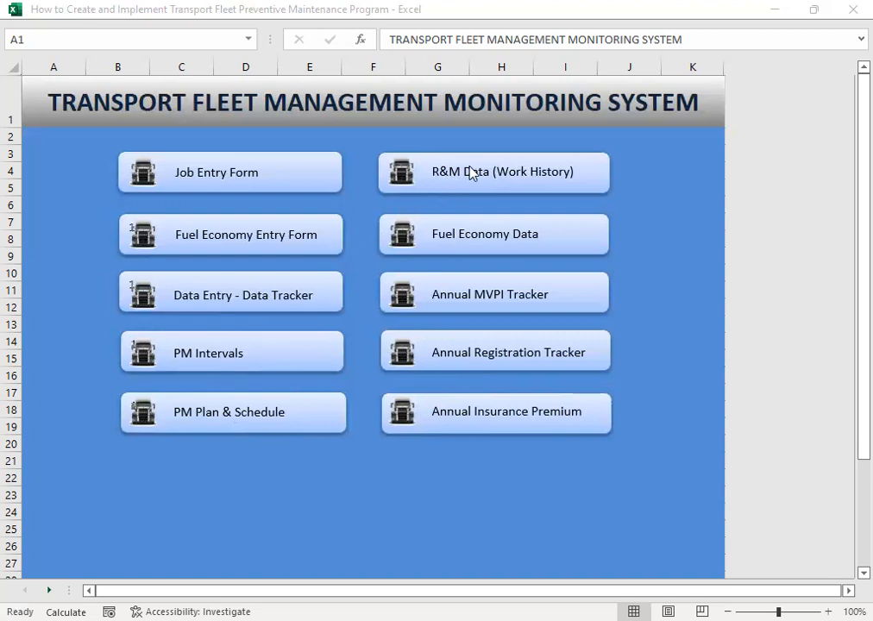
# - Open the job entry form, and from it the repair and maintenance history report
pyautogui.click(577, 261)
pyautogui.click(241, 178)
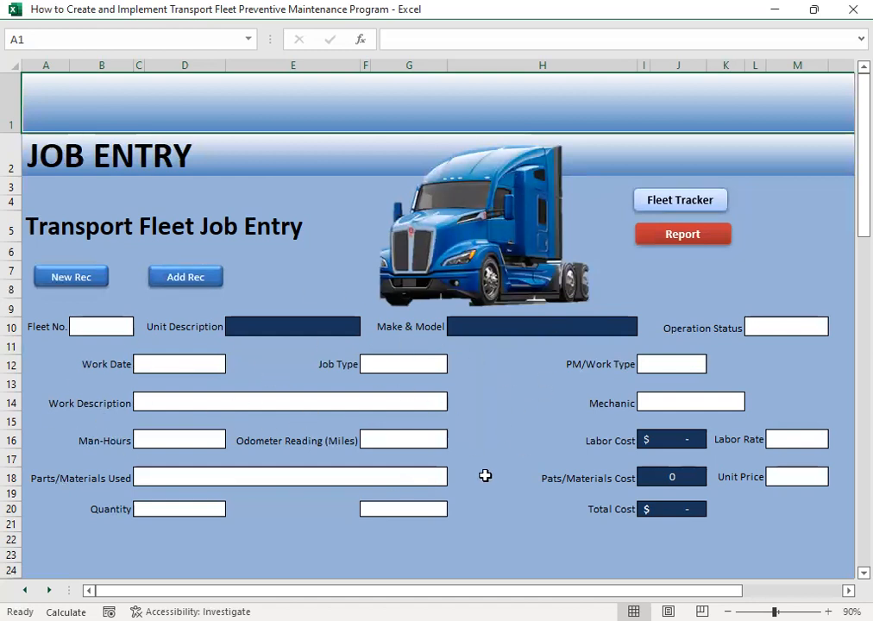
pyautogui.click(679, 238)
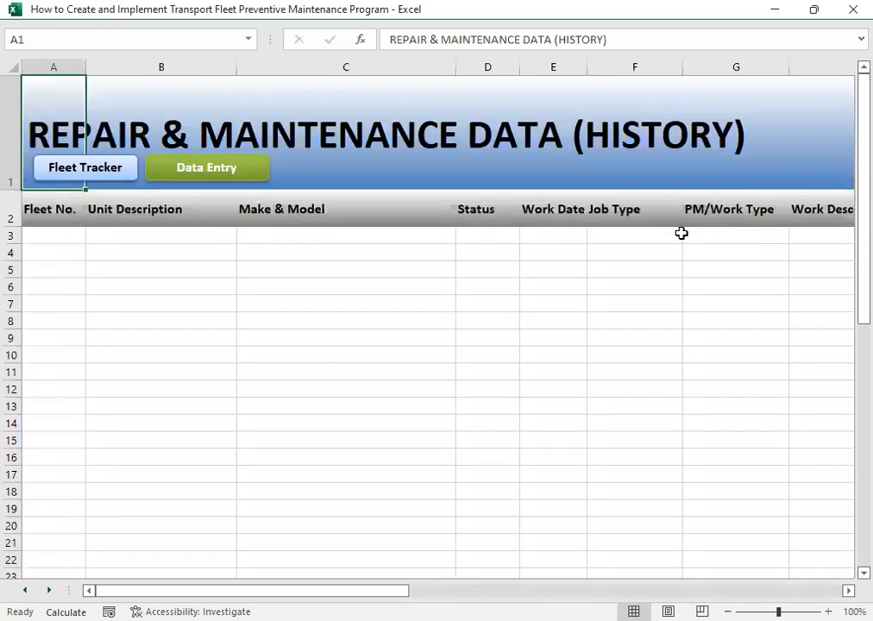
# - Examine the column headings of the repair and maintenance history from Fleet No. through Total Cost, and return to the first column
pyautogui.click(81, 250)
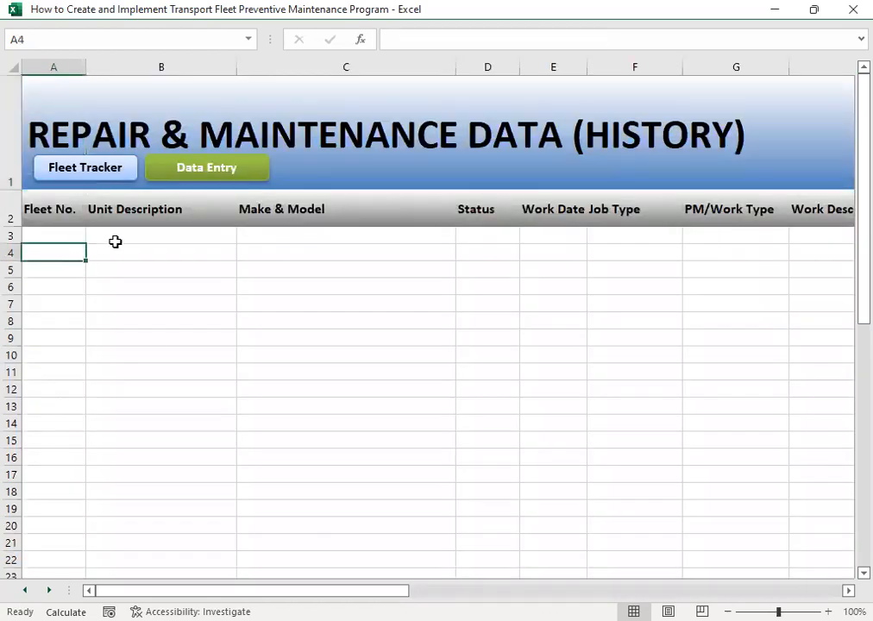
pyautogui.click(115, 241)
pyautogui.press('Up')
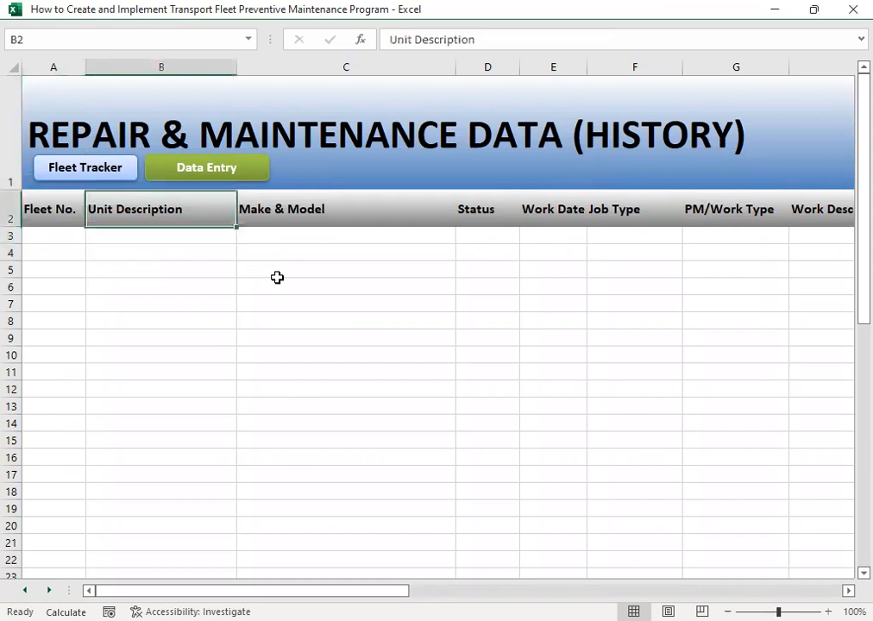
pyautogui.press('Left')
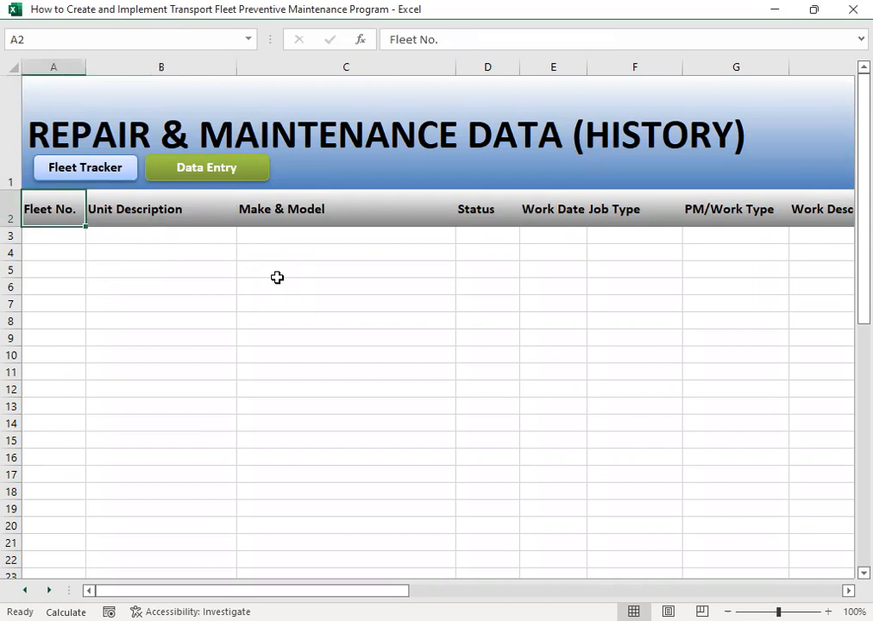
pyautogui.press('Down')
pyautogui.press('Up')
pyautogui.press('Right')
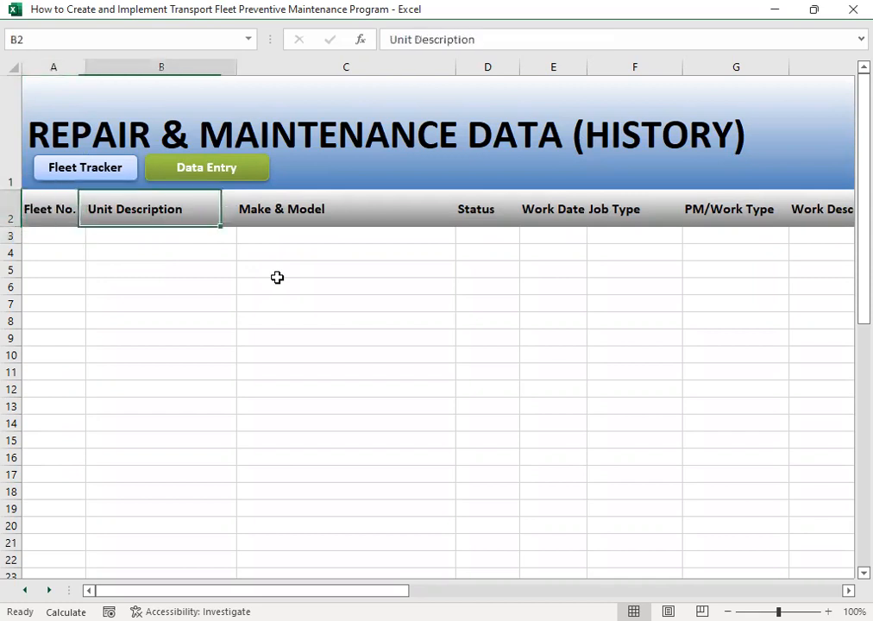
pyautogui.press('Right')
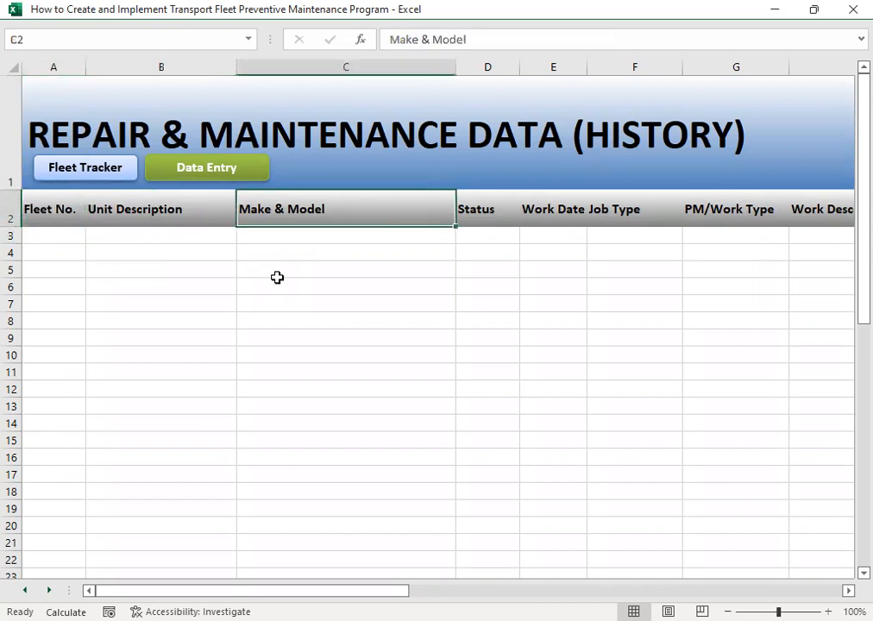
pyautogui.press('Right')
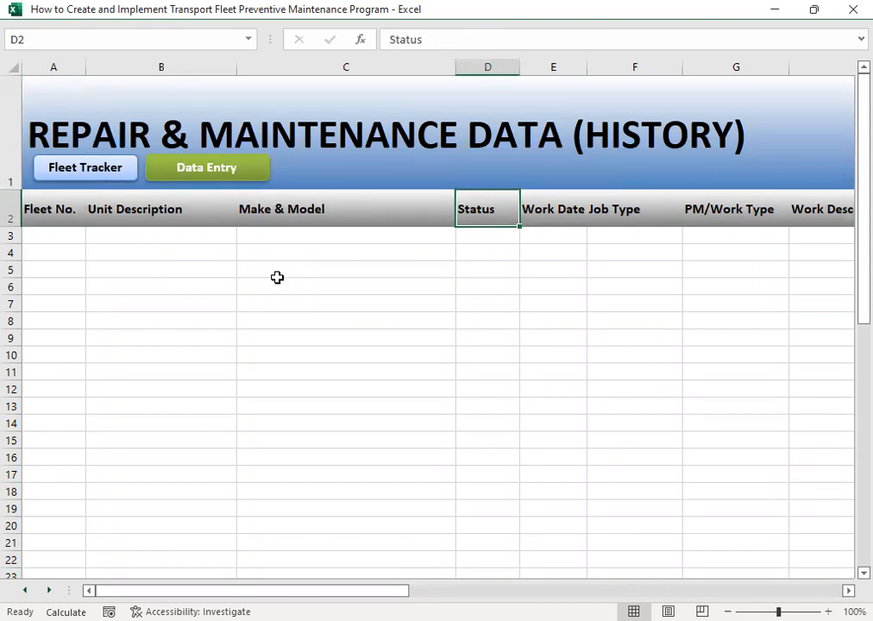
pyautogui.press('Right')
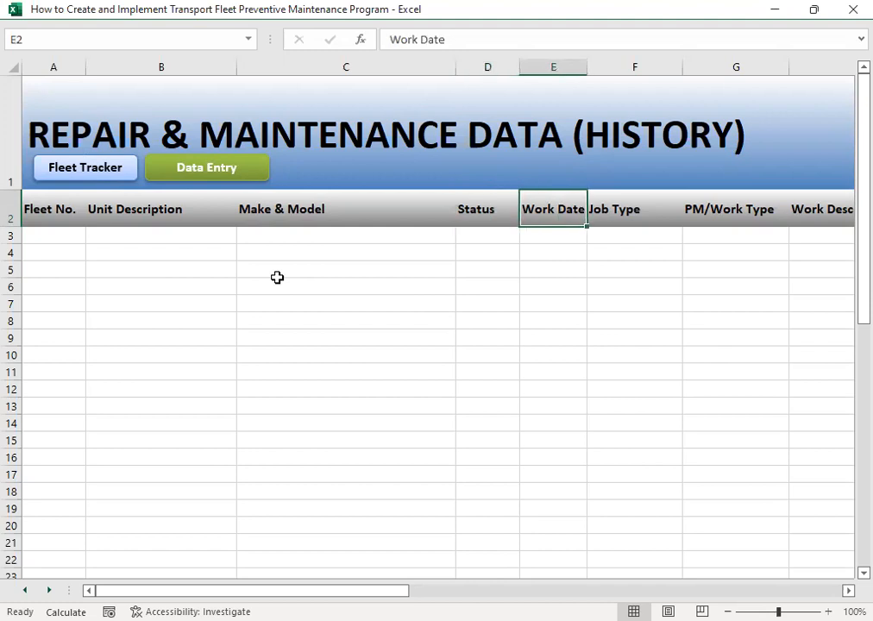
pyautogui.press('Right')
pyautogui.press('Down')
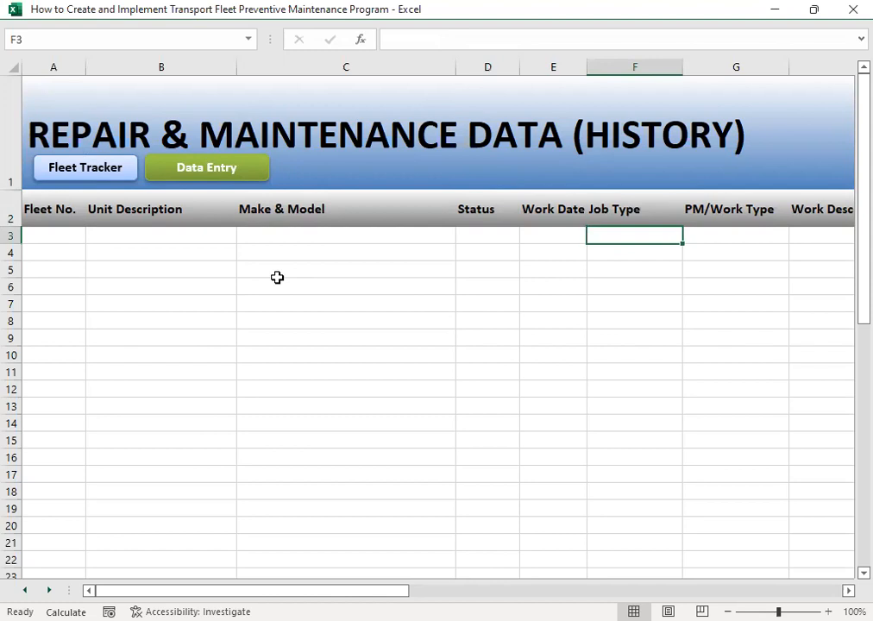
pyautogui.press('Right')
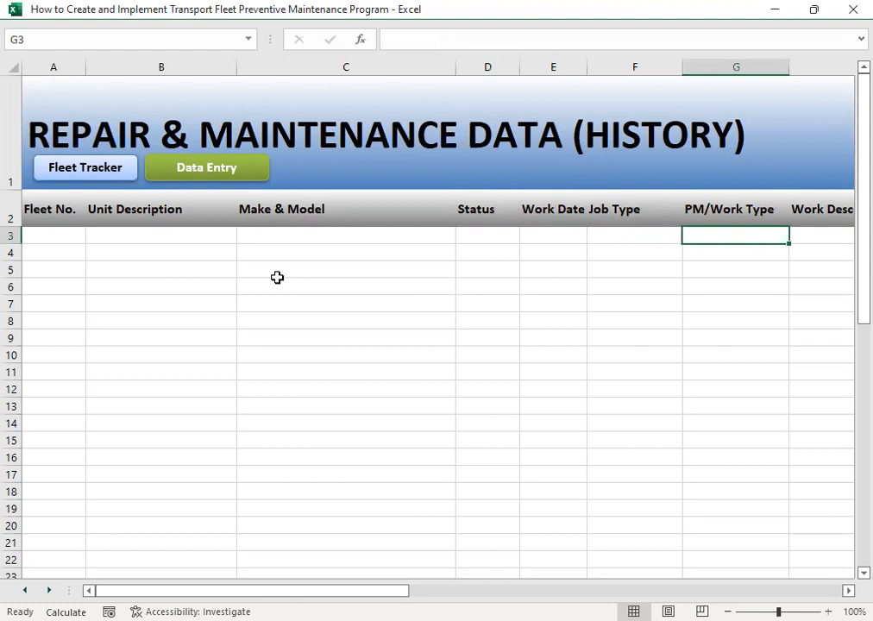
pyautogui.press('Right')
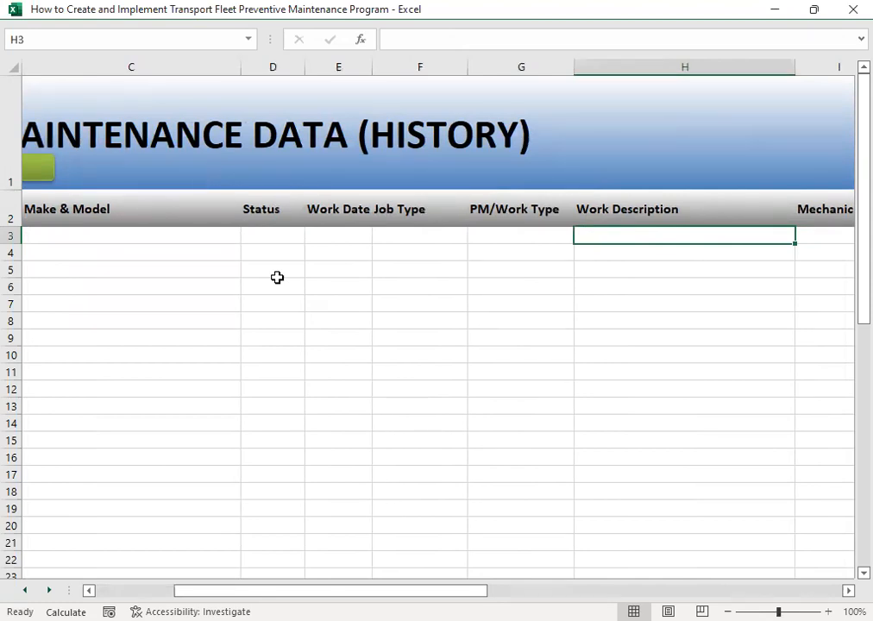
pyautogui.press('Right')
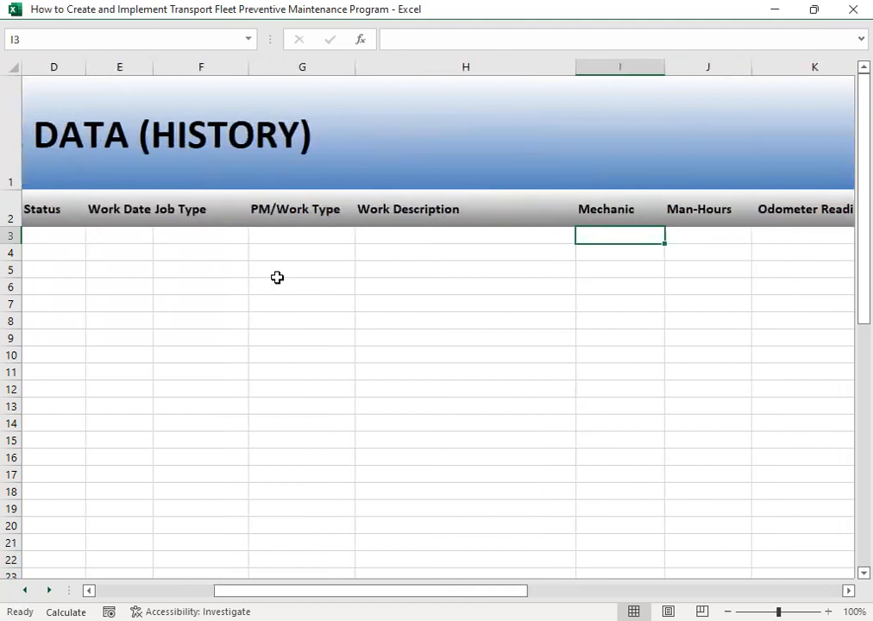
pyautogui.press('Right')
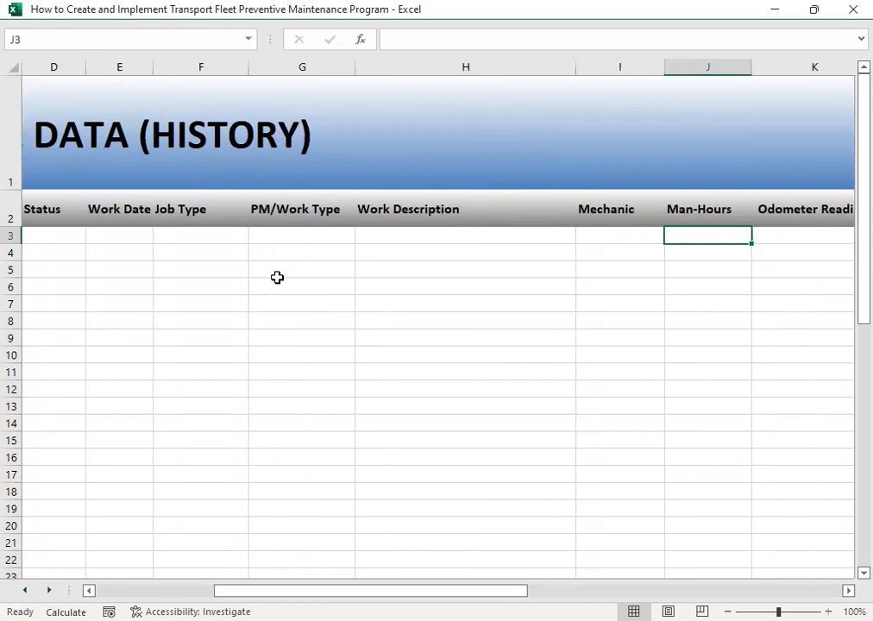
pyautogui.press('Right')
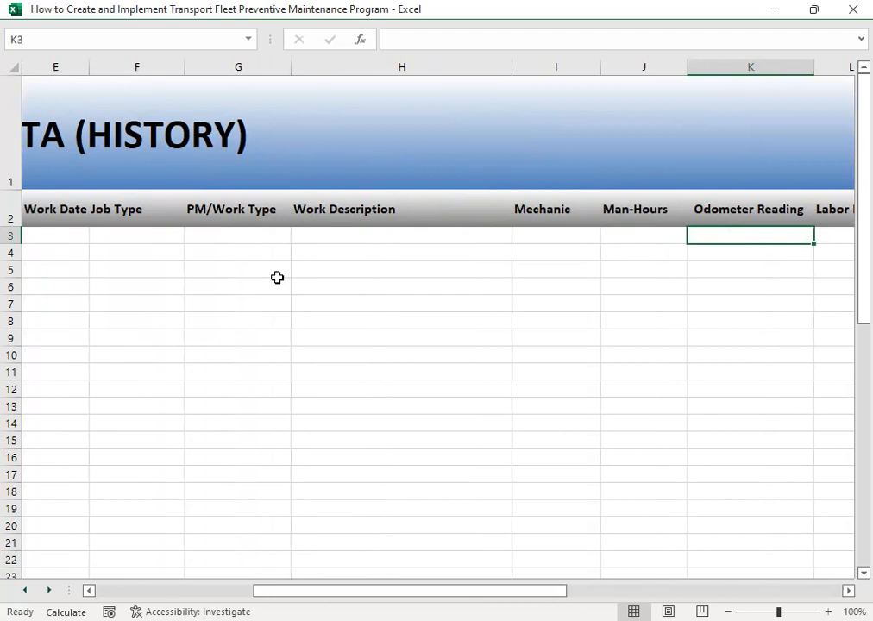
pyautogui.press('Right')
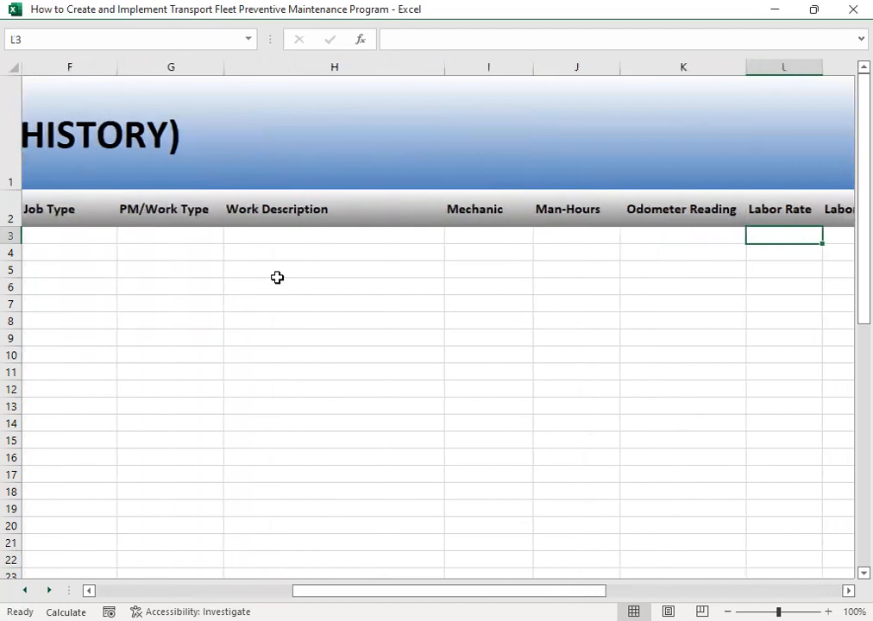
pyautogui.press('Right')
pyautogui.press('Left')
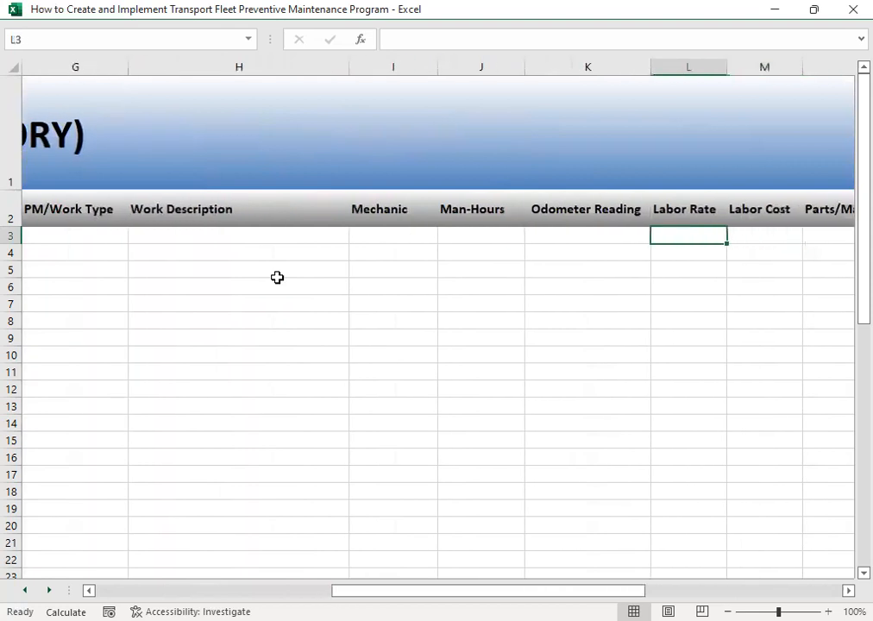
pyautogui.press('Right')
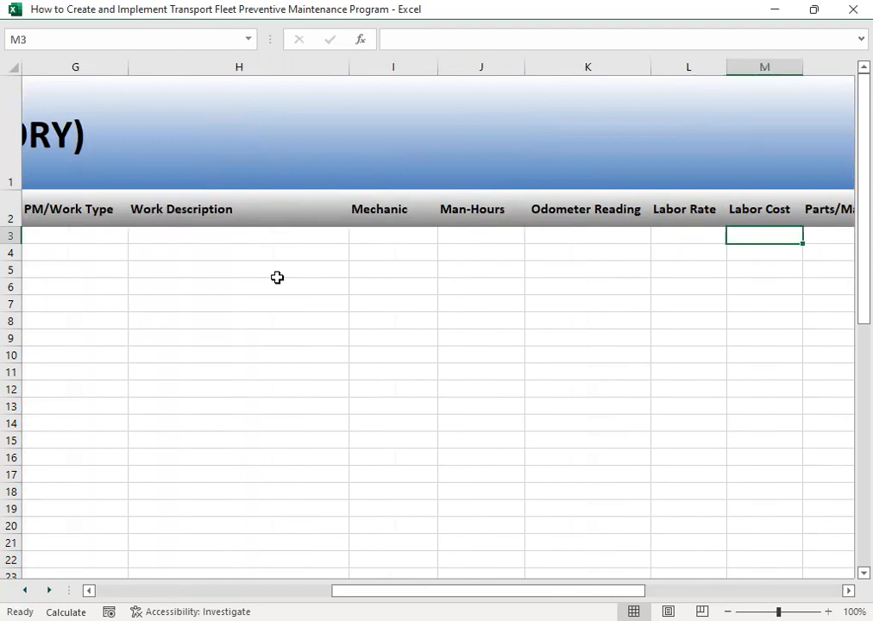
pyautogui.press('Right')
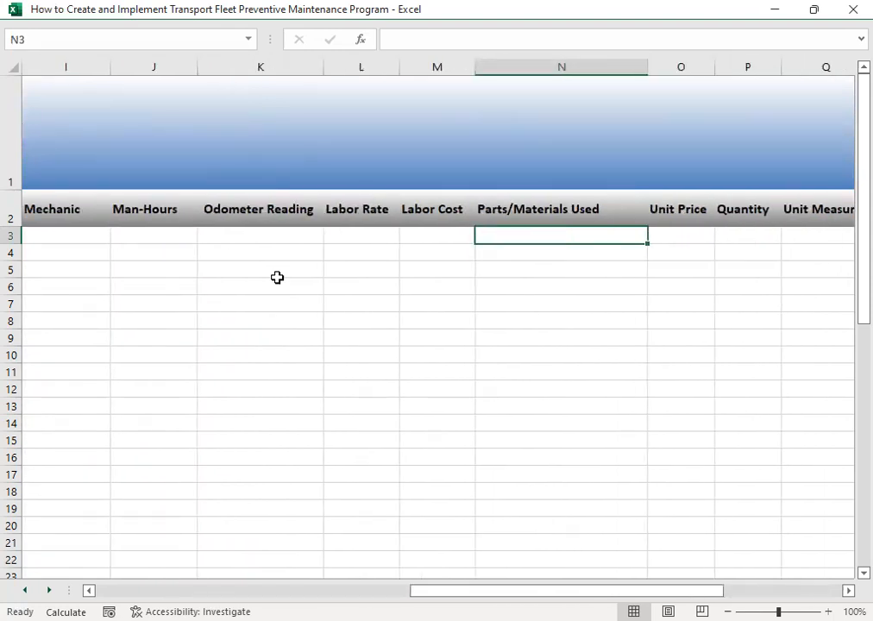
pyautogui.press('Right')
pyautogui.press('Right')
pyautogui.press('Right')
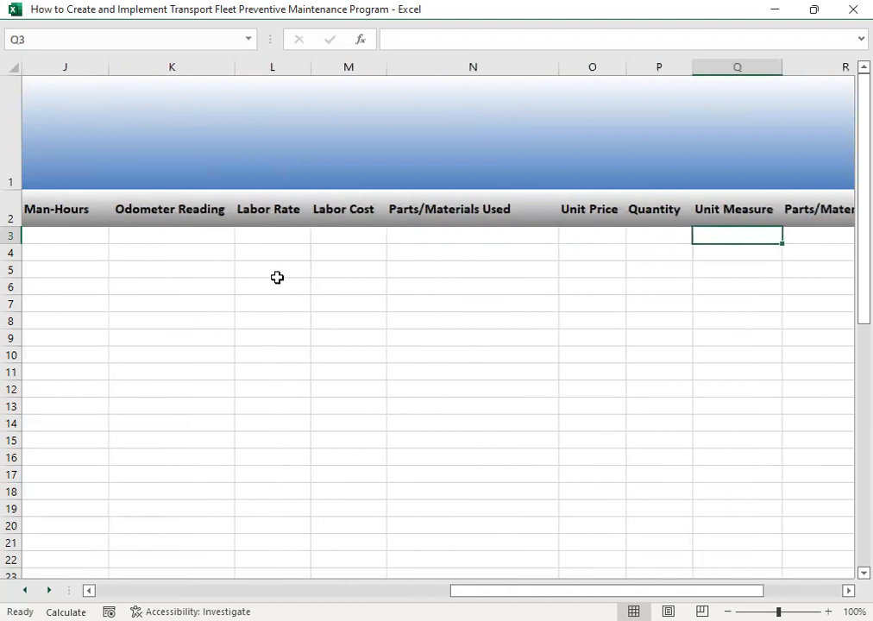
pyautogui.press('Right')
pyautogui.press('Right')
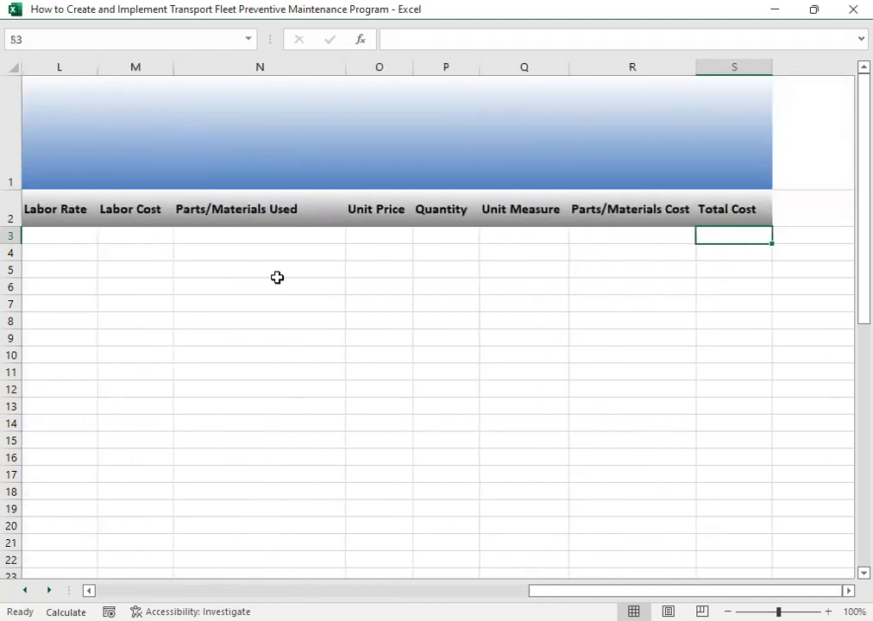
pyautogui.press('Left')
pyautogui.press('Right')
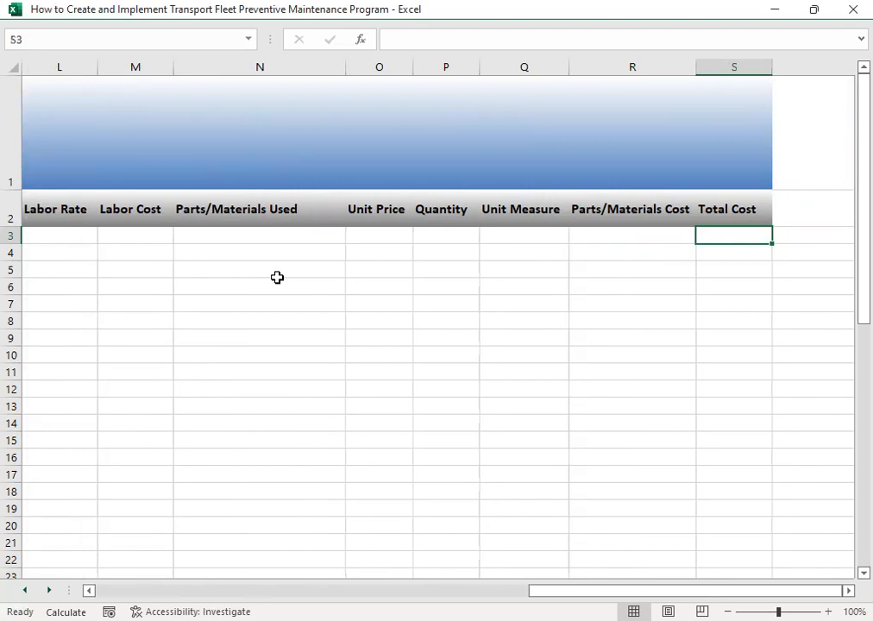
pyautogui.press('Home')
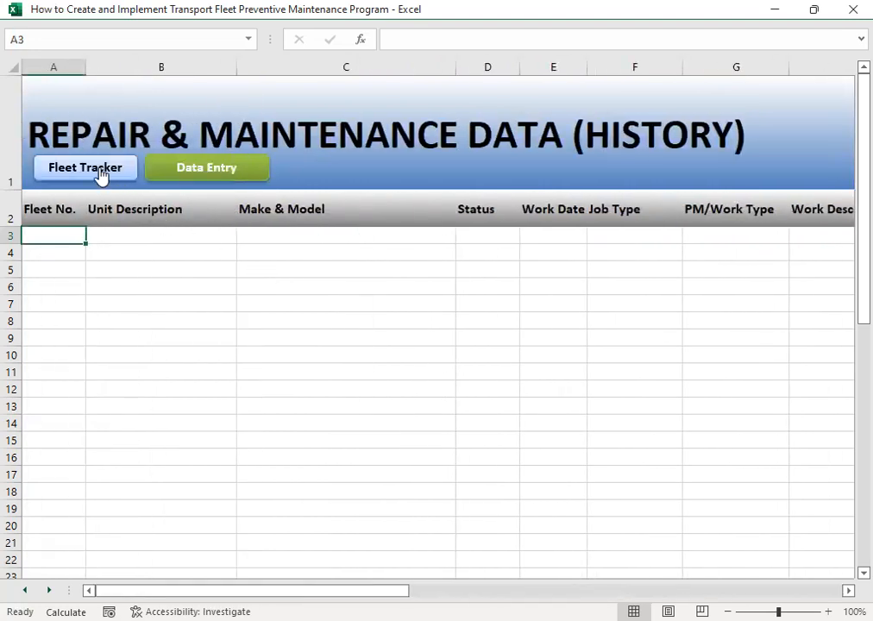
# - Check the links between the history report and the job entry form, and open the fuel economy entry form from the fleet tracker menu
pyautogui.click(177, 164)
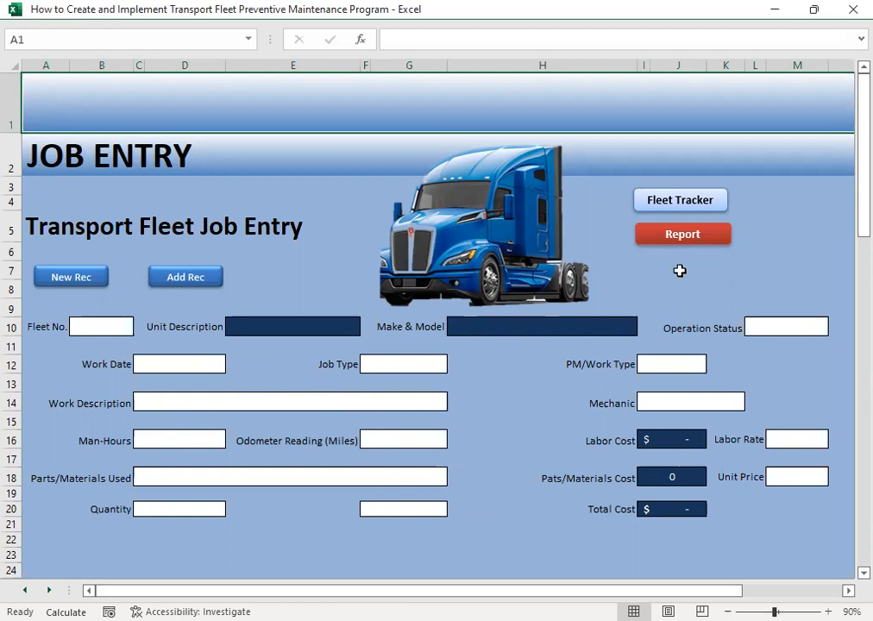
pyautogui.click(672, 235)
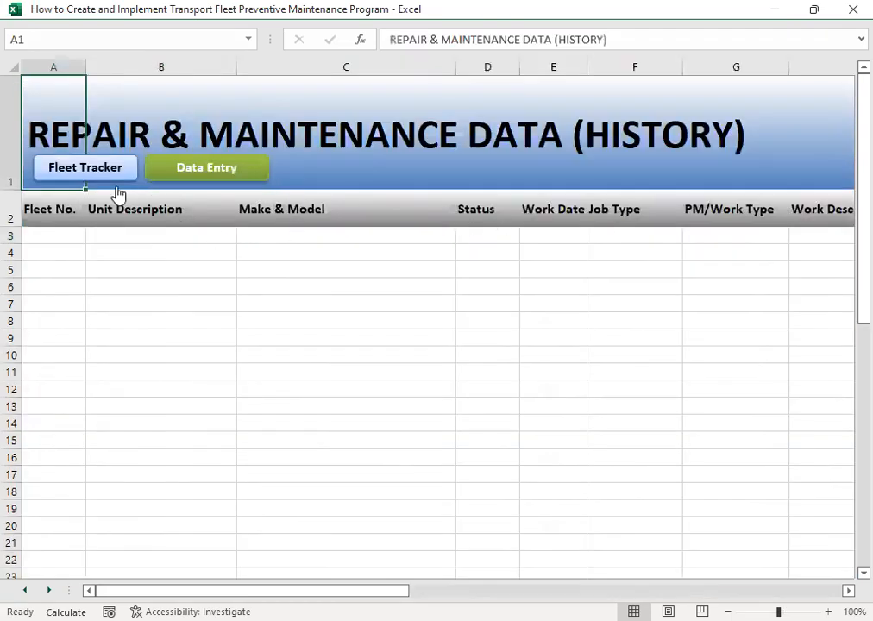
pyautogui.click(116, 172)
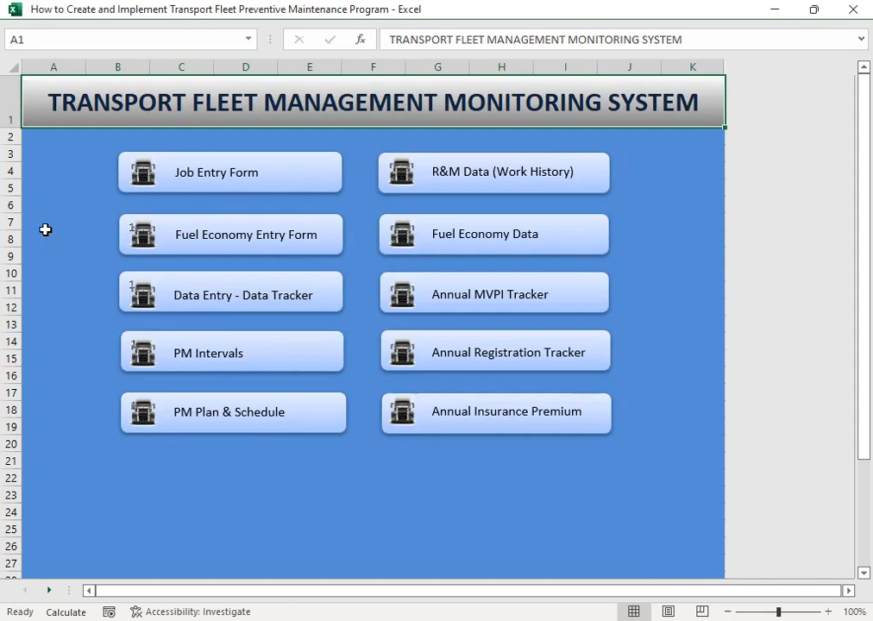
pyautogui.click(235, 242)
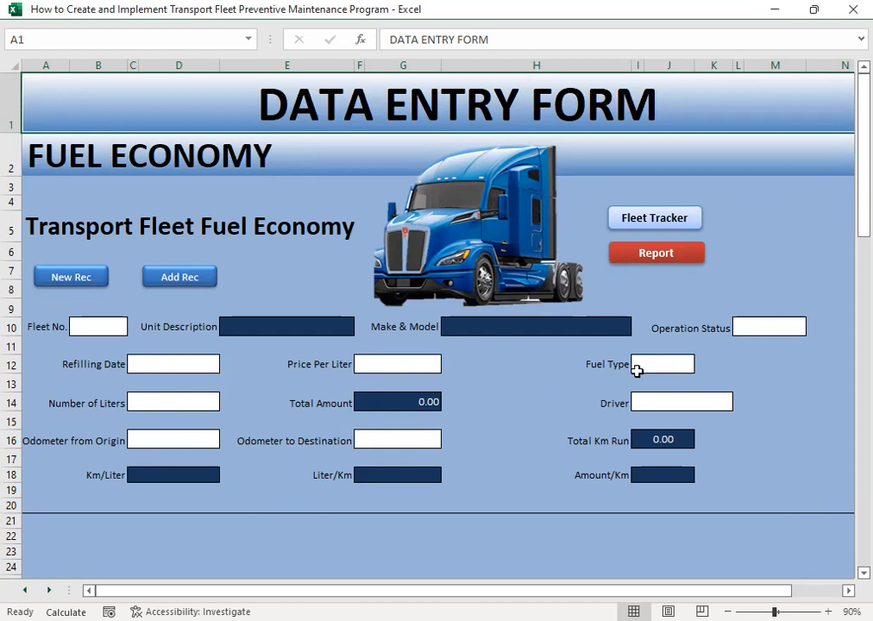
# - Try Diesel as the fuel type in the fuel economy entry form, and clear the field
pyautogui.click(670, 366)
pyautogui.click(711, 363)
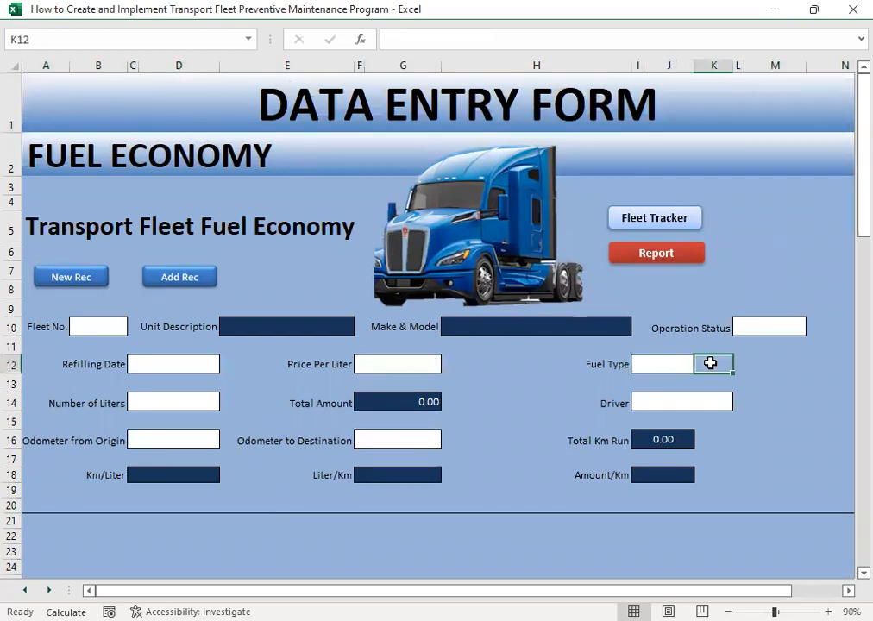
pyautogui.click(676, 364)
pyautogui.click(702, 365)
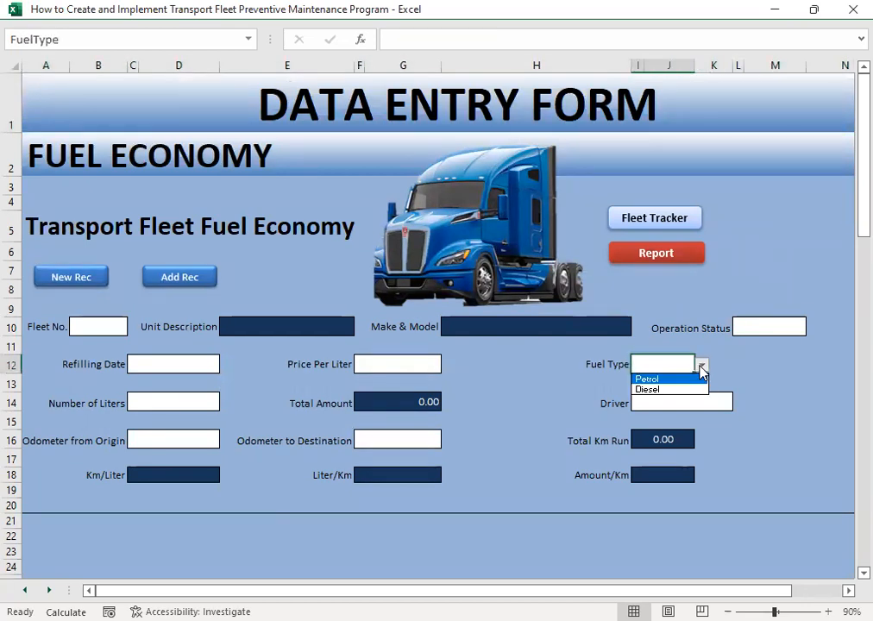
pyautogui.click(672, 390)
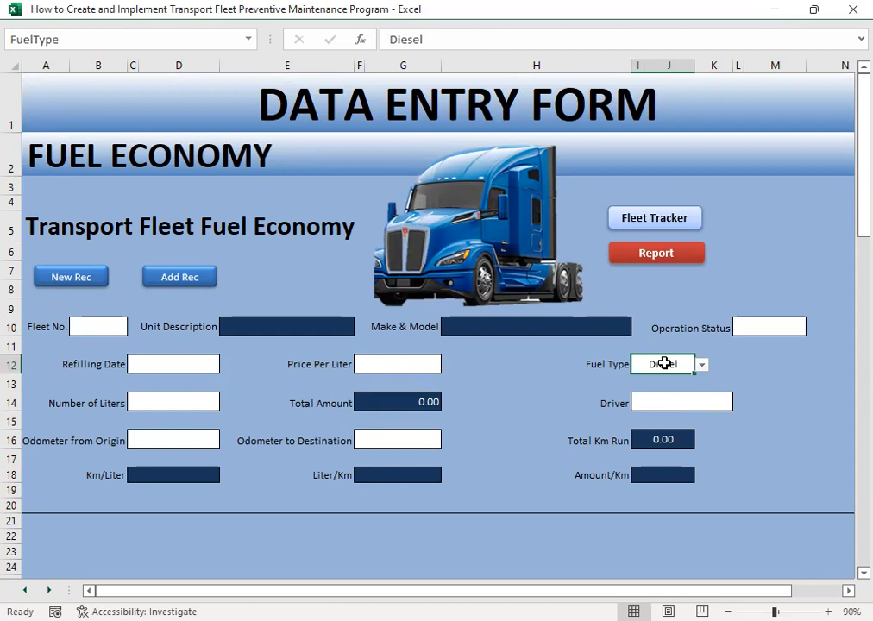
pyautogui.press('Delete')
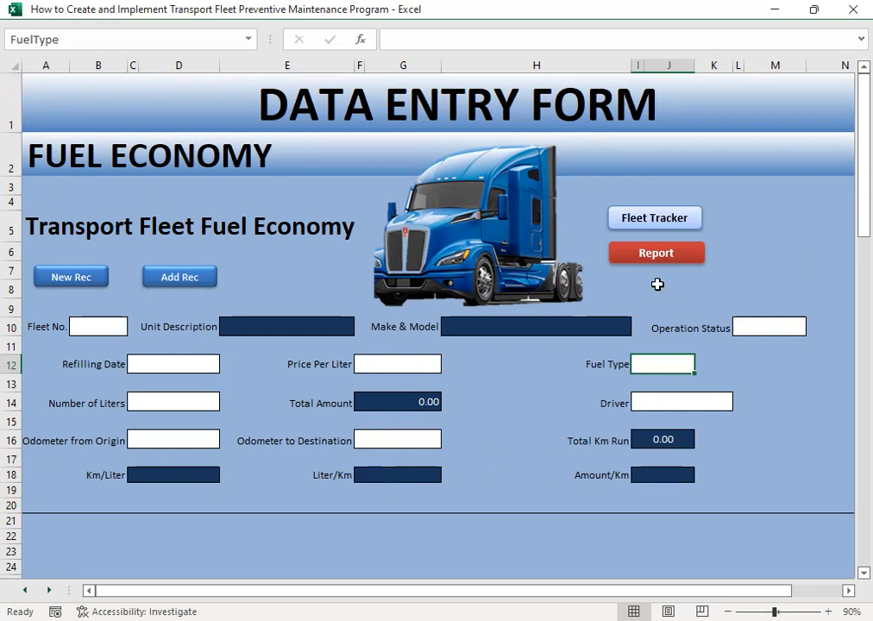
# - Open the fleet operation fuel economy report and examine its column headings through Amount/Km
pyautogui.click(643, 258)
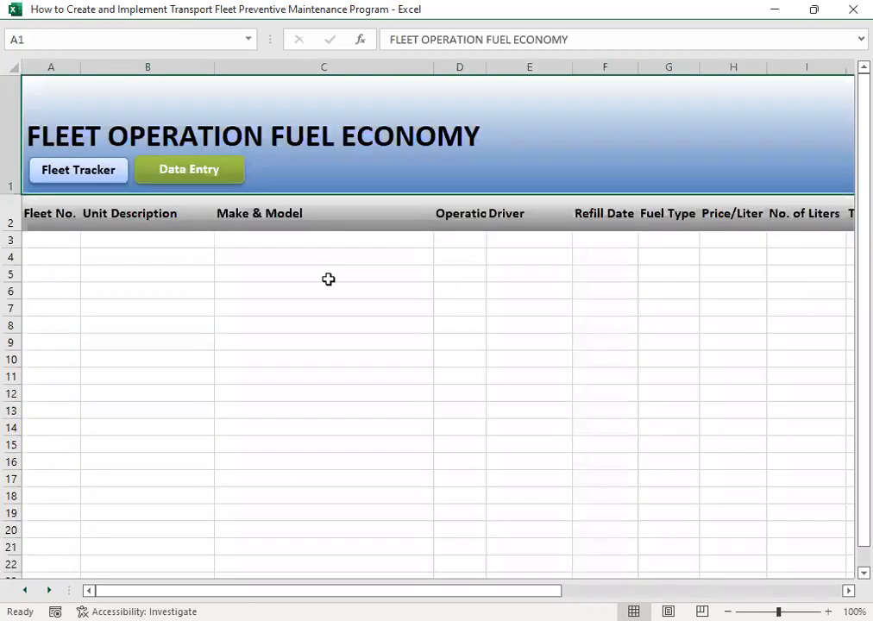
pyautogui.click(128, 241)
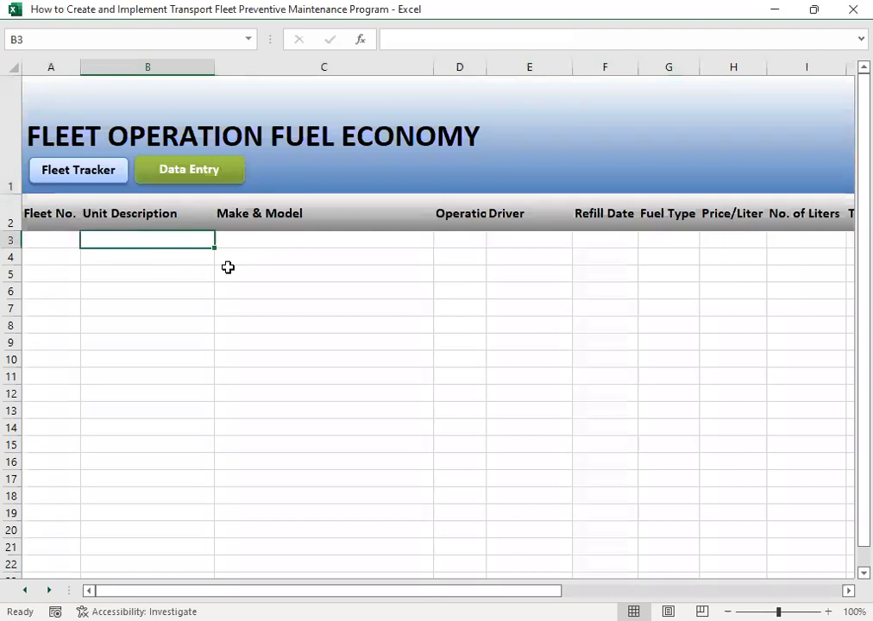
pyautogui.press('Tab')
pyautogui.press('Tab')
pyautogui.press('Tab')
pyautogui.press('Tab')
pyautogui.press('Tab')
pyautogui.press('Tab')
pyautogui.press('Tab')
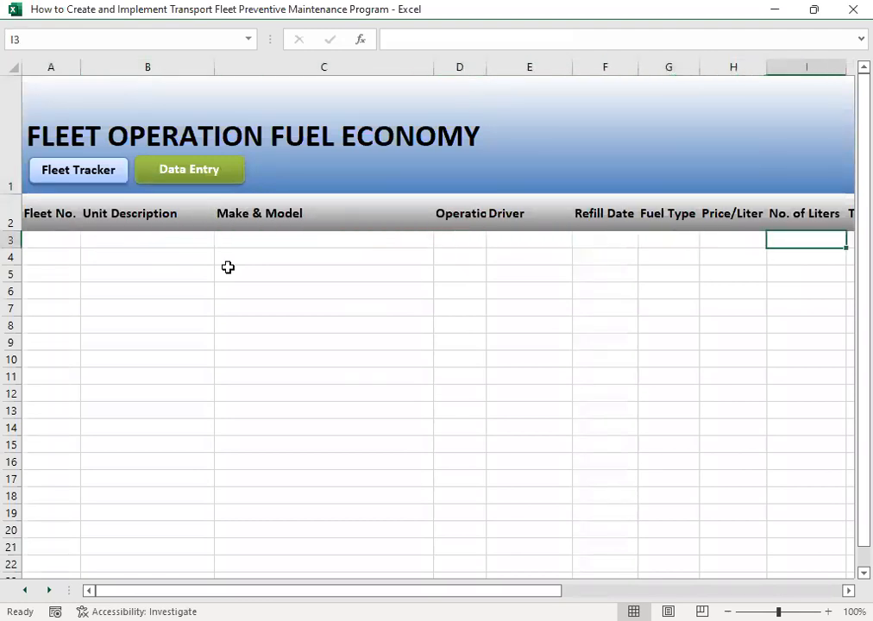
pyautogui.press('Tab')
pyautogui.press('Tab')
pyautogui.press('Tab')
pyautogui.press('Tab')
pyautogui.press('Tab')
pyautogui.press('Tab')
pyautogui.press('Tab')
pyautogui.press('Tab')
pyautogui.press('Tab')
pyautogui.press('Tab')
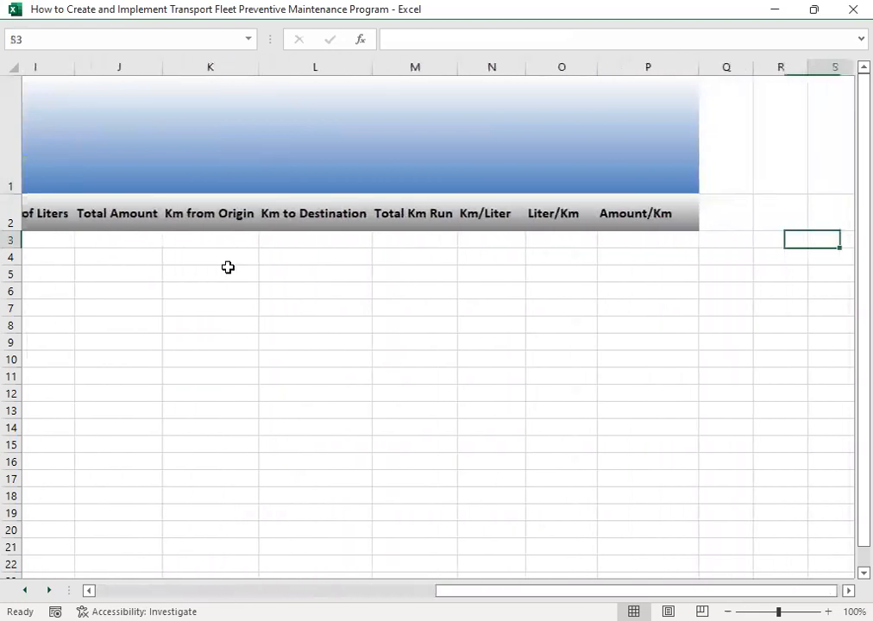
# - Return to the first column of the fuel economy report and go back to the fleet tracker menu
pyautogui.hotkey('shift', 'Tab')
pyautogui.hotkey('shift', 'Tab')
pyautogui.hotkey('shift', 'Tab')
pyautogui.hotkey('shift', 'Tab')
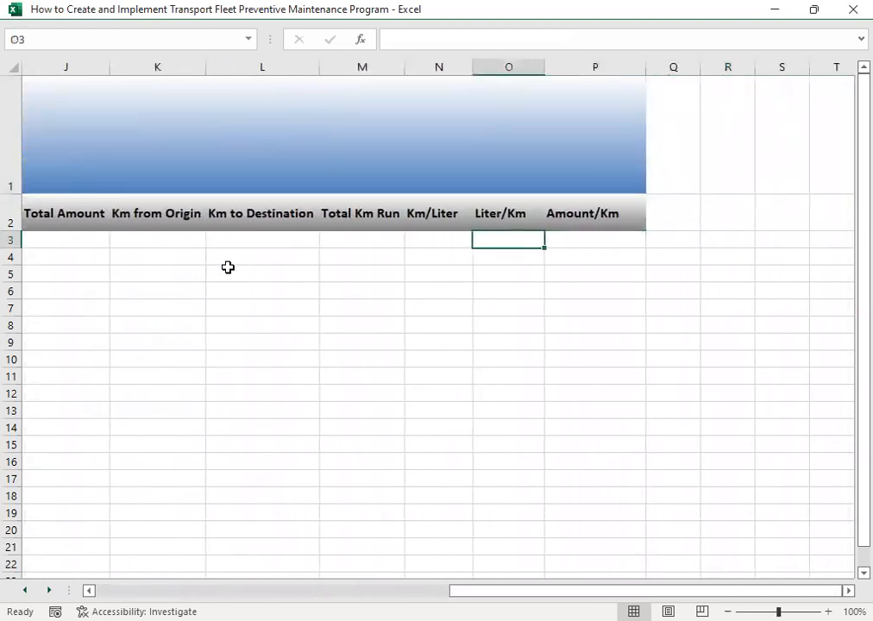
pyautogui.hotkey('shift', 'Tab')
pyautogui.hotkey('shift', 'Tab')
pyautogui.press('Home')
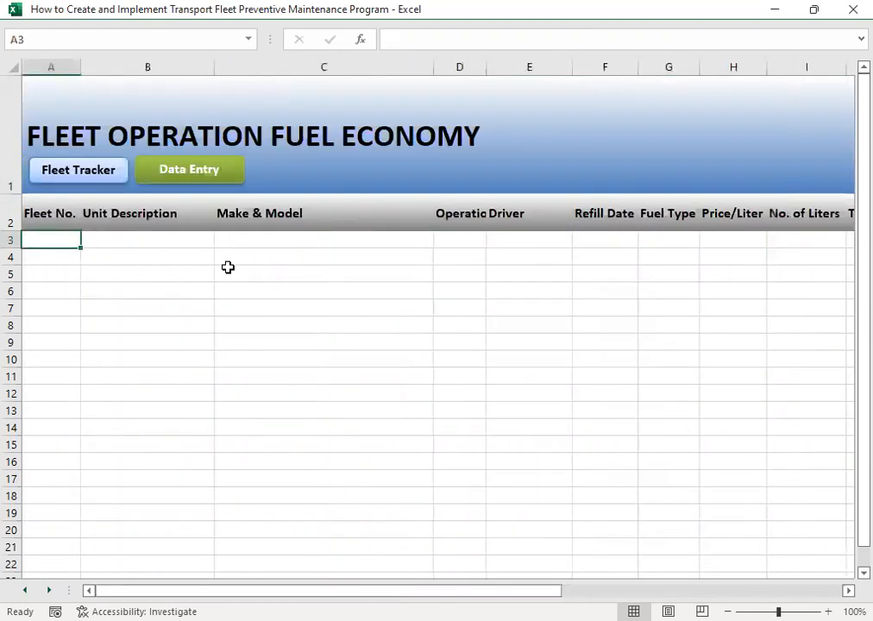
pyautogui.click(79, 167)
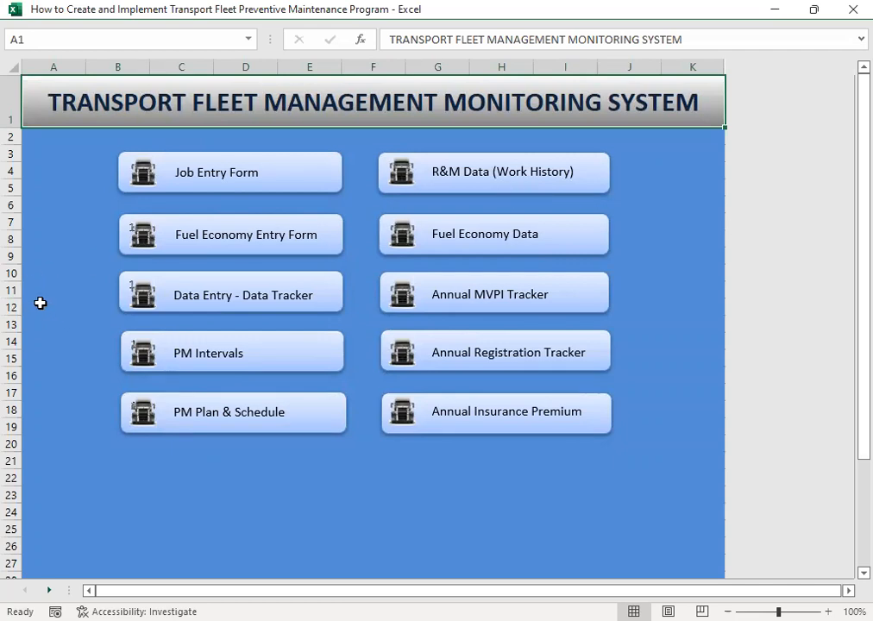
# - Open the data tracker entry form and examine its MVPI (Motor Vehicle Periodic Inspection) section
pyautogui.click(202, 303)
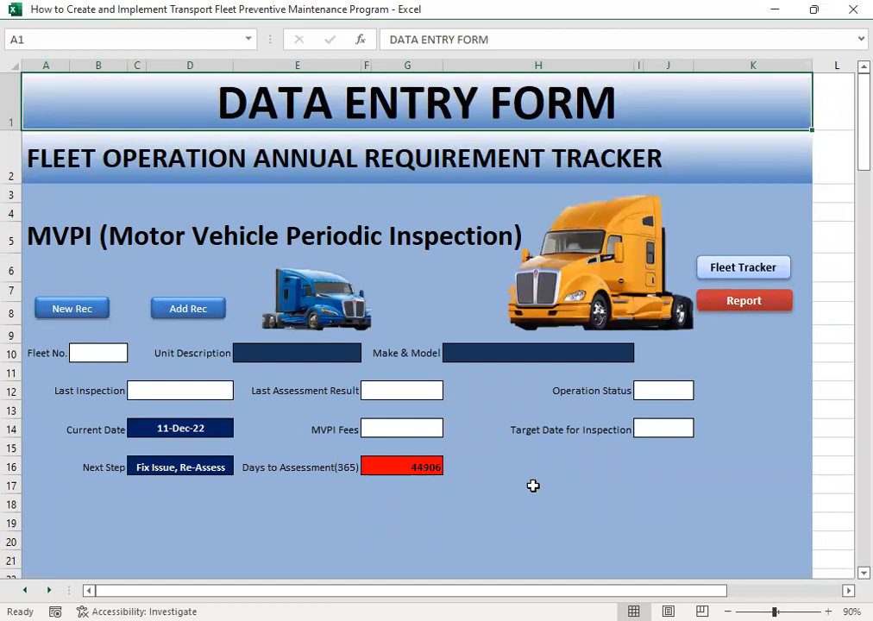
pyautogui.scroll(-6, 535, 483)
pyautogui.scroll(5, 553, 457)
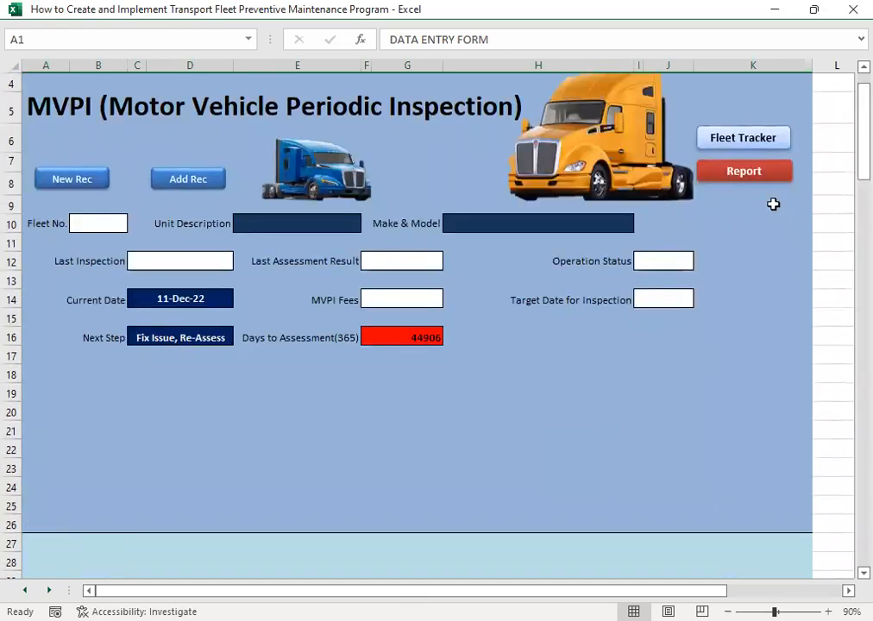
# - Open the MVPI tracker report, examine its columns through Days to Assessment, and return to the fleet tracker menu
pyautogui.click(747, 173)
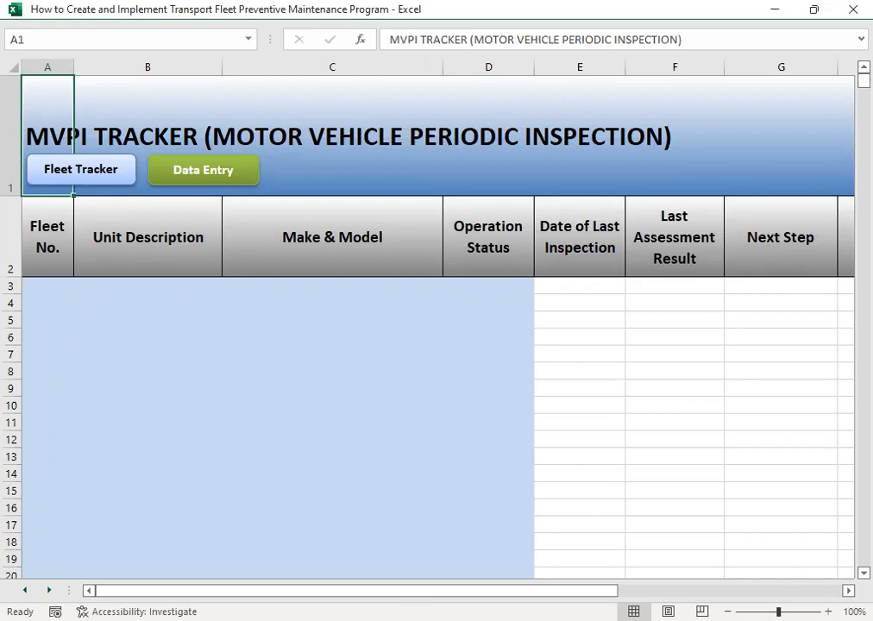
pyautogui.hscroll(4, 134, 399)
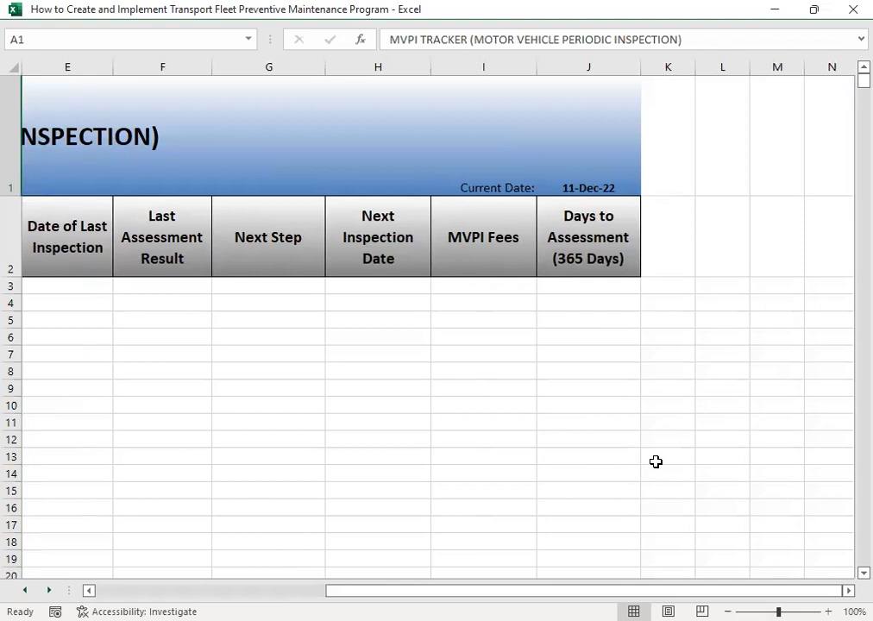
pyautogui.hscroll(-5, 656, 462)
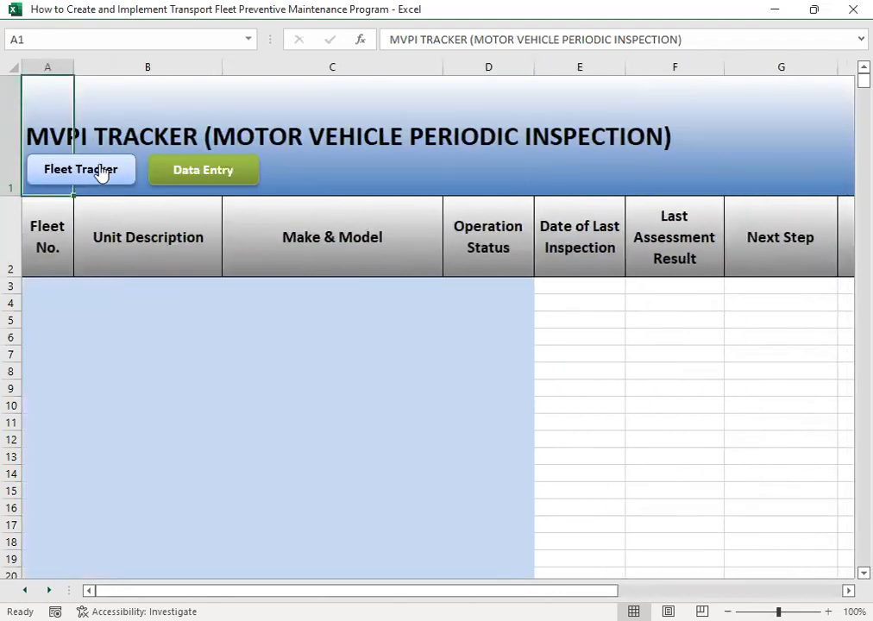
pyautogui.click(101, 173)
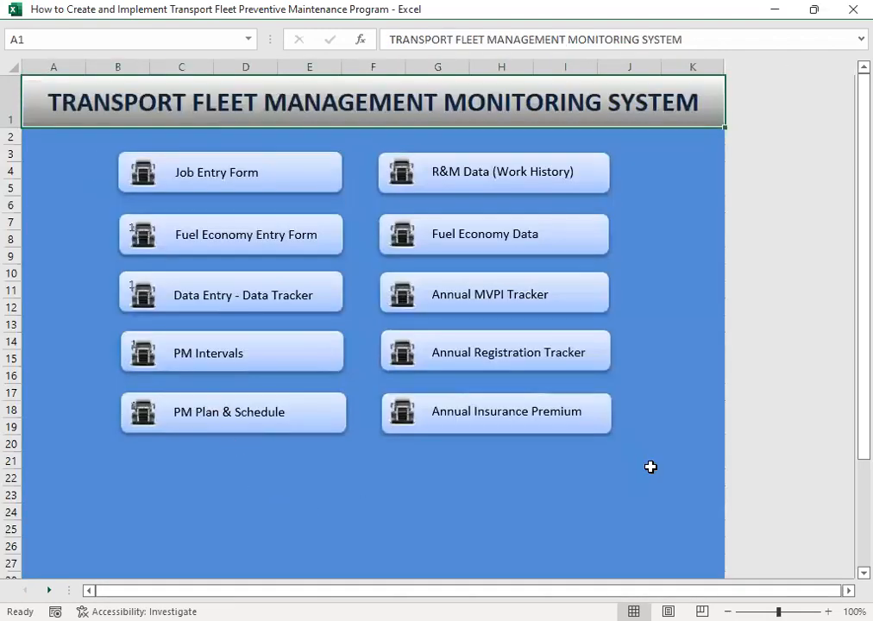
# - Open the fleet annual registration monitor, examine its column headings, and return to the fleet tracker menu
pyautogui.click(527, 354)
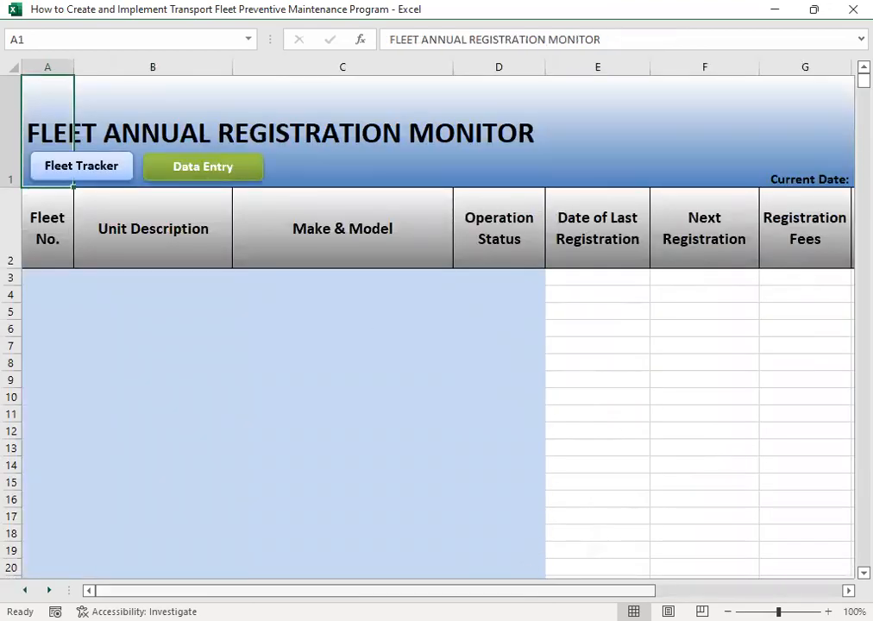
pyautogui.moveTo(551, 590); pyautogui.dragTo(309, 559)
pyautogui.click(109, 175)
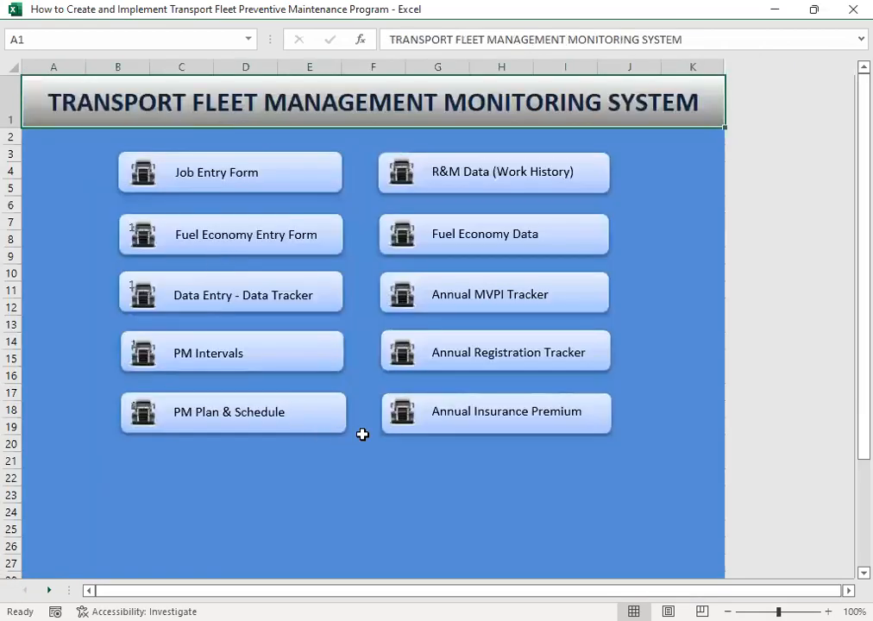
# - Open the fleet annual insurance premium monitor, examine its column headings, and return to the fleet tracker menu
pyautogui.click(485, 422)
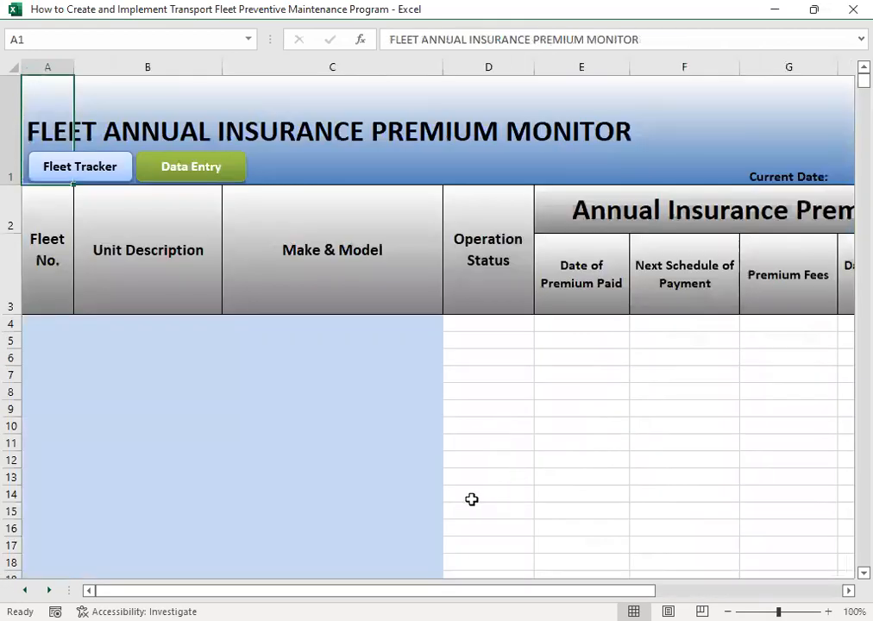
pyautogui.moveTo(553, 590); pyautogui.dragTo(372, 575)
pyautogui.click(102, 166)
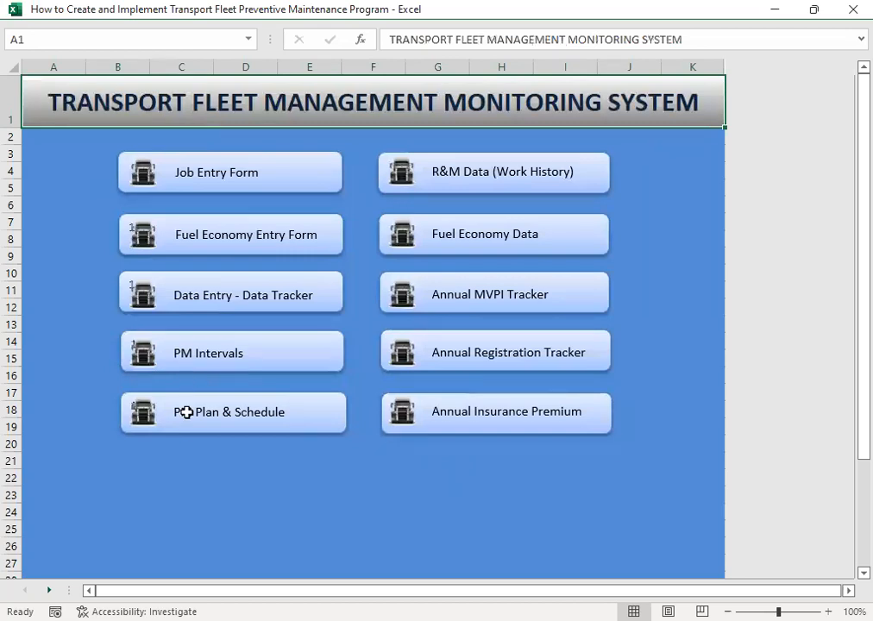
# - Open the preventive maintenance intervals sheet and examine its item columns, PM1 to PM5 headings and PM Action list
pyautogui.click(210, 356)
pyautogui.click(95, 287)
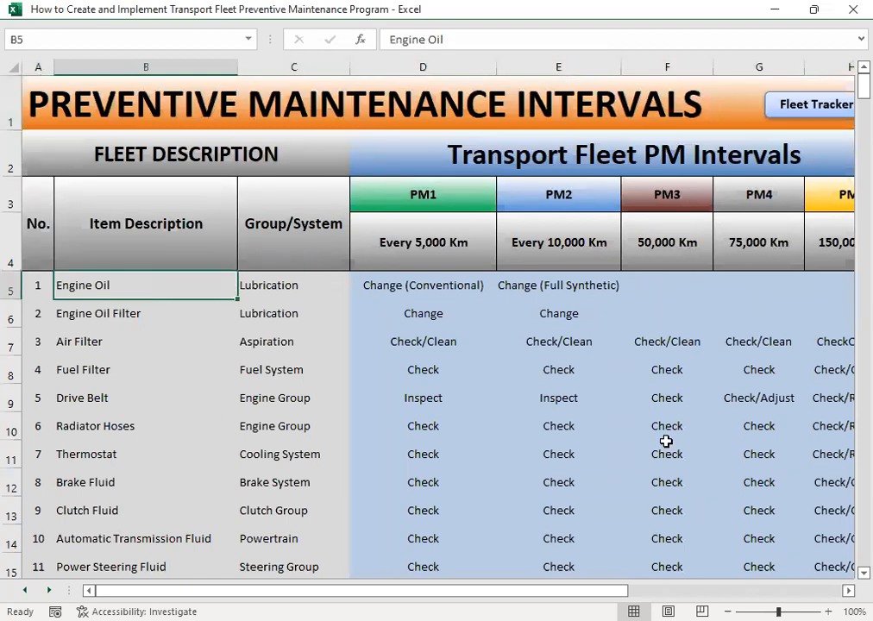
pyautogui.press('Right')
pyautogui.press('Right')
pyautogui.press('Up')
pyautogui.press('Up')
pyautogui.press('Up')
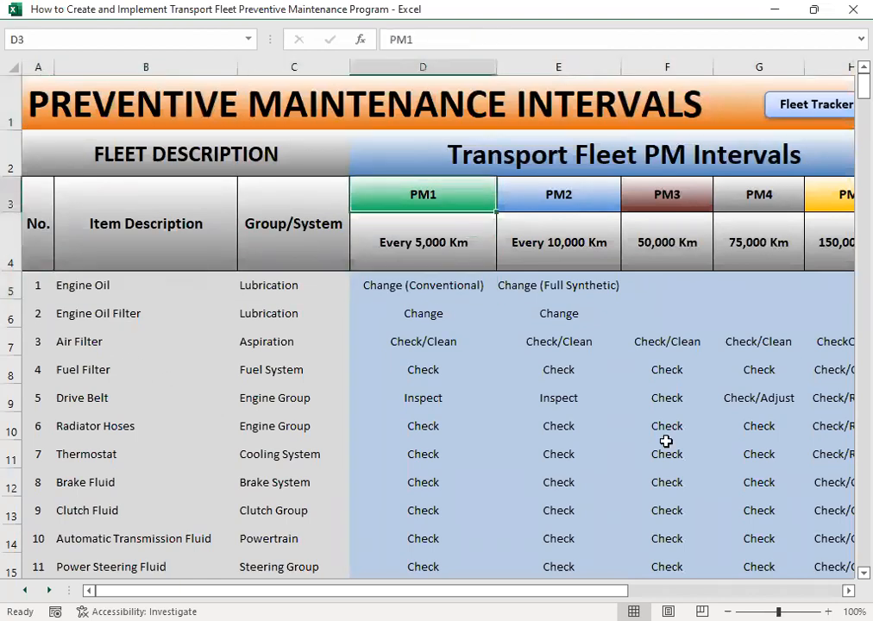
pyautogui.press('Left')
pyautogui.press('Right')
pyautogui.press('Right')
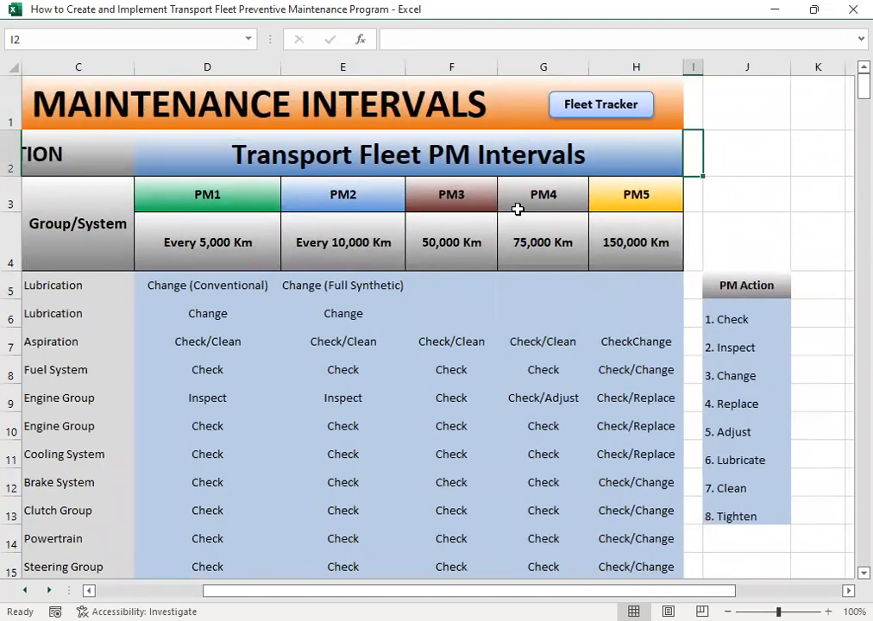
# - Check the kilometre intervals defined for the PM1 and PM2 services
pyautogui.click(188, 240)
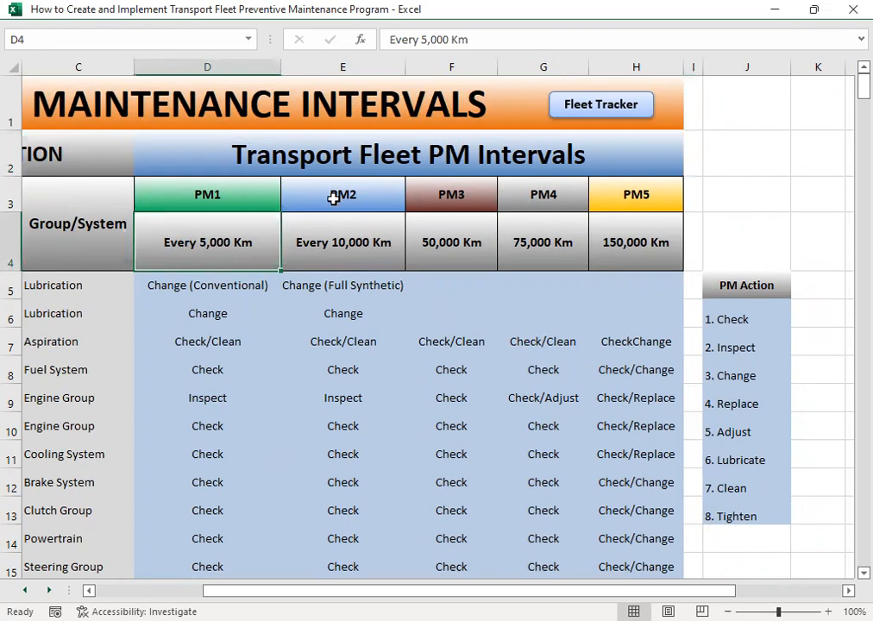
pyautogui.click(342, 198)
pyautogui.click(358, 255)
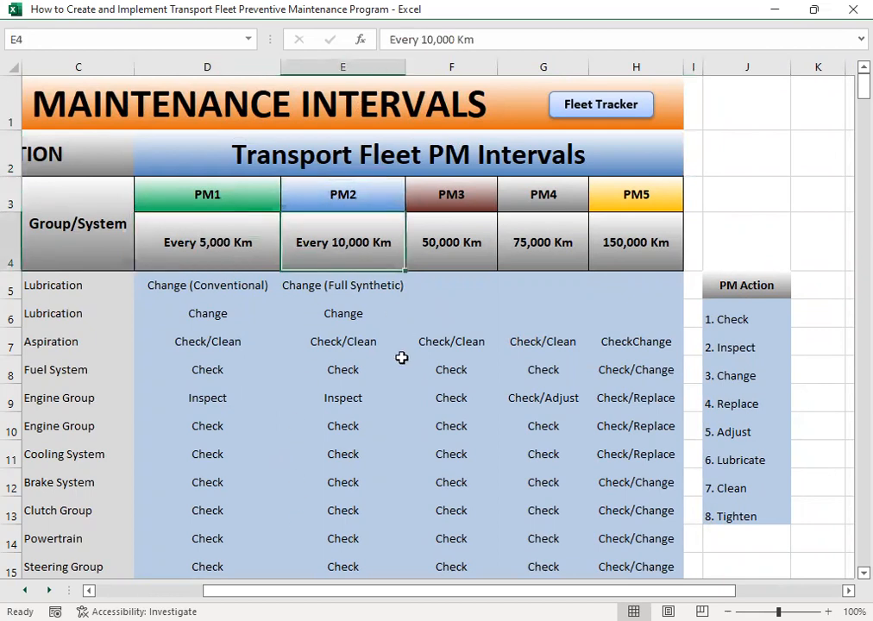
# - Compare the Engine Oil row's PM1 action for conventional oil with its PM2 action for full synthetic oil
pyautogui.click(200, 288)
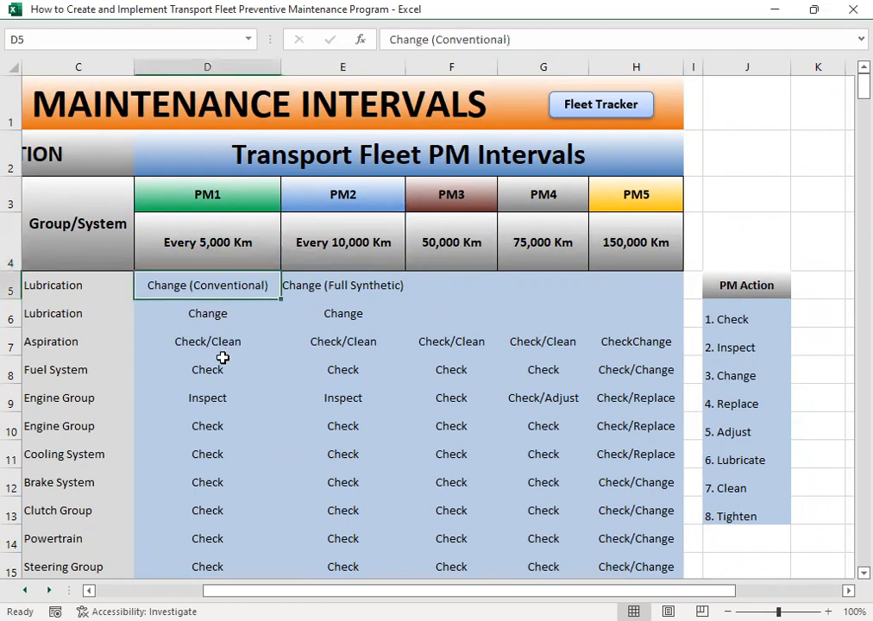
pyautogui.press('Left')
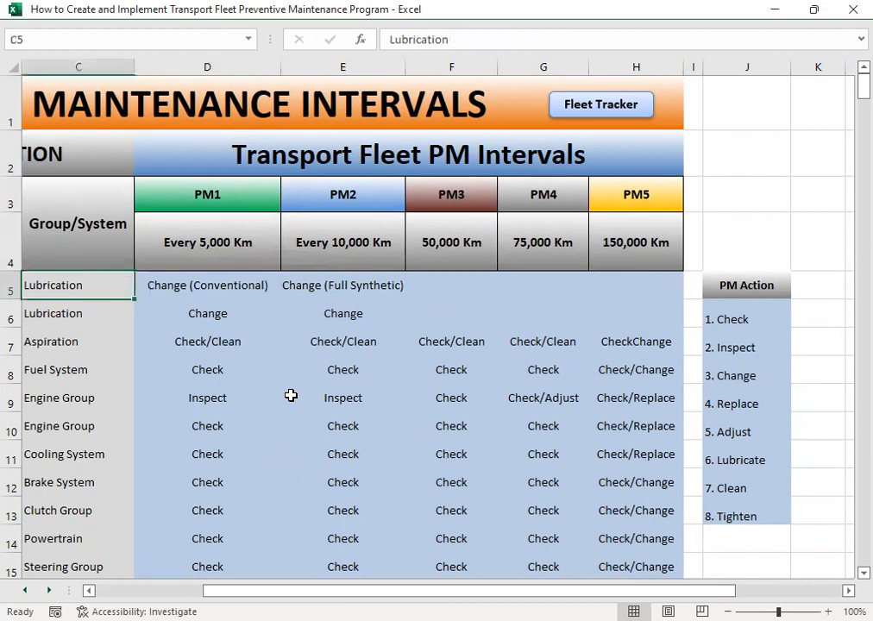
pyautogui.press('Left')
pyautogui.press('Left')
pyautogui.press('Right')
pyautogui.press('Right')
pyautogui.press('Right')
pyautogui.press('Right')
pyautogui.press('Left')
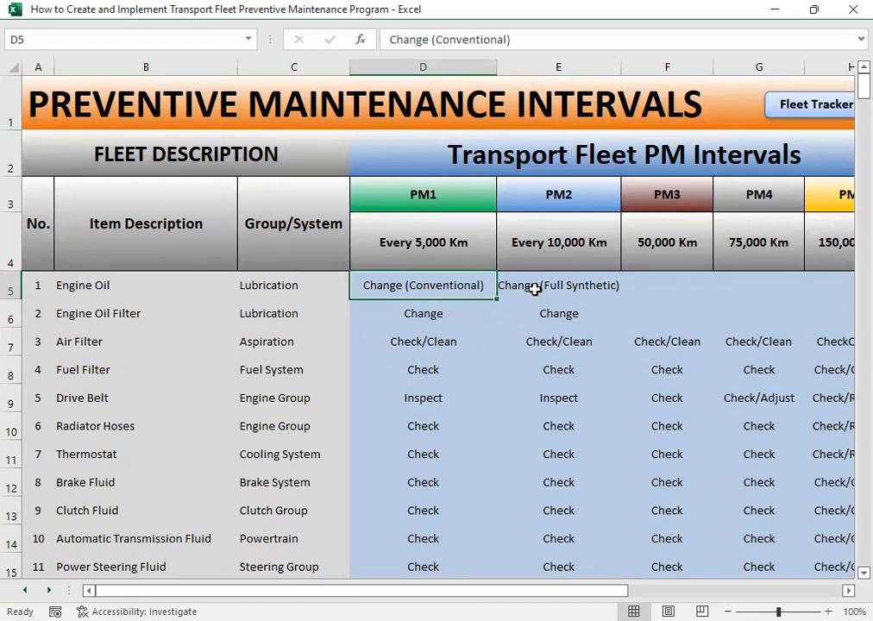
pyautogui.click(510, 286)
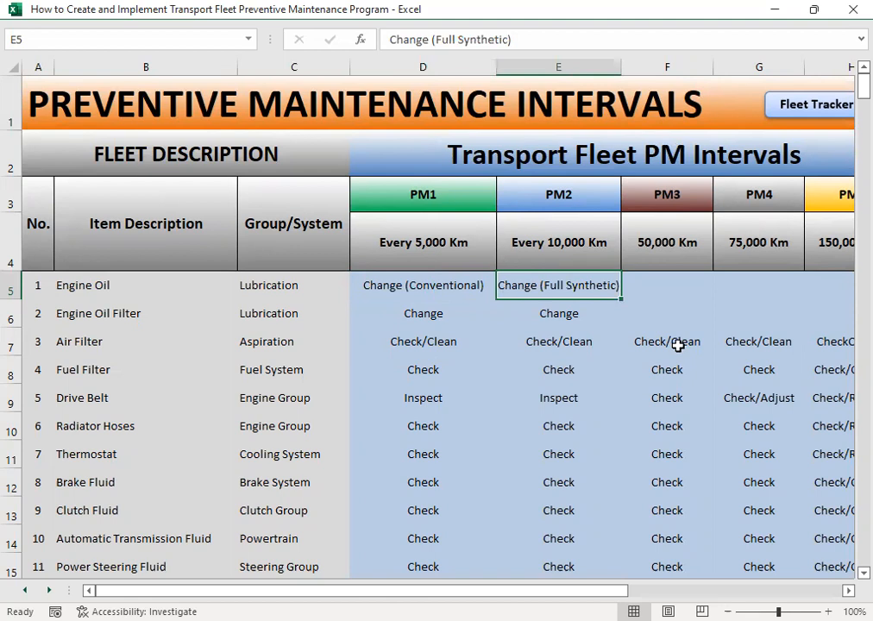
# - Examine the kilometre interval headings one by one from PM2 through PM5
pyautogui.press('Up')
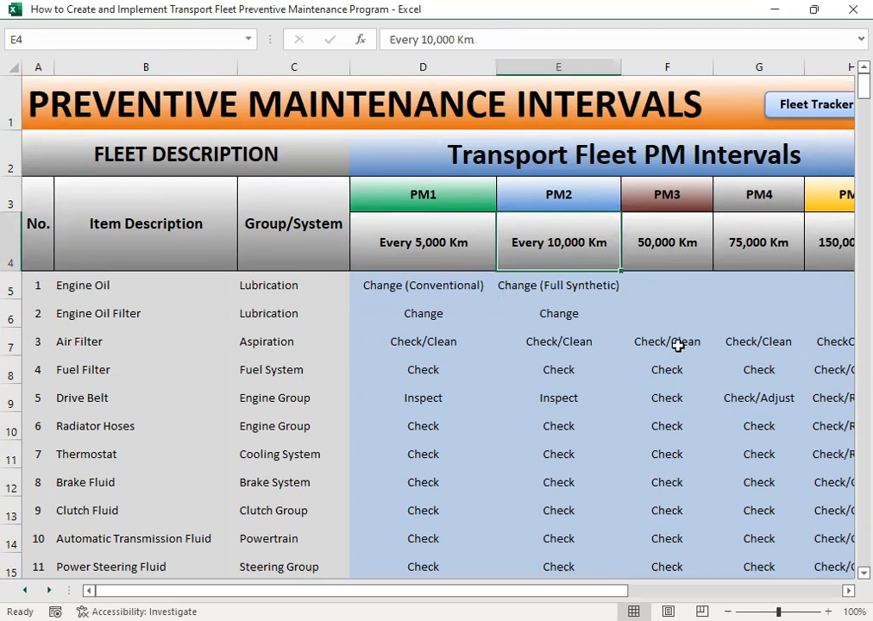
pyautogui.press('Right')
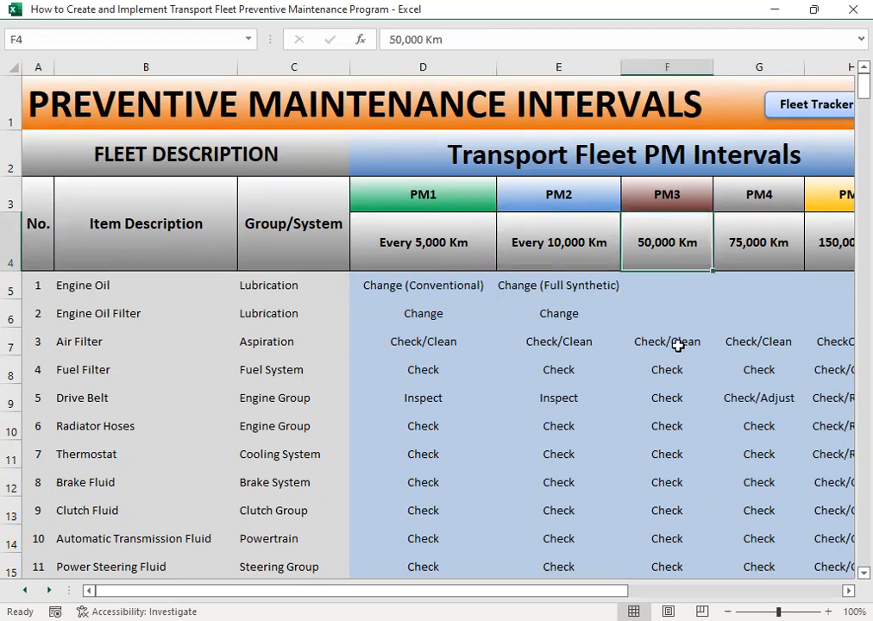
pyautogui.press('Right')
pyautogui.press('Left')
pyautogui.press('Right')
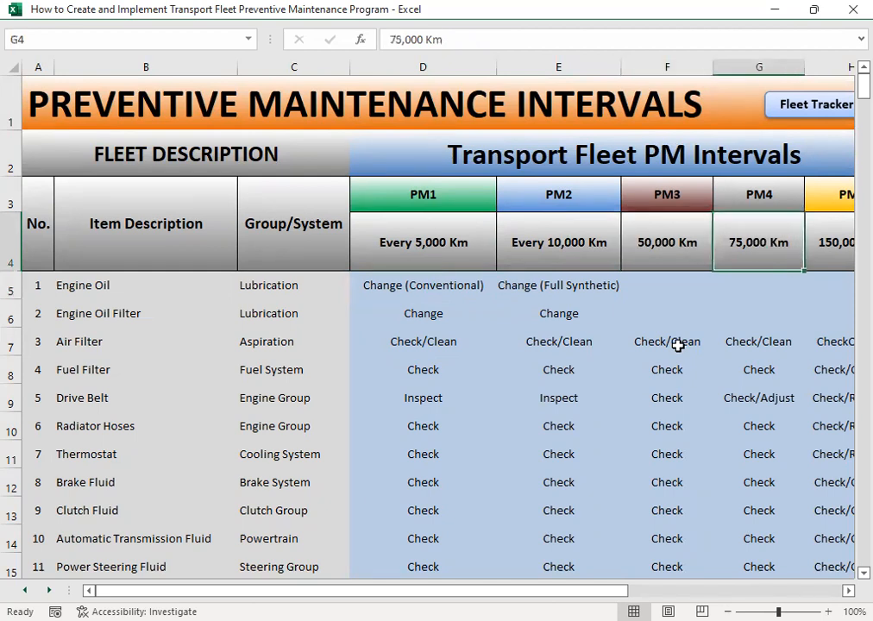
pyautogui.press('Right')
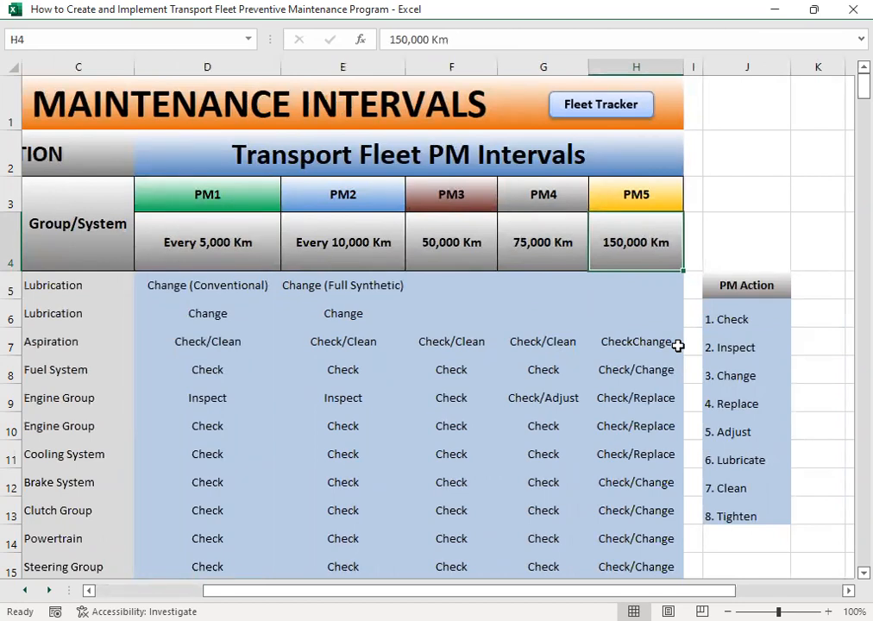
# - Return to the start of the item list and check the group or system of Engine Oil and Engine Oil Filter
pyautogui.press('Left')
pyautogui.press('Left')
pyautogui.press('Left')
pyautogui.press('Left')
pyautogui.press('Left')
pyautogui.press('Left')
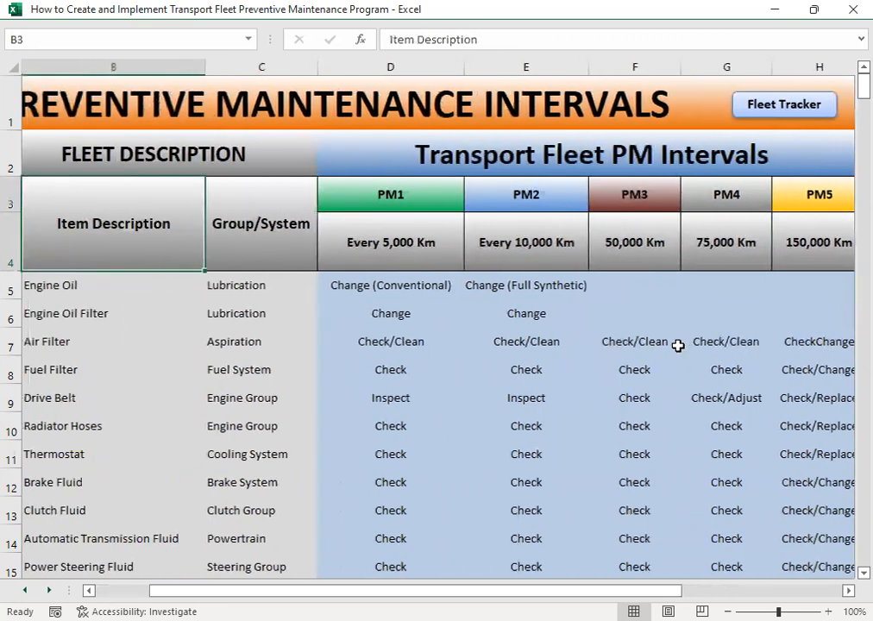
pyautogui.press('Left')
pyautogui.press('Down')
pyautogui.press('Right')
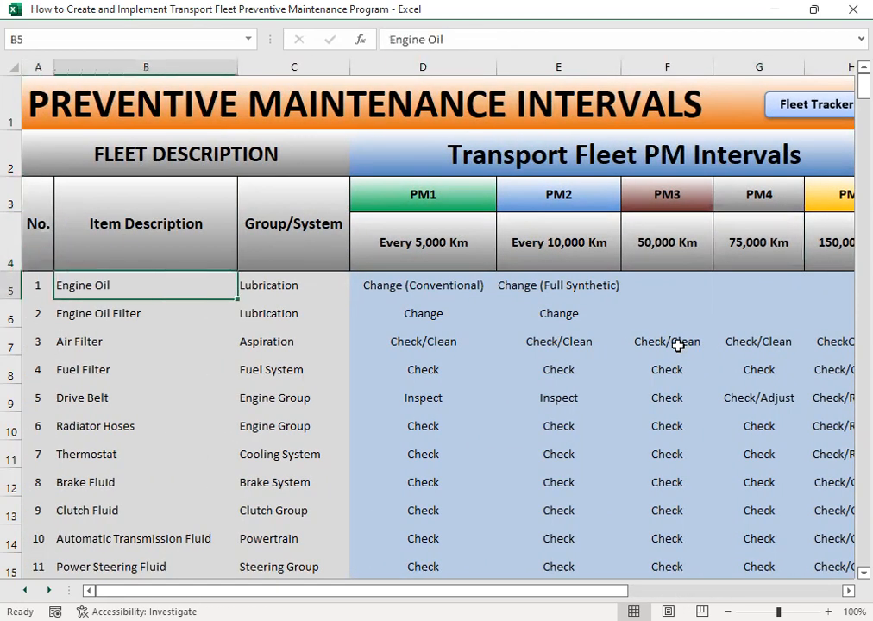
pyautogui.press('Right')
pyautogui.press('Left')
pyautogui.press('Down')
pyautogui.press('Right')
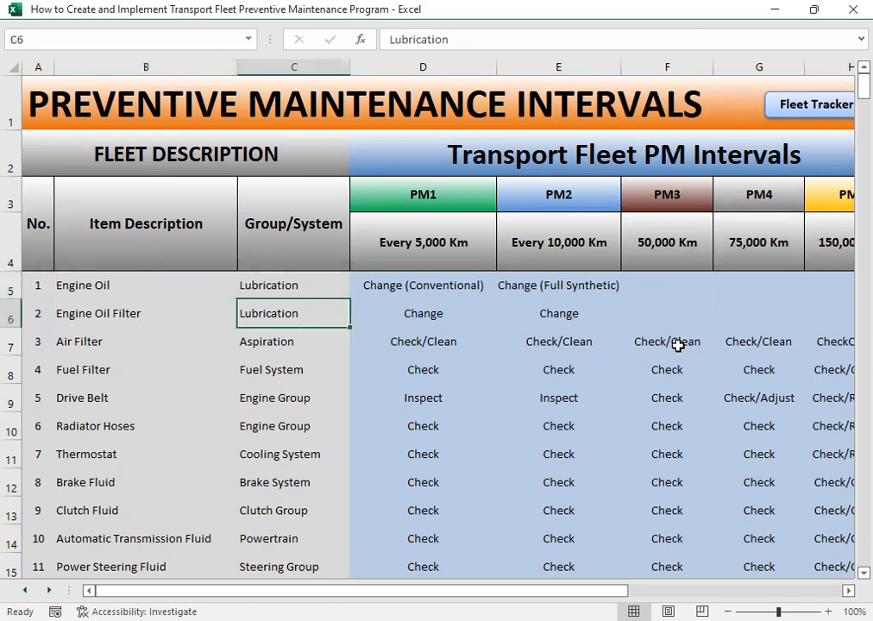
# - Check the group or system assigned to the Air Filter and the Fuel Filter
pyautogui.press('Left')
pyautogui.press('Left')
pyautogui.press('Down')
pyautogui.press('Right')
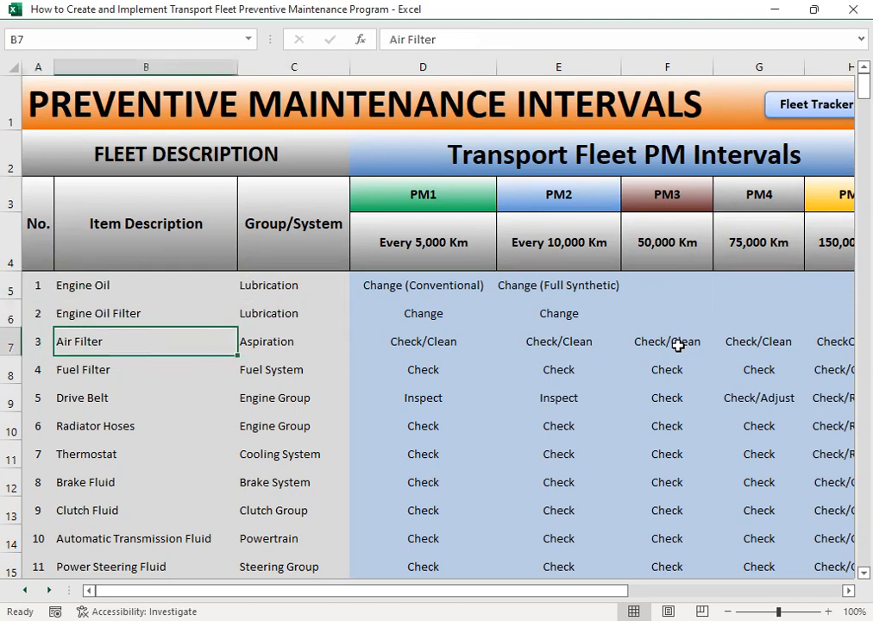
pyautogui.press('Right')
pyautogui.press('Left')
pyautogui.press('Down')
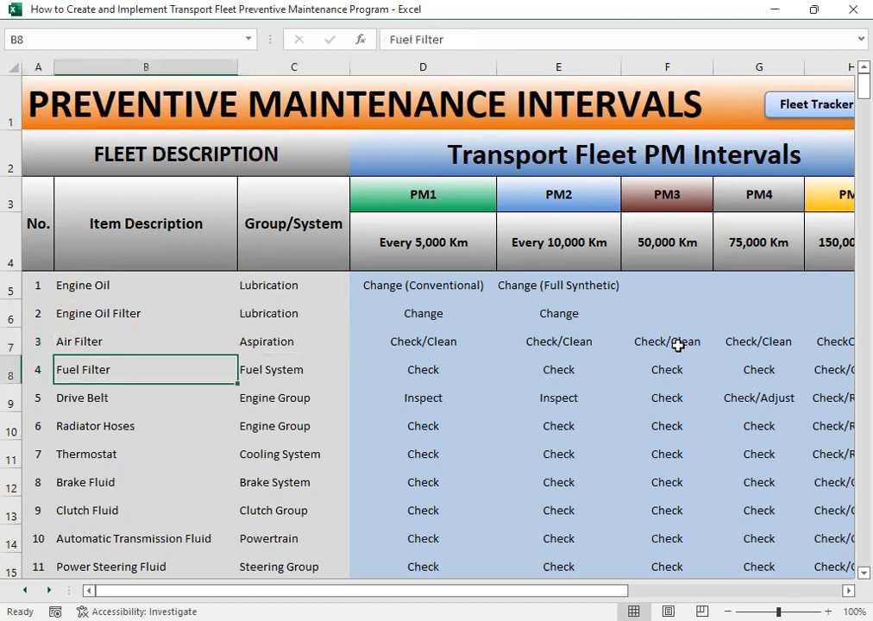
pyautogui.press('Right')
pyautogui.press('Left')
# - Go through the item descriptions one by one from Drive Belt to Manual Transmission Oil
pyautogui.press('Down')
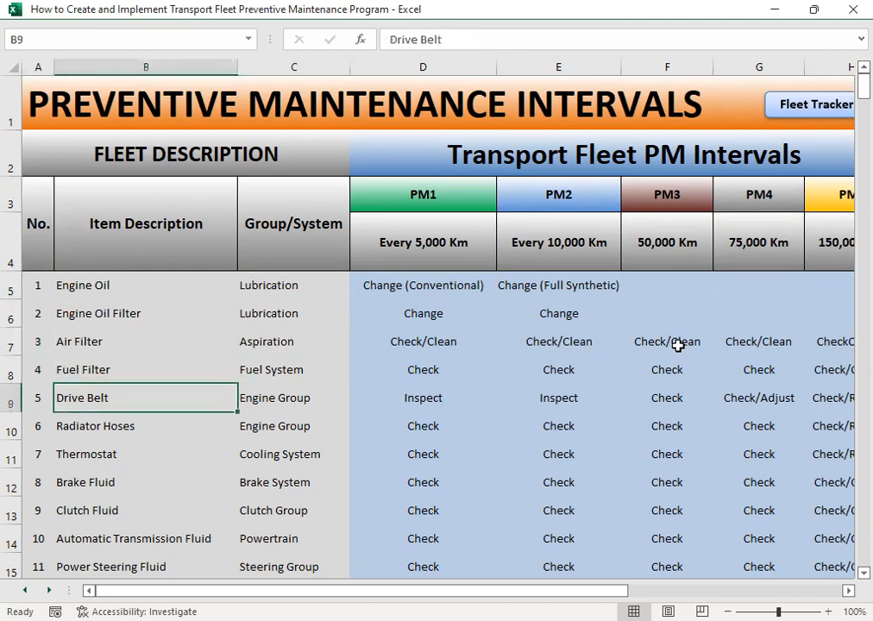
pyautogui.press('Down')
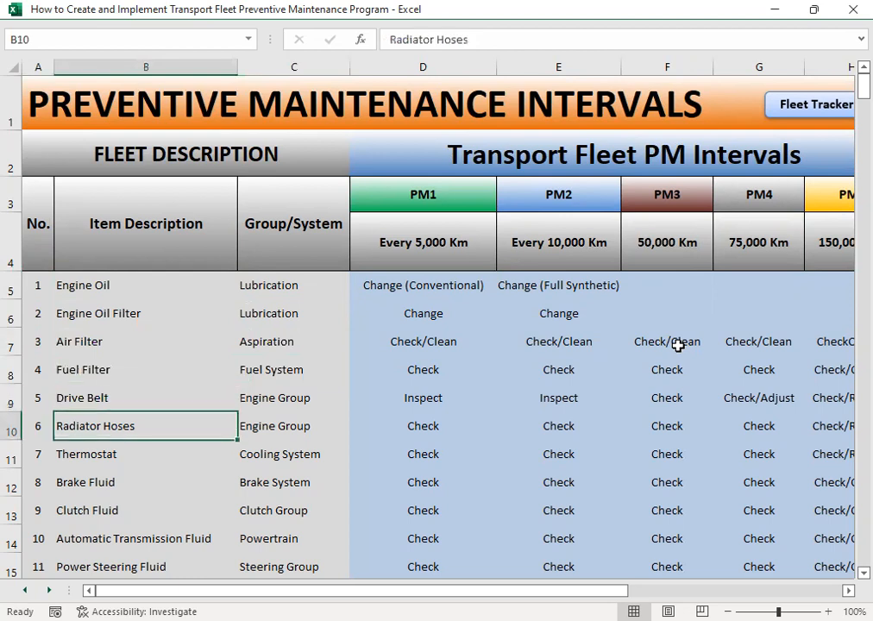
pyautogui.press('Down')
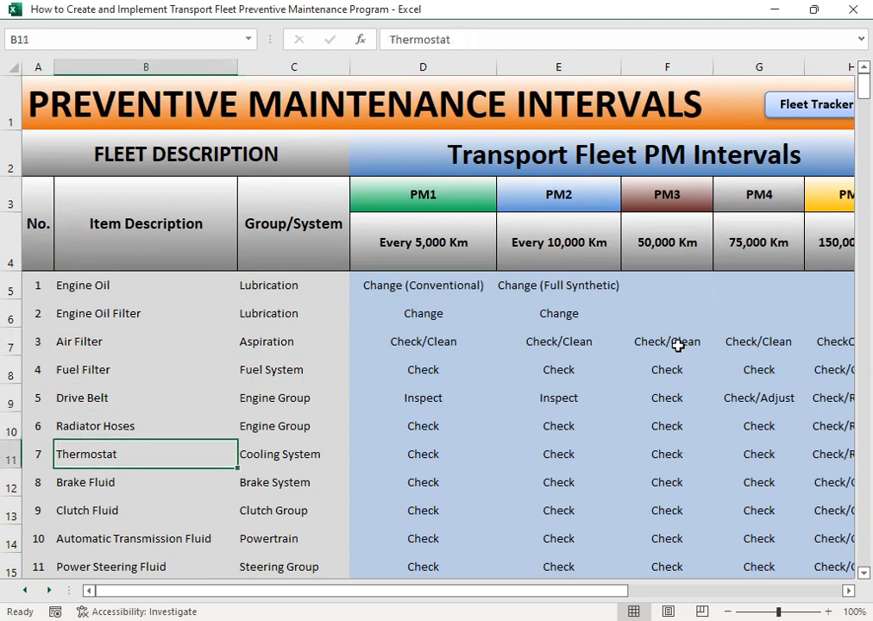
pyautogui.press('Down')
pyautogui.press('Down')
pyautogui.press('Down')
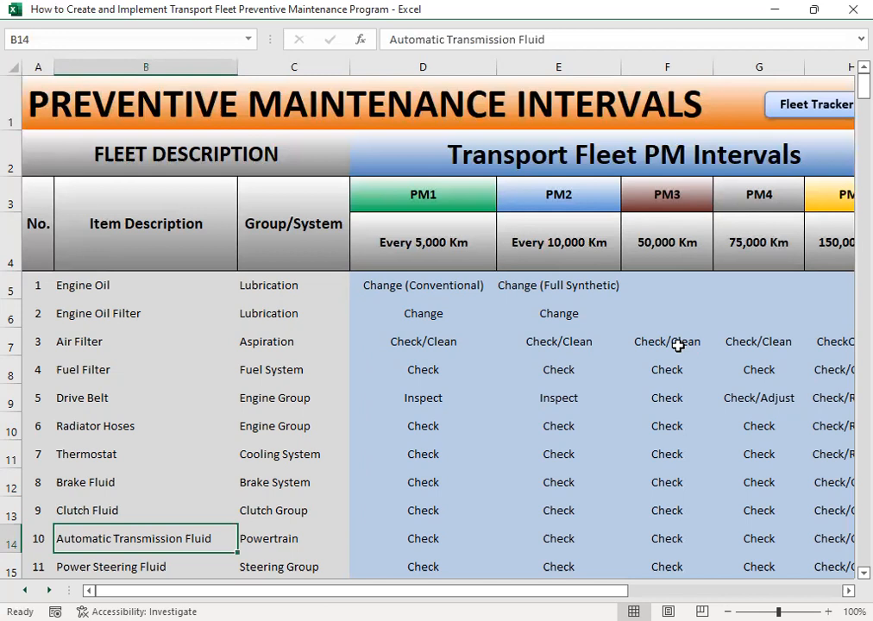
pyautogui.press('Down')
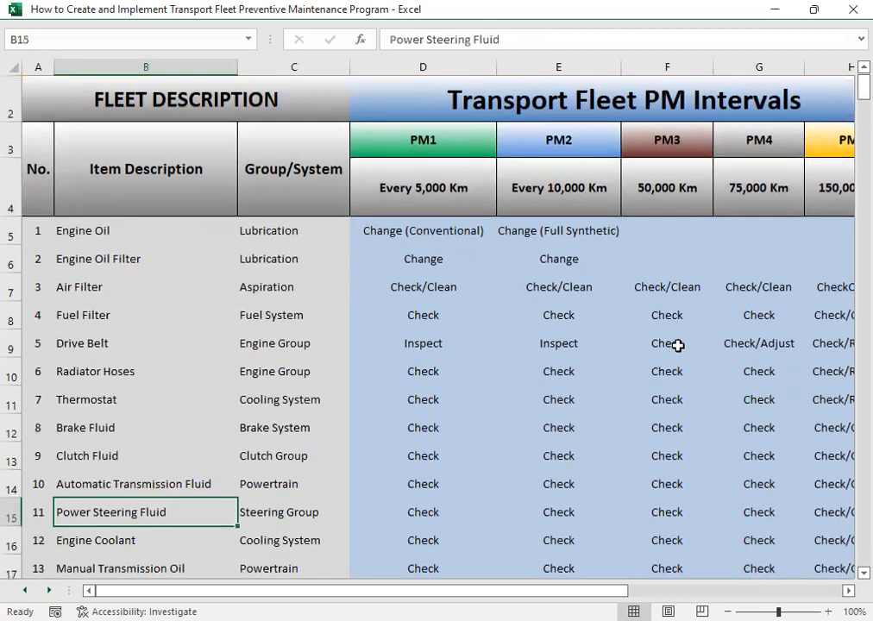
pyautogui.press('Down')
pyautogui.press('Down')
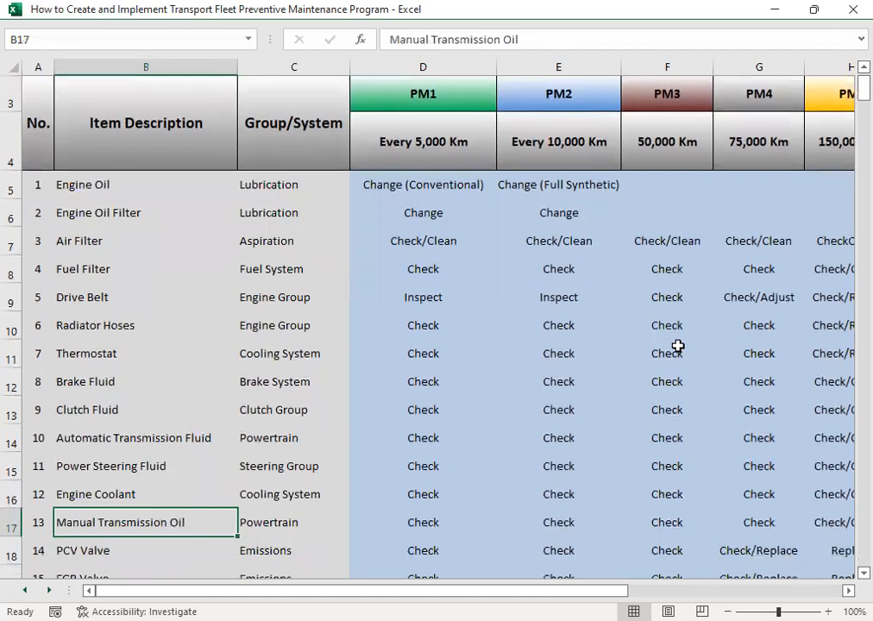
# - Review the items from PCV Valve to Accelerator Valve Body, then go back to Fuel Injectors
pyautogui.press('Down')
pyautogui.press('Down')
pyautogui.press('Down')
pyautogui.press('Down')
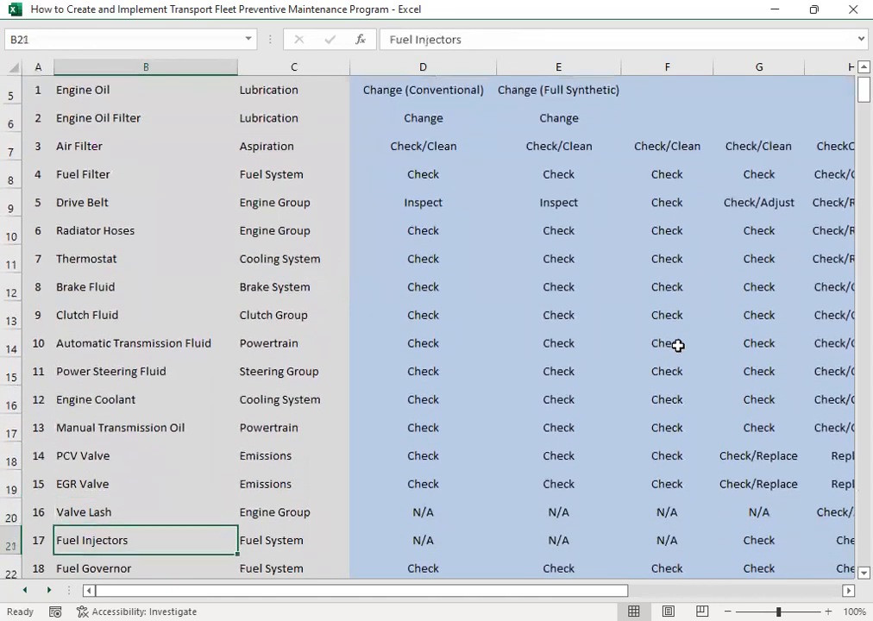
pyautogui.press('Down')
pyautogui.press('Down')
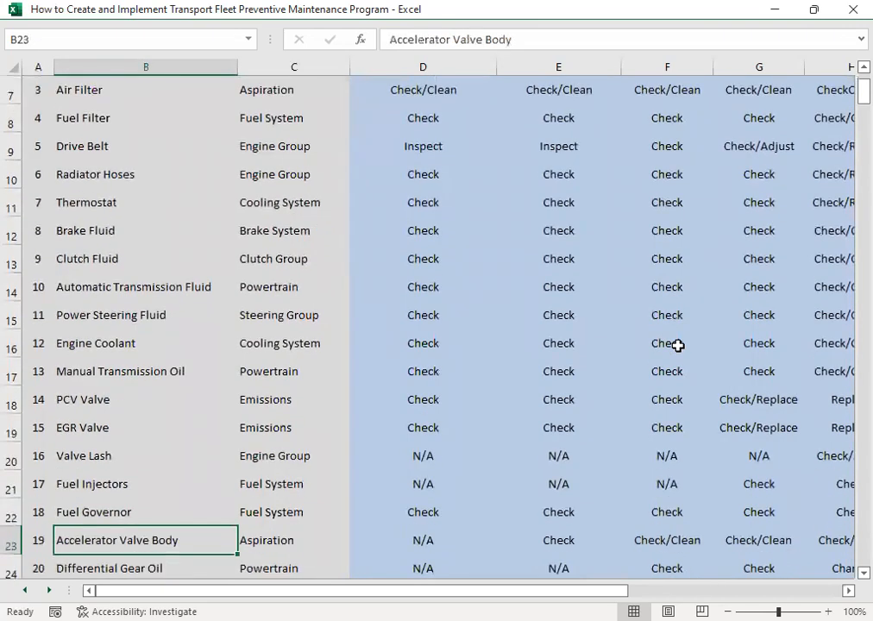
pyautogui.press('Up')
pyautogui.press('Up')
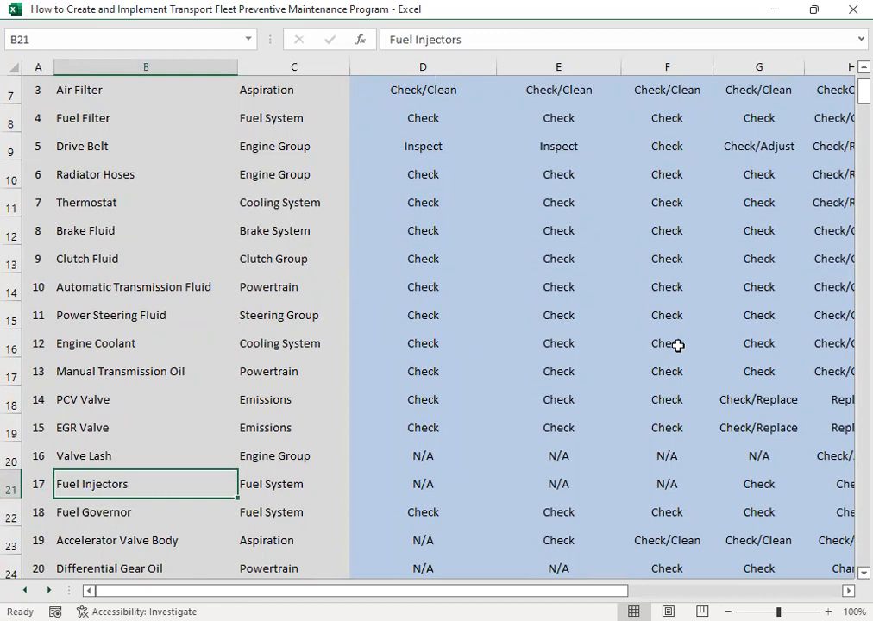
# - Go through the item descriptions from Fuel Governor to Pitman Arm
pyautogui.press('Down')
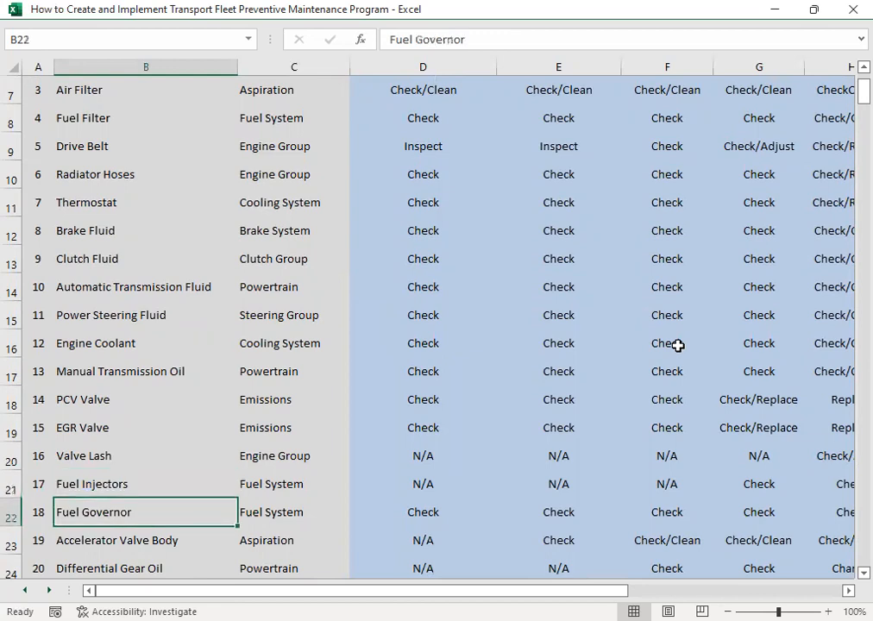
pyautogui.press('Down')
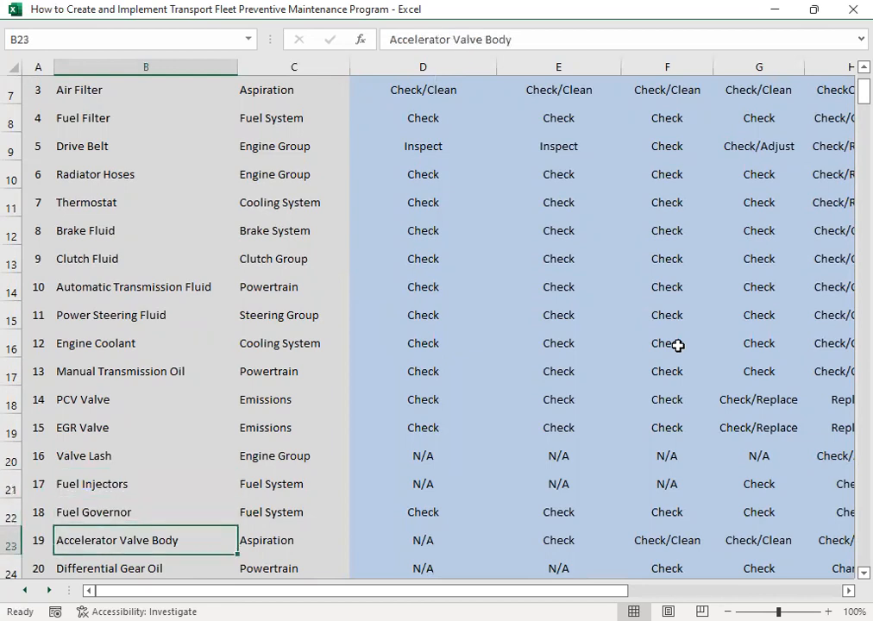
pyautogui.press('Down')
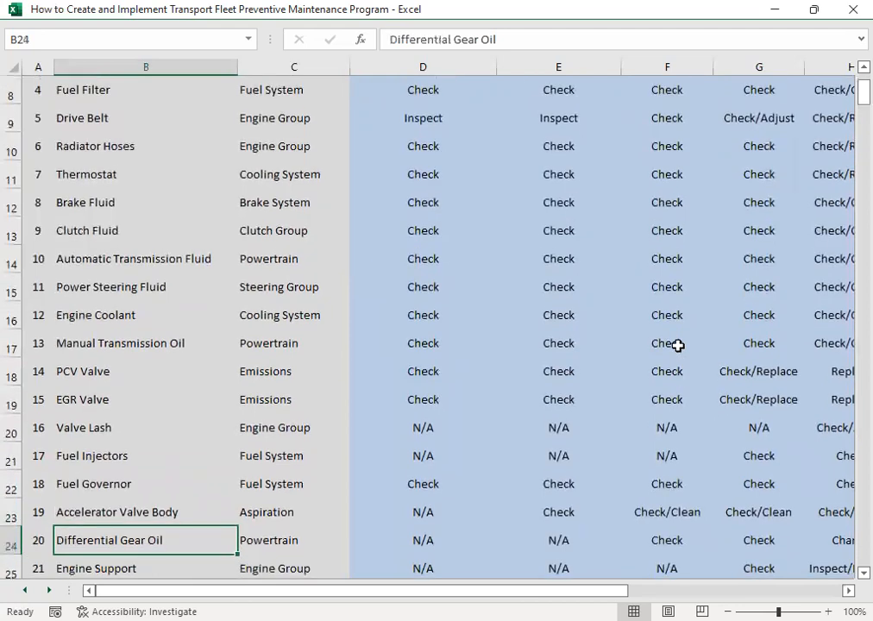
pyautogui.press('Down')
pyautogui.press('Down')
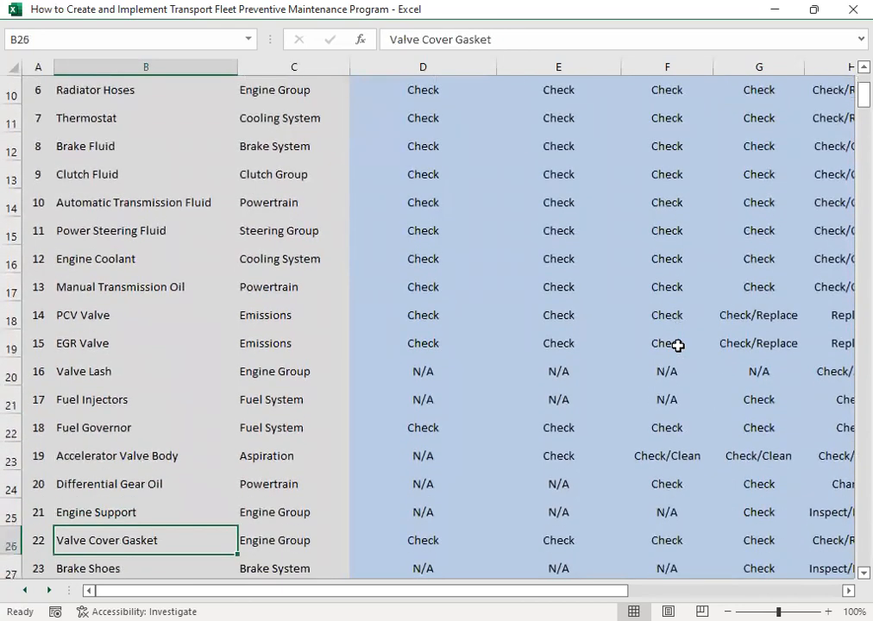
pyautogui.press('Down')
pyautogui.press('Down')
pyautogui.press('Down')
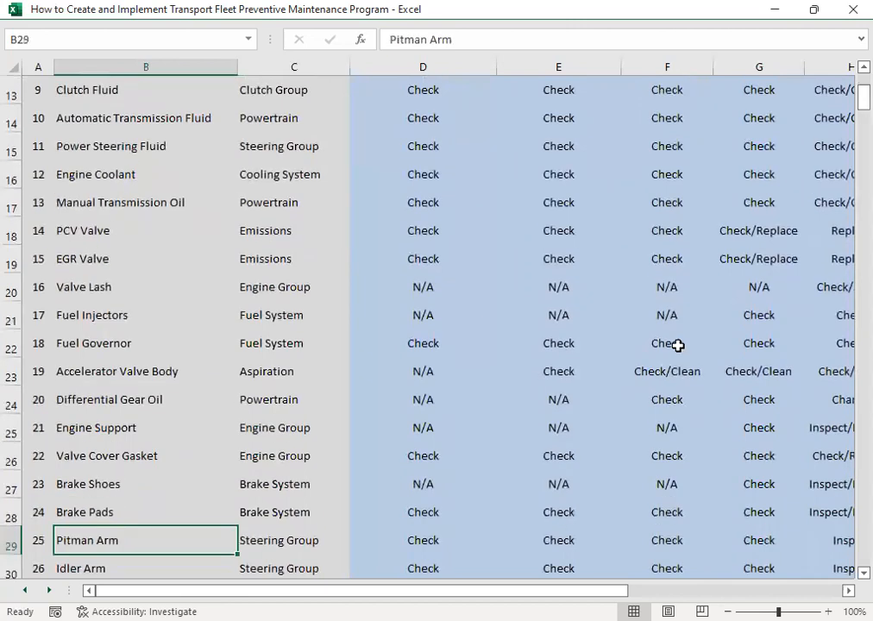
# - Review the steering, suspension and powertrain items from Pitman Arm to Tires/Rims/Lugs
pyautogui.press('Down')
pyautogui.press('Up')
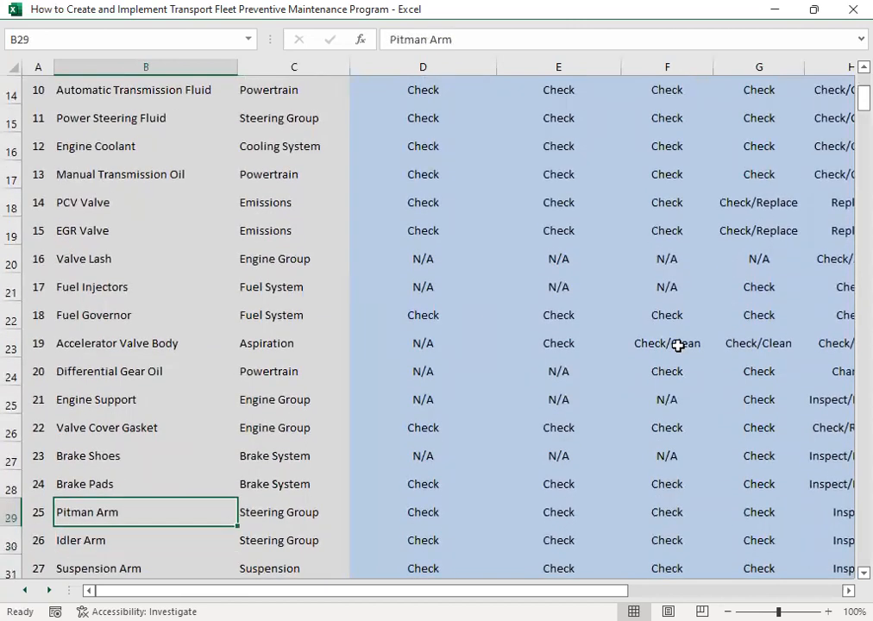
pyautogui.press('Down')
pyautogui.press('Down')
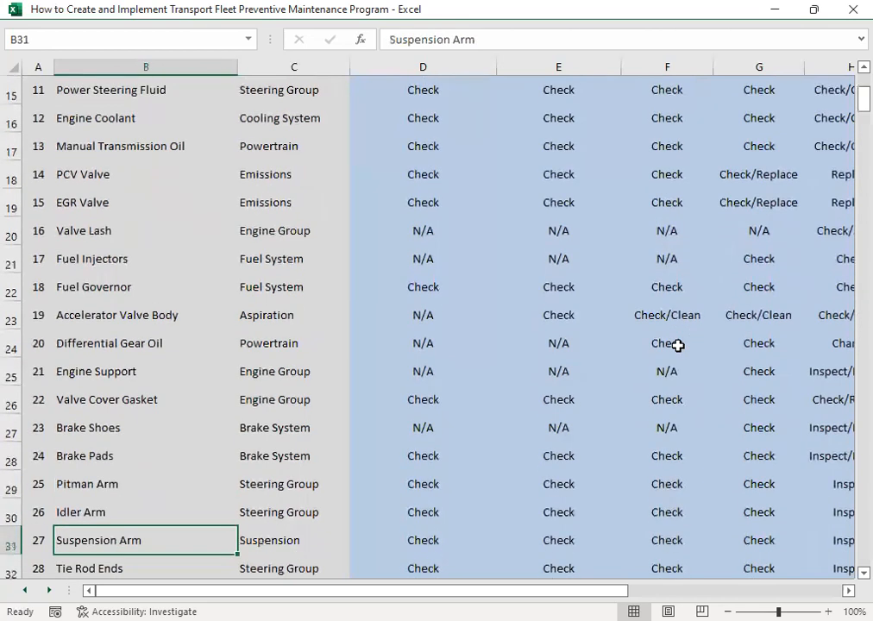
pyautogui.press('Down')
pyautogui.press('Down')
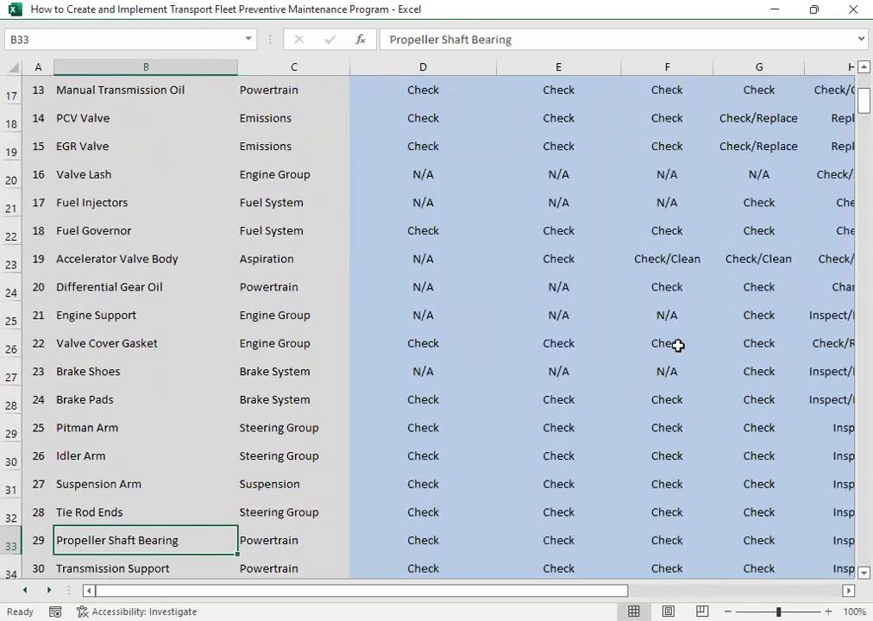
pyautogui.press('Down')
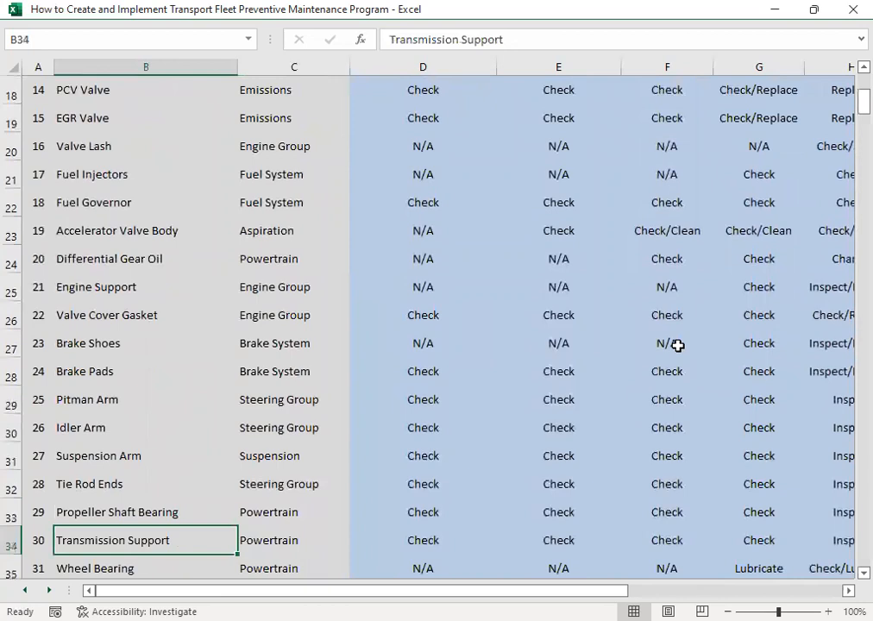
pyautogui.press('Down')
pyautogui.press('Down')
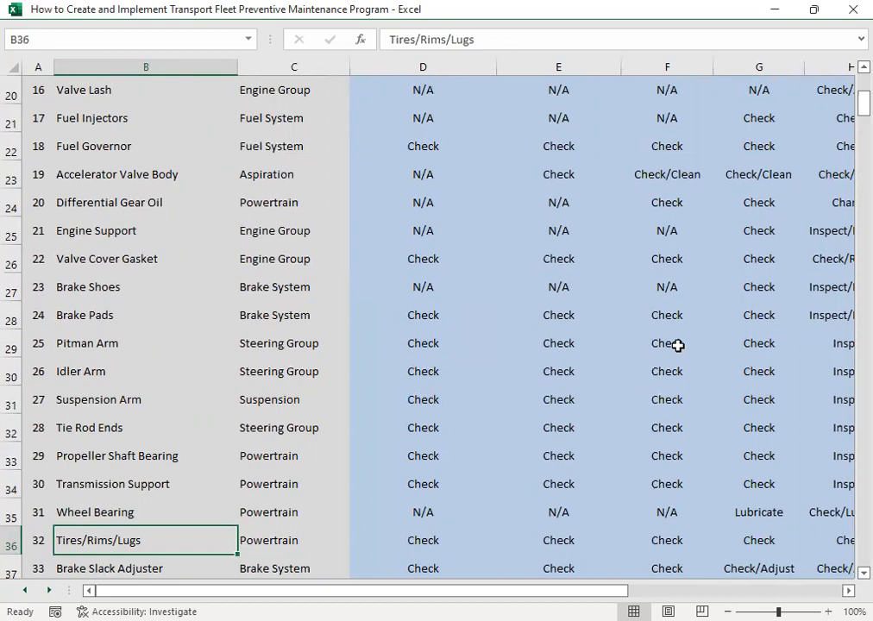
# - Review the items from Brake Slack Adjuster to Power Supply Line & Coupler, returning to Emergency Line and Coupler
pyautogui.press('Down')
pyautogui.press('Down')
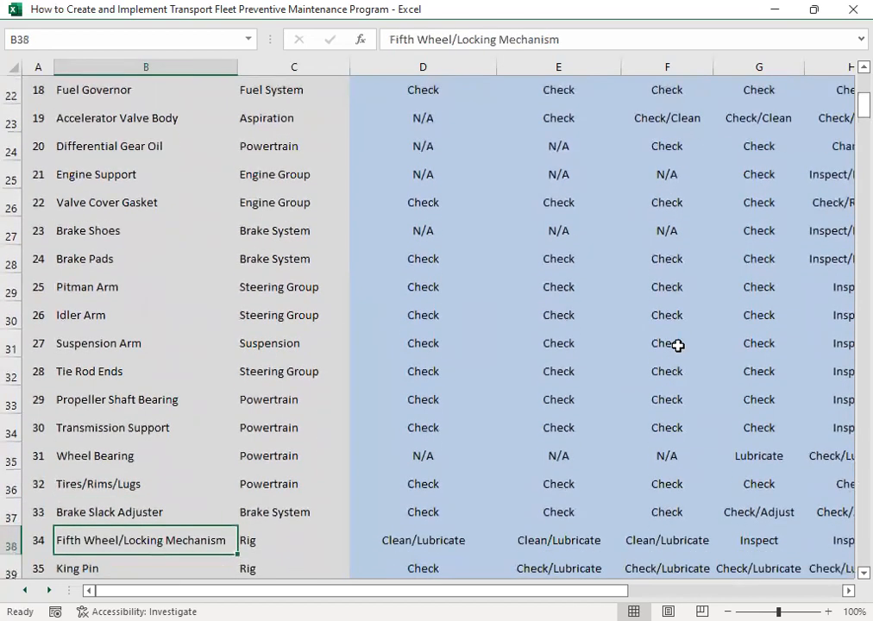
pyautogui.press('Down')
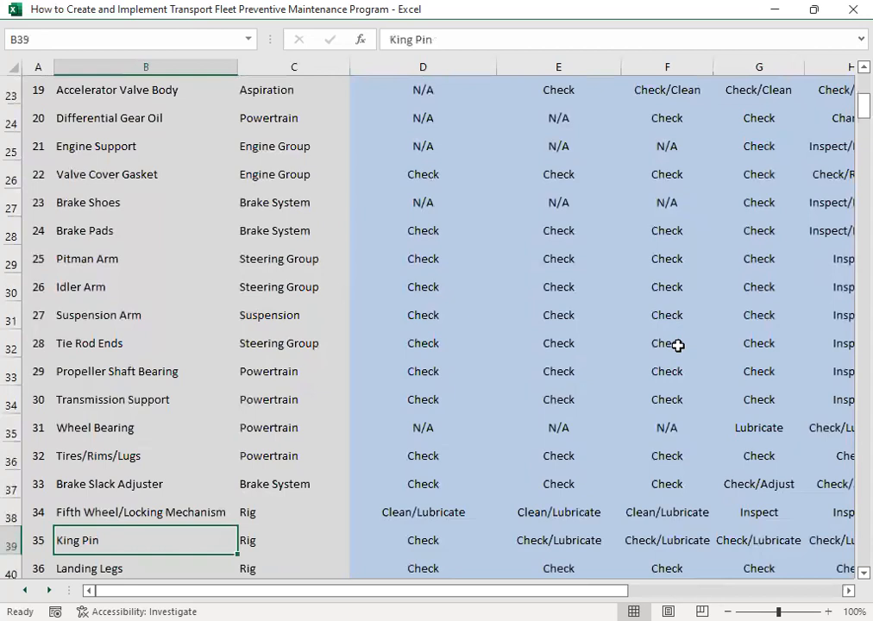
pyautogui.press('Down')
pyautogui.press('Down')
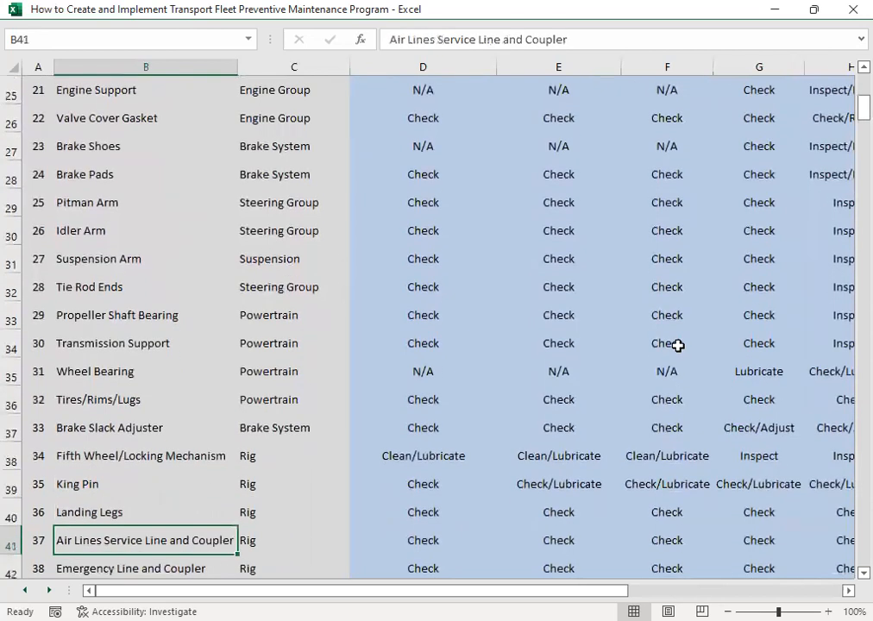
pyautogui.press('Down')
pyautogui.press('Down')
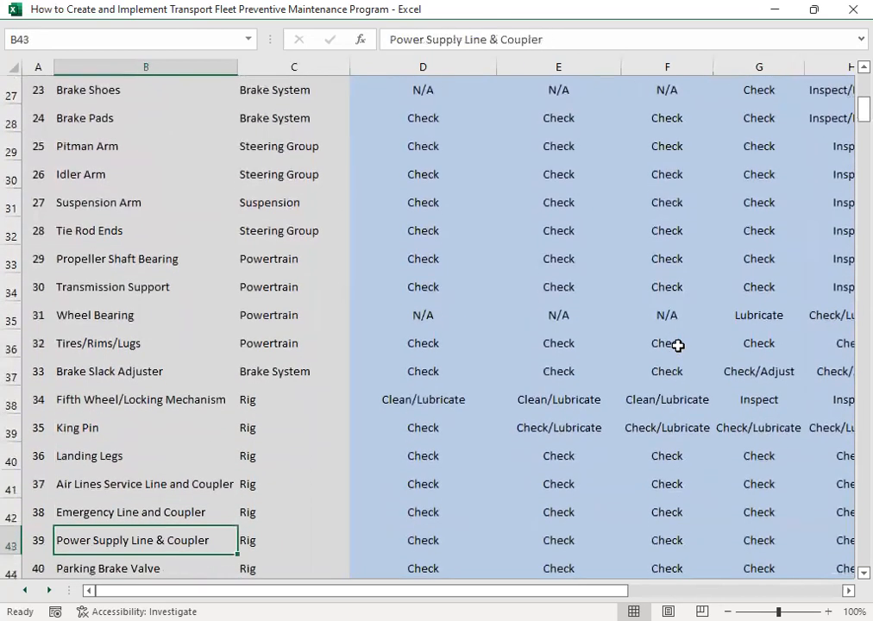
pyautogui.press('Up')
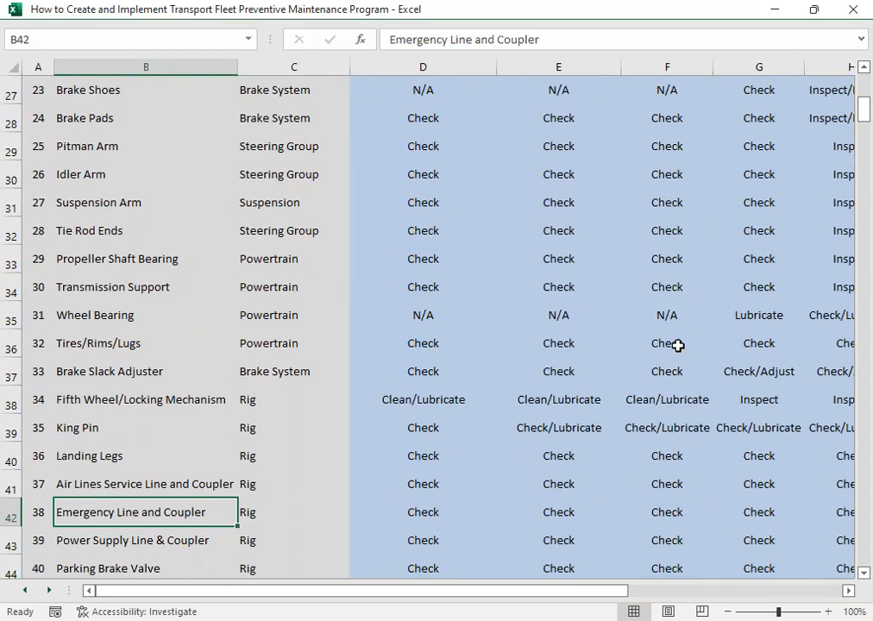
# - Go through the remaining items down to the last one, Rear Door/Locks/Hinges - Reefer
pyautogui.press('Down')
pyautogui.press('Down')
pyautogui.press('Down')
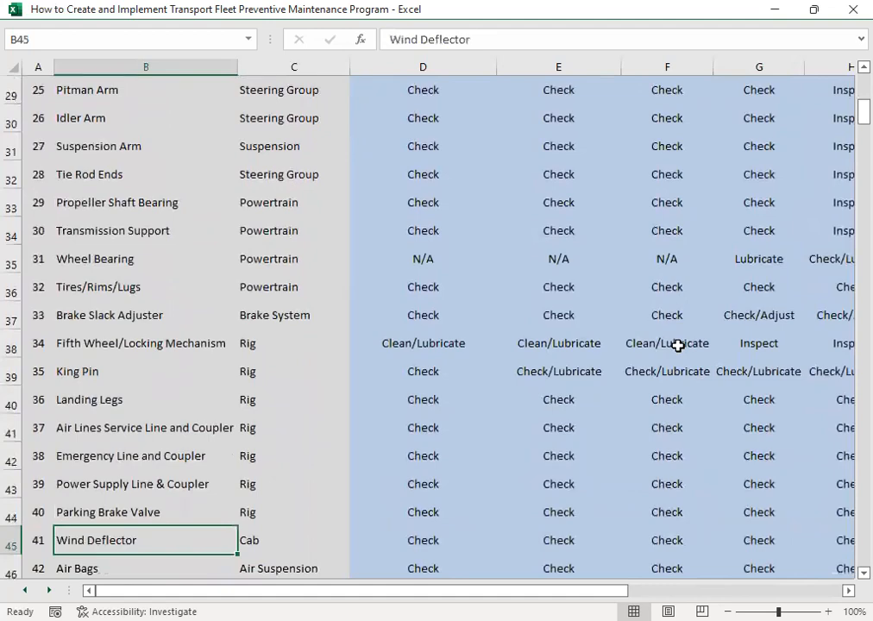
pyautogui.press('Down')
pyautogui.press('Down')
pyautogui.press('Down')
pyautogui.press('Down')
pyautogui.press('Down')
pyautogui.press('Down')
pyautogui.press('Down')
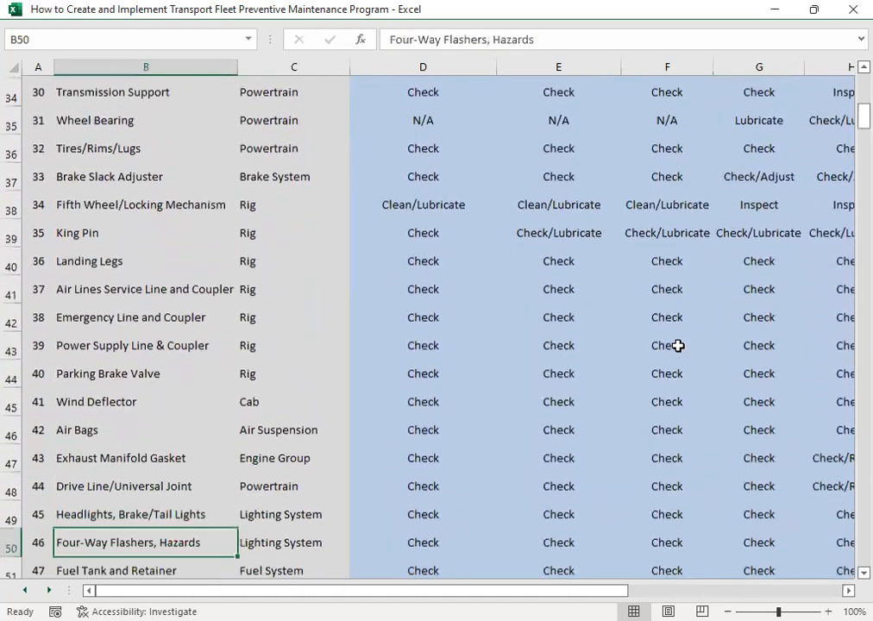
pyautogui.press('Down')
pyautogui.press('Down')
pyautogui.press('Down')
pyautogui.press('Down')
pyautogui.press('Down')
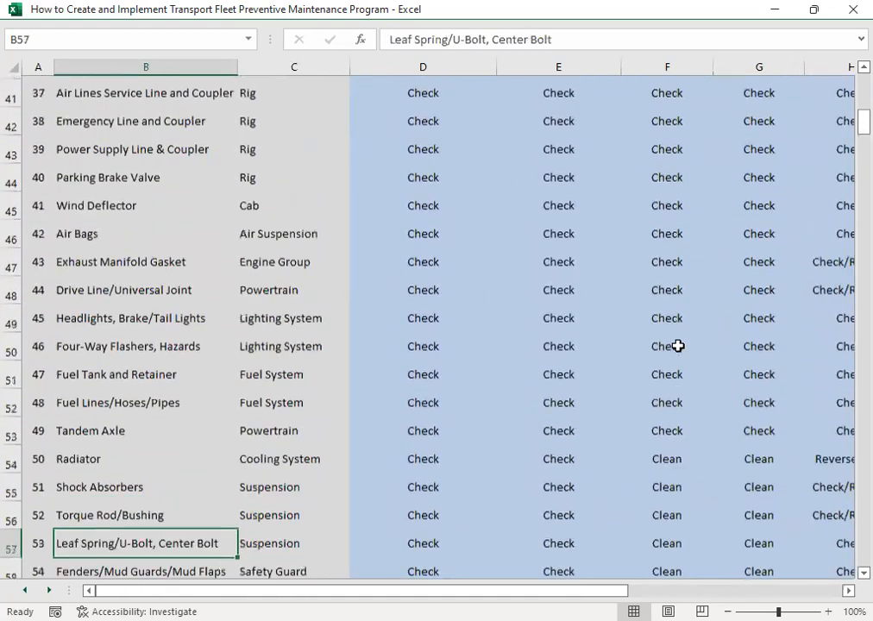
pyautogui.press('Down')
pyautogui.press('Down')
pyautogui.press('Down')
pyautogui.press('Down')
pyautogui.press('Down')
pyautogui.press('Down')
pyautogui.press('Down')
pyautogui.press('Down')
pyautogui.press('Down')
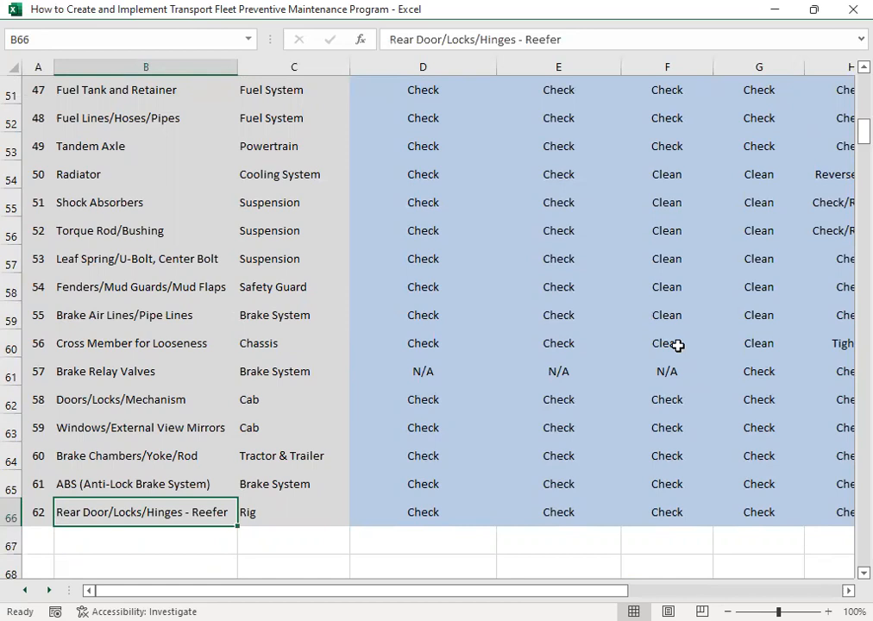
# - Return to the early rows of the item list and bring up the PM Action list beyond the PM5 column
pyautogui.press('pageup')
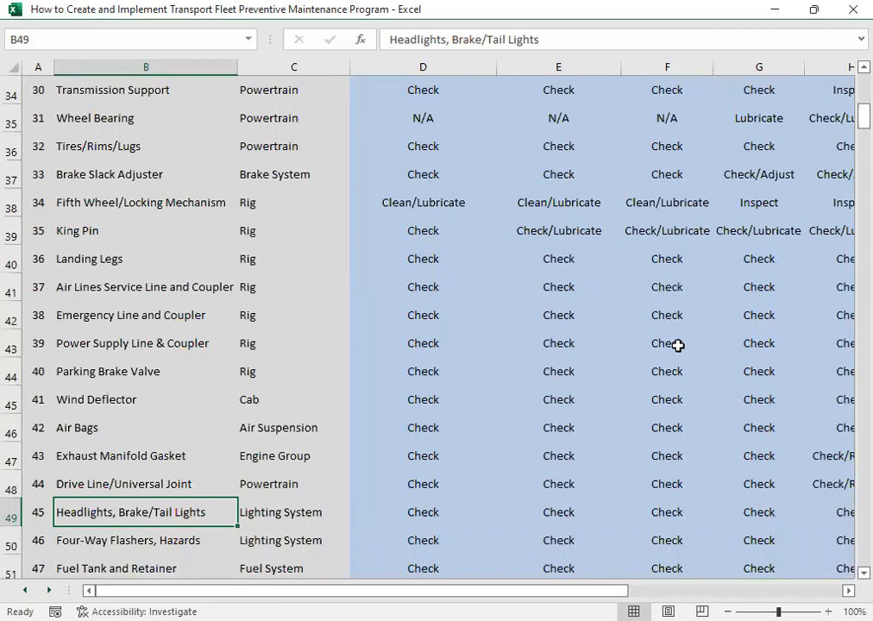
pyautogui.press('pageup')
pyautogui.press('pageup')
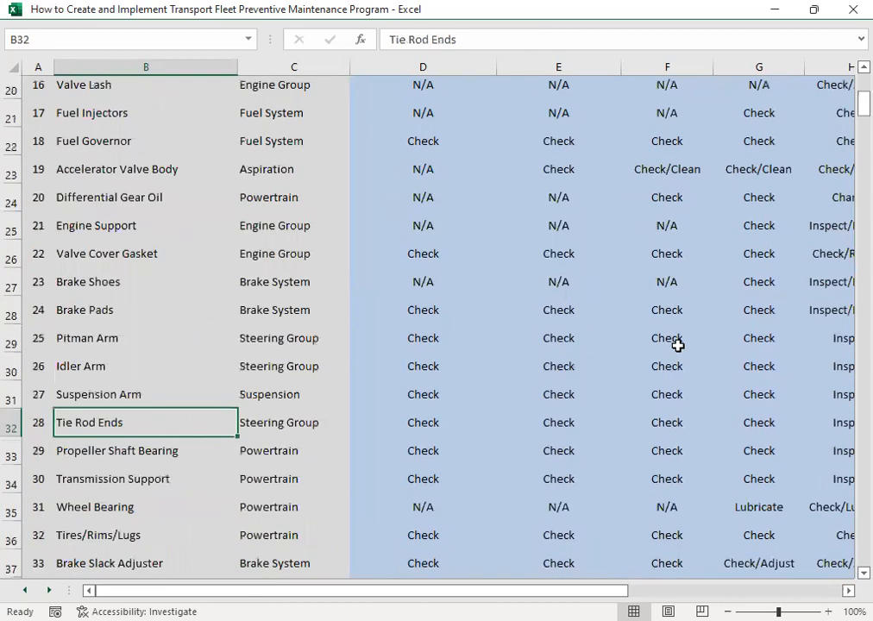
pyautogui.press('Right')
pyautogui.press('Right')
pyautogui.press('Right')
pyautogui.press('Right')
pyautogui.press('Right')
pyautogui.press('Right')
pyautogui.press('Right')
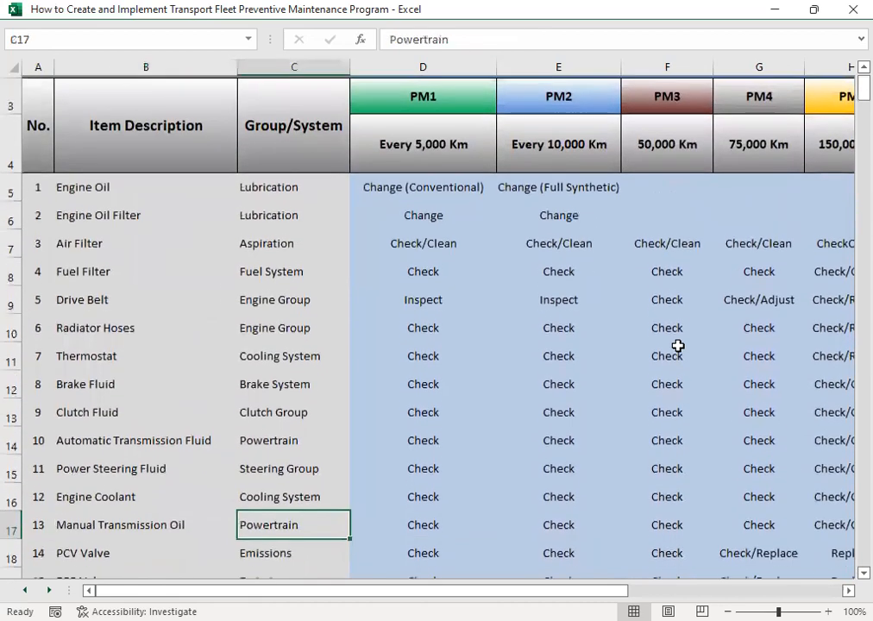
pyautogui.press('Right')
pyautogui.press('Right')
pyautogui.press('Right')
pyautogui.press('Left')
pyautogui.press('Left')
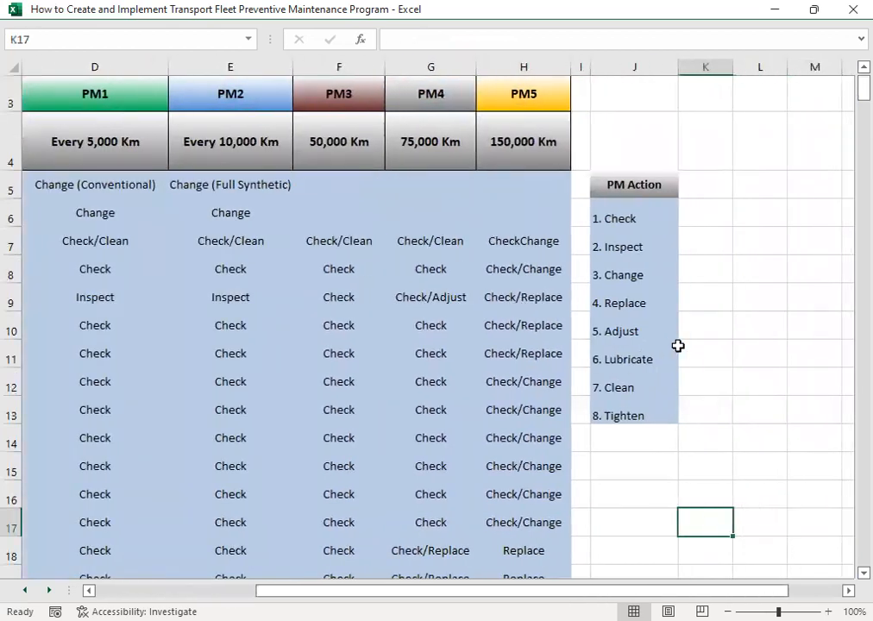
# - Move up through the PM Action list to the Inspect entry
pyautogui.press('Up')
pyautogui.press('Up')
pyautogui.press('Up')
pyautogui.press('Up')
pyautogui.press('Up')
pyautogui.press('Up')
pyautogui.press('Up')
pyautogui.press('Up')
pyautogui.press('Up')
pyautogui.press('Up')
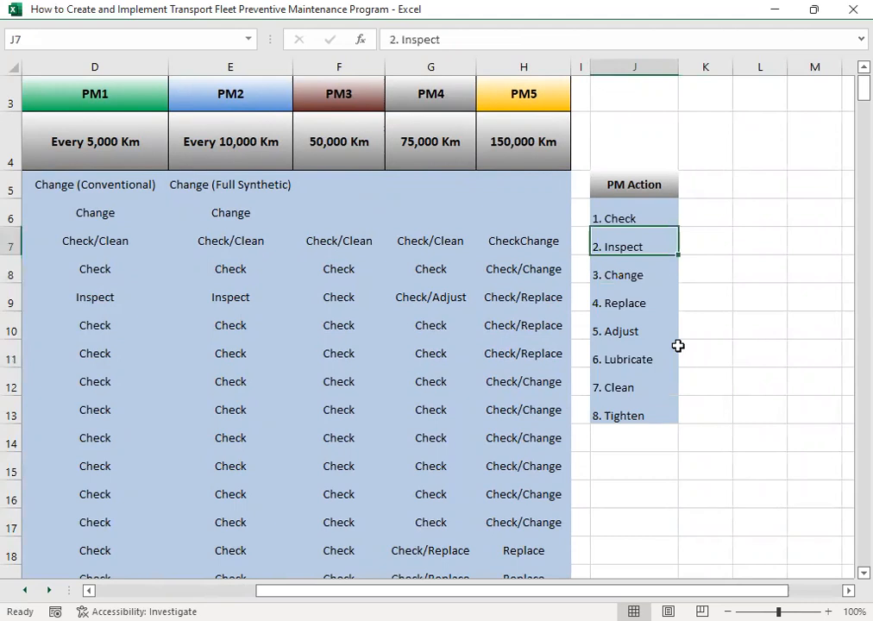
# - Review the PM Action list entry by entry, from Check and Inspect down to Tighten
pyautogui.press('Up')
pyautogui.press('Down')
pyautogui.press('Up')
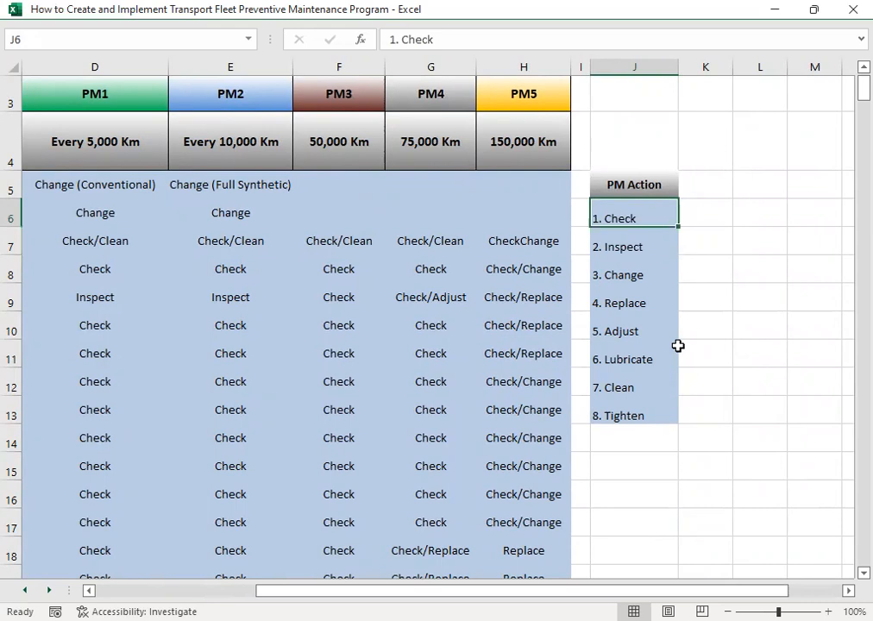
pyautogui.press('Down')
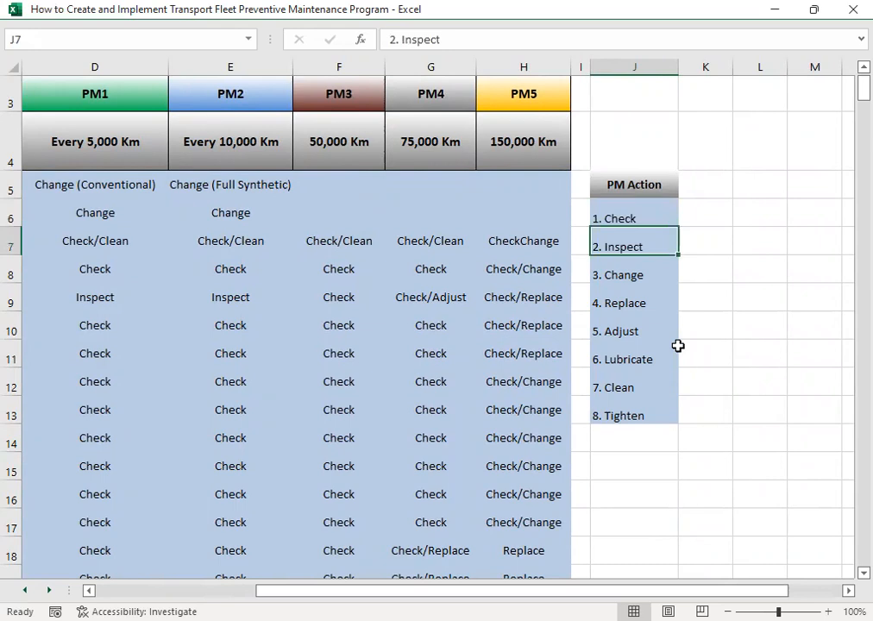
pyautogui.press('Down')
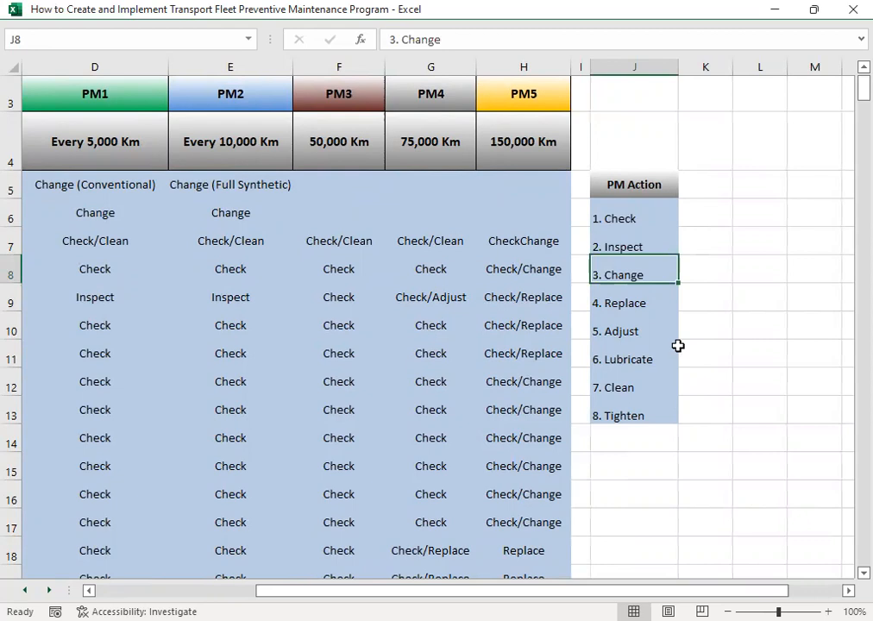
pyautogui.press('Down')
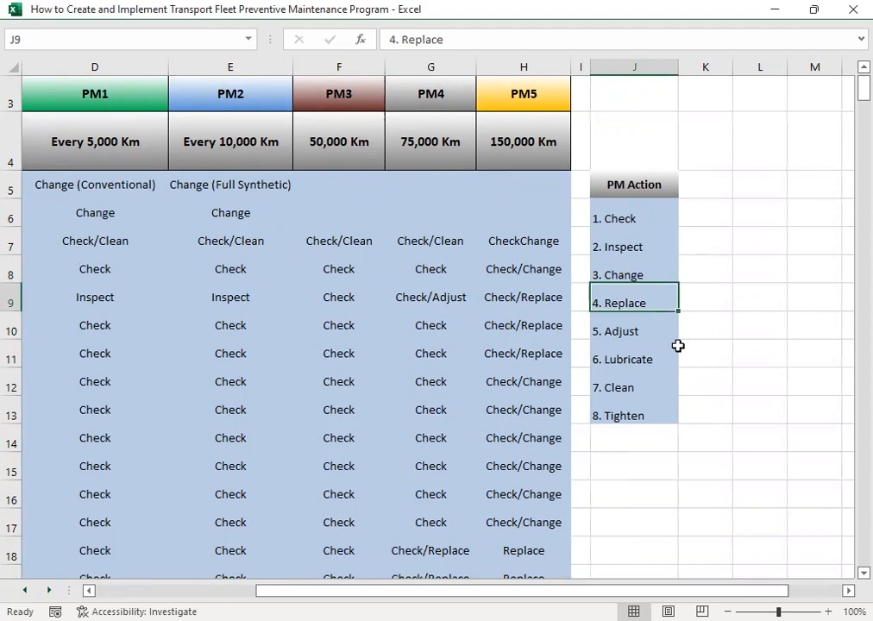
pyautogui.press('Down')
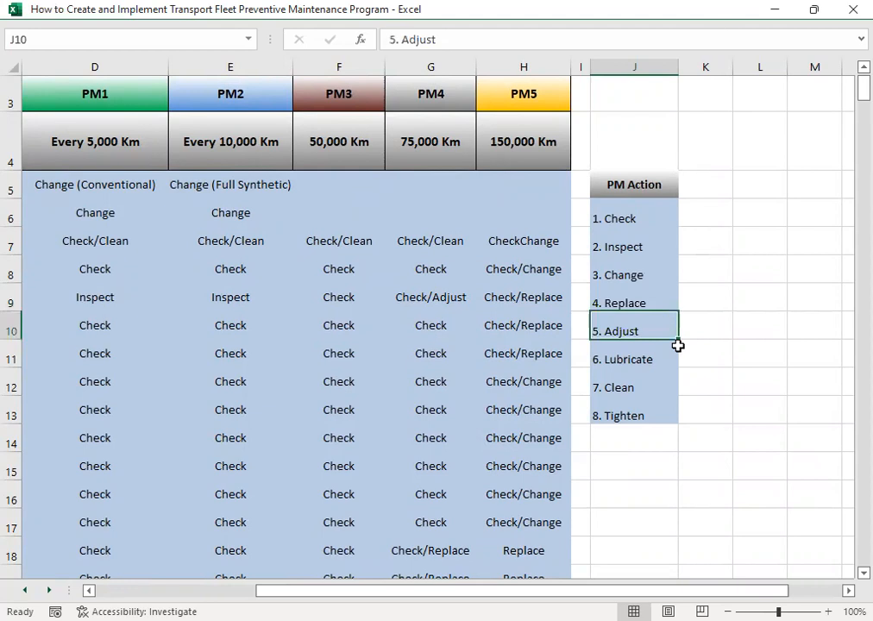
pyautogui.press('Down')
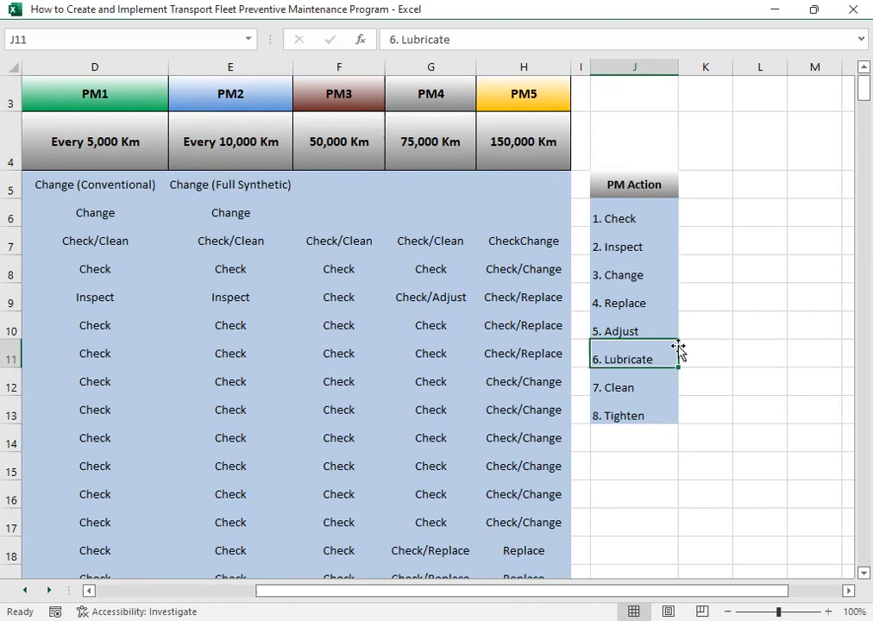
pyautogui.press('Down')
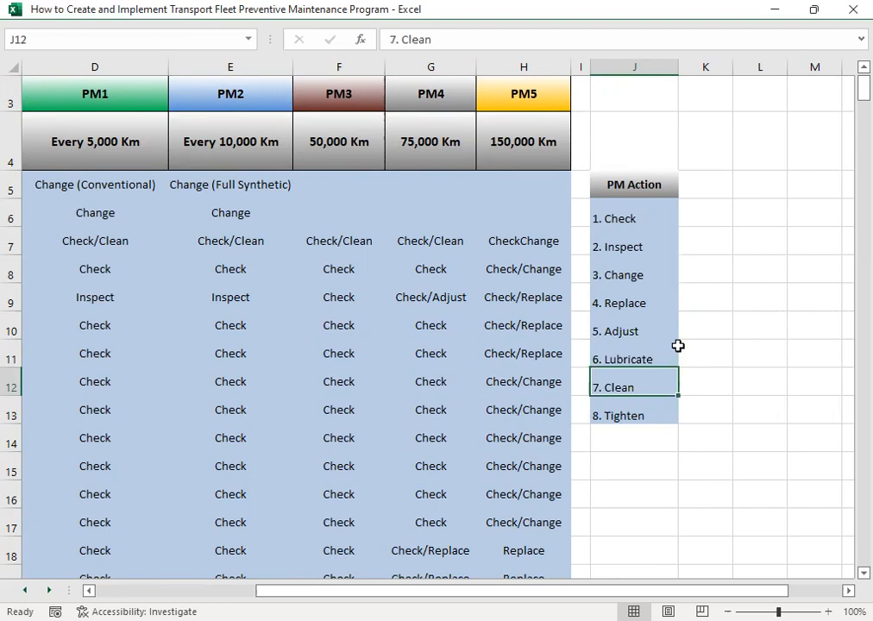
pyautogui.press('Down')
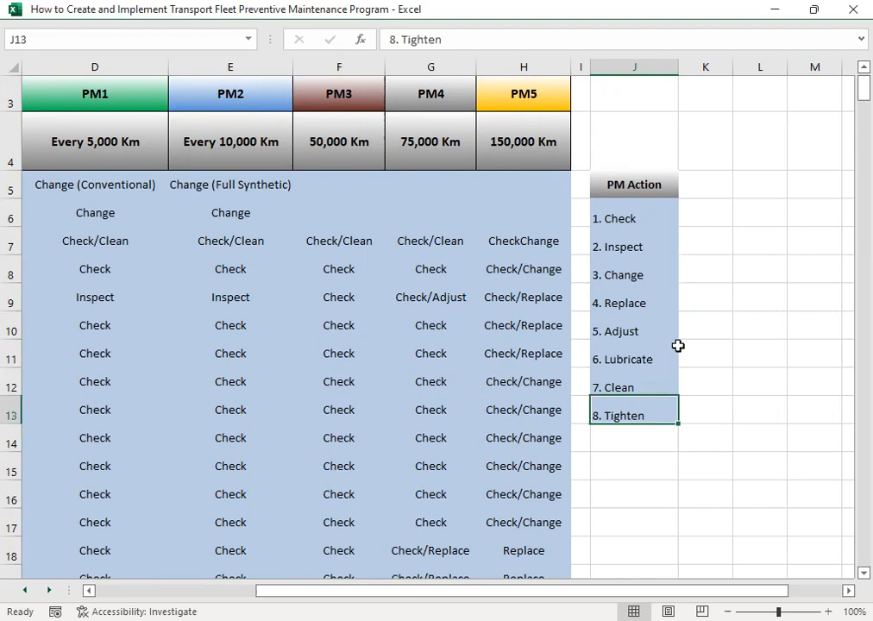
# - Leave the PM Action list and return to the start of the item table to view the PM1 interval
pyautogui.press('Up')
pyautogui.press('Up')
pyautogui.press('Up')
pyautogui.press('Up')
pyautogui.press('Up')
pyautogui.press('Up')
pyautogui.press('Up')
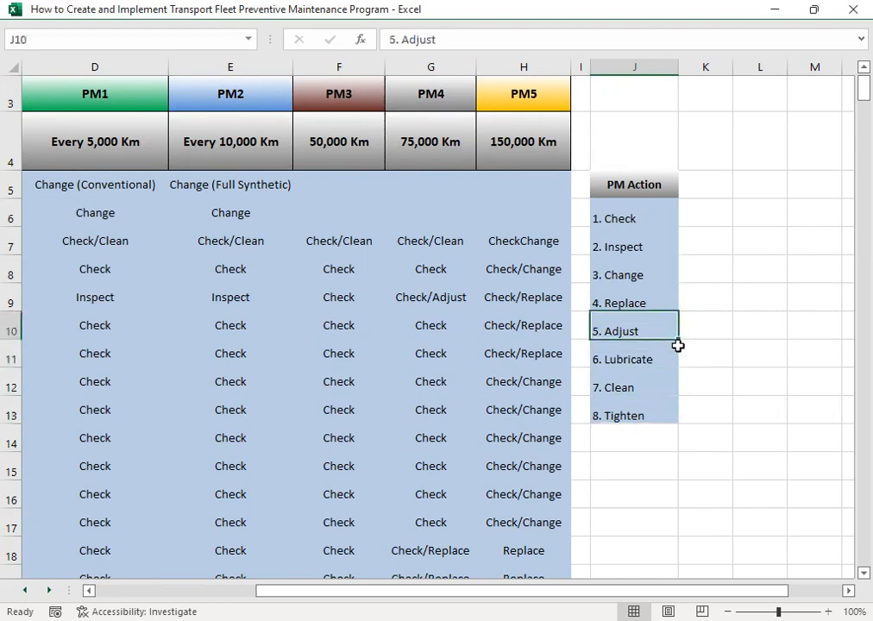
pyautogui.press('Left')
pyautogui.press('Left')
pyautogui.press('Home')
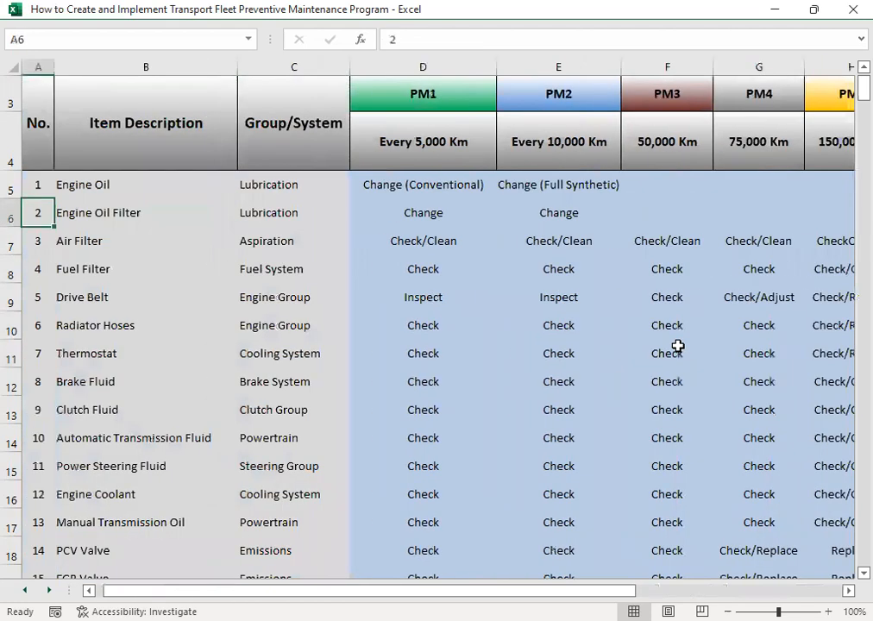
pyautogui.press('Right')
pyautogui.press('Right')
# - View the PM2 interval and compare the Engine Oil actions under PM1 and PM2
pyautogui.press('Right')
pyautogui.press('Up')
pyautogui.press('Up')
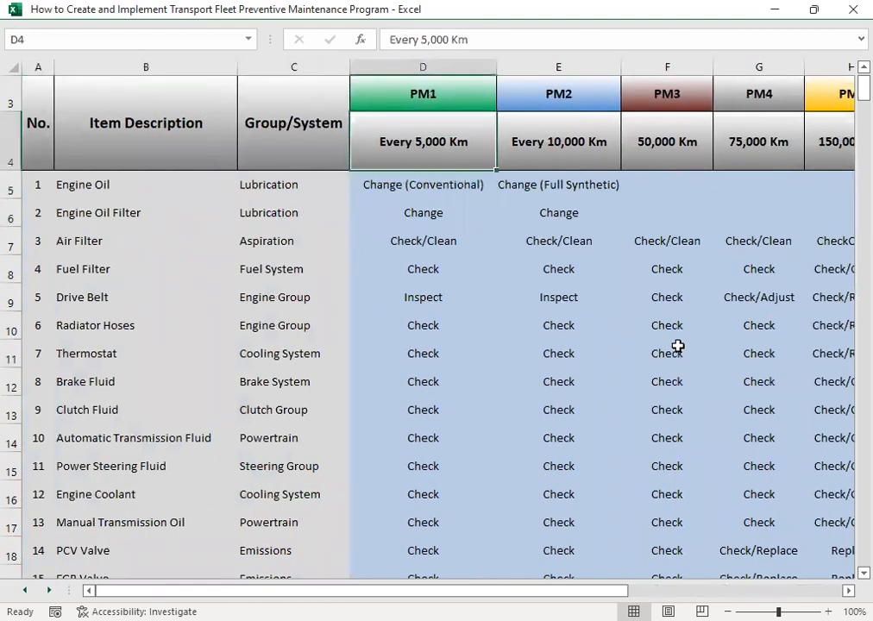
pyautogui.press('Right')
pyautogui.press('Up')
pyautogui.press('Down')
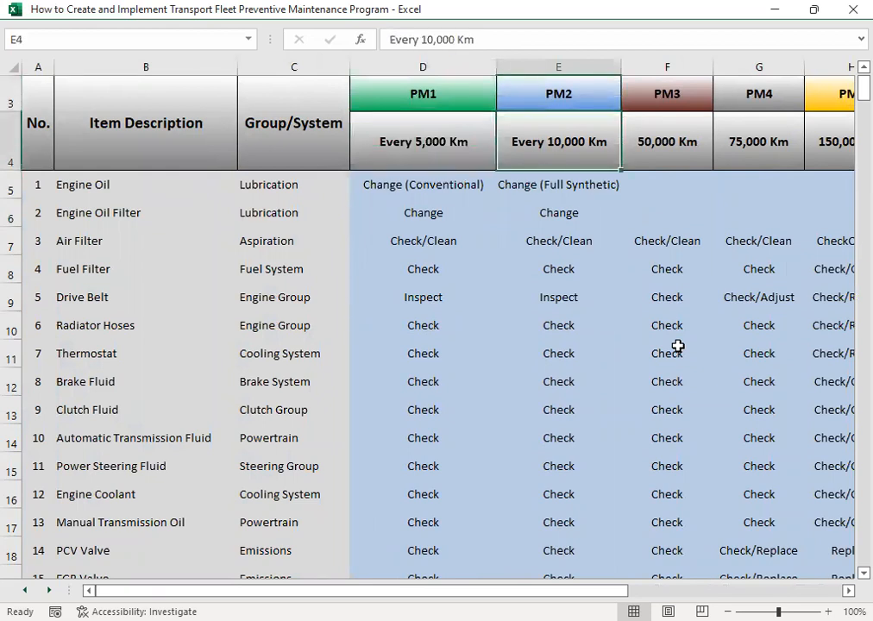
pyautogui.press('Down')
pyautogui.press('Left')
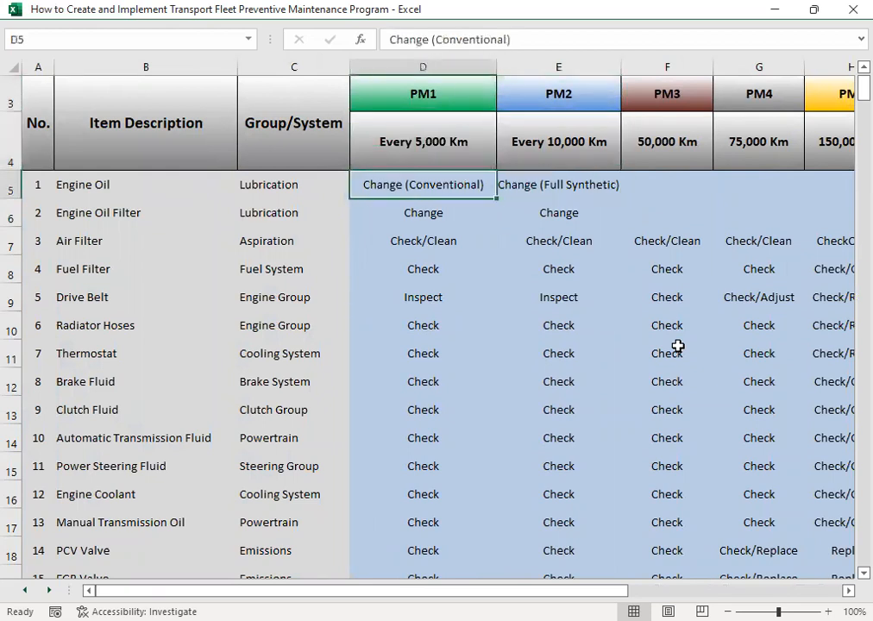
pyautogui.press('Right')
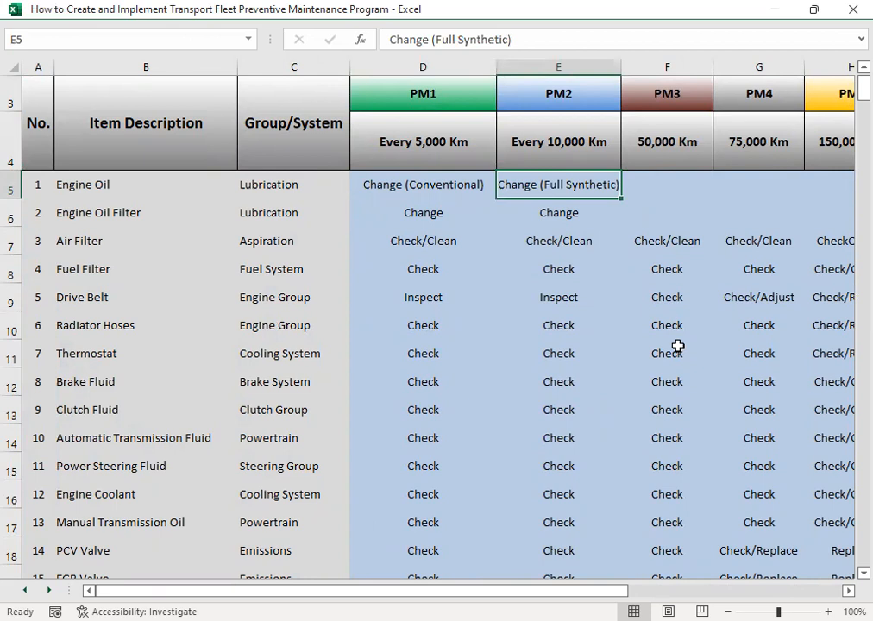
# - Look across the Engine Oil row beyond PM2 and view the PM4 and PM5 intervals
pyautogui.press('Right')
pyautogui.press('Right')
pyautogui.press('Right')
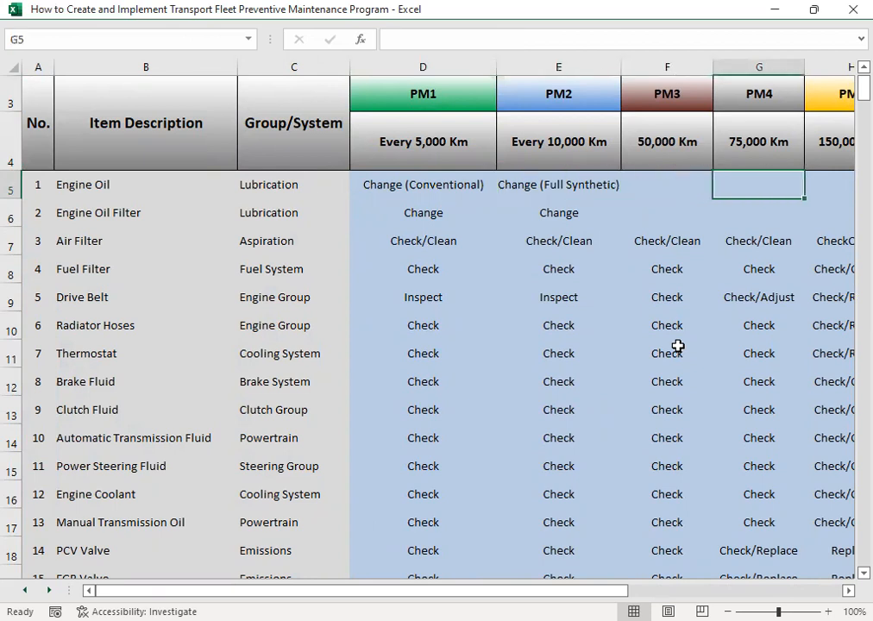
pyautogui.press('Left')
pyautogui.press('Left')
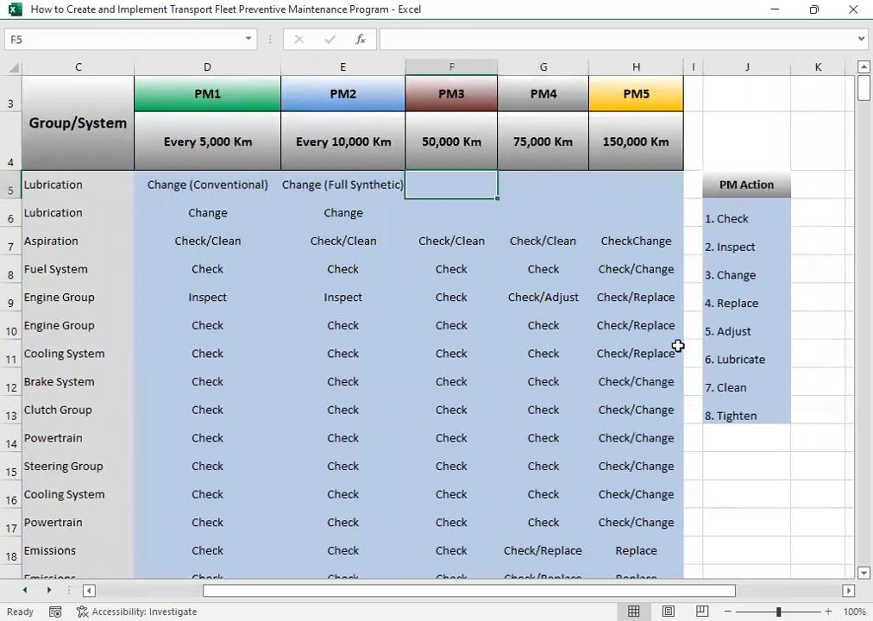
pyautogui.click(530, 142)
pyautogui.click(620, 143)
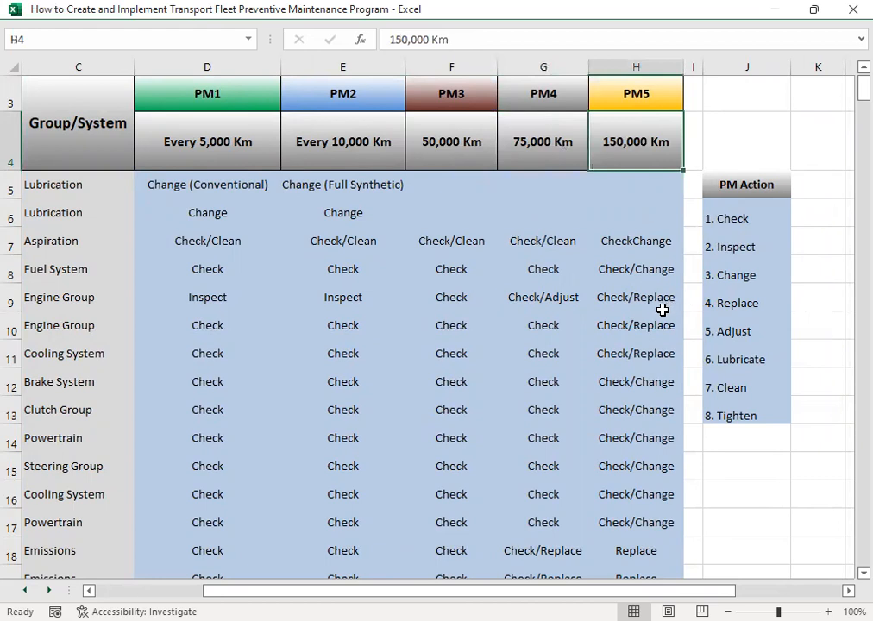
# - Examine the Air Filter row's actions across the PM columns, including its PM5 action
pyautogui.click(640, 254)
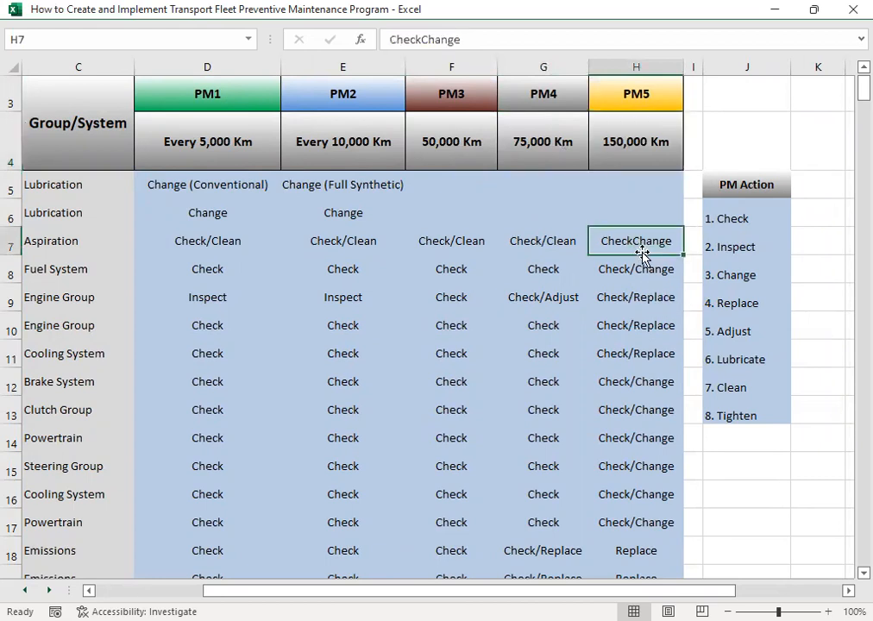
pyautogui.press('Left')
pyautogui.press('Left')
pyautogui.press('Left')
pyautogui.press('Left')
pyautogui.press('Left')
pyautogui.press('Left')
pyautogui.press('Left')
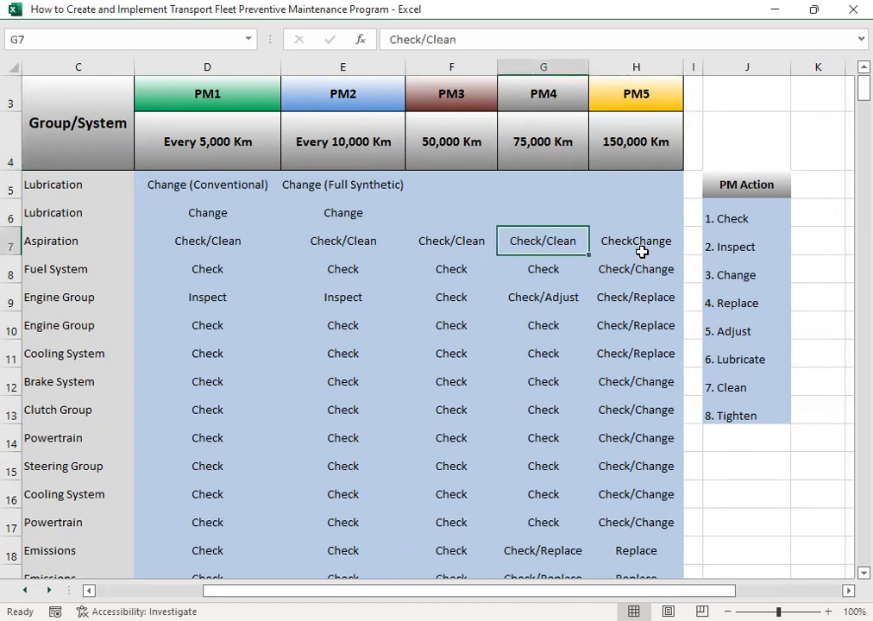
pyautogui.press('Right')
pyautogui.press('Right')
pyautogui.press('Right')
pyautogui.press('Right')
pyautogui.press('Right')
pyautogui.press('Right')
pyautogui.press('Right')
pyautogui.press('Right')
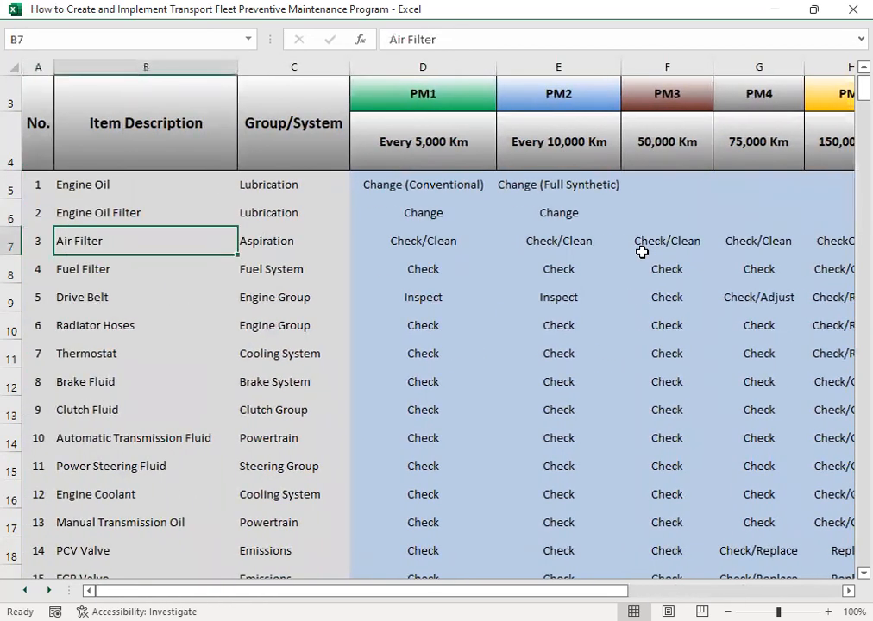
pyautogui.press('Left')
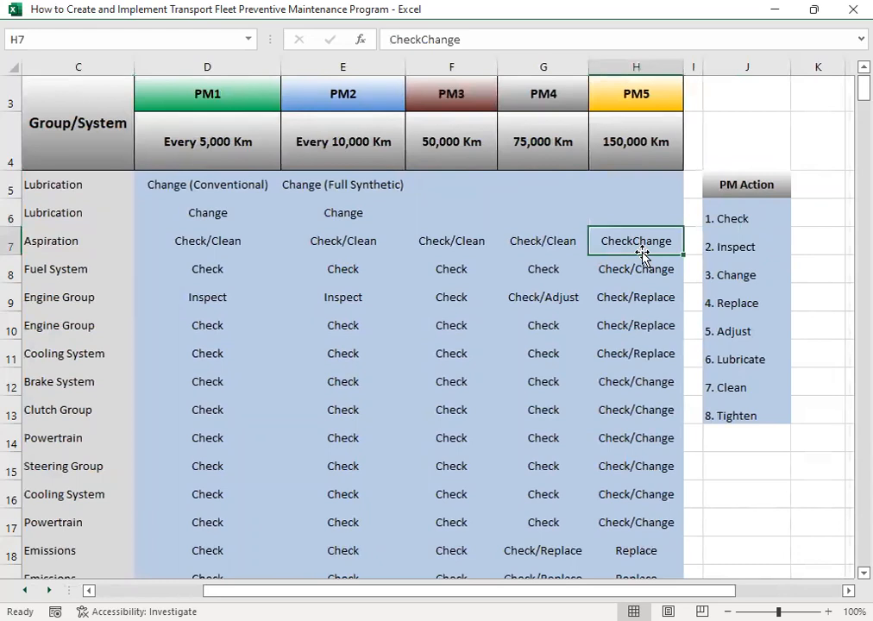
# - Examine the Fuel Filter row from its item number across the PM columns to its PM5 action
pyautogui.press('Down')
pyautogui.press('Left')
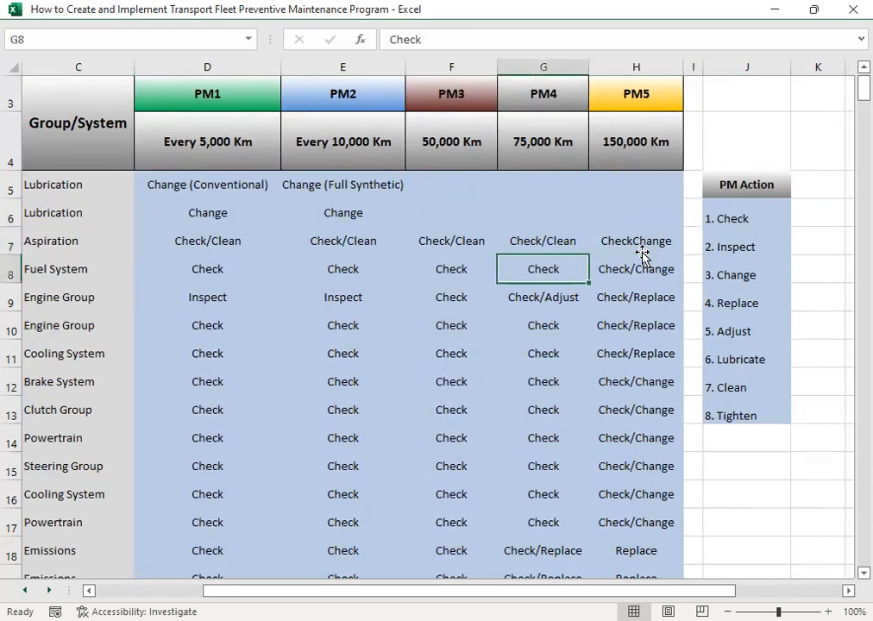
pyautogui.press('Home')
pyautogui.press('Right')
pyautogui.press('Right')
pyautogui.press('Right')
pyautogui.press('Right')
pyautogui.press('Right')
pyautogui.press('Right')
pyautogui.press('Right')
pyautogui.press('Right')
pyautogui.press('Right')
pyautogui.press('Right')
pyautogui.press('Right')
pyautogui.press('Right')
pyautogui.press('Right')
pyautogui.press('Left')
pyautogui.press('Left')
pyautogui.press('Left')
pyautogui.press('Left')
pyautogui.press('Left')
pyautogui.press('Left')
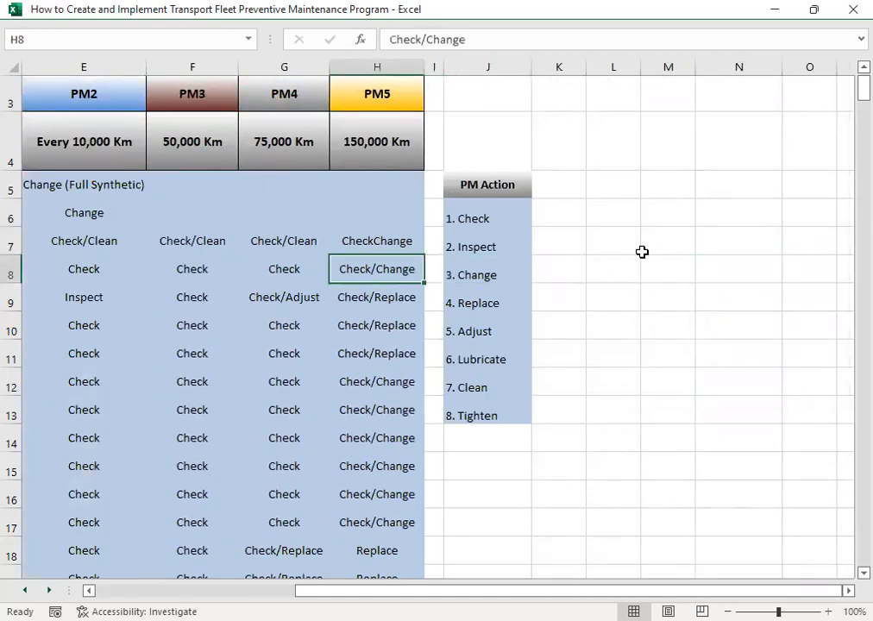
# - Go back through the Fuel Filter actions from PM4 to PM1 and return to its PM4 action
pyautogui.press('Left')
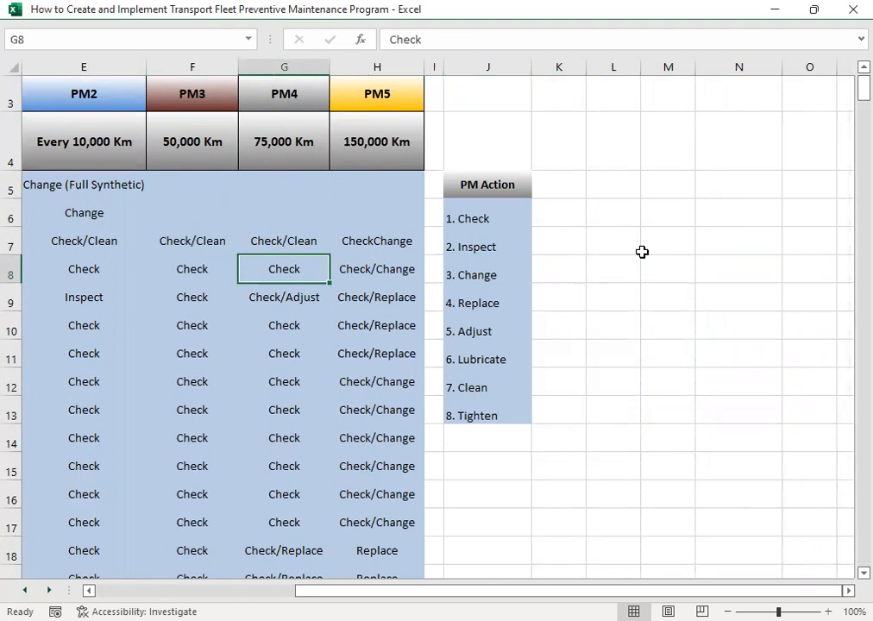
pyautogui.press('Left')
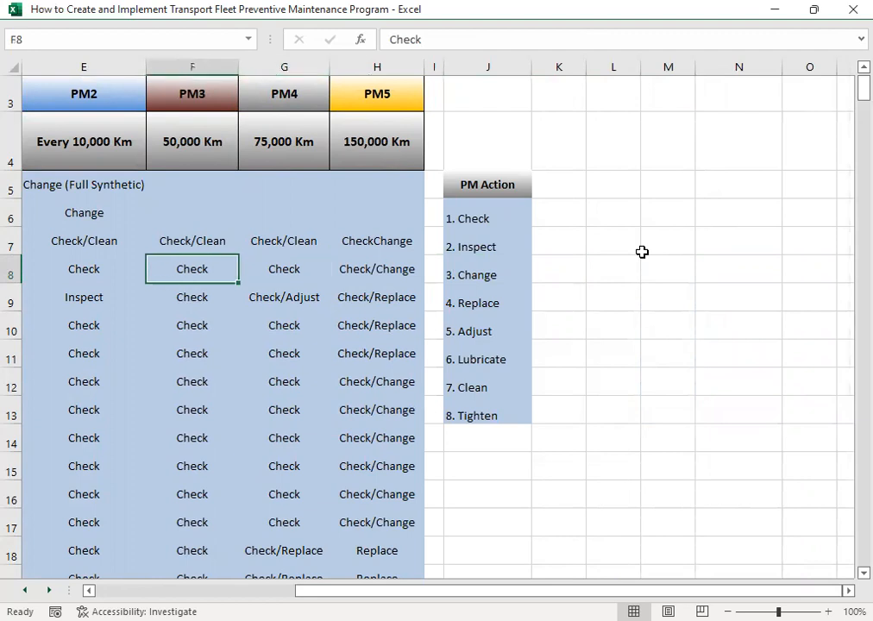
pyautogui.press('Left')
pyautogui.press('Left')
pyautogui.press('Left')
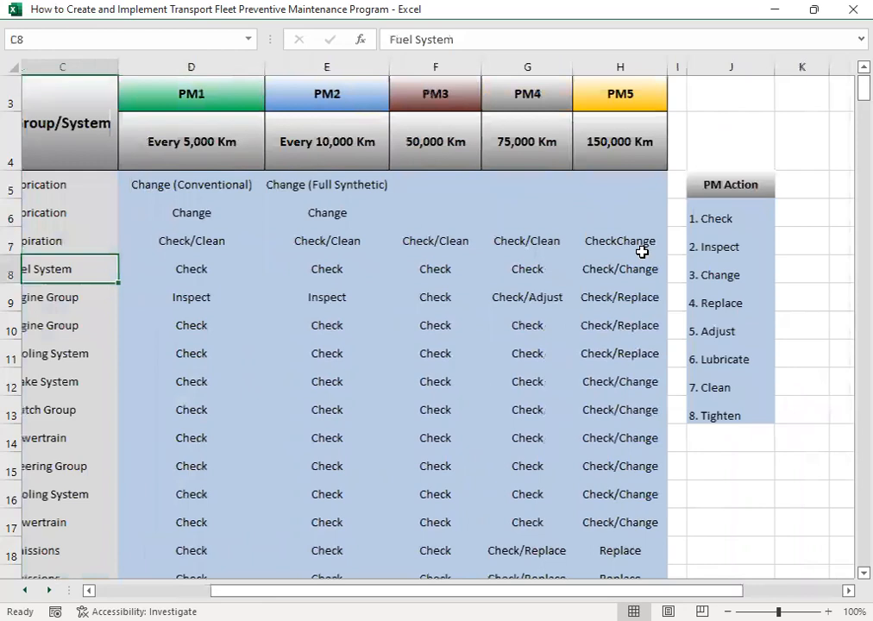
pyautogui.press('Right')
pyautogui.press('Right')
pyautogui.press('Right')
pyautogui.press('Right')
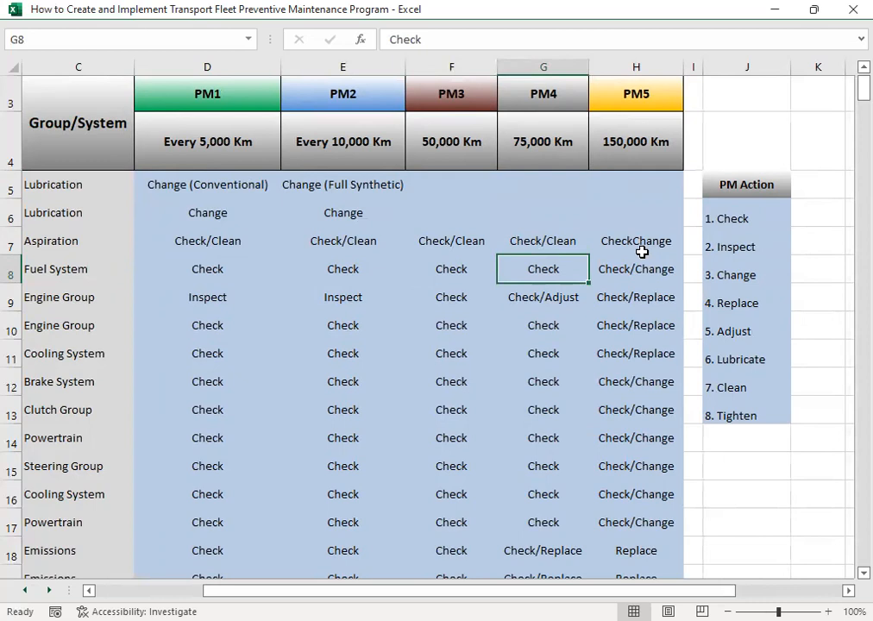
pyautogui.press('Left')
pyautogui.press('Left')
pyautogui.press('Left')
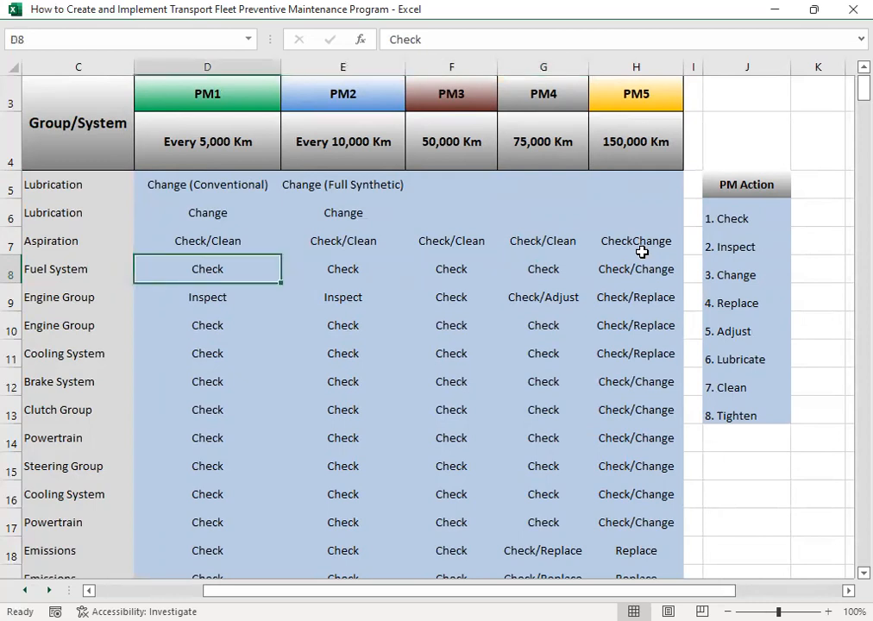
pyautogui.press('Right')
pyautogui.press('Right')
pyautogui.press('Right')
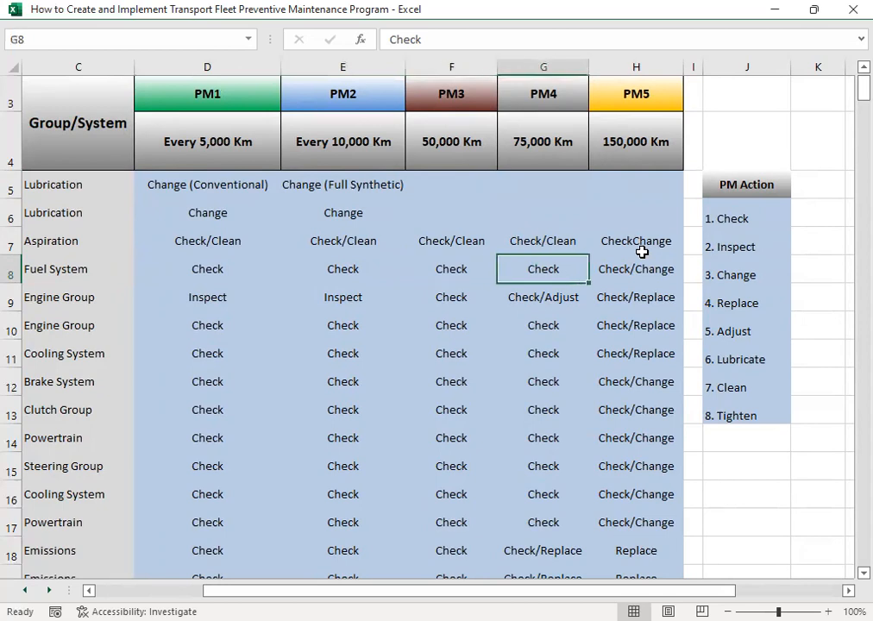
# - Examine the Drive Belt row, covering its group and its actions through PM4 and PM5
pyautogui.press('Down')
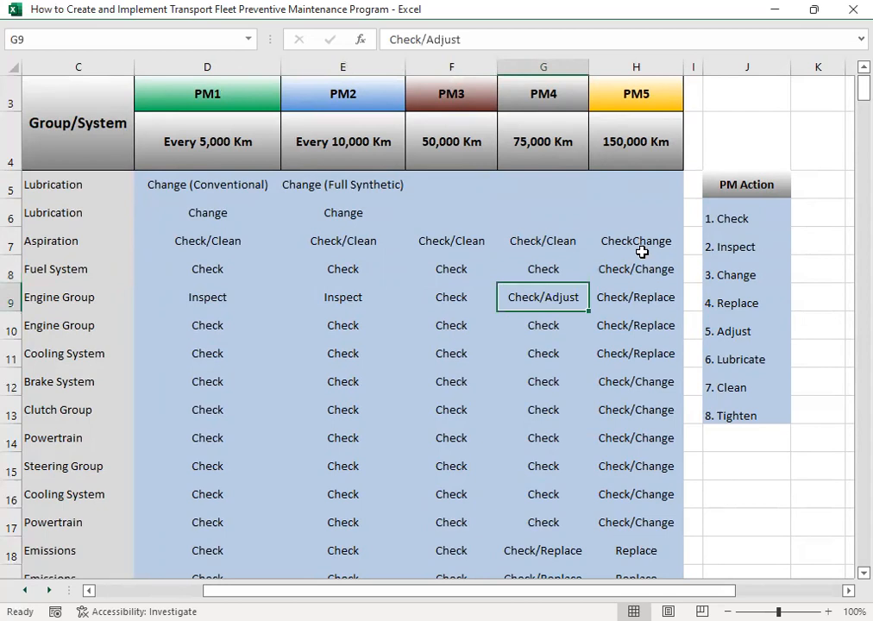
pyautogui.press('Left')
pyautogui.press('Home')
pyautogui.press('Right')
pyautogui.press('Right')
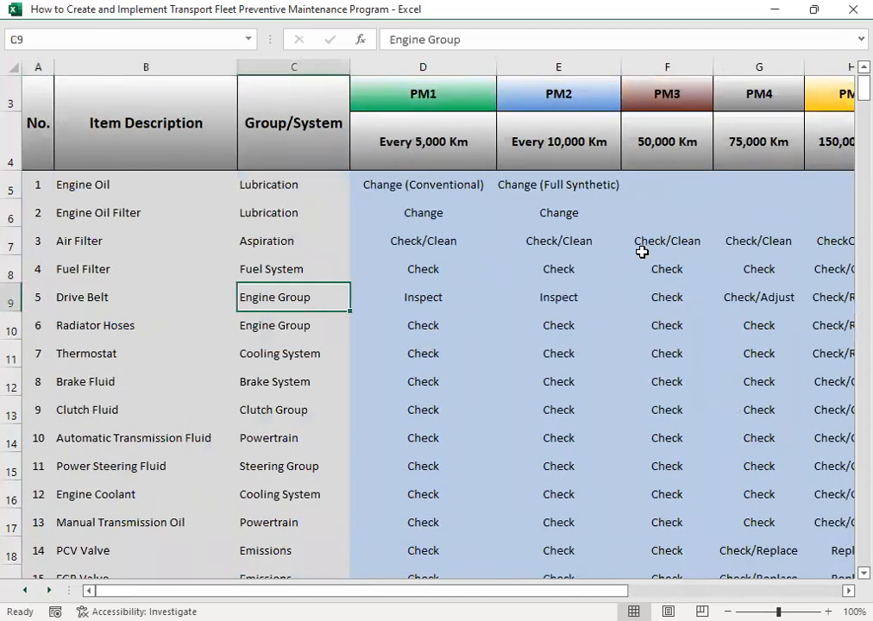
pyautogui.press('Right')
pyautogui.press('Right')
pyautogui.press('Right')
pyautogui.press('Right')
pyautogui.press('Right')
pyautogui.press('Left')
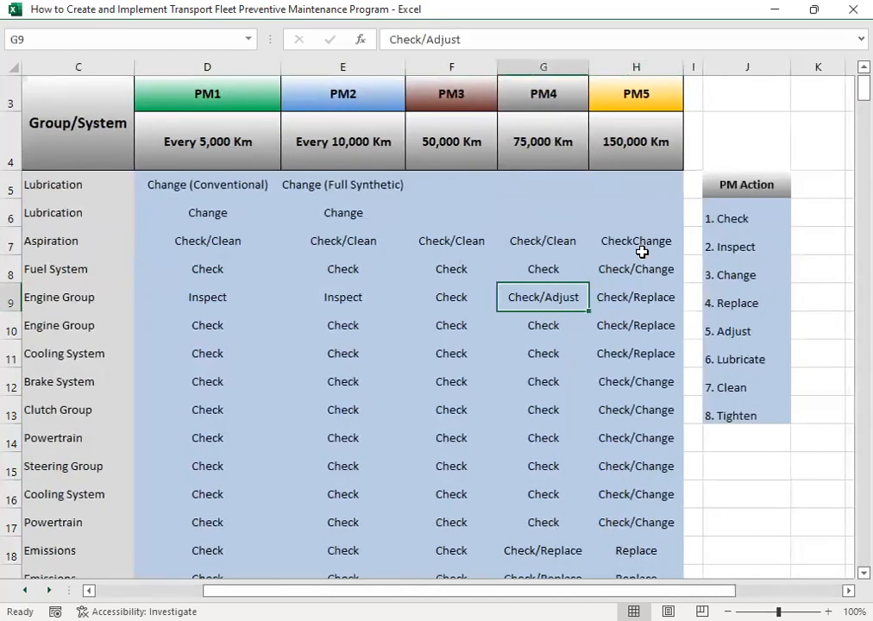
pyautogui.press('Right')
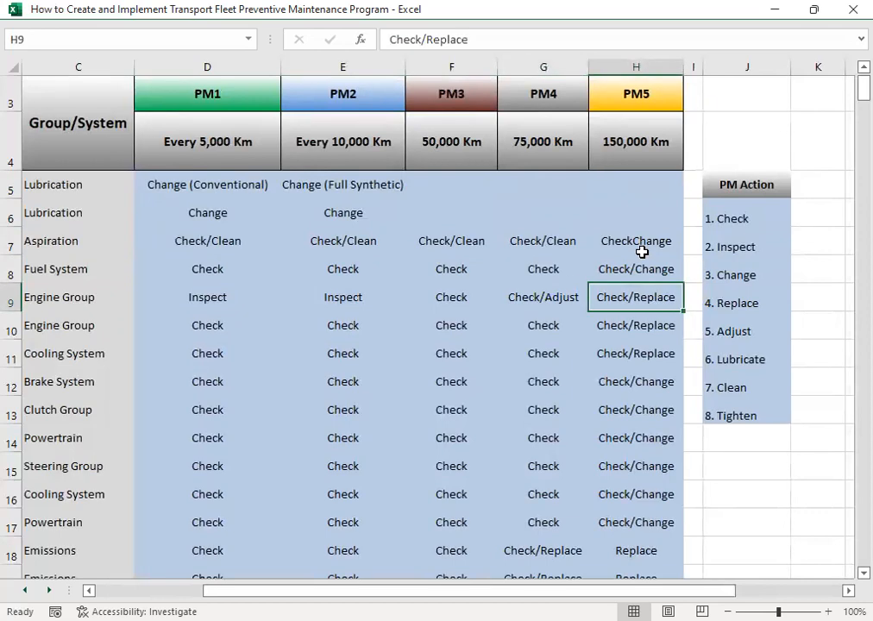
# - Review the PM5 actions down to Brake Fluid and continue through the PM1 actions down to Power Steering Fluid
pyautogui.press('Down')
pyautogui.press('Down')
pyautogui.press('Down')
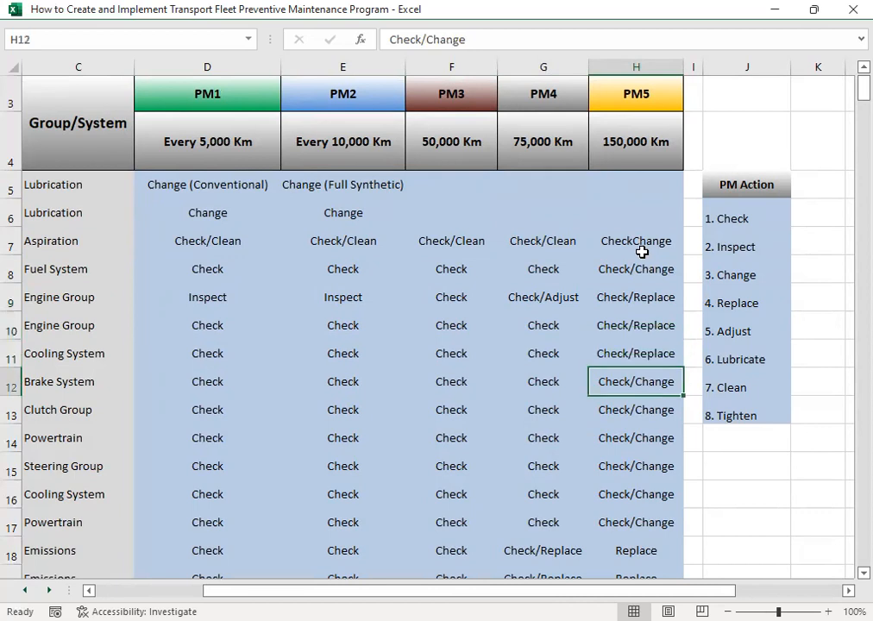
pyautogui.press('Left')
pyautogui.press('Left')
pyautogui.press('Left')
pyautogui.press('Left')
pyautogui.press('Down')
pyautogui.press('Down')
pyautogui.press('Down')
pyautogui.press('Down')
pyautogui.press('Down')
pyautogui.press('Down')
pyautogui.press('Down')
pyautogui.press('Down')
pyautogui.press('Down')
pyautogui.press('Down')
pyautogui.press('Down')
pyautogui.press('Down')
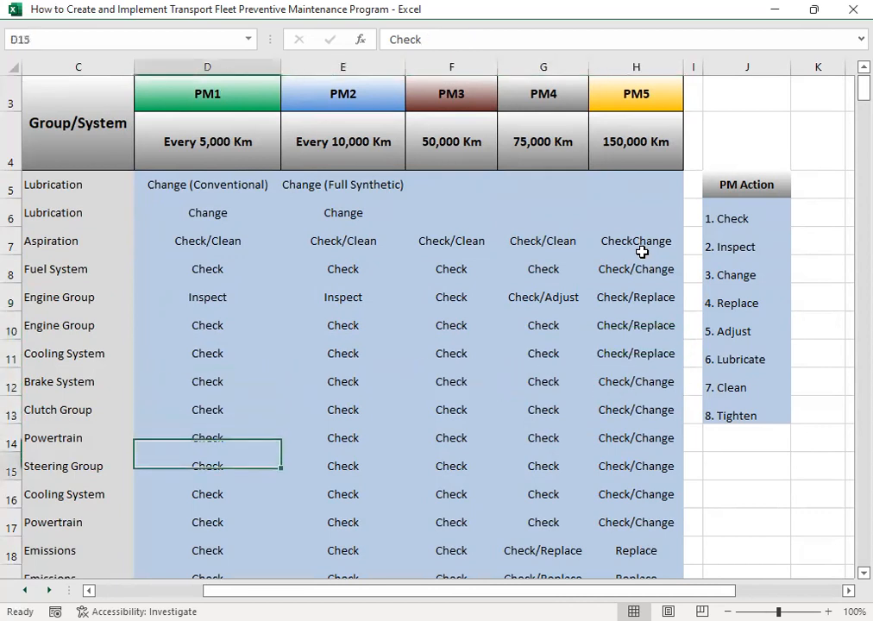
# - Review the PM3 actions from Powertrain through the Brake, Steering and Suspension rows down to the last Rig row
pyautogui.press('Right')
pyautogui.press('Right')
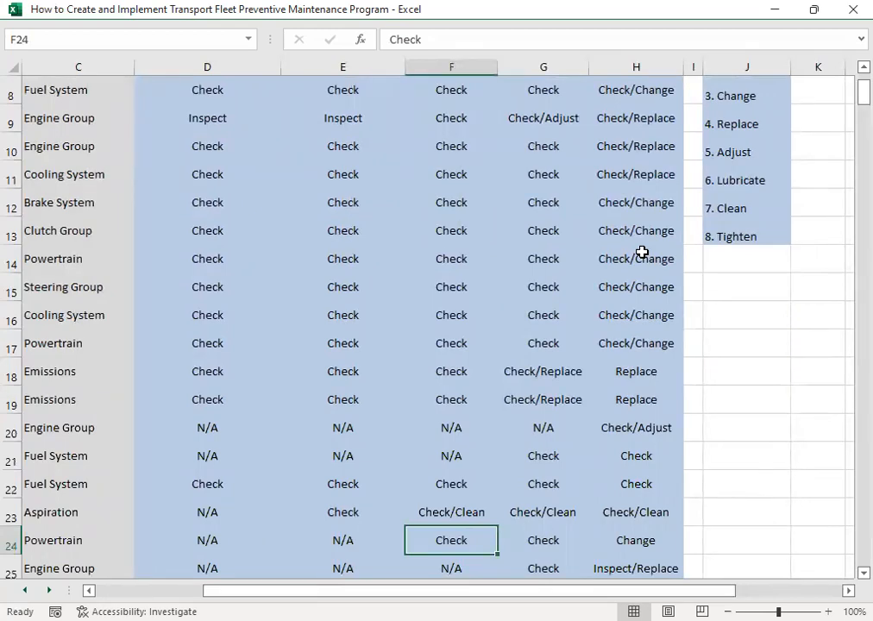
pyautogui.press('Down')
pyautogui.press('Down')
pyautogui.press('Down')
pyautogui.press('Down')
pyautogui.press('Down')
pyautogui.press('Down')
pyautogui.press('Down')
pyautogui.press('Down')
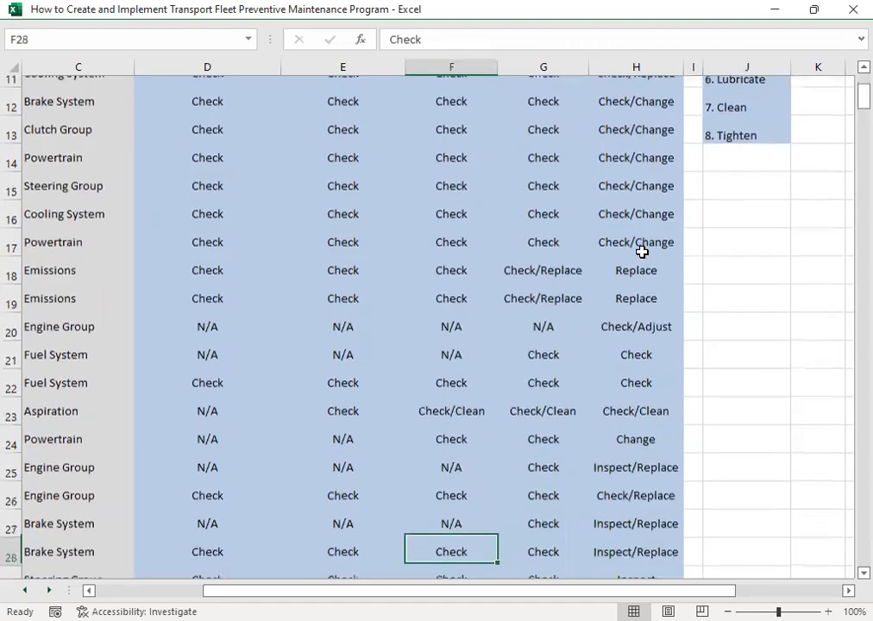
pyautogui.press('Down')
pyautogui.press('Down')
pyautogui.press('Down')
pyautogui.press('Down')
pyautogui.press('Down')
pyautogui.press('Down')
pyautogui.press('Down')
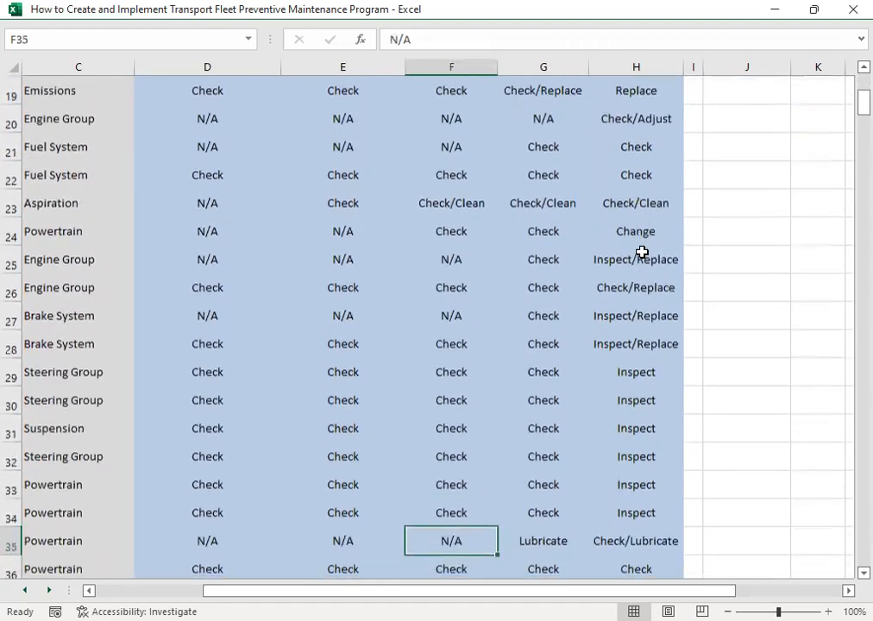
pyautogui.press('Down')
pyautogui.press('Down')
pyautogui.press('Down')
pyautogui.press('Down')
pyautogui.press('Down')
pyautogui.press('Down')
pyautogui.press('Down')
pyautogui.press('Down')
pyautogui.press('Down')
pyautogui.press('Down')
pyautogui.press('Down')
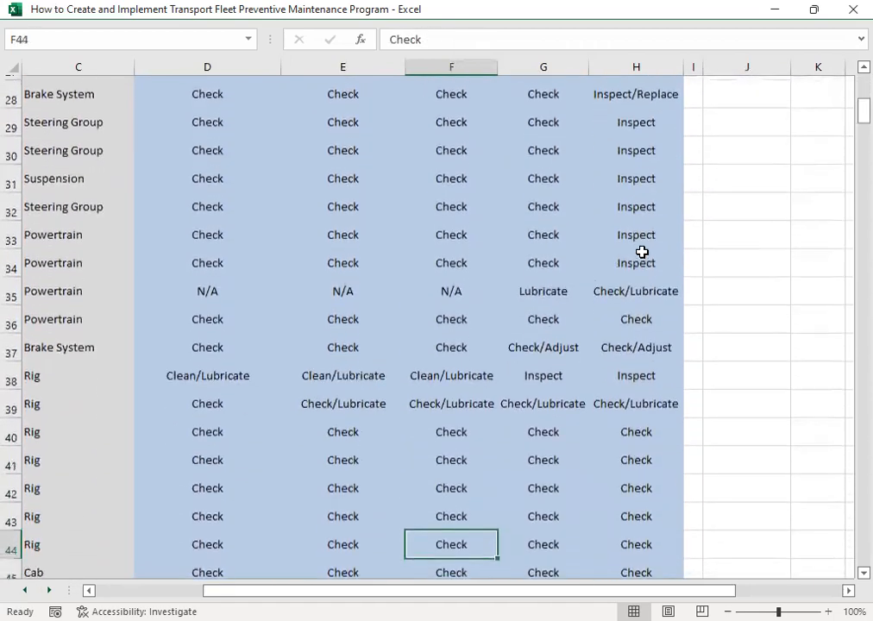
# - Continue through the PM3 actions to the Suspension rows and move across to the PM5 action for Safety Guard
pyautogui.press('Down')
pyautogui.press('Down')
pyautogui.press('Down')
pyautogui.press('Down')
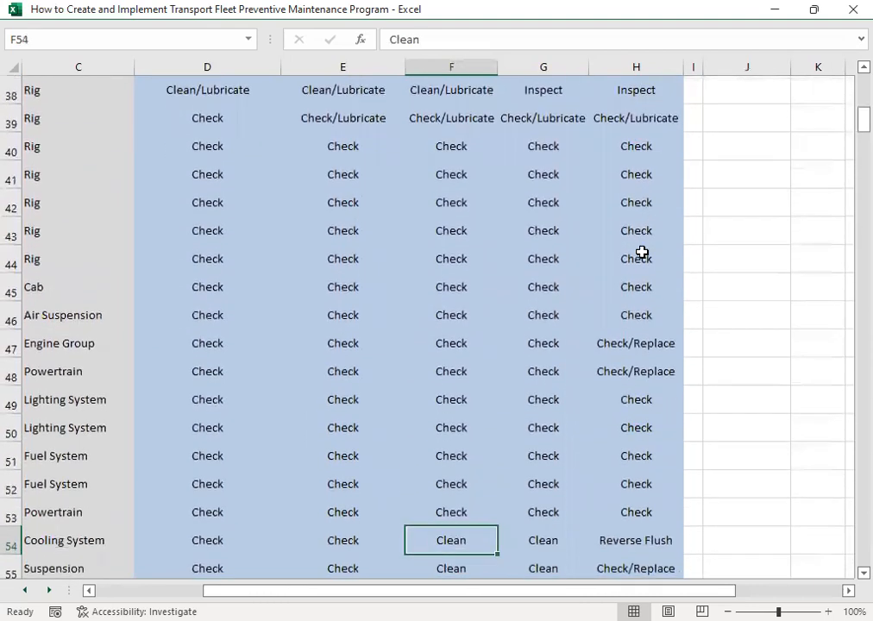
pyautogui.press('Down')
pyautogui.press('Down')
pyautogui.press('Down')
pyautogui.press('Right')
pyautogui.press('Right')
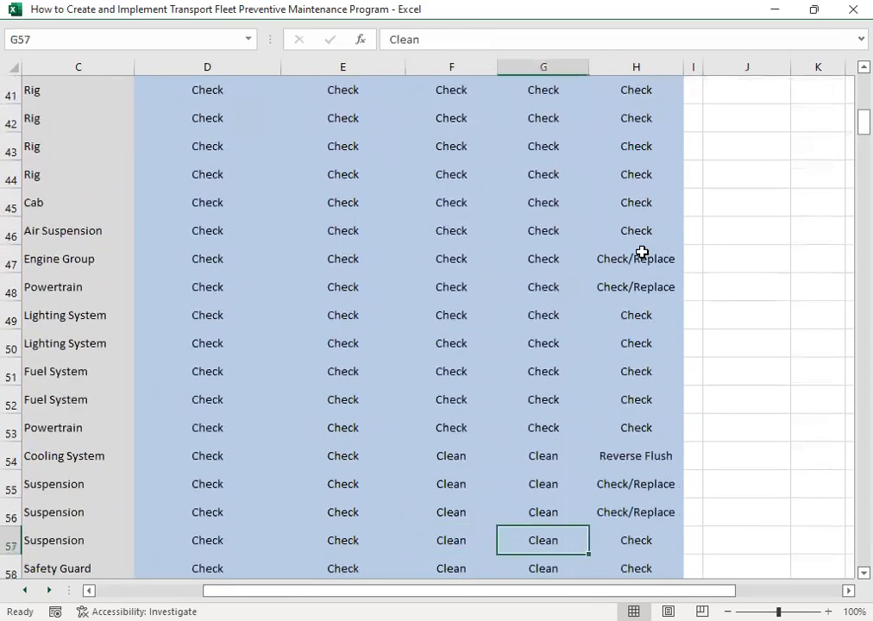
pyautogui.press('Down')
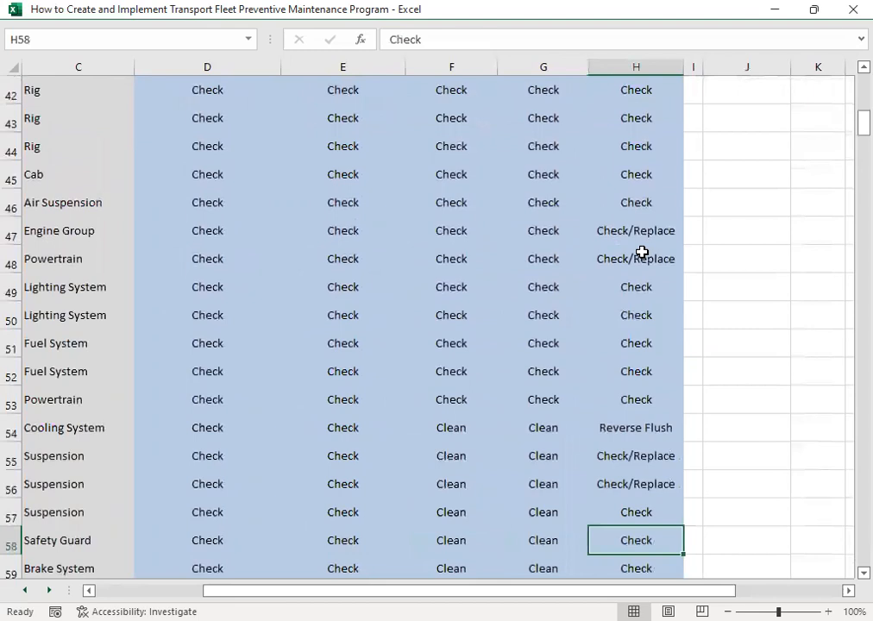
# - Go back up the PM5 actions to the 150,000 Km interval heading
pyautogui.press('Up')
pyautogui.press('Up')
pyautogui.press('Up')
pyautogui.press('Up')
pyautogui.press('Up')
pyautogui.press('Up')
pyautogui.press('Up')
pyautogui.press('Up')
pyautogui.press('Up')
pyautogui.press('Up')
pyautogui.press('Up')
pyautogui.press('Up')
pyautogui.press('Up')
pyautogui.press('Up')
pyautogui.press('Up')
pyautogui.press('Up')
pyautogui.press('Up')
pyautogui.press('Up')
pyautogui.press('Up')
pyautogui.press('Up')
pyautogui.press('Up')
pyautogui.press('Up')
pyautogui.press('Up')
pyautogui.press('Up')
pyautogui.press('Up')
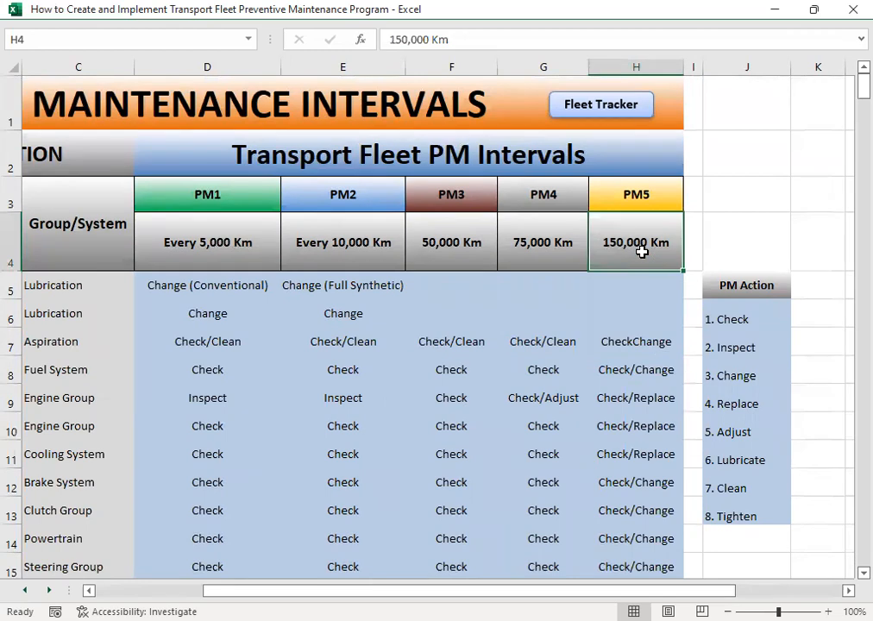
# - Go back across the interval headings to the item descriptions and review them down to Accelerator Valve Body
pyautogui.press('Left')
pyautogui.press('Left')
pyautogui.press('Left')
pyautogui.press('Left')
pyautogui.press('Left')
pyautogui.press('Left')
pyautogui.press('Left')
pyautogui.press('Right')
pyautogui.press('Right')
pyautogui.press('Left')
pyautogui.press('Down')
pyautogui.press('Down')
pyautogui.press('Down')
pyautogui.press('Down')
pyautogui.press('Down')
pyautogui.press('Down')
pyautogui.press('Down')
pyautogui.press('Down')
pyautogui.press('Down')
pyautogui.press('Down')
pyautogui.press('Down')
pyautogui.press('Down')
pyautogui.press('Down')
pyautogui.press('Down')
pyautogui.press('Down')
pyautogui.press('Down')
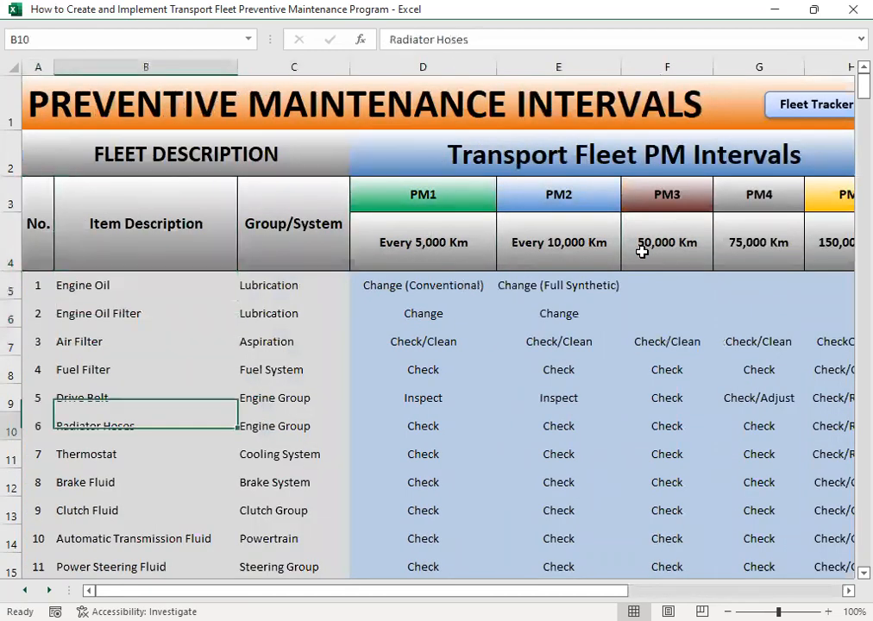
pyautogui.press('Down')
pyautogui.press('Down')
pyautogui.press('Down')
pyautogui.press('Down')
pyautogui.press('Down')
pyautogui.press('Down')
pyautogui.press('Down')
pyautogui.press('Down')
pyautogui.press('Down')
pyautogui.press('Down')
pyautogui.press('Down')
pyautogui.press('Down')
pyautogui.press('Down')
pyautogui.press('Down')
pyautogui.press('Down')
pyautogui.press('Down')
pyautogui.press('Down')
pyautogui.press('Down')
pyautogui.press('Down')
pyautogui.press('Down')
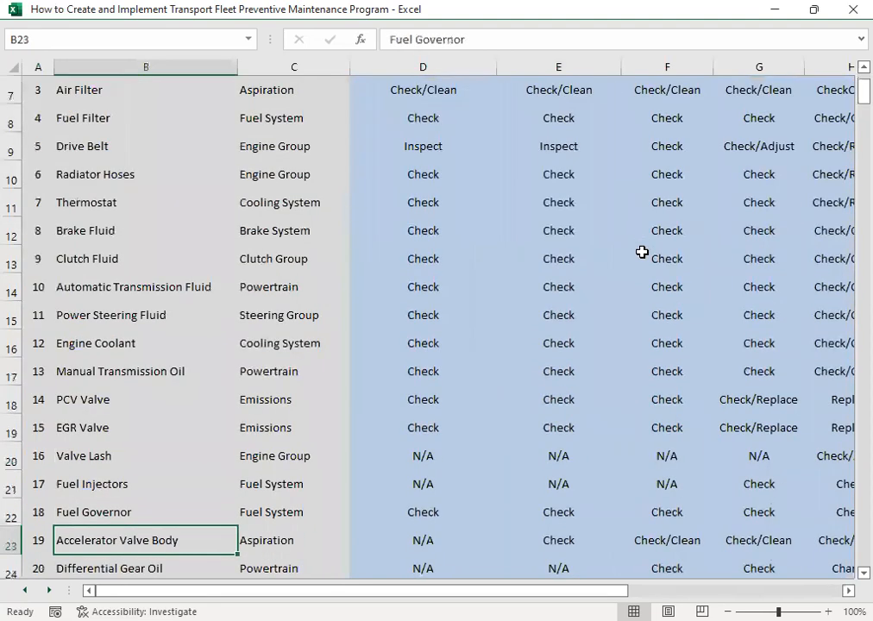
# - Go back up the item descriptions to the Item Description heading
pyautogui.press('Up')
pyautogui.press('Up')
pyautogui.press('Up')
pyautogui.press('Up')
pyautogui.press('Up')
pyautogui.press('Up')
pyautogui.press('Up')
pyautogui.press('Up')
pyautogui.press('Up')
pyautogui.press('Up')
pyautogui.press('Up')
pyautogui.press('Up')
pyautogui.press('Up')
pyautogui.press('Up')
pyautogui.press('Up')
pyautogui.press('Up')
pyautogui.press('Up')
pyautogui.press('Up')
pyautogui.press('Up')
pyautogui.press('Up')
pyautogui.press('Up')
pyautogui.press('Up')
pyautogui.press('Up')
pyautogui.press('Up')
pyautogui.press('Up')
pyautogui.press('Up')
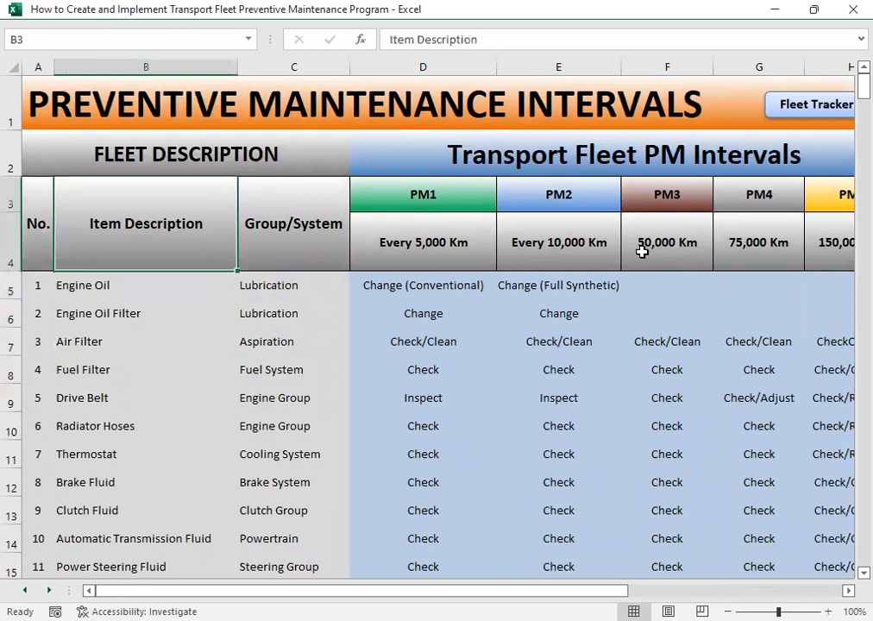
# - Review the interval headings from PM1 across to the 150,000 Km heading of PM5
pyautogui.press('Right')
pyautogui.press('Right')
pyautogui.press('Right')
pyautogui.press('Right')
pyautogui.press('Right')
pyautogui.press('Right')
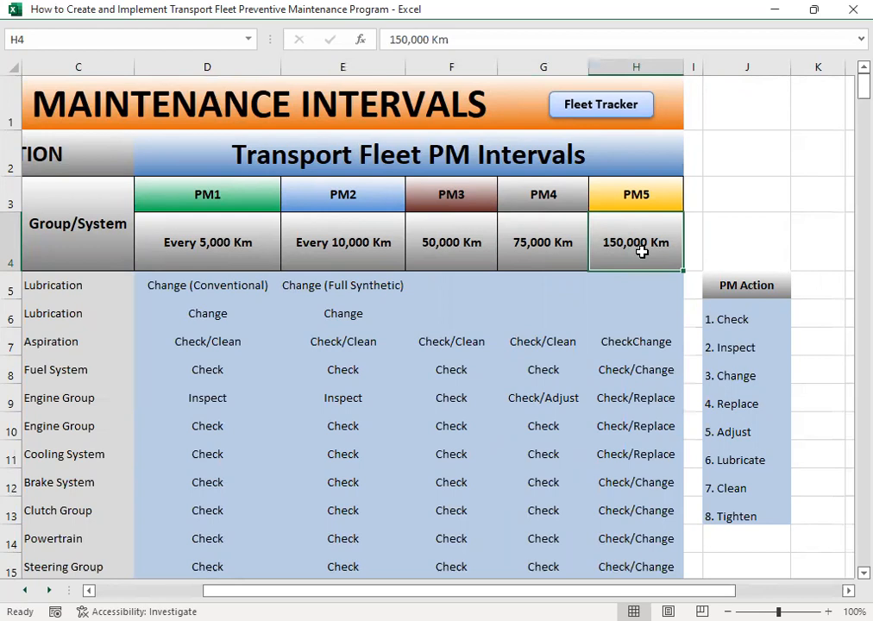
# - Return to the Fleet Tracker main sheet and open the PM Plan & Schedule
pyautogui.click(578, 107)
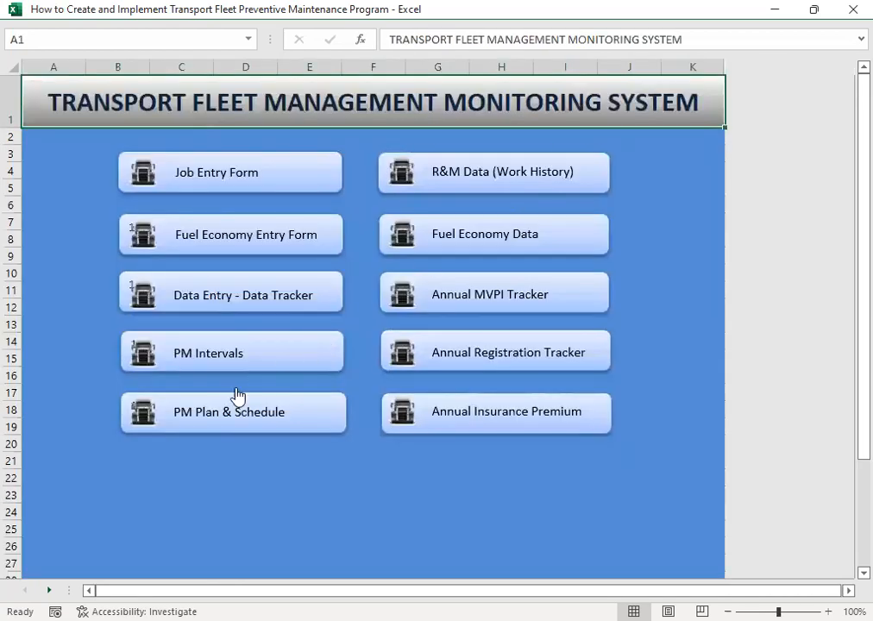
pyautogui.click(199, 417)
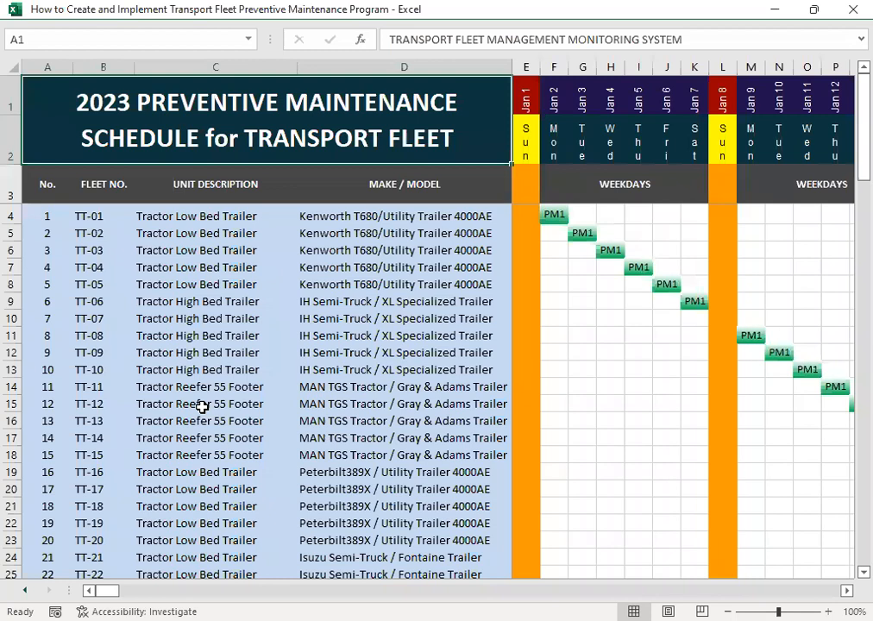
# - Review the numbered fleet list in the 2023 schedule from unit 9 down to the final units near TT-100
pyautogui.click(186, 355)
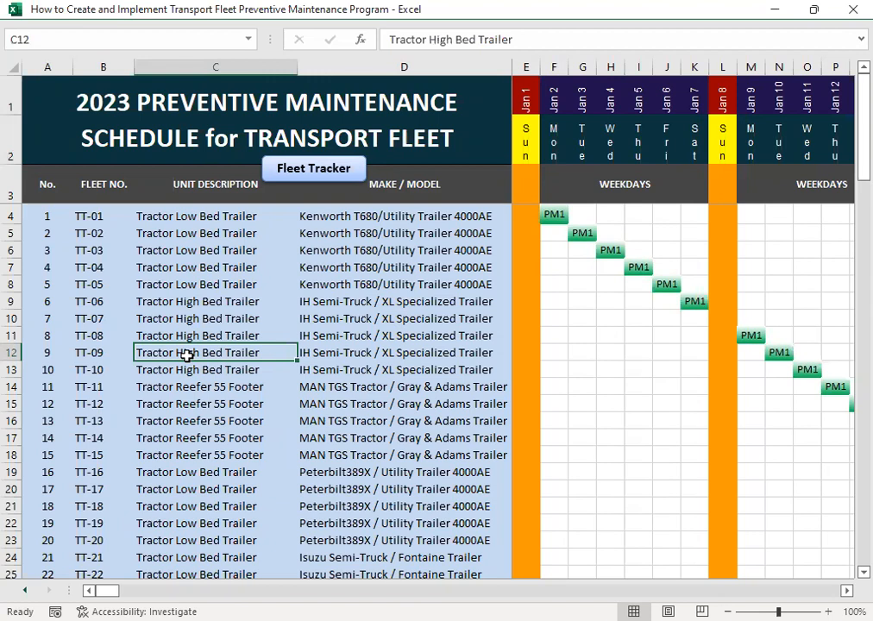
pyautogui.press('Left')
pyautogui.press('Left')
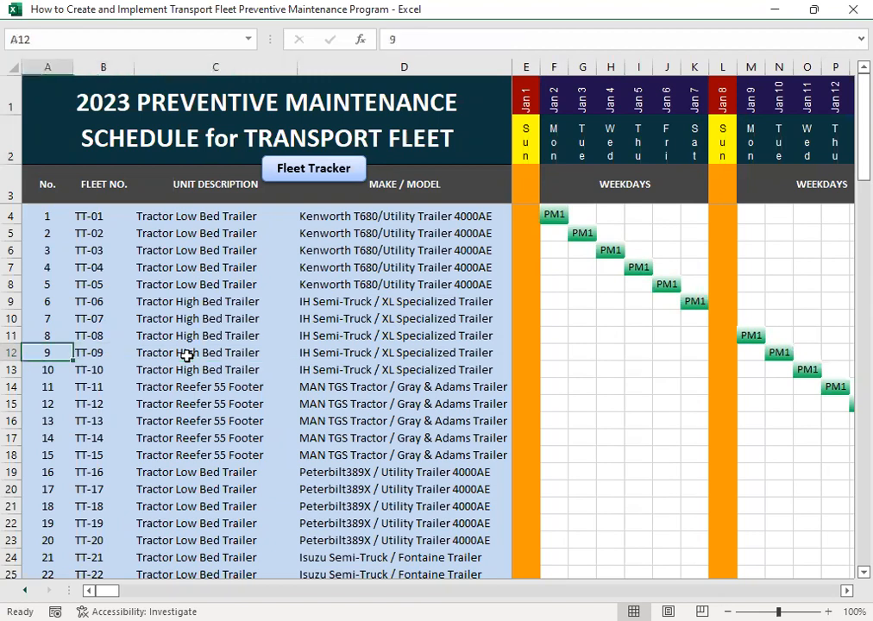
pyautogui.press('pagedown')
pyautogui.press('pagedown')
pyautogui.press('pagedown')
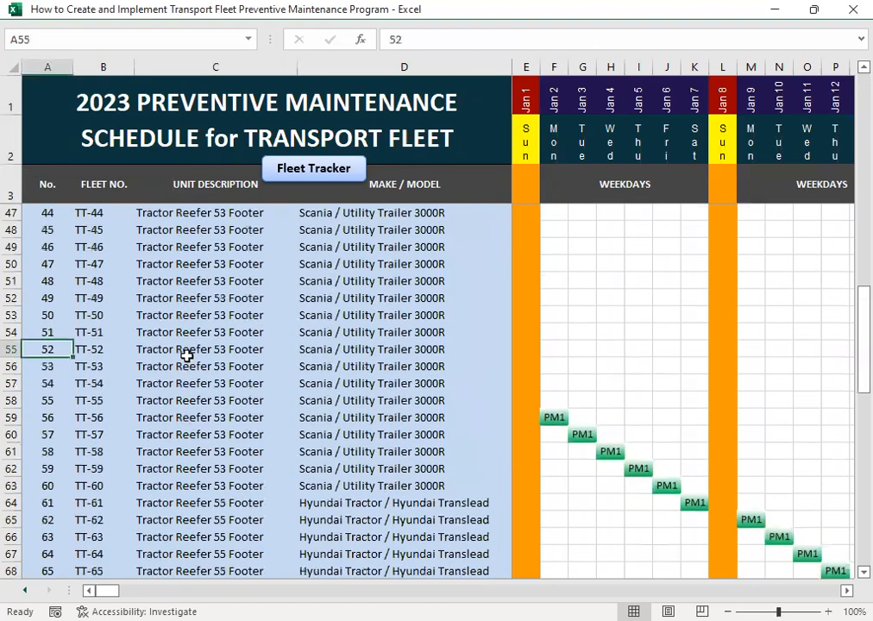
pyautogui.press('pagedown')
pyautogui.press('Right')
pyautogui.press('Down')
pyautogui.press('Down')
pyautogui.press('Down')
pyautogui.press('Down')
# - Go back up the Fleet No. column from the last units to TT-01
pyautogui.press('Up')
pyautogui.press('Up')
pyautogui.press('Up')
pyautogui.press('Up')
pyautogui.press('Up')
pyautogui.press('Up')
pyautogui.press('Up')
pyautogui.press('Up')
pyautogui.press('Up')
pyautogui.press('Up')
pyautogui.press('Up')
pyautogui.press('Up')
pyautogui.press('Up')
pyautogui.press('Up')
pyautogui.press('Up')
pyautogui.press('Up')
pyautogui.press('Up')
pyautogui.press('Up')
pyautogui.press('Up')
pyautogui.press('Up')
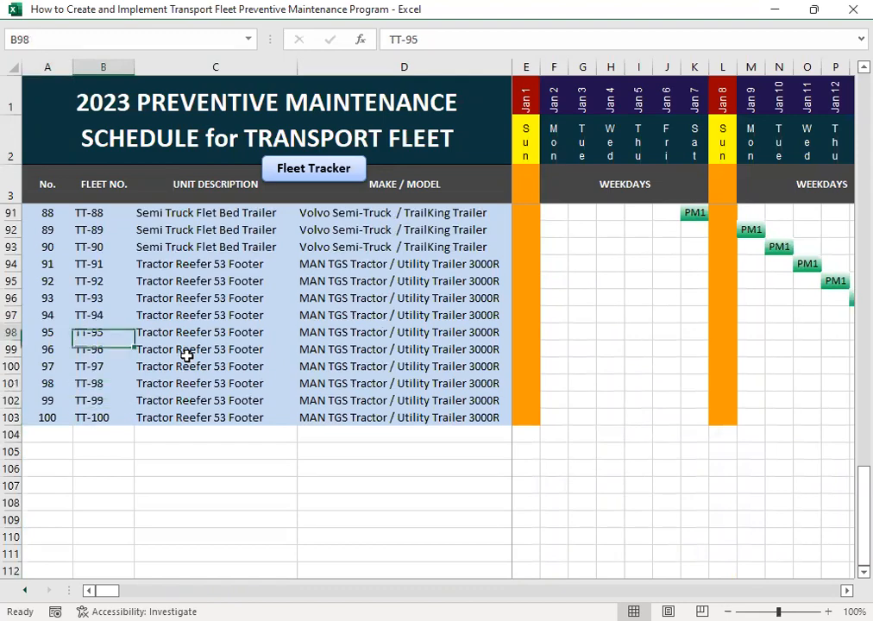
pyautogui.press('Up')
pyautogui.press('Up')
pyautogui.press('Up')
pyautogui.press('Up')
pyautogui.press('Up')
pyautogui.press('Up')
pyautogui.press('Up')
pyautogui.press('Up')
pyautogui.press('Up')
pyautogui.press('Up')
pyautogui.press('Up')
pyautogui.press('Up')
pyautogui.press('Up')
pyautogui.press('Up')
pyautogui.press('Up')
pyautogui.press('Up')
pyautogui.press('Up')
pyautogui.press('Up')
pyautogui.press('Up')
pyautogui.press('Up')
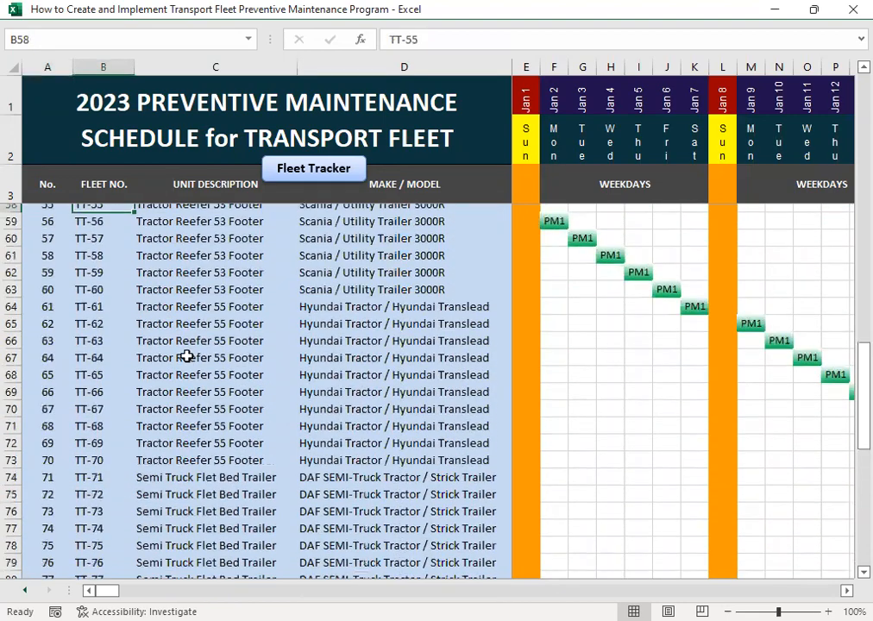
pyautogui.press('Up')
pyautogui.press('Up')
pyautogui.press('Up')
pyautogui.press('Up')
pyautogui.press('Up')
pyautogui.press('Up')
pyautogui.press('Up')
pyautogui.press('Up')
pyautogui.press('Up')
pyautogui.press('Up')
pyautogui.press('Up')
pyautogui.press('Up')
pyautogui.press('Up')
pyautogui.press('Up')
pyautogui.press('Up')
pyautogui.press('Up')
pyautogui.press('Up')
pyautogui.press('Up')
pyautogui.press('Up')
pyautogui.press('Up')
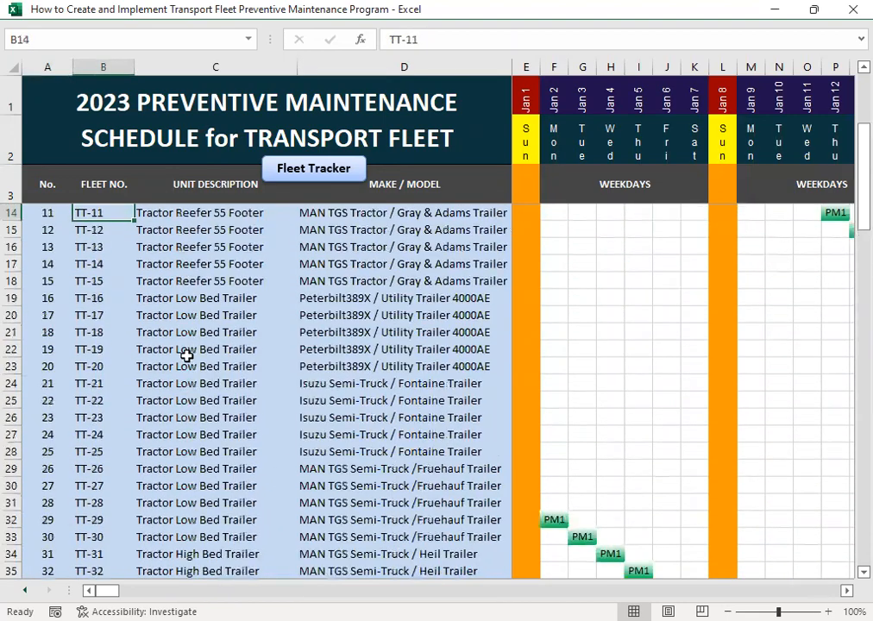
pyautogui.press('Up')
pyautogui.press('Up')
pyautogui.press('Up')
pyautogui.press('Up')
pyautogui.press('Up')
pyautogui.press('Up')
pyautogui.press('Up')
pyautogui.press('Up')
pyautogui.press('Up')
pyautogui.press('Up')
pyautogui.press('Down')
pyautogui.press('Down')
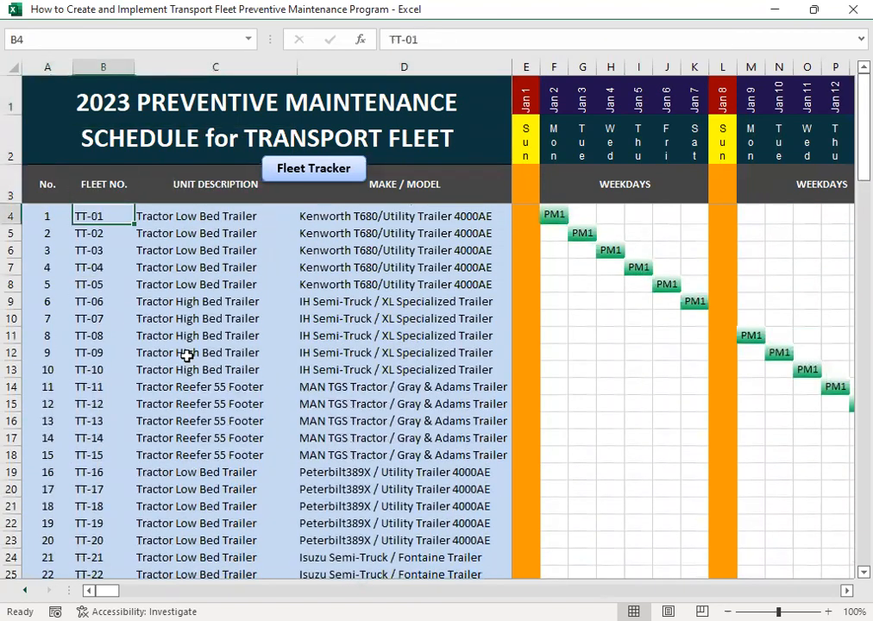
# - Review the fleet numbers down to TT-04, then return through the Fleet No. heading to TT-01
pyautogui.press('Down')
pyautogui.press('Down')
pyautogui.press('Down')
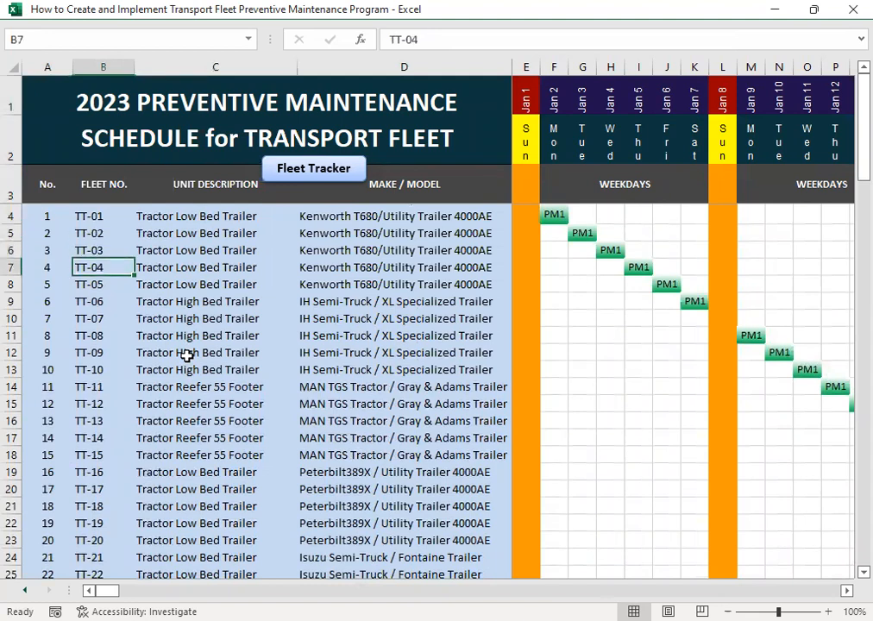
pyautogui.press('Up')
pyautogui.press('Up')
pyautogui.press('Up')
pyautogui.press('Up')
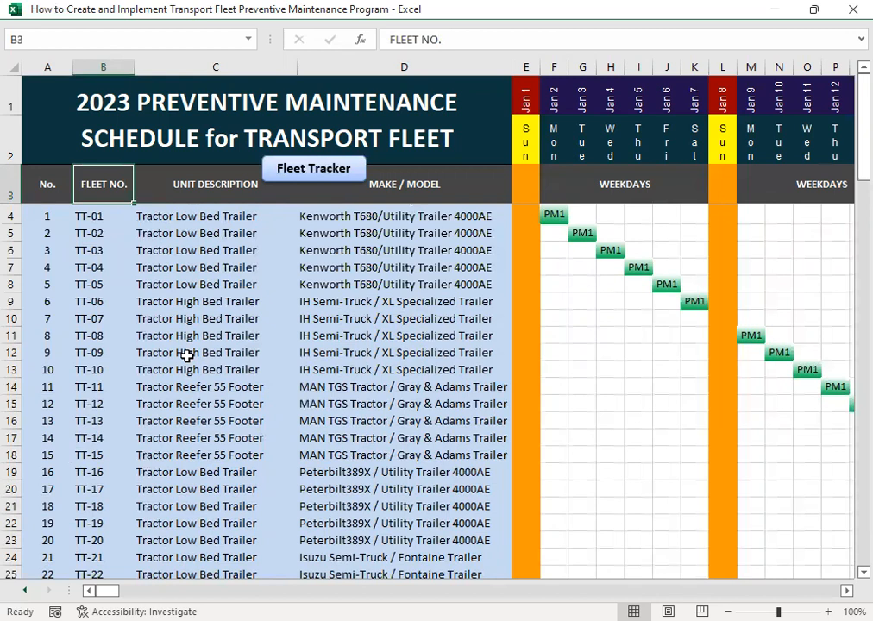
pyautogui.press('Return')
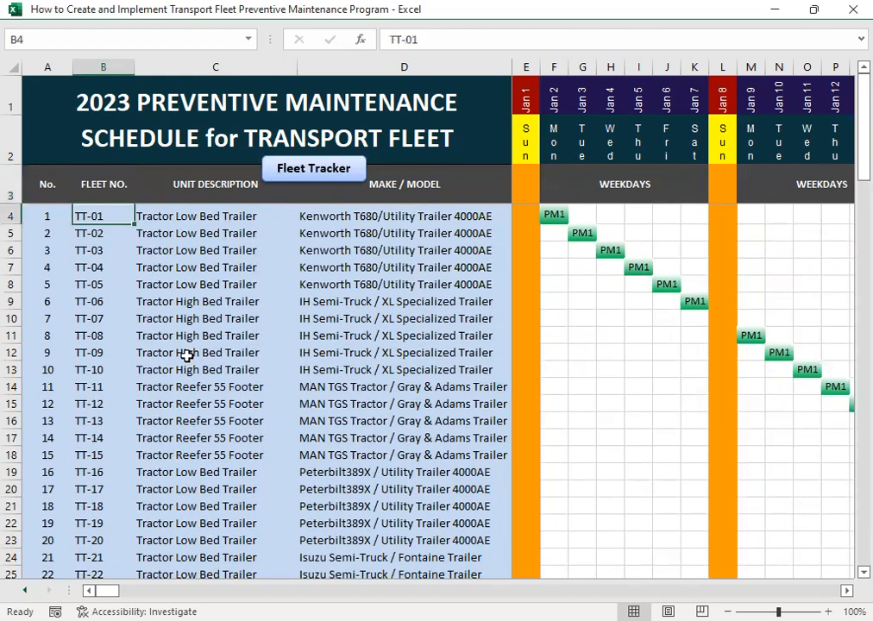
# - Review the unit descriptions from TT-01 down to the Tractor Reefer 55 Footer at TT-13
pyautogui.press('Tab')
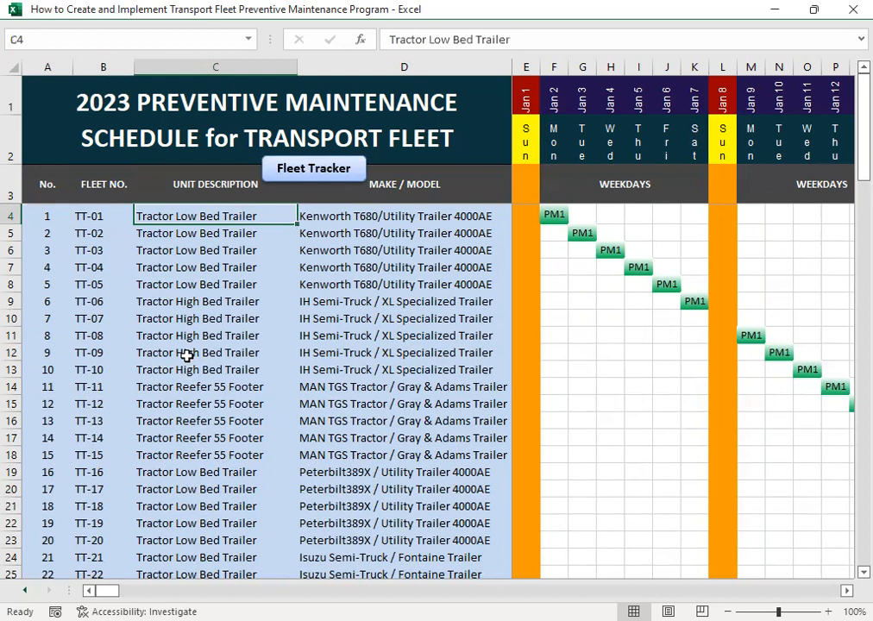
pyautogui.press('Return')
pyautogui.press('Return')
pyautogui.press('Return')
pyautogui.press('Return')
pyautogui.press('Return')
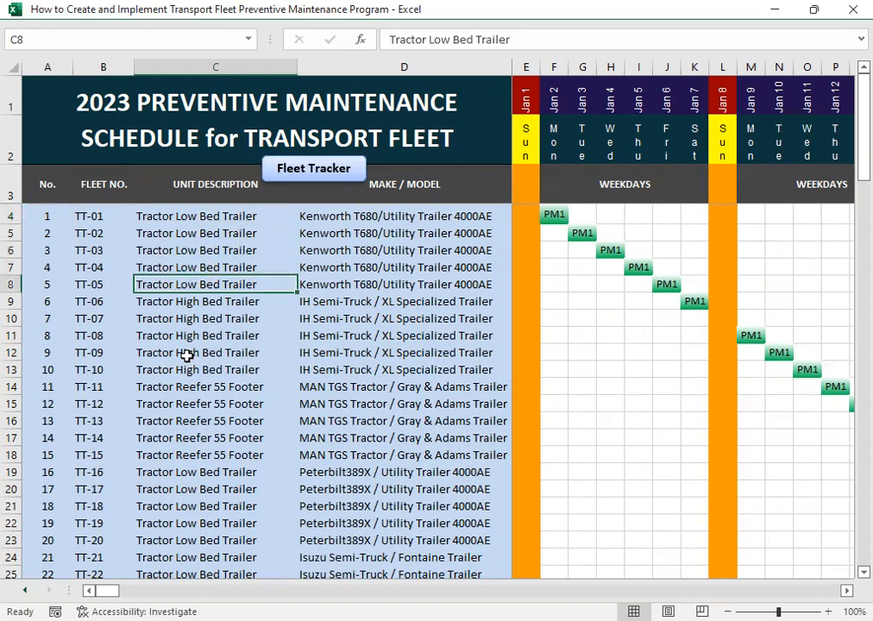
pyautogui.press('Return')
pyautogui.press('Return')
pyautogui.press('Return')
pyautogui.press('Return')
pyautogui.press('Return')
pyautogui.press('Return')
pyautogui.press('Return')
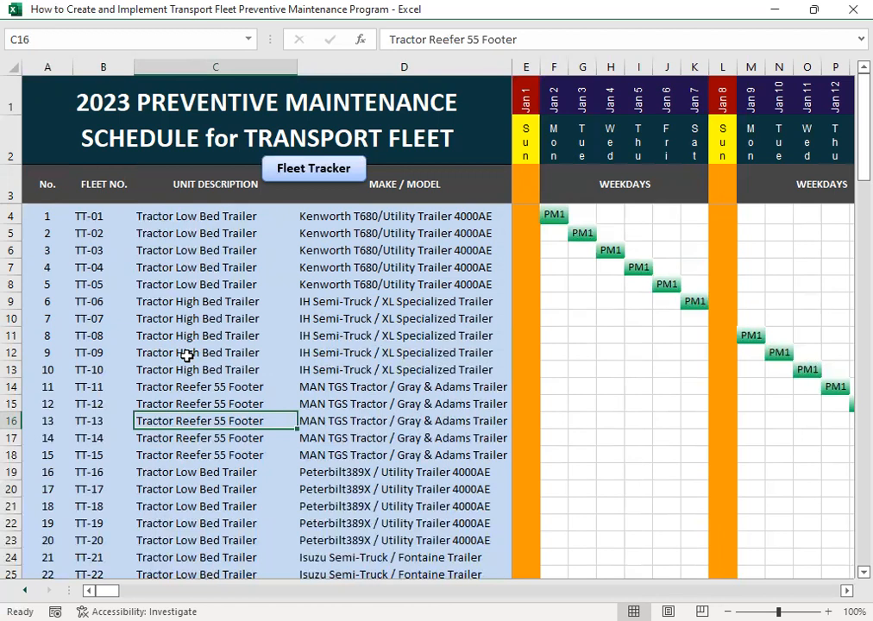
# - Go back to TT-10's unit description, then continue down to the Tractor Low Bed Trailer at TT-17
pyautogui.press('Up')
pyautogui.press('Up')
pyautogui.press('Up')
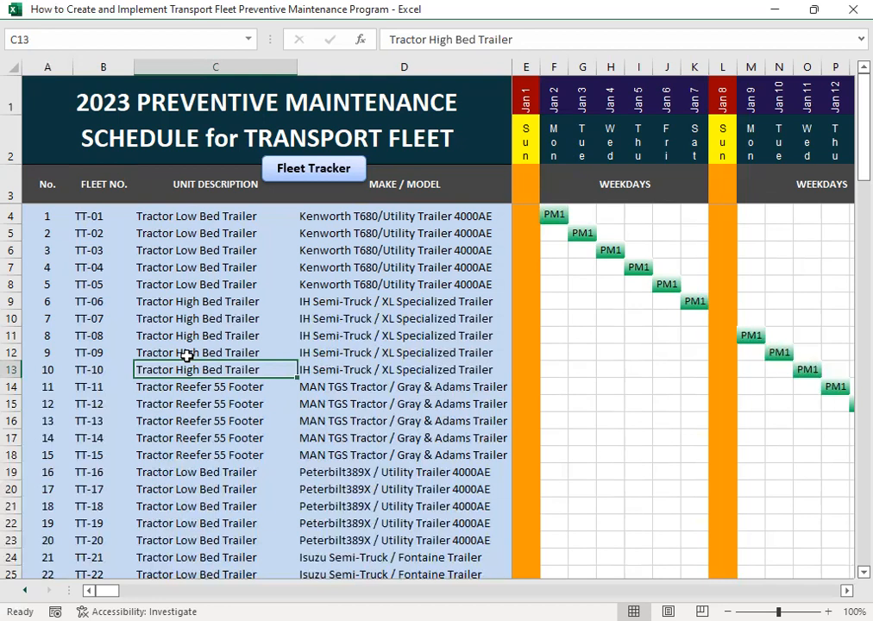
pyautogui.press('Down')
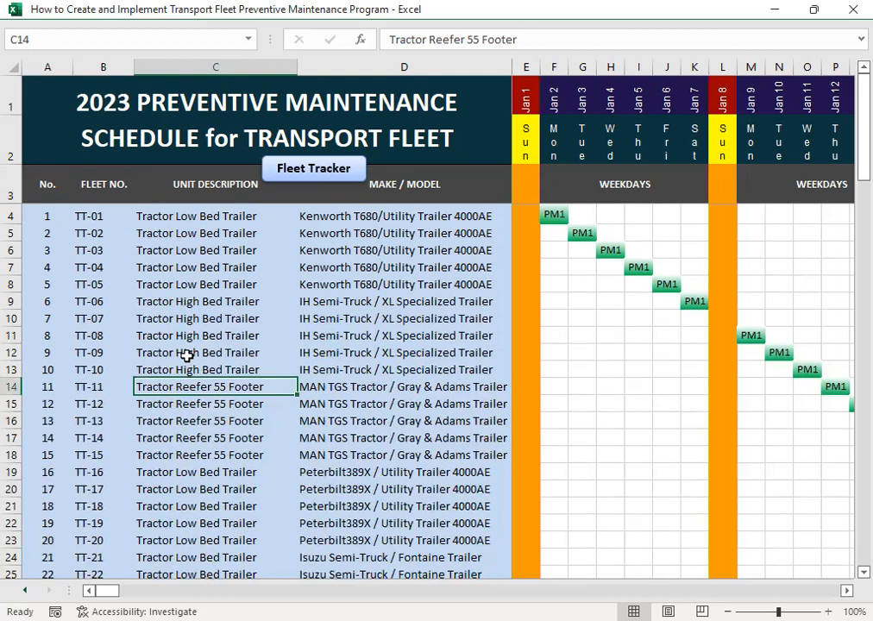
pyautogui.press('Return')
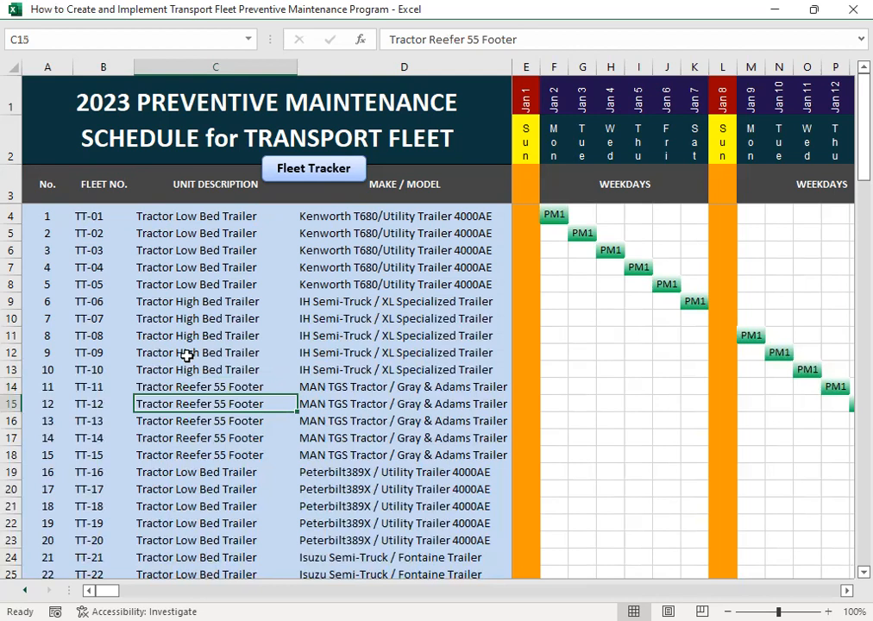
pyautogui.press('Return')
pyautogui.press('Return')
pyautogui.press('Return')
pyautogui.press('Return')
pyautogui.press('Return')
pyautogui.press('Return')
pyautogui.press('Return')
pyautogui.press('Return')
pyautogui.press('Return')
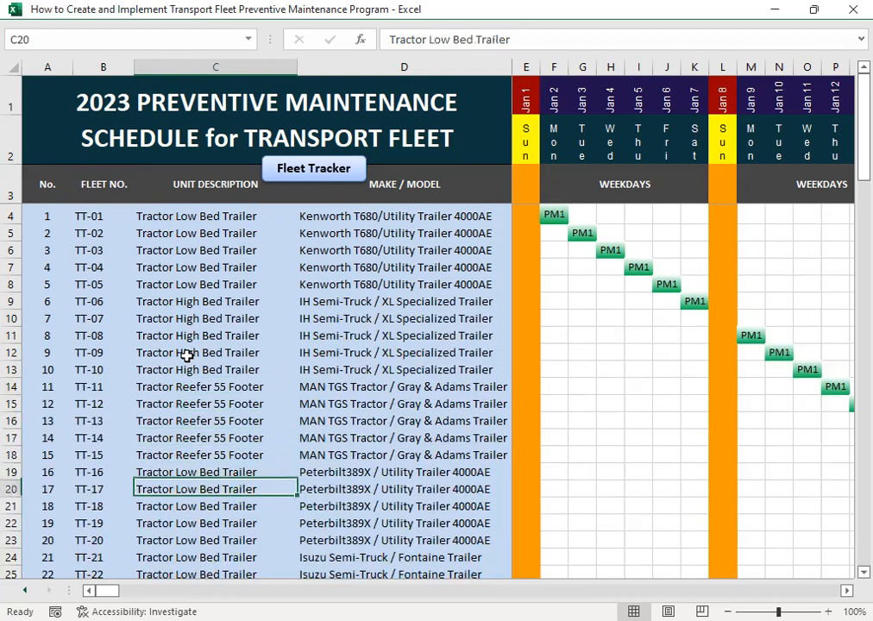
# - Continue through the unit descriptions down to the Tractor Reefer 55 Footer at TT-70
pyautogui.press('Return')
pyautogui.press('Return')
pyautogui.press('Return')
pyautogui.press('Return')
pyautogui.press('Return')
pyautogui.press('Return')
pyautogui.press('Return')
pyautogui.press('Return')
pyautogui.press('Return')
pyautogui.press('Return')
pyautogui.press('Return')
pyautogui.press('Return')
pyautogui.press('Return')
pyautogui.press('Return')
pyautogui.press('Return')
pyautogui.press('Return')
pyautogui.press('Return')
pyautogui.press('Return')
pyautogui.press('Return')
pyautogui.press('Return')
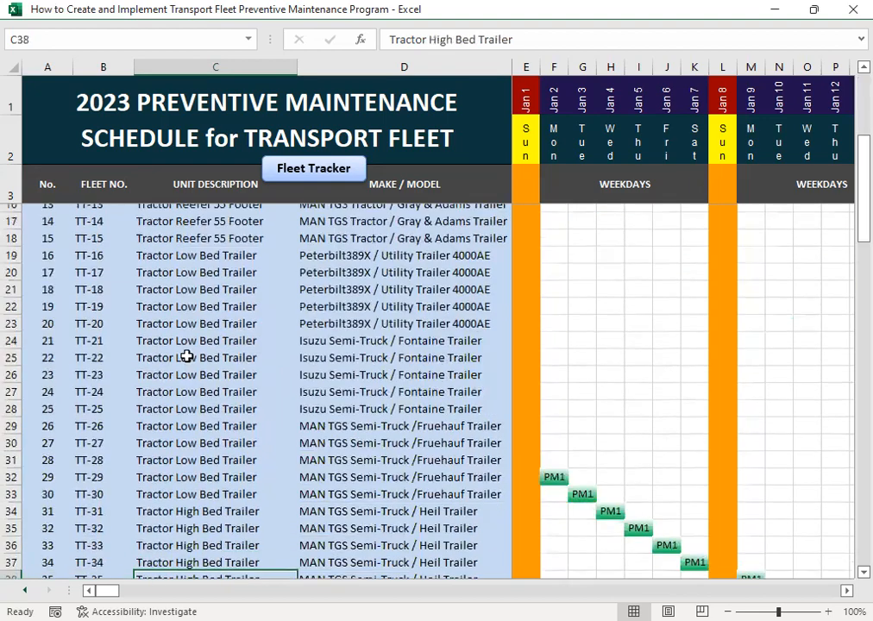
pyautogui.press('Return')
pyautogui.press('Return')
pyautogui.press('Return')
pyautogui.press('Return')
pyautogui.press('Return')
pyautogui.press('Return')
pyautogui.press('Return')
pyautogui.press('Return')
pyautogui.press('Return')
pyautogui.press('Return')
pyautogui.press('Return')
pyautogui.press('Return')
pyautogui.press('Return')
pyautogui.press('Return')
pyautogui.press('Return')
pyautogui.press('Return')
pyautogui.press('Return')
pyautogui.press('Return')
pyautogui.press('Return')
pyautogui.press('Return')
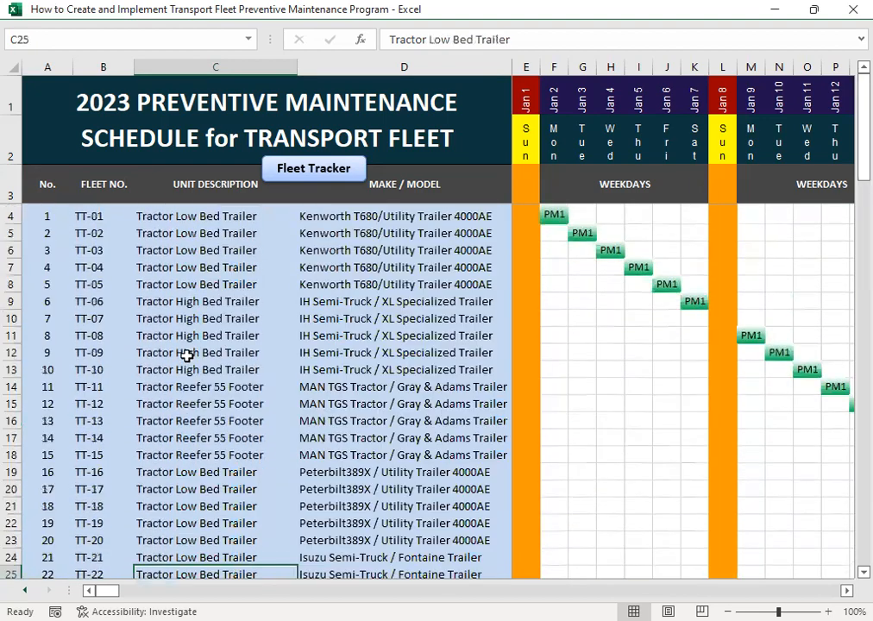
# - Return to the start of the fleet list and select the make and model of TT-01
pyautogui.hotkey('shift', 'Tab')
pyautogui.hotkey('shift', 'Tab')
pyautogui.hotkey('shift', 'Tab')
pyautogui.hotkey('shift', 'Return')
pyautogui.hotkey('shift', 'Return')
pyautogui.hotkey('shift', 'Return')
pyautogui.hotkey('shift', 'Return')
pyautogui.hotkey('shift', 'Return')
pyautogui.hotkey('shift', 'Return')
pyautogui.hotkey('shift', 'Return')
pyautogui.hotkey('shift', 'Return')
pyautogui.hotkey('shift', 'Return')
pyautogui.hotkey('shift', 'Return')
pyautogui.hotkey('shift', 'Return')
pyautogui.hotkey('shift', 'Return')
pyautogui.hotkey('shift', 'Return')
pyautogui.hotkey('shift', 'Return')
pyautogui.hotkey('shift', 'Return')
pyautogui.hotkey('shift', 'Return')
pyautogui.hotkey('shift', 'Return')
pyautogui.hotkey('shift', 'Return')
pyautogui.hotkey('shift', 'Return')
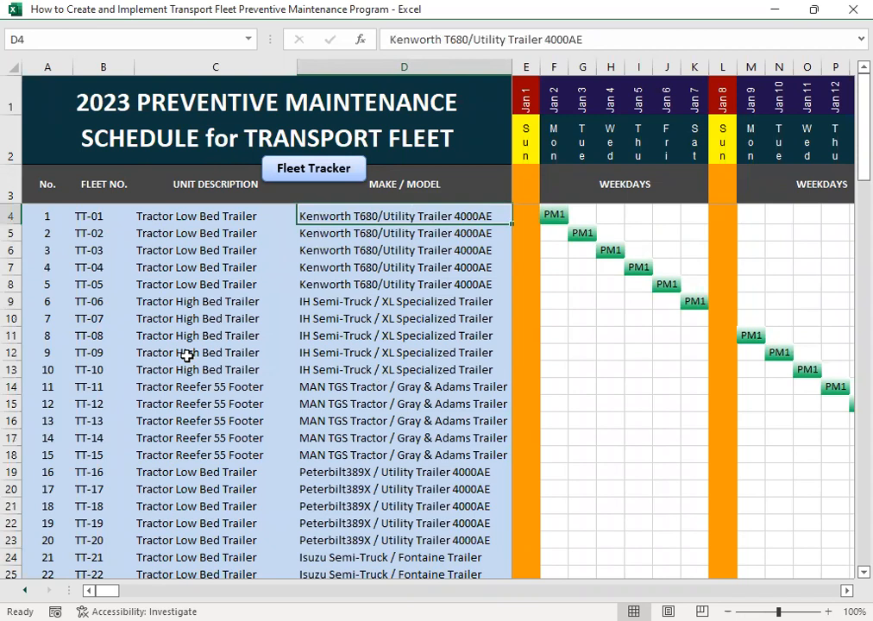
# - Review the Kenworth T680/Utility Trailer 4000AE make and model entries down to TT-05
pyautogui.press('Down')
pyautogui.press('Down')
pyautogui.press('Down')
# - Review the IH Semi-Truck / XL Specialized Trailer and MAN TGS Tractor / Gray & Adams Trailer entries down to TT-13
pyautogui.press('Down')
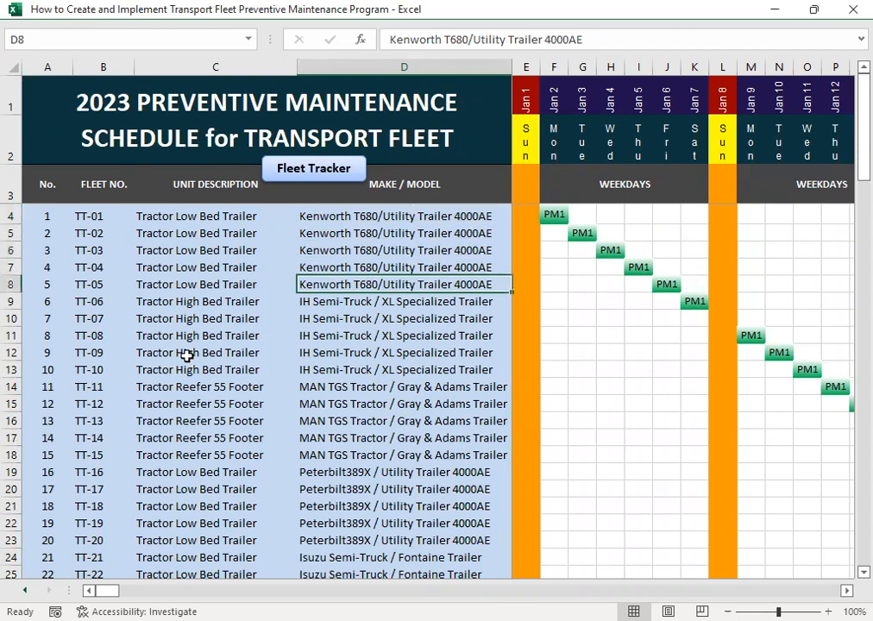
pyautogui.press('Down')
pyautogui.press('Down')
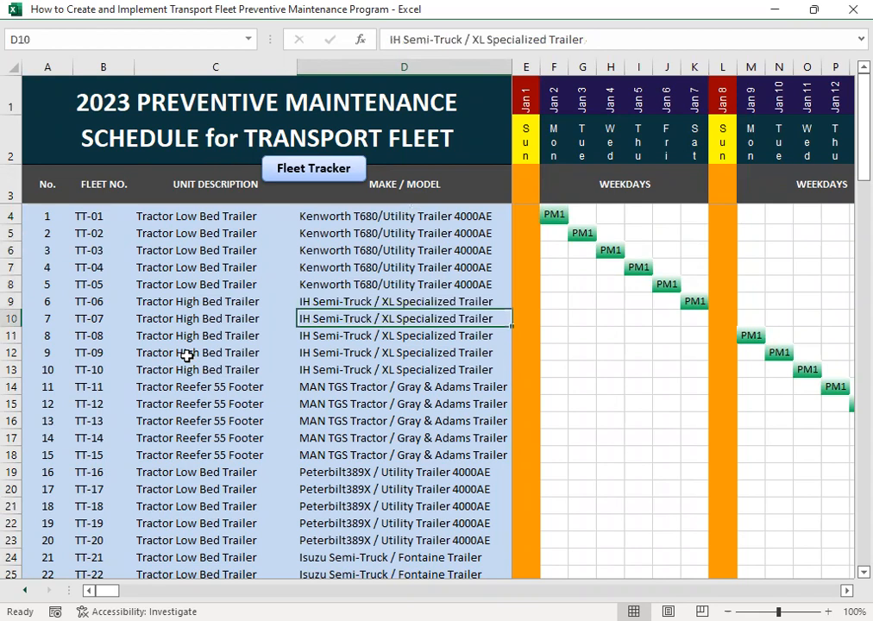
pyautogui.press('Down')
pyautogui.press('Down')
pyautogui.press('Down')
pyautogui.press('Down')
pyautogui.press('Down')
pyautogui.press('Down')
pyautogui.press('Up')
pyautogui.press('Up')
pyautogui.press('Down')
pyautogui.press('Down')
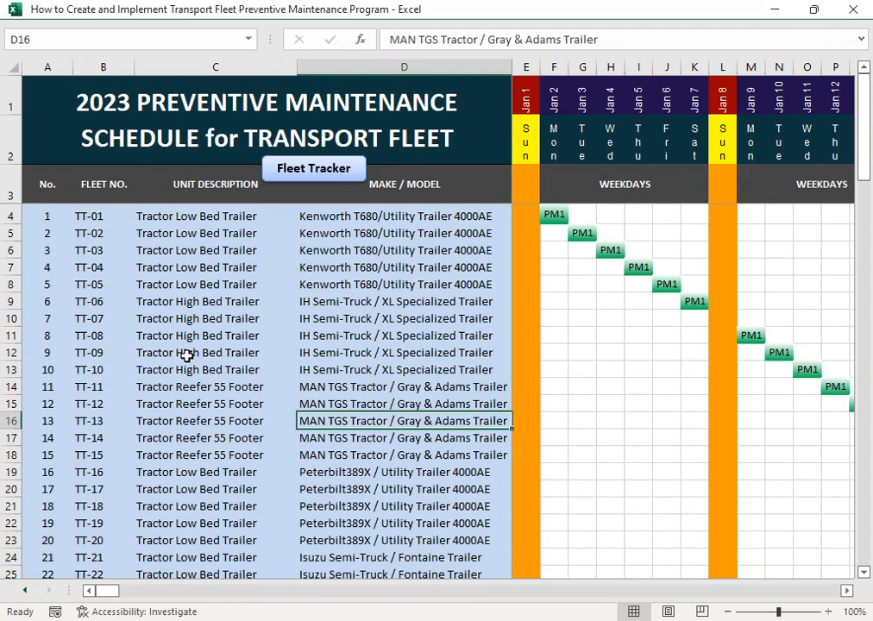
# - Continue down the make and model entries past the Peterbilt389X units into the Isuzu Semi-Truck / Fontaine Trailer units
pyautogui.press('Down')
pyautogui.press('Down')
pyautogui.press('Down')
pyautogui.press('Down')
pyautogui.press('Down')
pyautogui.press('Down')
pyautogui.press('Down')
pyautogui.press('Down')
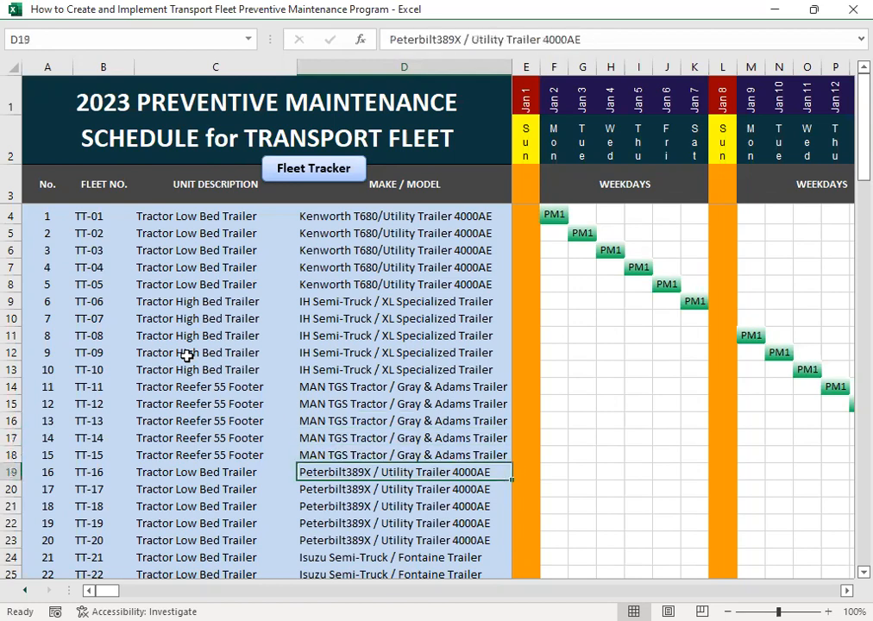
pyautogui.press('Down')
pyautogui.press('Down')
pyautogui.press('Down')
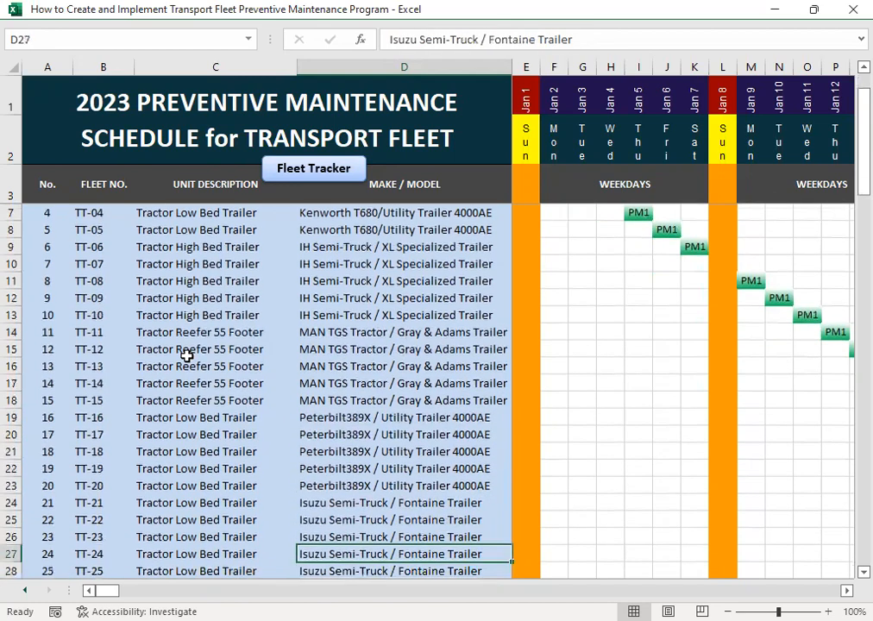
pyautogui.press('Down')
pyautogui.press('Down')
# - Return to the make and model of TT-01 at the start of the fleet list
pyautogui.press('Up')
pyautogui.press('Up')
pyautogui.press('Up')
pyautogui.press('Up')
pyautogui.press('Up')
pyautogui.press('Up')
pyautogui.press('Up')
pyautogui.press('Up')
pyautogui.press('Up')
pyautogui.press('Up')
pyautogui.press('Up')
pyautogui.press('Up')
pyautogui.press('Up')
pyautogui.press('Up')
pyautogui.press('Up')
pyautogui.press('Up')
pyautogui.press('Up')
pyautogui.press('Up')
pyautogui.press('Up')
pyautogui.press('Up')
pyautogui.press('Up')
pyautogui.press('Up')
pyautogui.press('Up')
pyautogui.press('Up')
pyautogui.press('Up')
pyautogui.press('Up')
pyautogui.press('Up')
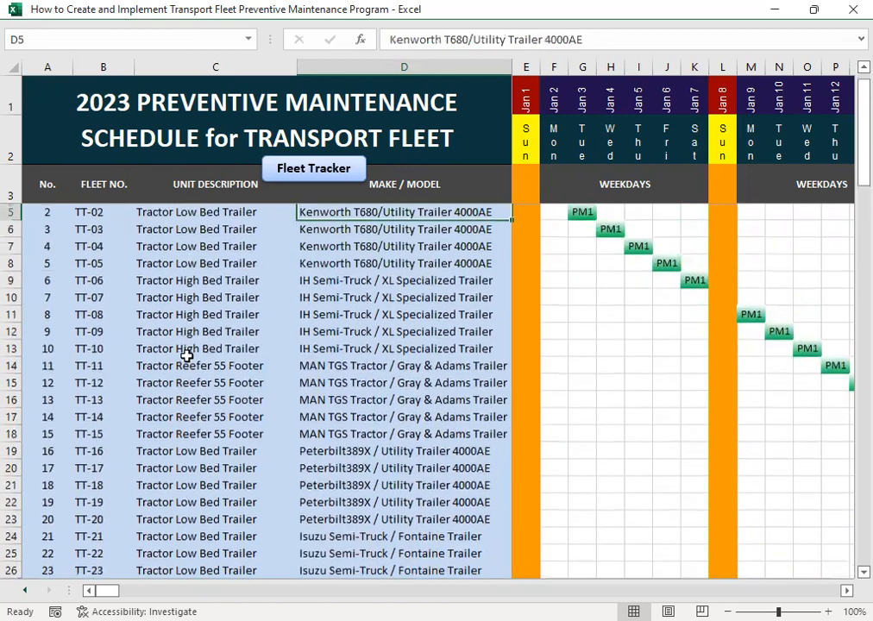
pyautogui.press('Down')
pyautogui.press('Down')
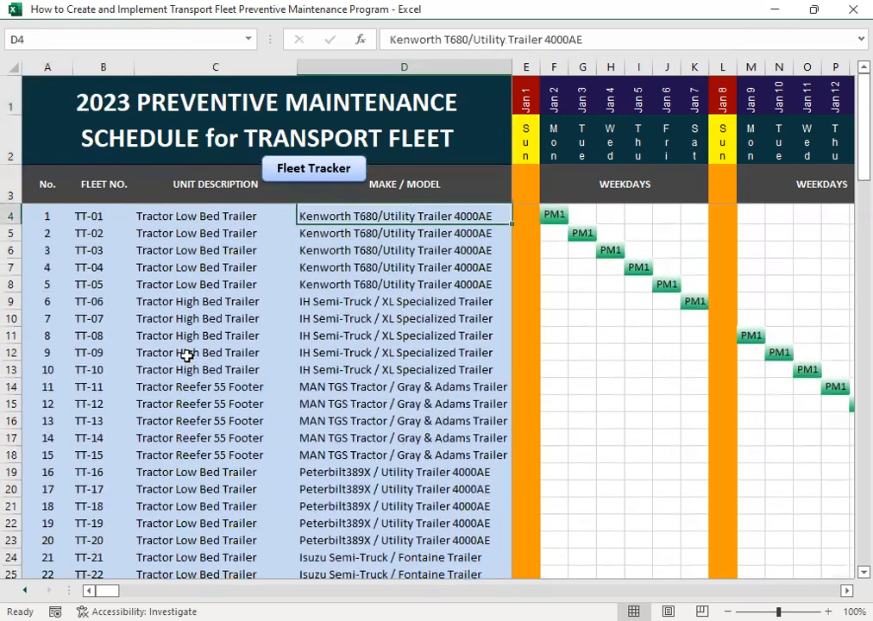
# - Move into TT-01's schedule row and examine its maintenance entry in the first week of January
pyautogui.press('Right')
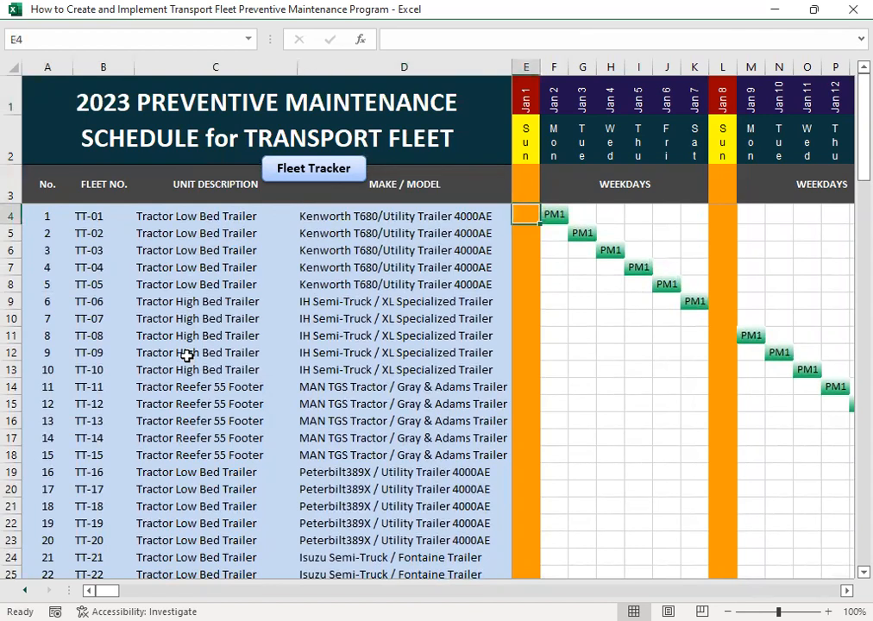
pyautogui.press('Right')
pyautogui.press('Right')
pyautogui.press('Right')
pyautogui.press('Right')
pyautogui.press('Right')
pyautogui.press('Right')
pyautogui.press('Right')
pyautogui.press('Right')
pyautogui.press('Right')
pyautogui.press('Right')
pyautogui.press('Right')
pyautogui.press('Right')
pyautogui.press('Right')
pyautogui.press('Right')
pyautogui.press('Right')
pyautogui.press('Right')
pyautogui.press('Right')
pyautogui.press('Right')
pyautogui.press('Right')
pyautogui.press('Right')
pyautogui.press('Right')
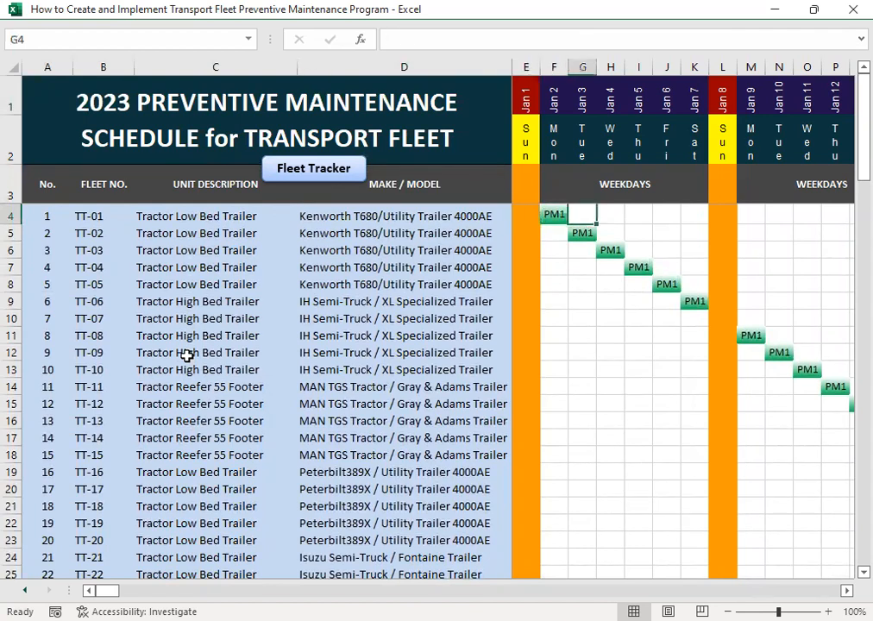
# - Follow TT-01's maintenance schedule from the start of January to March 27
pyautogui.press('Right')
pyautogui.press('Left')
pyautogui.press('Left')
pyautogui.press('Left')
pyautogui.press('Left')
pyautogui.press('Right')
pyautogui.press('Right')
pyautogui.press('Right')
pyautogui.press('Right')
pyautogui.press('Right')
pyautogui.press('Right')
pyautogui.press('Right')
pyautogui.press('Right')
pyautogui.press('Right')
pyautogui.press('Right')
pyautogui.press('Right')
pyautogui.press('Right')
pyautogui.press('Right')
pyautogui.press('Right')
pyautogui.press('Right')
pyautogui.press('Right')
pyautogui.press('Right')
pyautogui.press('Right')
pyautogui.press('Right')
pyautogui.press('Right')
pyautogui.press('Right')
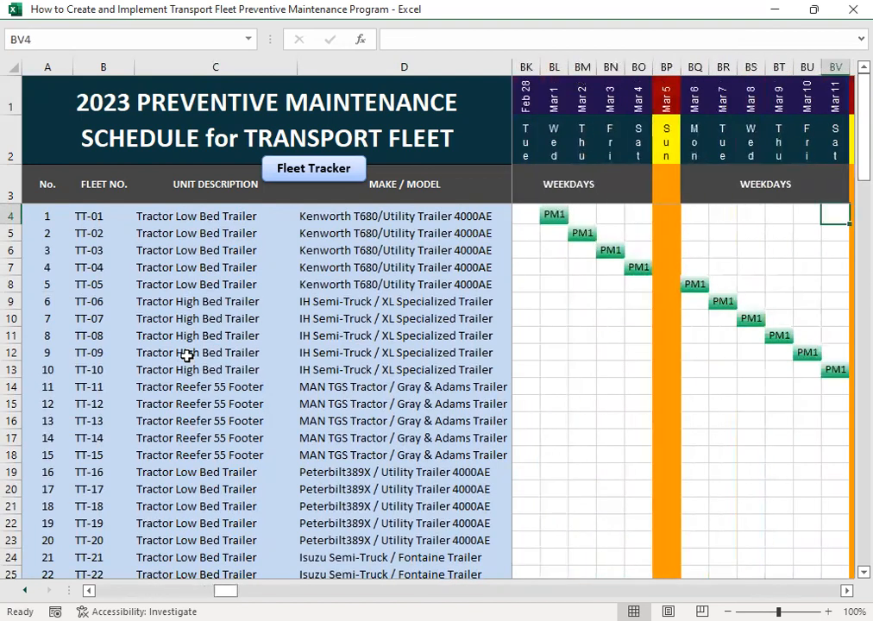
pyautogui.press('Right')
pyautogui.press('Right')
pyautogui.press('Right')
pyautogui.press('Right')
pyautogui.press('Right')
pyautogui.press('Right')
pyautogui.press('Right')
pyautogui.press('Right')
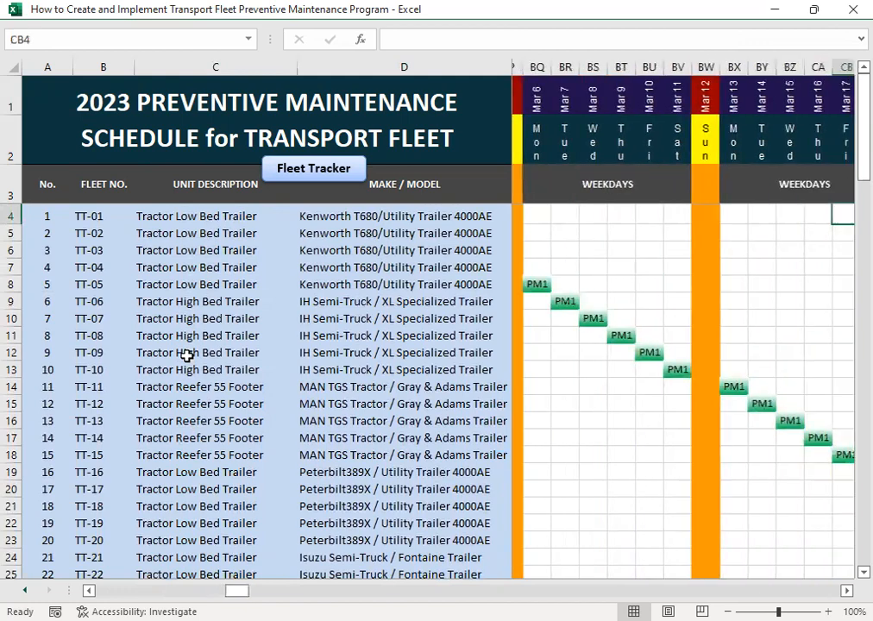
pyautogui.press('Right')
pyautogui.press('Right')
pyautogui.press('Right')
pyautogui.press('Right')
pyautogui.press('Right')
pyautogui.press('Right')
pyautogui.press('Right')
pyautogui.press('Right')
pyautogui.press('Right')
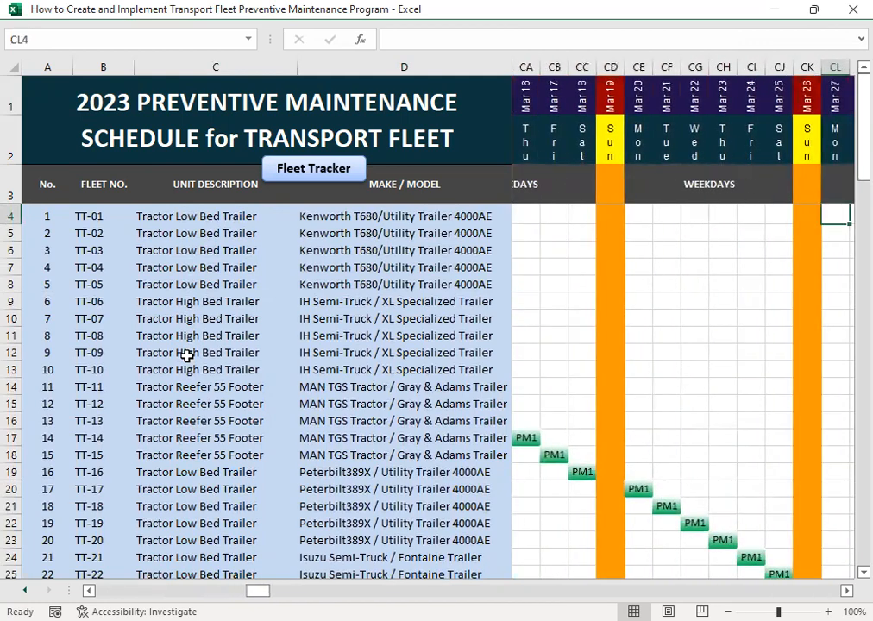
# - Examine TT-01's schedule after March 27, going back over nearby dates before continuing to May 4
pyautogui.press('Right')
pyautogui.press('Right')
pyautogui.press('Right')
pyautogui.press('Right')
pyautogui.press('Right')
pyautogui.press('Right')
pyautogui.press('Right')
pyautogui.press('Right')
pyautogui.press('Right')
pyautogui.press('Left')
pyautogui.press('Left')
pyautogui.press('Left')
pyautogui.press('Left')
pyautogui.press('Left')
pyautogui.press('Right')
pyautogui.press('Right')
pyautogui.press('Right')
pyautogui.press('Right')
pyautogui.press('Right')
pyautogui.press('Right')
pyautogui.press('Right')
pyautogui.press('Right')
pyautogui.press('Right')
pyautogui.press('Right')
pyautogui.press('Right')
pyautogui.press('Right')
pyautogui.press('Right')
pyautogui.press('Right')
pyautogui.press('Right')
pyautogui.press('Right')
pyautogui.press('Right')
pyautogui.press('Right')
pyautogui.press('Right')
pyautogui.press('Right')
pyautogui.press('Right')
pyautogui.press('Right')
pyautogui.press('Right')
pyautogui.press('Right')
pyautogui.press('Right')
pyautogui.press('Right')
pyautogui.press('Right')
pyautogui.press('Right')
pyautogui.press('Right')
pyautogui.press('Right')
pyautogui.press('Right')
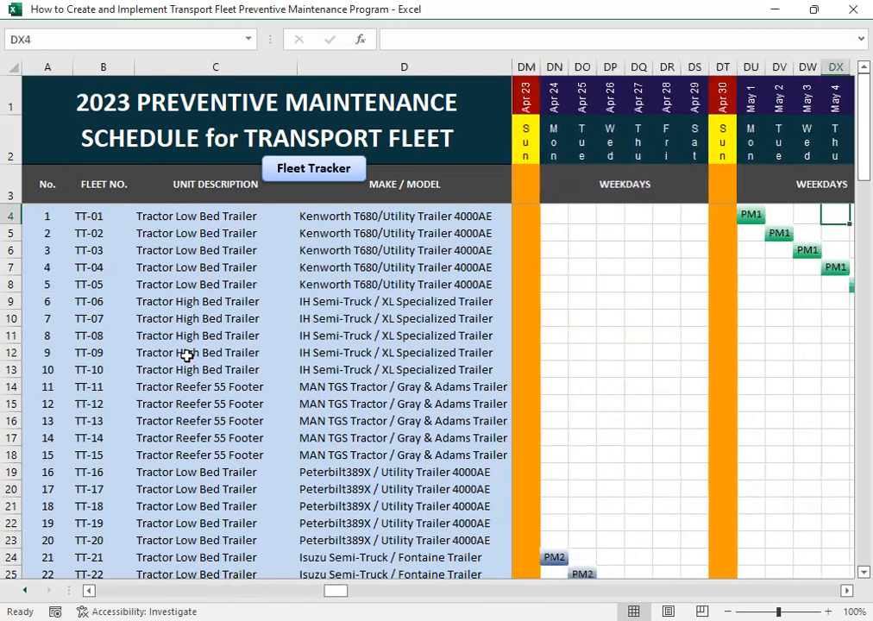
# - Follow TT-01's maintenance schedule from May 4 to June 21
pyautogui.press('Right')
pyautogui.press('Right')
pyautogui.press('Right')
pyautogui.press('Right')
pyautogui.press('Right')
pyautogui.press('Right')
pyautogui.press('Right')
pyautogui.press('Right')
pyautogui.press('Right')
pyautogui.press('Right')
pyautogui.press('Right')
pyautogui.press('Right')
pyautogui.press('Right')
pyautogui.press('Right')
pyautogui.press('Right')
pyautogui.press('Right')
pyautogui.press('Right')
pyautogui.press('Right')
pyautogui.press('Right')
pyautogui.press('Right')
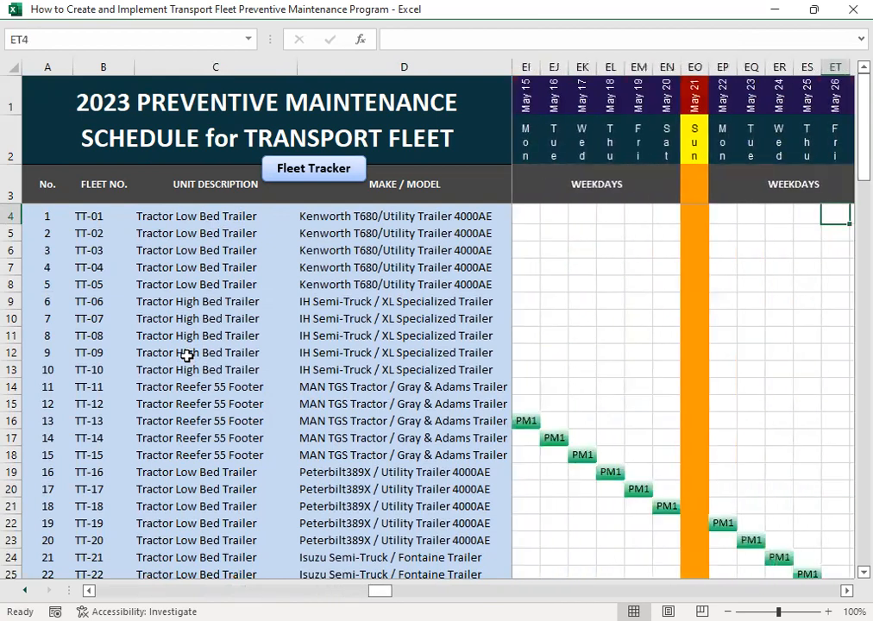
pyautogui.press('Right')
pyautogui.press('Right')
pyautogui.press('Right')
pyautogui.press('Right')
pyautogui.press('Right')
pyautogui.press('Right')
pyautogui.press('Right')
pyautogui.press('Right')
pyautogui.press('Right')
pyautogui.press('Right')
pyautogui.press('Right')
pyautogui.press('Right')
pyautogui.press('Right')
pyautogui.press('Right')
pyautogui.press('Right')
pyautogui.press('Right')
pyautogui.press('Right')
pyautogui.press('Right')
pyautogui.press('Right')
pyautogui.press('Right')
pyautogui.press('Right')
pyautogui.press('Right')
pyautogui.press('Right')
pyautogui.press('Right')
pyautogui.press('Right')
pyautogui.press('Right')
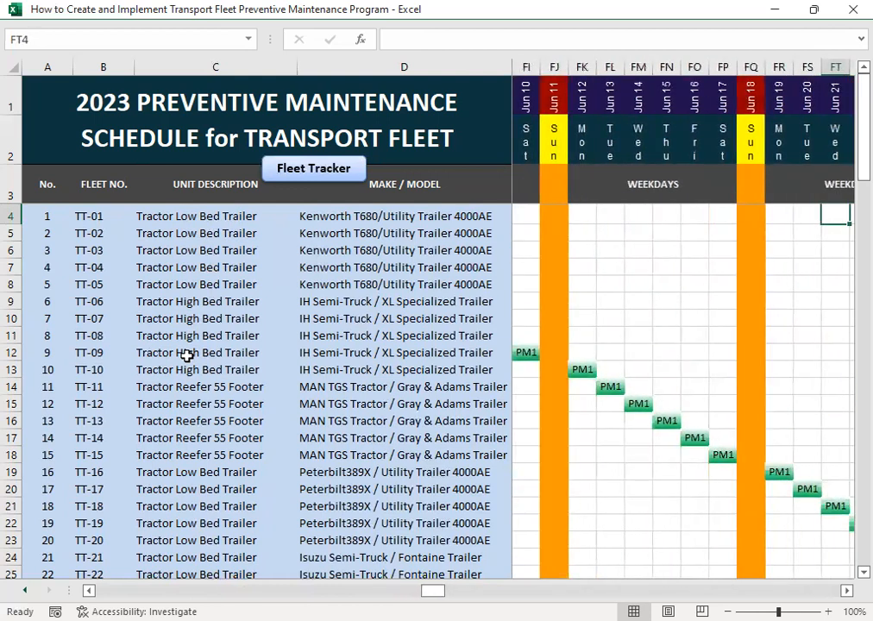
# - Continue along TT-01's schedule past the PM3 service on June 30 to August 3
pyautogui.press('Right')
pyautogui.press('Right')
pyautogui.press('Right')
pyautogui.press('Right')
pyautogui.press('Right')
pyautogui.press('Right')
pyautogui.press('Right')
pyautogui.press('Right')
pyautogui.press('Right')
pyautogui.press('Right')
pyautogui.press('Right')
pyautogui.press('Right')
pyautogui.press('Right')
pyautogui.press('Right')
pyautogui.press('Right')
pyautogui.press('Right')
pyautogui.press('Right')
pyautogui.press('Right')
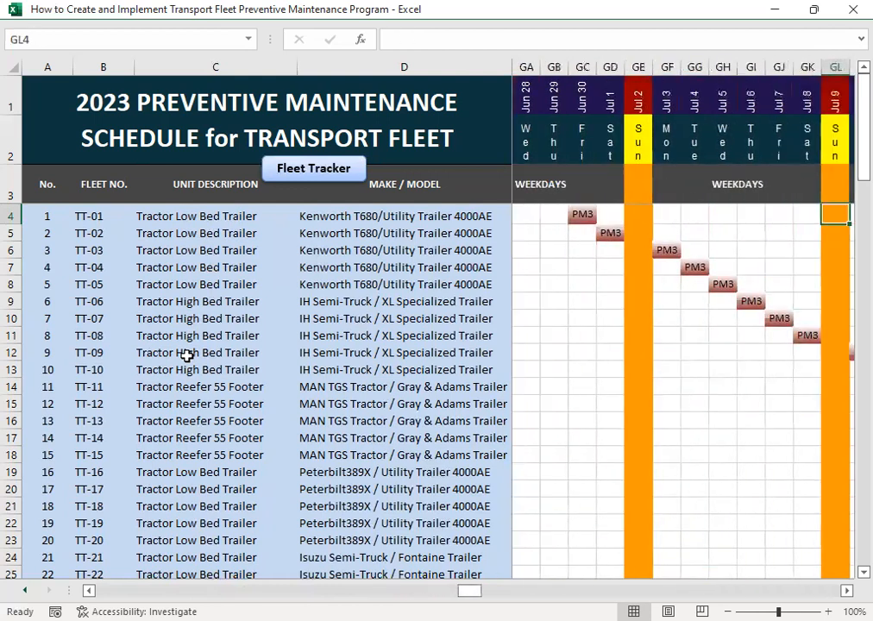
pyautogui.press('Right')
pyautogui.press('Right')
pyautogui.press('Right')
pyautogui.press('Right')
pyautogui.press('Right')
pyautogui.press('Right')
pyautogui.press('Right')
pyautogui.press('Right')
pyautogui.press('Right')
pyautogui.press('Right')
pyautogui.press('Right')
pyautogui.press('Right')
pyautogui.press('Right')
pyautogui.press('Right')
pyautogui.press('Right')
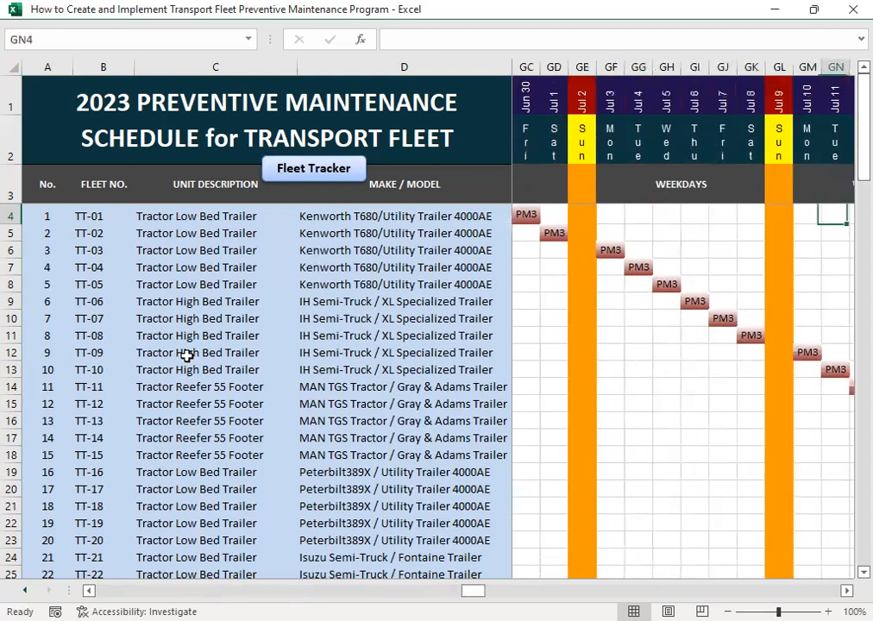
pyautogui.press('Right')
pyautogui.press('Right')
pyautogui.press('Right')
pyautogui.press('Right')
pyautogui.press('Right')
pyautogui.press('Right')
pyautogui.press('Right')
pyautogui.press('Right')
pyautogui.press('Right')
pyautogui.press('Right')
pyautogui.press('Right')
pyautogui.press('Right')
pyautogui.press('Right')
pyautogui.press('Right')
pyautogui.press('Right')
pyautogui.press('Right')
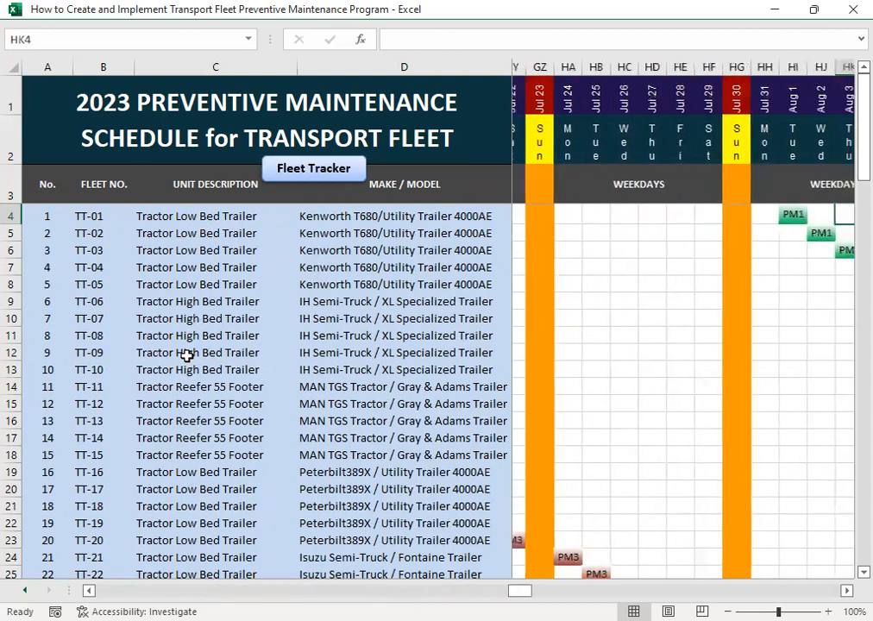
# - Review TT-01's schedule from August 3 through the September 1 PM1 service to September 16
pyautogui.press('Right')
pyautogui.press('Right')
pyautogui.press('Right')
pyautogui.press('Right')
pyautogui.press('Right')
pyautogui.press('Right')
pyautogui.press('Right')
pyautogui.press('Right')
pyautogui.press('Right')
pyautogui.press('Right')
pyautogui.press('Right')
pyautogui.press('Right')
pyautogui.press('Right')
pyautogui.press('Right')
pyautogui.press('Right')
pyautogui.press('Right')
pyautogui.press('Right')
pyautogui.press('Right')
pyautogui.press('Right')
pyautogui.press('Right')
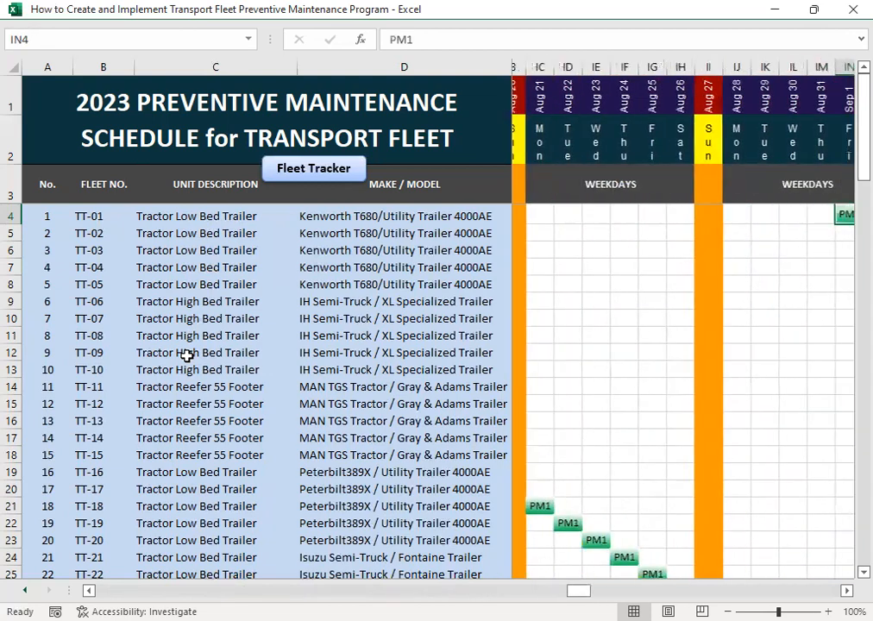
pyautogui.press('Right')
pyautogui.press('Right')
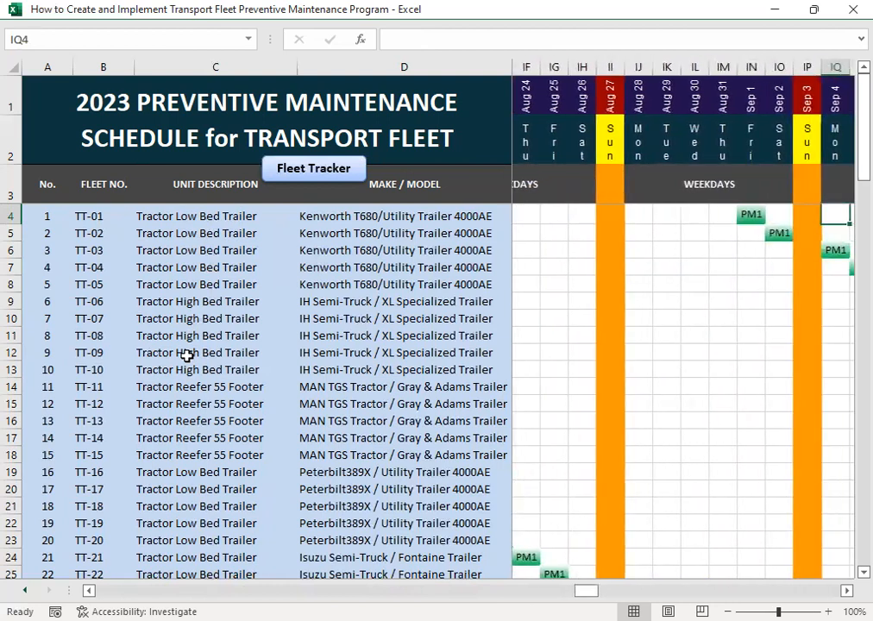
pyautogui.press('Right')
pyautogui.press('Right')
pyautogui.press('Right')
pyautogui.press('Right')
pyautogui.press('Right')
pyautogui.press('Right')
pyautogui.press('Right')
pyautogui.press('Right')
pyautogui.press('Right')
pyautogui.press('Right')
pyautogui.press('Right')
pyautogui.press('Right')
pyautogui.press('Right')
pyautogui.press('Right')
pyautogui.press('Right')
pyautogui.press('Right')
pyautogui.press('Right')
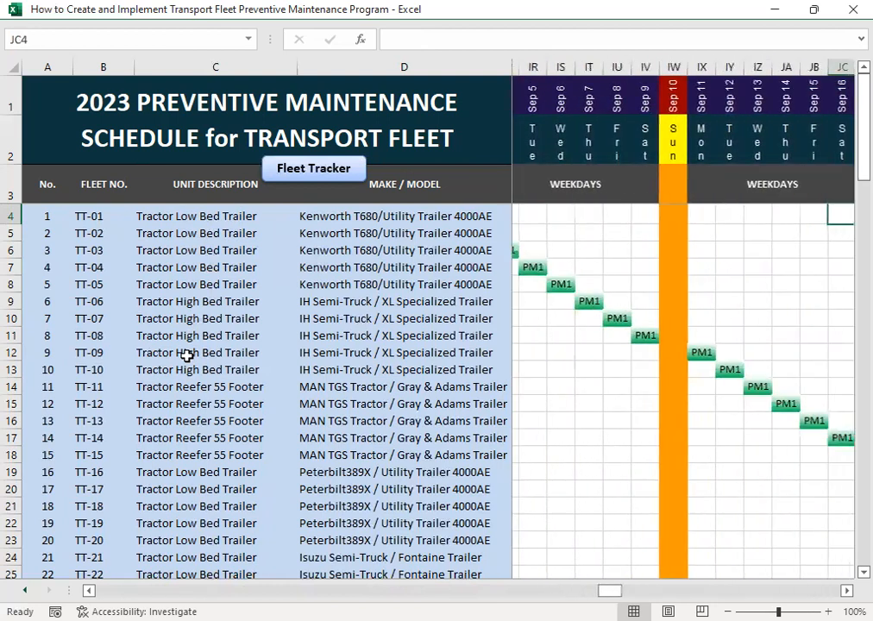
# - Locate and examine TT-01's PM4 service on September 30, then move on to October 2
pyautogui.press('Right')
pyautogui.press('Right')
pyautogui.press('Right')
pyautogui.press('Right')
pyautogui.press('Right')
pyautogui.press('Right')
pyautogui.press('Right')
pyautogui.press('Right')
pyautogui.press('Right')
pyautogui.press('Right')
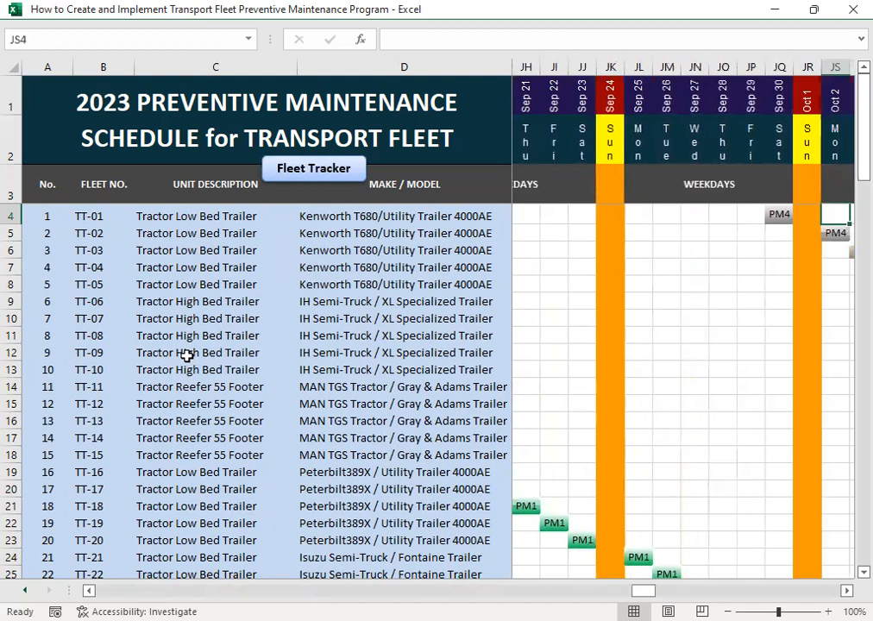
pyautogui.press('Left')
pyautogui.press('Left')
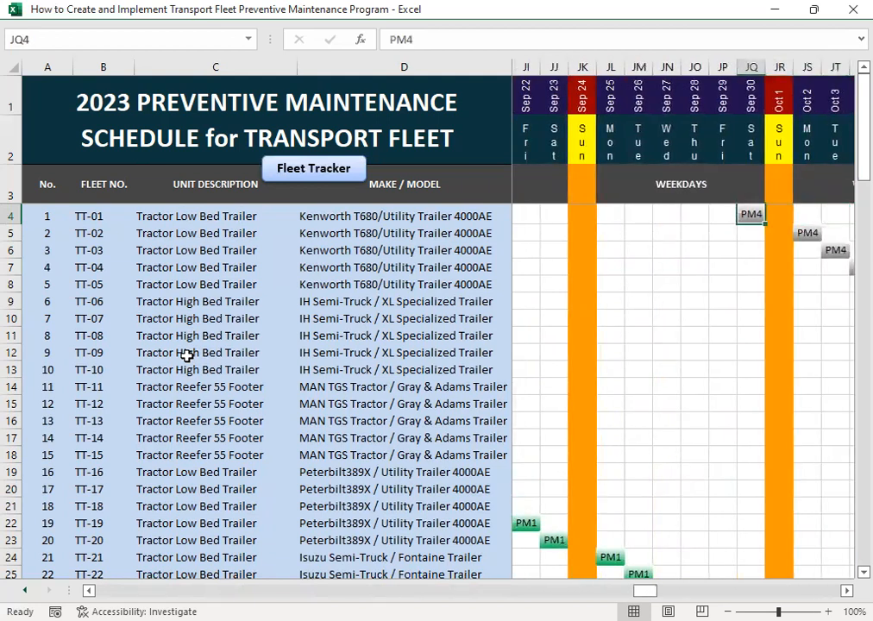
pyautogui.press('Right')
pyautogui.press('Right')
pyautogui.press('Right')
pyautogui.press('Right')
pyautogui.press('Right')
pyautogui.press('Right')
pyautogui.press('Right')
pyautogui.press('Right')
pyautogui.press('Right')
pyautogui.press('Right')
pyautogui.press('Right')
pyautogui.press('Right')
pyautogui.press('Right')
pyautogui.press('Right')
pyautogui.press('Right')
pyautogui.press('Right')
pyautogui.press('Right')
pyautogui.press('Right')
pyautogui.press('Right')
pyautogui.press('Right')
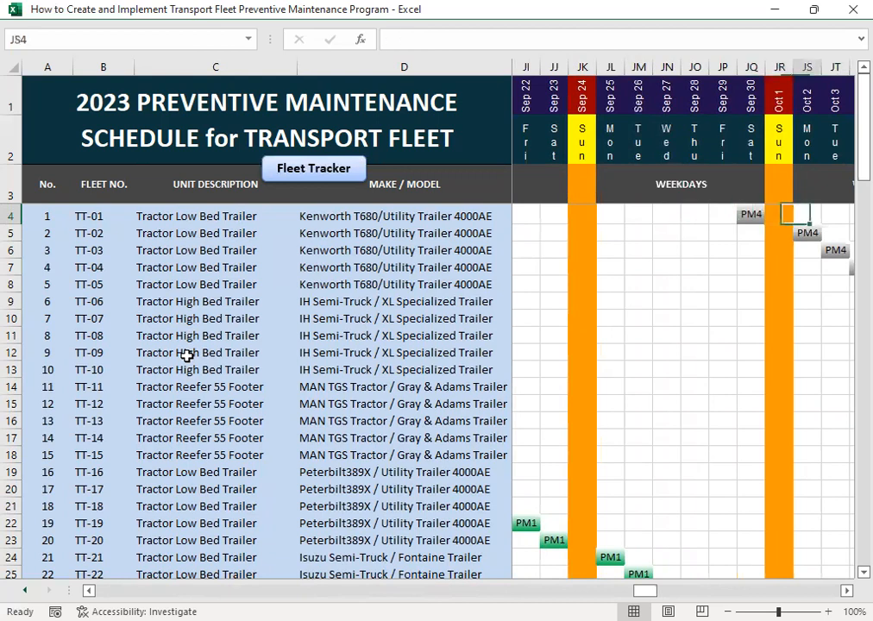
# - Follow TT-01's maintenance schedule from early October to December 16
pyautogui.press('Right')
pyautogui.press('Right')
pyautogui.press('Right')
pyautogui.press('Right')
pyautogui.press('Right')
pyautogui.press('Right')
pyautogui.press('Right')
pyautogui.press('Right')
pyautogui.press('Right')
pyautogui.press('Right')
pyautogui.press('Right')
pyautogui.press('Right')
pyautogui.press('Right')
pyautogui.press('Right')
pyautogui.press('Right')
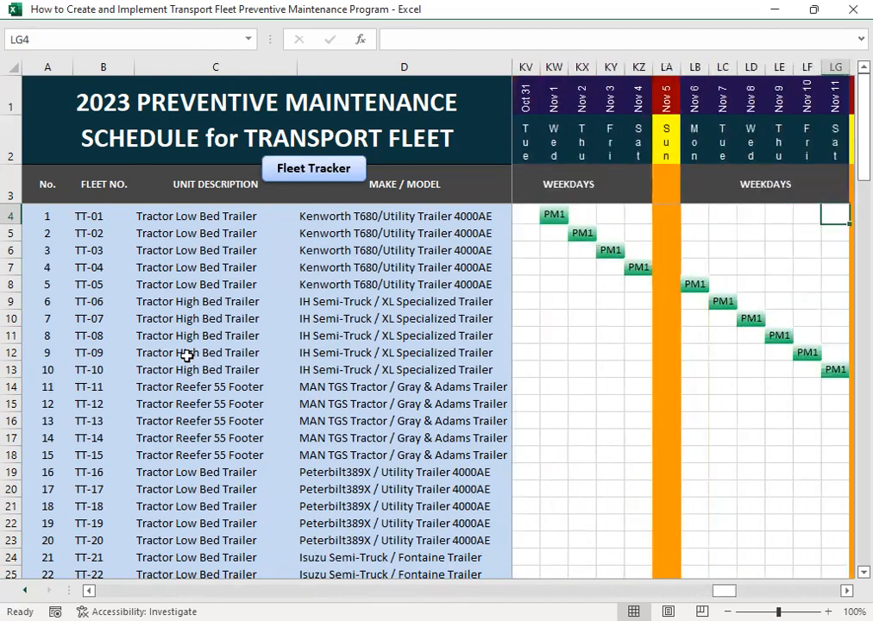
pyautogui.press('Right')
pyautogui.press('Right')
pyautogui.press('Right')
pyautogui.press('Right')
pyautogui.press('Right')
pyautogui.press('Right')
pyautogui.press('Right')
pyautogui.press('Right')
pyautogui.press('Right')
pyautogui.press('Right')
pyautogui.press('Right')
pyautogui.press('Right')
pyautogui.press('Right')
pyautogui.press('Right')
pyautogui.press('Right')
pyautogui.press('Right')
pyautogui.press('Right')
pyautogui.press('Right')
pyautogui.press('Right')
pyautogui.press('Right')
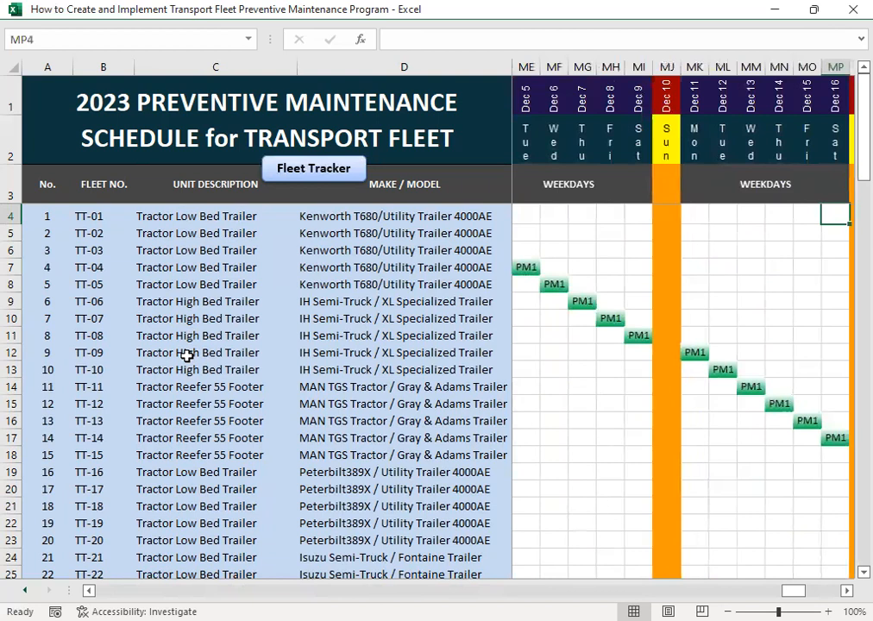
# - Go to the end of the year in TT-01's row and select its PM5 service on December 30
pyautogui.press('Right')
pyautogui.press('Right')
pyautogui.press('Right')
pyautogui.press('Right')
pyautogui.press('Right')
pyautogui.press('Right')
pyautogui.press('Right')
pyautogui.press('Right')
pyautogui.press('Right')
pyautogui.press('Right')
pyautogui.press('Right')
pyautogui.press('Right')
pyautogui.press('Right')
pyautogui.press('Right')
pyautogui.press('Right')
pyautogui.press('Right')
pyautogui.press('Right')
pyautogui.press('Right')
pyautogui.press('Right')
pyautogui.press('Right')
pyautogui.press('Left')
pyautogui.press('Left')
pyautogui.press('Left')
pyautogui.press('Left')
pyautogui.press('Left')
pyautogui.press('Left')
pyautogui.press('Left')
pyautogui.press('Left')
pyautogui.press('Left')
pyautogui.press('Left')
pyautogui.press('Left')
pyautogui.press('Left')
pyautogui.press('Left')
pyautogui.press('Left')
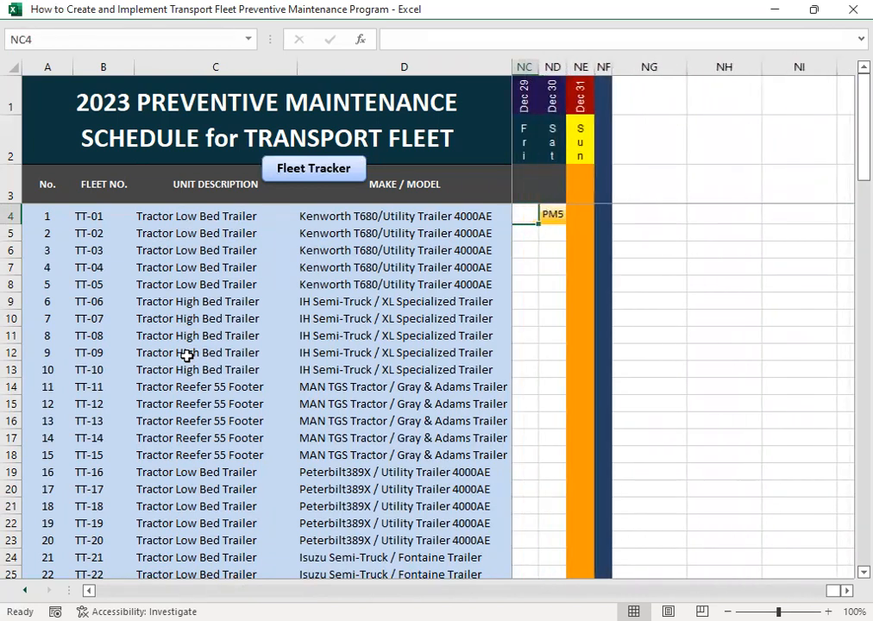
pyautogui.press('Right')
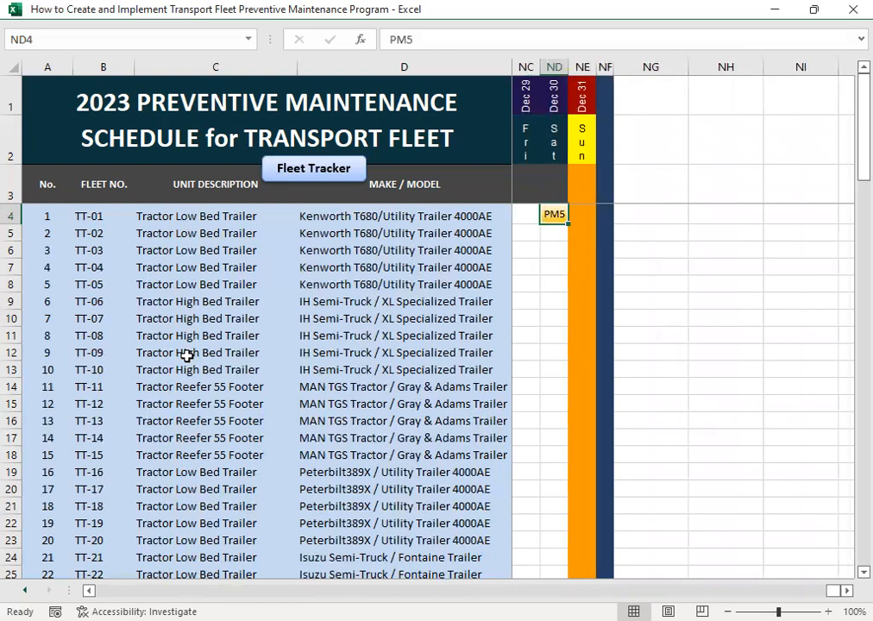
# - Check the December 30 column down to TT-05 and return to TT-01's PM5 service
pyautogui.press('Down')
pyautogui.press('Down')
pyautogui.press('Down')
pyautogui.press('Down')
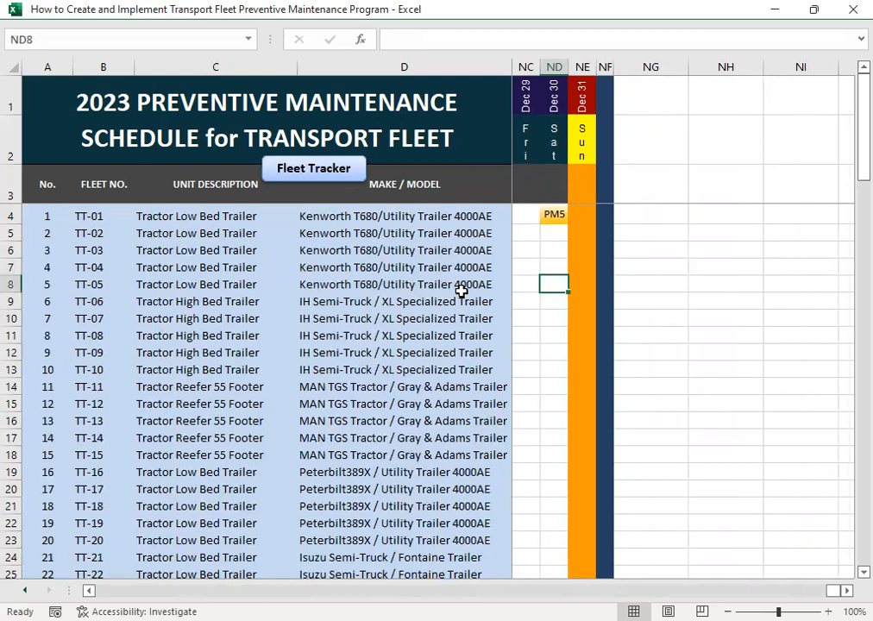
pyautogui.press('Up')
pyautogui.press('Up')
pyautogui.press('Up')
pyautogui.press('Up')
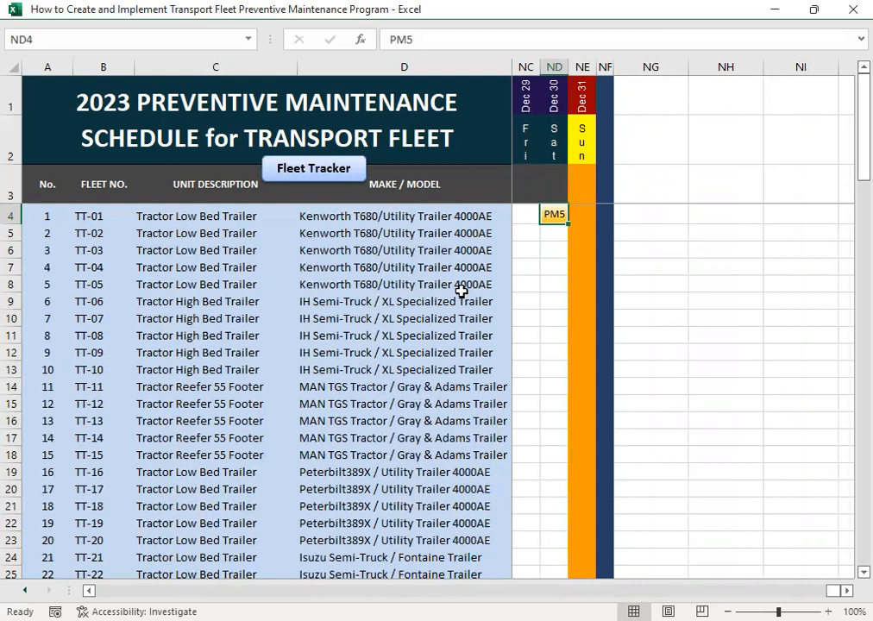
# - Return to January 1 at the start of TT-01's schedule
pyautogui.press('Left')
pyautogui.press('Left')
pyautogui.press('Left')
pyautogui.press('Left')
pyautogui.press('Left')
pyautogui.press('Left')
pyautogui.press('Left')
pyautogui.press('Left')
pyautogui.press('Left')
pyautogui.press('Left')
pyautogui.press('Left')
pyautogui.press('Left')
pyautogui.press('Left')
pyautogui.press('Left')
pyautogui.press('Left')
pyautogui.press('Left')
pyautogui.press('Left')
pyautogui.press('Left')
pyautogui.press('Left')
pyautogui.press('Left')
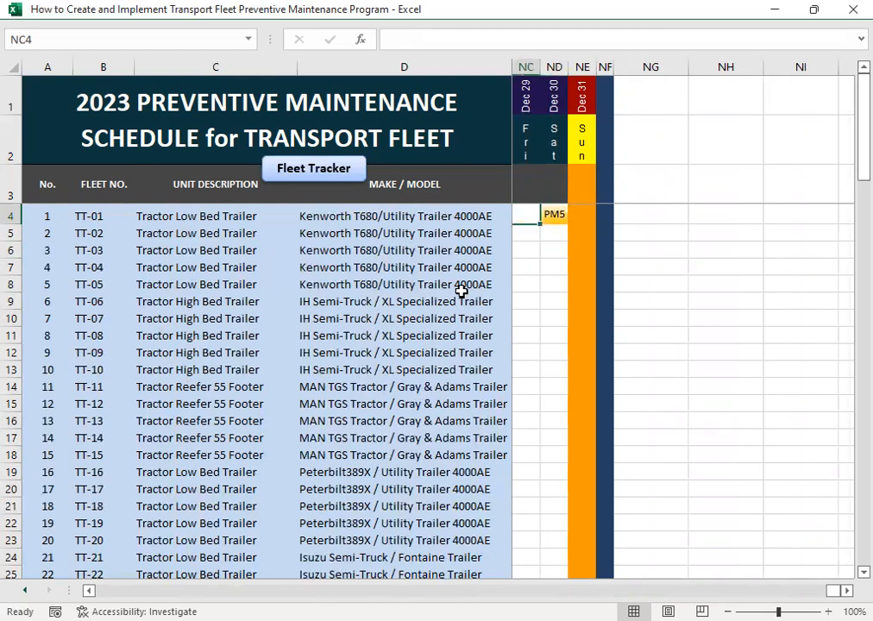
pyautogui.press('Home')
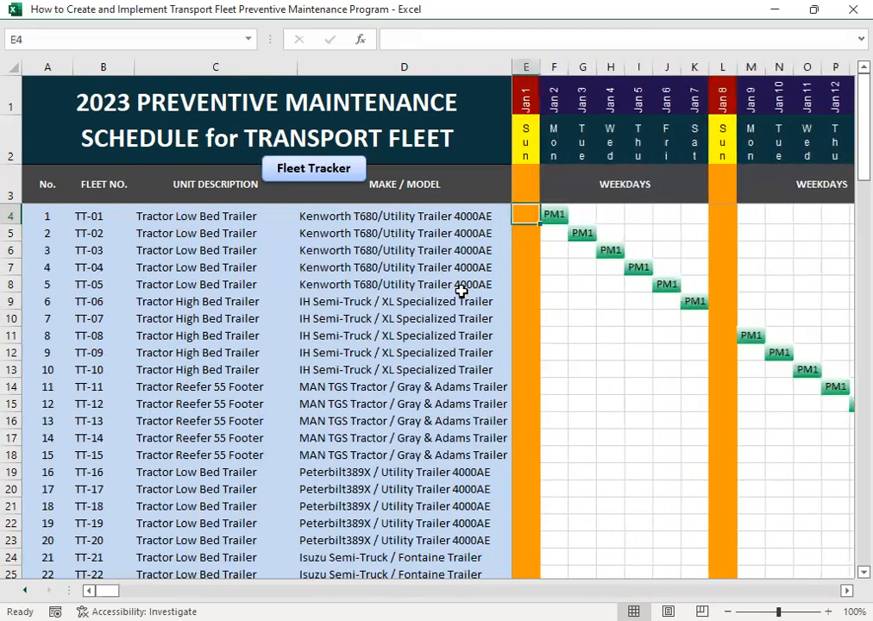
# - Trace the January PM1 services unit by unit along the schedule, from TT-04 down to TT-14
pyautogui.press('Down')
pyautogui.press('Down')
pyautogui.press('Down')
pyautogui.press('Right')
pyautogui.press('Right')
pyautogui.press('Right')
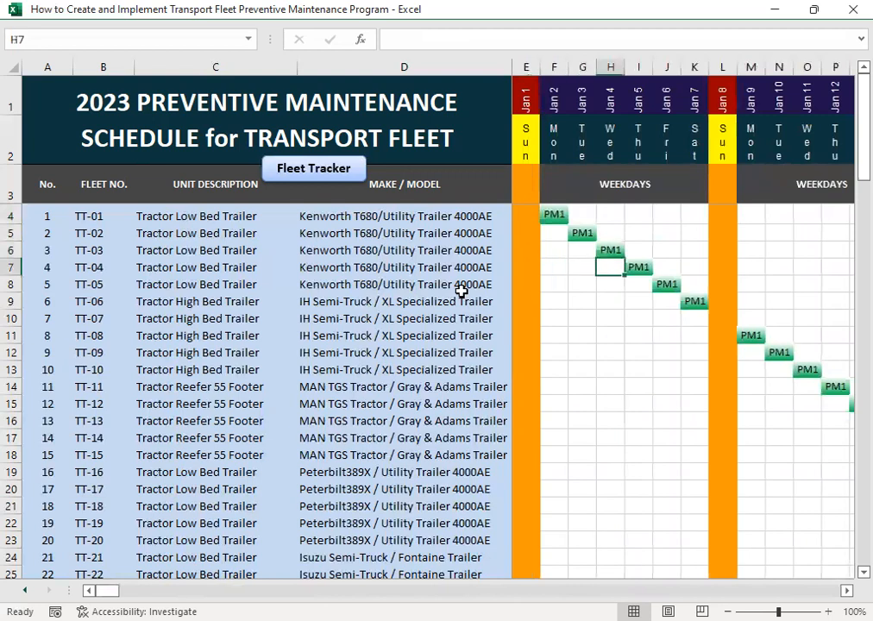
pyautogui.press('Down')
pyautogui.press('Right')
pyautogui.press('Right')
pyautogui.press('Right')
pyautogui.press('Right')
pyautogui.press('Right')
pyautogui.press('Down')
pyautogui.press('Right')
pyautogui.press('Down')
pyautogui.press('Down')
pyautogui.press('Down')
pyautogui.press('Down')
pyautogui.press('Down')
pyautogui.press('Right')
pyautogui.press('Right')
pyautogui.press('Right')
pyautogui.press('Right')
pyautogui.press('Down')
pyautogui.press('Down')
pyautogui.press('Down')
pyautogui.press('Right')
pyautogui.press('Right')
pyautogui.press('Right')
pyautogui.press('Right')
pyautogui.press('Right')
pyautogui.press('Right')
pyautogui.press('Right')
pyautogui.press('Right')
pyautogui.press('Right')
pyautogui.press('Right')
pyautogui.press('Left')
# - Go back to the fleet number column at TT-15 and return to the Transport Fleet Management Monitoring System main menu
pyautogui.press('Home')
pyautogui.press('Left')
pyautogui.press('Left')
pyautogui.press('Left')
pyautogui.press('Left')
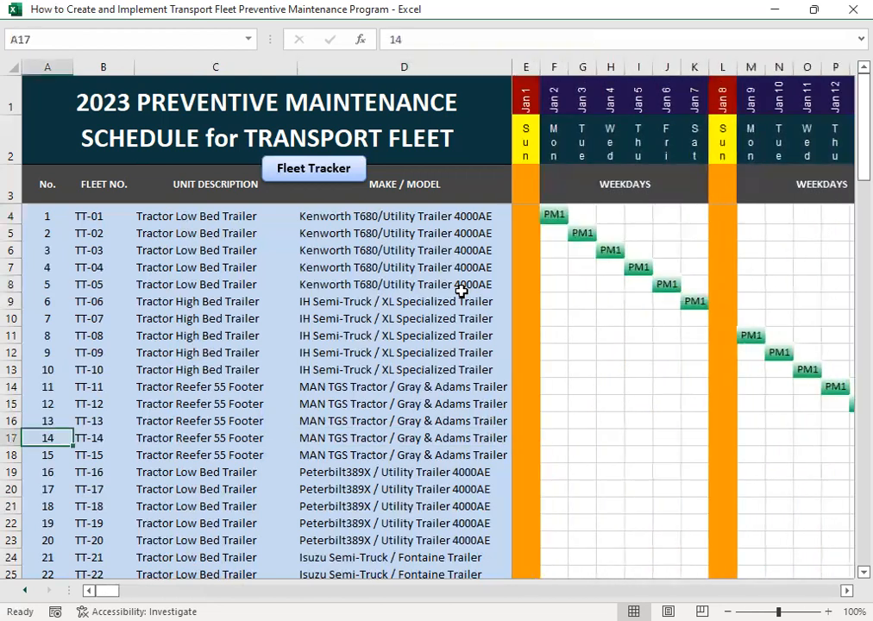
pyautogui.press('Right')
pyautogui.press('Down')
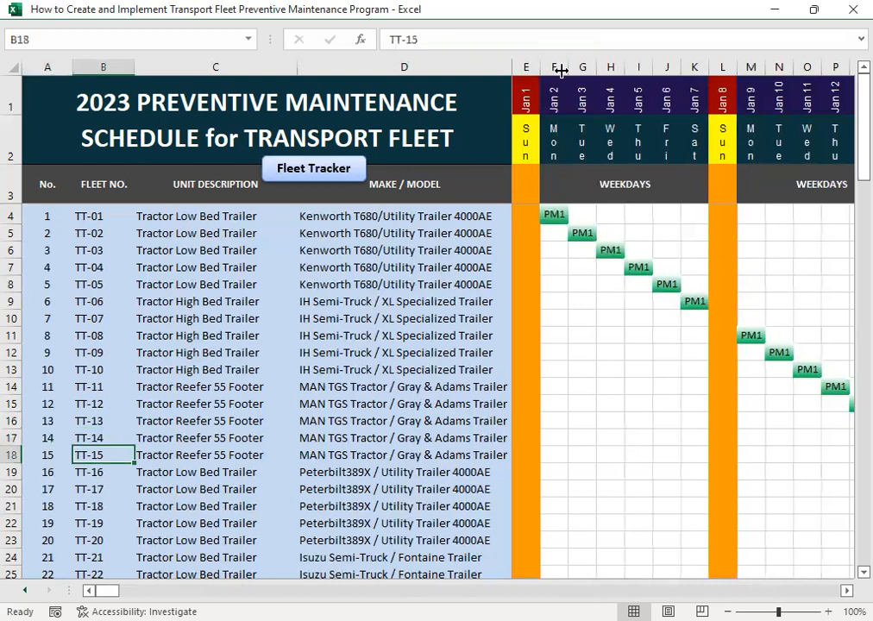
pyautogui.click(314, 168)
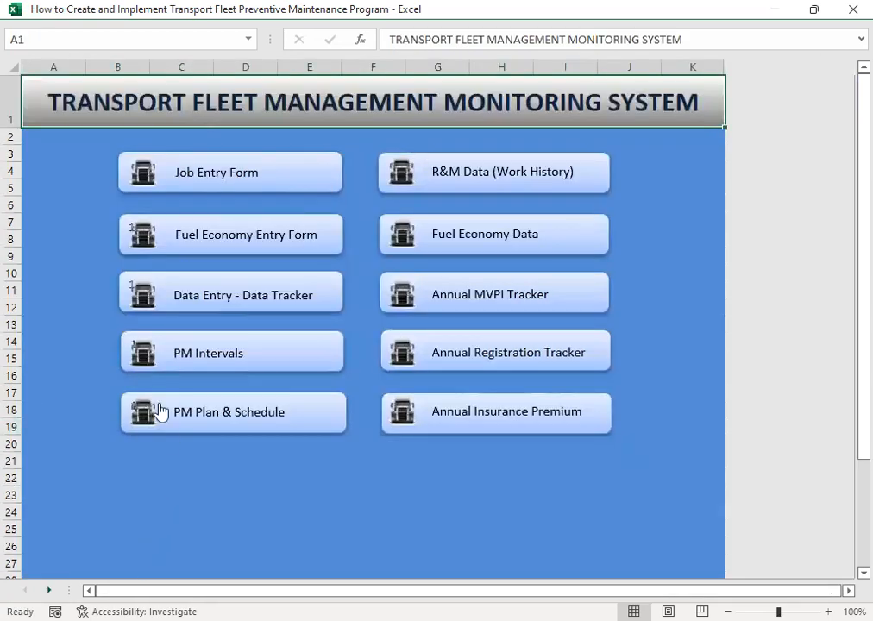
# - View the PM Intervals sheet and the Job Entry form, returning to the main menu after each
pyautogui.click(203, 355)
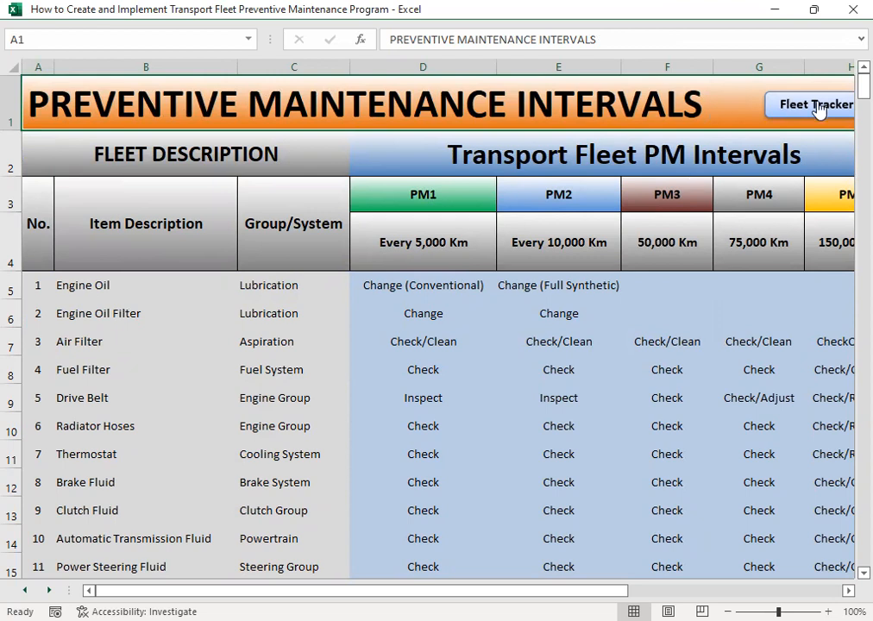
pyautogui.click(817, 105)
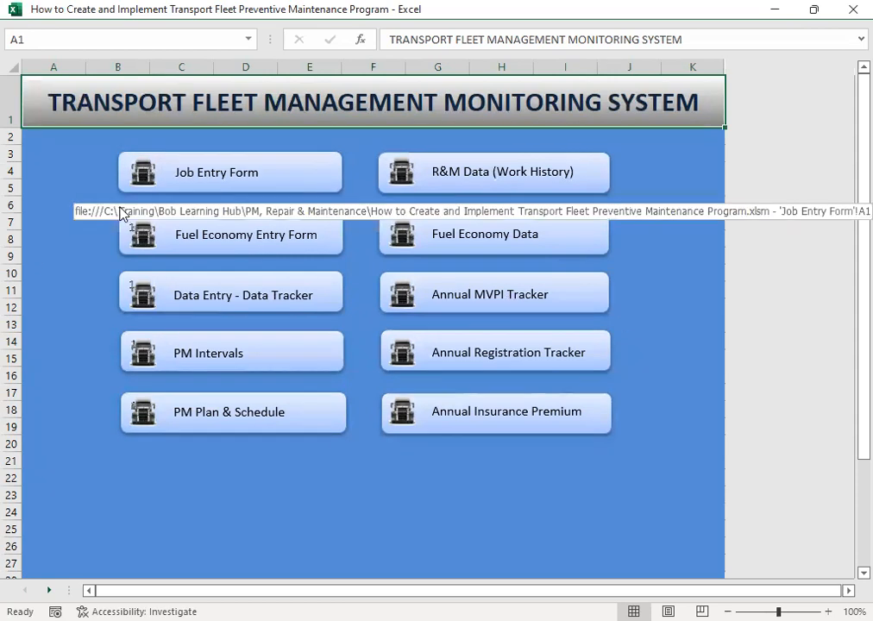
pyautogui.click(202, 175)
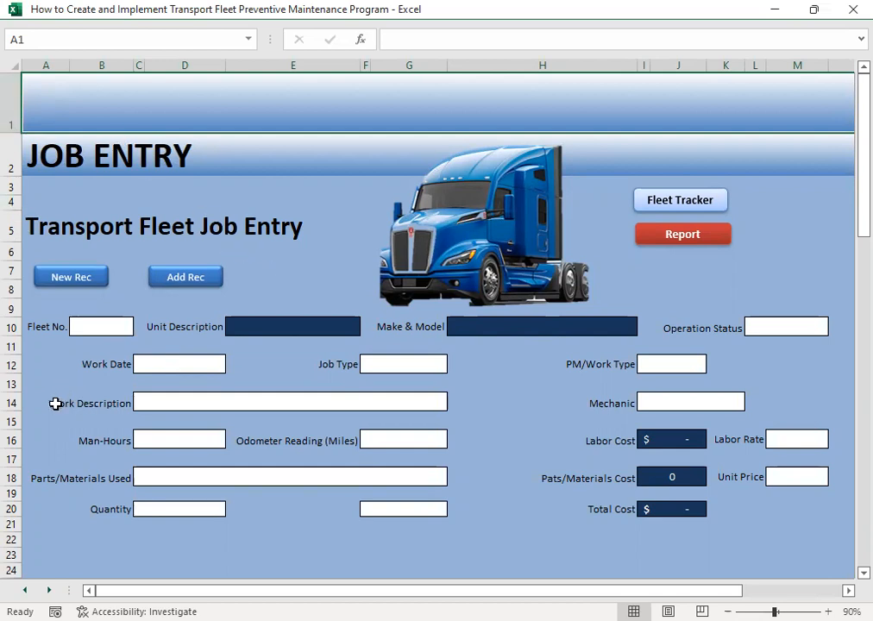
pyautogui.click(656, 203)
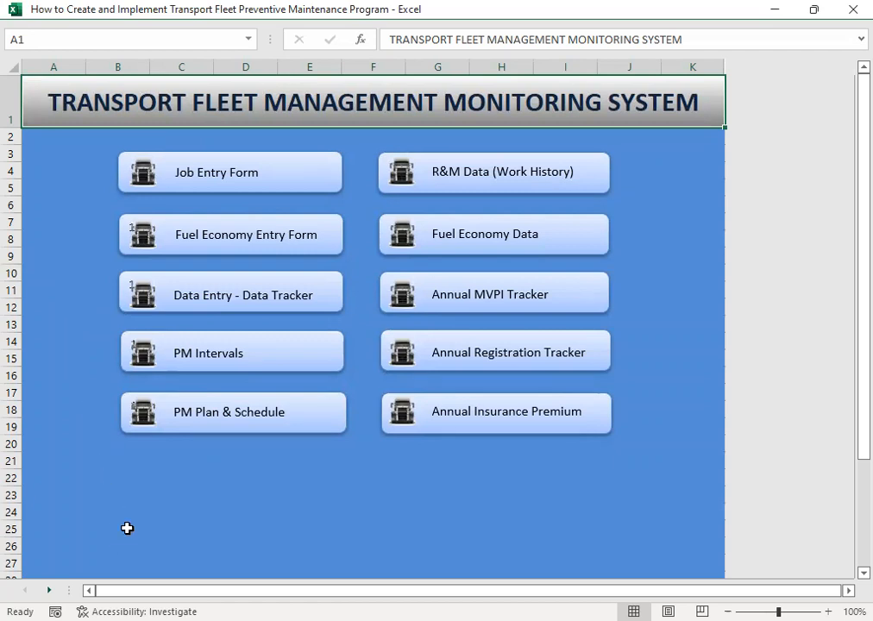
# - Open the Job Entry form's Repair & Maintenance Data (History) report and go to the first row under Fleet No
pyautogui.click(200, 163)
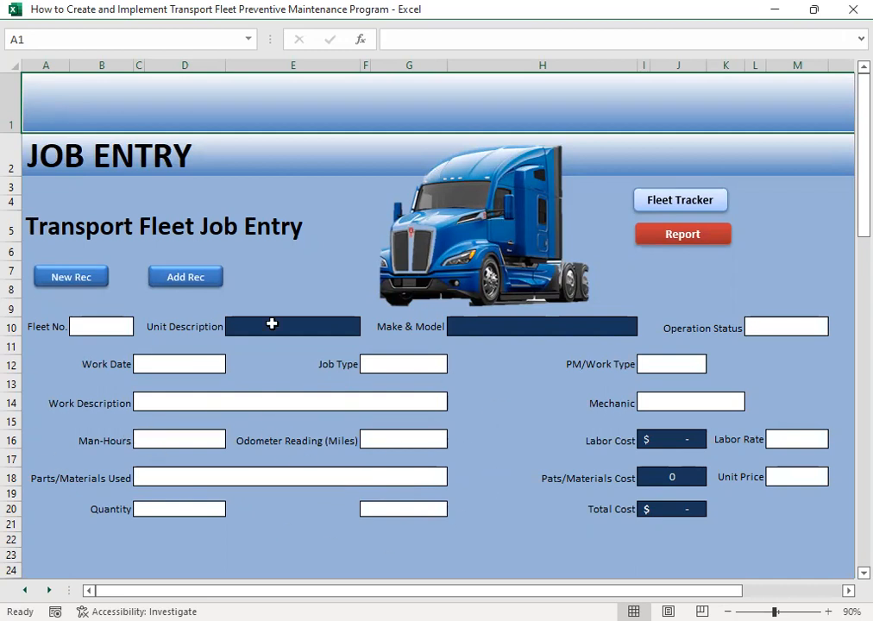
pyautogui.click(672, 239)
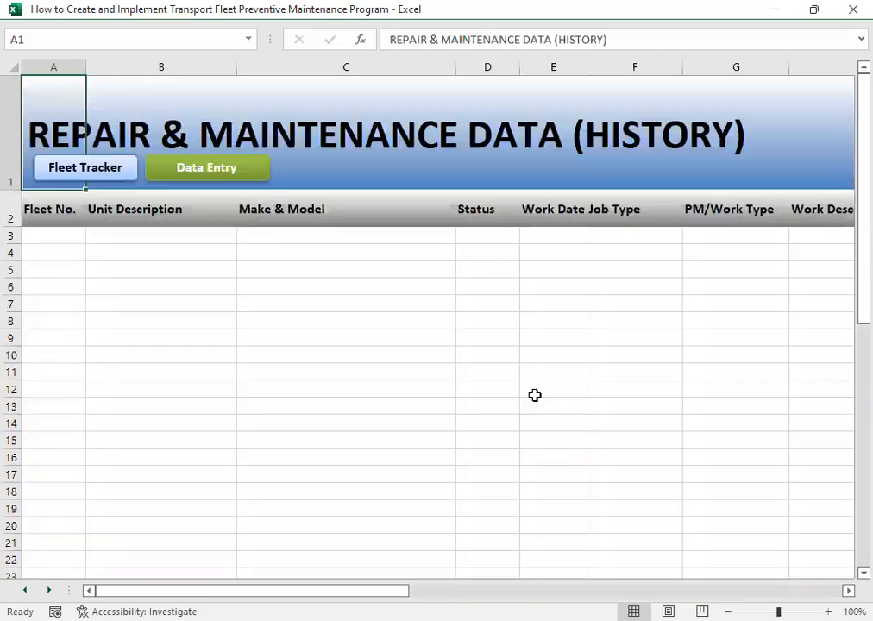
pyautogui.click(151, 238)
pyautogui.click(63, 236)
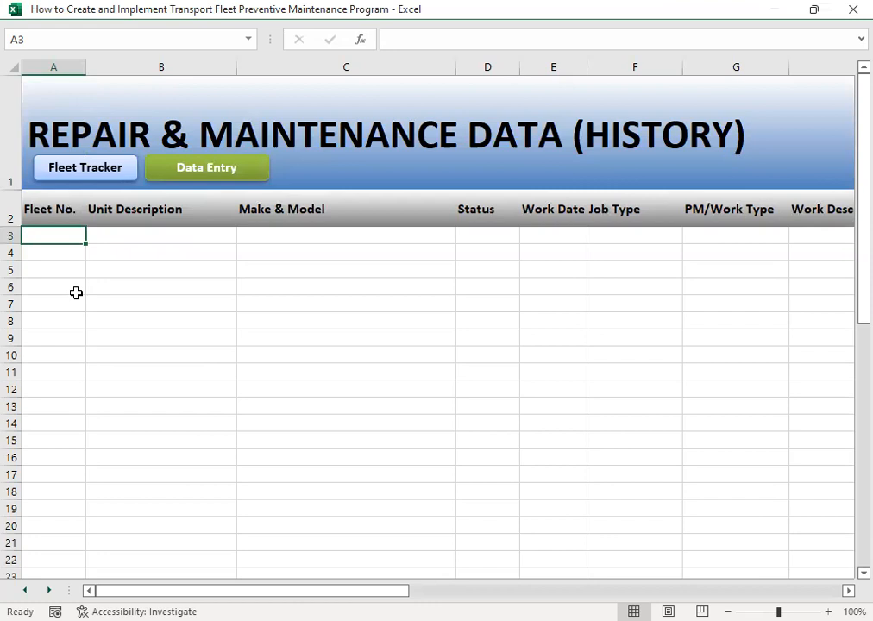
# - Return to the main menu and reopen R&M Data (Work History) at its first Fleet No. cell
pyautogui.click(74, 169)
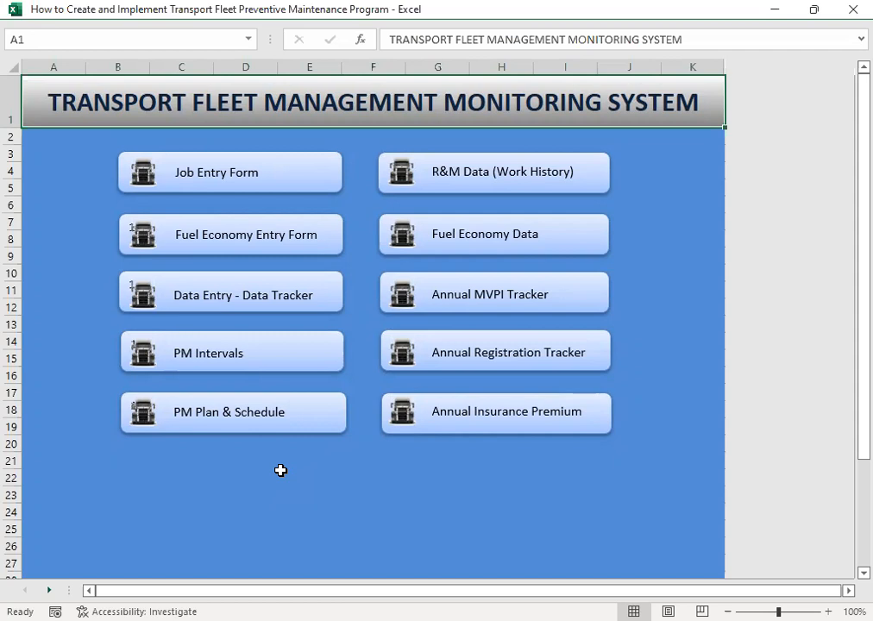
pyautogui.click(427, 187)
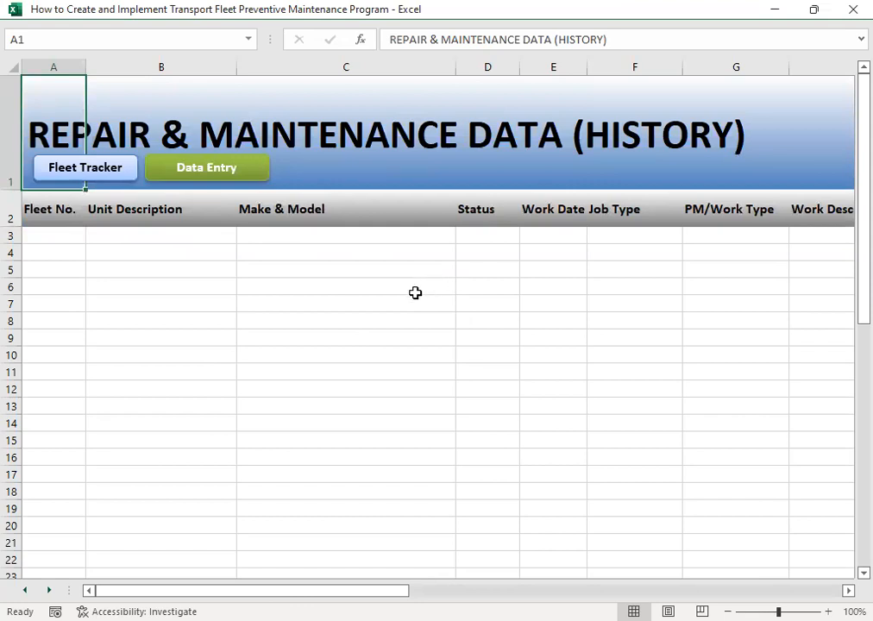
pyautogui.click(62, 237)
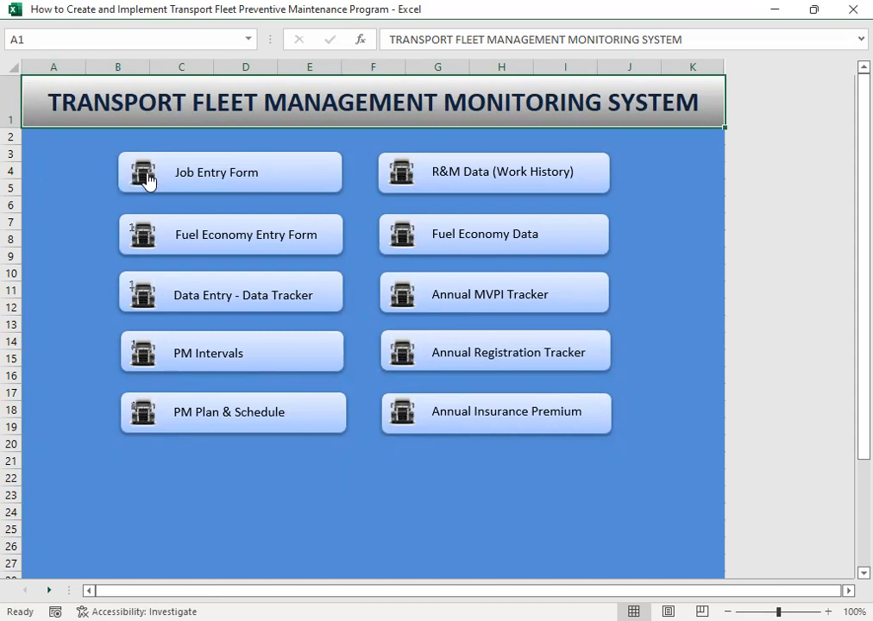
# - Open the Job Entry form, look through the fleet number choices and choose TT-01
pyautogui.click(180, 180)
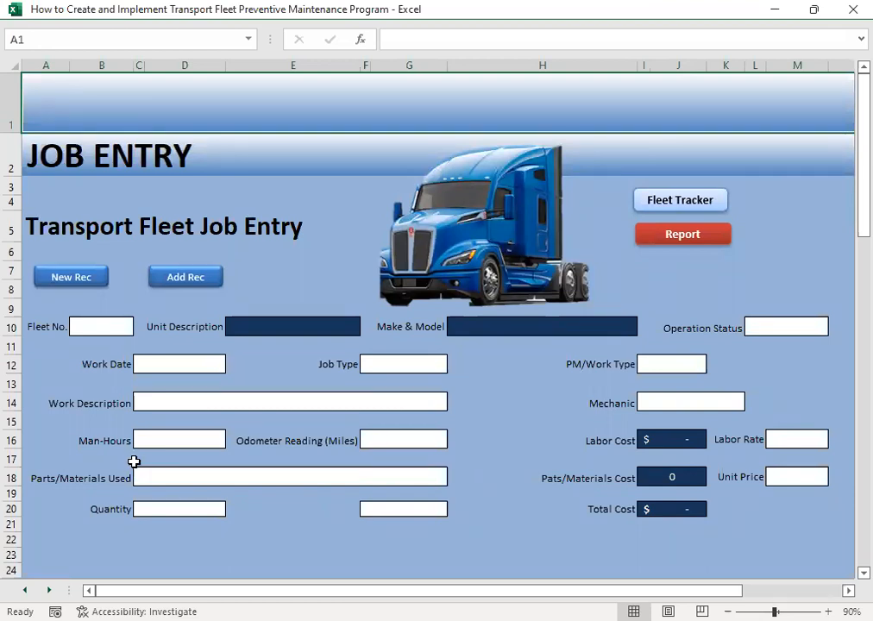
pyautogui.click(86, 330)
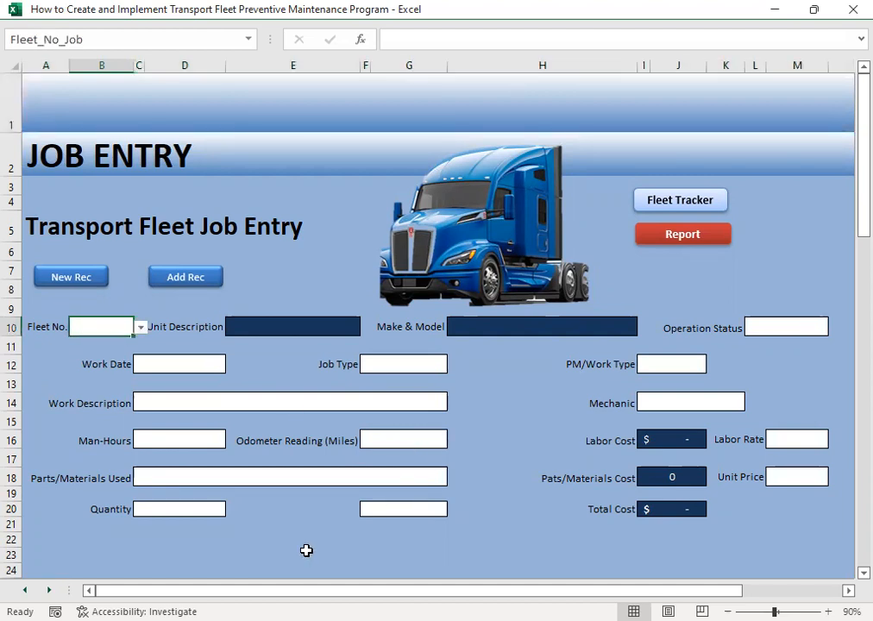
pyautogui.click(144, 328)
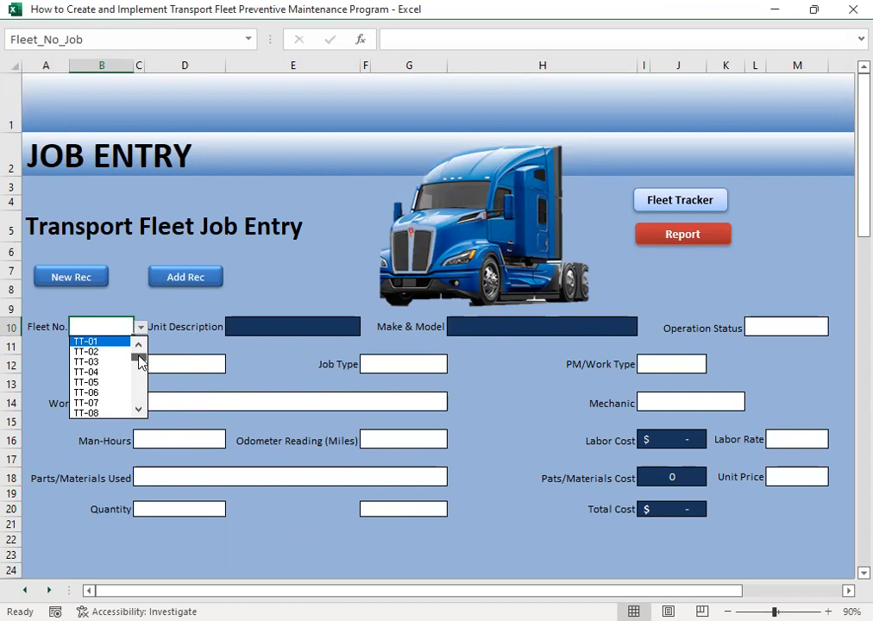
pyautogui.moveTo(141, 361); pyautogui.dragTo(136, 452)
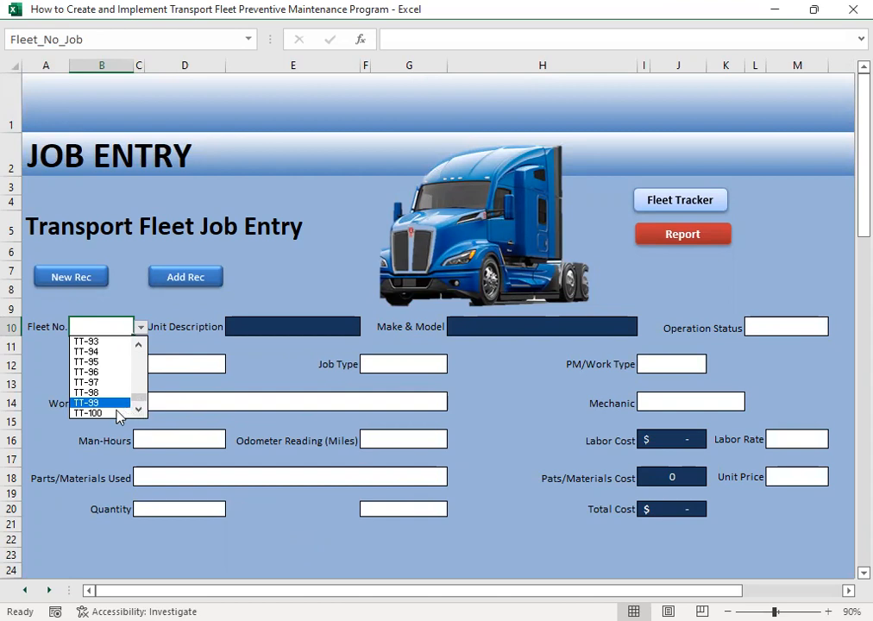
pyautogui.moveTo(138, 401); pyautogui.dragTo(139, 341)
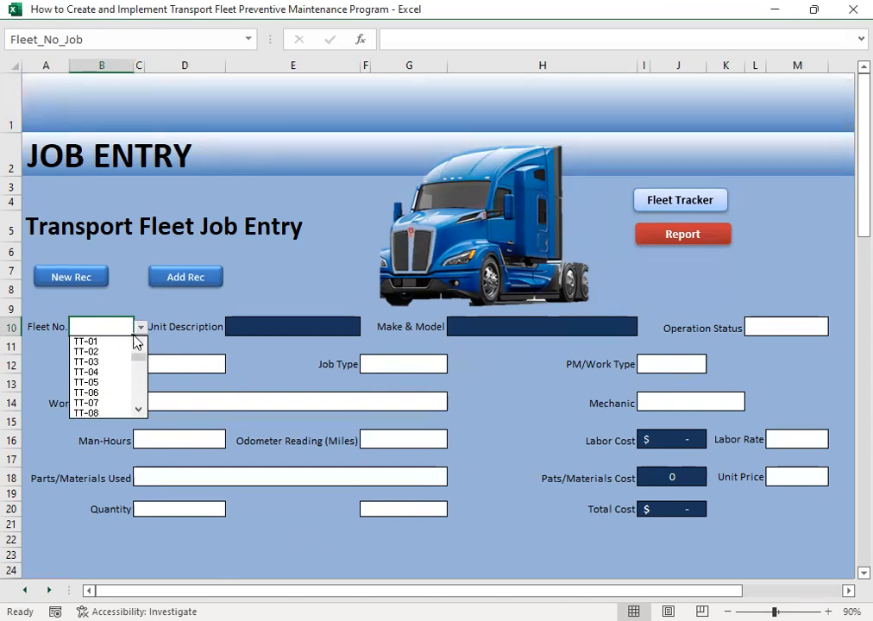
pyautogui.click(109, 341)
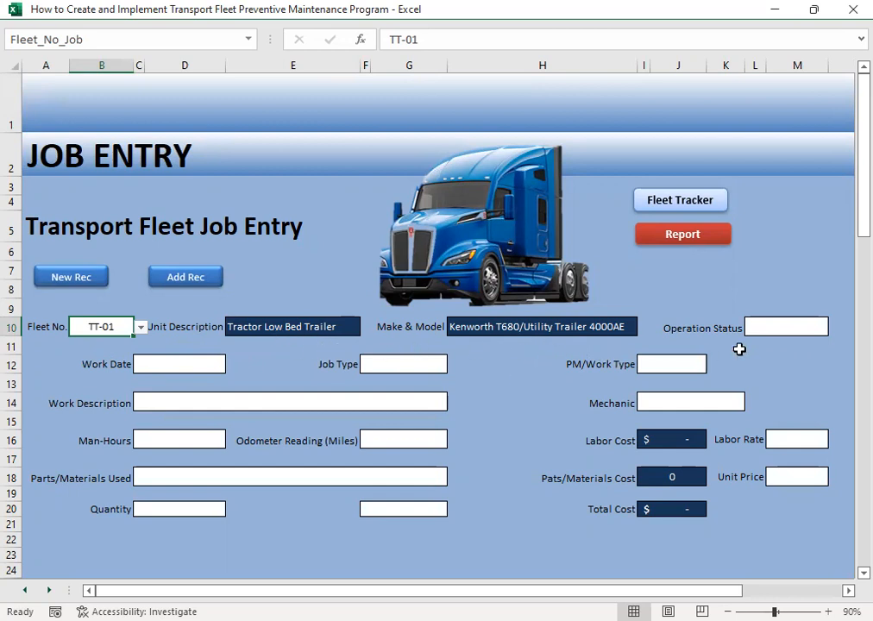
# - Try both operation status options for TT-01 and leave the status set to Active
pyautogui.click(807, 328)
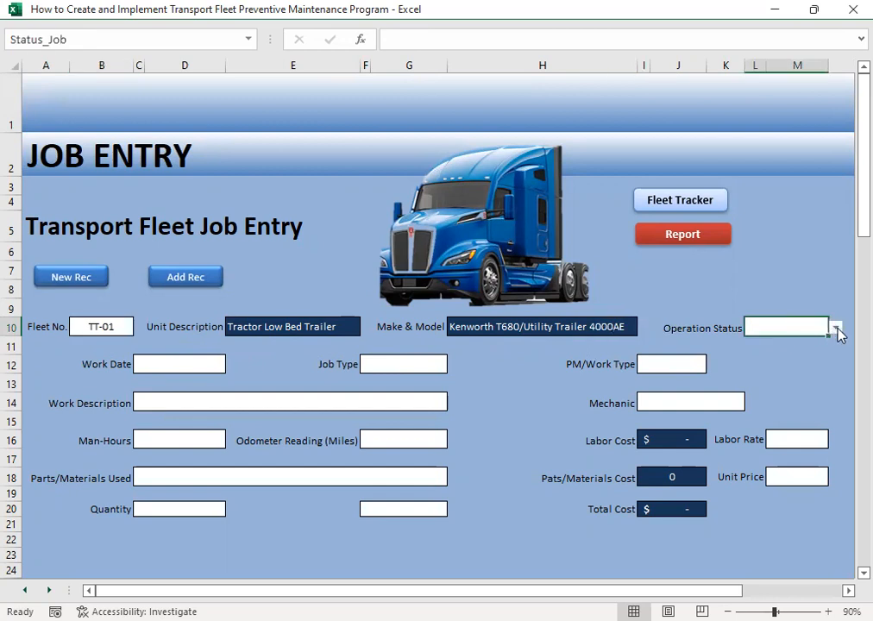
pyautogui.click(834, 329)
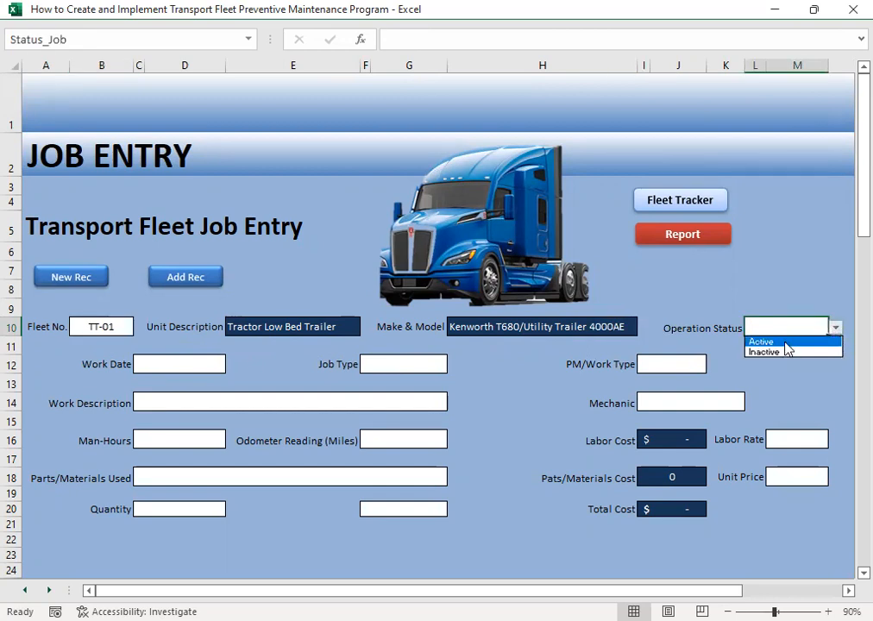
pyautogui.click(785, 344)
pyautogui.click(835, 329)
pyautogui.click(774, 352)
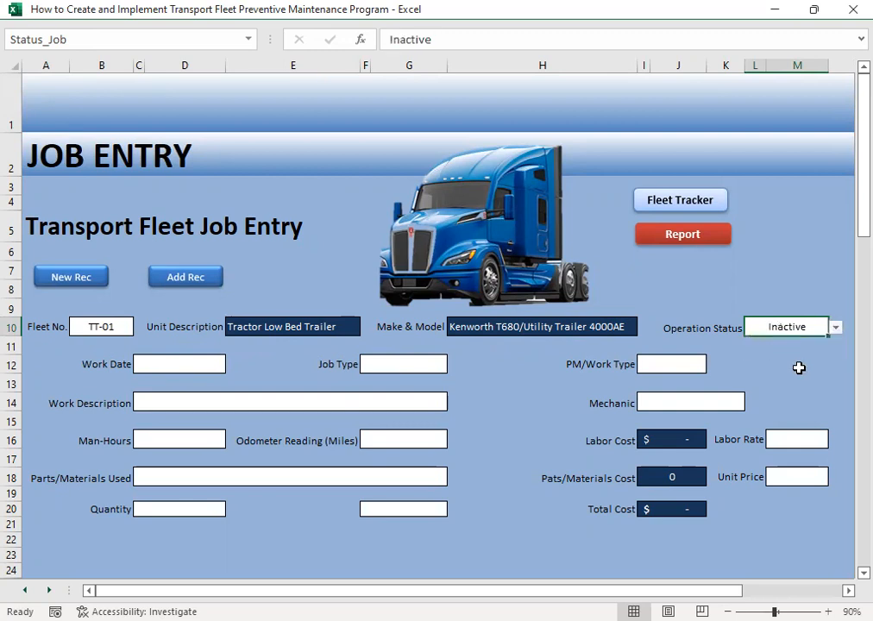
pyautogui.click(834, 329)
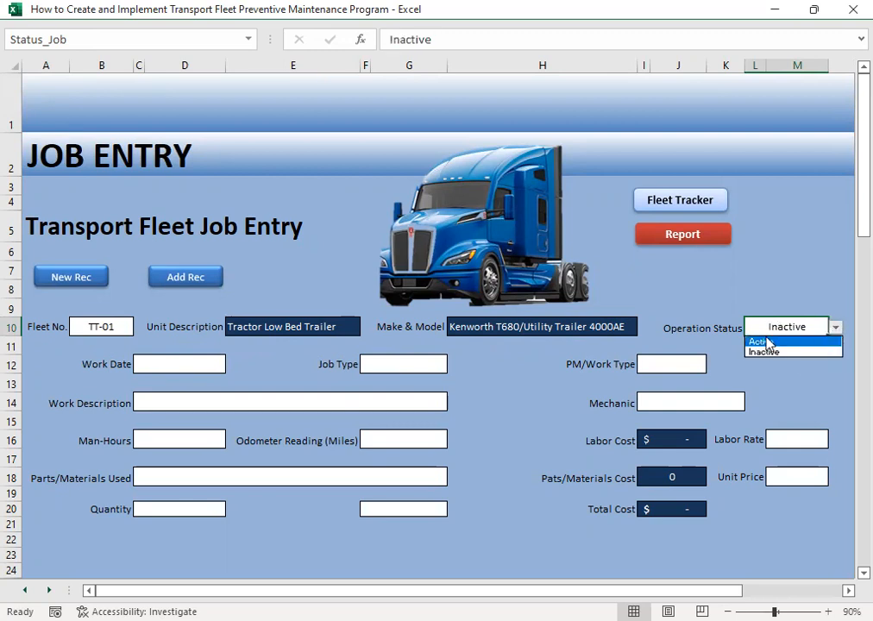
pyautogui.click(768, 344)
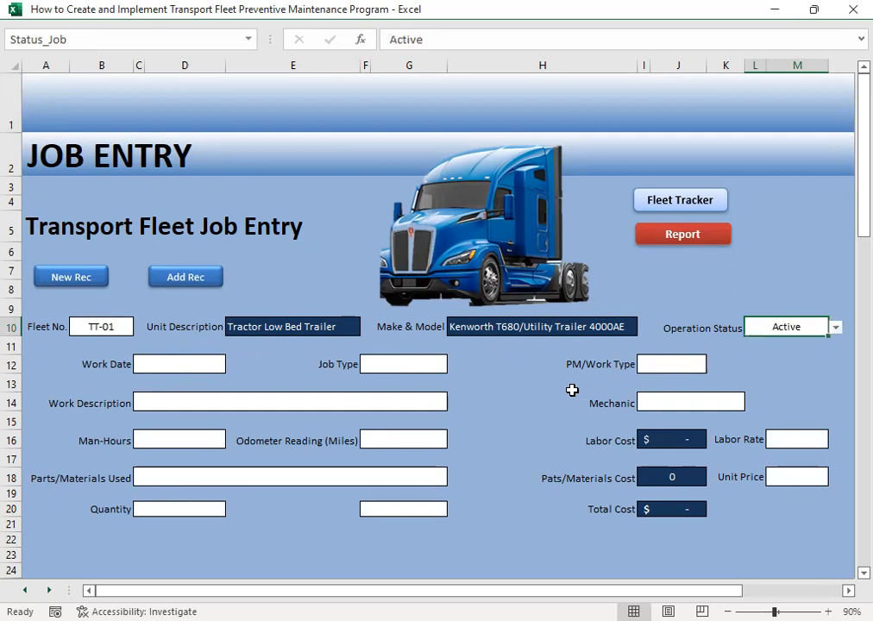
# - Enter 12/1 as the work date of the TT-01 job
pyautogui.click(177, 365)
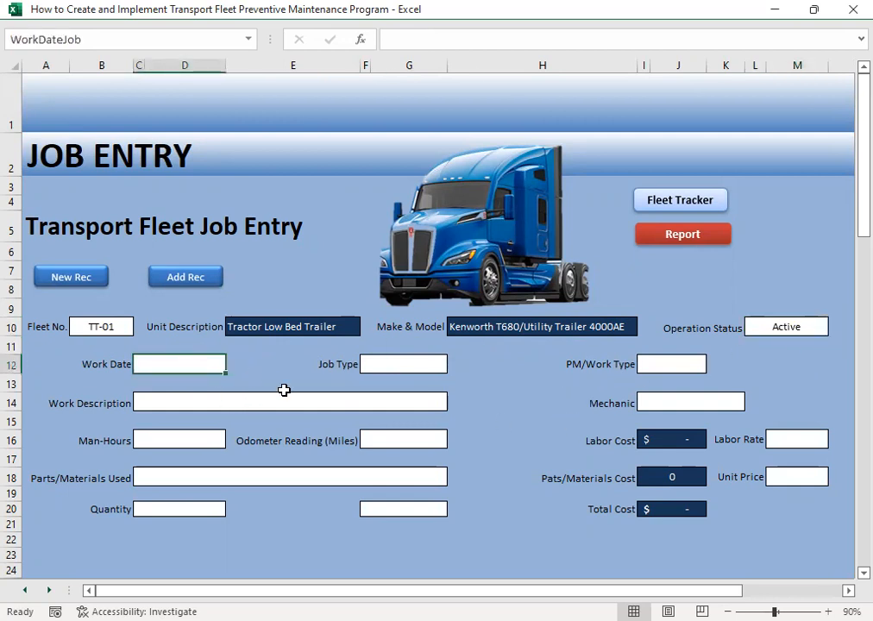
pyautogui.write('12/1')
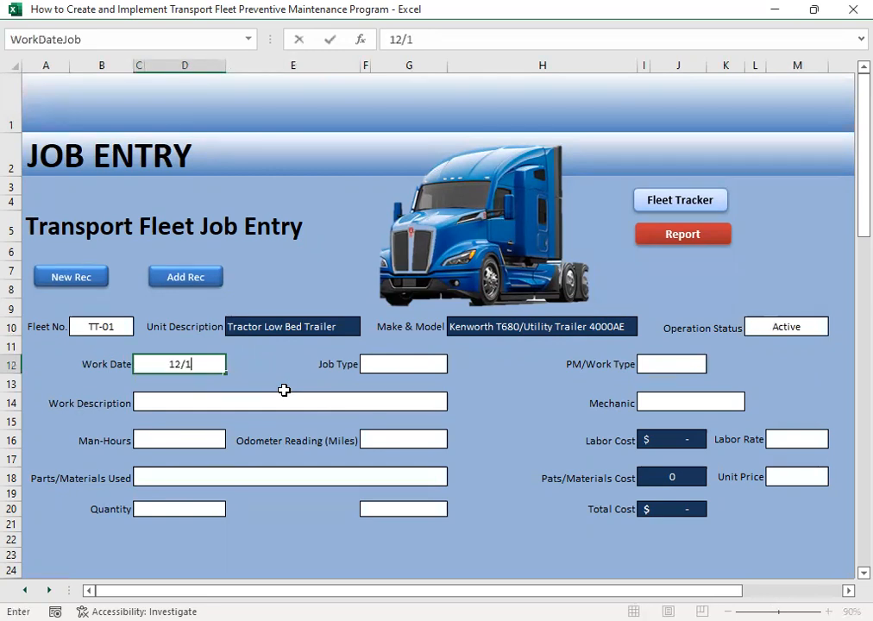
pyautogui.press('Tab')
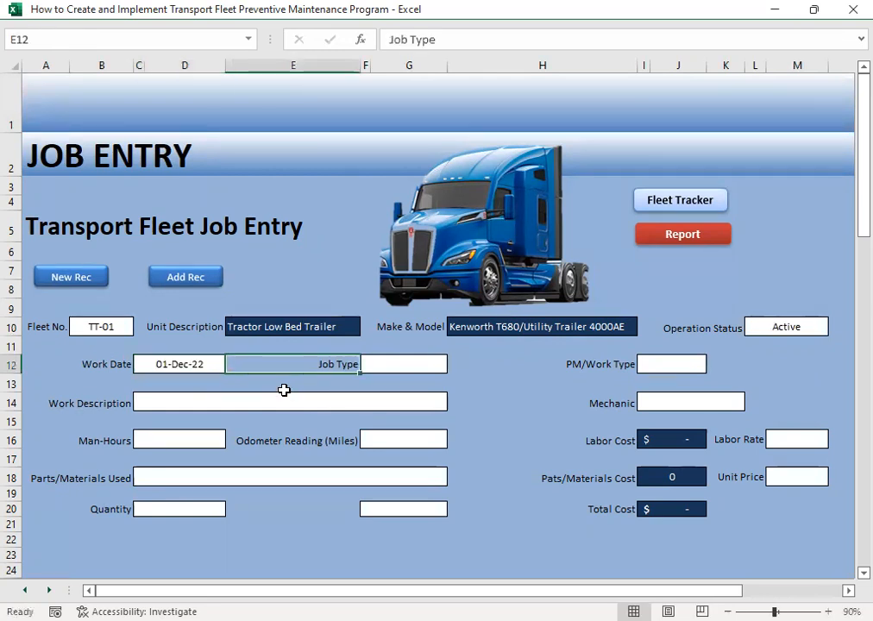
# - Open the Job Type choices for the TT-01 job
pyautogui.press('Tab')
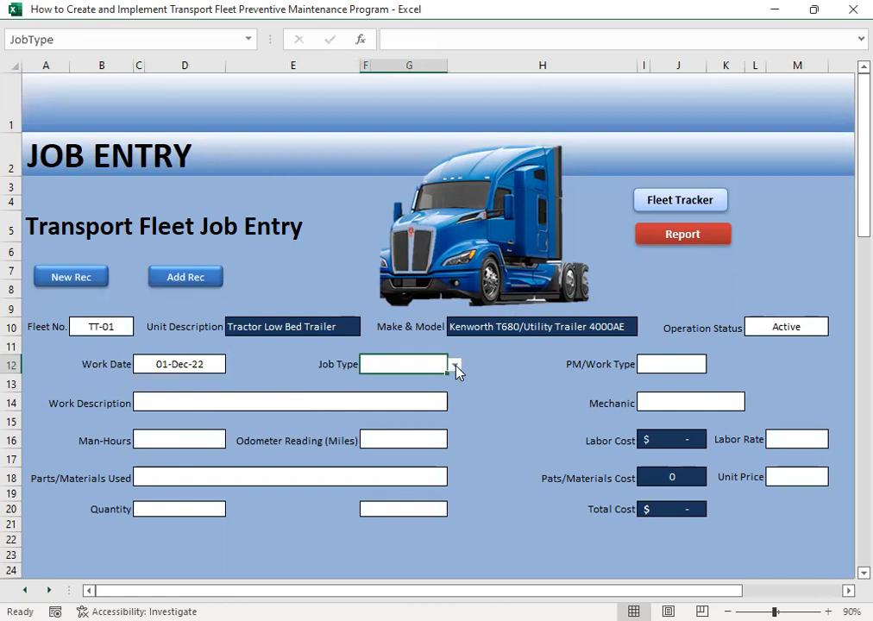
pyautogui.click(454, 365)
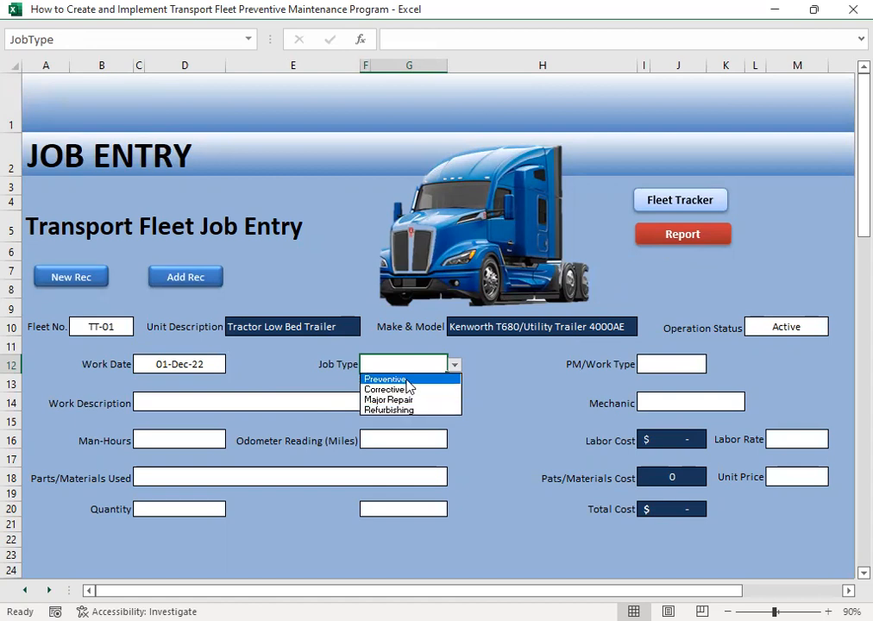
# - Set the TT-01 job type to Preventive and look through the PM/Work Type choices
pyautogui.click(408, 381)
pyautogui.click(676, 368)
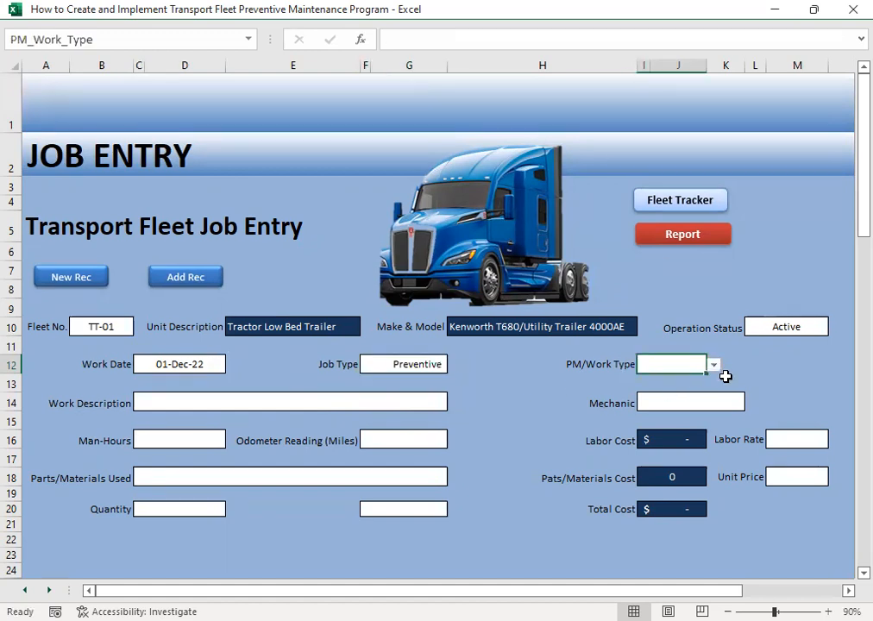
pyautogui.click(715, 368)
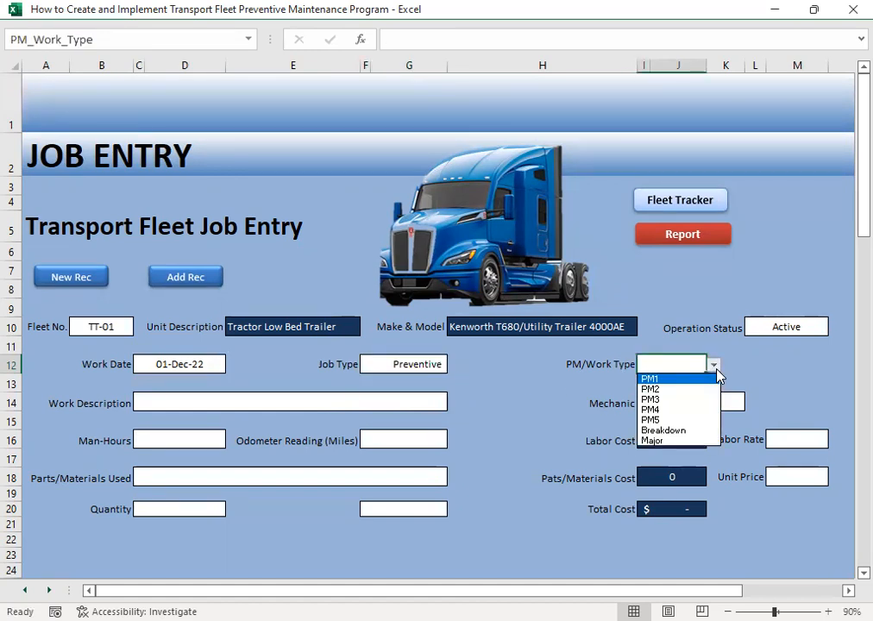
pyautogui.click(495, 391)
# - Look over the 2023 preventive maintenance schedule and the PM1 to PM5 intervals, and return to the fleet tracker menu
pyautogui.click(713, 212)
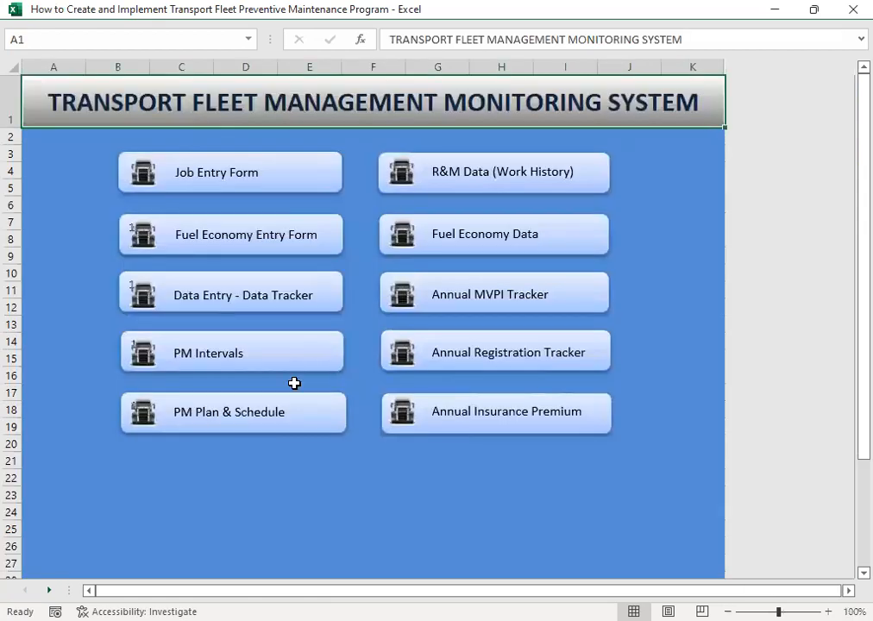
pyautogui.click(227, 417)
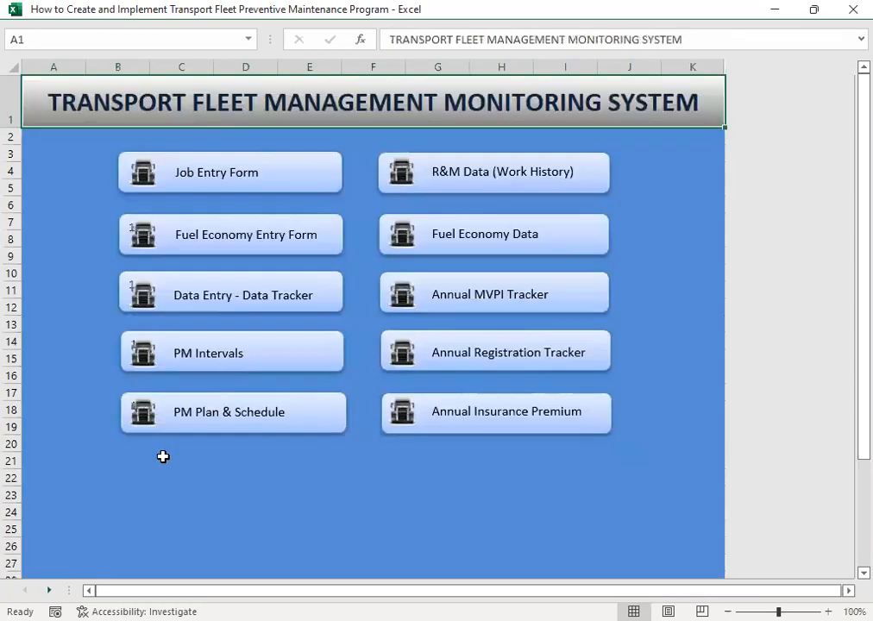
pyautogui.click(284, 167)
pyautogui.click(192, 361)
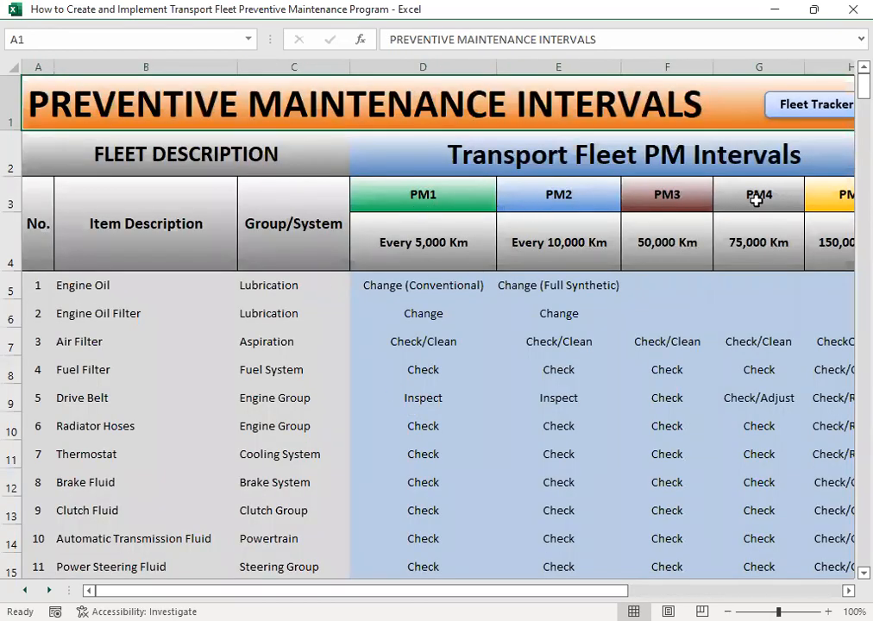
pyautogui.moveTo(574, 591); pyautogui.dragTo(682, 591)
pyautogui.click(577, 104)
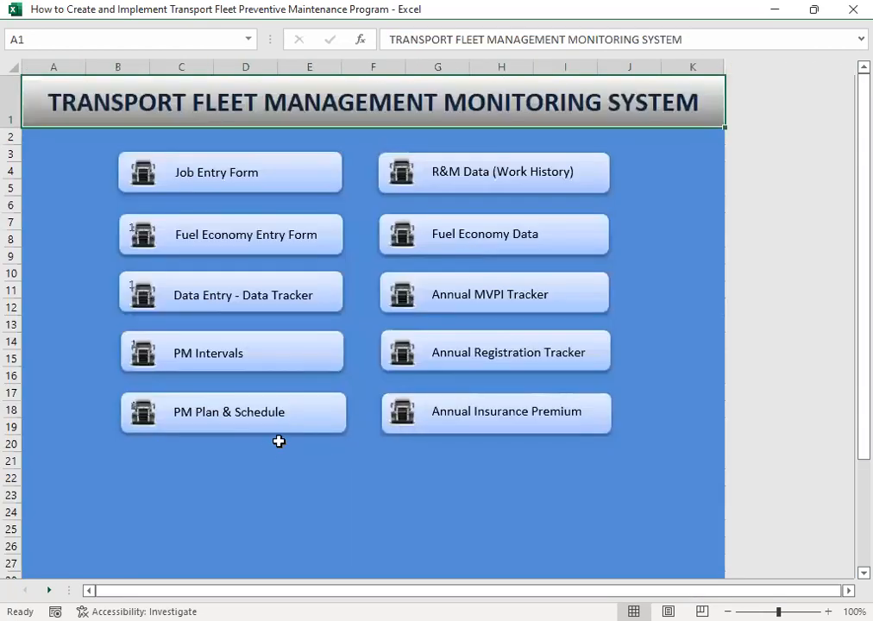
# - Reopen the Job Entry form and set the PM/Work Type of the TT-01 job to PM1
pyautogui.click(234, 172)
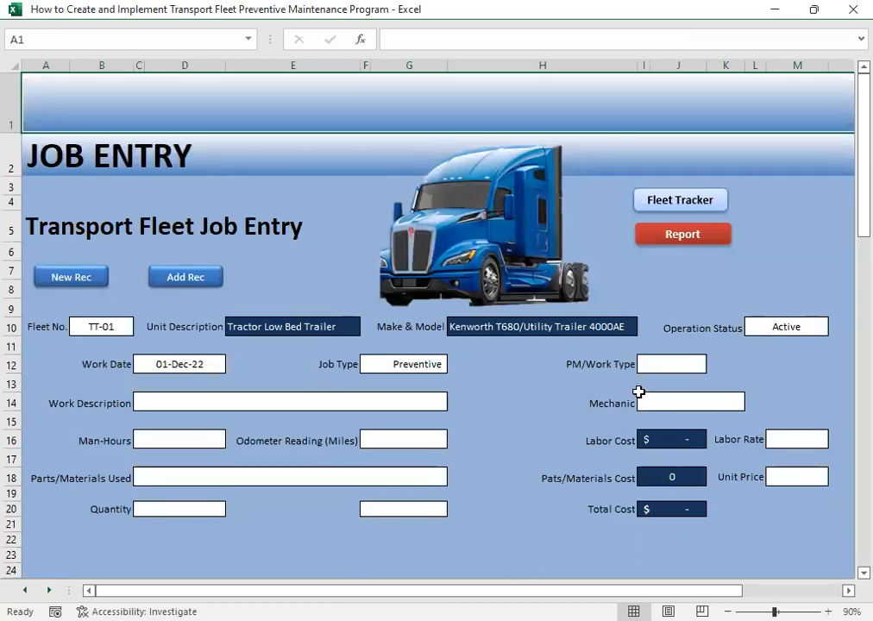
pyautogui.click(659, 363)
pyautogui.click(715, 366)
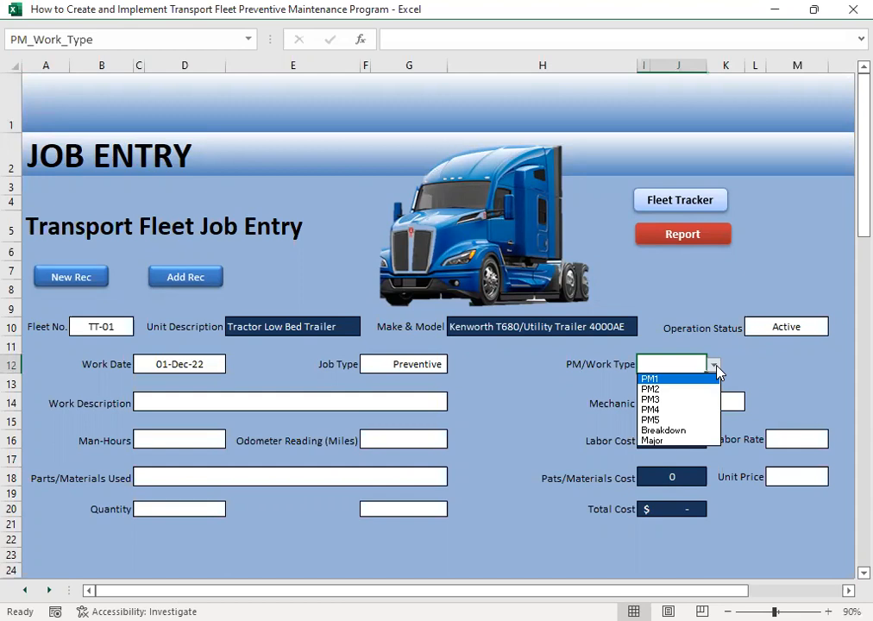
pyautogui.click(660, 378)
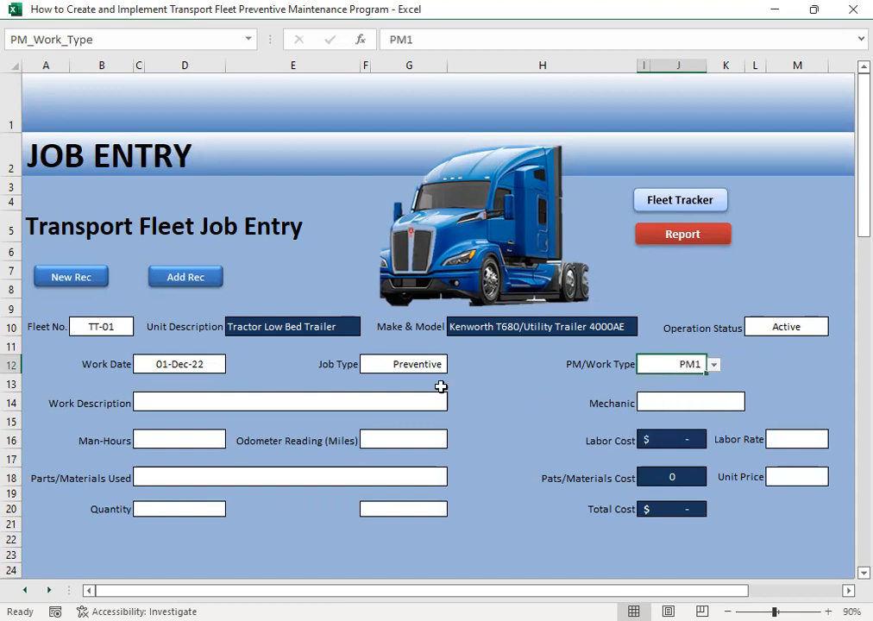
# - Set the work description to Change Engine Oil and assign the first mechanic in the list to the job
pyautogui.click(220, 404)
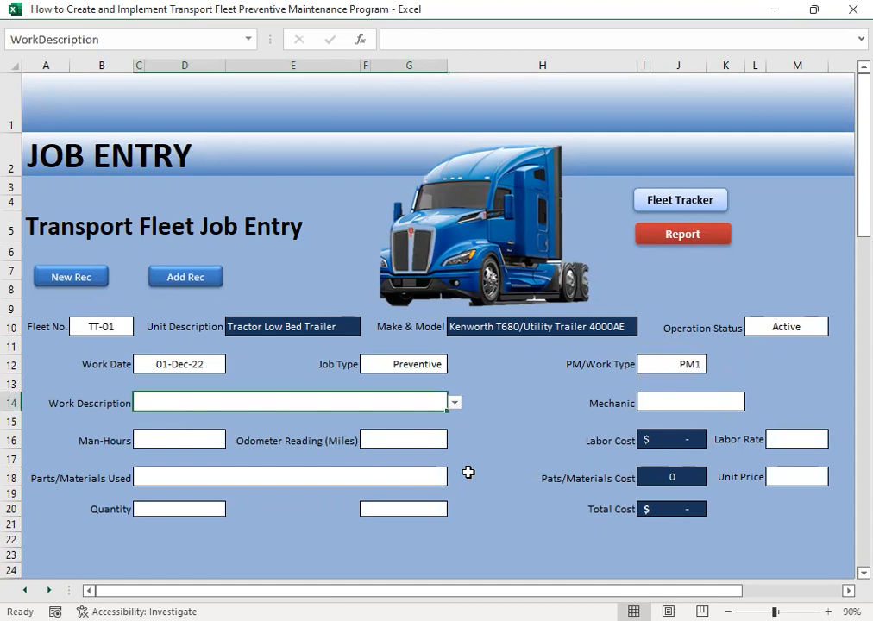
pyautogui.click(455, 403)
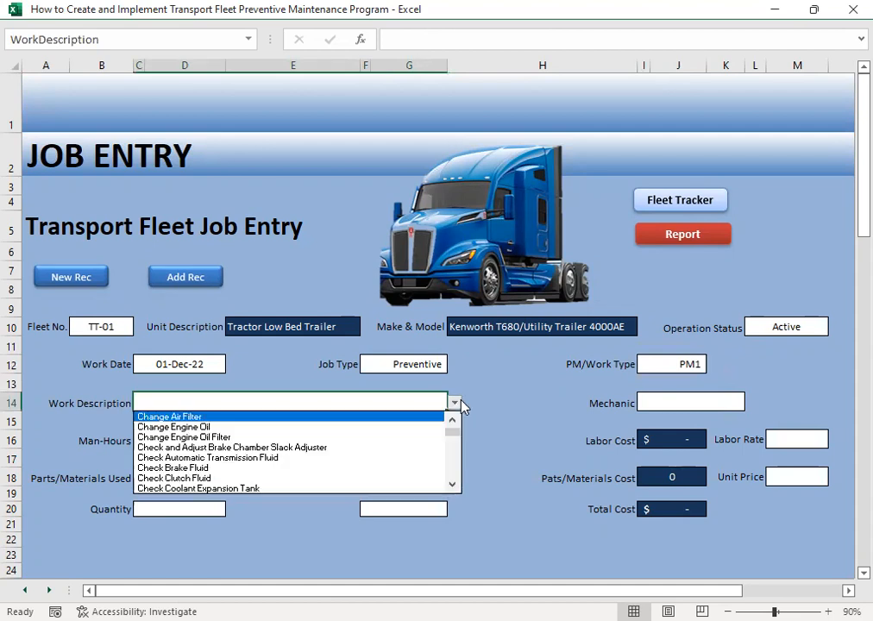
pyautogui.click(207, 427)
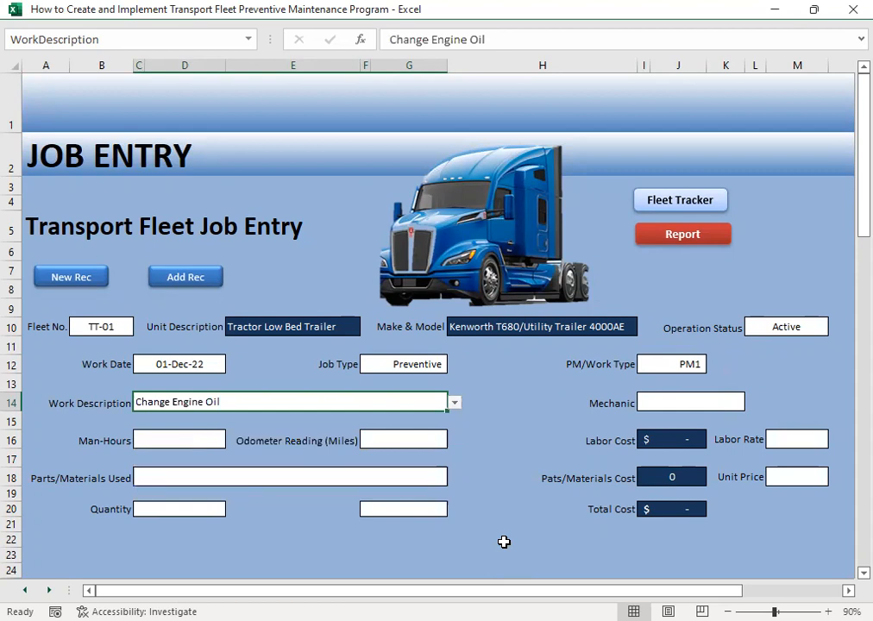
pyautogui.click(662, 405)
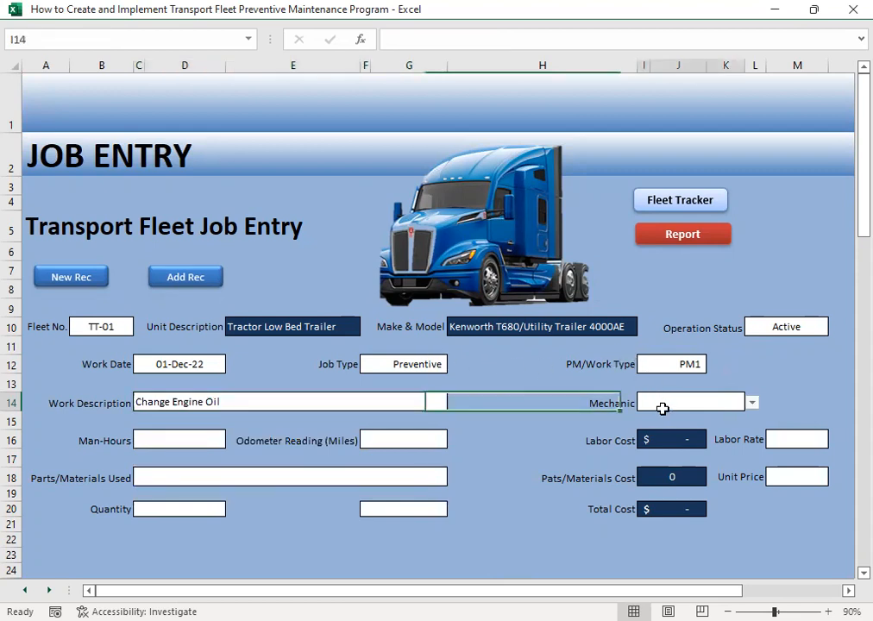
pyautogui.click(752, 404)
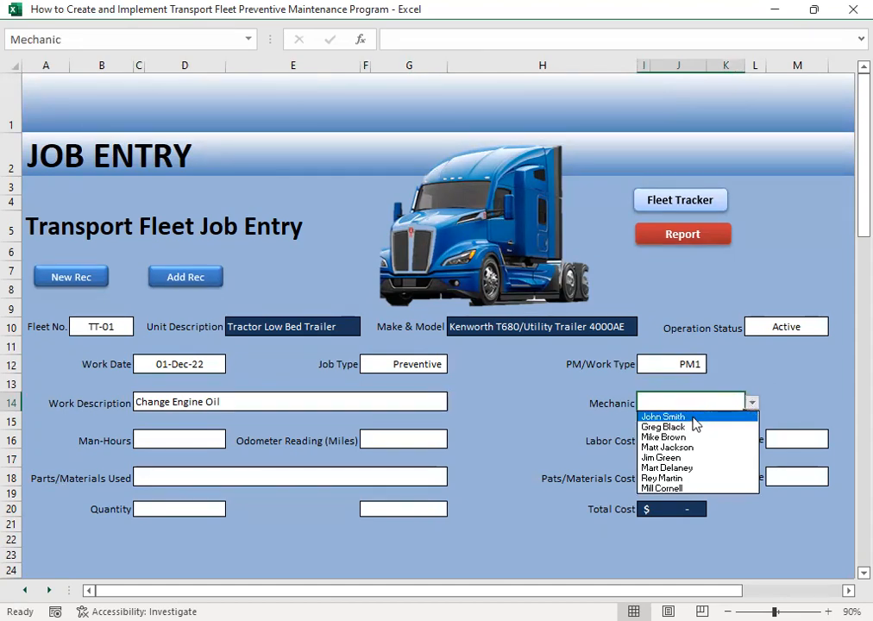
pyautogui.click(693, 418)
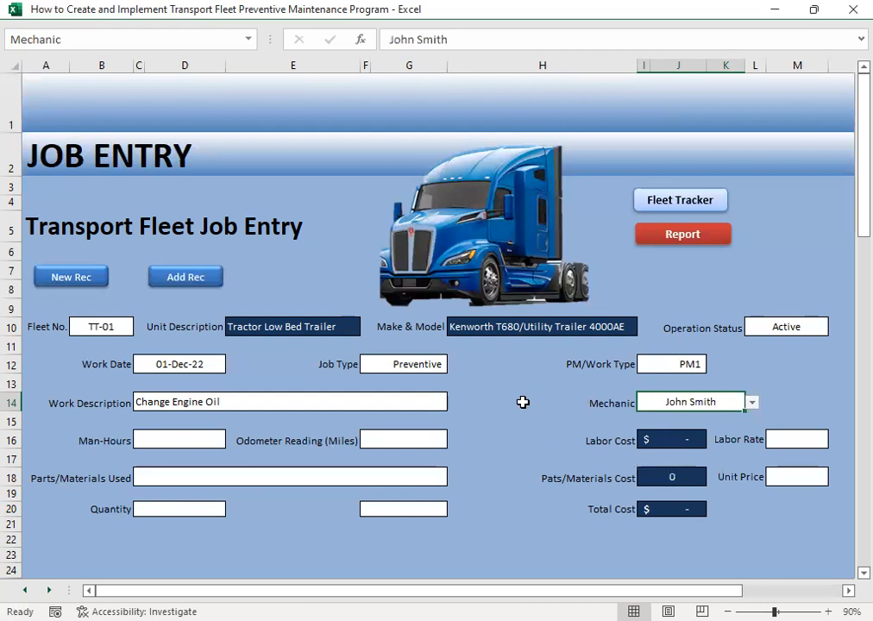
# - Enter 0.25 man-hours and an odometer reading of 25000 miles for the TT-01 job
pyautogui.click(168, 439)
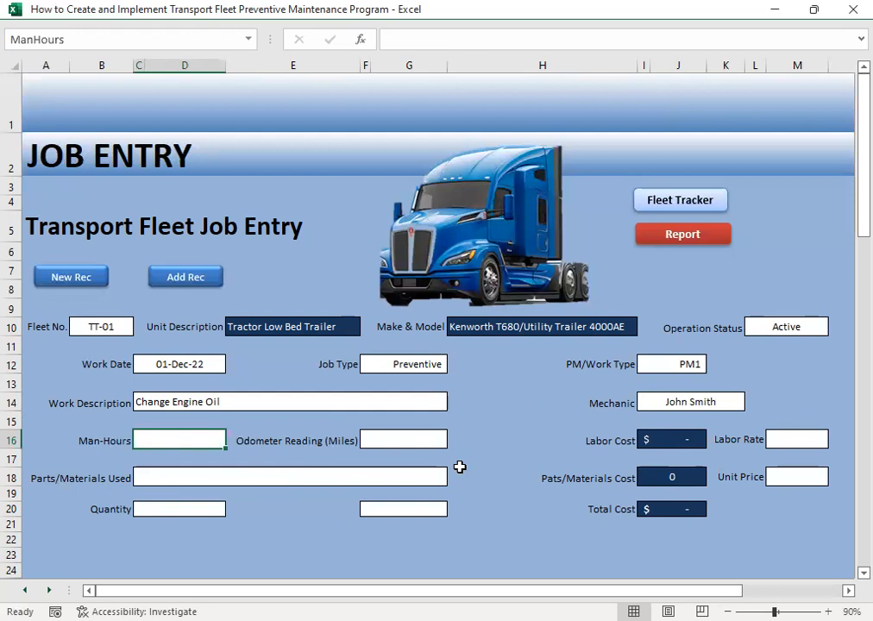
pyautogui.write('.25')
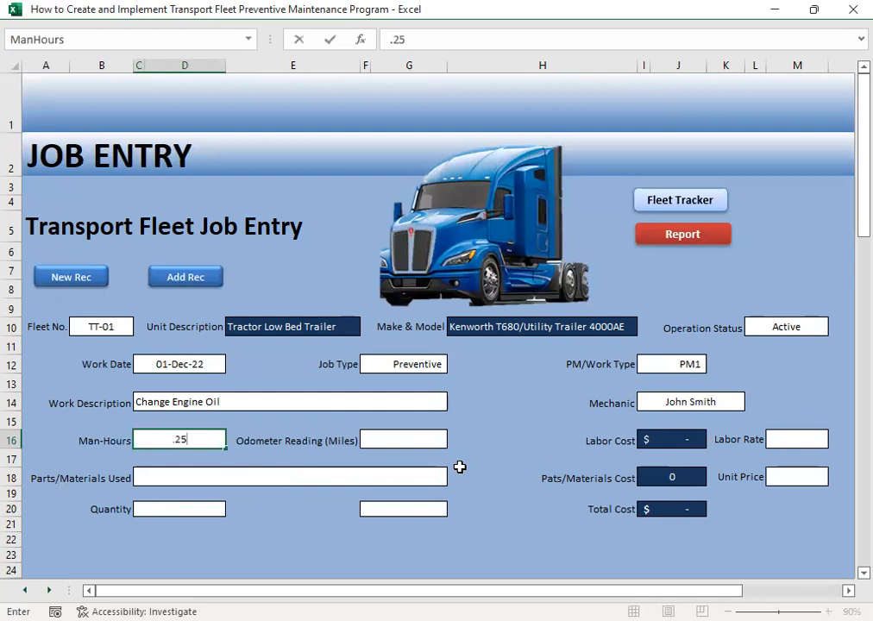
pyautogui.press('Tab')
pyautogui.hotkey('shift', 'Tab')
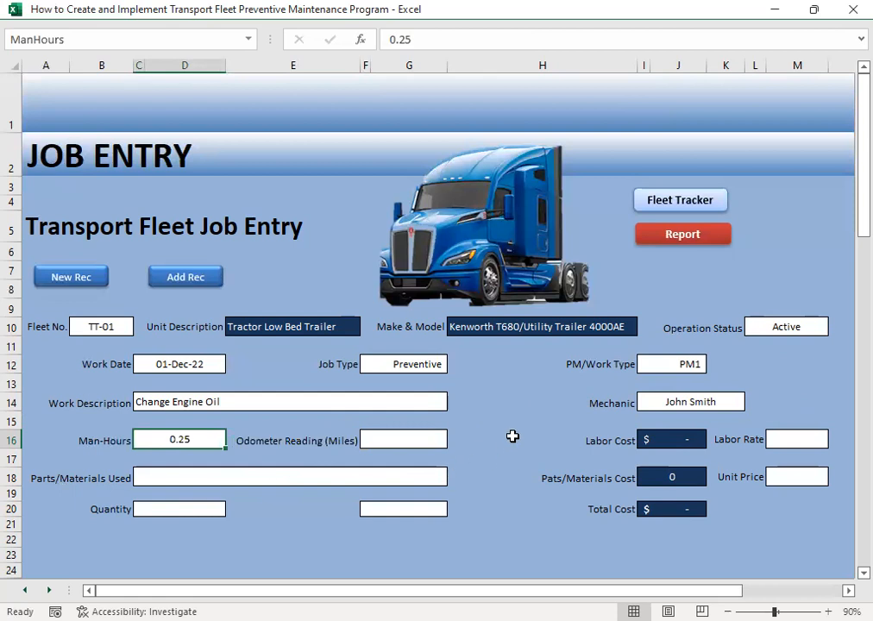
pyautogui.click(379, 440)
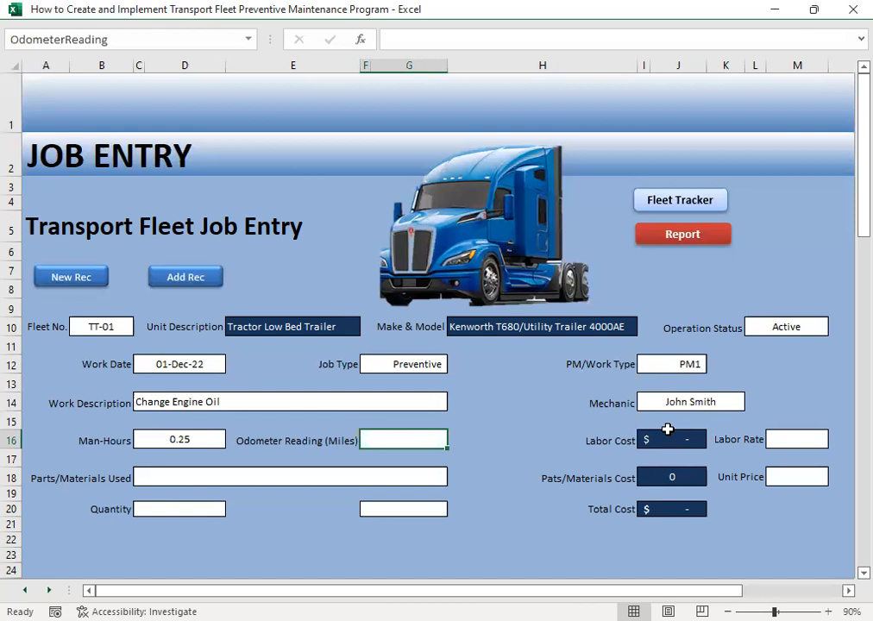
pyautogui.write('25000')
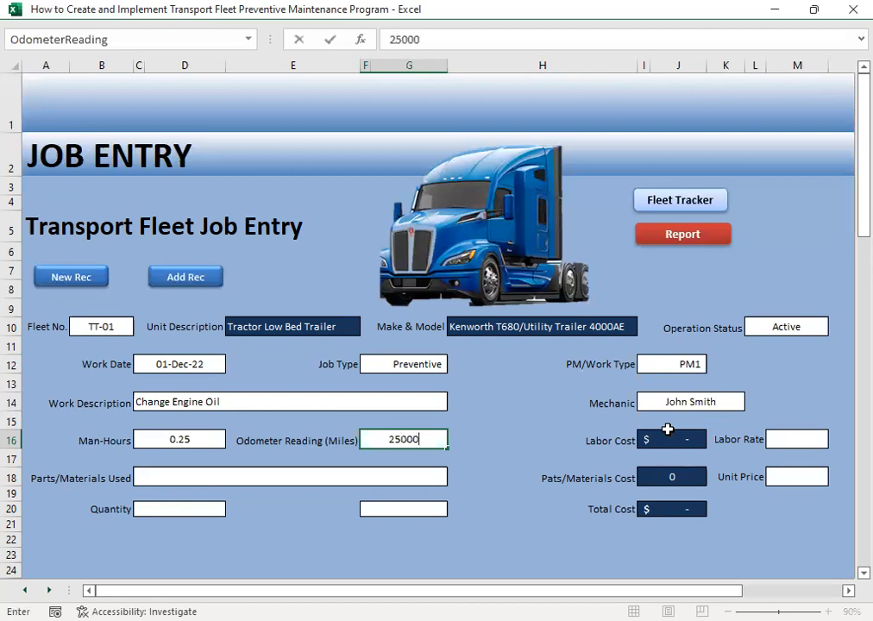
pyautogui.press('Tab')
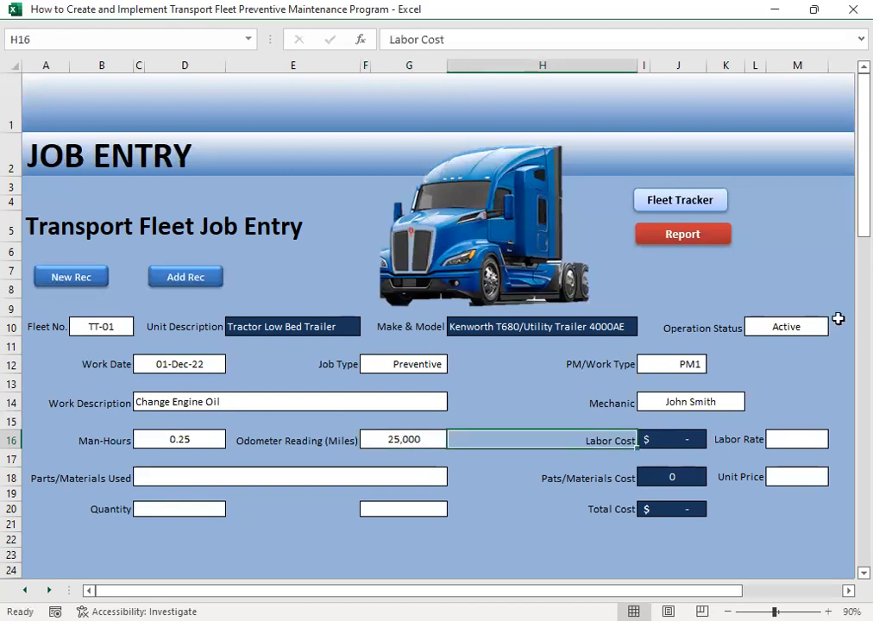
# - Enter a labor rate of 20.24 for the job and check the man-hours entry behind the labor cost
pyautogui.click(797, 434)
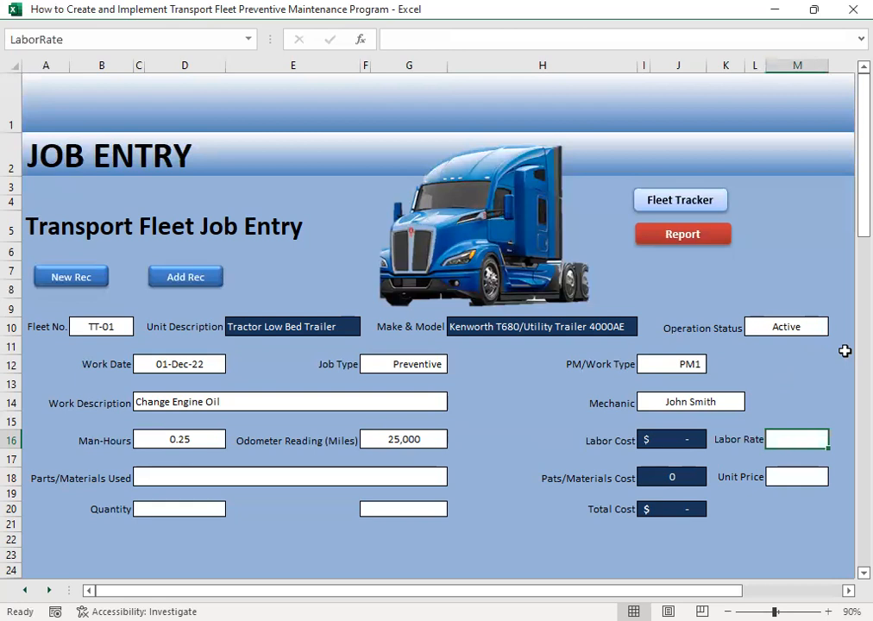
pyautogui.write('20')
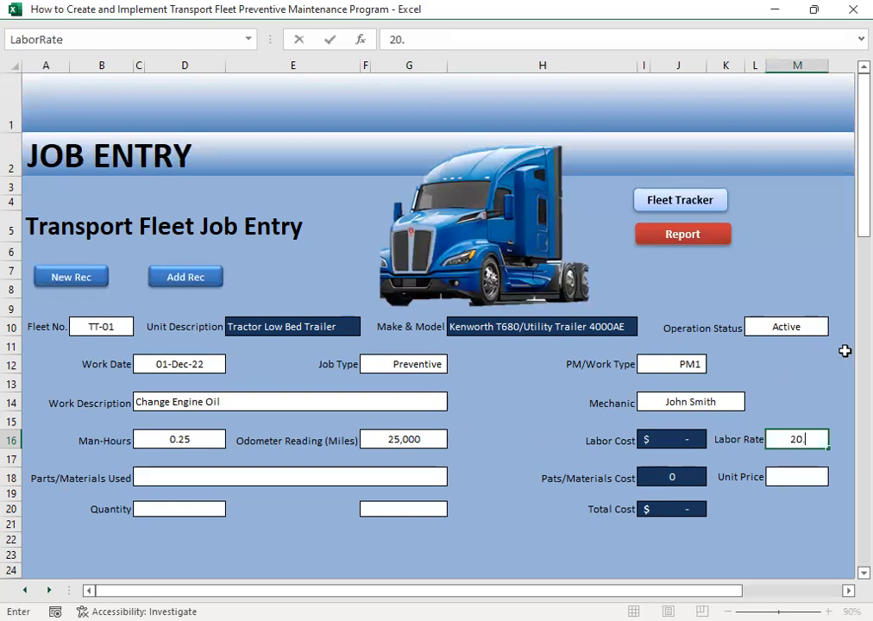
pyautogui.write('.24')
pyautogui.press('Return')
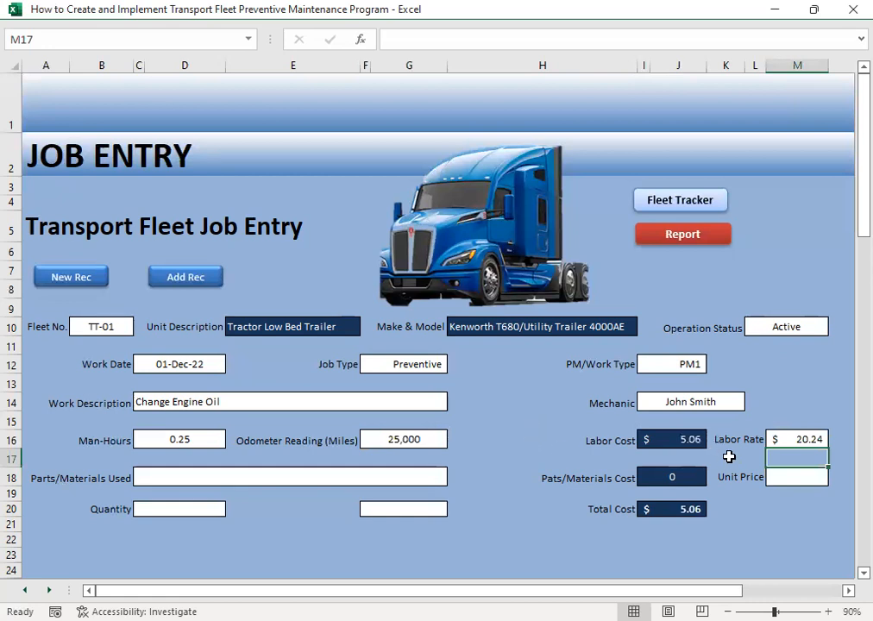
pyautogui.click(185, 440)
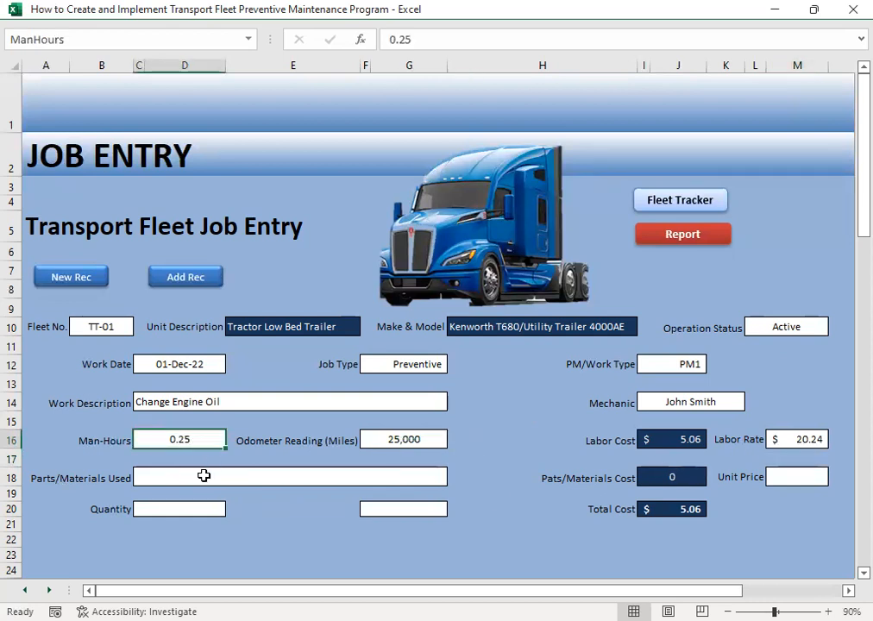
# - Choose Engine Oil Full Synthetic 20W40 as the parts/materials used for the TT-01 job
pyautogui.click(183, 475)
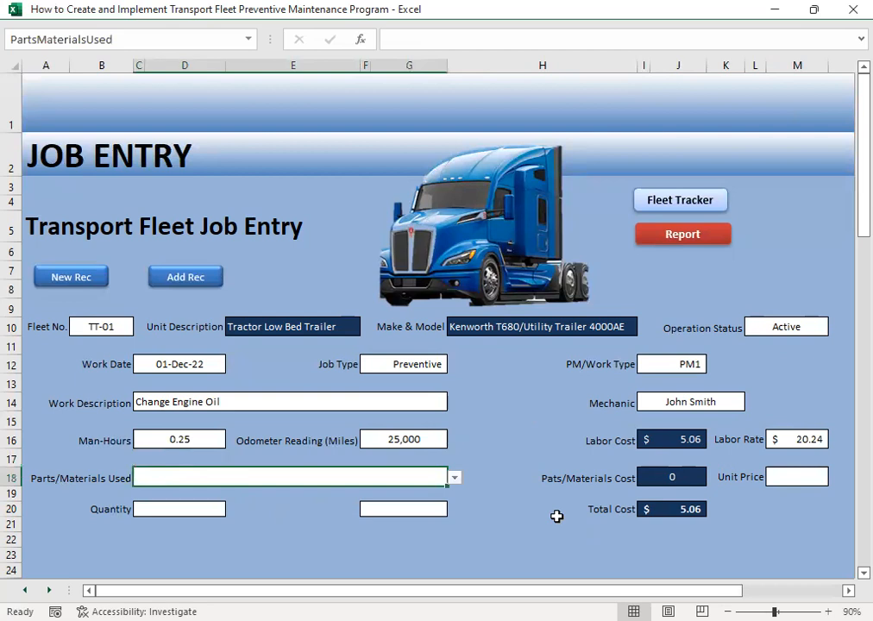
pyautogui.click(455, 479)
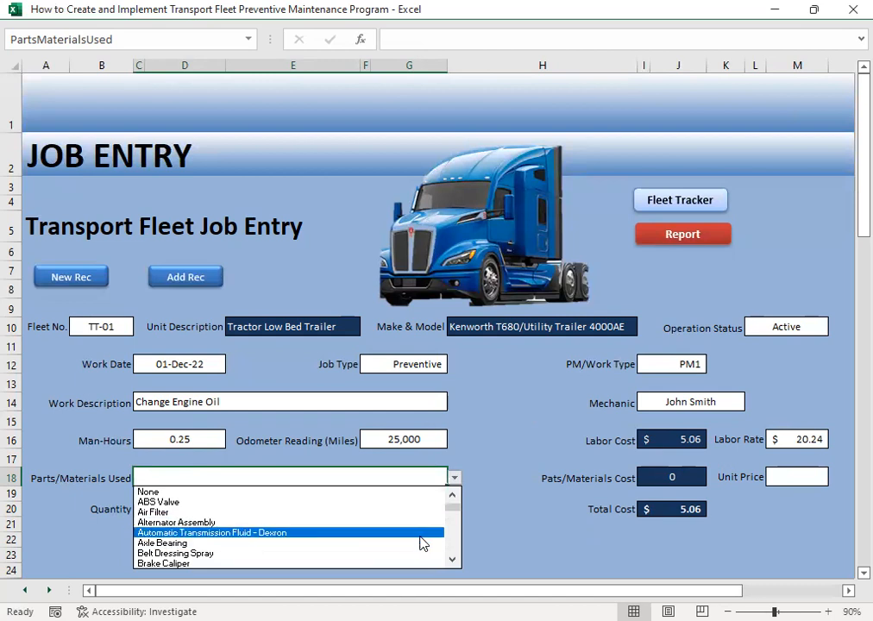
pyautogui.click(453, 562)
pyautogui.click(453, 562)
pyautogui.click(453, 561)
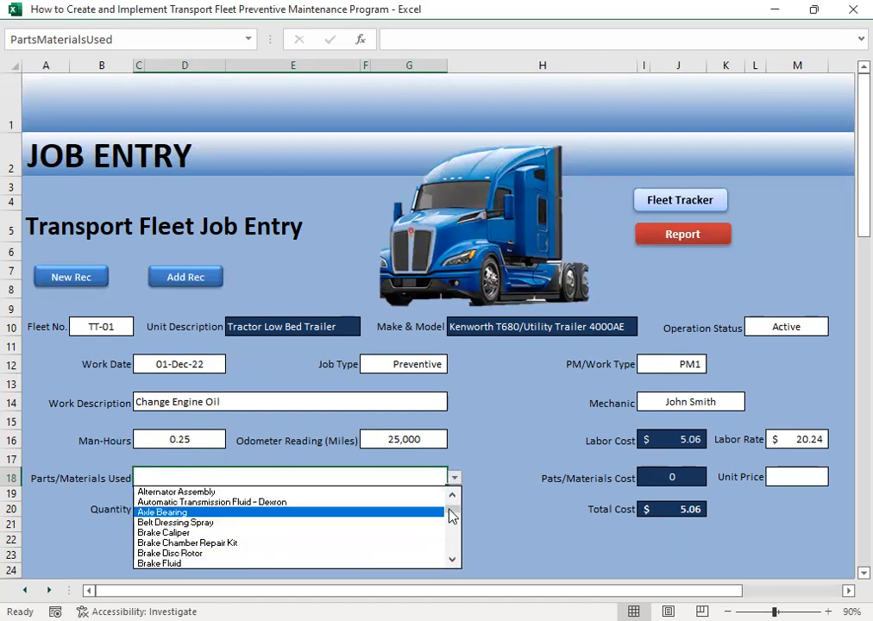
pyautogui.scroll(1, 451, 509)
pyautogui.moveTo(451, 562); pyautogui.dragTo(450, 560)
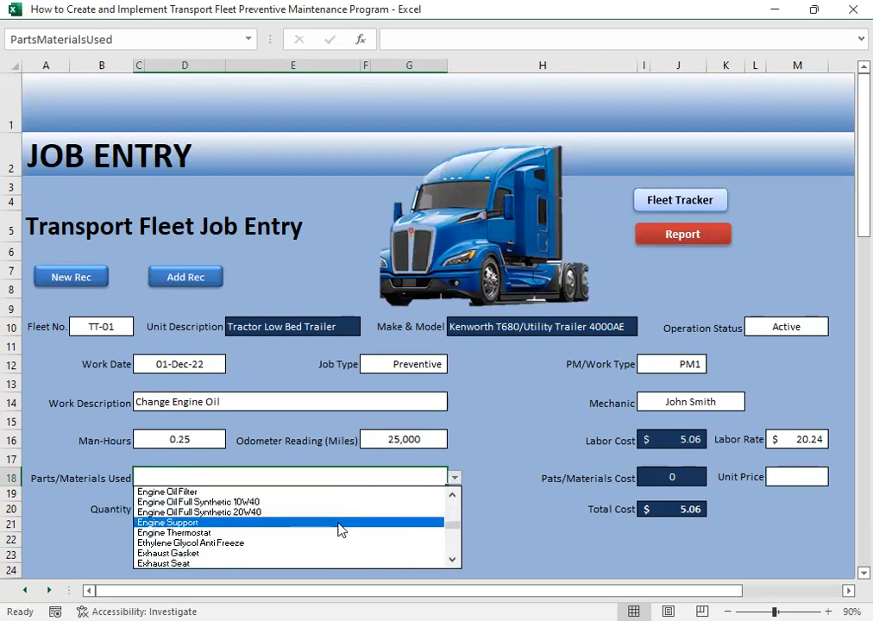
pyautogui.click(269, 513)
pyautogui.click(502, 522)
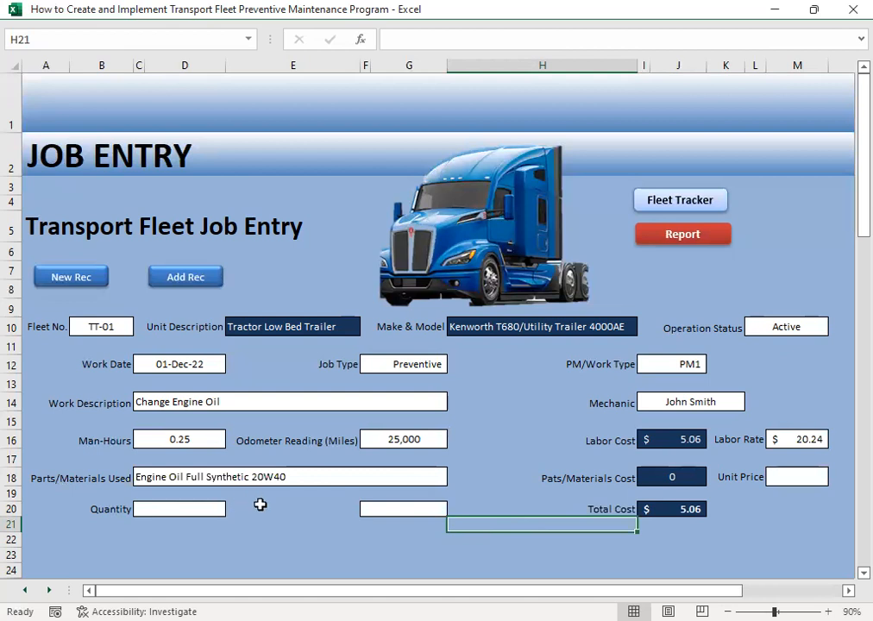
# - Check the engine oil requirements for PM1 and PM2 in the PM intervals sheet and return to the fleet tracker menu
pyautogui.click(650, 198)
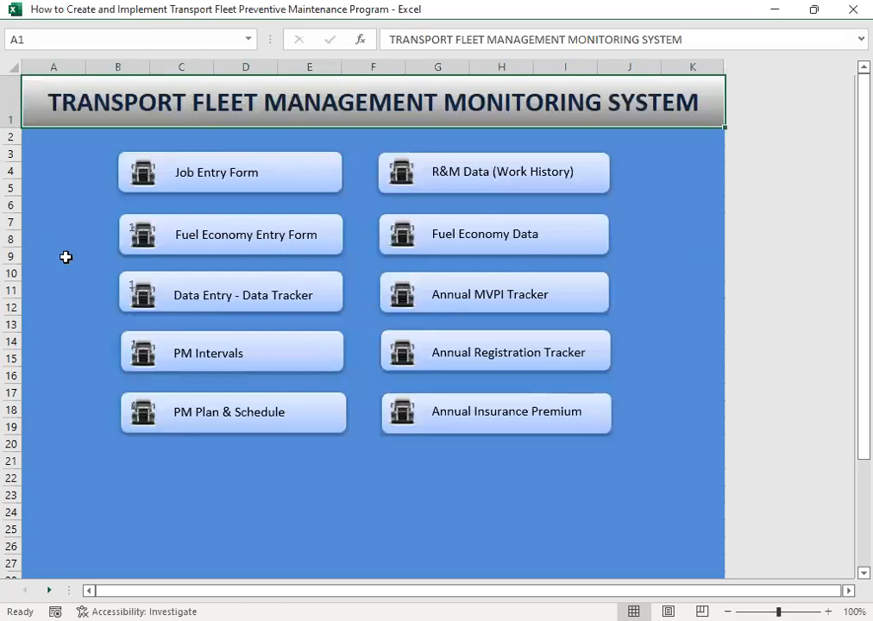
pyautogui.click(242, 371)
pyautogui.click(97, 284)
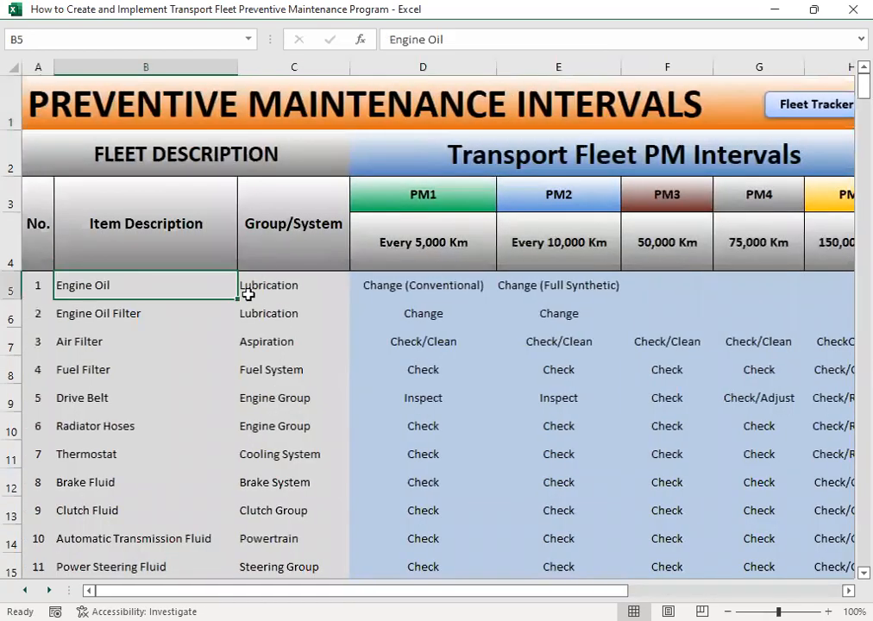
pyautogui.click(405, 291)
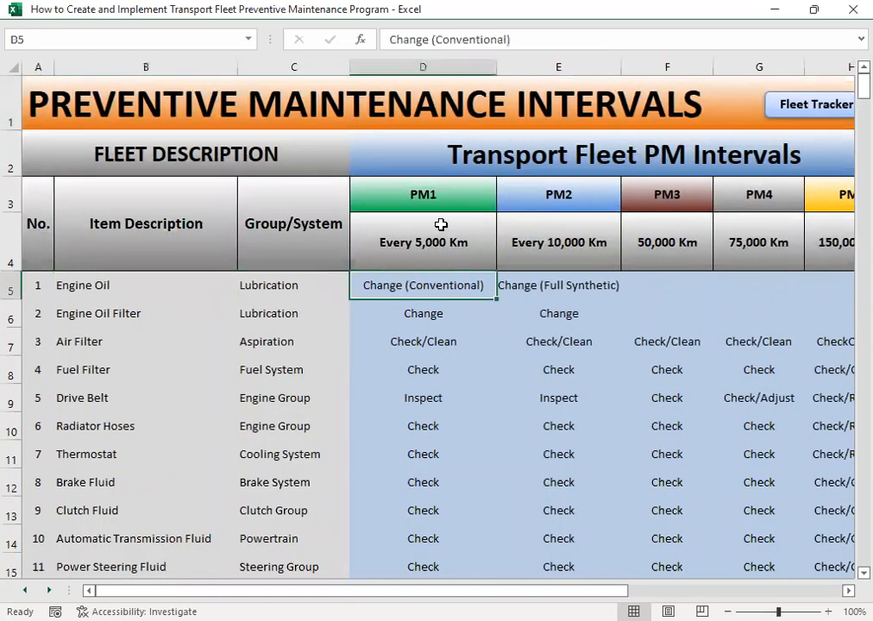
pyautogui.click(542, 290)
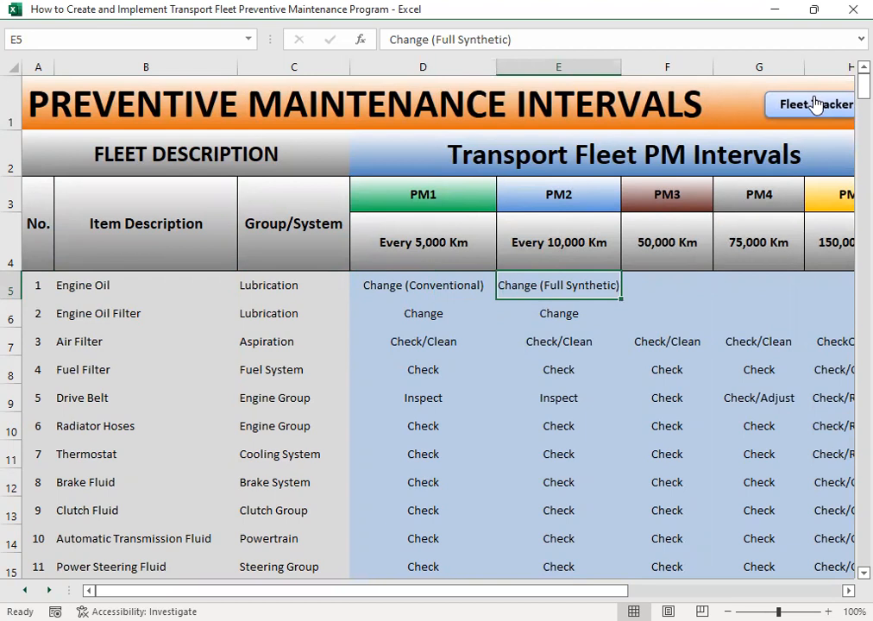
pyautogui.click(815, 104)
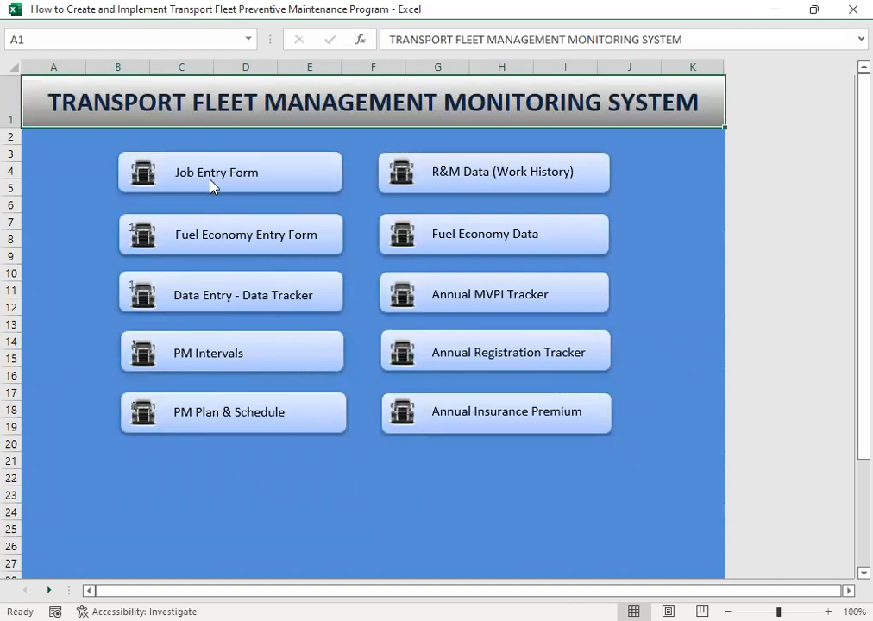
# - Return to the job entry form, enter a unit price of 24.56, and check the labor rate and labor cost
pyautogui.click(267, 187)
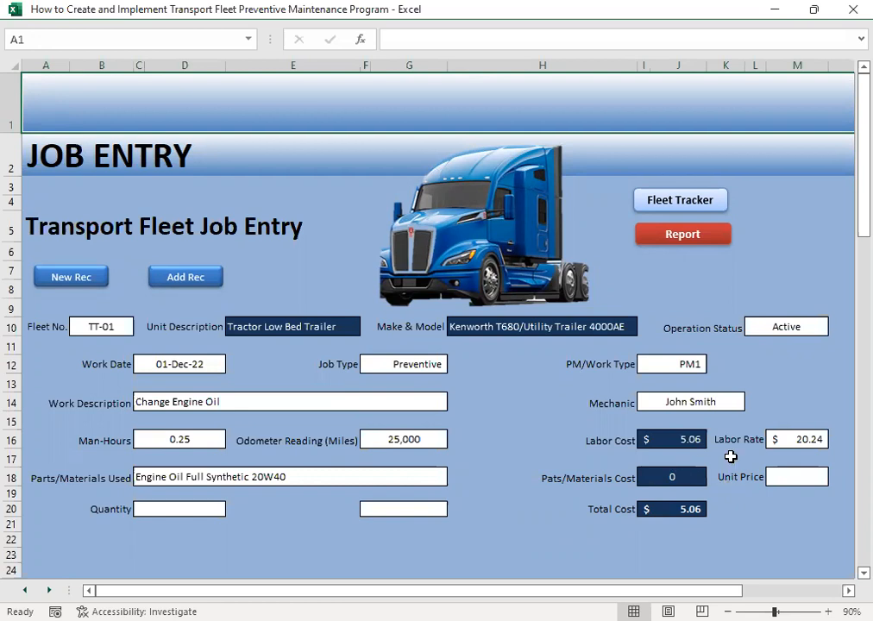
pyautogui.click(782, 474)
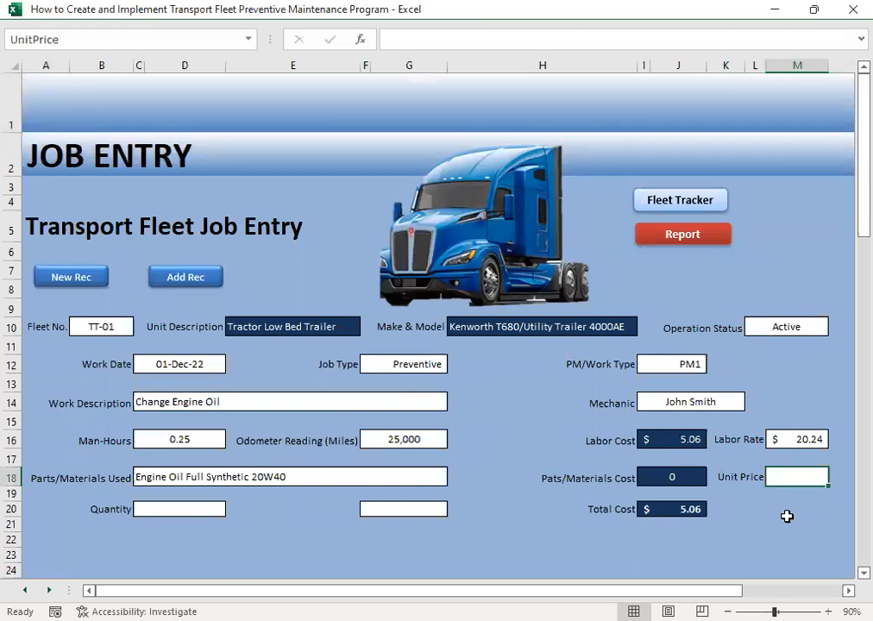
pyautogui.write('24.53')
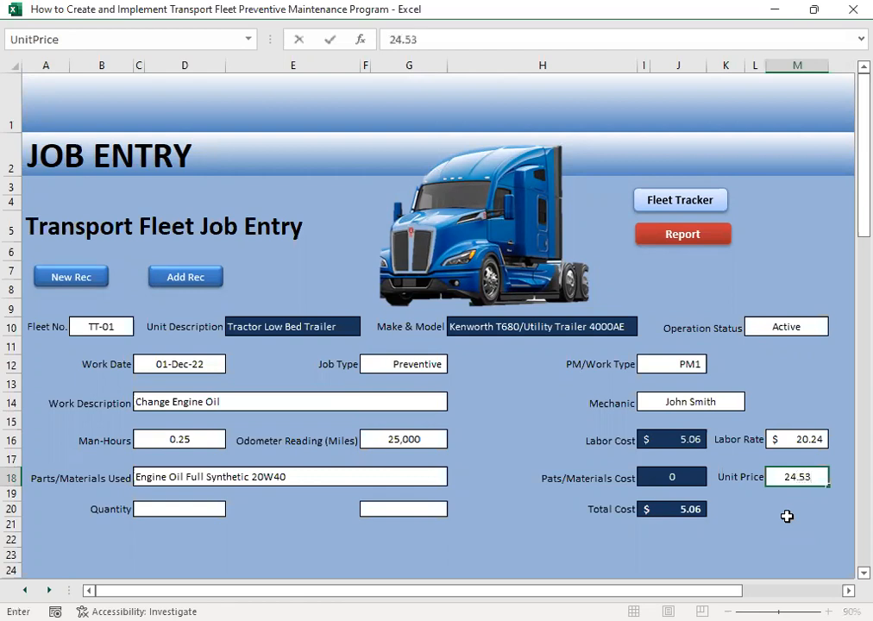
pyautogui.press('Return')
pyautogui.press('Up')
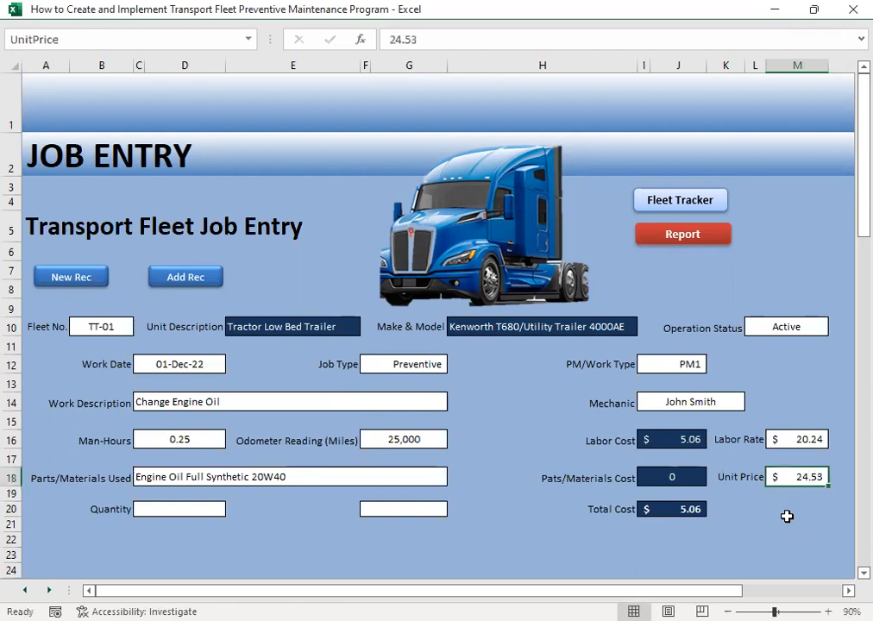
pyautogui.write('24.56')
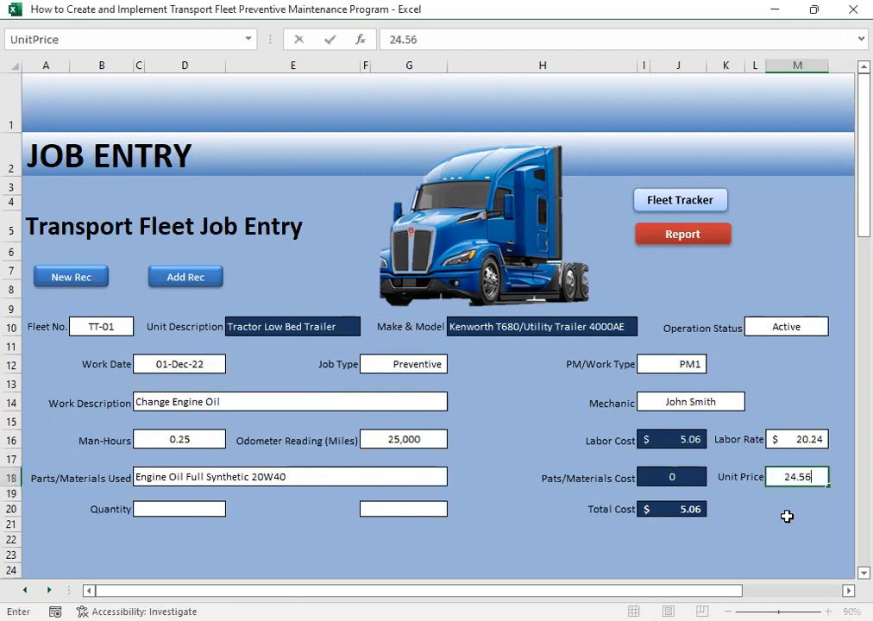
pyautogui.press('Return')
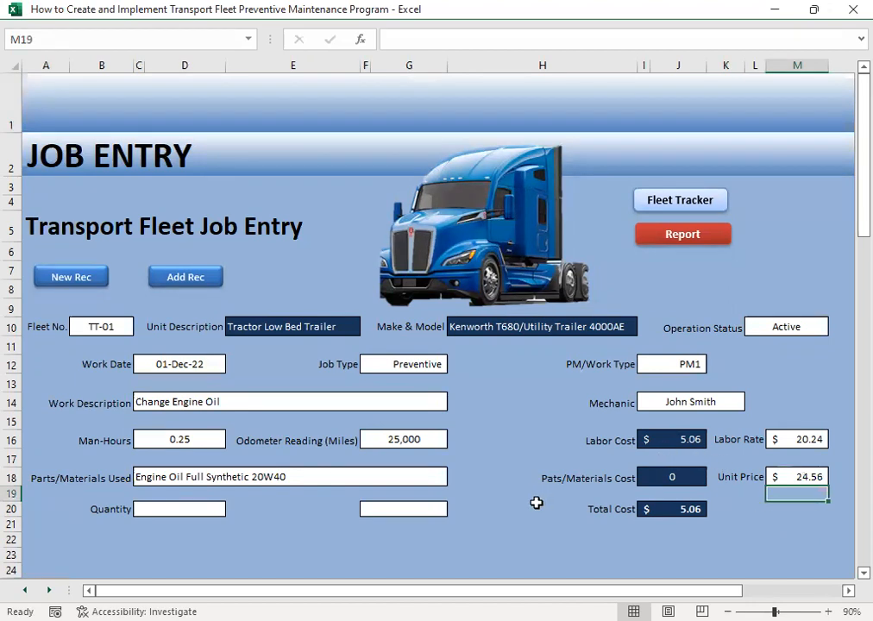
pyautogui.click(805, 440)
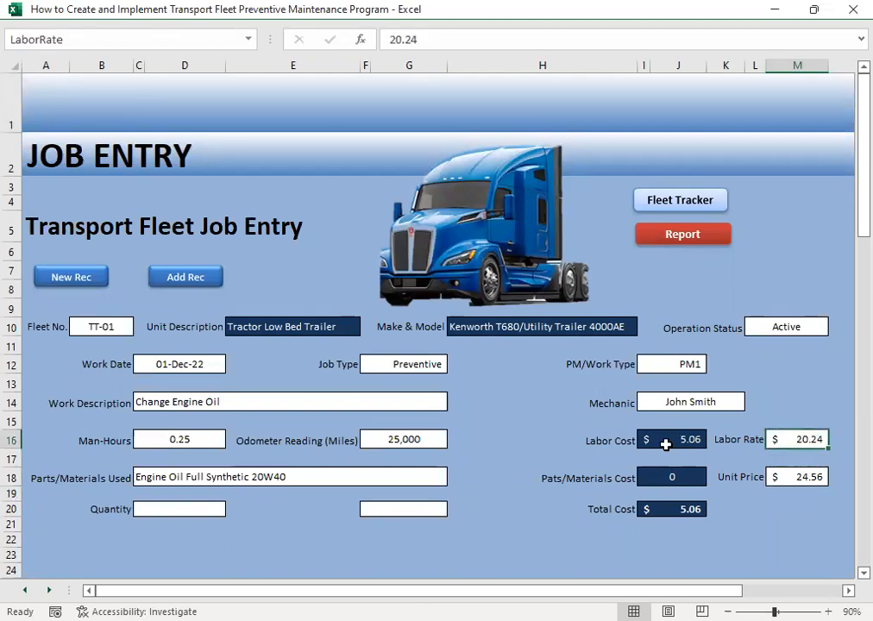
pyautogui.click(669, 440)
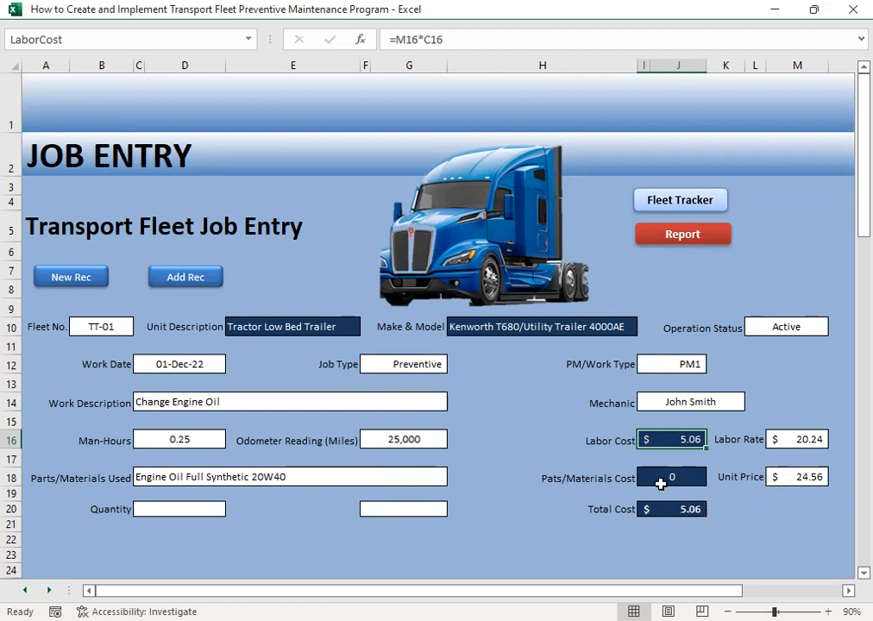
# - Set the engine oil quantity to 2 and choose Gallon as its unit of measure
pyautogui.click(169, 510)
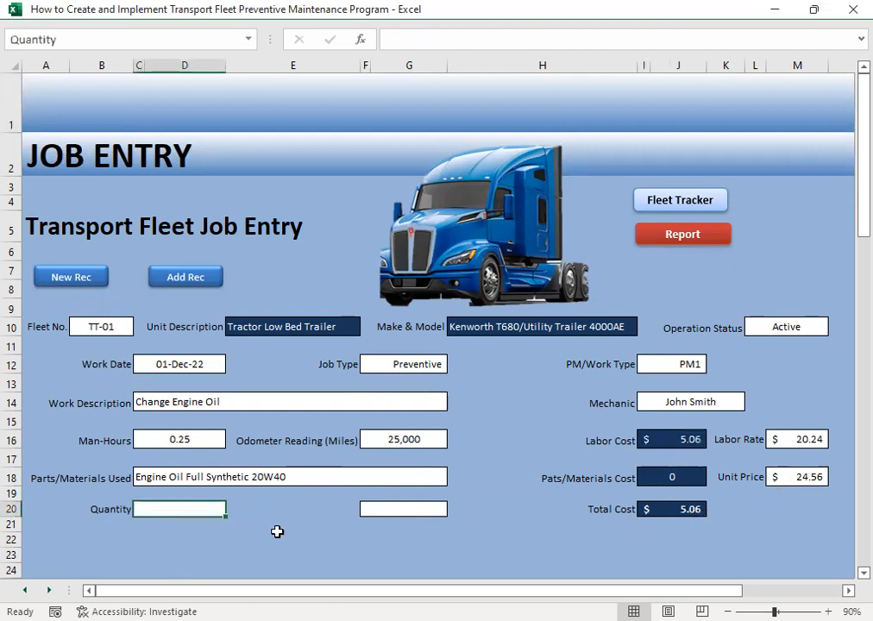
pyautogui.write('1')
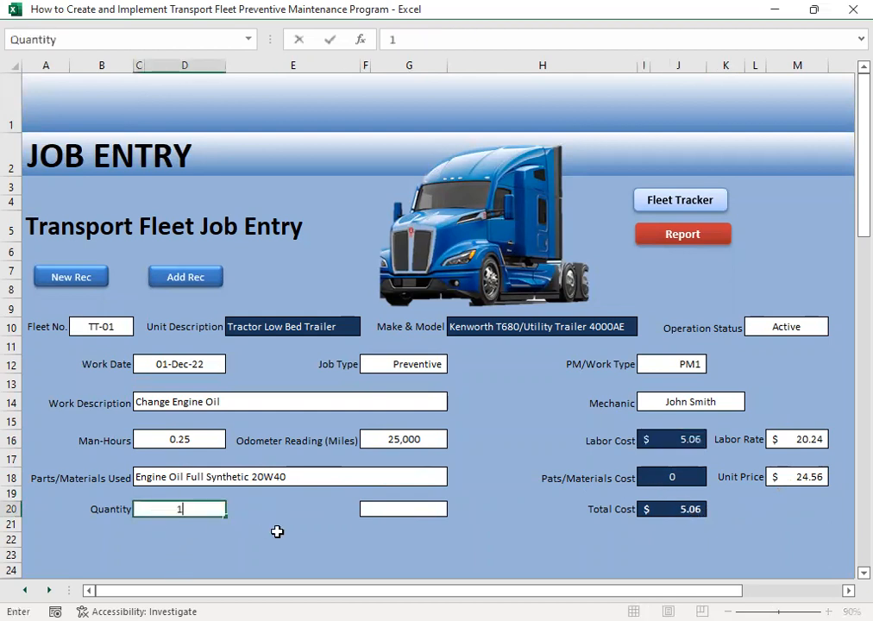
pyautogui.click(382, 509)
pyautogui.click(166, 510)
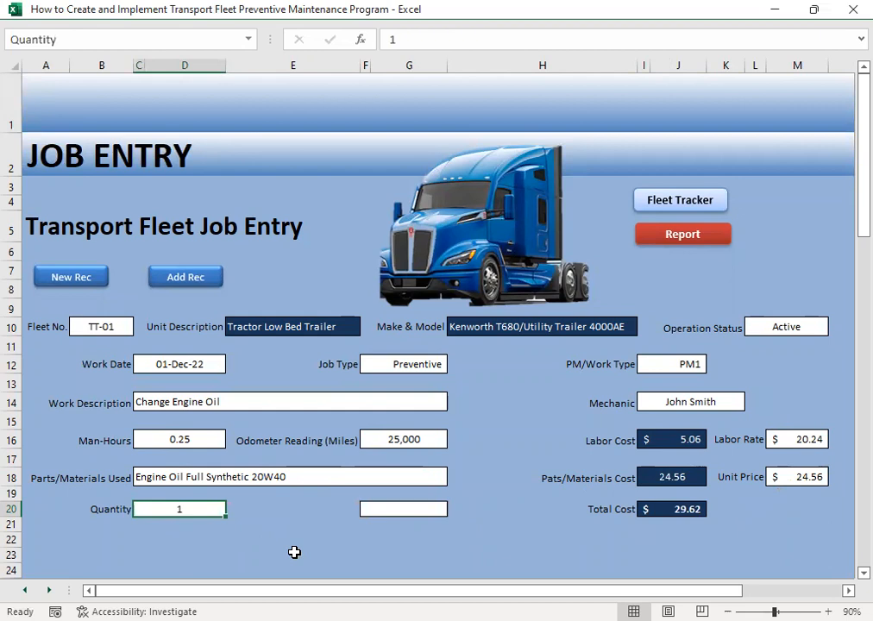
pyautogui.write('2')
pyautogui.press('Tab')
pyautogui.press('Tab')
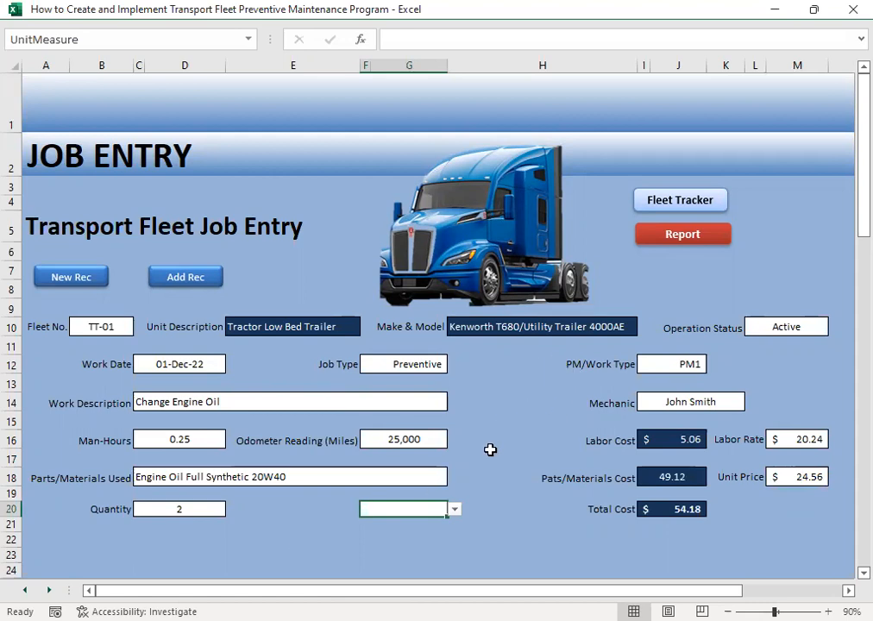
pyautogui.click(454, 510)
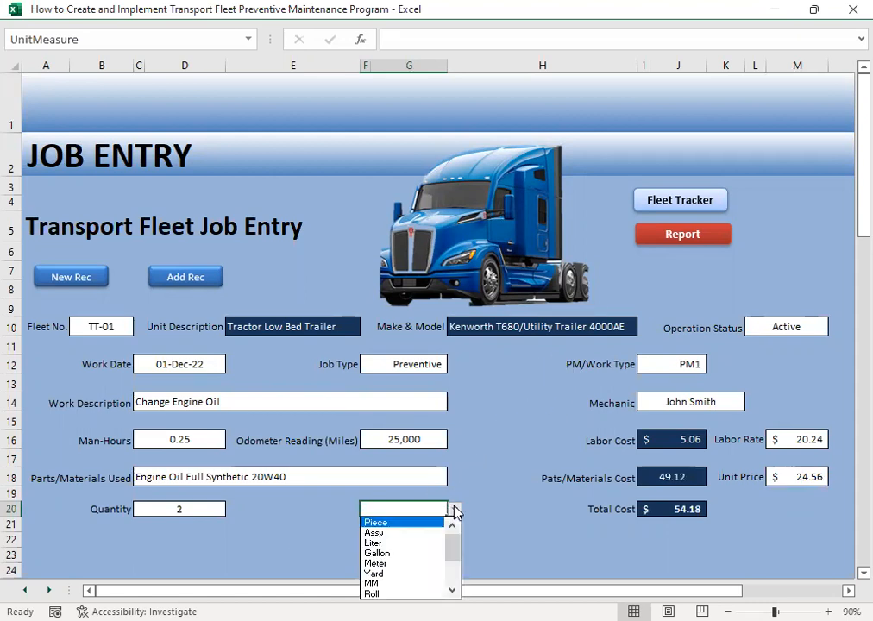
pyautogui.click(394, 554)
pyautogui.click(516, 539)
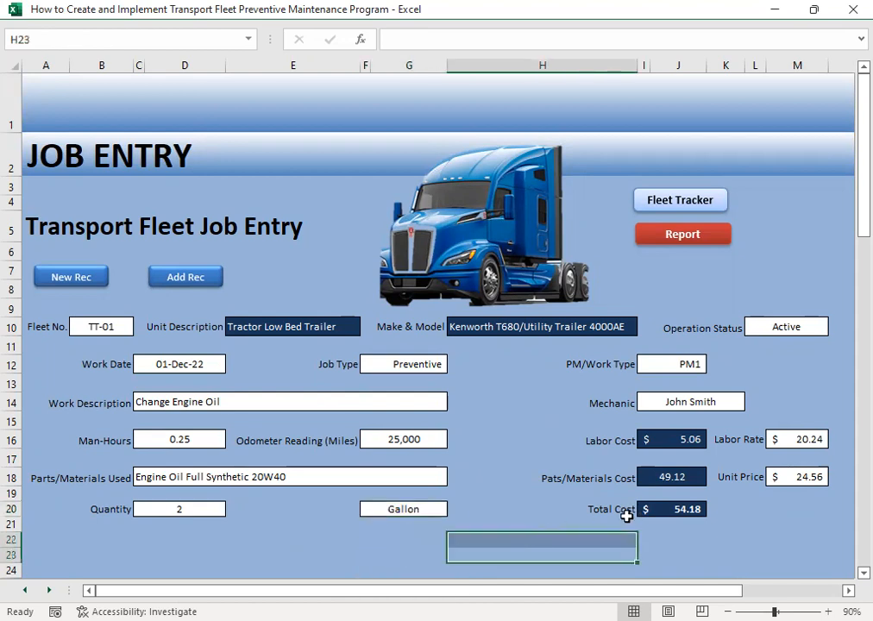
pyautogui.click(528, 493)
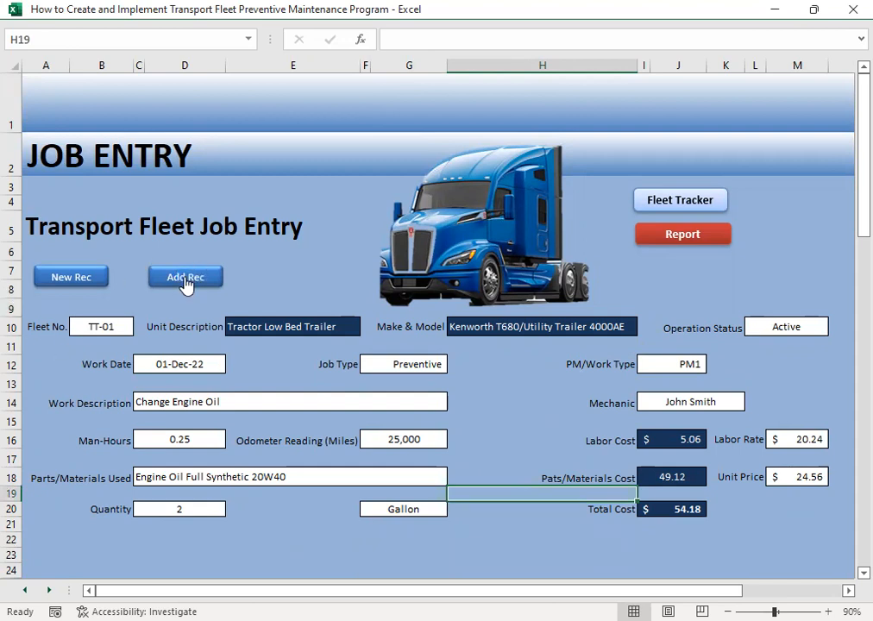
# - Add the completed TT-01 job record and open the repair and maintenance history at the start of its entry
pyautogui.click(682, 236)
pyautogui.press('Up')
pyautogui.press('Left')
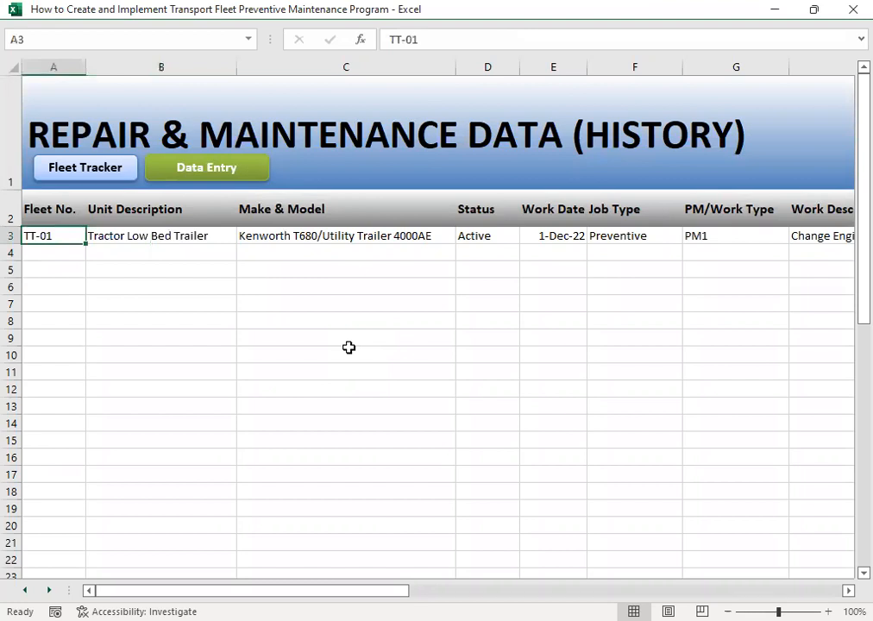
# - Review the TT-01 history entry from the unit description through the work description, mechanic and man-hours
pyautogui.press('Right')
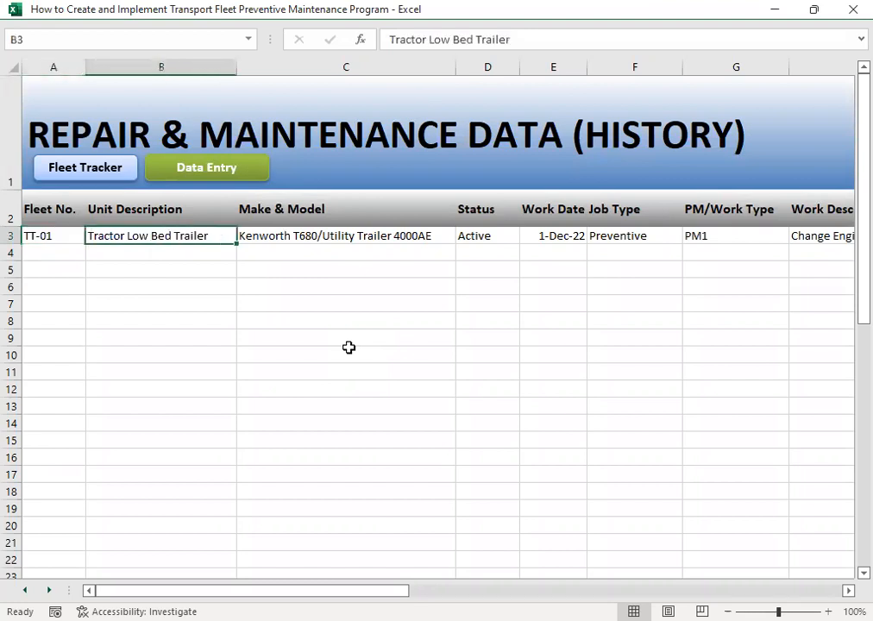
pyautogui.press('Right')
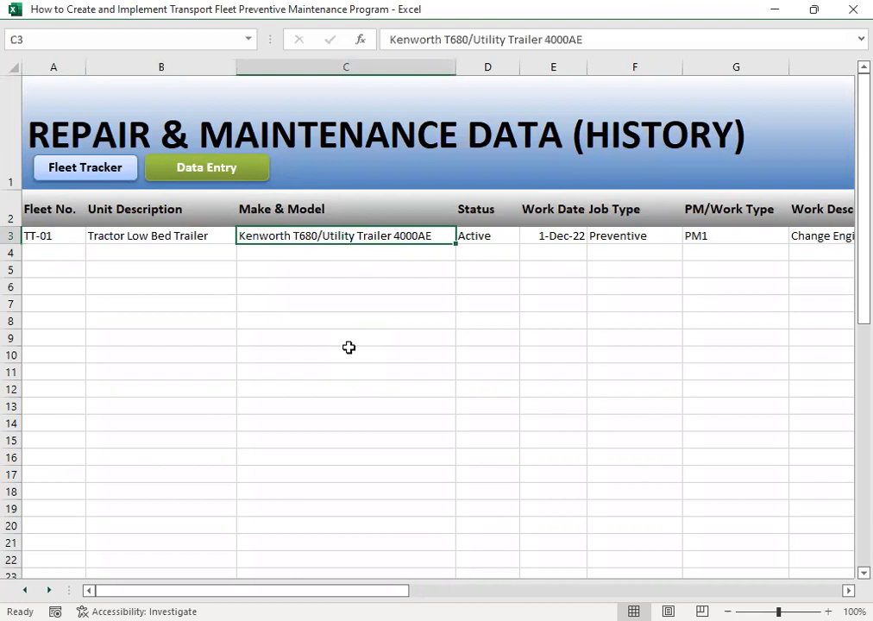
pyautogui.press('Right')
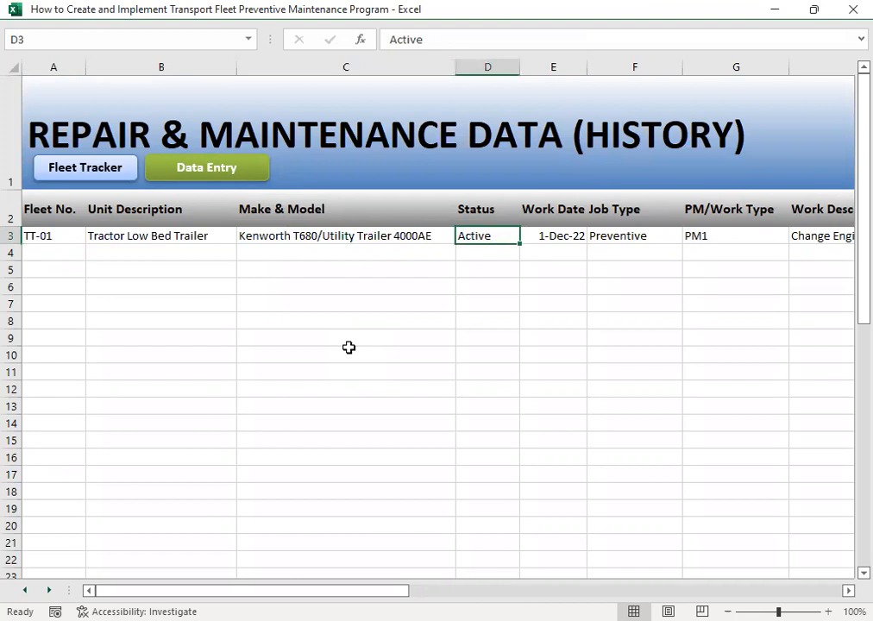
pyautogui.press('Right')
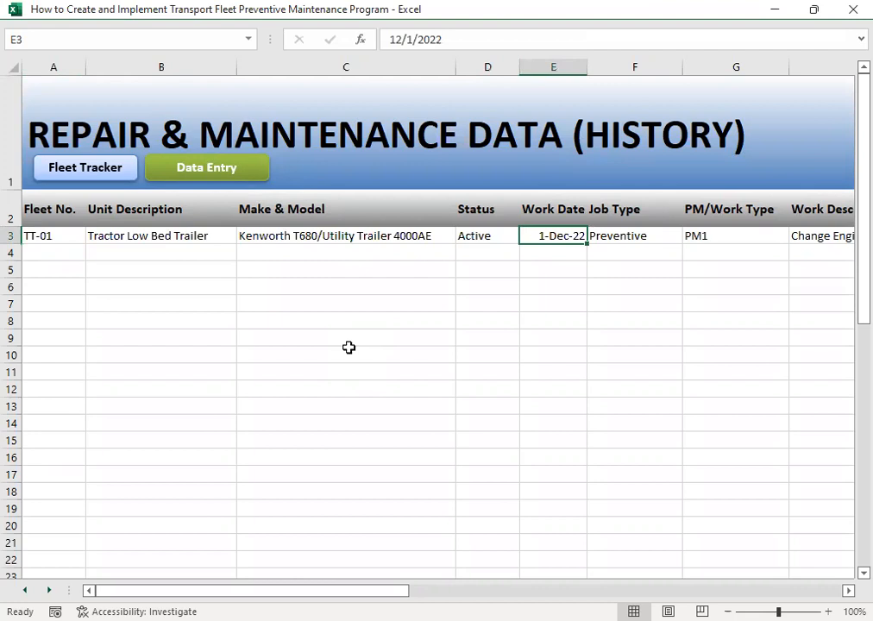
pyautogui.press('Right')
pyautogui.press('Right')
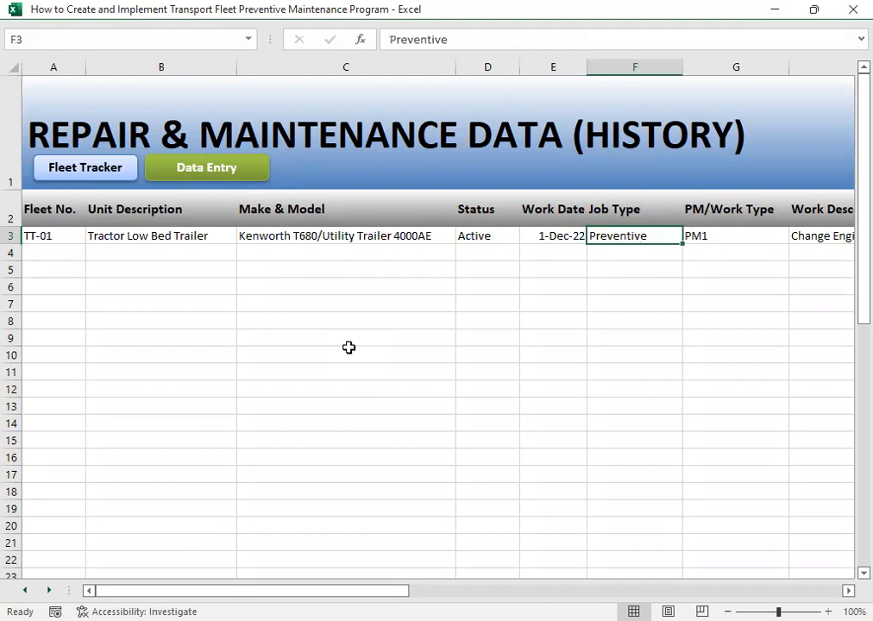
pyautogui.press('Right')
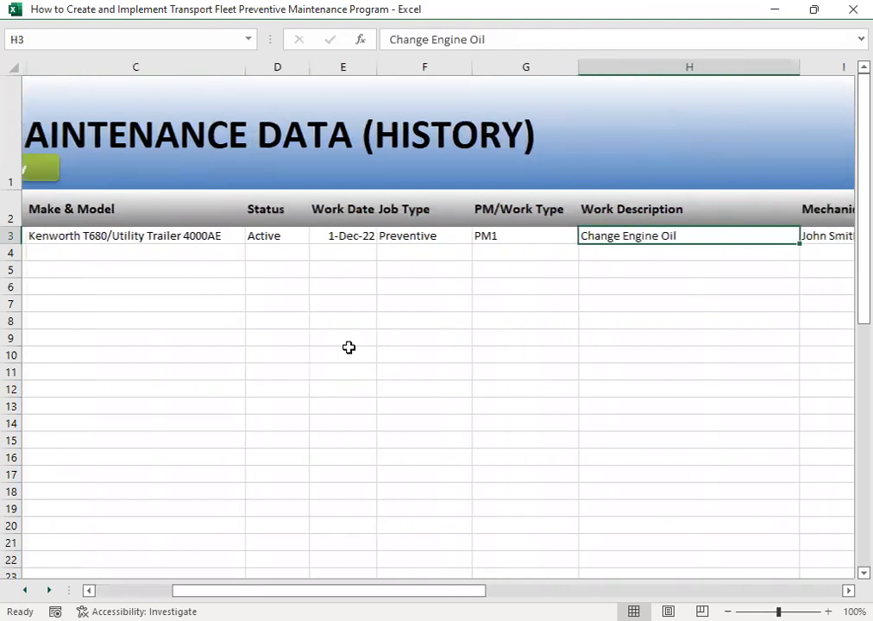
pyautogui.press('Right')
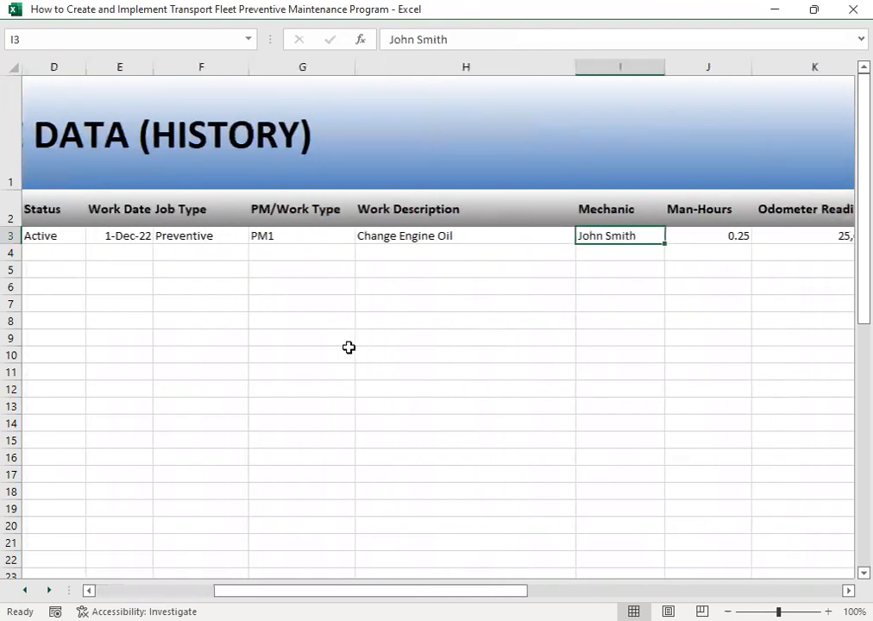
pyautogui.press('Right')
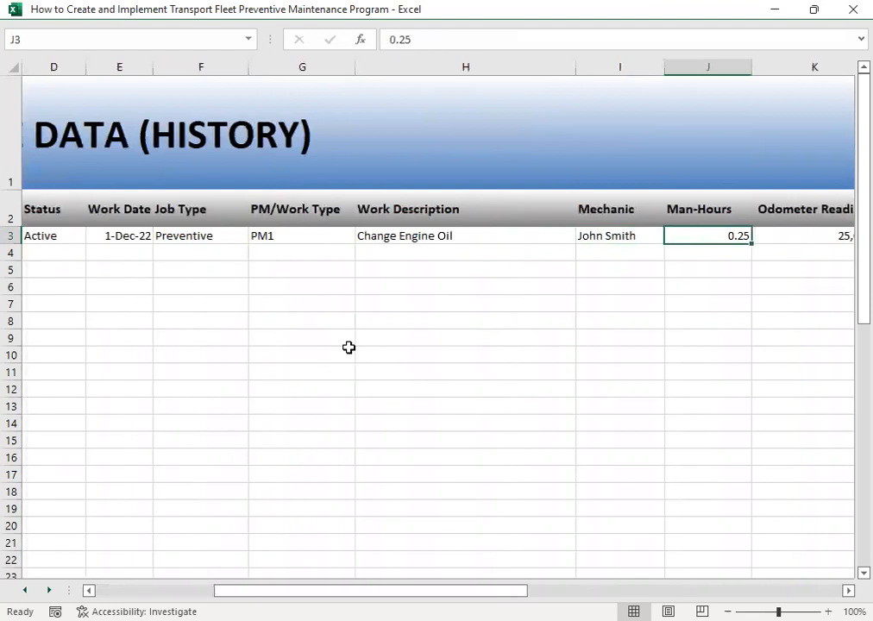
# - Review the odometer reading, labor rate and labor cost in the TT-01 history entry against its man-hours
pyautogui.press('Right')
pyautogui.press('Left')
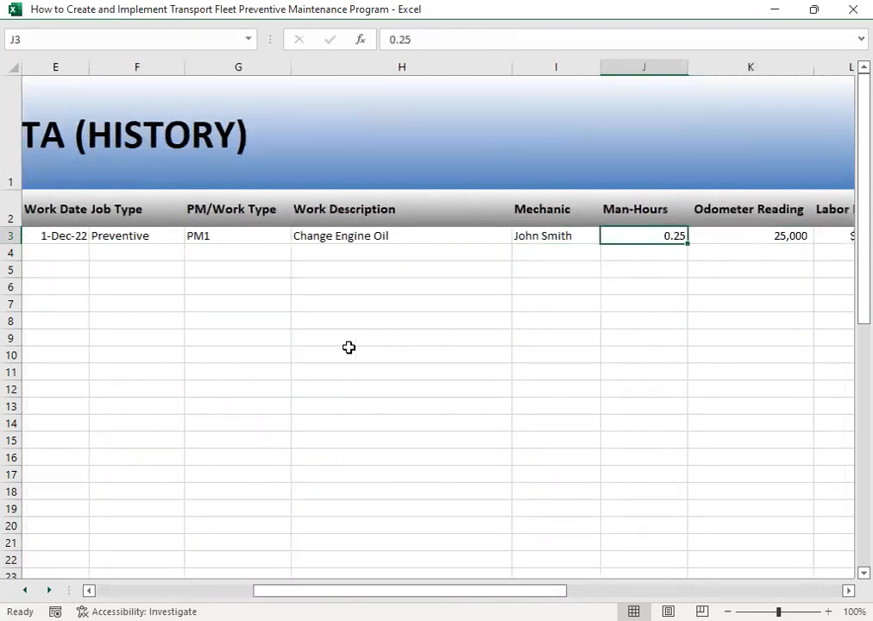
pyautogui.press('Right')
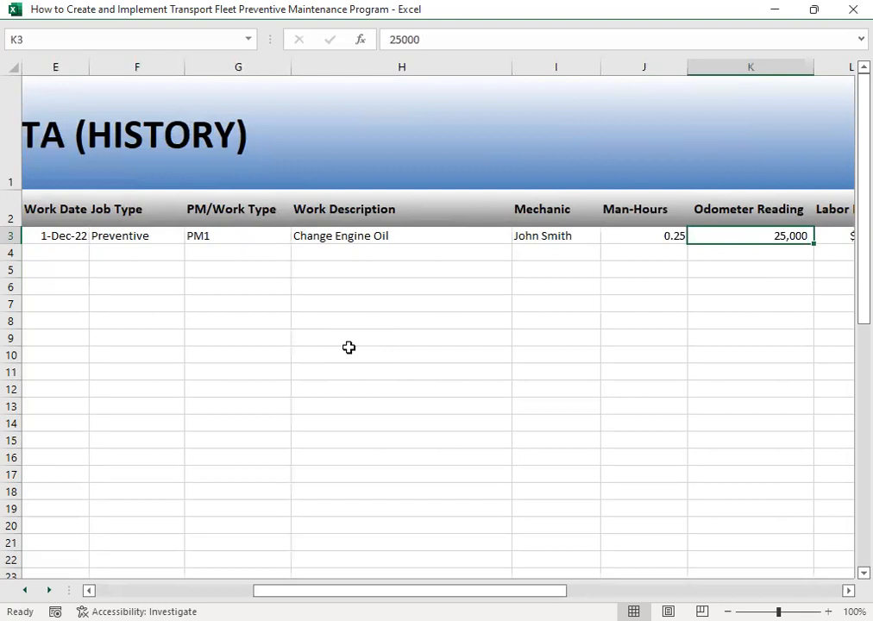
pyautogui.press('Right')
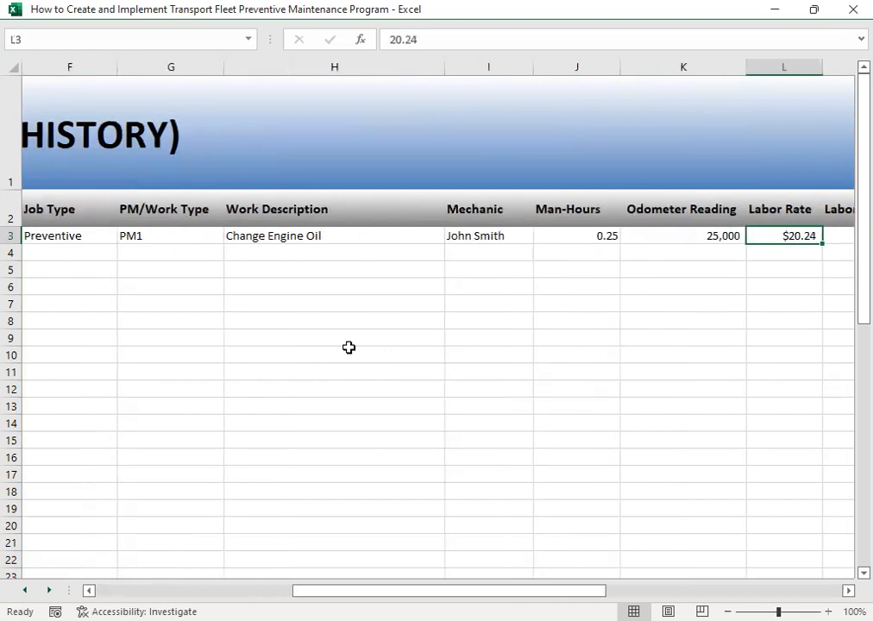
pyautogui.press('Right')
pyautogui.press('Left')
pyautogui.press('Right')
pyautogui.hscroll(2, 349, 347)
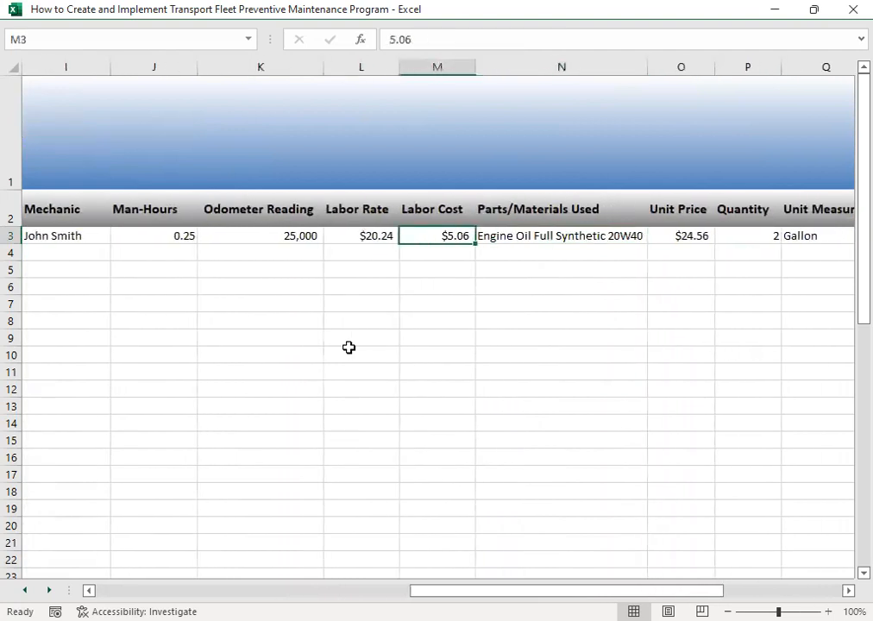
pyautogui.press('Left')
pyautogui.press('Left')
pyautogui.press('Left')
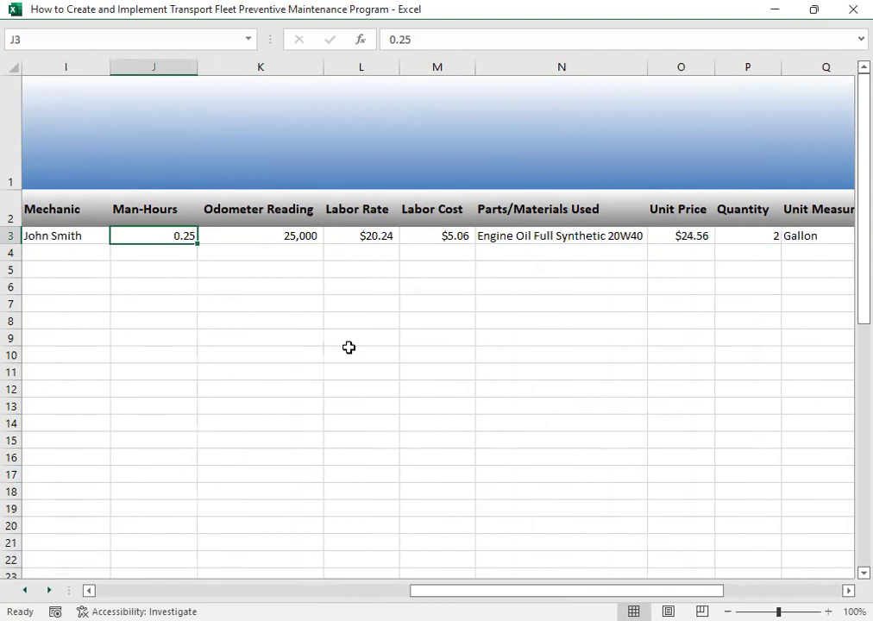
# - Go to the Parts/Materials Used entry in the history and widen its column slightly
pyautogui.press('Right')
pyautogui.press('Right')
pyautogui.press('Right')
pyautogui.press('Right')
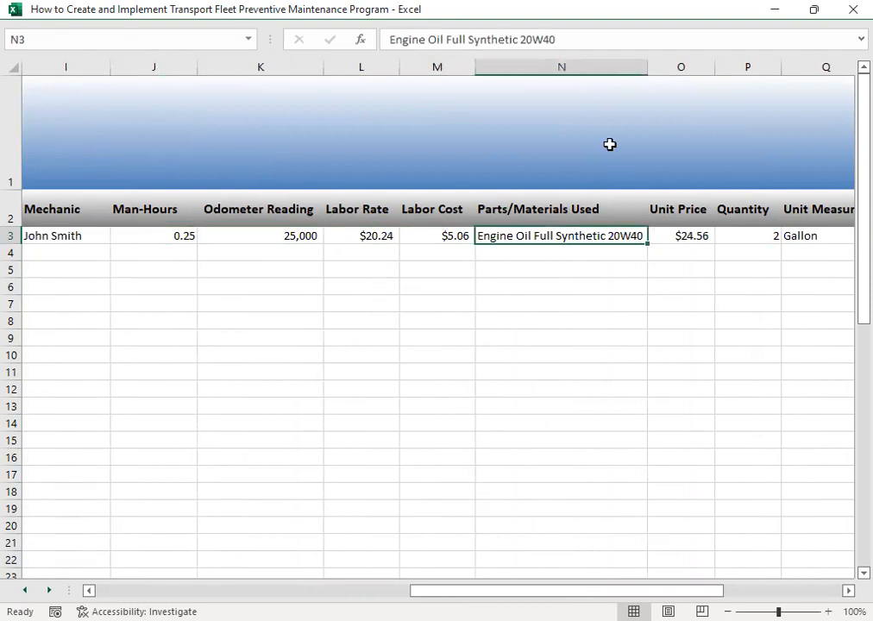
pyautogui.moveTo(647, 69); pyautogui.dragTo(668, 71)
# - Review the parts used, unit price, quantity, unit measure and parts/materials cost in the TT-01 history entry
pyautogui.press('Right')
pyautogui.press('Left')
pyautogui.press('Right')
pyautogui.press('Right')
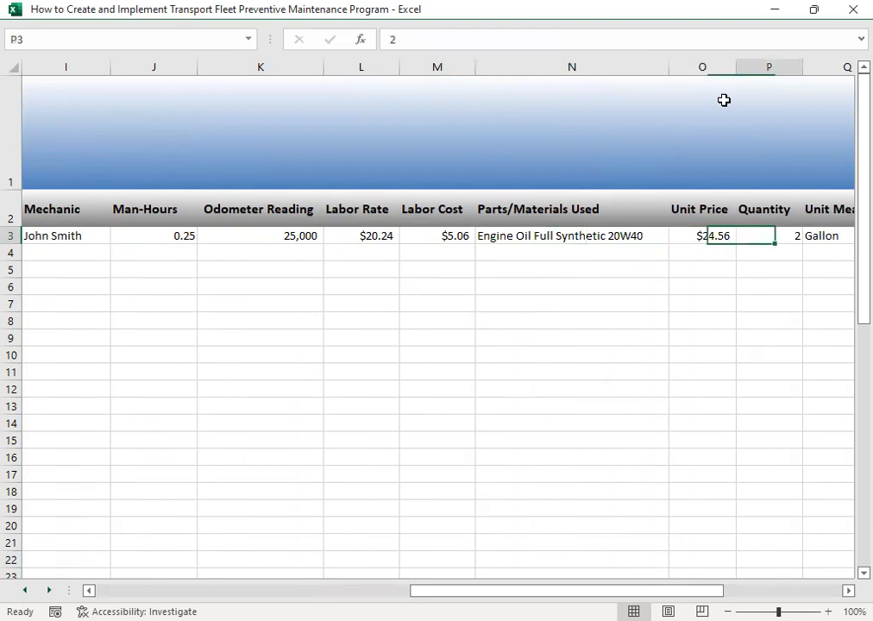
pyautogui.press('Right')
pyautogui.press('Right')
pyautogui.press('Left')
pyautogui.press('Left')
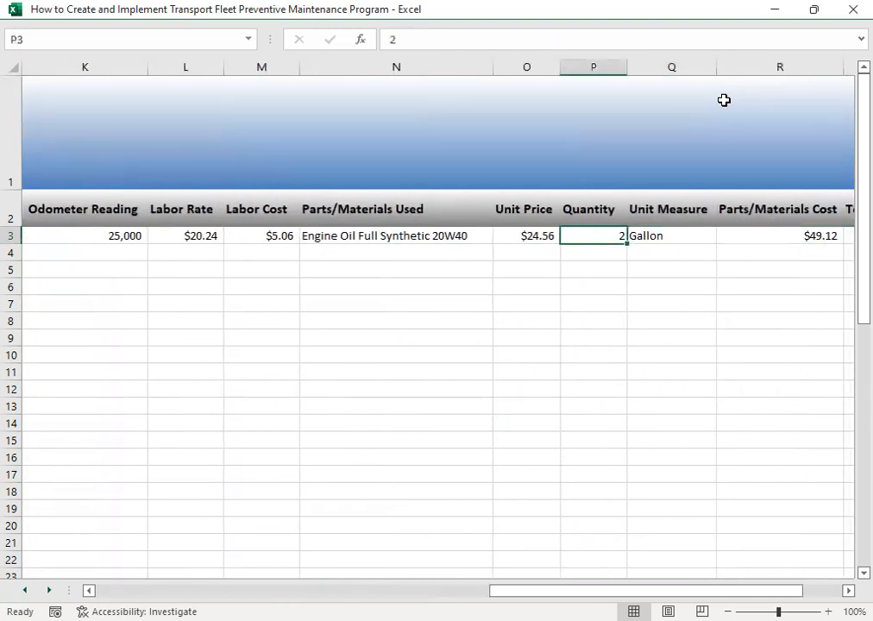
pyautogui.press('Left')
pyautogui.press('Left')
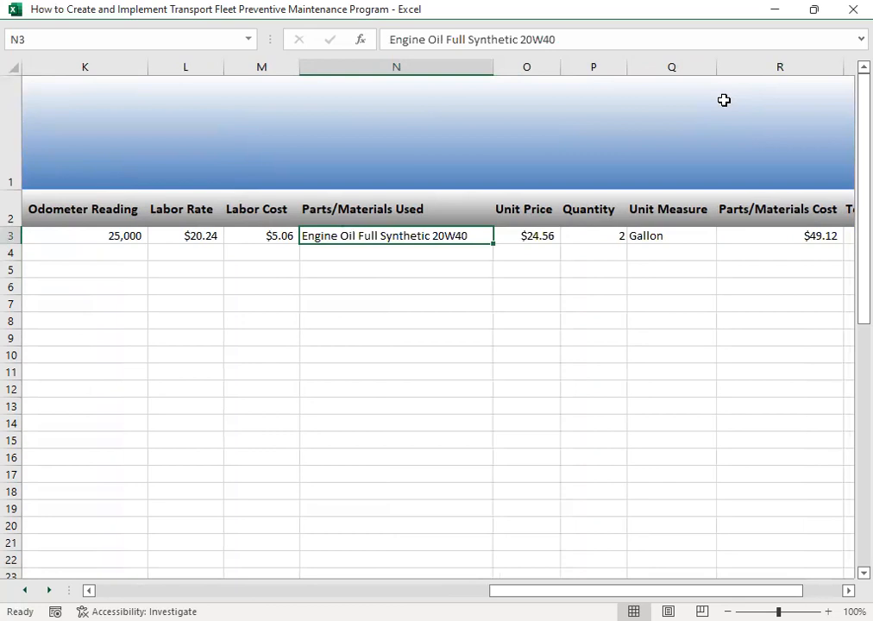
pyautogui.press('Right')
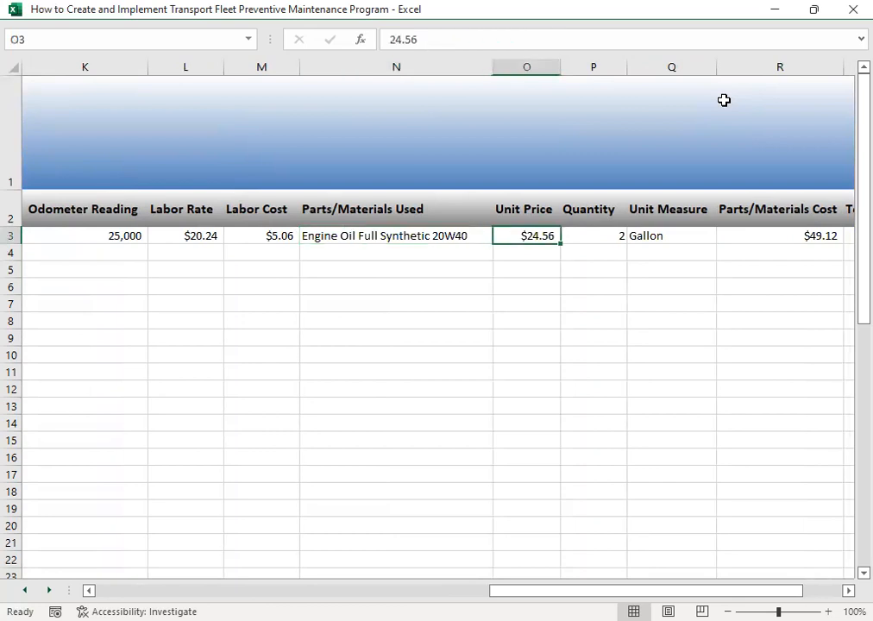
pyautogui.press('Right')
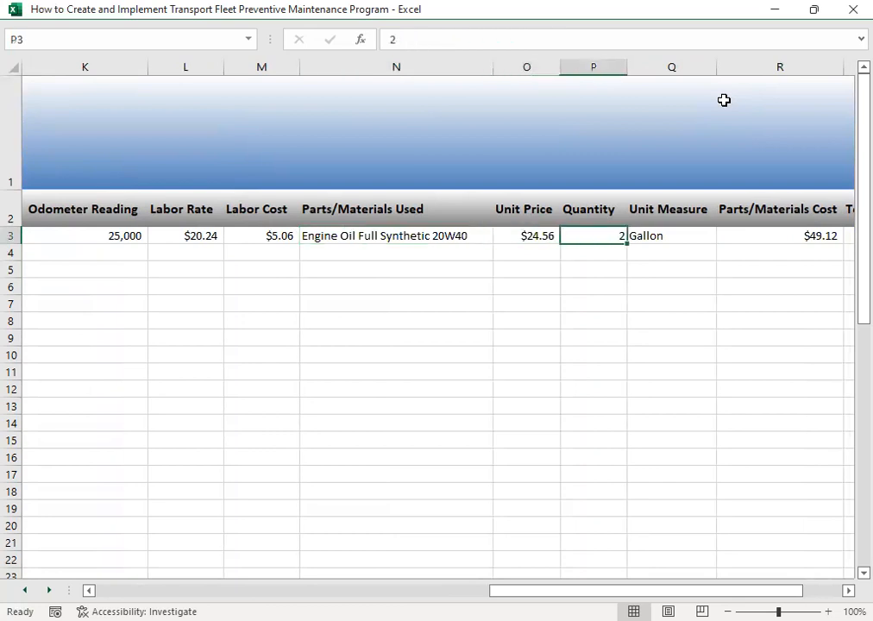
# - Review the total cost in the TT-01 history entry against its labor cost and parts/materials cost
pyautogui.press('Right')
pyautogui.press('Right')
pyautogui.press('Right')
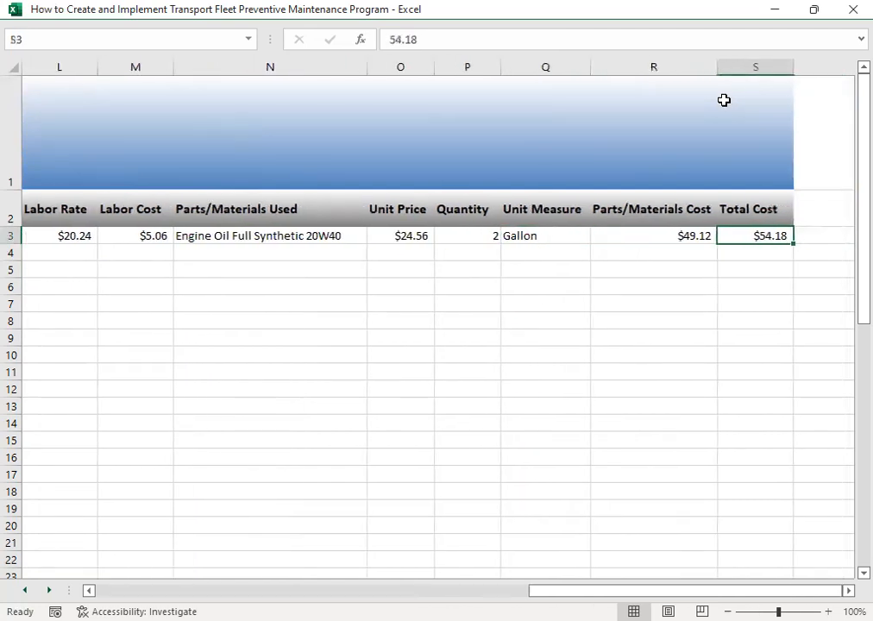
pyautogui.press('Left')
pyautogui.press('Right')
pyautogui.click(661, 239)
pyautogui.click(750, 241)
pyautogui.click(142, 231)
pyautogui.click(663, 236)
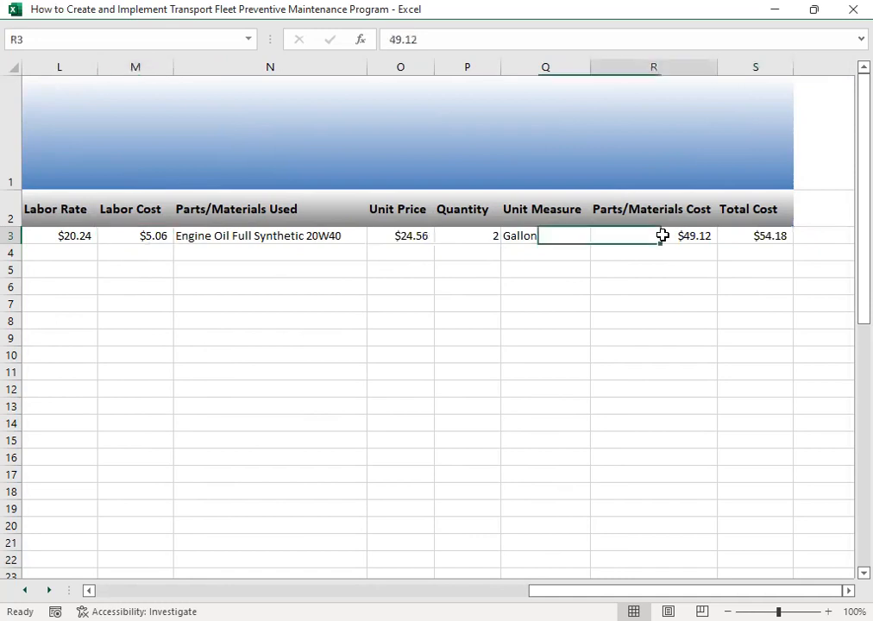
pyautogui.click(764, 235)
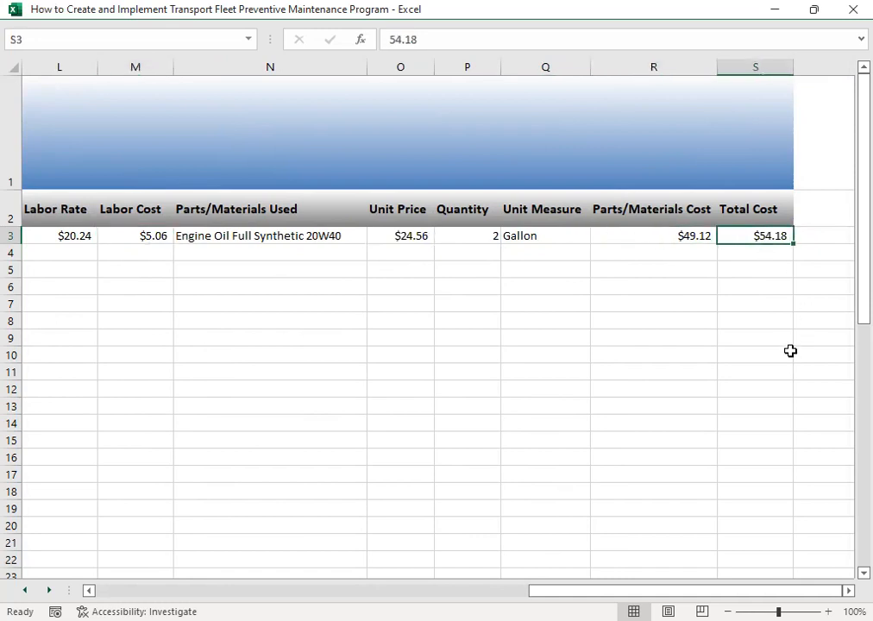
# - Return to the start of the repair and maintenance history and go to the job data entry form
pyautogui.moveTo(673, 590); pyautogui.dragTo(160, 485)
pyautogui.click(40, 254)
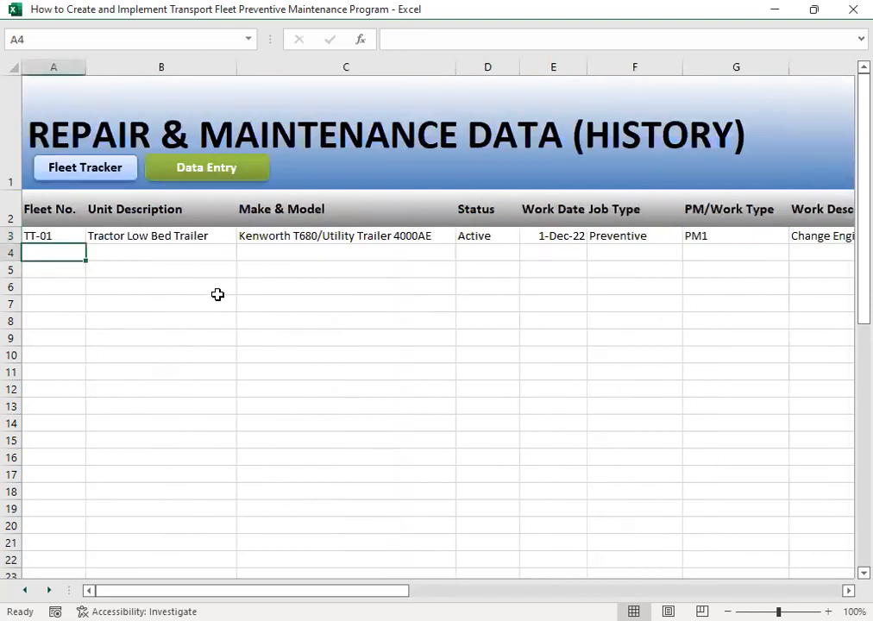
pyautogui.click(72, 170)
pyautogui.click(269, 169)
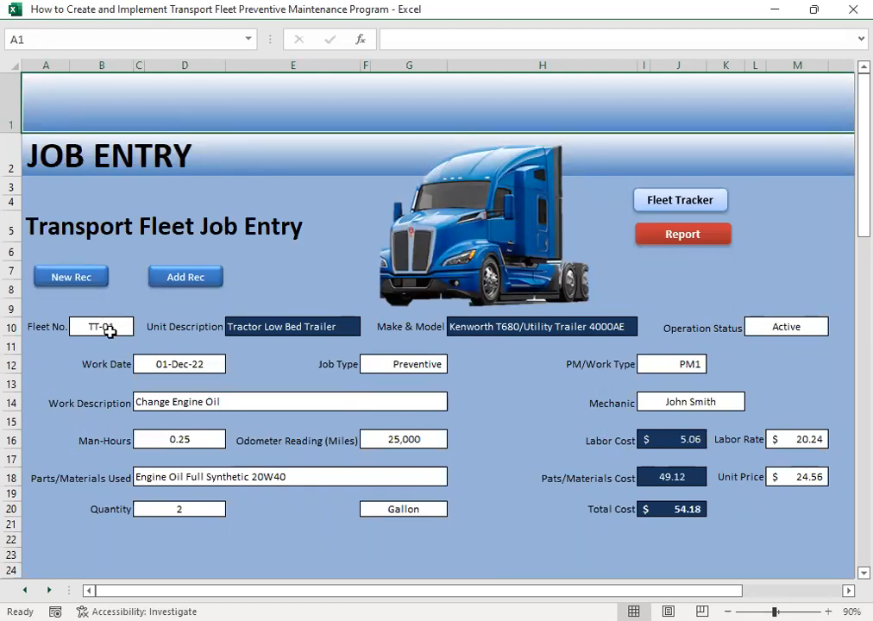
# - Start a new job record for fleet number TT-01 with the operation status Active
pyautogui.click(84, 279)
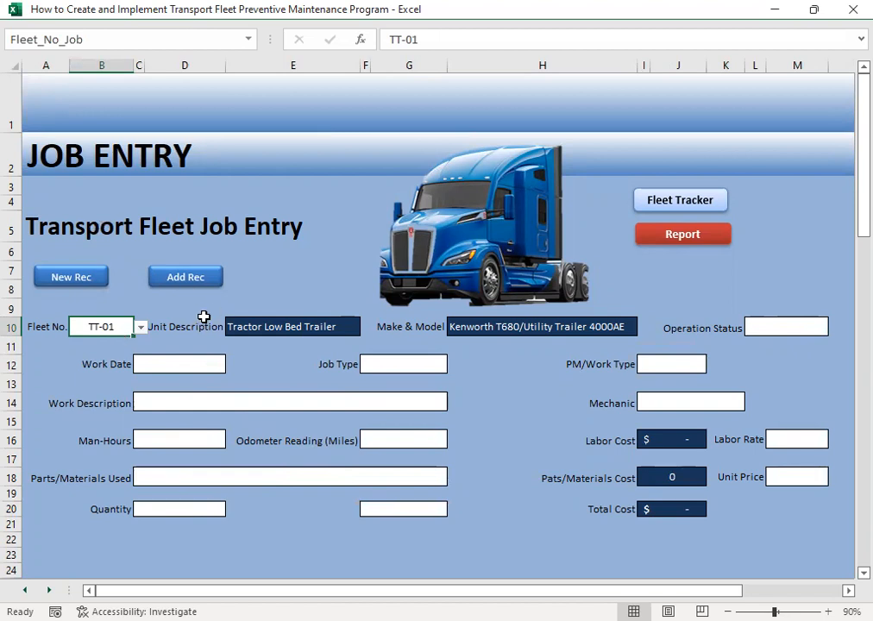
pyautogui.click(811, 327)
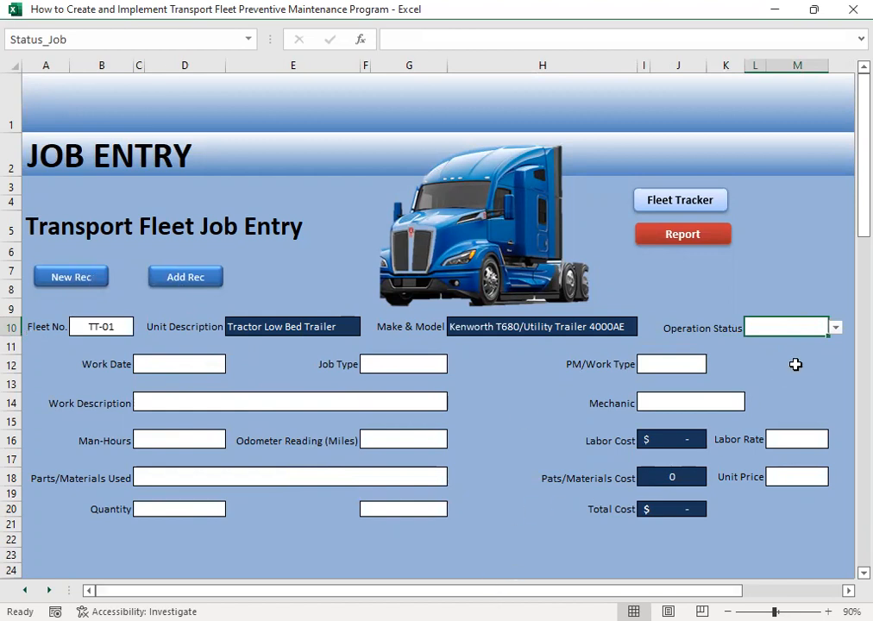
pyautogui.click(835, 328)
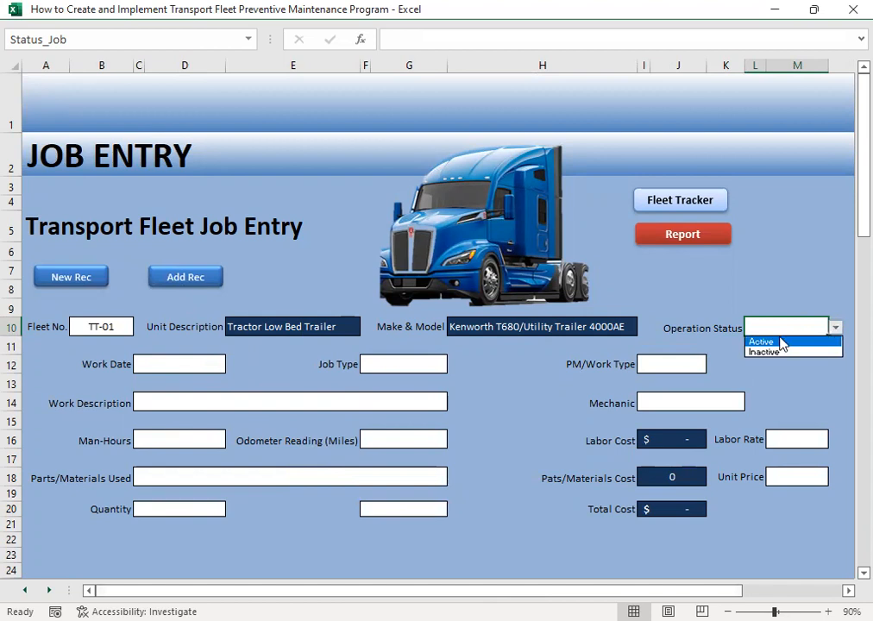
pyautogui.click(762, 341)
# - Enter December 1 as the work date of the new TT-01 job
pyautogui.click(176, 368)
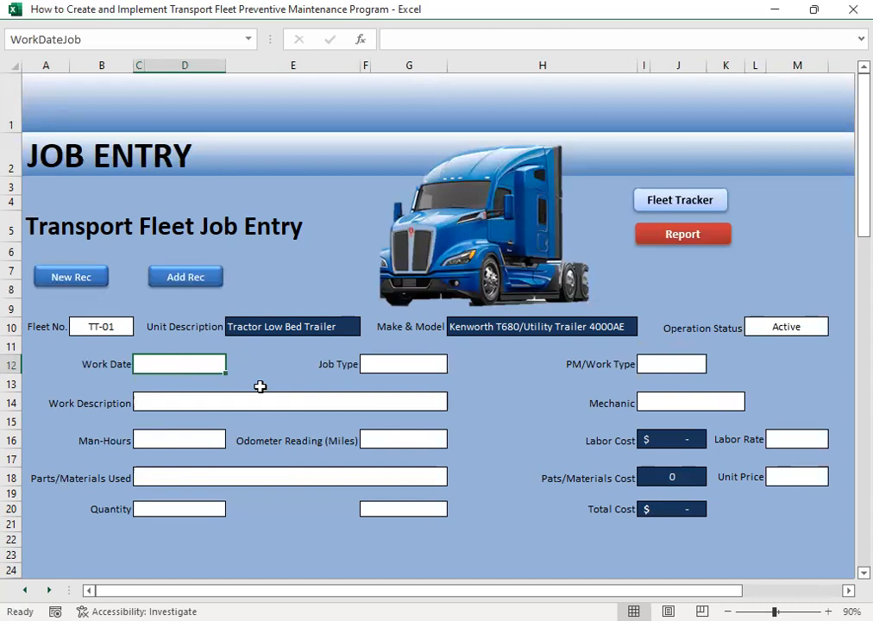
pyautogui.write('102/')
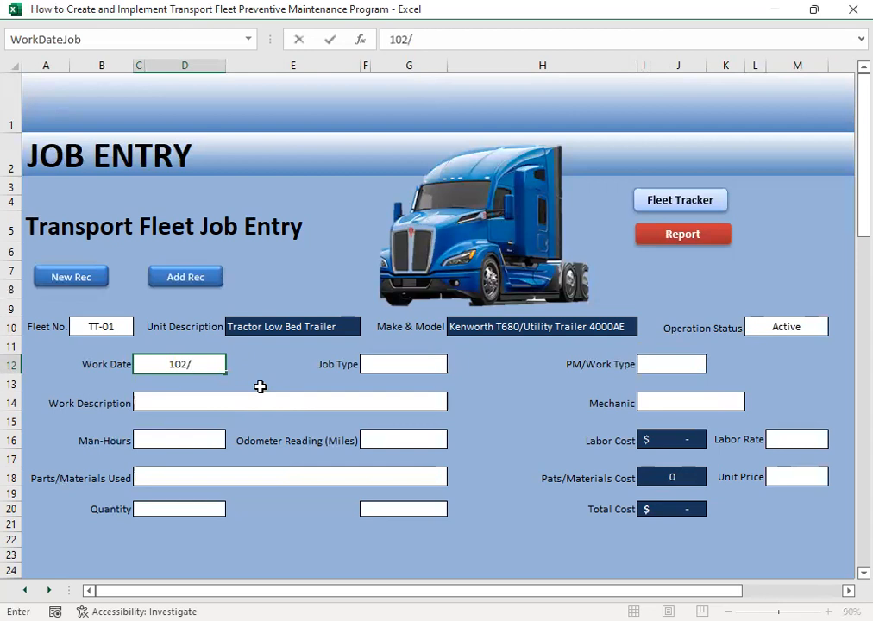
pyautogui.press('BackSpace')
pyautogui.press('BackSpace')
pyautogui.press('BackSpace')
pyautogui.write('2/')
pyautogui.write('1')
pyautogui.press('Tab')
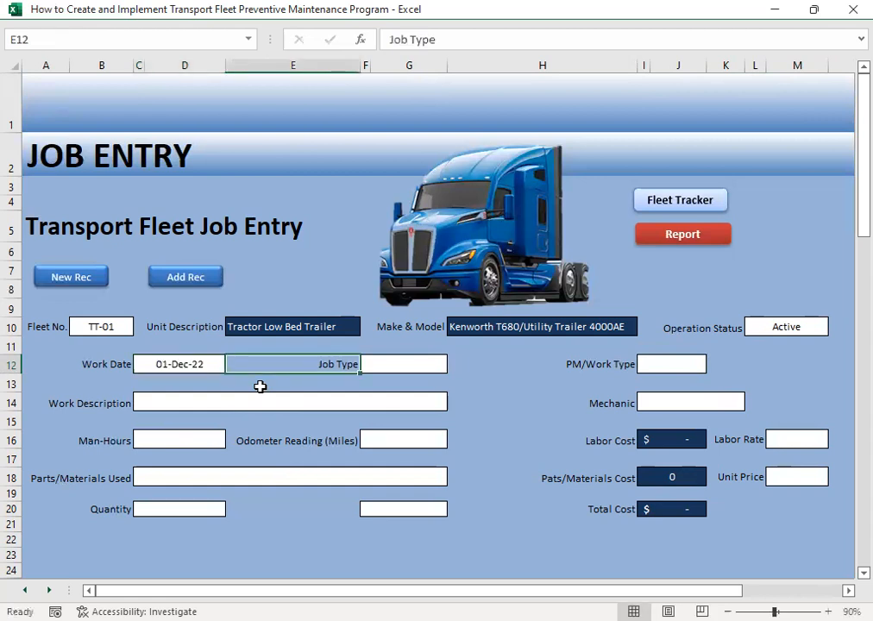
# - Set the job type to Preventive and the PM/work type to PM1
pyautogui.press('Tab')
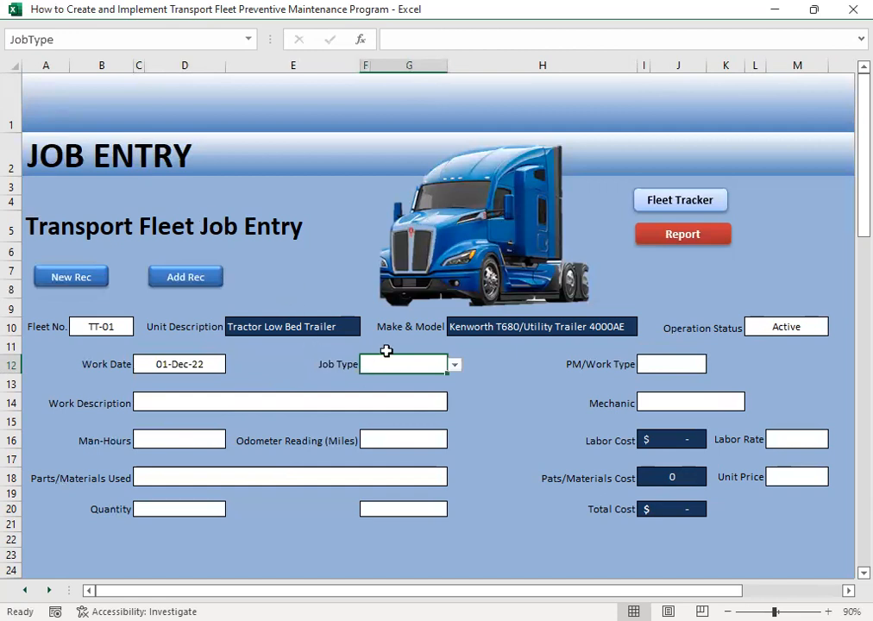
pyautogui.click(454, 365)
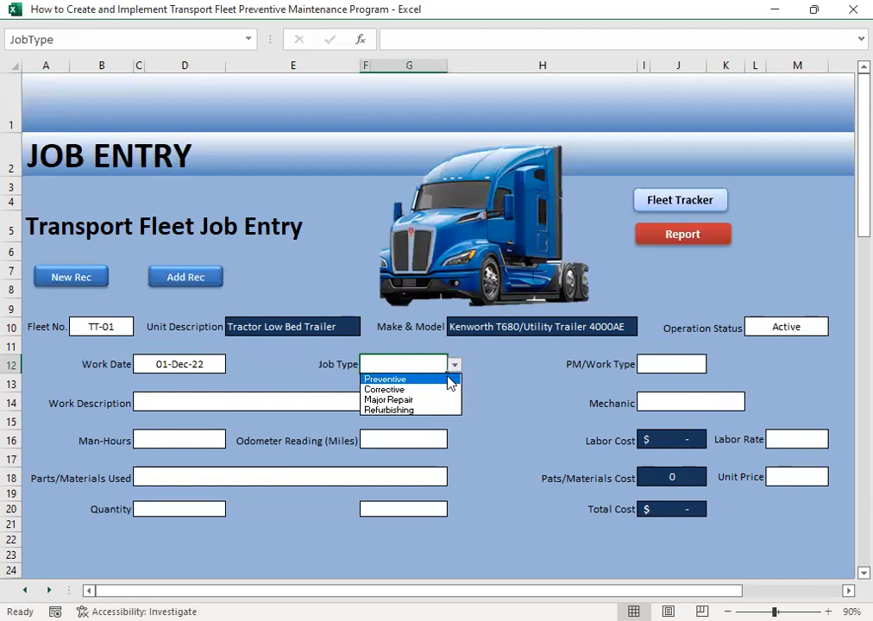
pyautogui.click(393, 380)
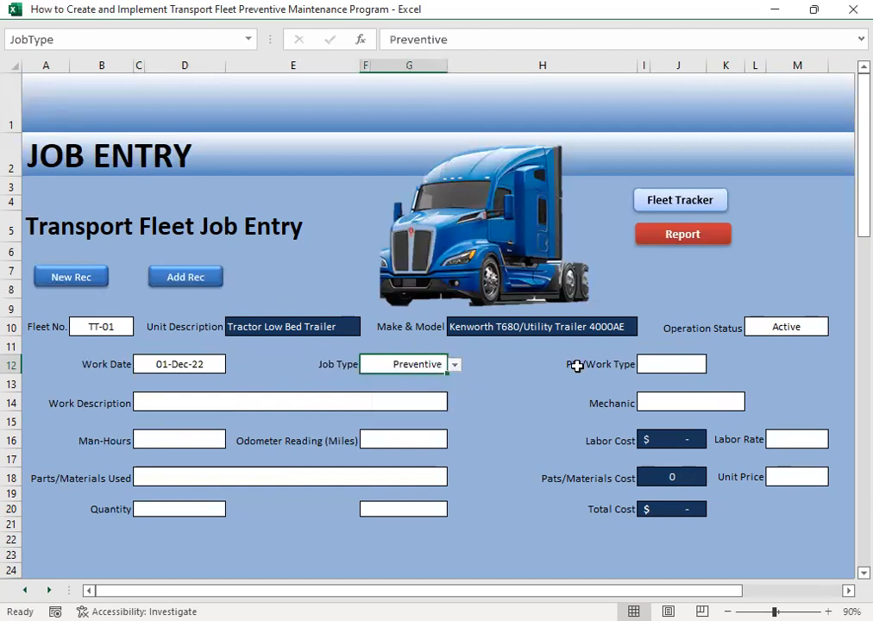
pyautogui.click(679, 361)
pyautogui.click(713, 364)
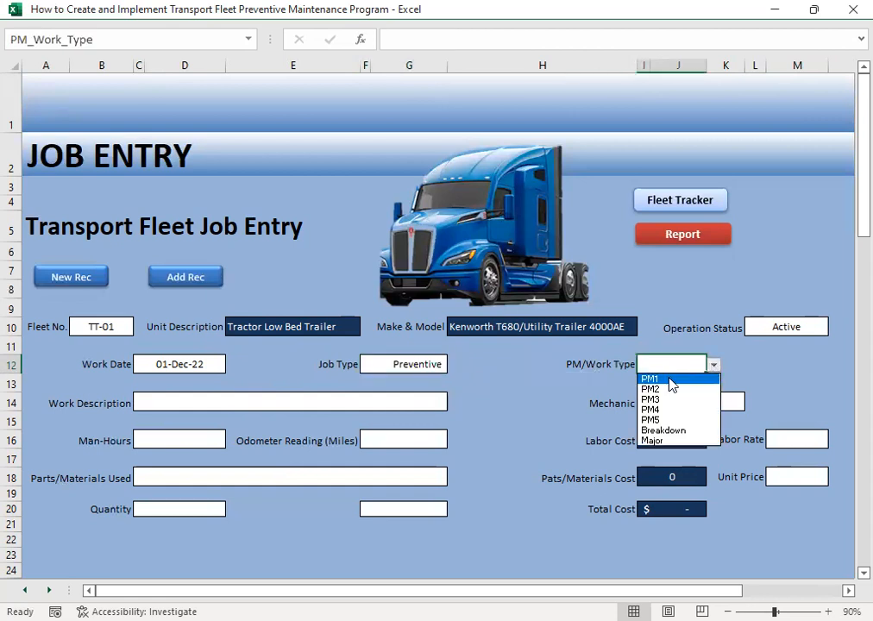
pyautogui.click(671, 372)
# - Set the work description of the job to Change Engine Oil Filter
pyautogui.click(181, 404)
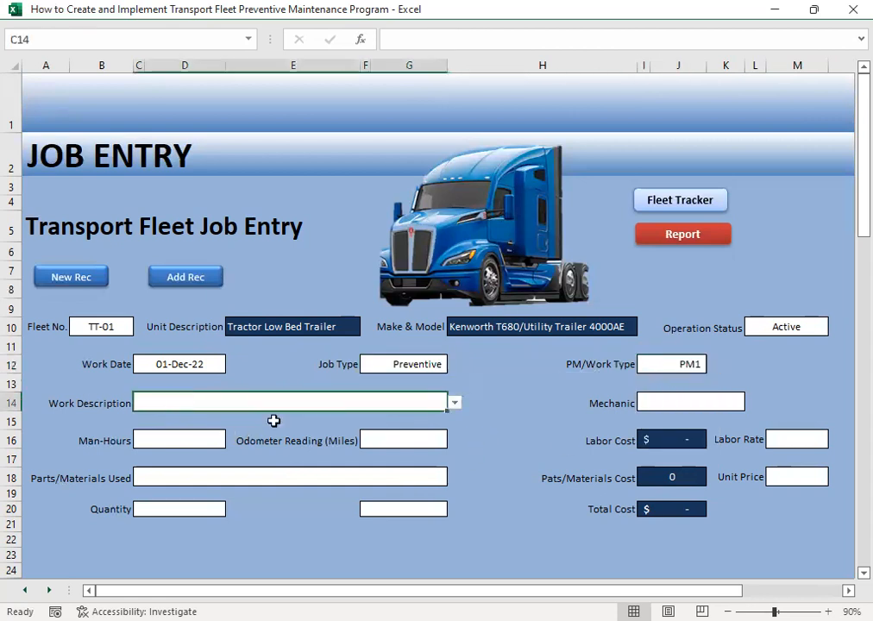
pyautogui.click(455, 403)
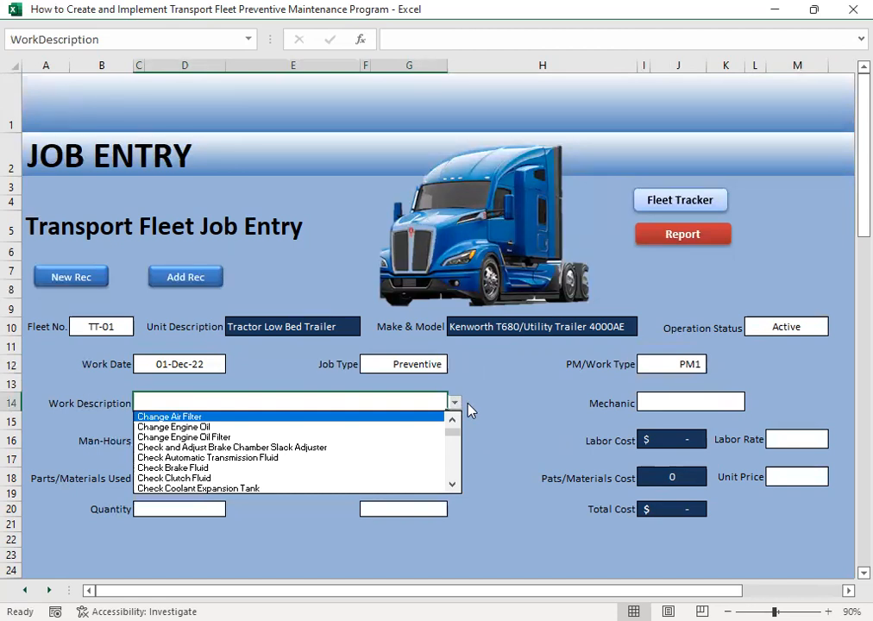
pyautogui.click(242, 427)
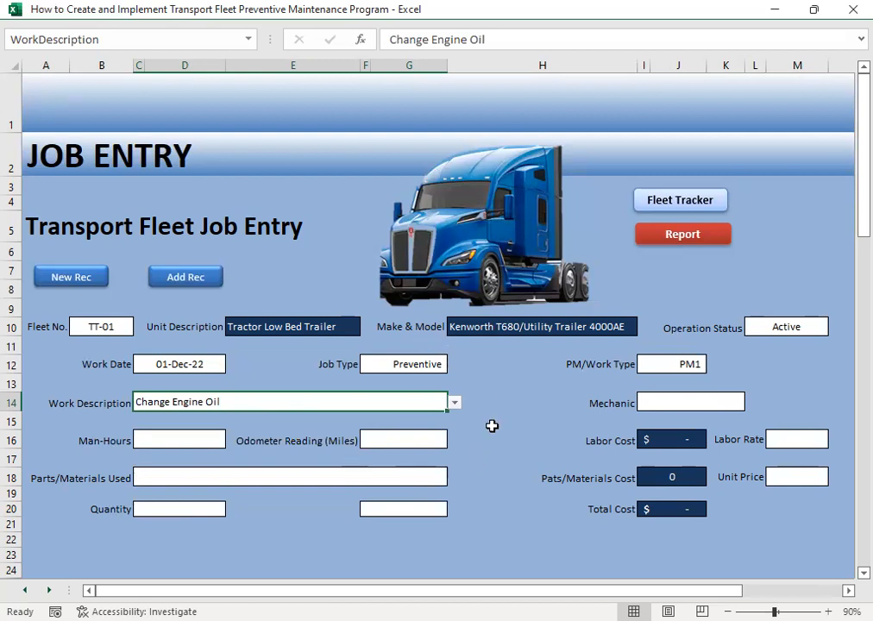
pyautogui.click(454, 403)
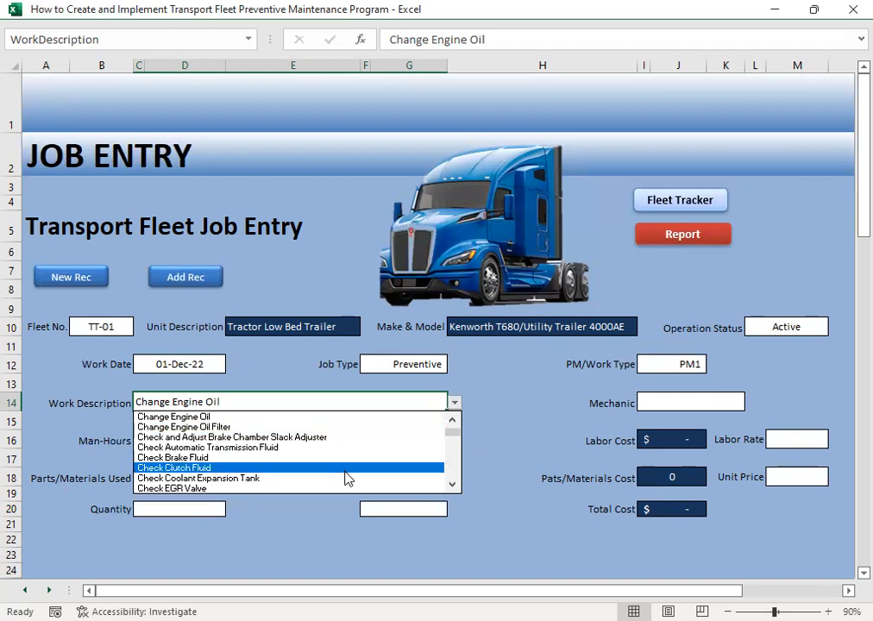
pyautogui.click(242, 429)
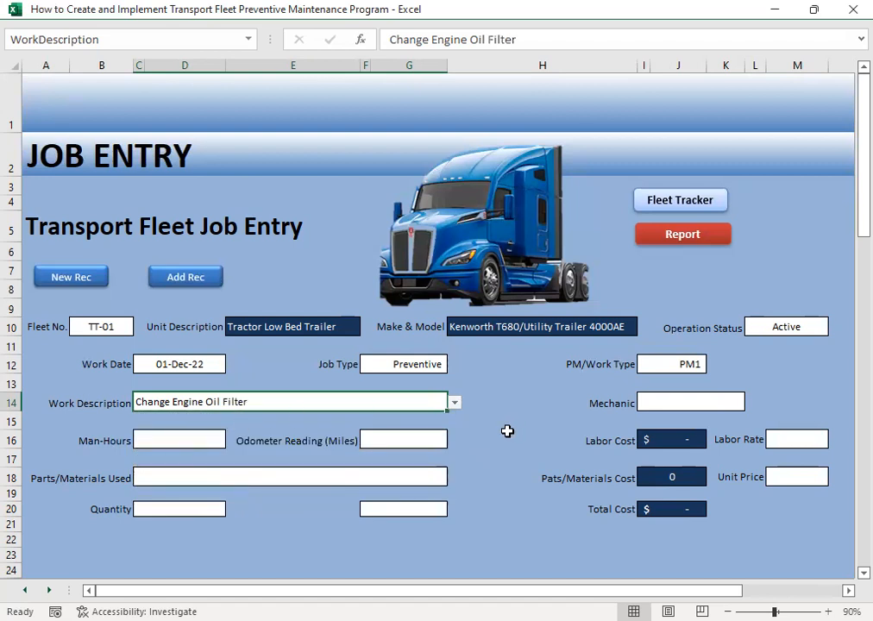
# - Assign the first listed mechanic to the oil filter job
pyautogui.click(662, 398)
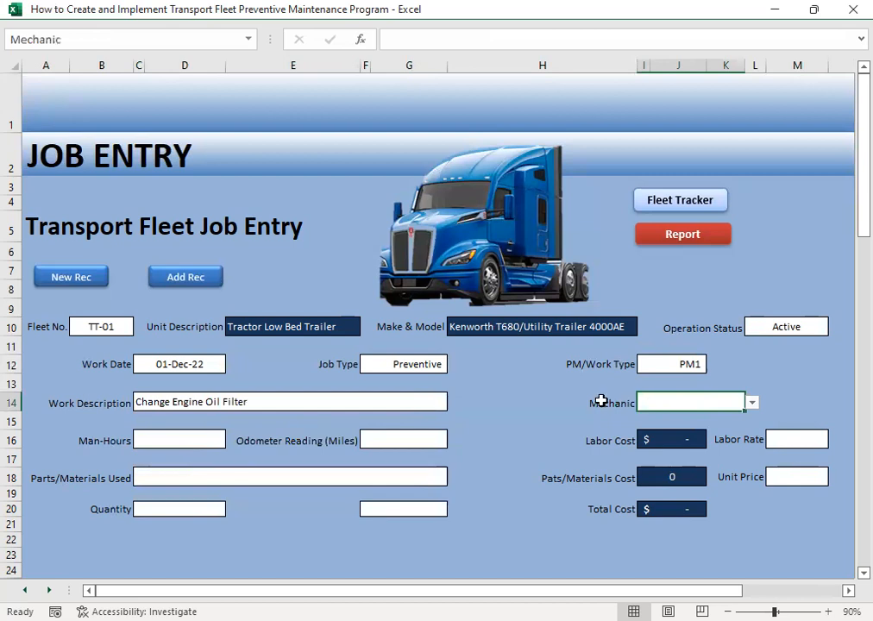
pyautogui.click(753, 404)
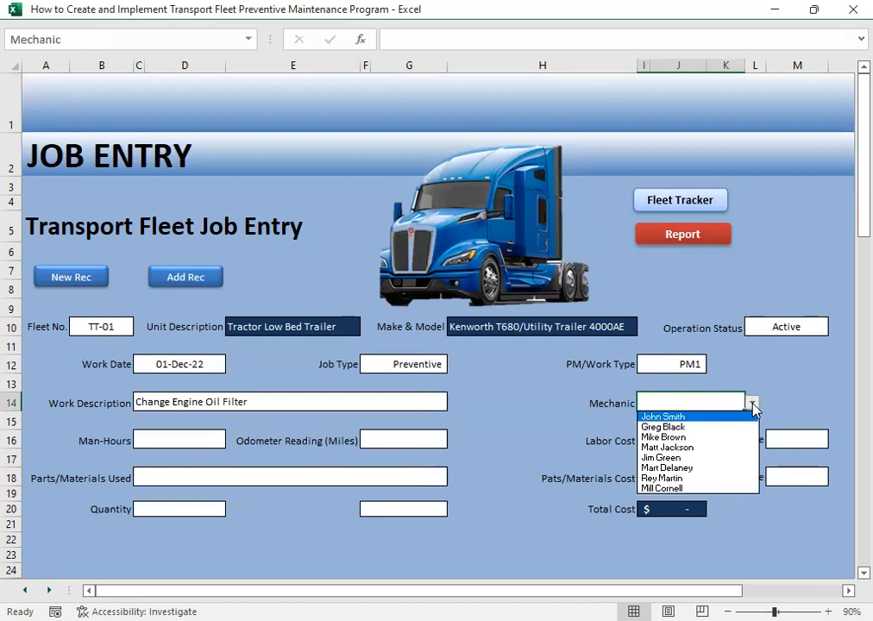
pyautogui.click(698, 417)
pyautogui.click(517, 441)
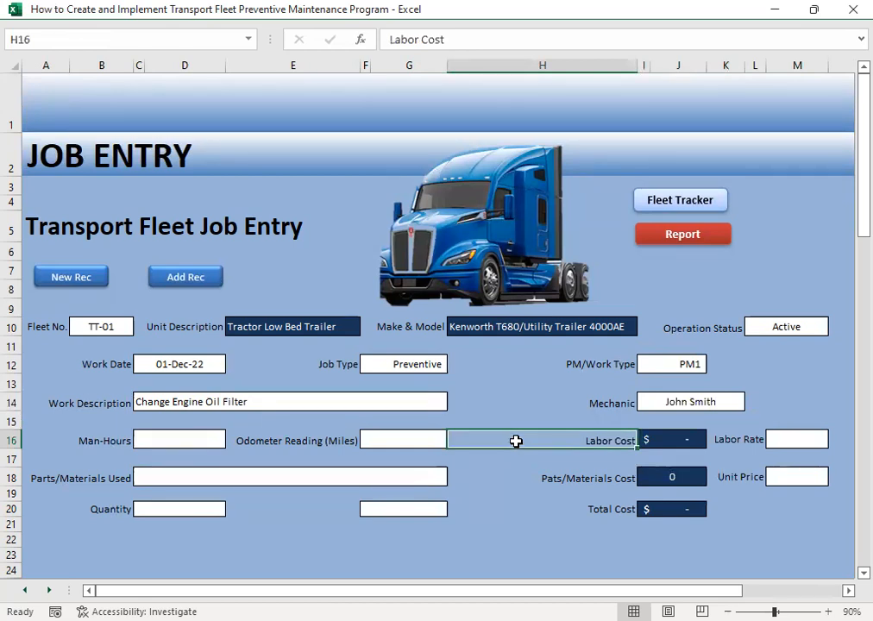
# - Enter 0.25 man-hours for the oil filter change
pyautogui.click(184, 440)
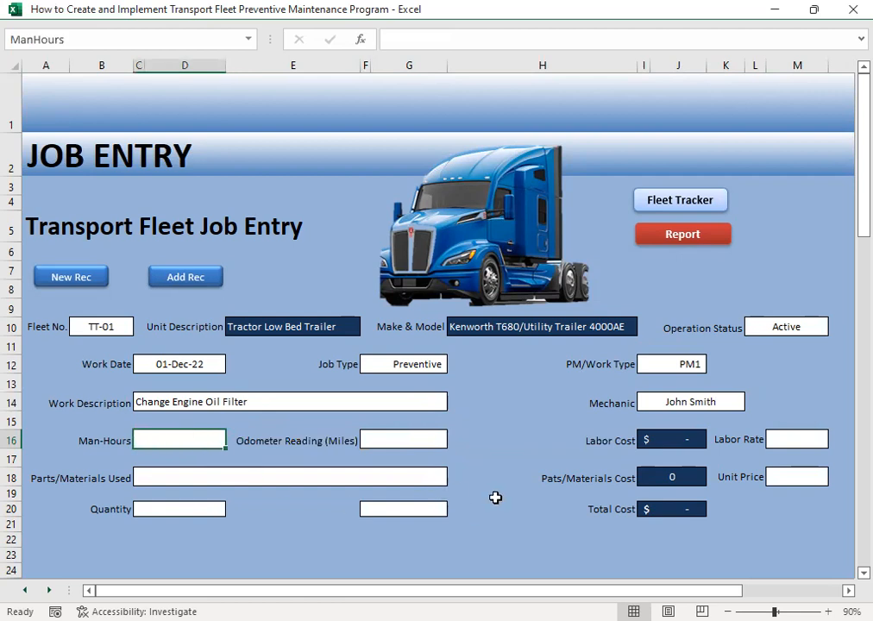
pyautogui.write('.25')
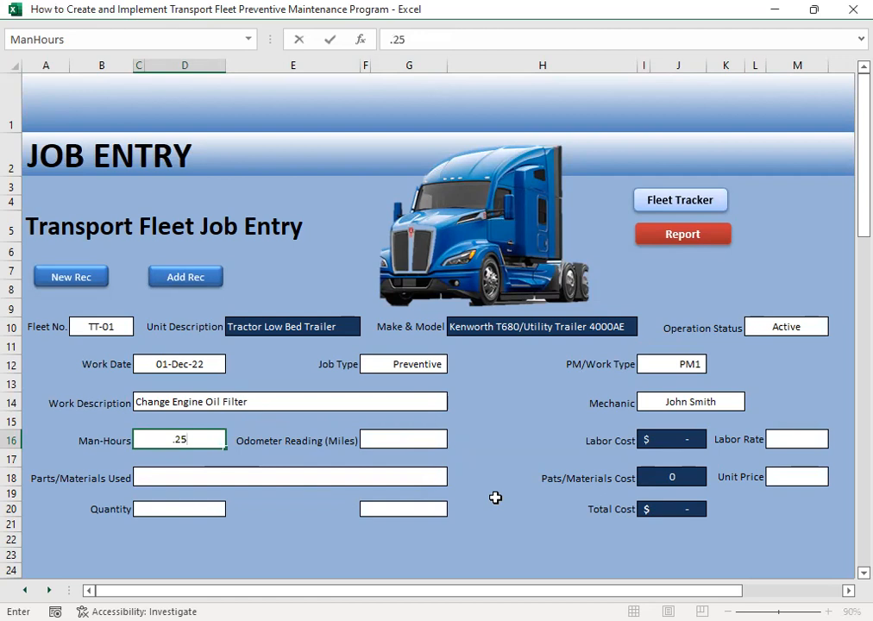
pyautogui.press('Tab')
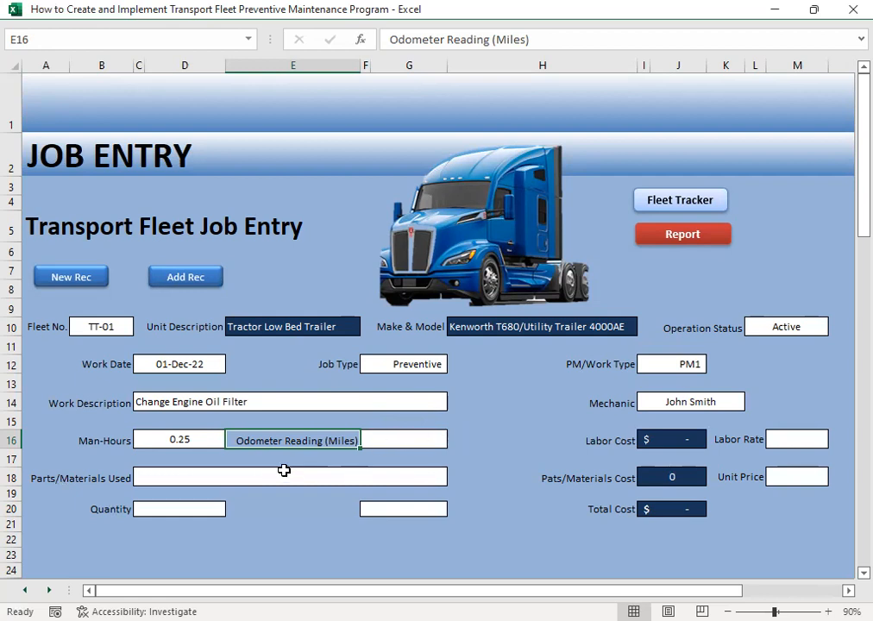
pyautogui.click(193, 440)
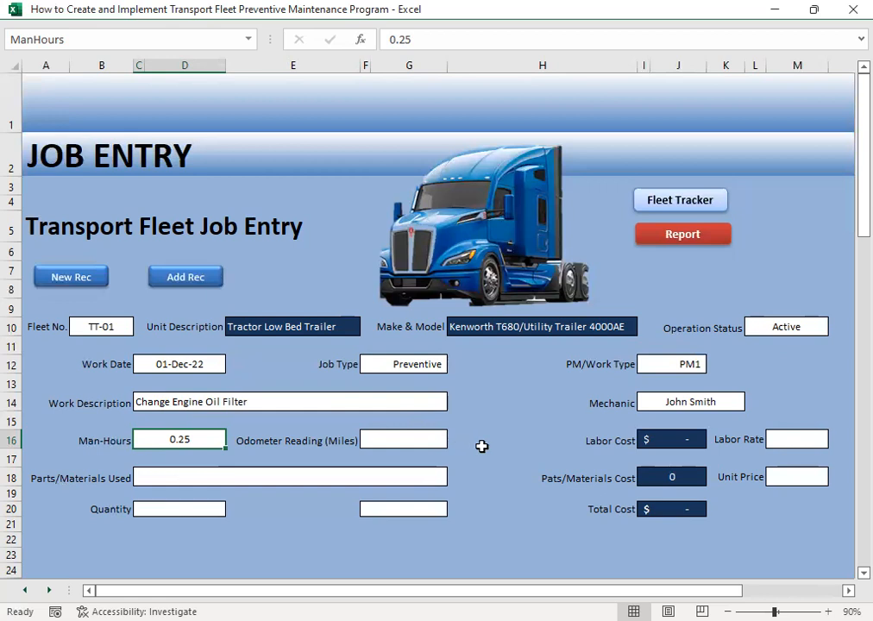
# - Enter an odometer reading of 25000 miles and a labor rate of 20.24
pyautogui.click(425, 441)
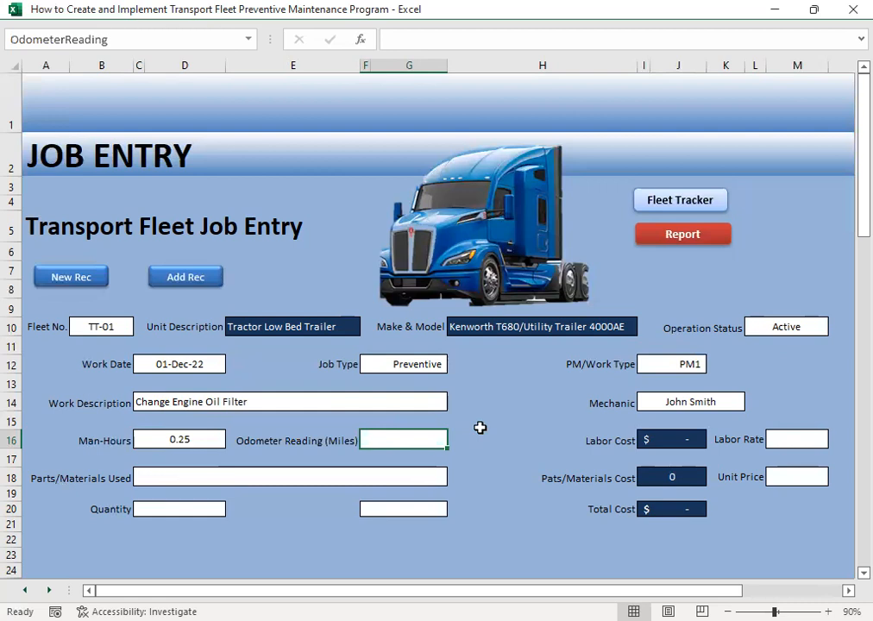
pyautogui.write('25000')
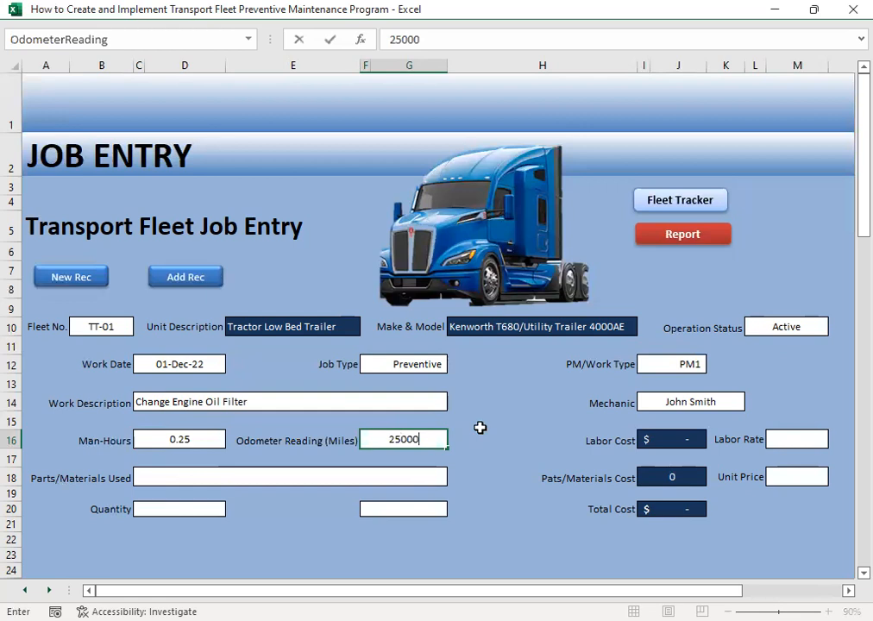
pyautogui.click(480, 432)
pyautogui.press('Tab')
pyautogui.press('Tab')
pyautogui.press('Tab')
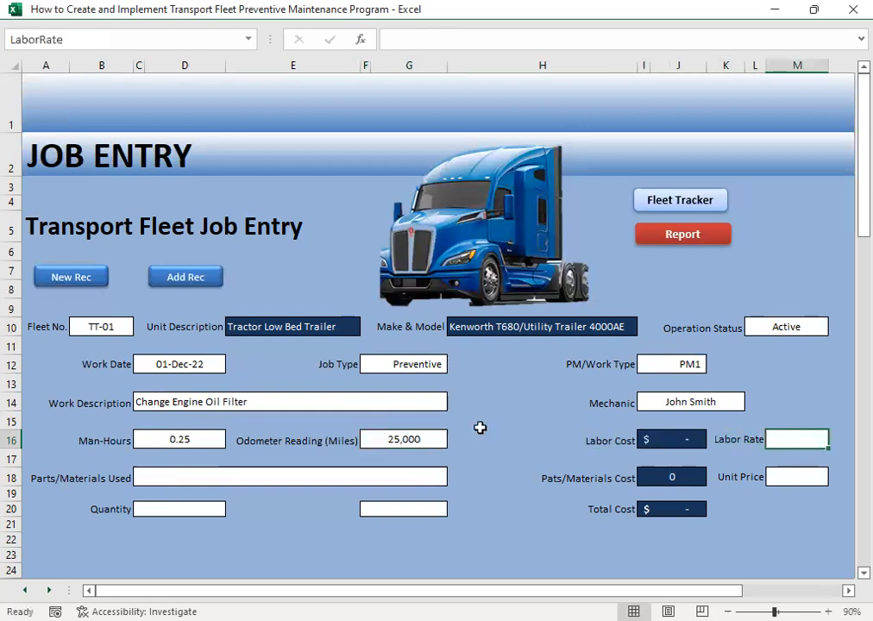
pyautogui.write('20.24')
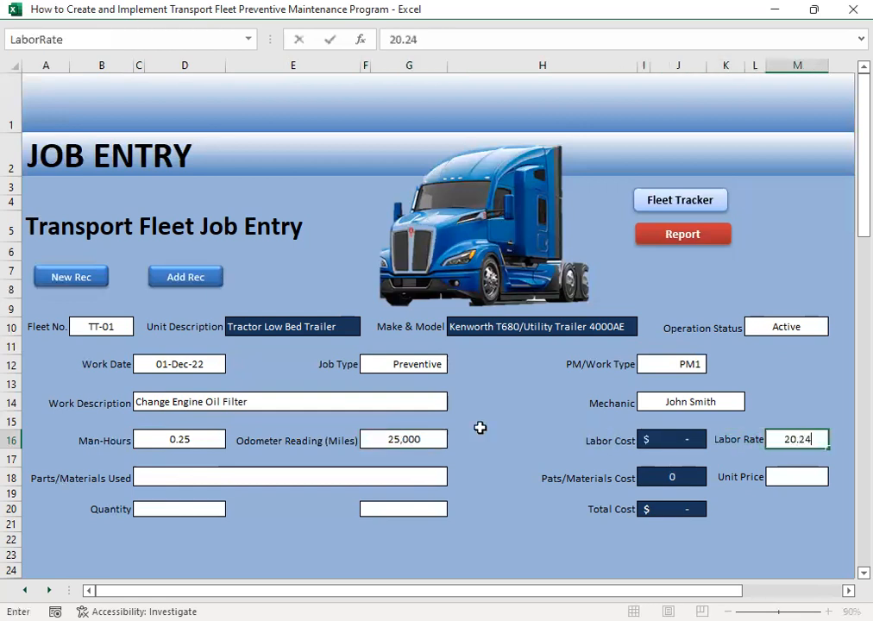
pyautogui.press('Return')
# - Choose Engine Oil Filter as the parts/materials used for the job
pyautogui.press('Left')
pyautogui.press('Left')
pyautogui.press('Left')
pyautogui.press('Left')
pyautogui.press('Left')
pyautogui.press('Left')
pyautogui.press('Left')
pyautogui.press('Left')
pyautogui.press('Left')
pyautogui.press('Left')
pyautogui.press('Left')
pyautogui.press('Left')
pyautogui.press('Right')
pyautogui.press('Right')
pyautogui.press('Down')
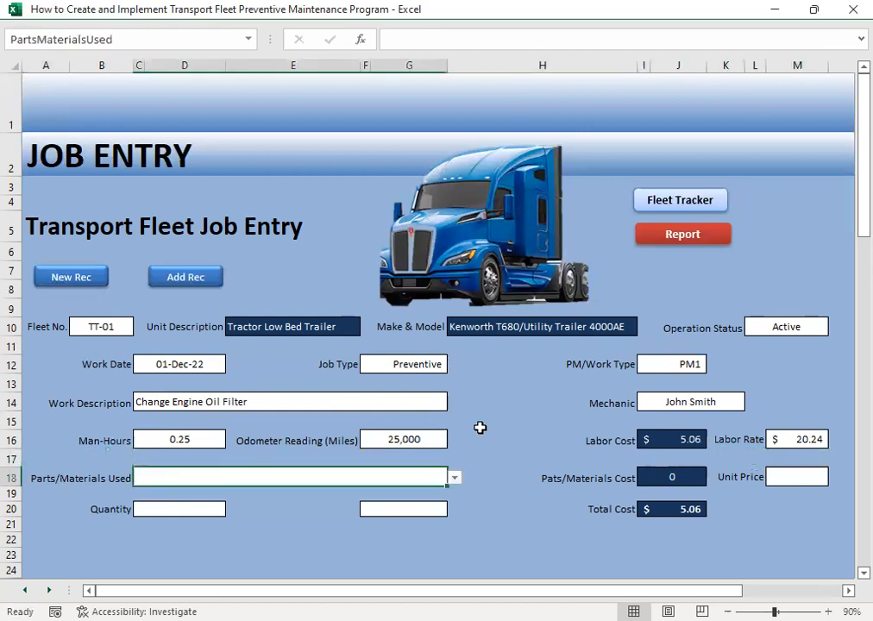
pyautogui.click(454, 477)
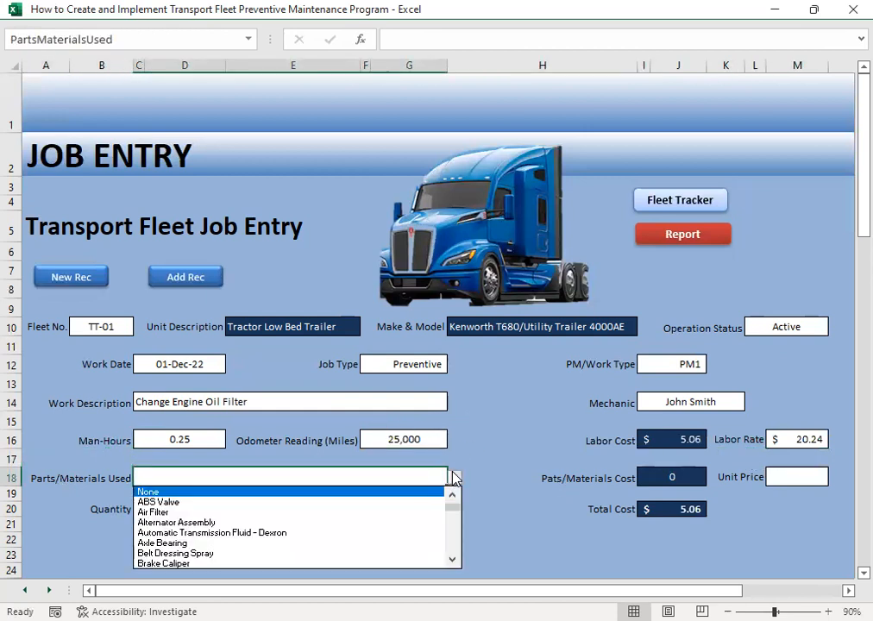
pyautogui.moveTo(452, 564); pyautogui.dragTo(452, 561)
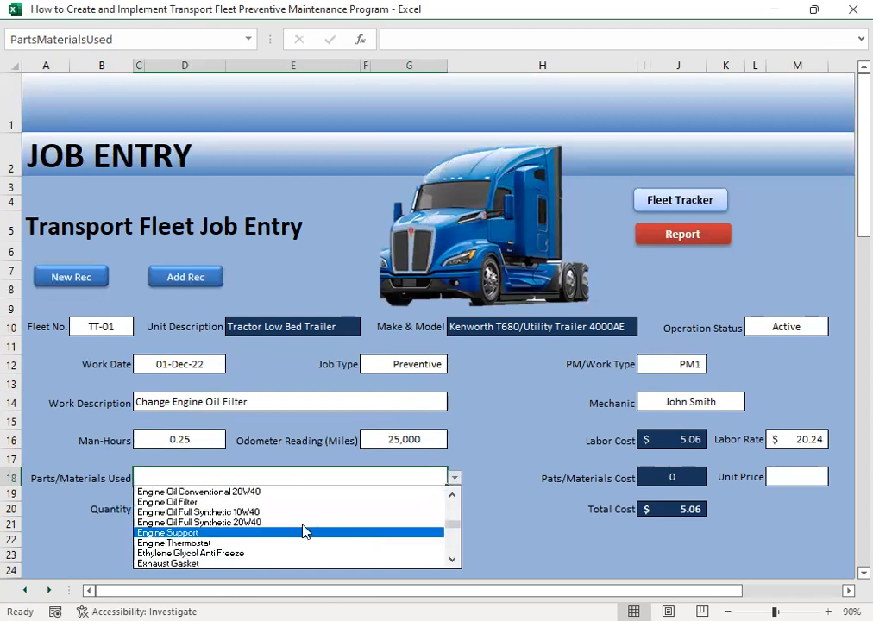
pyautogui.click(214, 509)
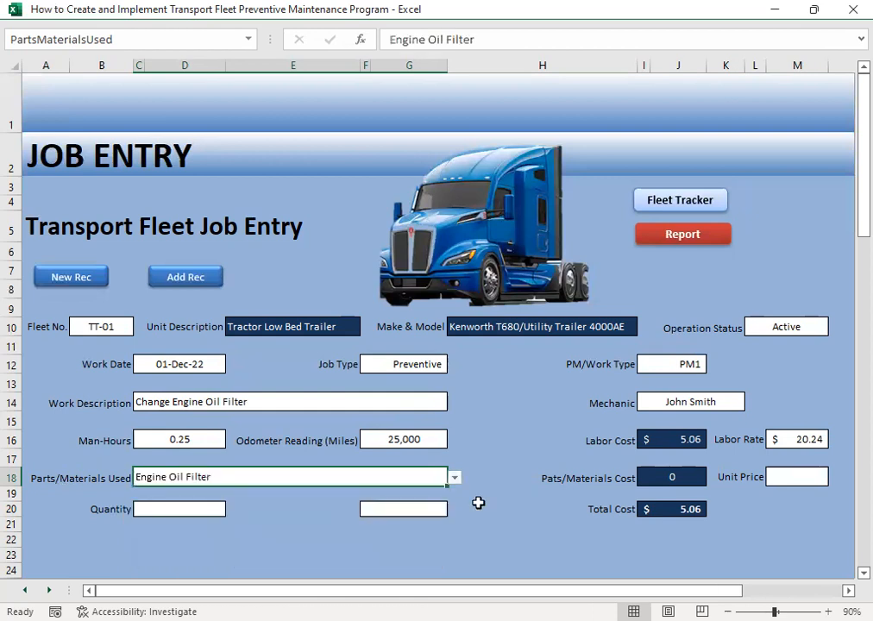
# - Enter a unit price of 52.32 for the engine oil filter
pyautogui.click(789, 484)
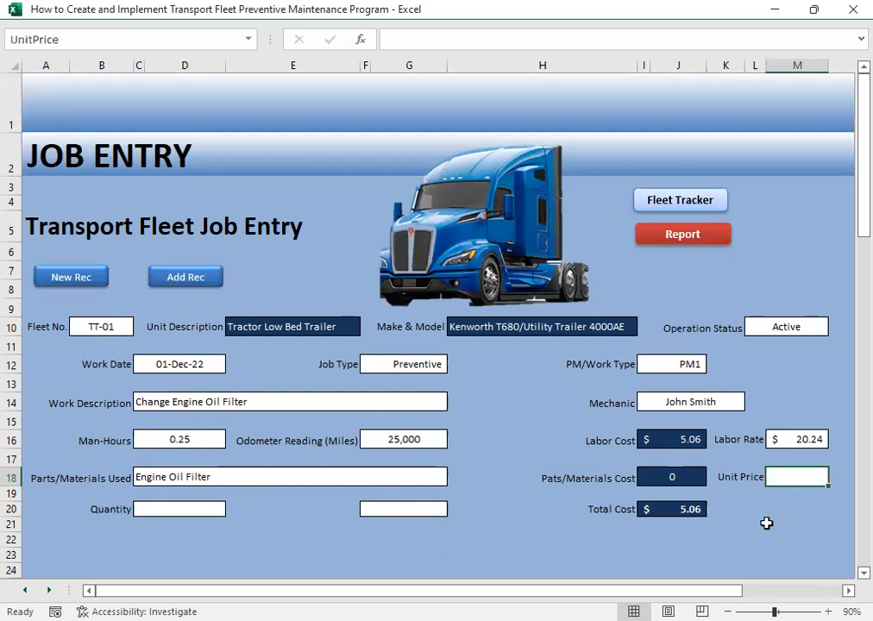
pyautogui.write('52.32')
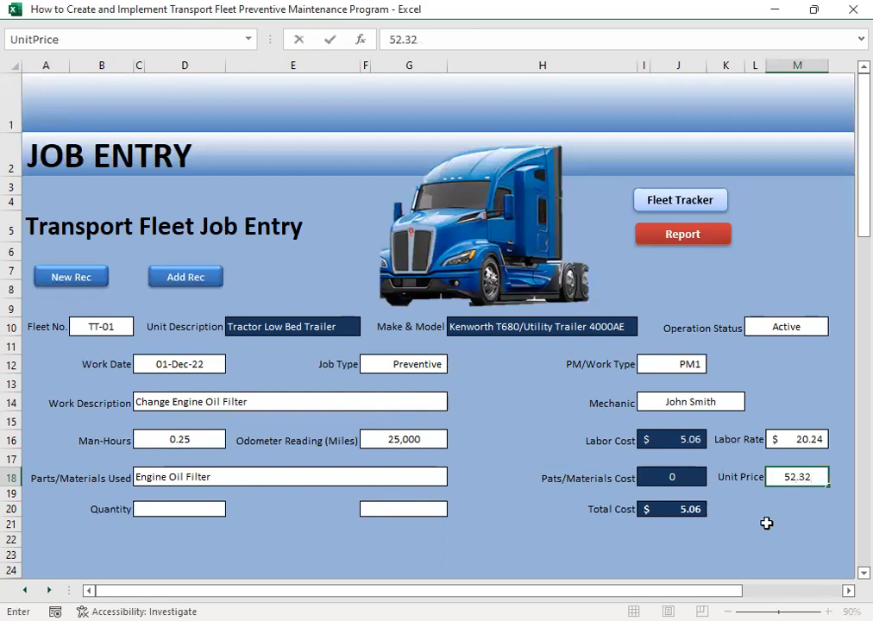
pyautogui.press('Return')
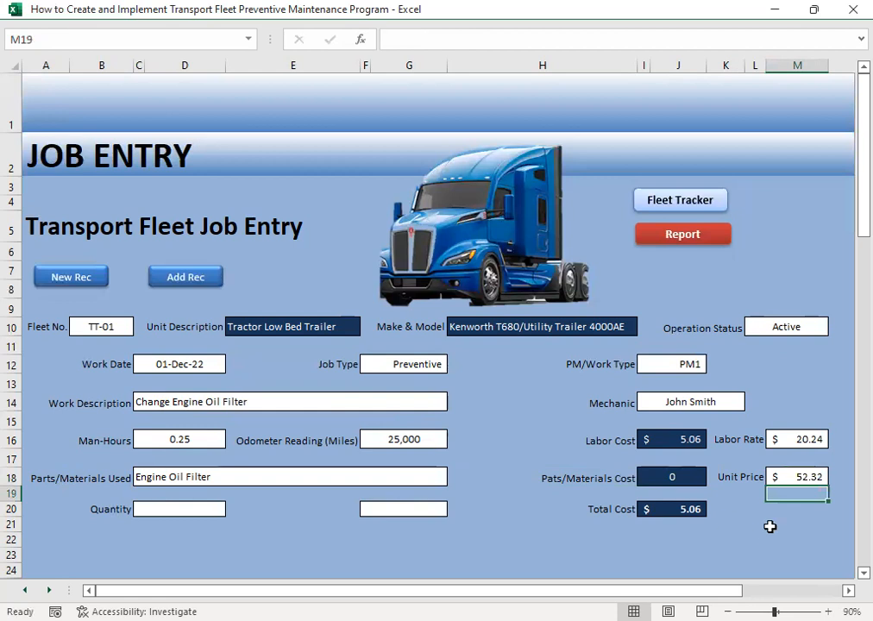
# - Enter a quantity of 1 for the oil filter and choose Piece as its unit of measure
pyautogui.click(143, 509)
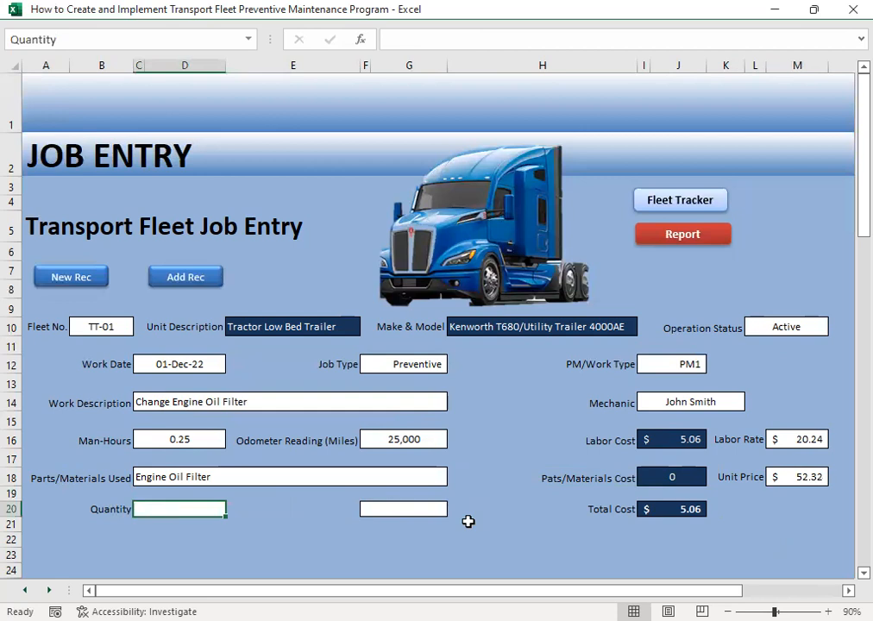
pyautogui.write('1')
pyautogui.press('Tab')
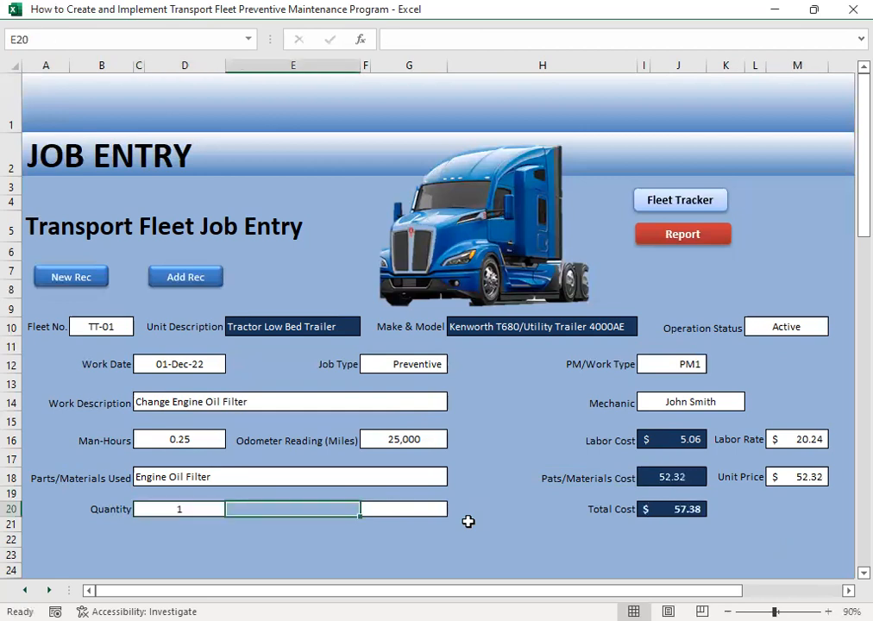
pyautogui.click(379, 507)
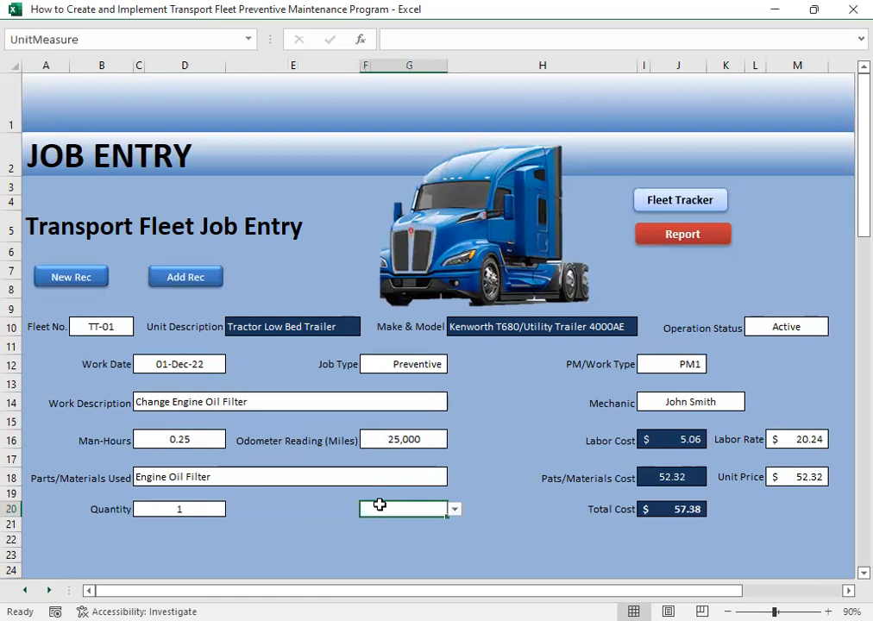
pyautogui.click(455, 510)
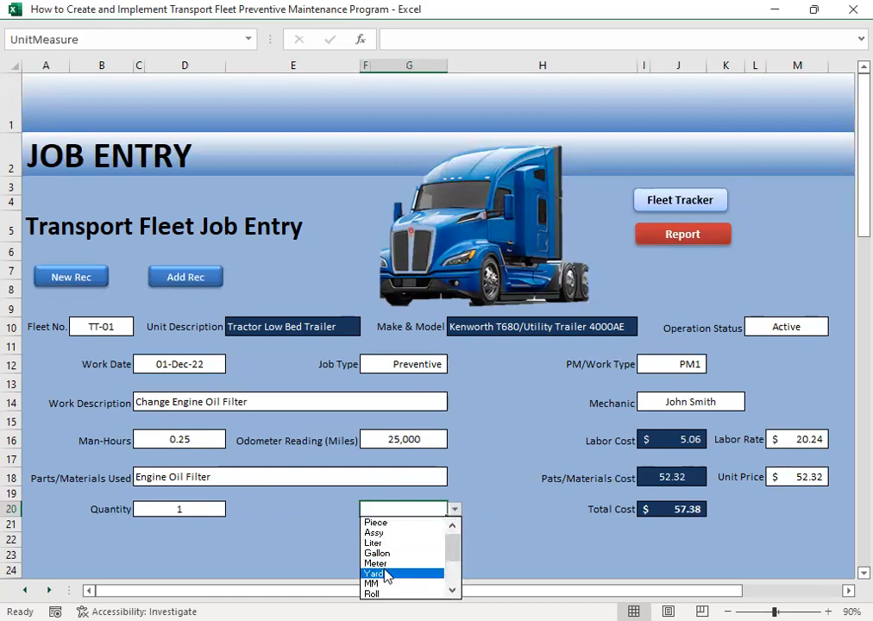
pyautogui.click(385, 522)
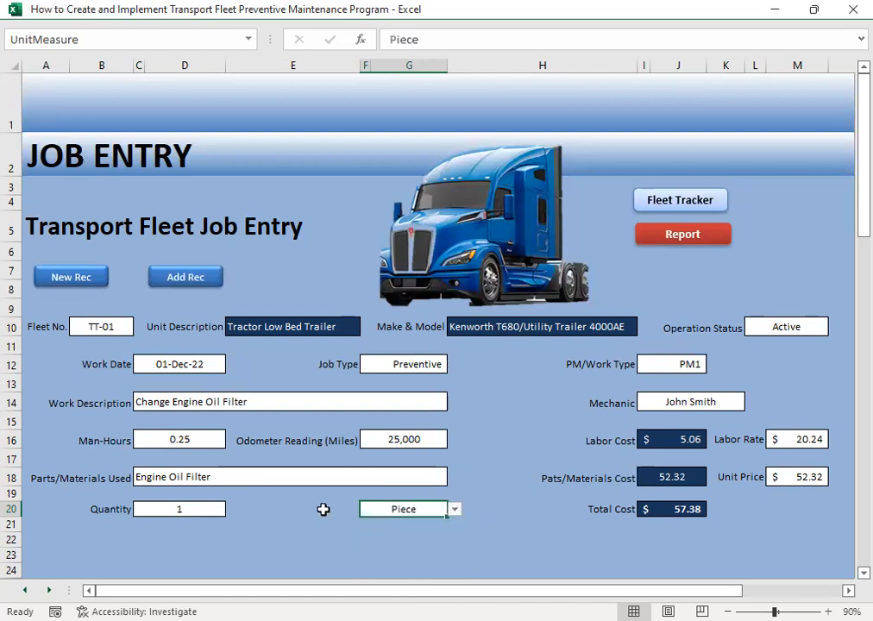
# - Label the unit of measure field by entering Unit in cell E20 of the job entry form
pyautogui.click(341, 513)
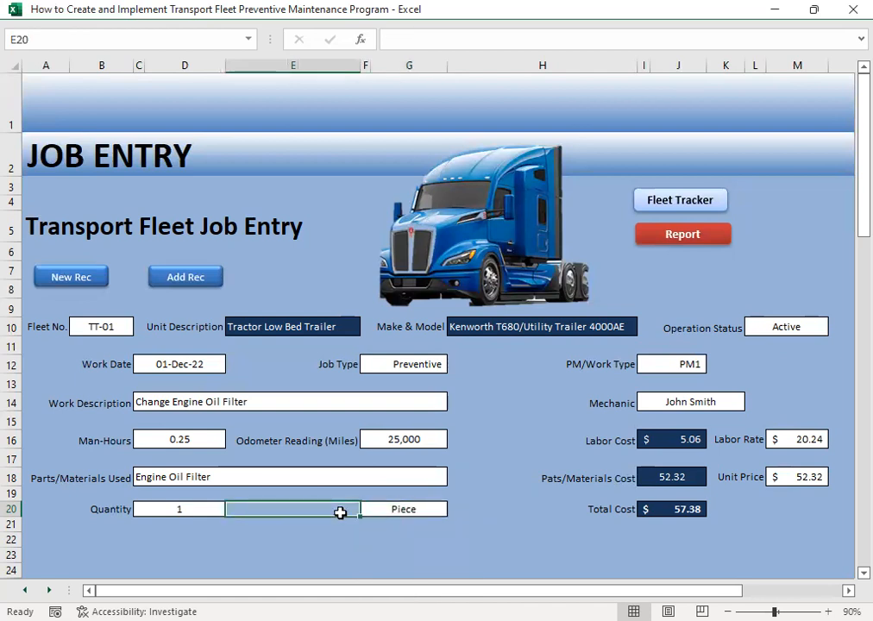
pyautogui.write('Unit')
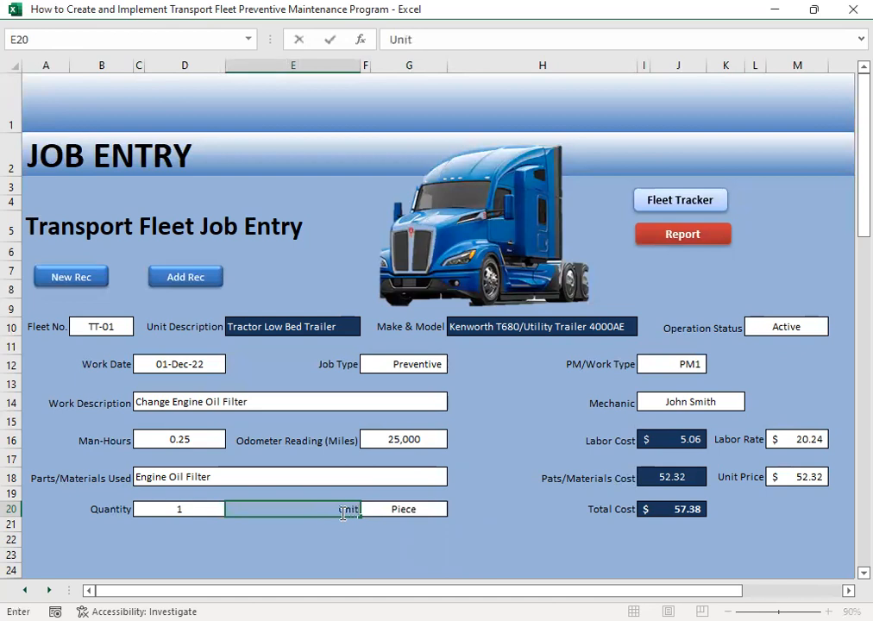
pyautogui.press('Return')
pyautogui.click(341, 513)
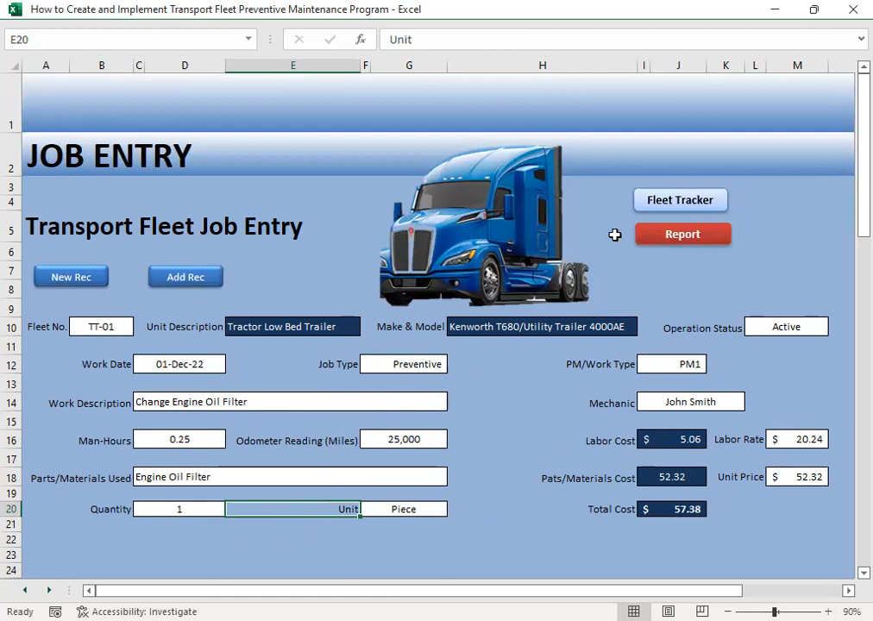
# - Open the repair and maintenance history and examine the oil filter record across all columns through the total cost
pyautogui.click(670, 241)
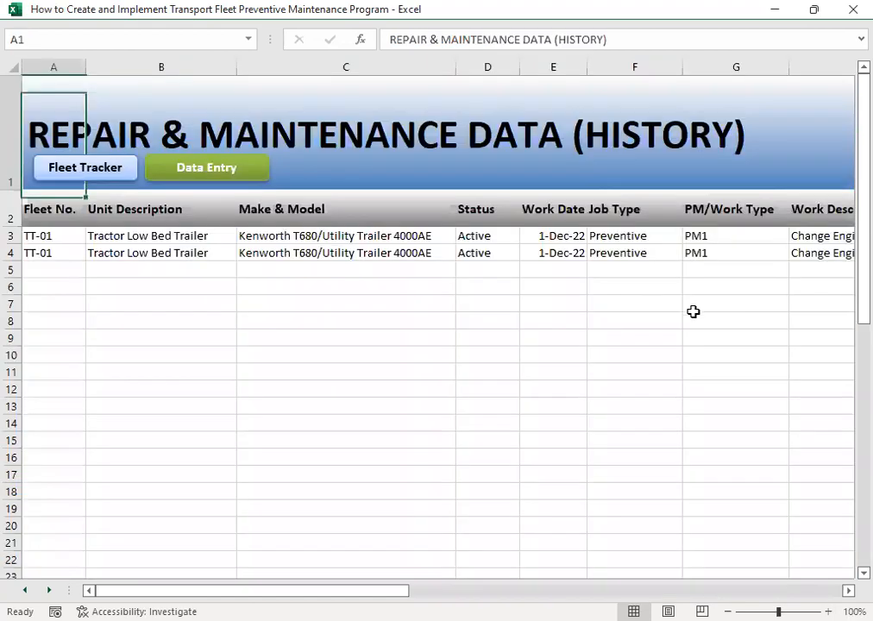
pyautogui.click(214, 252)
pyautogui.press('Left')
pyautogui.press('Right')
pyautogui.press('Right')
pyautogui.press('Right')
pyautogui.press('Right')
pyautogui.press('Right')
pyautogui.press('Right')
pyautogui.press('Right')
pyautogui.press('Right')
pyautogui.press('Right')
pyautogui.press('Right')
pyautogui.press('Right')
pyautogui.press('Right')
pyautogui.press('Right')
pyautogui.press('Right')
pyautogui.press('Right')
pyautogui.press('Right')
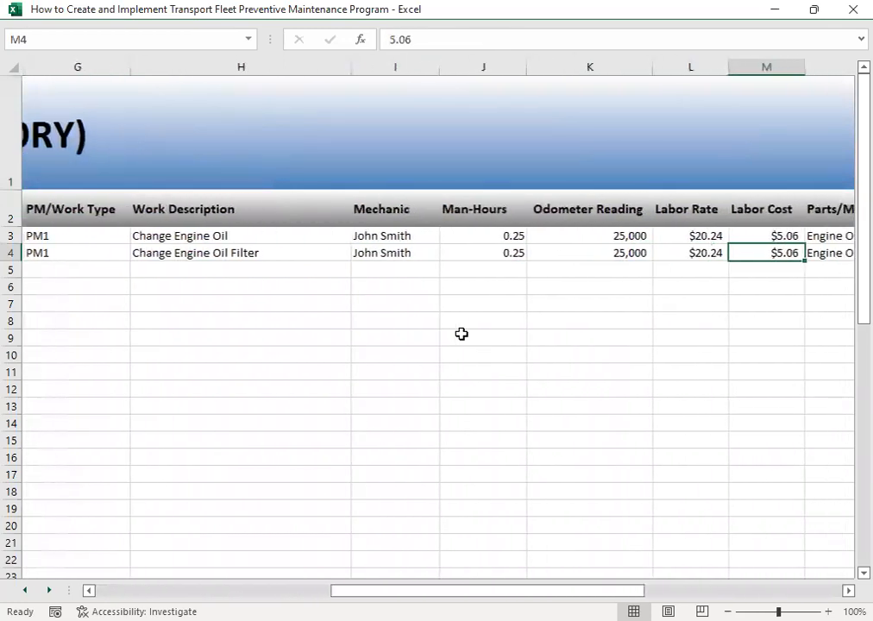
pyautogui.press('Left')
pyautogui.press('Left')
pyautogui.press('Left')
pyautogui.press('Left')
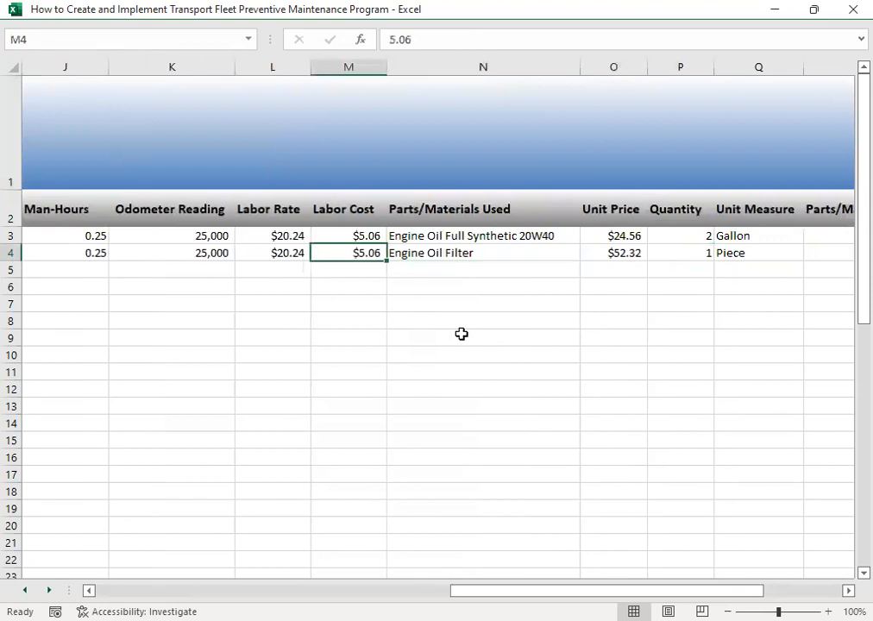
pyautogui.press('Right')
pyautogui.press('Up')
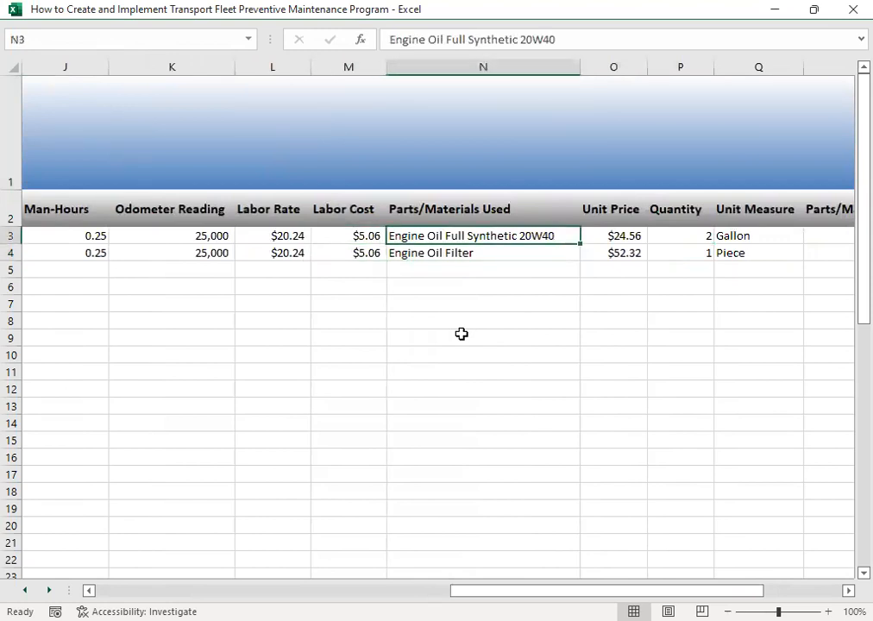
pyautogui.press('Up')
pyautogui.press('Down')
pyautogui.press('Right')
pyautogui.press('Right')
pyautogui.press('Right')
pyautogui.press('Right')
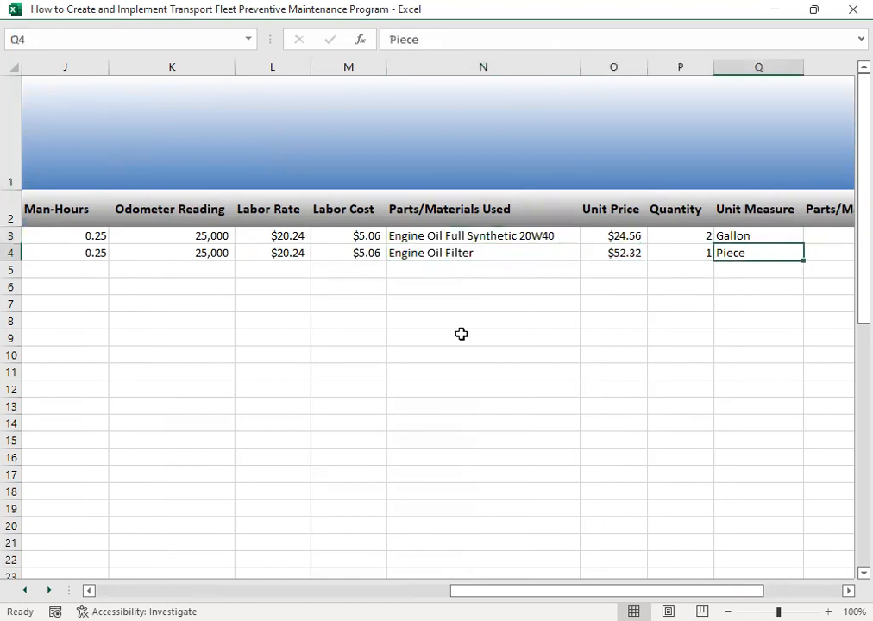
pyautogui.press('Left')
pyautogui.press('Left')
pyautogui.press('Up')
pyautogui.press('Down')
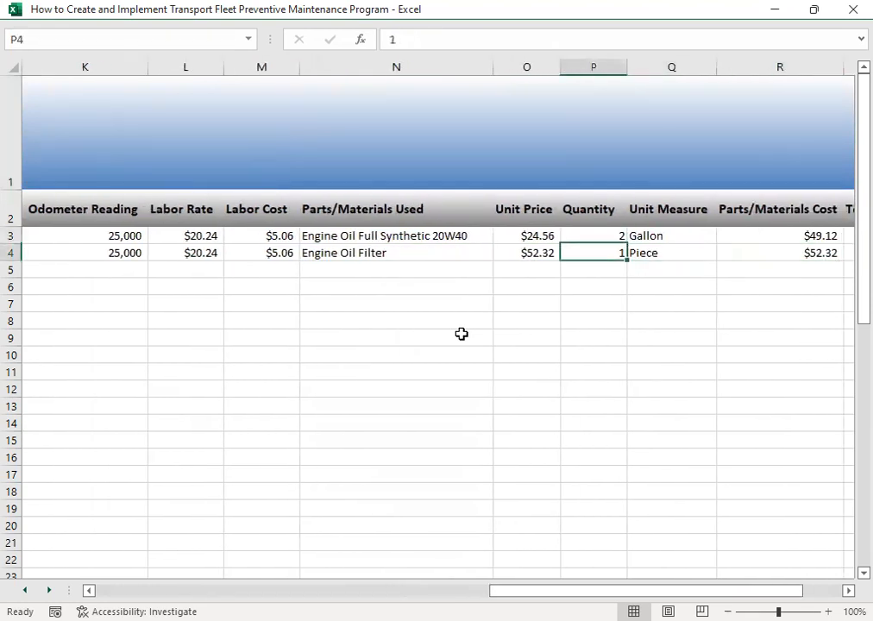
pyautogui.press('Right')
pyautogui.press('Right')
pyautogui.press('Right')
pyautogui.press('Right')
pyautogui.press('Right')
pyautogui.press('Left')
pyautogui.press('Left')
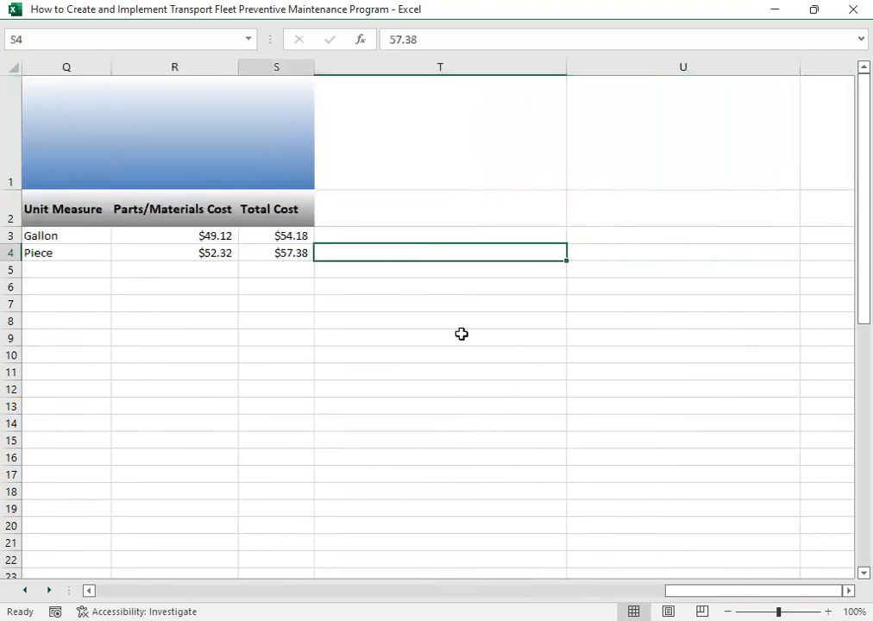
# - Select the total costs of the oil change and oil filter jobs to read their combined cost
pyautogui.moveTo(296, 235); pyautogui.dragTo(292, 253)
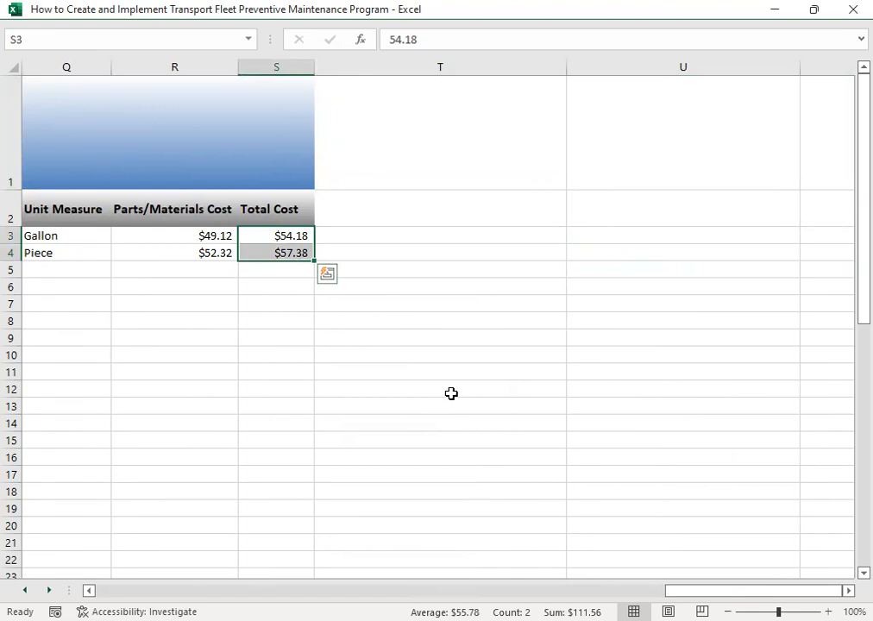
pyautogui.moveTo(680, 594)
pyautogui.mouseDown()
pyautogui.moveTo(540, 590)
pyautogui.moveTo(361, 568)
pyautogui.moveTo(220, 579)
pyautogui.moveTo(88, 571)
pyautogui.moveTo(134, 579)
pyautogui.moveTo(641, 577)
pyautogui.moveTo(682, 591)
pyautogui.mouseUp()
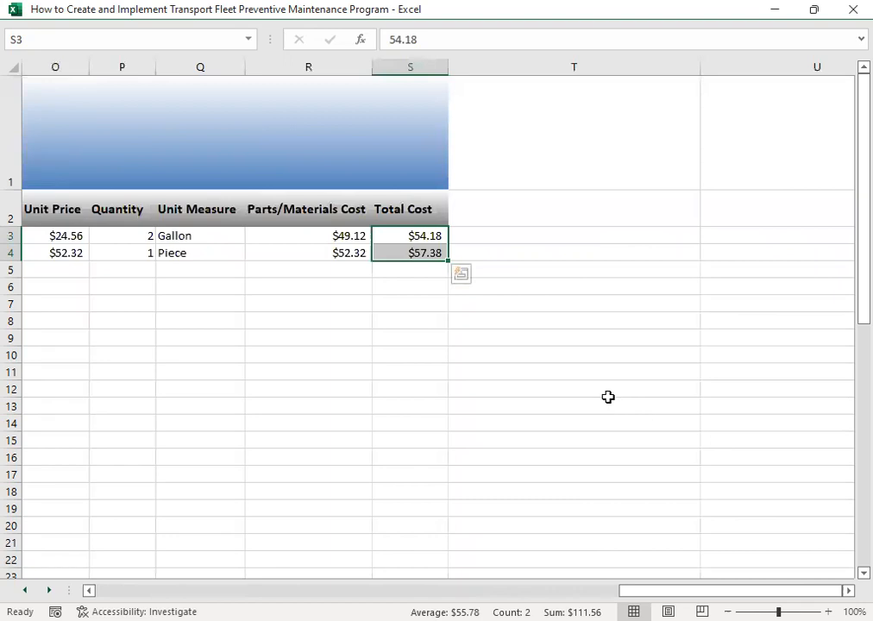
pyautogui.click(490, 347)
pyautogui.click(423, 230)
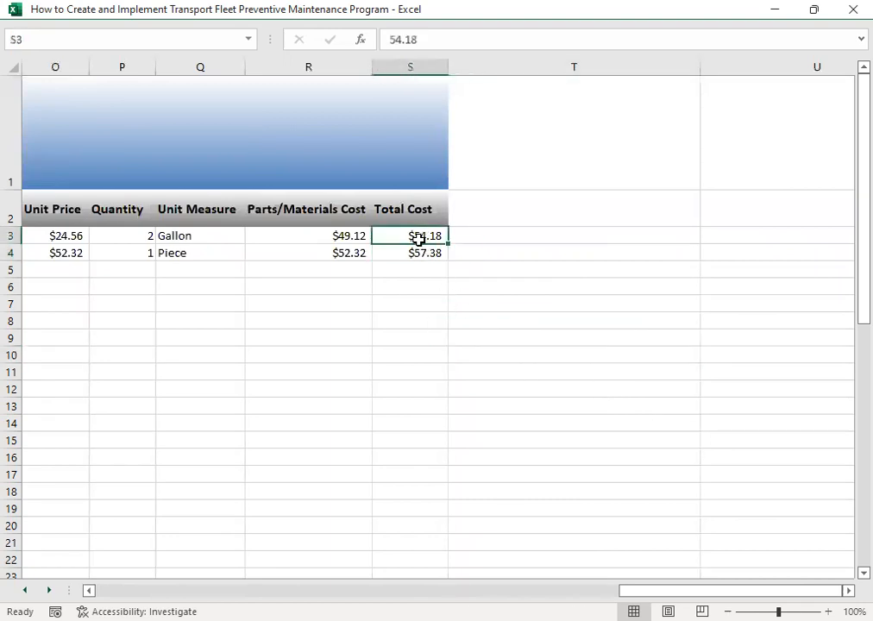
pyautogui.moveTo(415, 238); pyautogui.dragTo(415, 255)
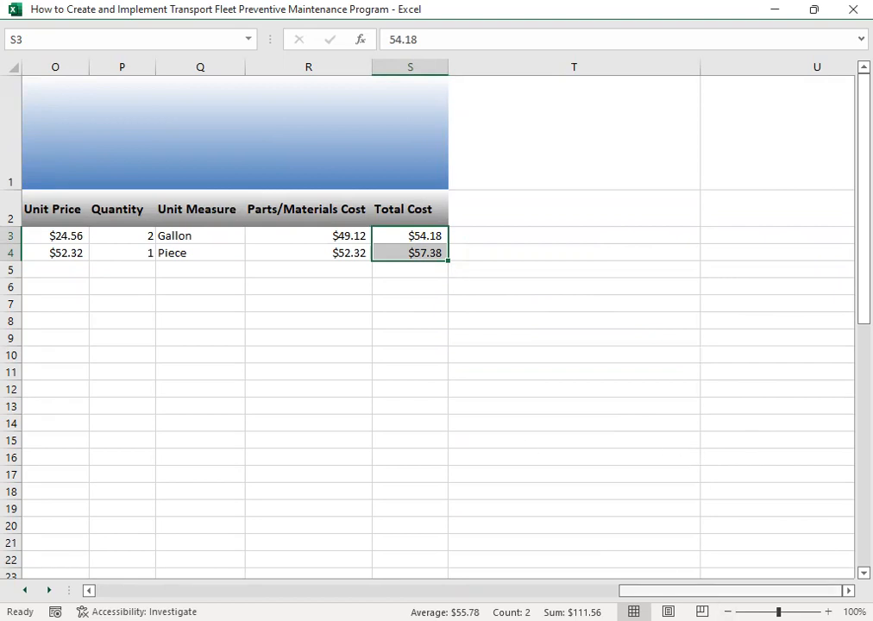
# - Return to the job entry form and start a new record for fleet number TT-02
pyautogui.moveTo(697, 592); pyautogui.dragTo(172, 591)
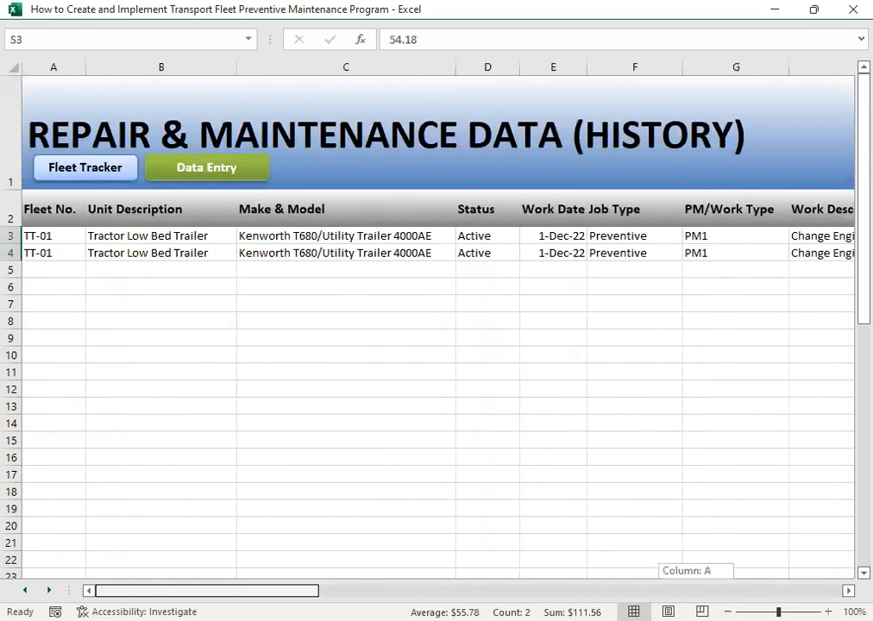
pyautogui.click(185, 167)
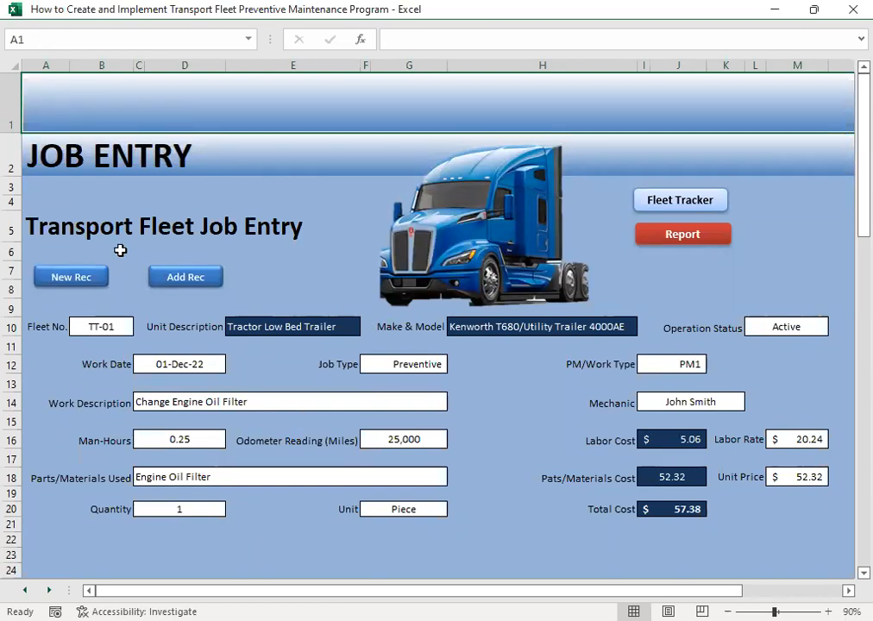
pyautogui.click(60, 272)
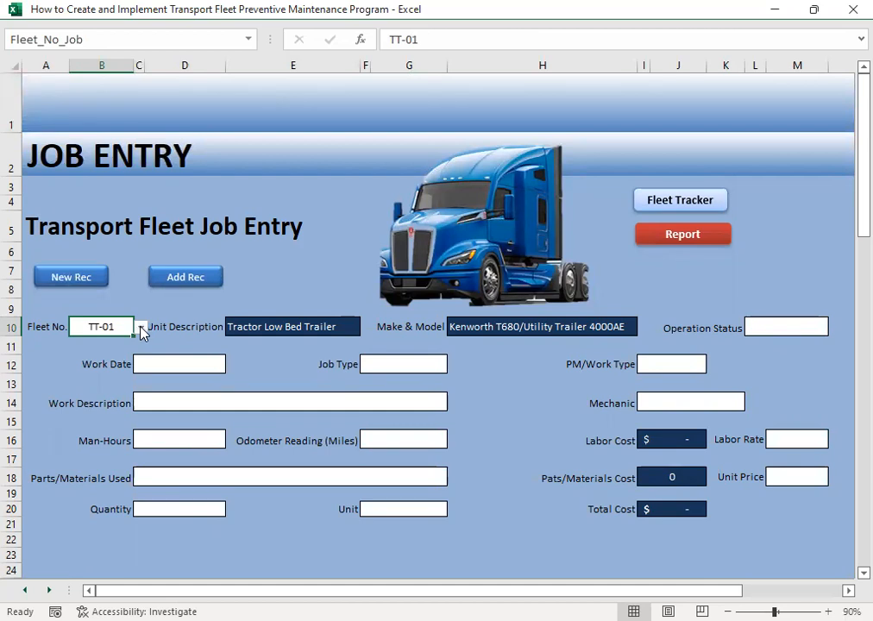
pyautogui.click(140, 328)
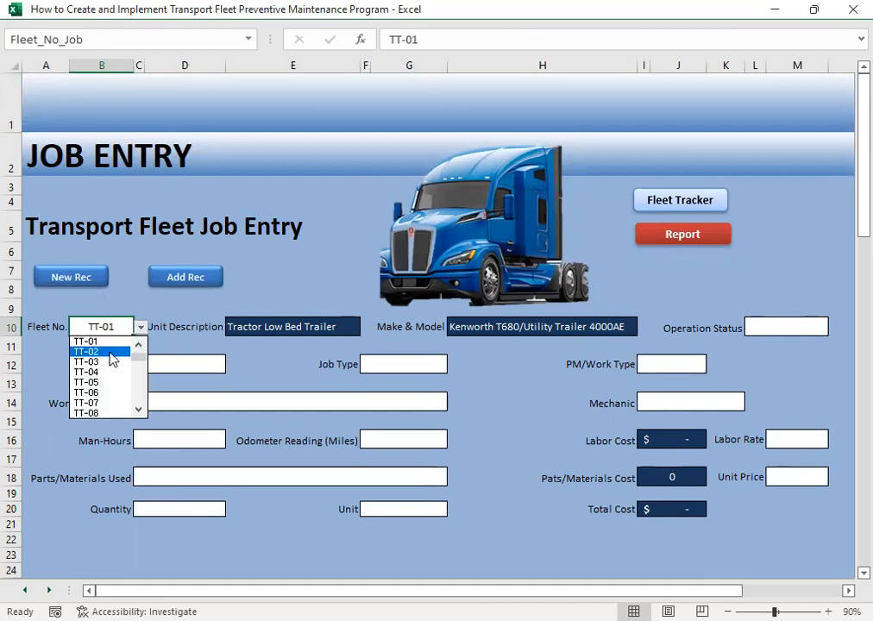
pyautogui.click(111, 353)
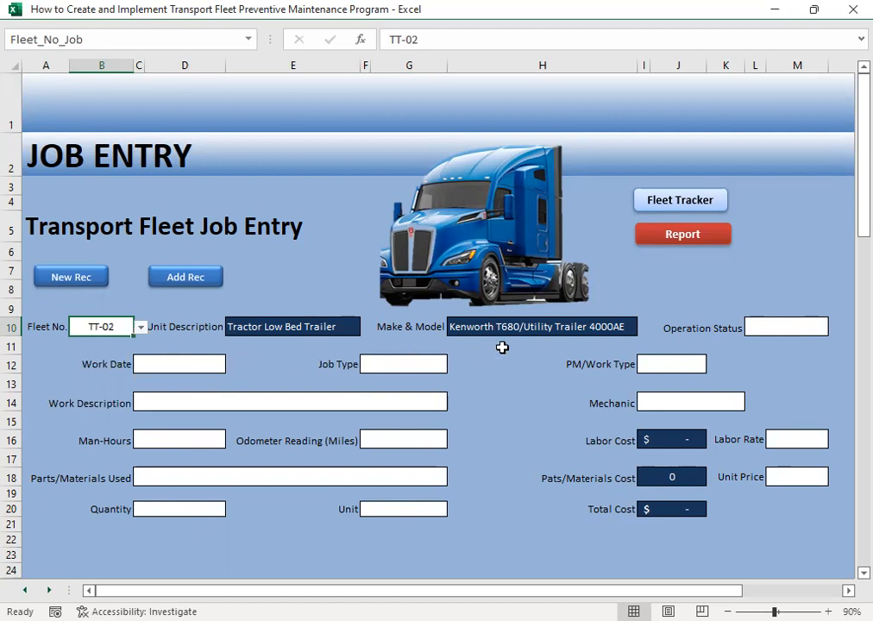
# - Set the operation status of TT-02 to Active and enter 12/2 as the work date
pyautogui.click(794, 329)
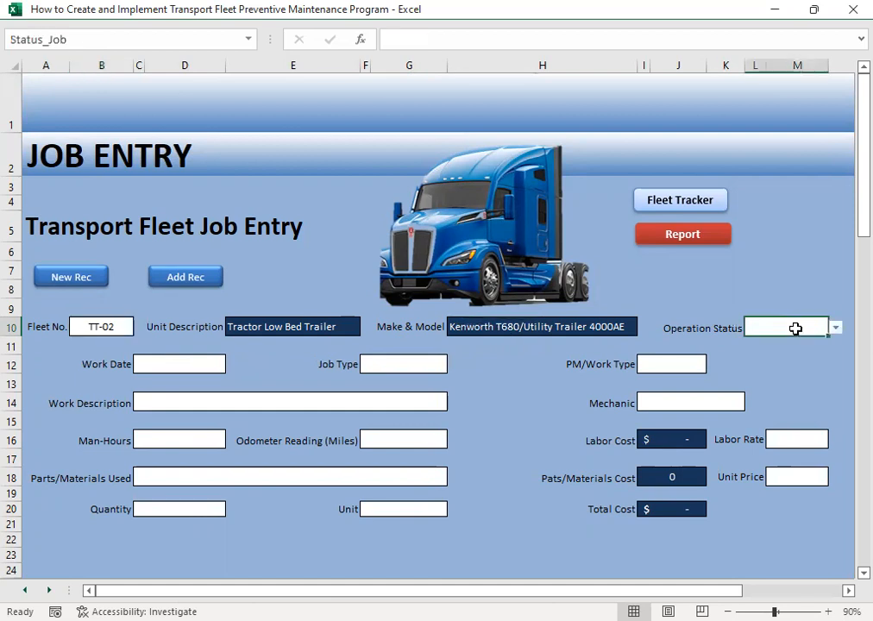
pyautogui.click(834, 328)
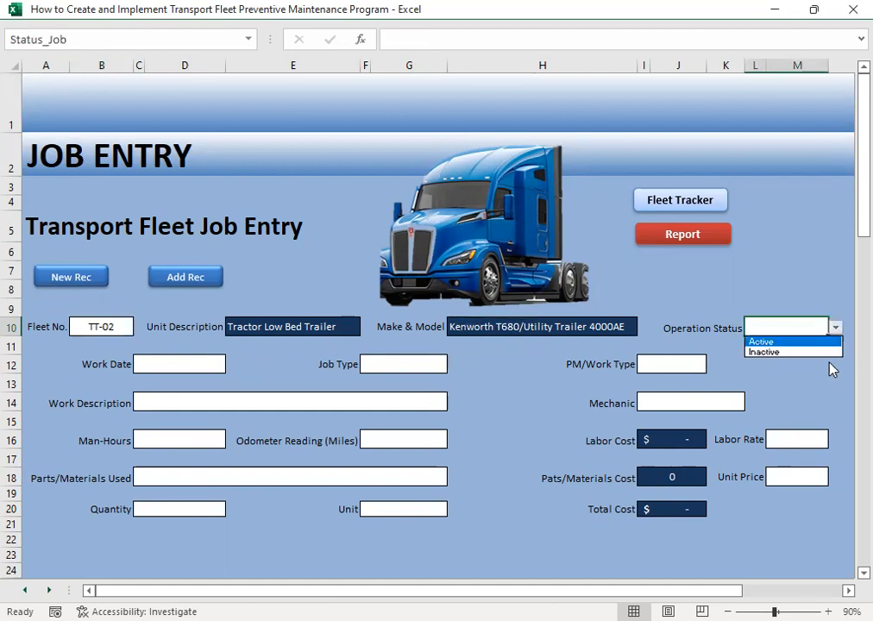
pyautogui.click(776, 342)
pyautogui.click(164, 363)
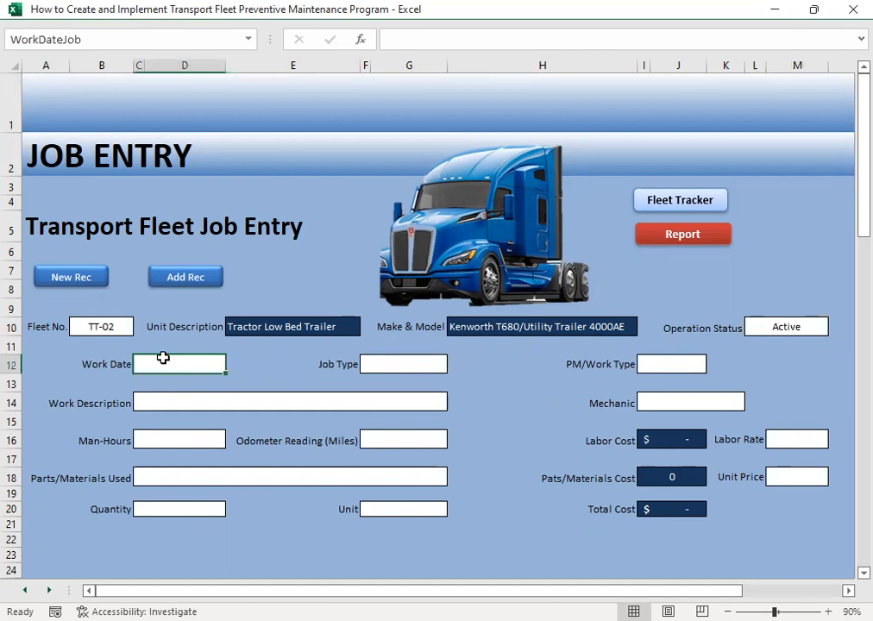
pyautogui.write('12/2')
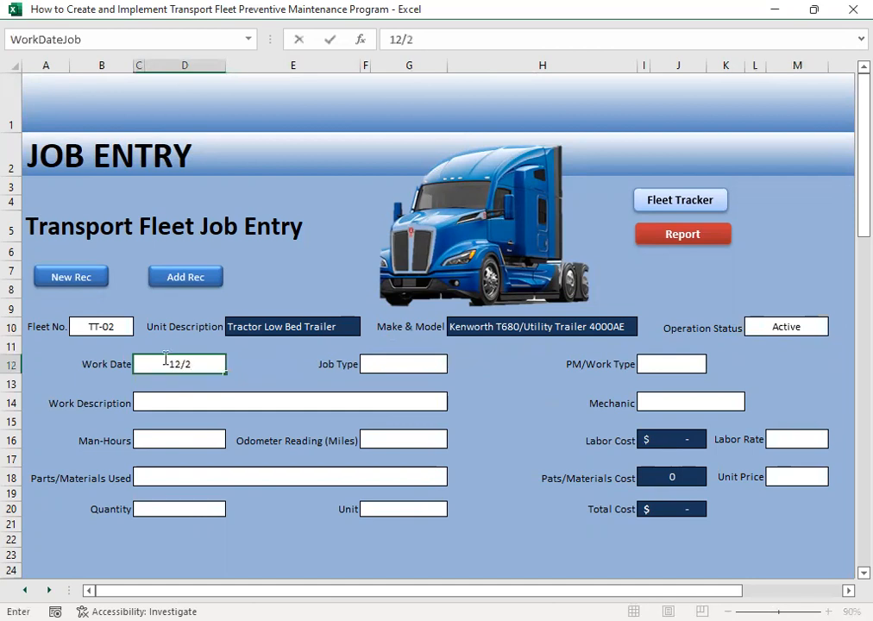
pyautogui.press('Tab')
pyautogui.press('Tab')
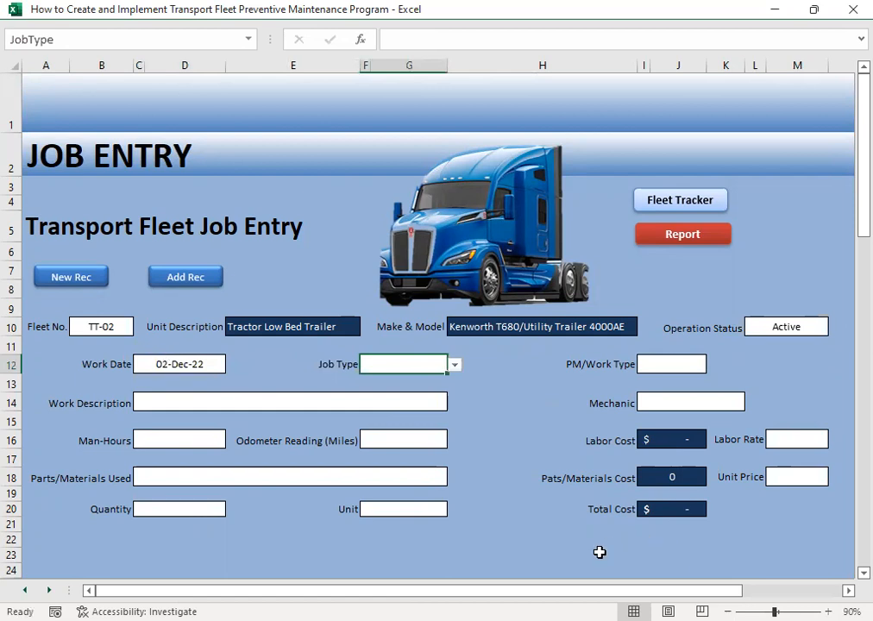
# - Set the job type to Preventive and the PM/work type to PM5 for the TT-02 job
pyautogui.click(454, 366)
pyautogui.click(427, 377)
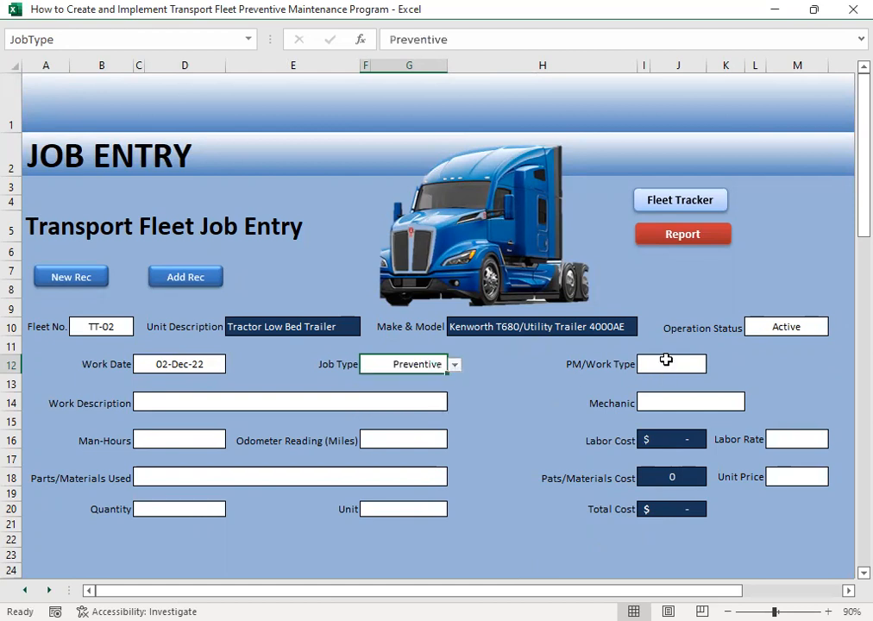
pyautogui.click(666, 360)
pyautogui.click(715, 365)
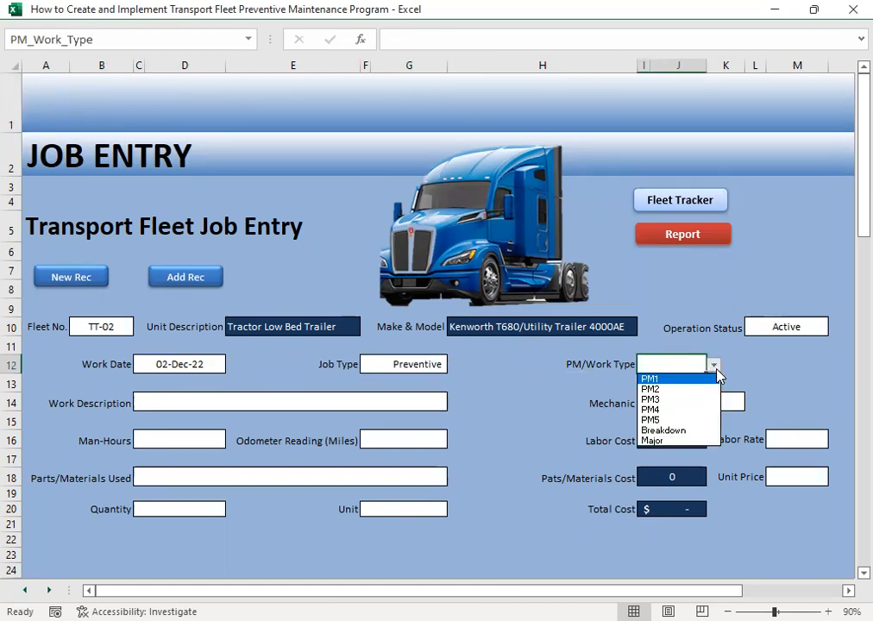
pyautogui.click(673, 419)
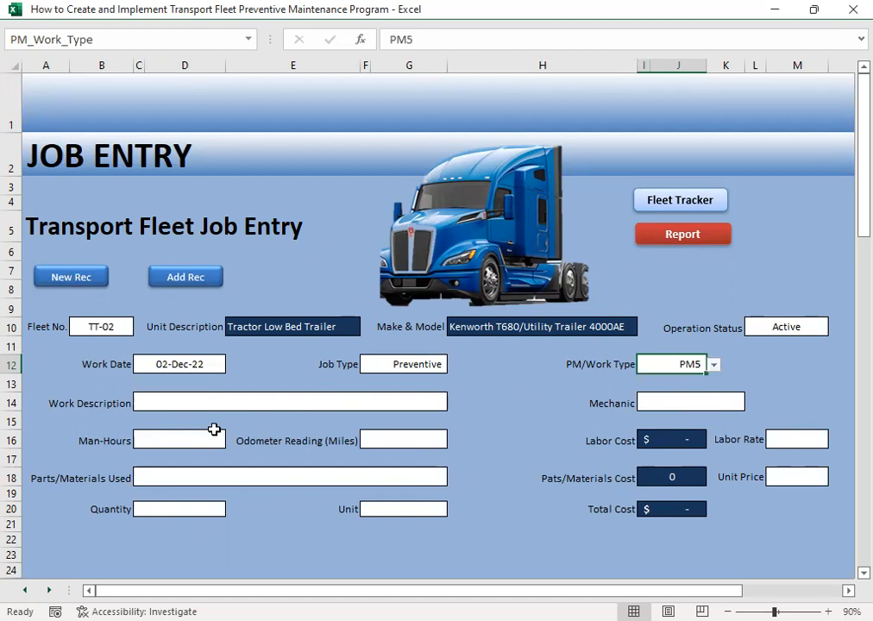
# - Set the work description of the TT-02 job to Change Air Filter
pyautogui.click(158, 406)
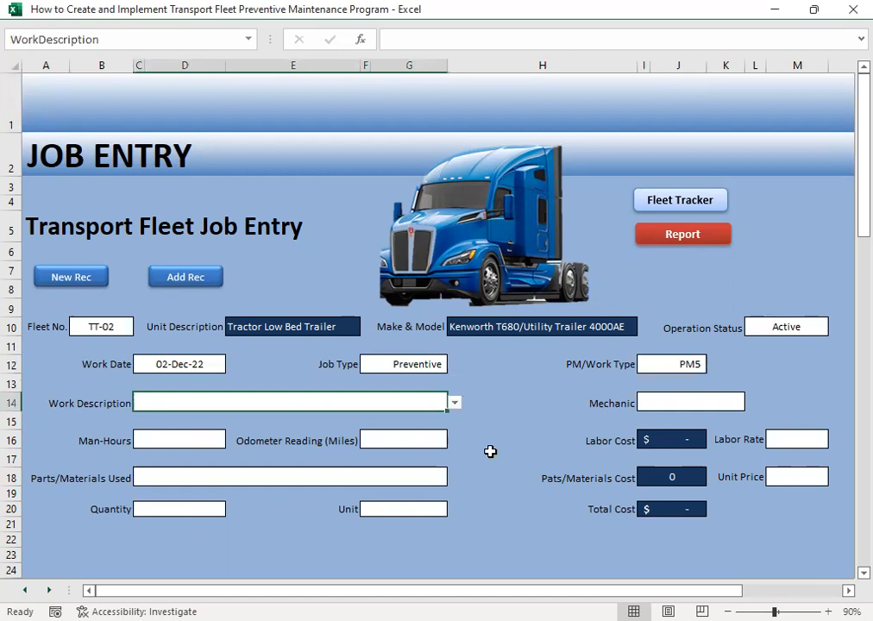
pyautogui.click(455, 403)
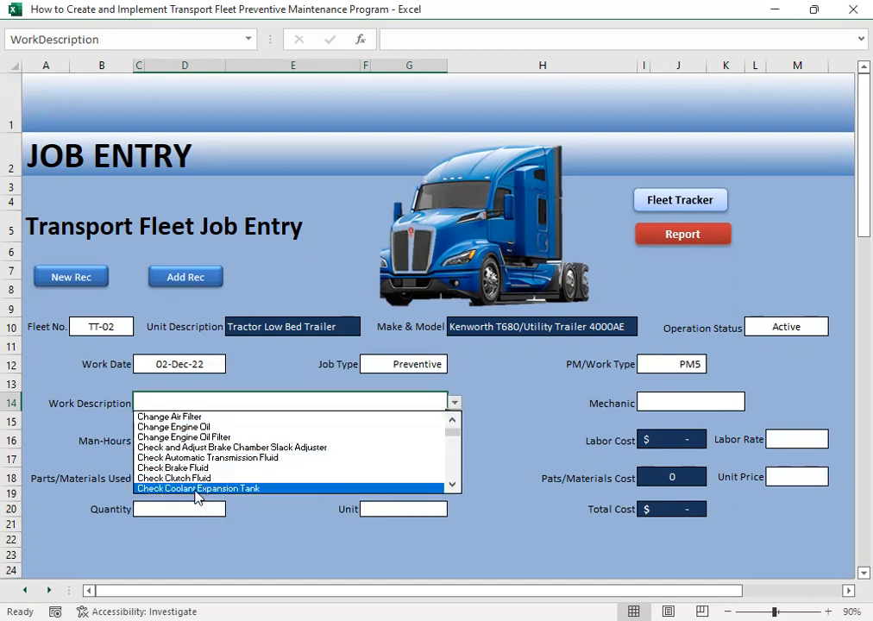
pyautogui.click(202, 417)
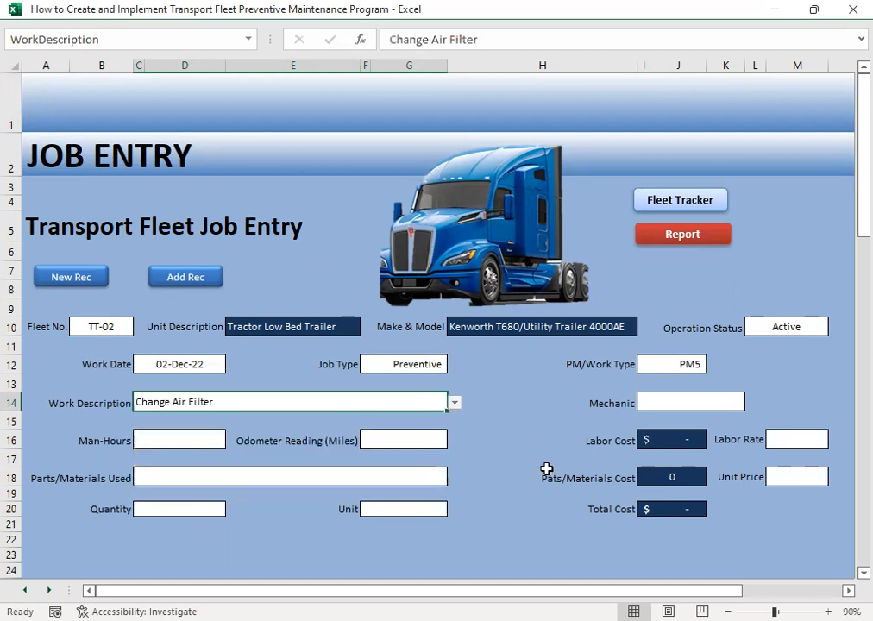
# - Assign the second mechanic on the list to the air filter job
pyautogui.click(681, 402)
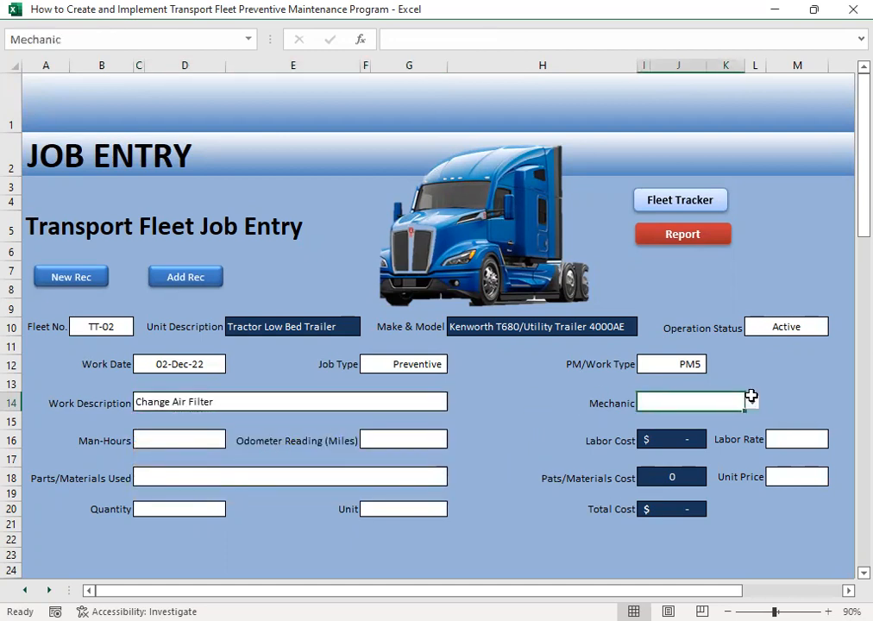
pyautogui.click(751, 397)
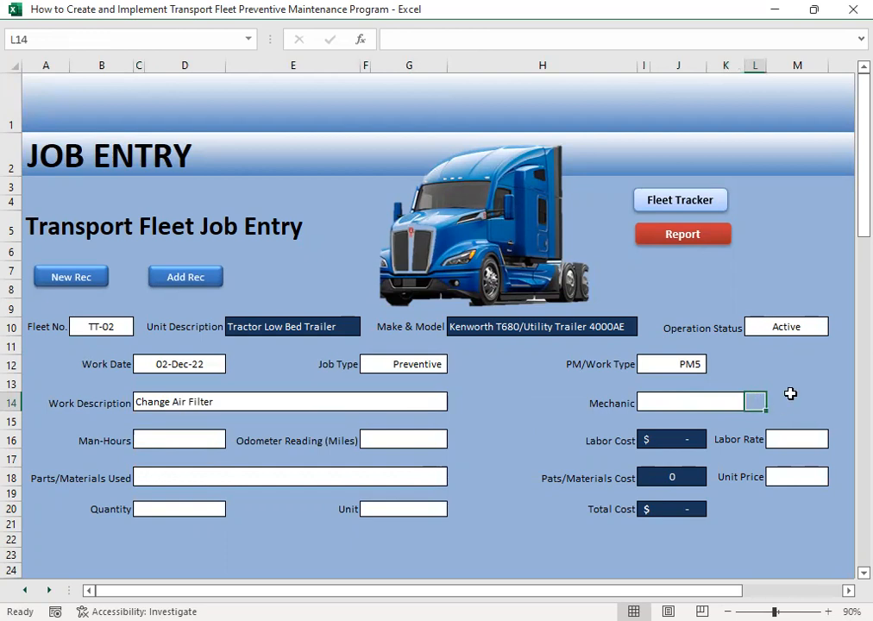
pyautogui.click(776, 399)
pyautogui.click(718, 403)
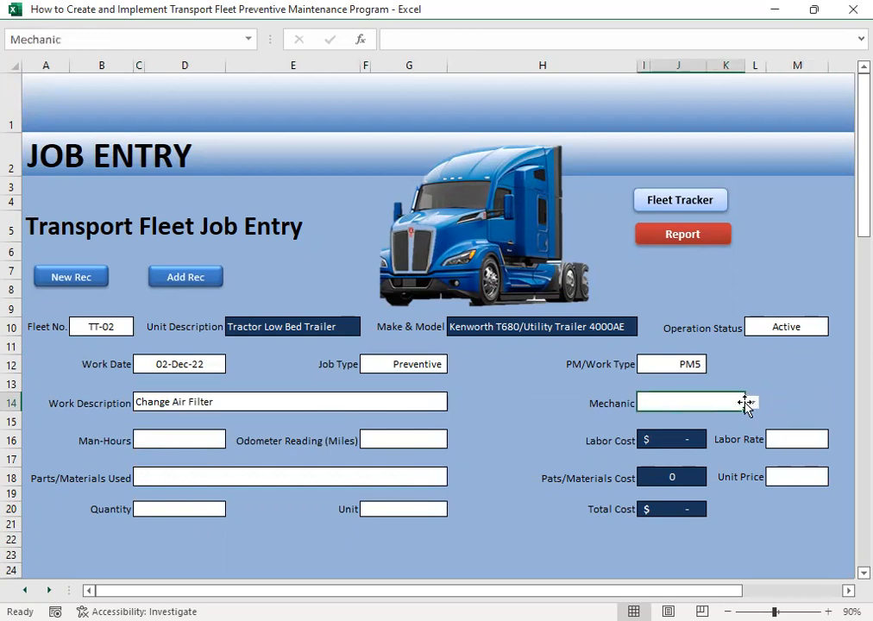
pyautogui.click(751, 406)
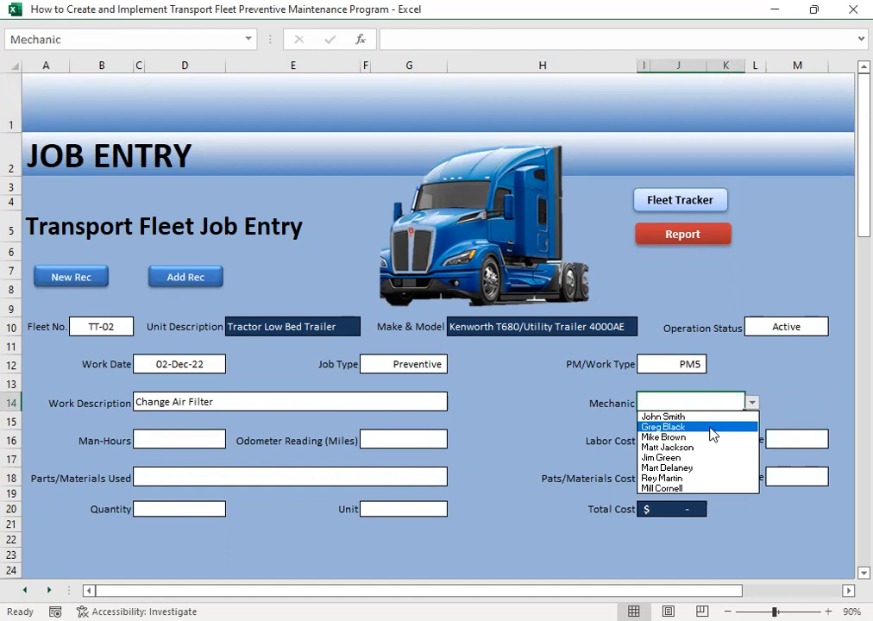
pyautogui.click(713, 427)
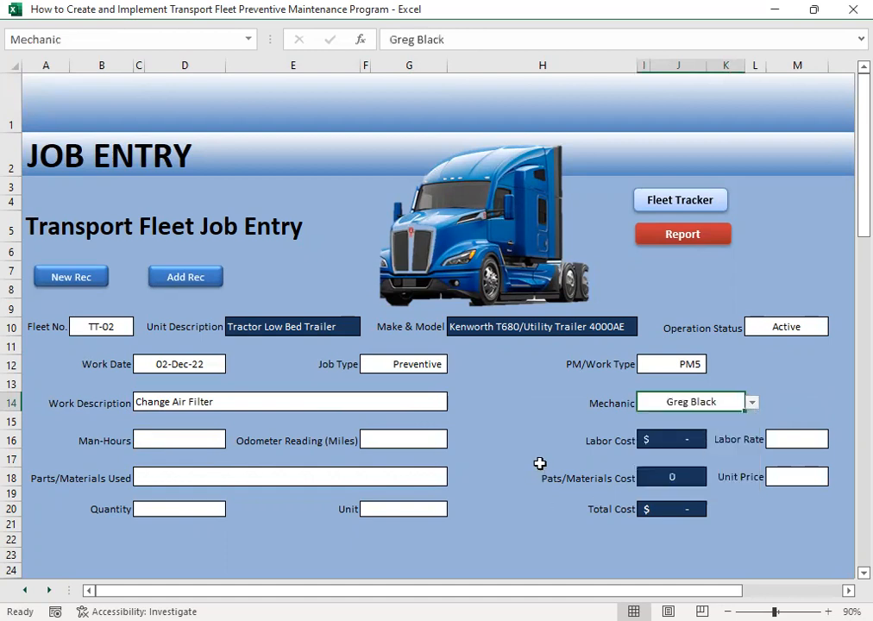
# - Enter 0.5 man-hours and an odometer reading of 26000 miles for the air filter job
pyautogui.click(175, 442)
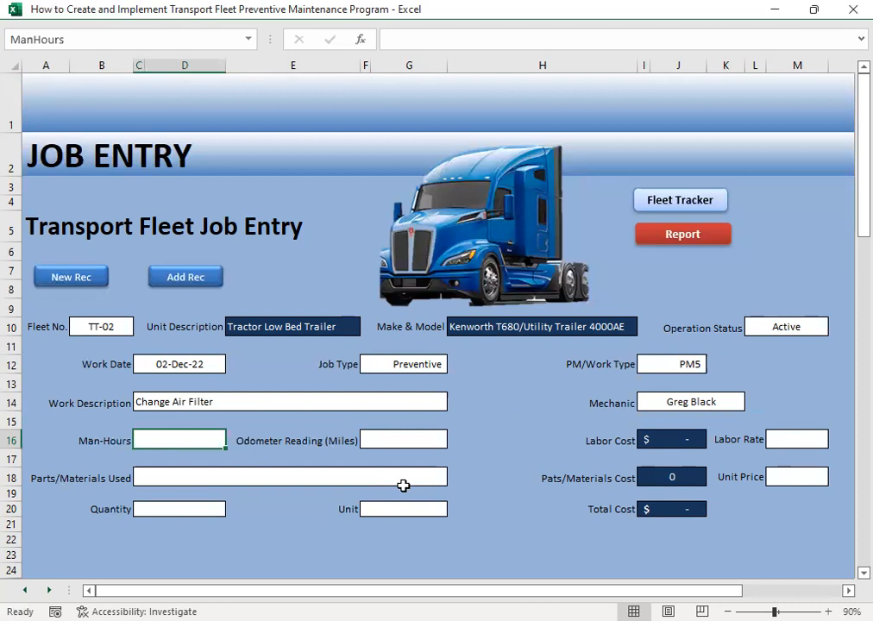
pyautogui.write('0.5')
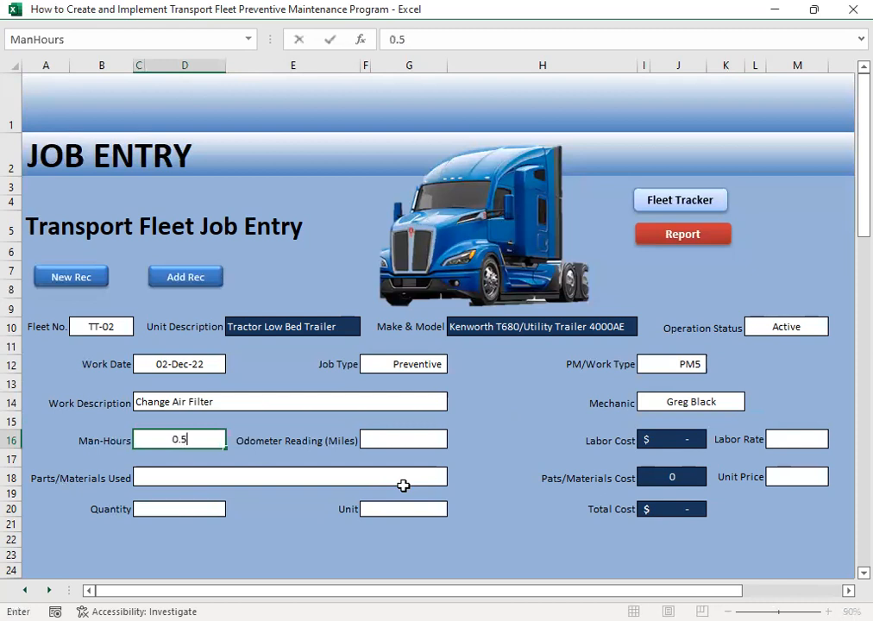
pyautogui.press('Tab')
pyautogui.press('Tab')
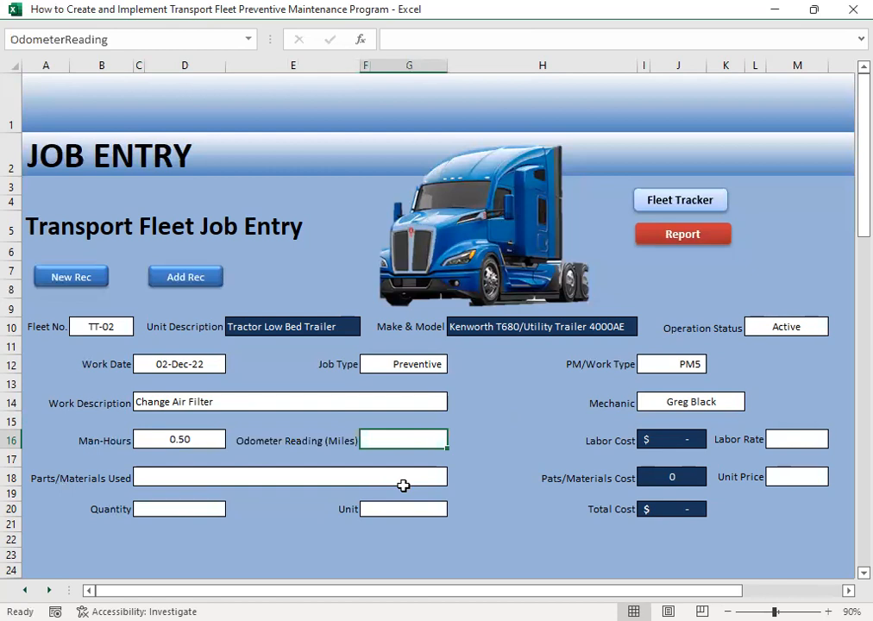
pyautogui.write('26000')
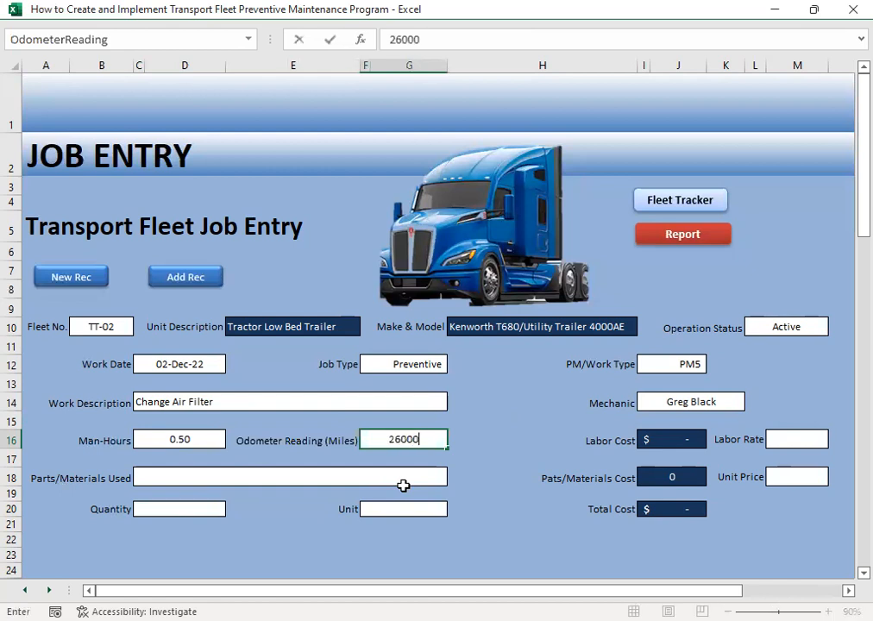
pyautogui.press('Tab')
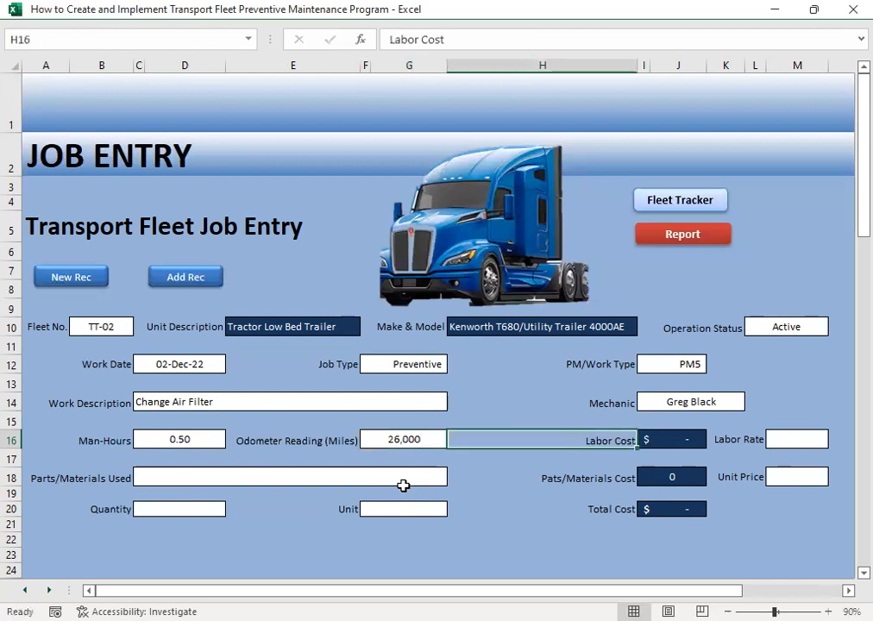
# - Set the labor rate for the air filter job to 20.24
pyautogui.press('Tab')
pyautogui.press('Tab')
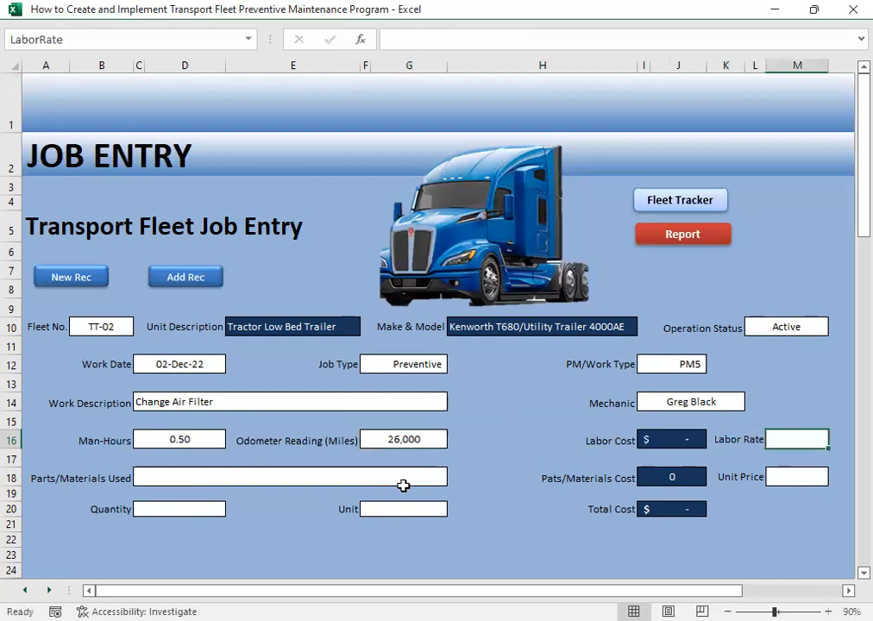
pyautogui.write('20.24')
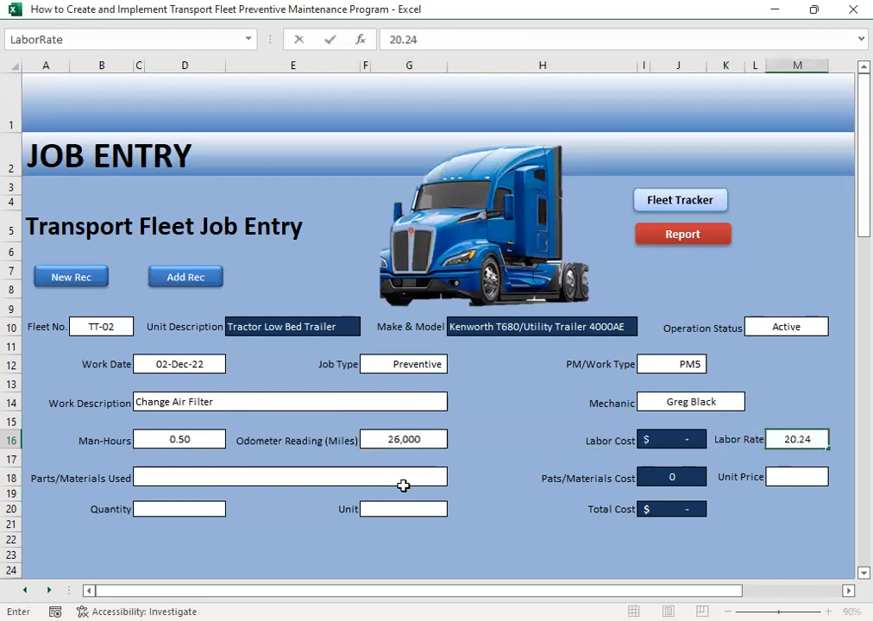
pyautogui.press('Return')
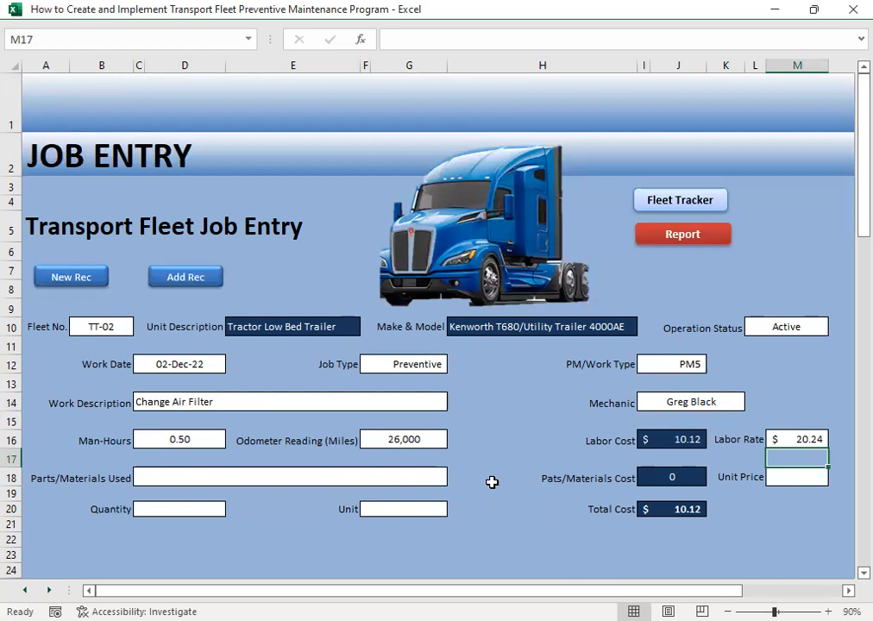
pyautogui.click(791, 438)
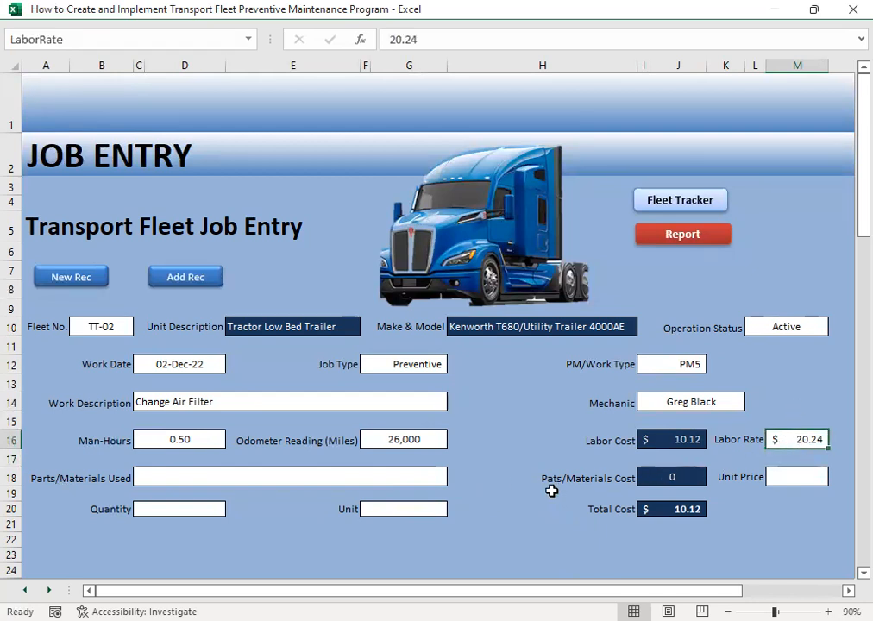
# - Choose Air Filter as the parts/materials used
pyautogui.click(152, 470)
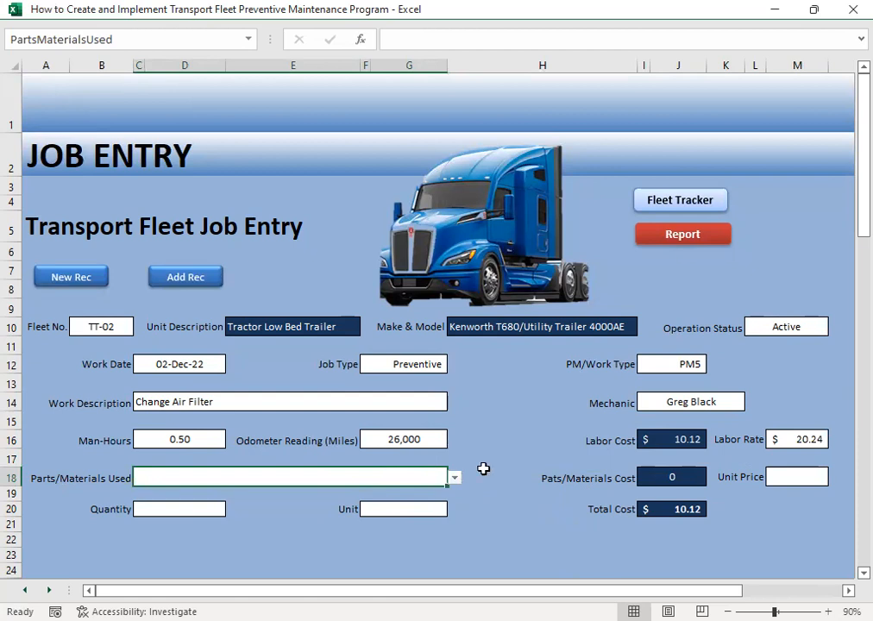
pyautogui.click(454, 477)
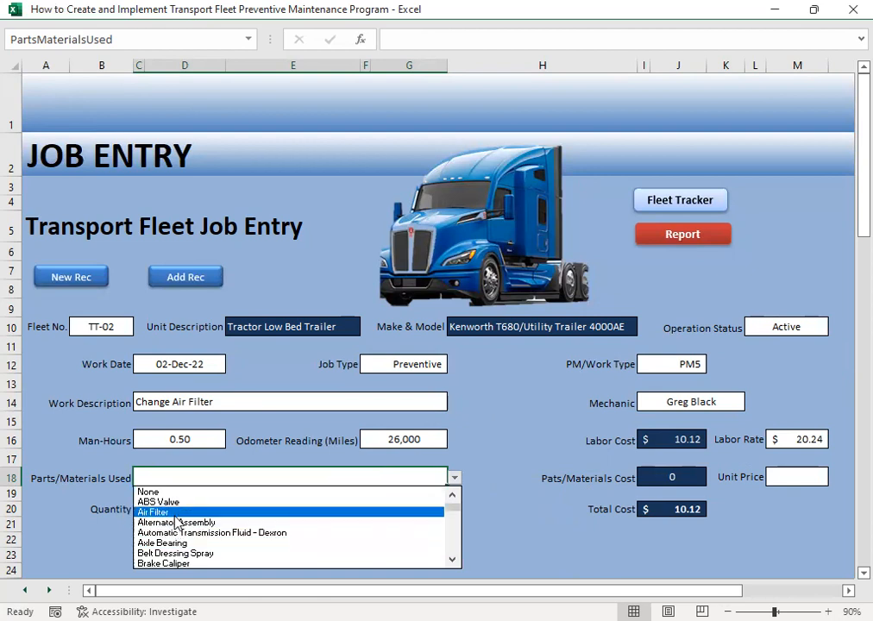
pyautogui.click(458, 558)
pyautogui.moveTo(452, 528); pyautogui.dragTo(460, 502)
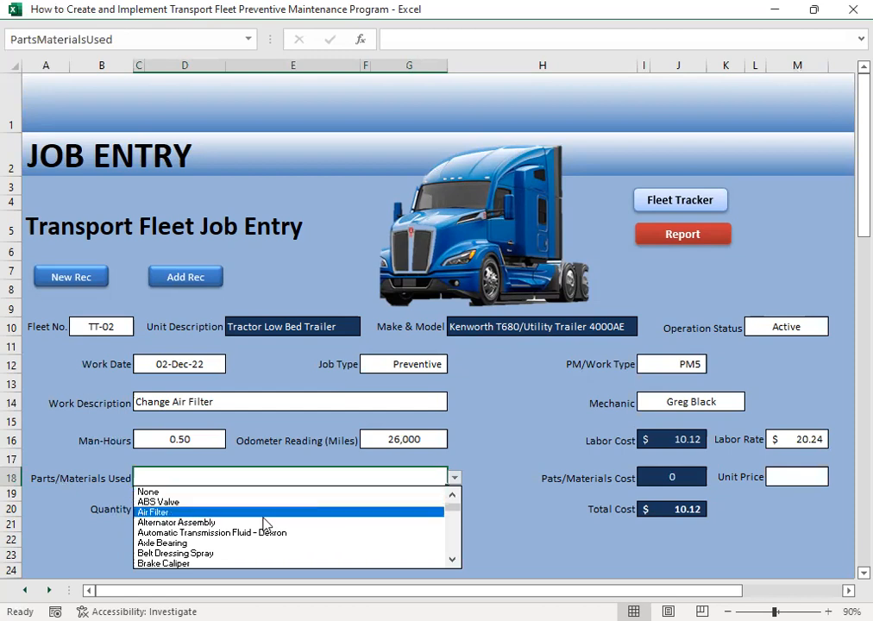
pyautogui.click(186, 513)
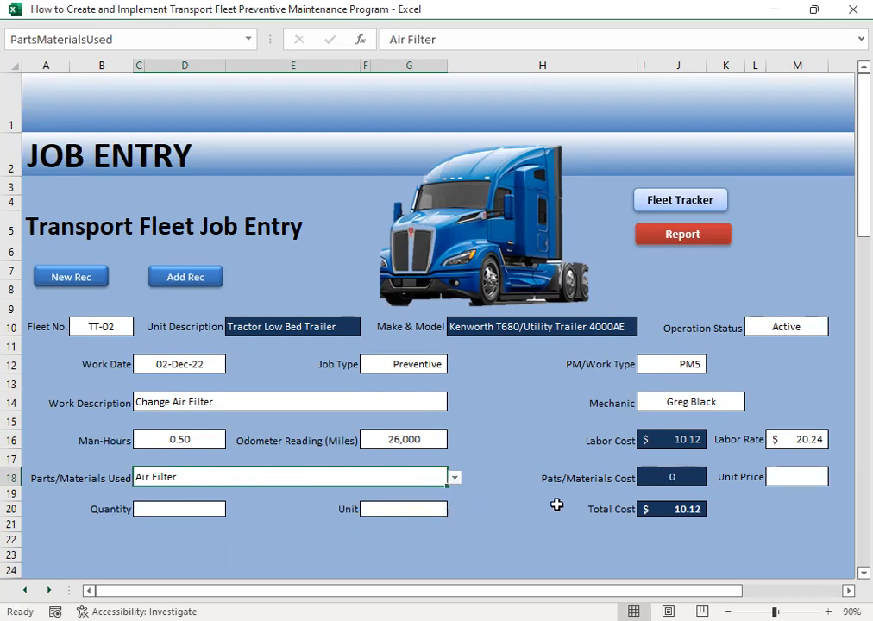
# - Set the part quantity to 1 and its unit of measure to Piece
pyautogui.click(166, 521)
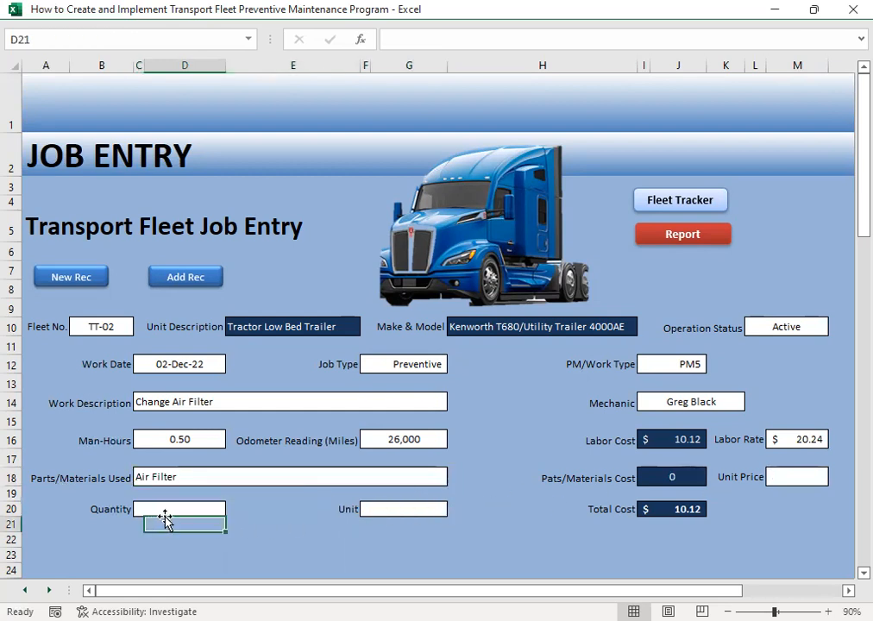
pyautogui.click(162, 507)
pyautogui.write('1')
pyautogui.press('Return')
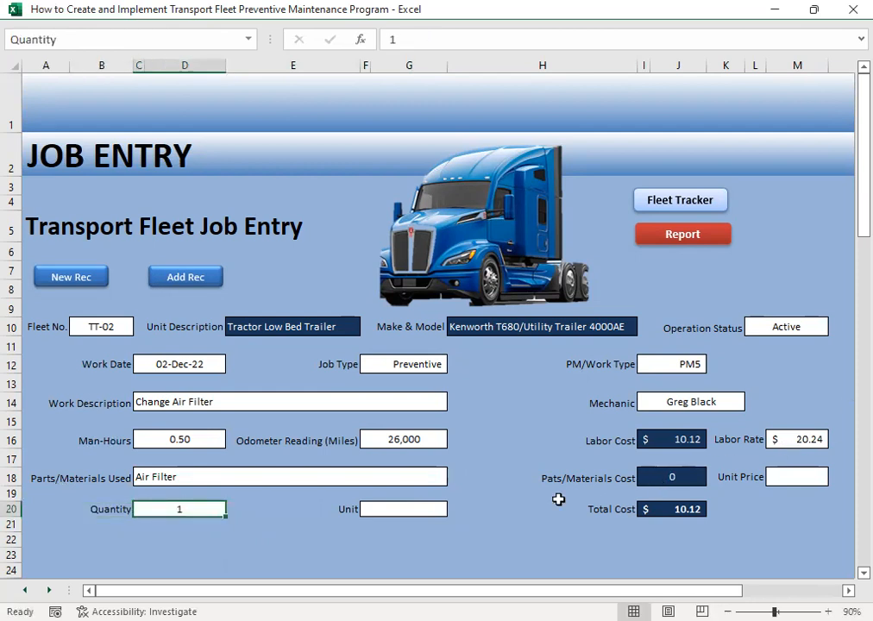
pyautogui.click(399, 521)
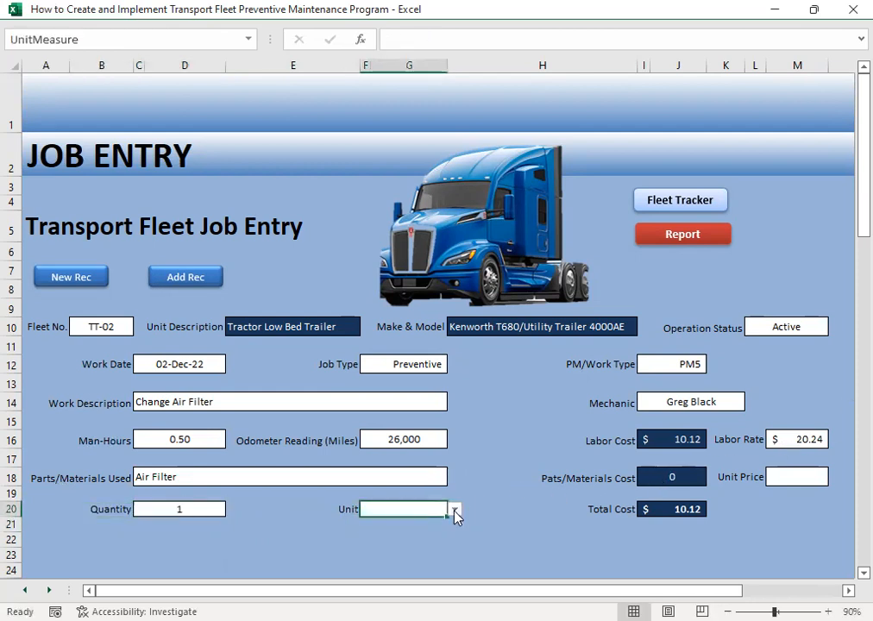
pyautogui.click(456, 510)
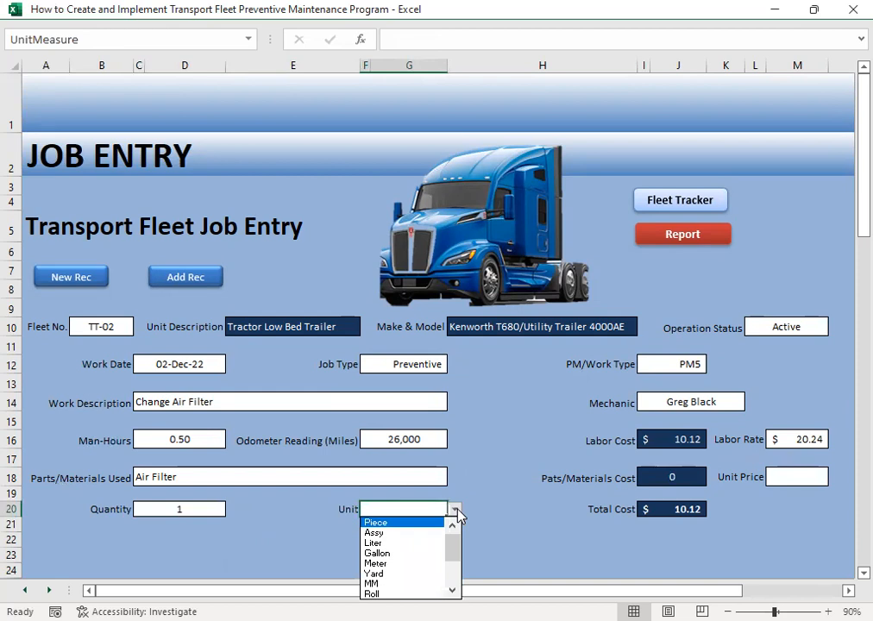
pyautogui.click(409, 526)
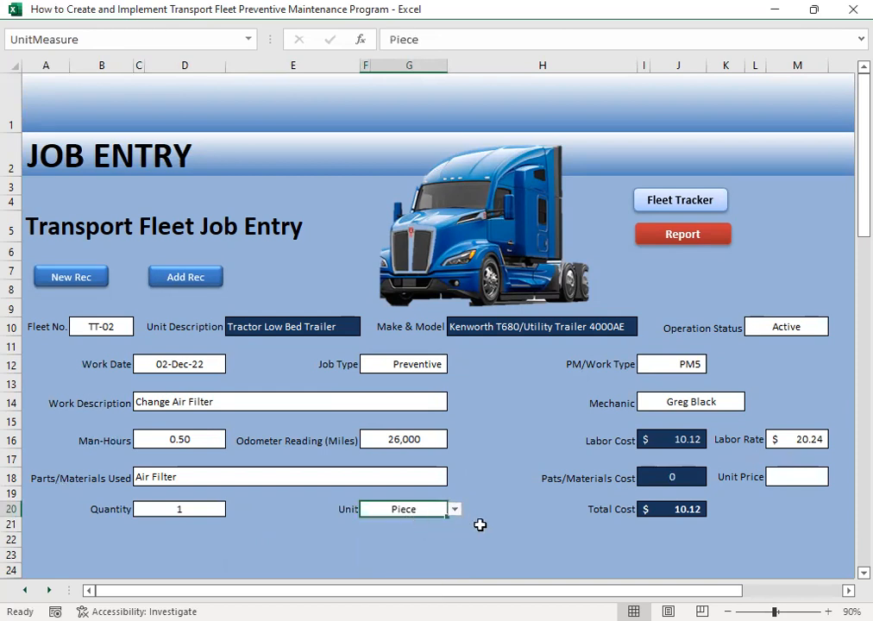
# - Enter 47.39 as the unit price of the air filter and return to the start of the form
pyautogui.click(796, 475)
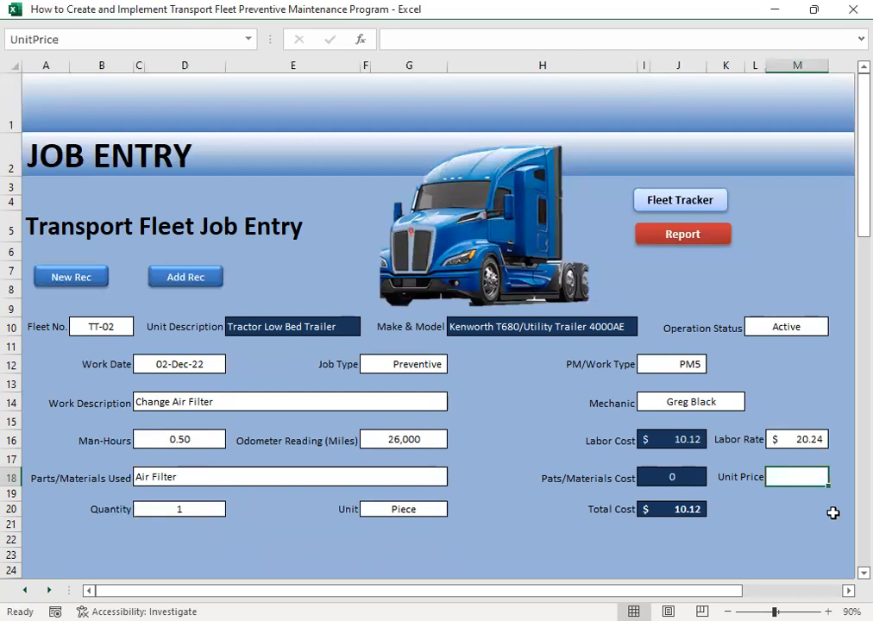
pyautogui.write('47.39')
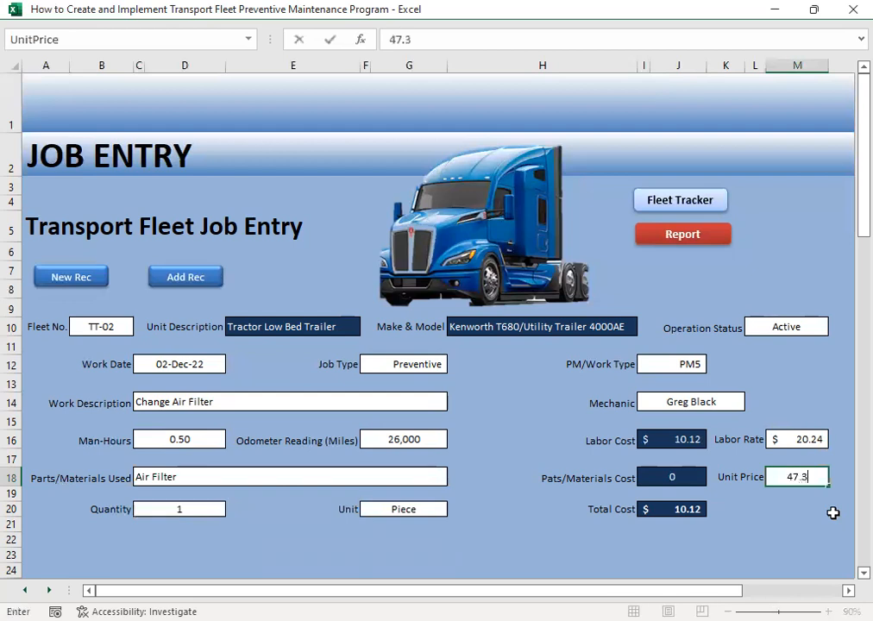
pyautogui.press('Return')
pyautogui.press('Left')
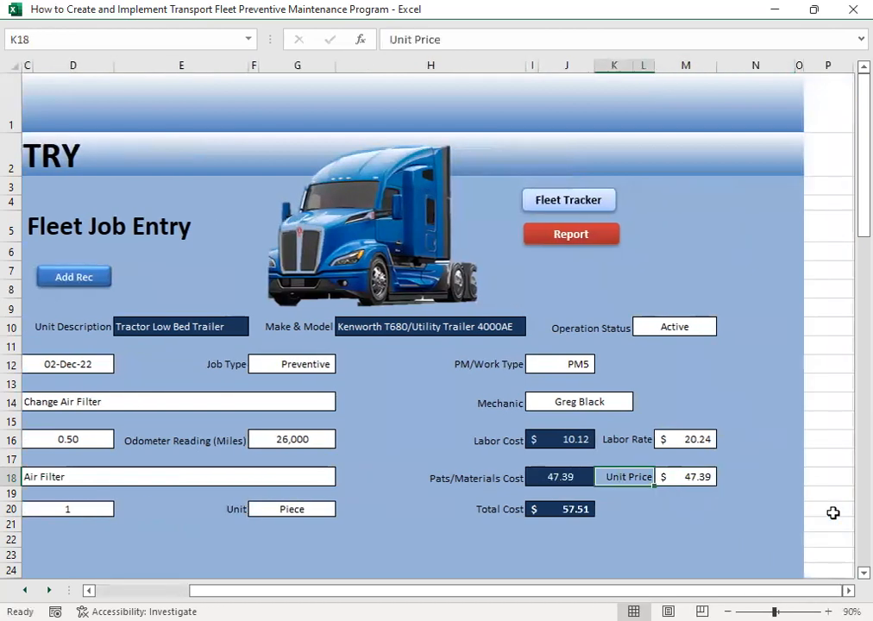
pyautogui.press('Home')
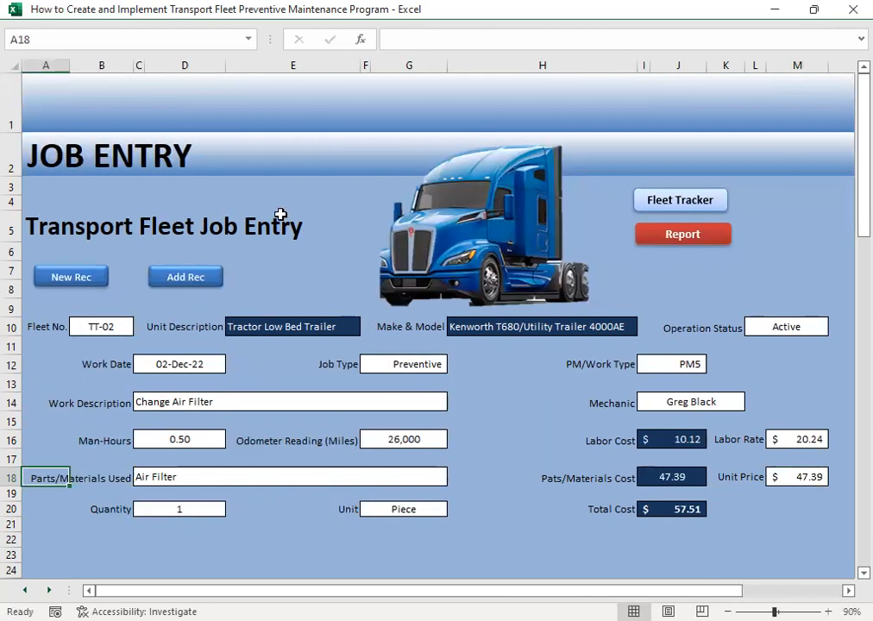
pyautogui.click(521, 458)
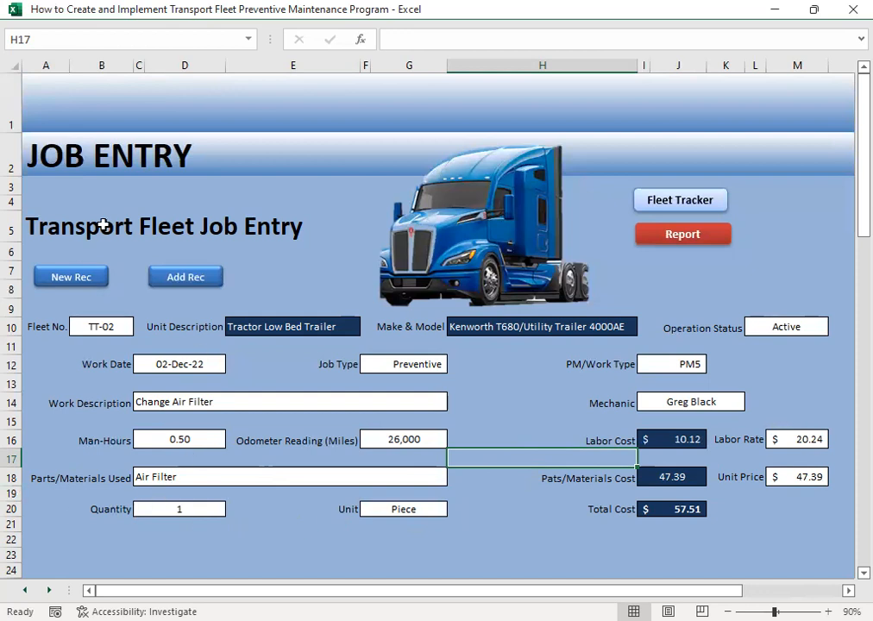
# - Clear the parts/materials used entry of the TT-02 job and leave that empty field selected
pyautogui.click(174, 477)
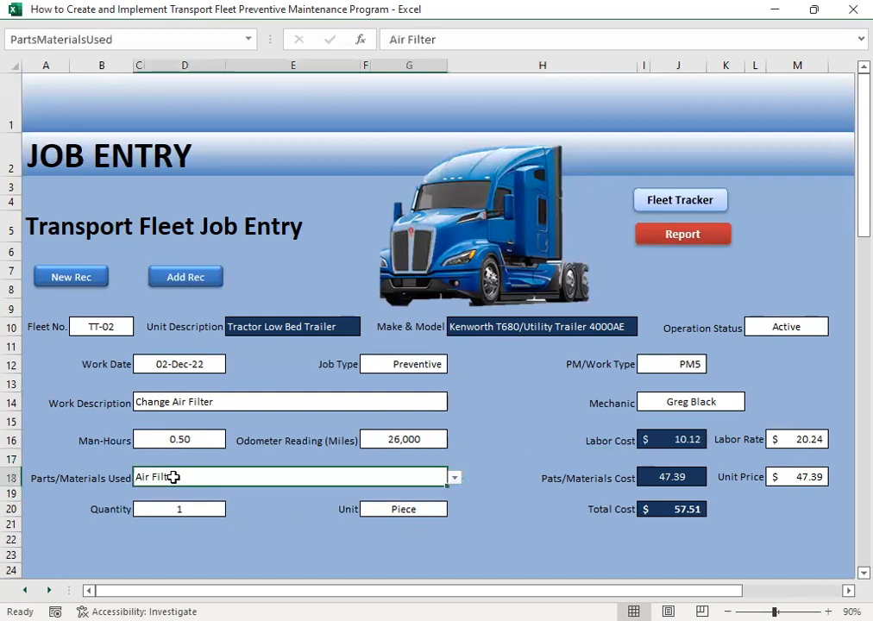
pyautogui.press('Delete')
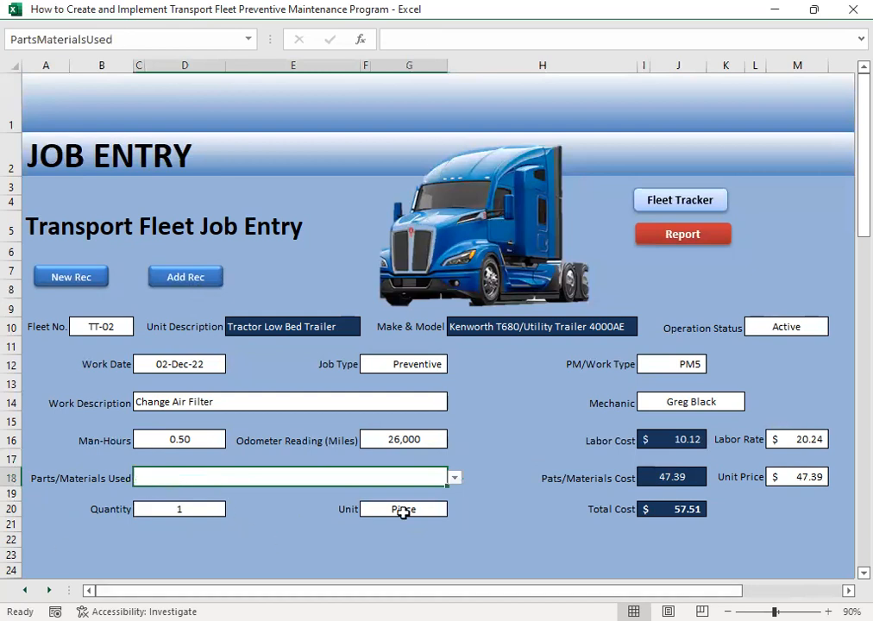
pyautogui.click(522, 513)
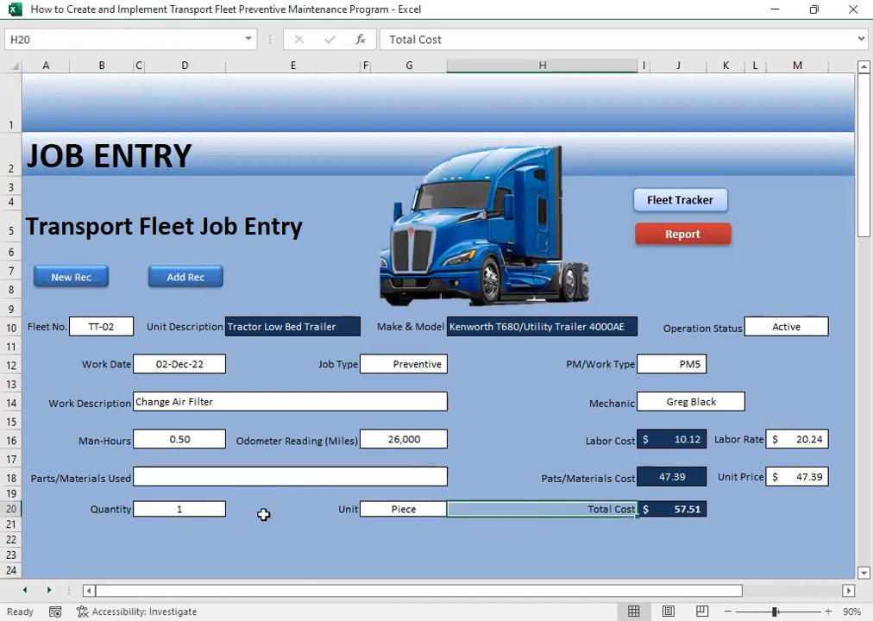
pyautogui.click(191, 477)
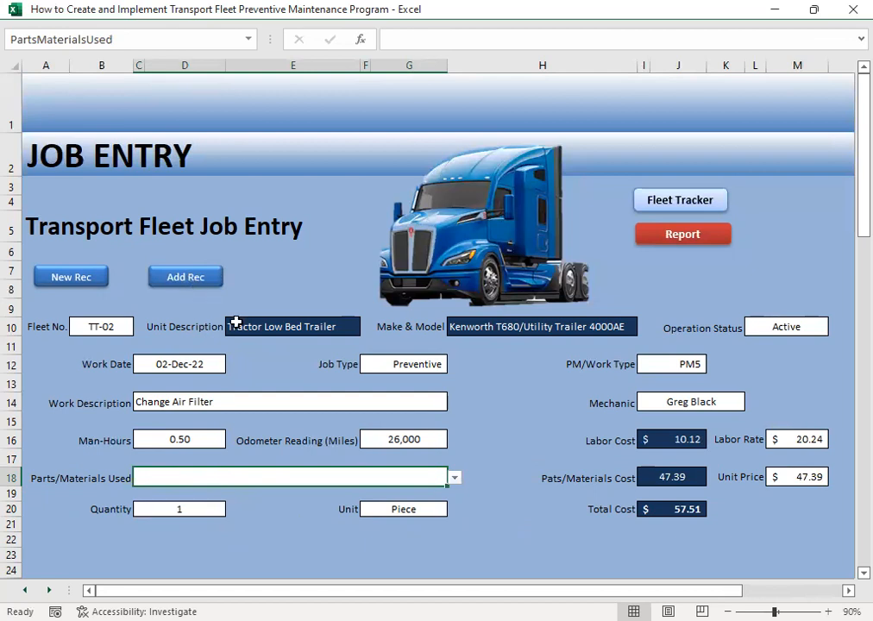
# - Open the repair and maintenance history and go across the TT-02 record to its parts and price details
pyautogui.click(683, 245)
pyautogui.click(181, 275)
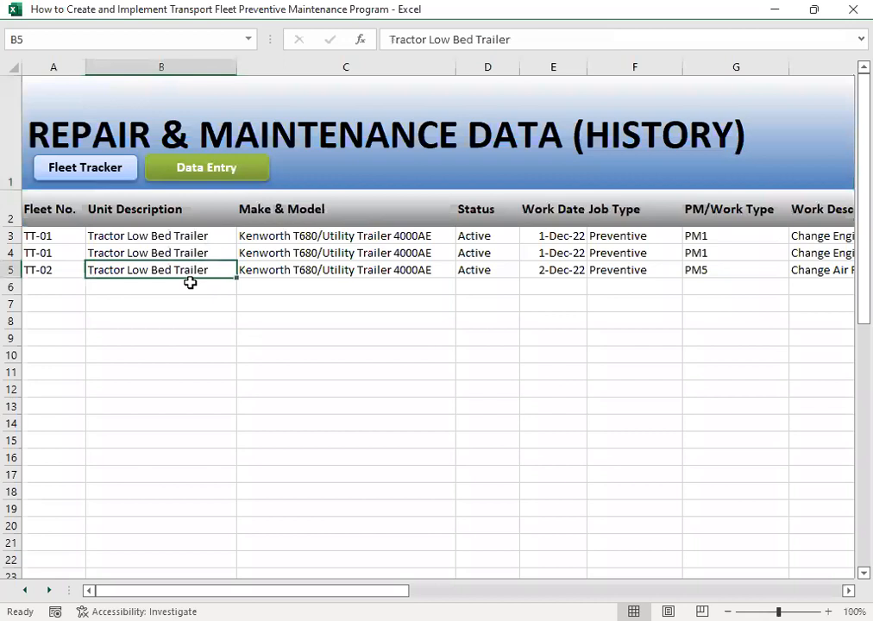
pyautogui.press('Right')
pyautogui.press('Right')
pyautogui.press('Right')
pyautogui.press('Right')
pyautogui.press('Right')
pyautogui.press('Right')
pyautogui.press('Right')
pyautogui.press('Right')
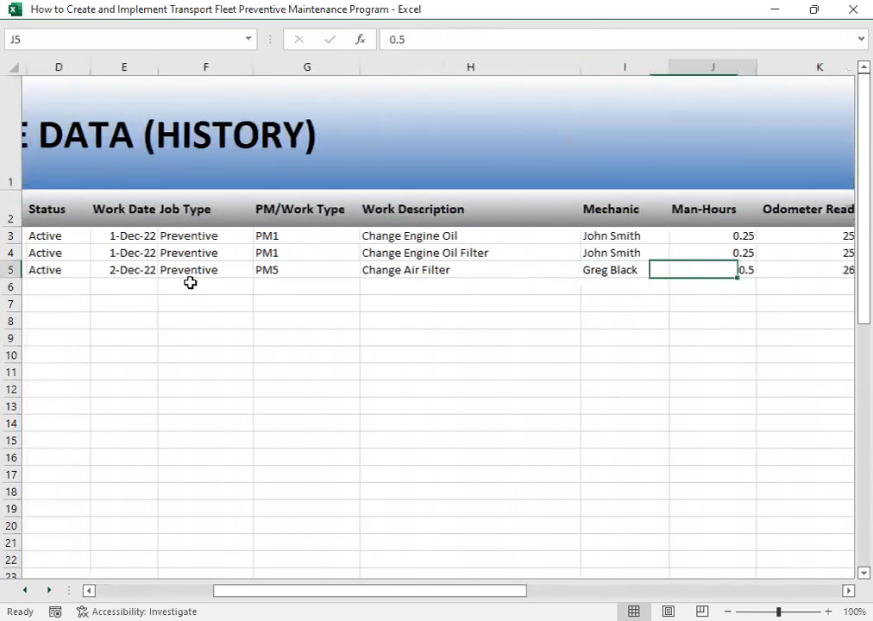
pyautogui.press('Right')
pyautogui.press('Right')
pyautogui.press('Right')
pyautogui.press('Right')
pyautogui.press('Right')
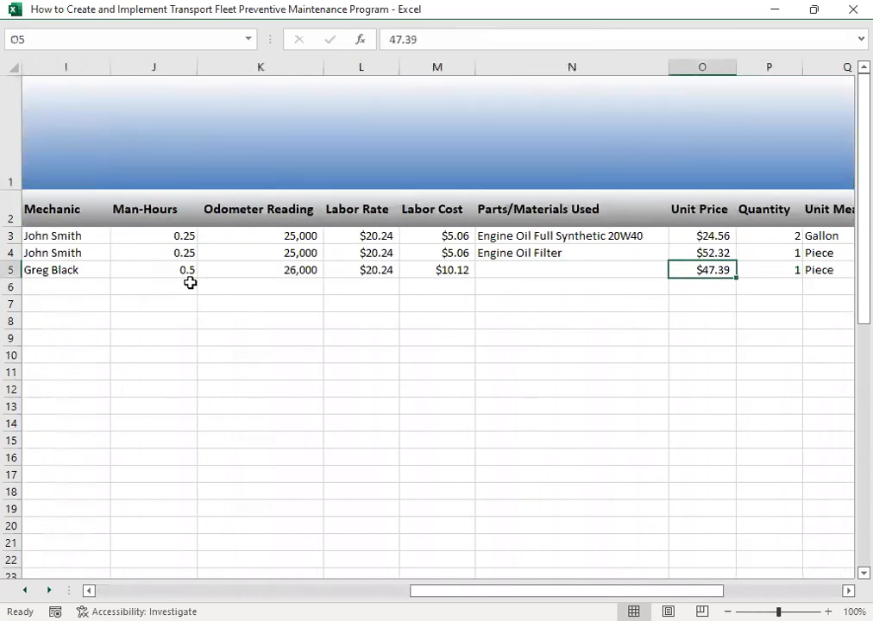
# - Enter Air Filter as the parts/materials used in the TT-02 history record
pyautogui.press('Left')
pyautogui.press('Left')
pyautogui.press('Right')
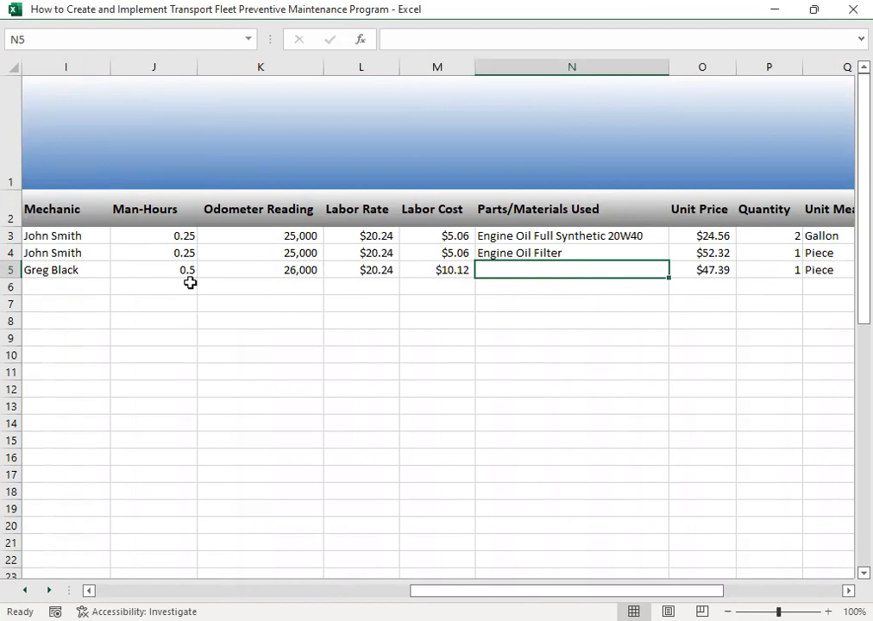
pyautogui.write('E')
pyautogui.write('Air Flter')
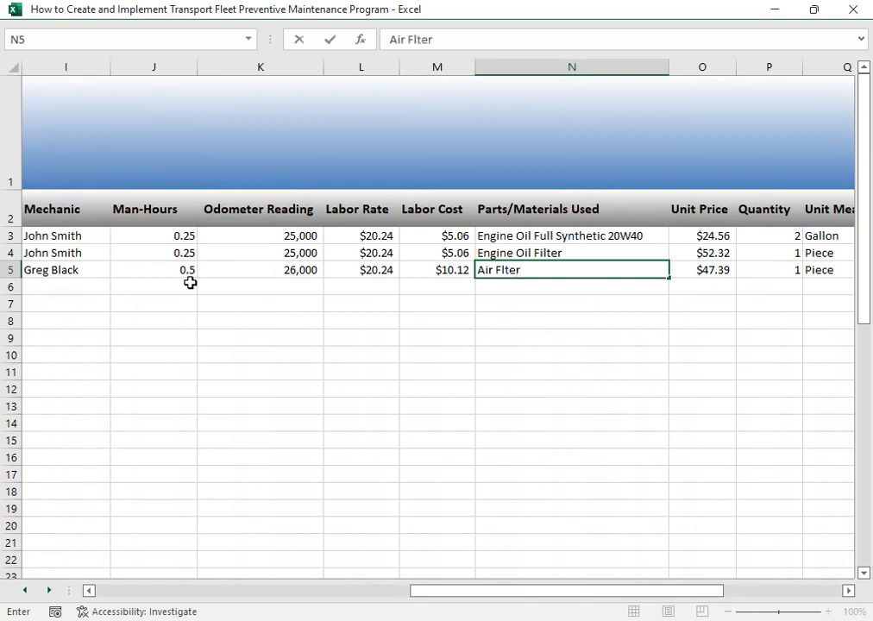
pyautogui.press('Return')
pyautogui.press('Up')
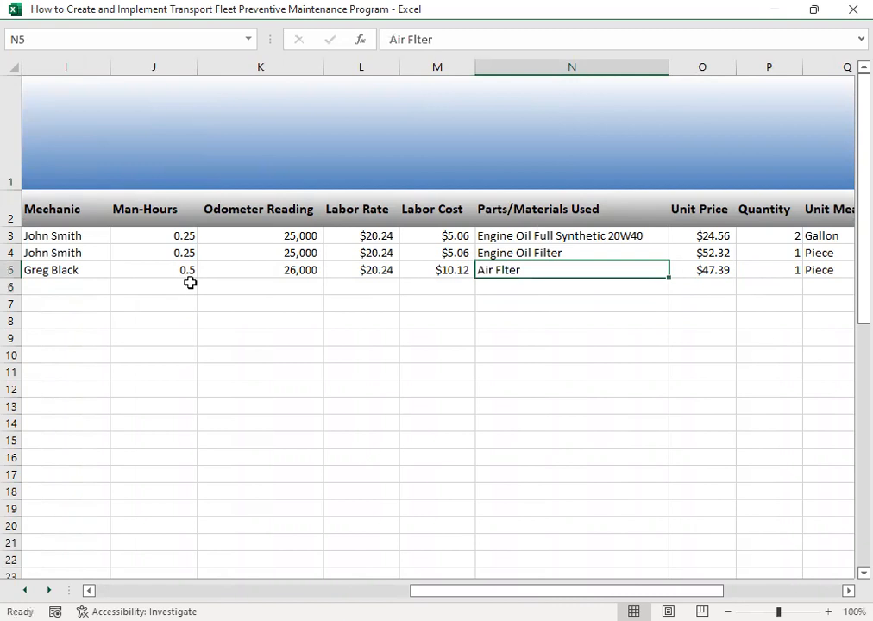
pyautogui.press('F2')
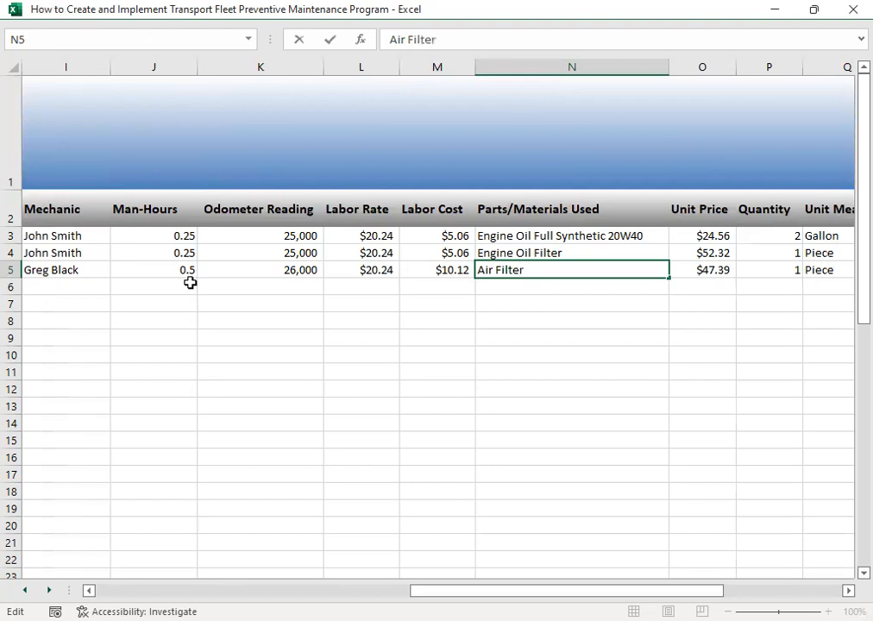
pyautogui.press('Return')
pyautogui.press('Up')
# - Review the recorded jobs in the history from the fleet number through the labor, parts and price columns
pyautogui.press('Right')
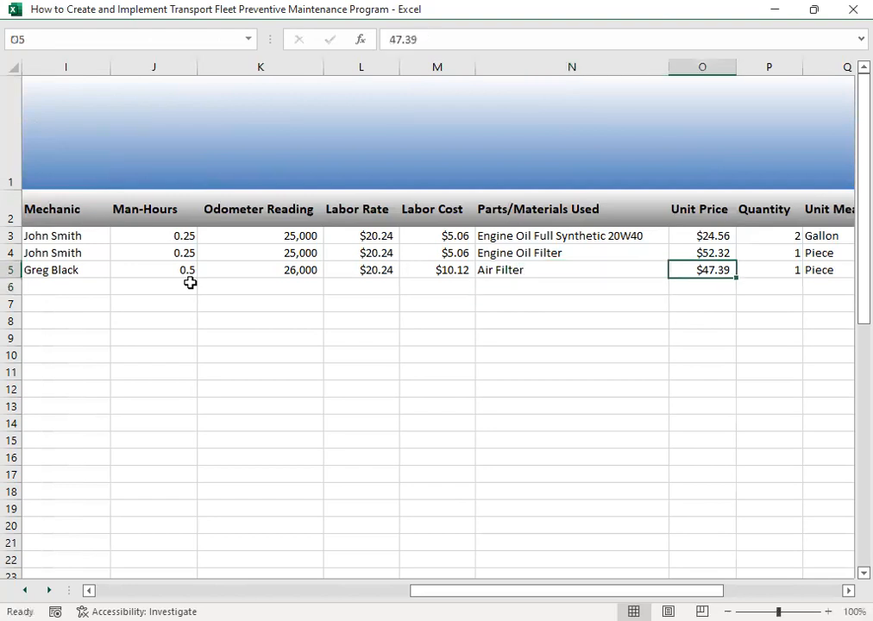
pyautogui.press('Right')
pyautogui.press('Right')
pyautogui.press('Right')
pyautogui.press('Right')
pyautogui.press('Right')
pyautogui.press('Left')
pyautogui.press('Left')
pyautogui.press('Left')
pyautogui.press('Left')
pyautogui.press('Left')
pyautogui.press('Home')
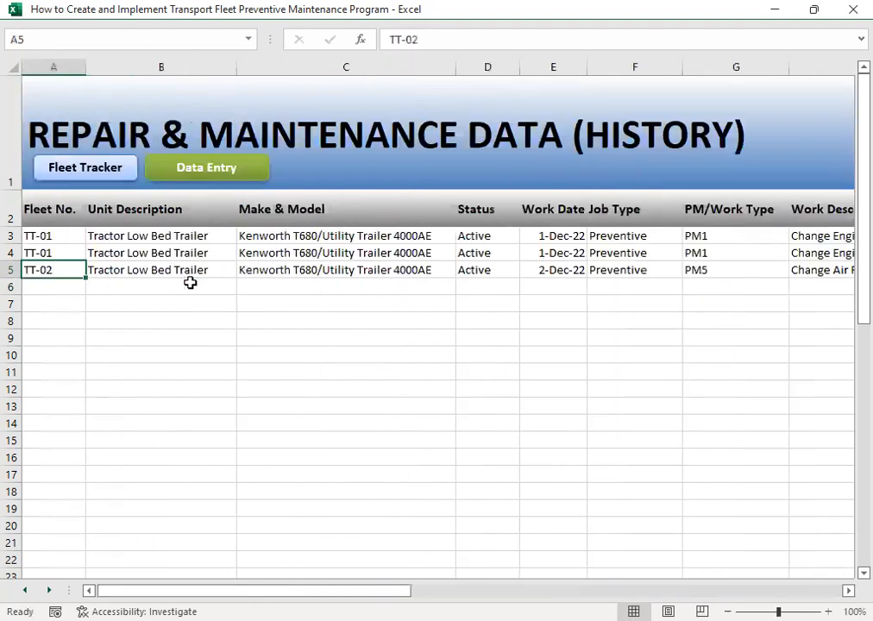
pyautogui.press('Right')
pyautogui.press('Left')
pyautogui.press('Down')
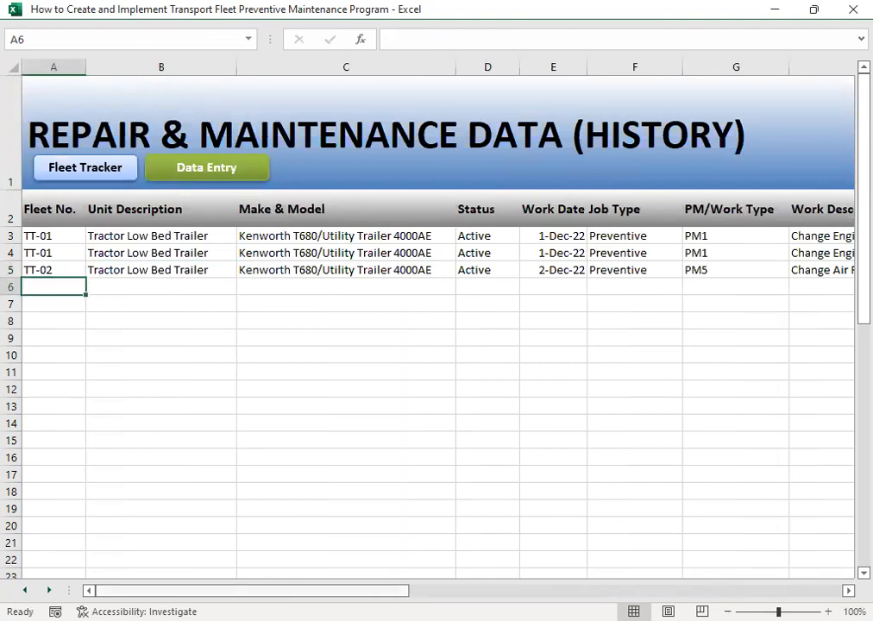
pyautogui.moveTo(315, 590); pyautogui.dragTo(630, 590)
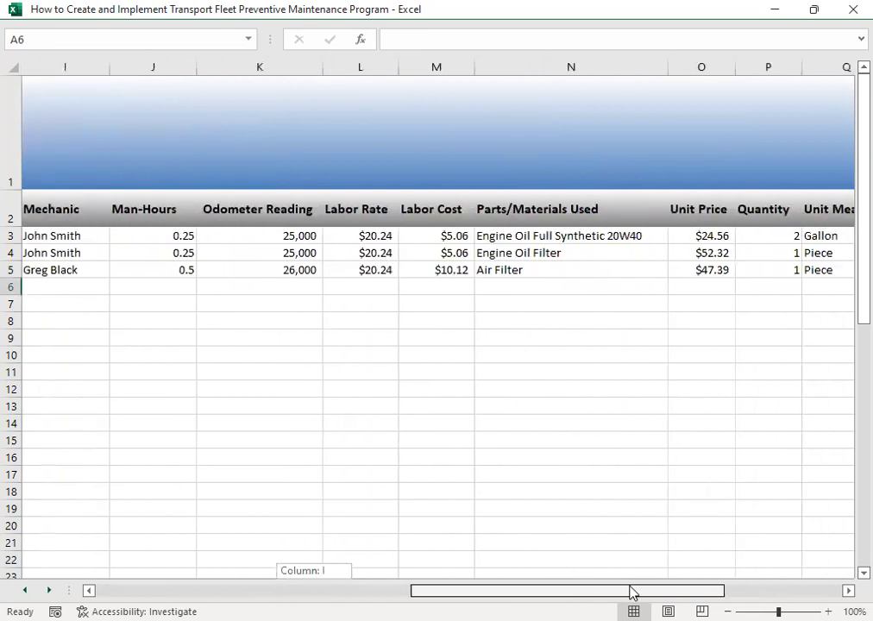
pyautogui.moveTo(570, 385); pyautogui.dragTo(570, 385)
pyautogui.moveTo(631, 590); pyautogui.dragTo(250, 573)
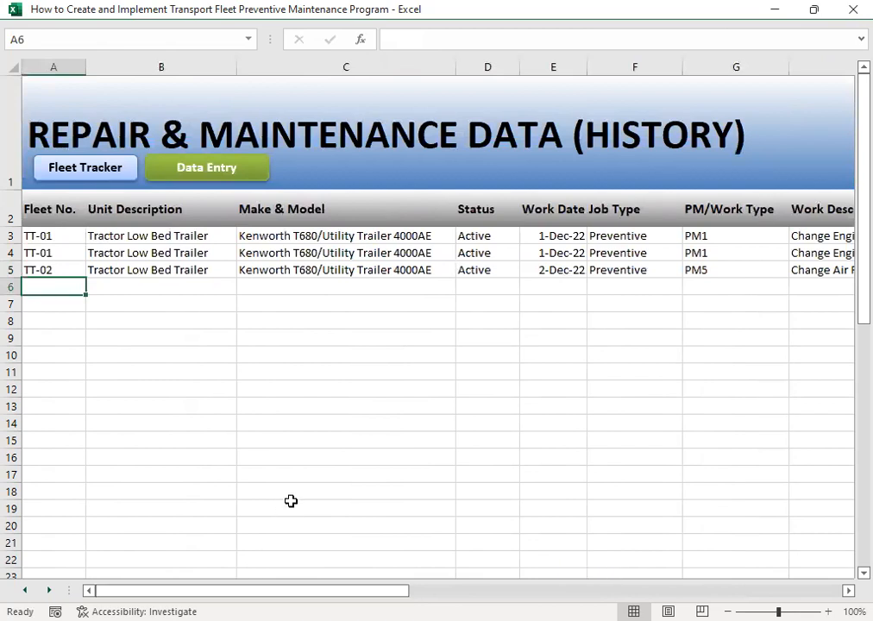
# - Go back to the Job Entry form and start a new record for fleet number TT-03
pyautogui.click(202, 175)
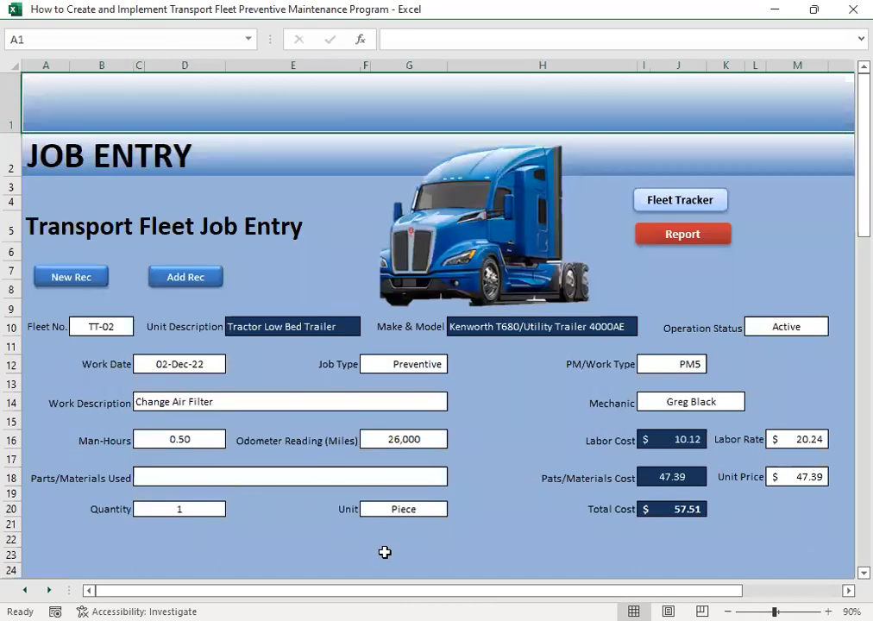
pyautogui.click(68, 278)
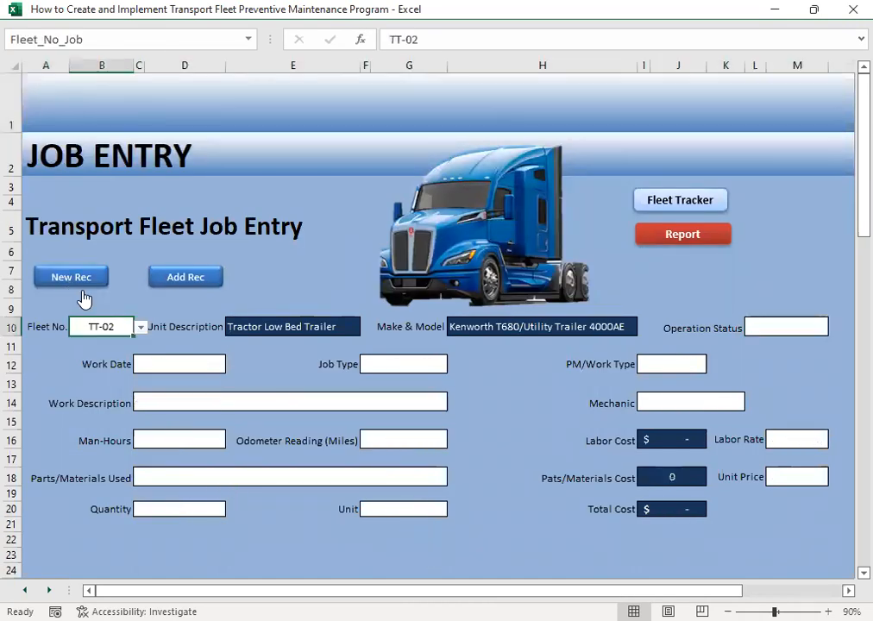
pyautogui.click(140, 327)
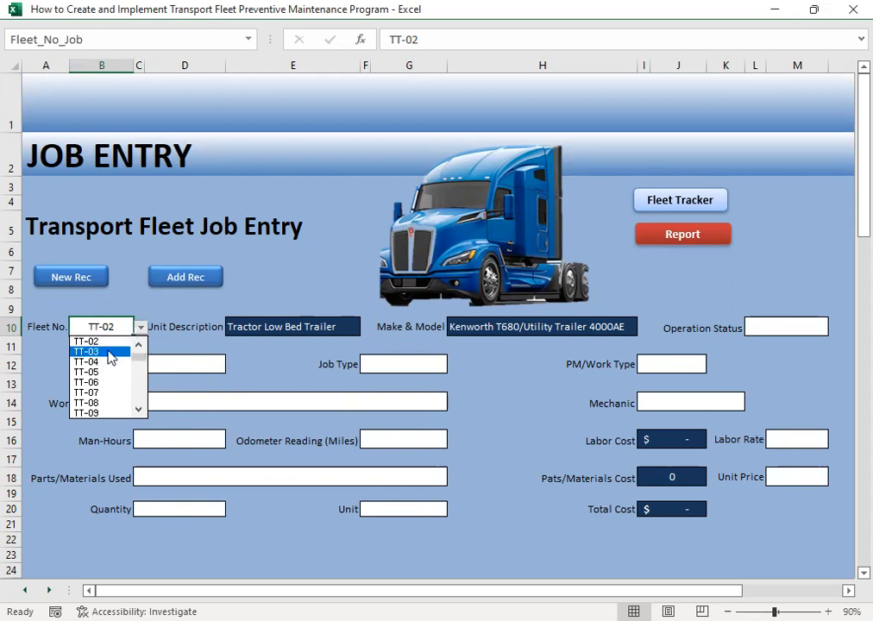
pyautogui.click(110, 357)
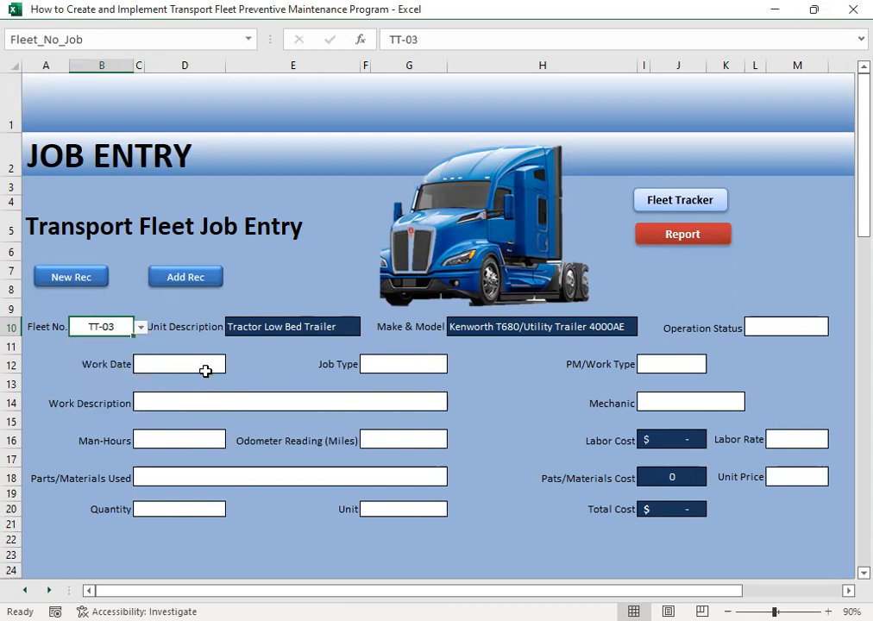
pyautogui.click(302, 367)
pyautogui.click(552, 327)
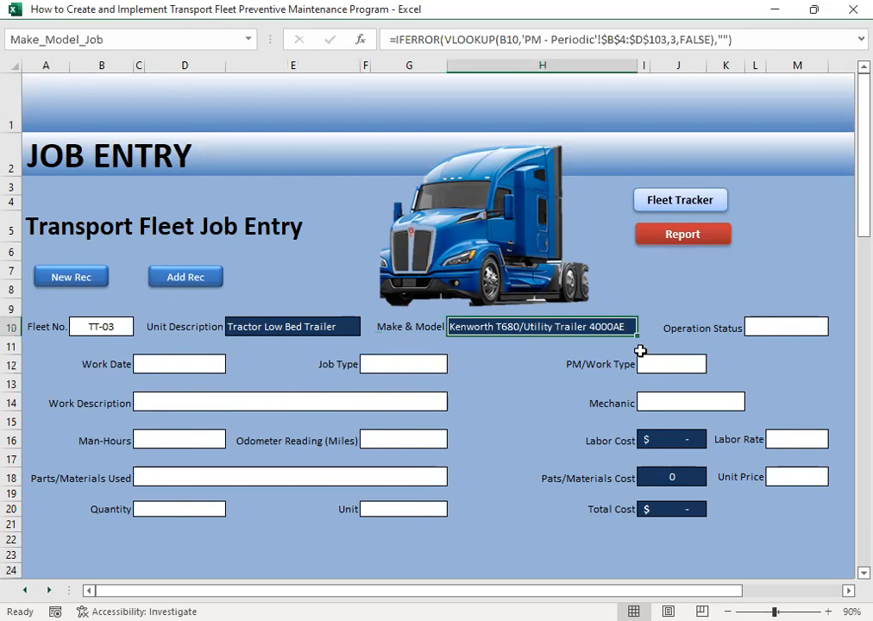
pyautogui.click(762, 332)
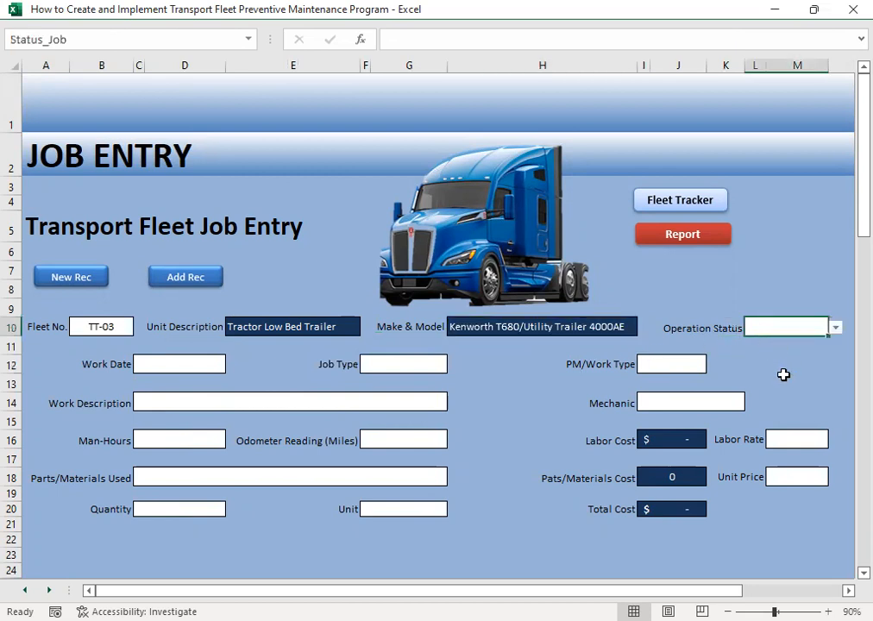
# - Look up units TT-01 to TT-05 with their descriptions and models in the PM Plan & Schedule, and return to the Fleet Tracker
pyautogui.click(659, 240)
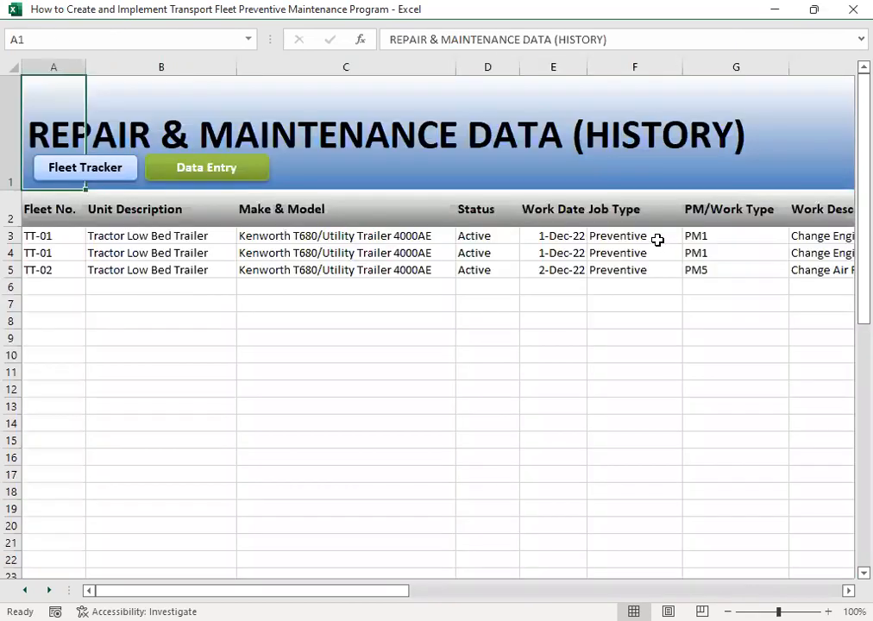
pyautogui.click(112, 173)
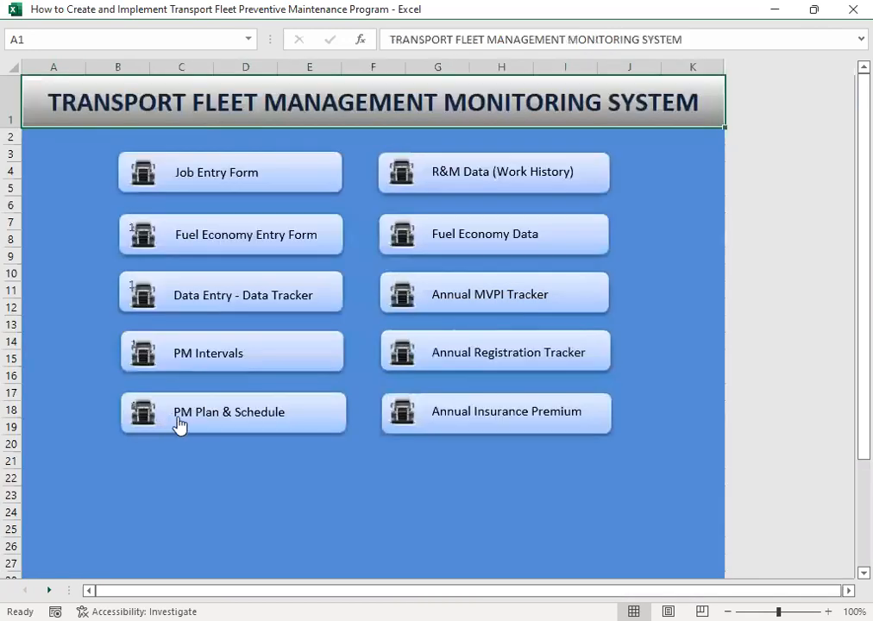
pyautogui.click(248, 422)
pyautogui.click(153, 234)
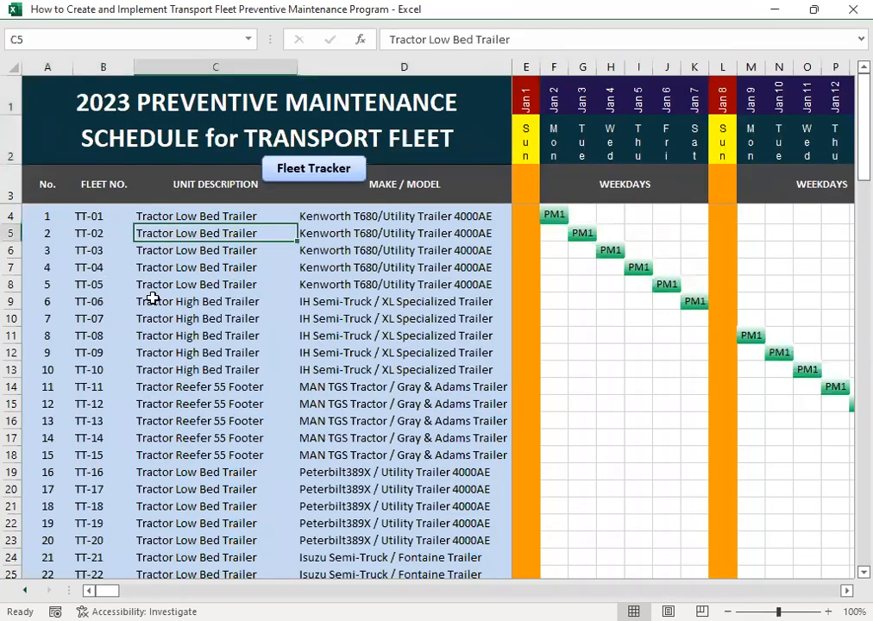
pyautogui.moveTo(85, 217); pyautogui.dragTo(408, 280)
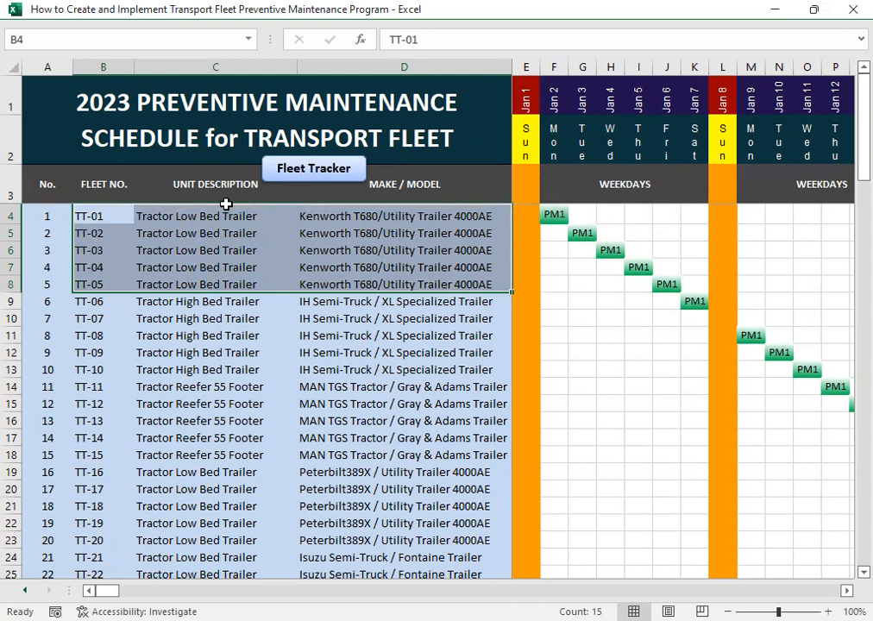
pyautogui.click(289, 170)
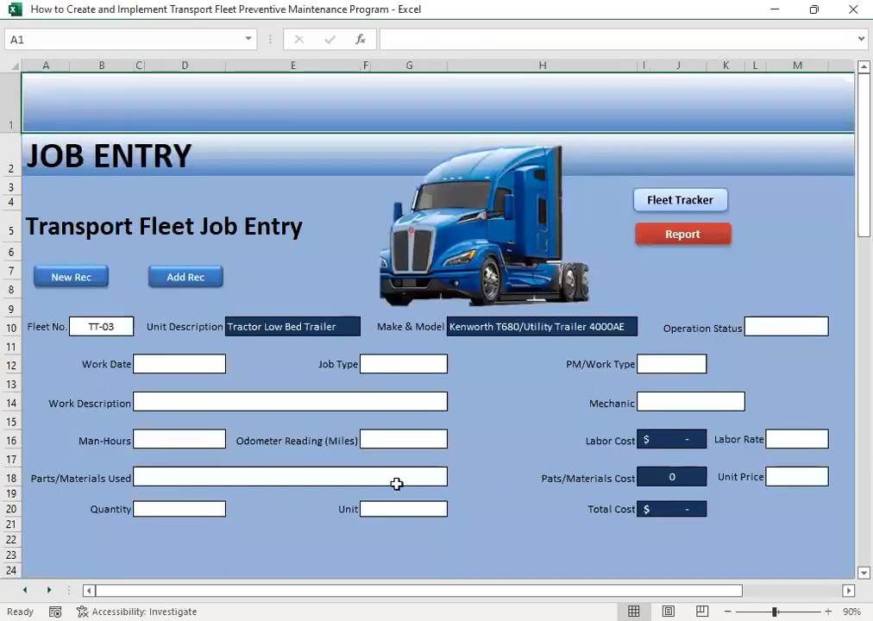
# - Reopen the Job Entry form and set the operation status of TT-03 to Active
pyautogui.click(230, 194)
pyautogui.click(782, 329)
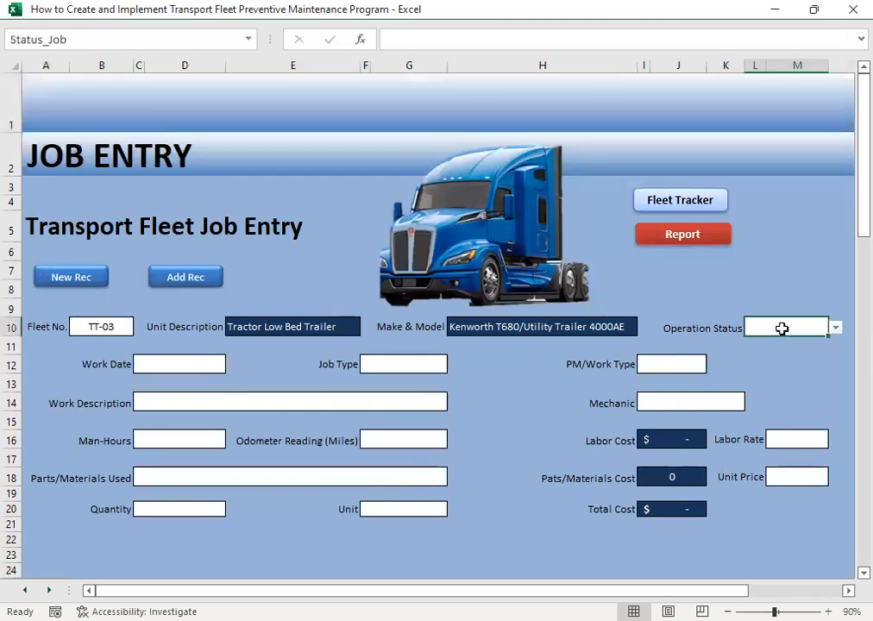
pyautogui.click(836, 328)
pyautogui.click(780, 344)
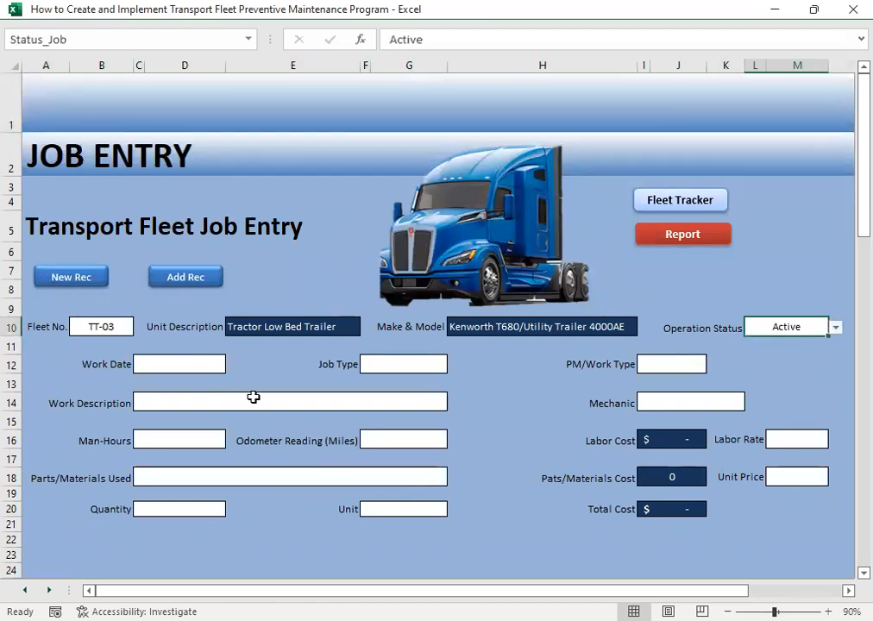
# - Enter 12/3 as the work date and choose Corrective as the job type
pyautogui.click(191, 363)
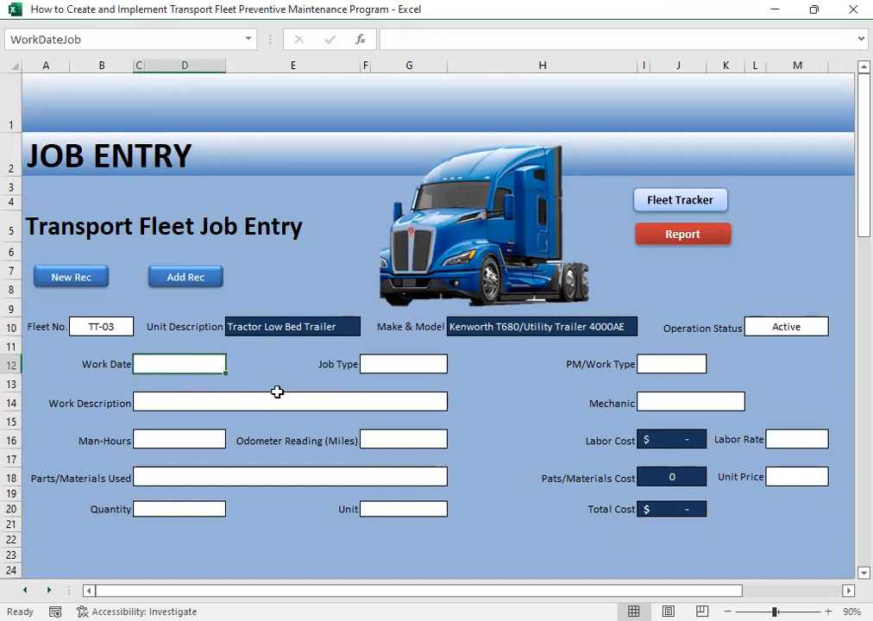
pyautogui.write('12/3')
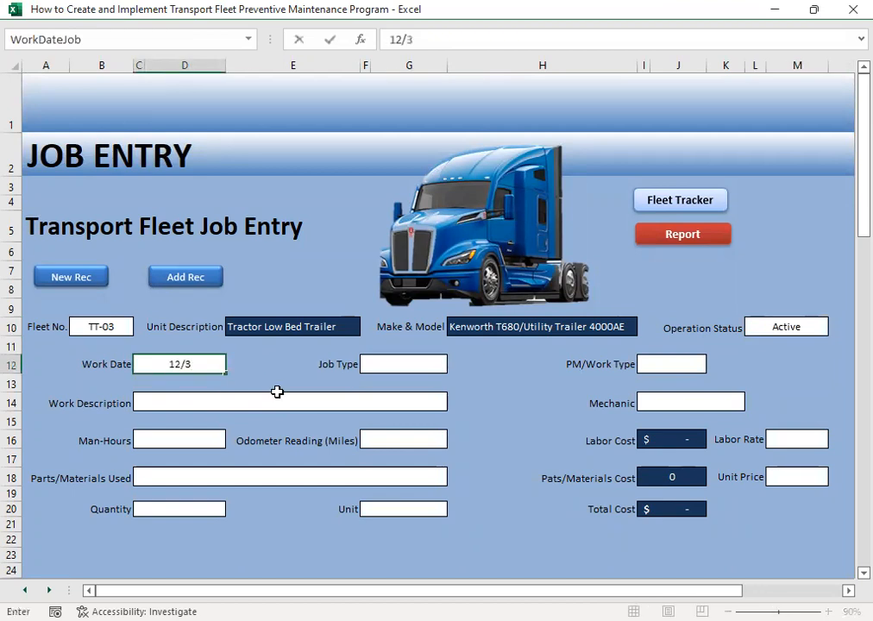
pyautogui.press('Tab')
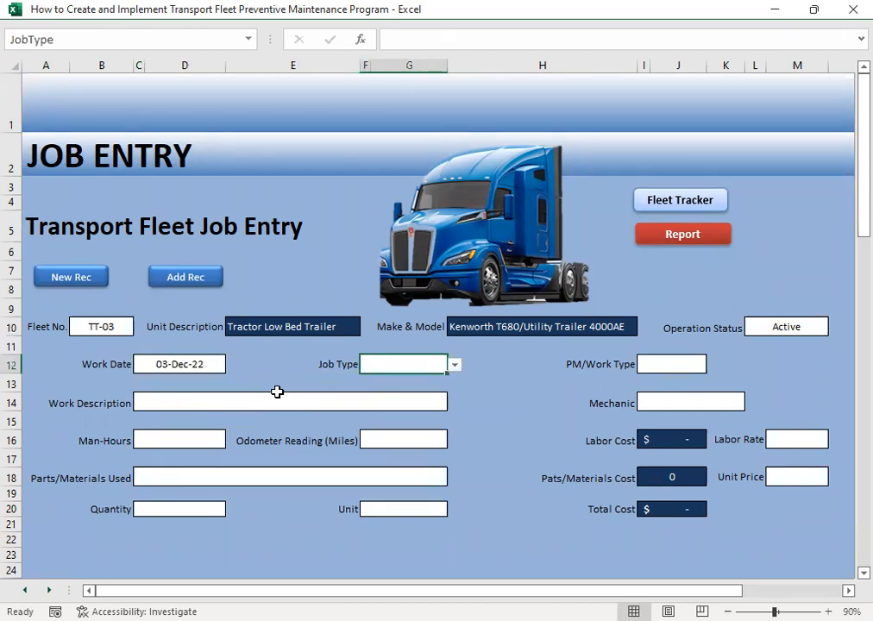
pyautogui.click(455, 365)
pyautogui.click(419, 389)
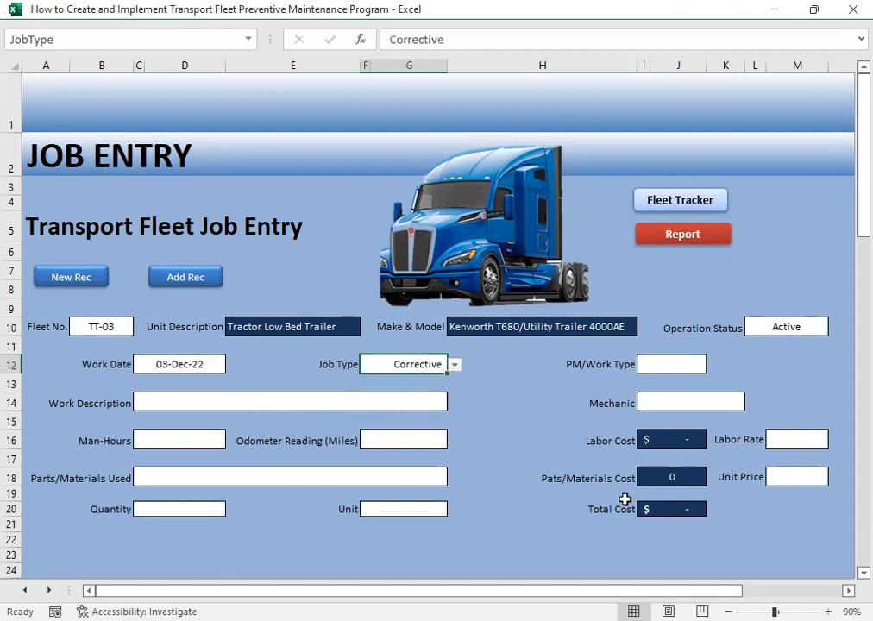
# - Set the PM/Work Type of the TT-03 job to Breakdown
pyautogui.click(665, 364)
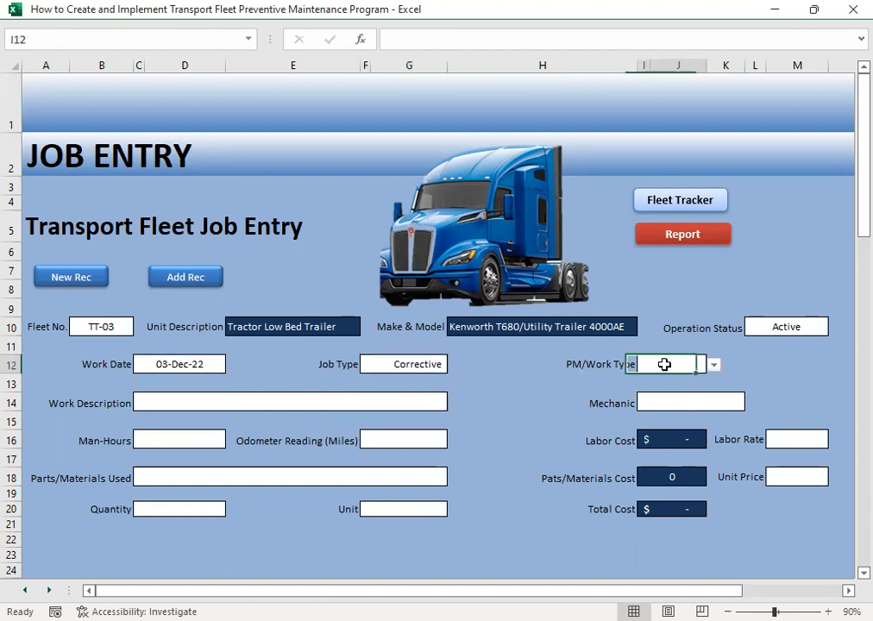
pyautogui.click(714, 365)
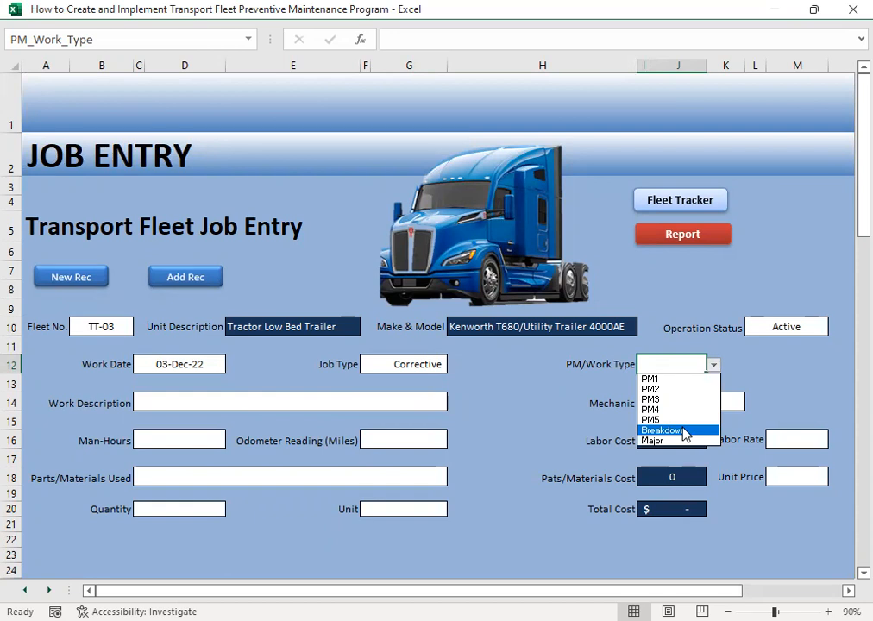
pyautogui.click(682, 430)
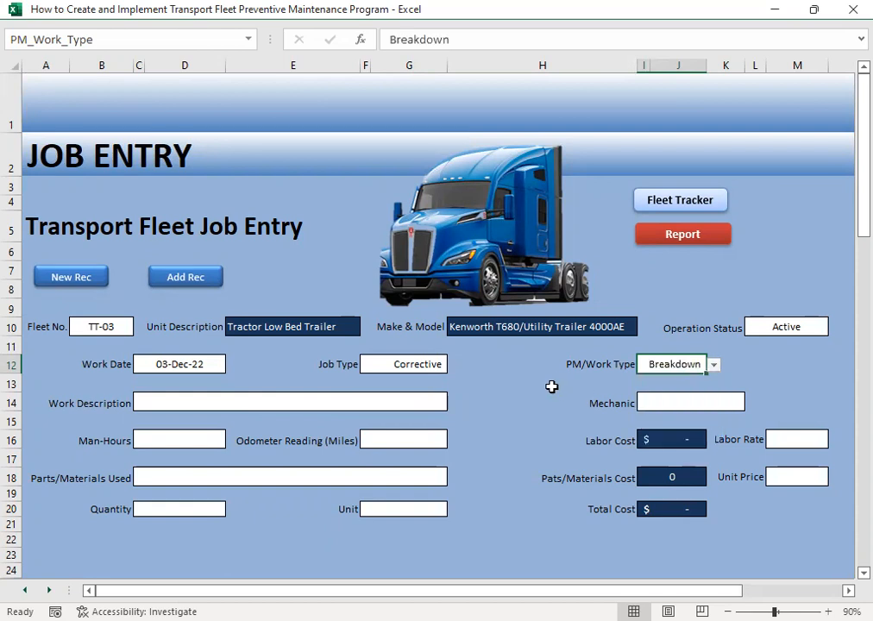
# - Choose Overhaul Water Pump as the work description of the TT-03 job
pyautogui.click(159, 404)
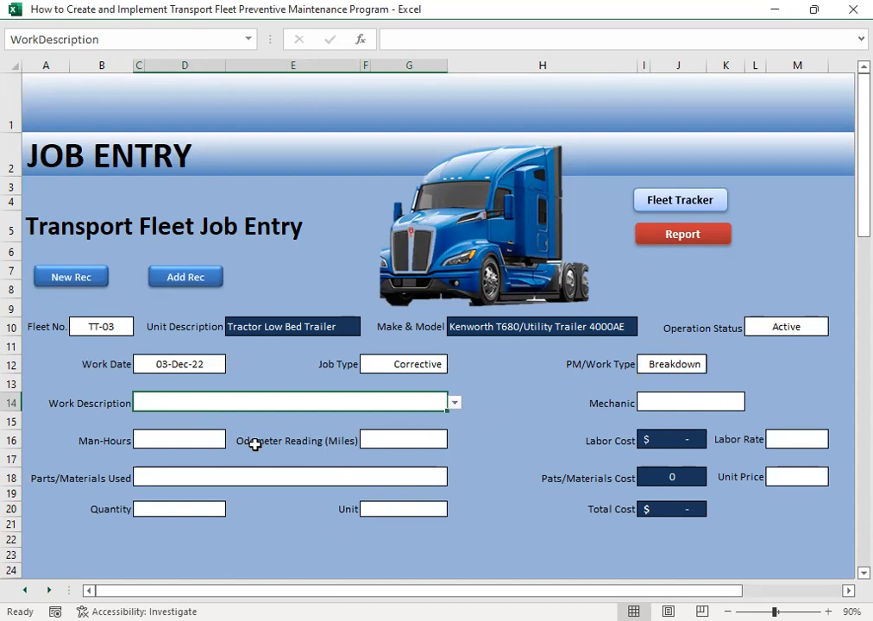
pyautogui.click(454, 403)
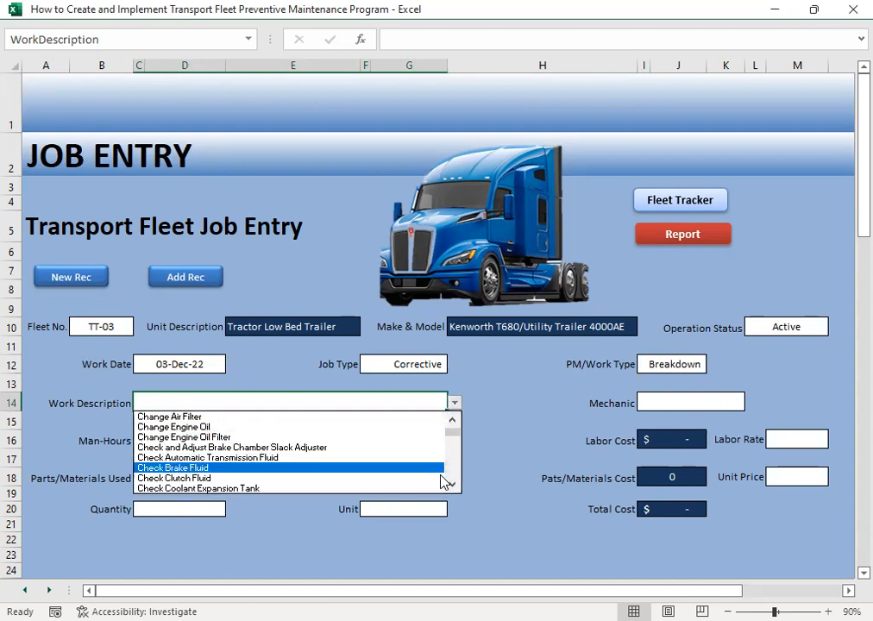
pyautogui.click(453, 485)
pyautogui.click(453, 485)
pyautogui.click(453, 485)
pyautogui.moveTo(455, 488); pyautogui.dragTo(455, 489)
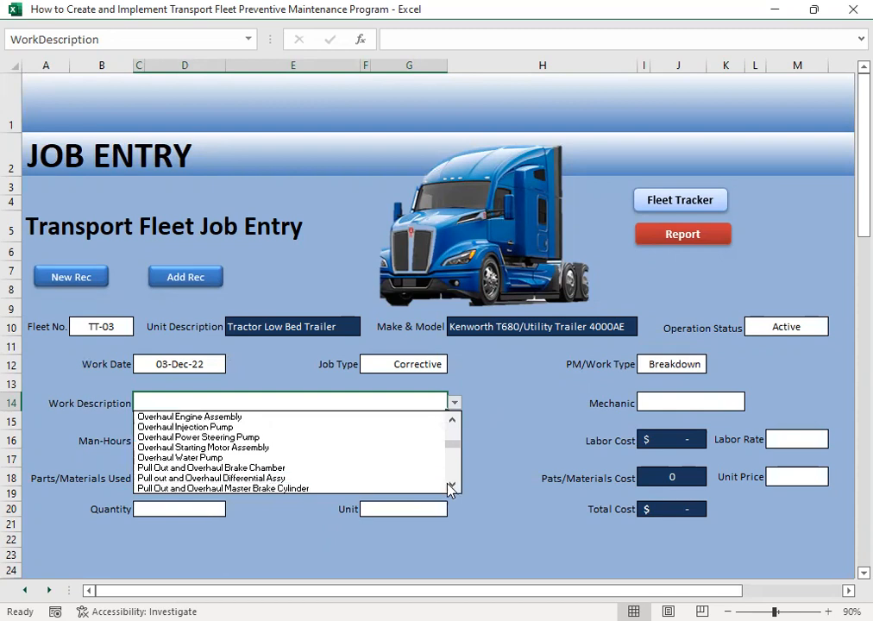
pyautogui.click(221, 458)
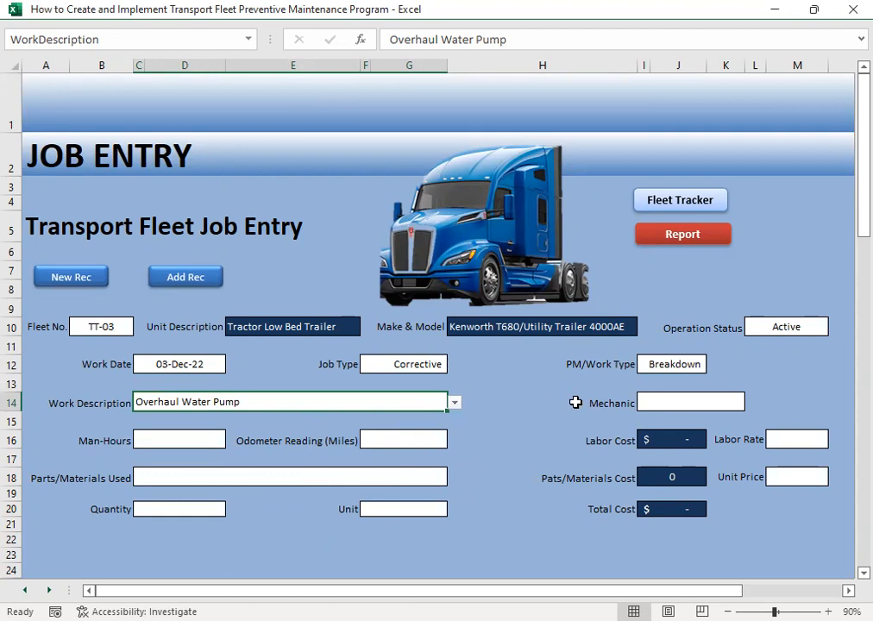
# - Assign a mechanic to the TT-03 job, replacing the initial pick with the third name in the list
pyautogui.click(645, 399)
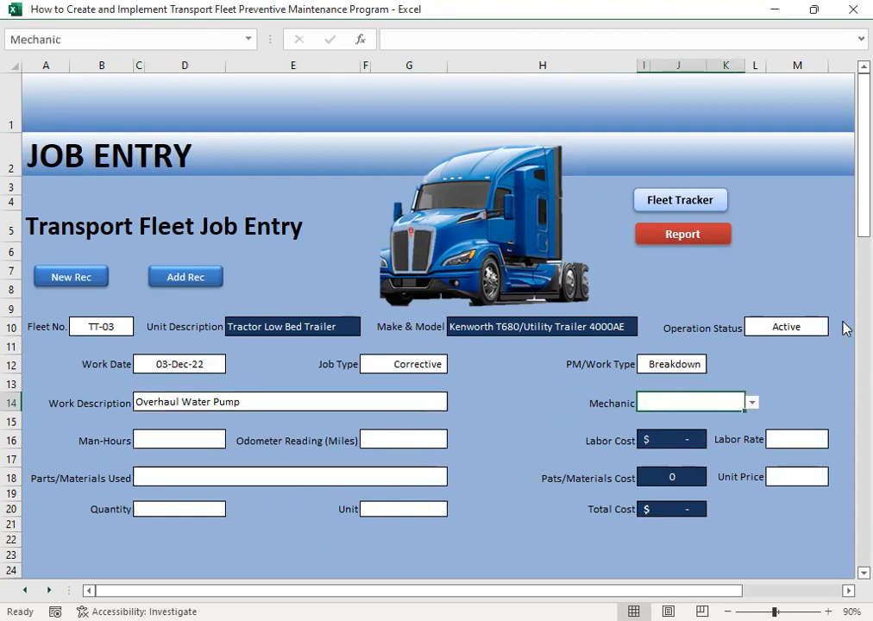
pyautogui.click(754, 404)
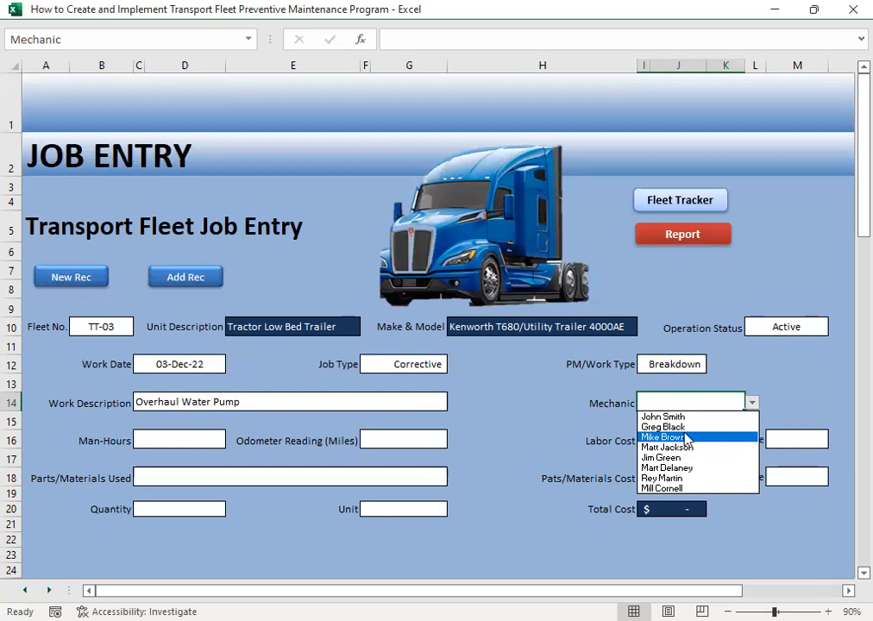
pyautogui.click(681, 427)
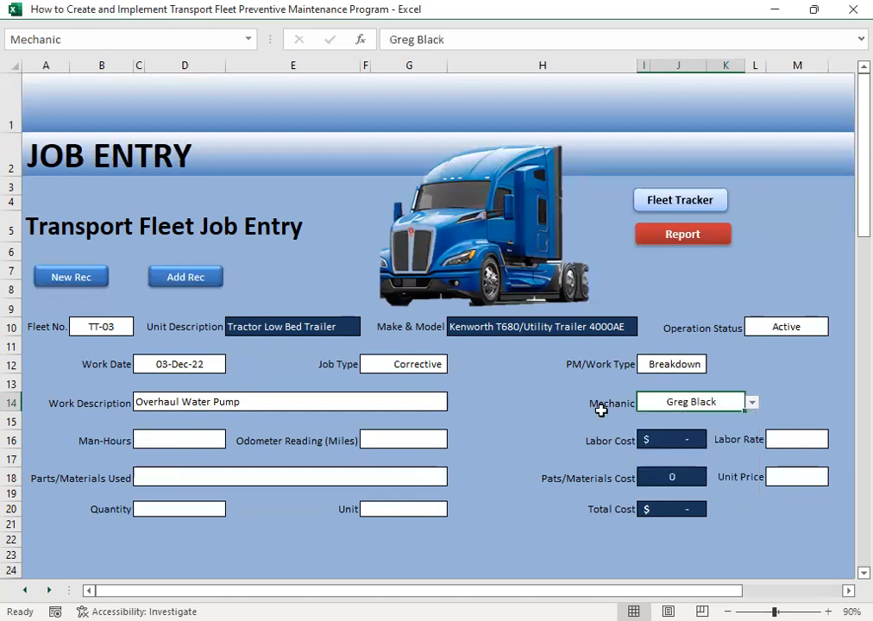
pyautogui.click(751, 403)
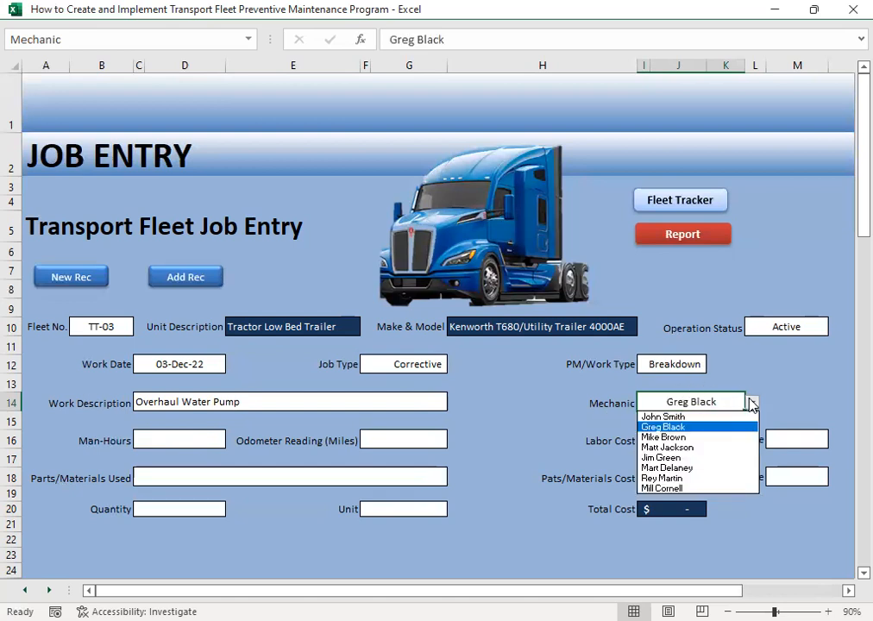
pyautogui.click(682, 438)
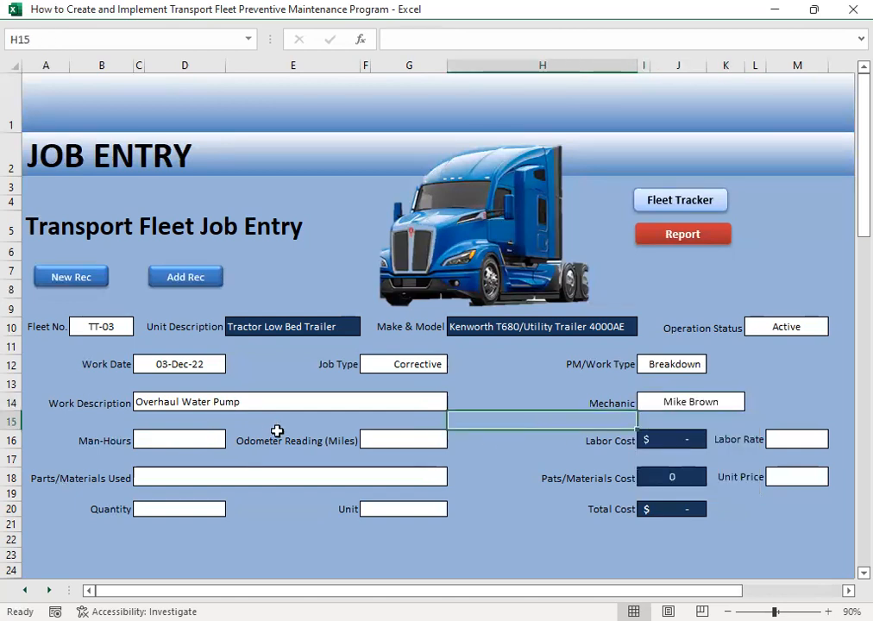
# - Enter 2 man-hours and an odometer reading of 27000 miles for the TT-03 job
pyautogui.click(150, 440)
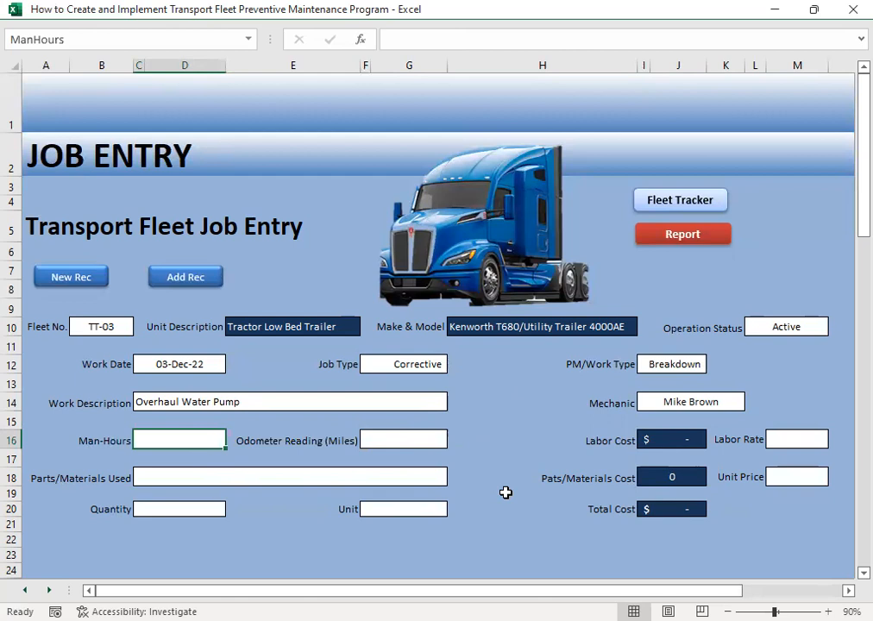
pyautogui.write('2')
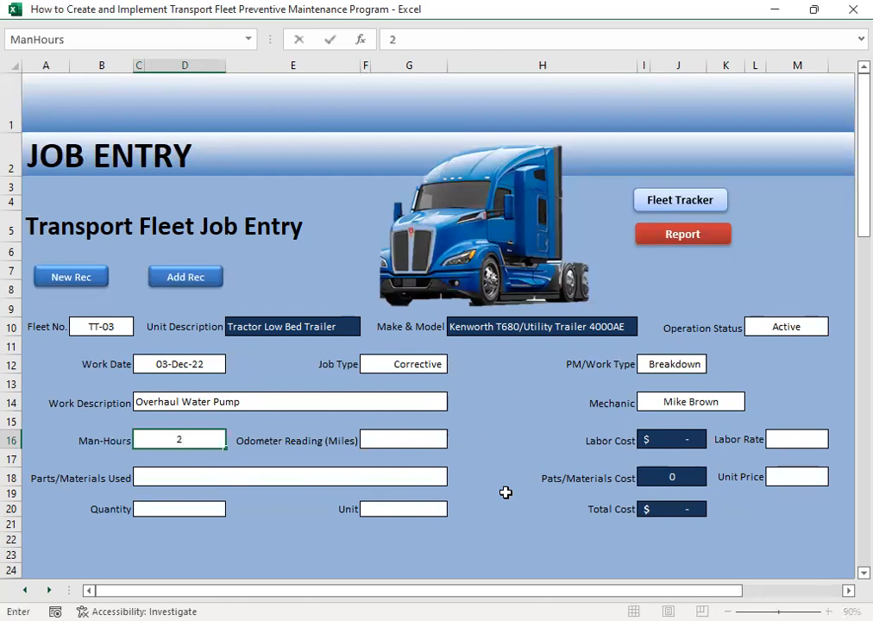
pyautogui.click(411, 437)
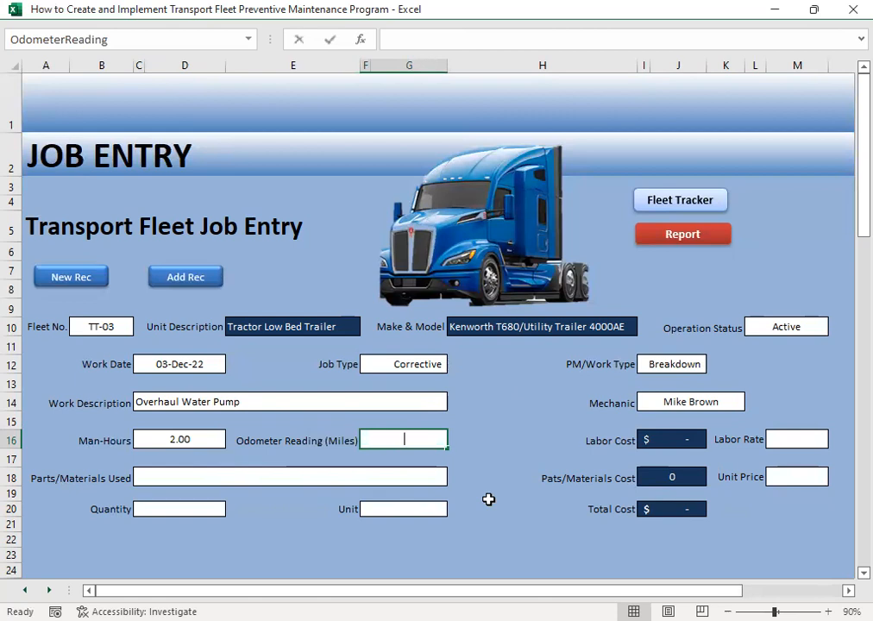
pyautogui.write('27000')
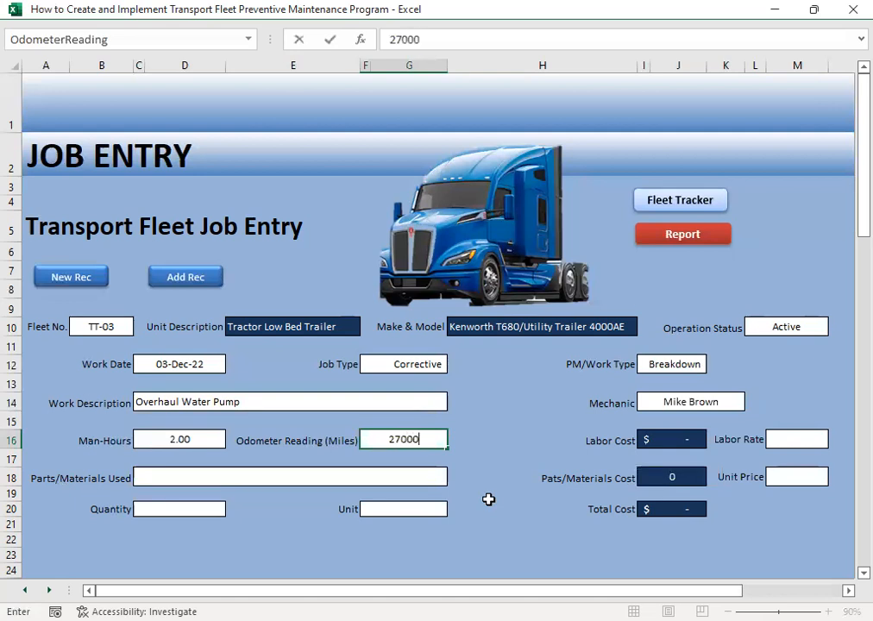
pyautogui.press('Tab')
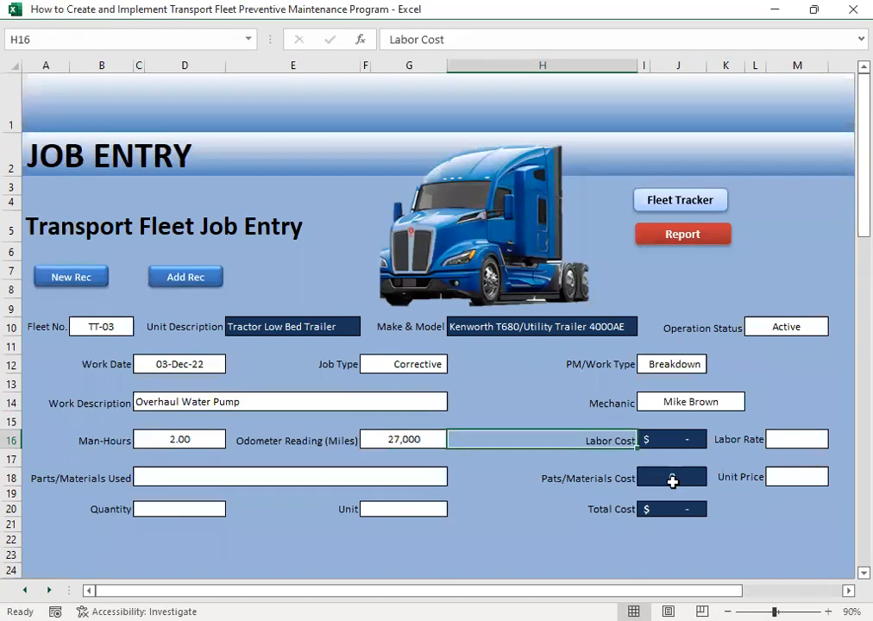
# - Set the labor rate of the TT-03 job to 20.24
pyautogui.click(795, 440)
pyautogui.write('20.247')
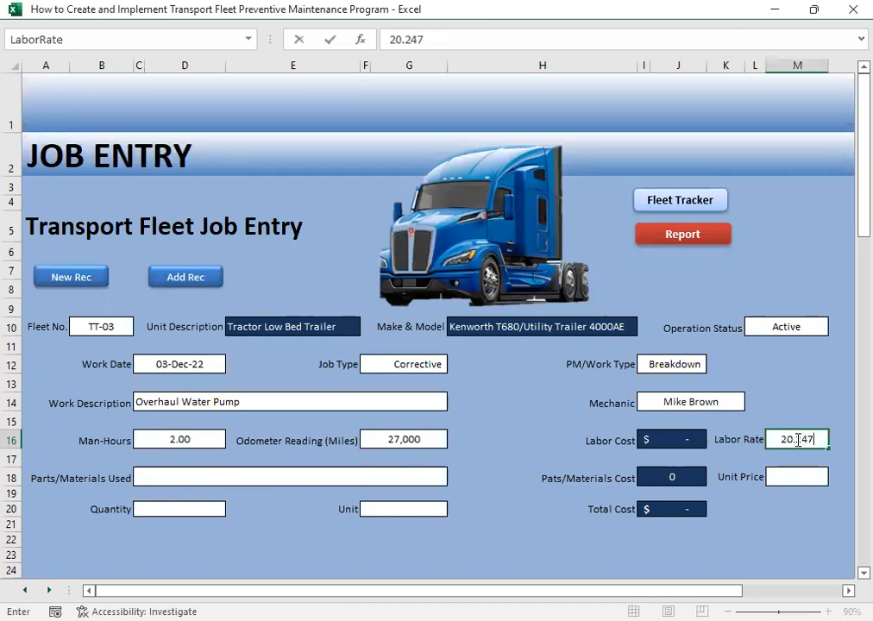
pyautogui.press('BackSpace')
# - Choose Water Pump Overhaul Kit as the parts/materials used for the TT-03 job
pyautogui.click(186, 485)
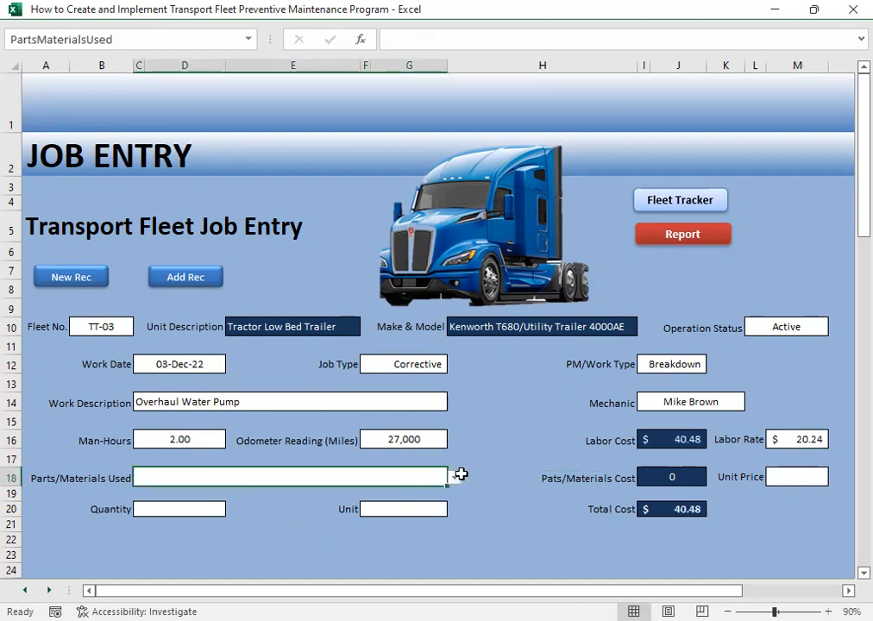
pyautogui.click(455, 476)
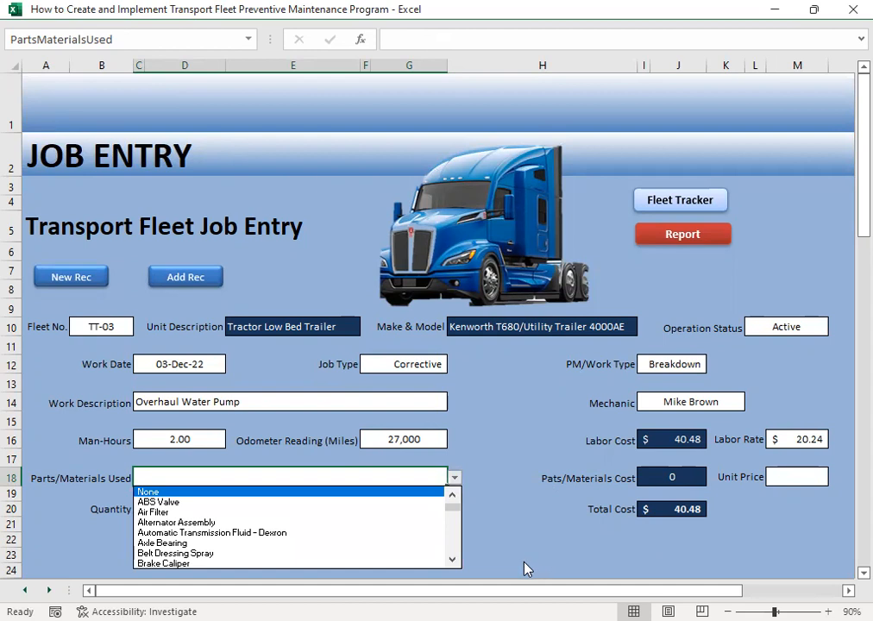
pyautogui.click(455, 552)
pyautogui.click(453, 549)
pyautogui.click(453, 549)
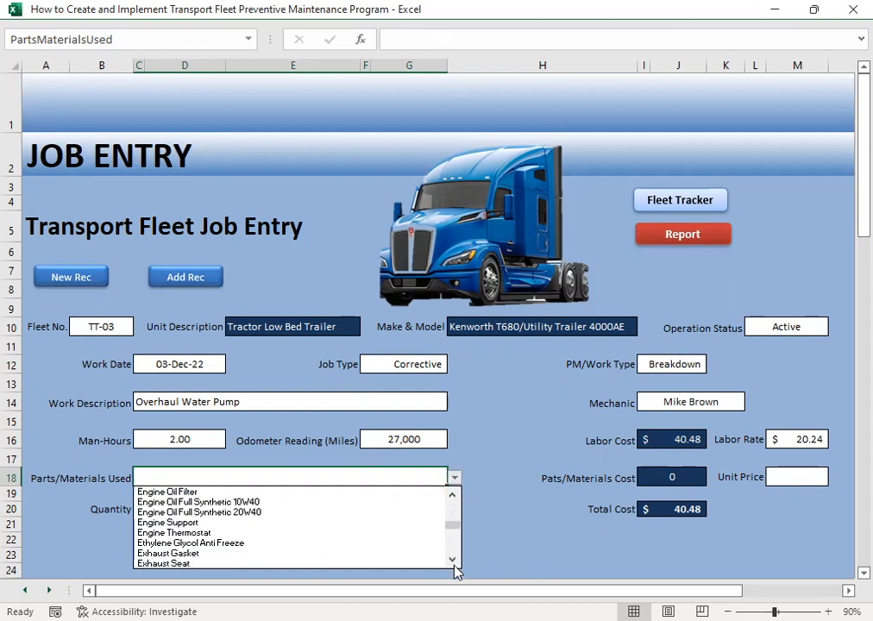
pyautogui.click(454, 560)
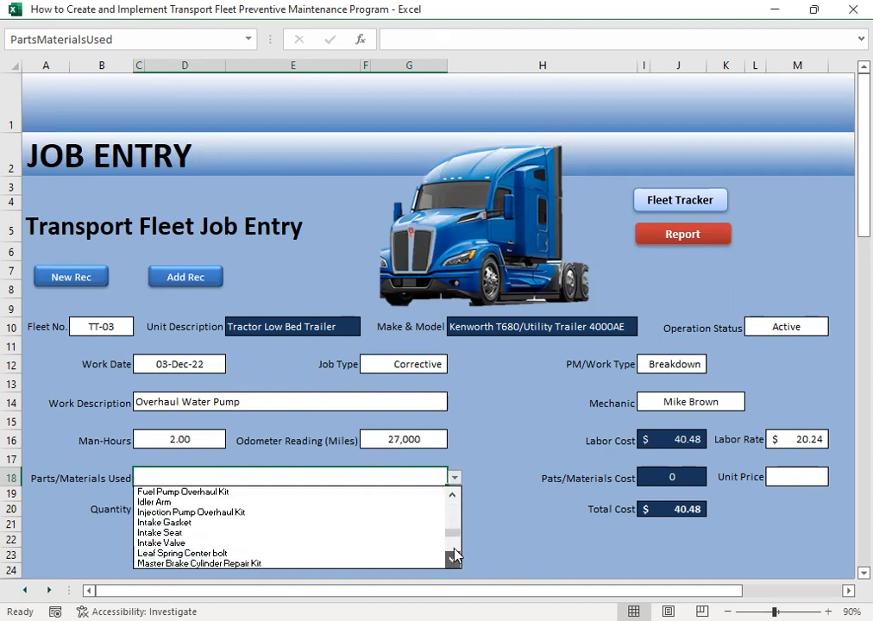
pyautogui.moveTo(453, 533); pyautogui.dragTo(454, 555)
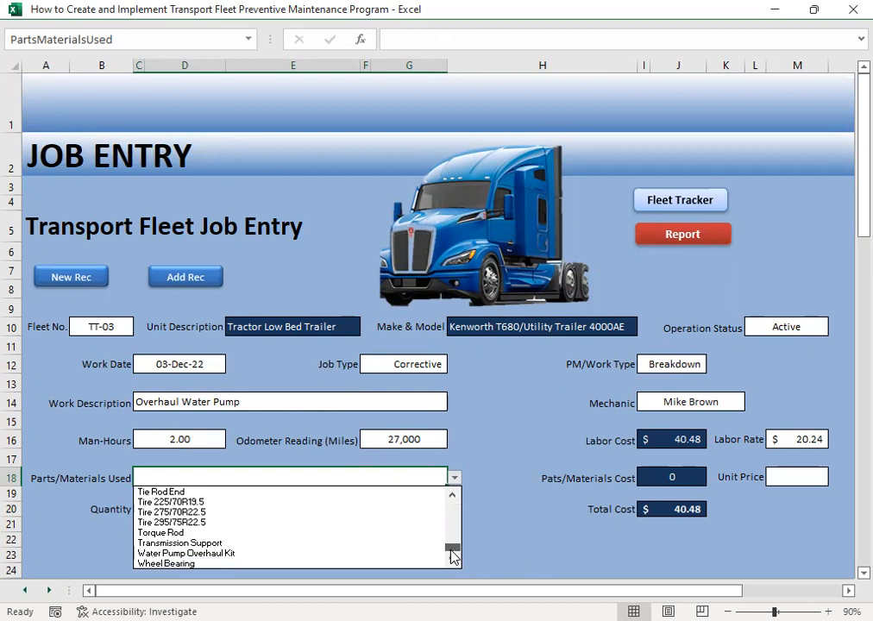
pyautogui.click(208, 554)
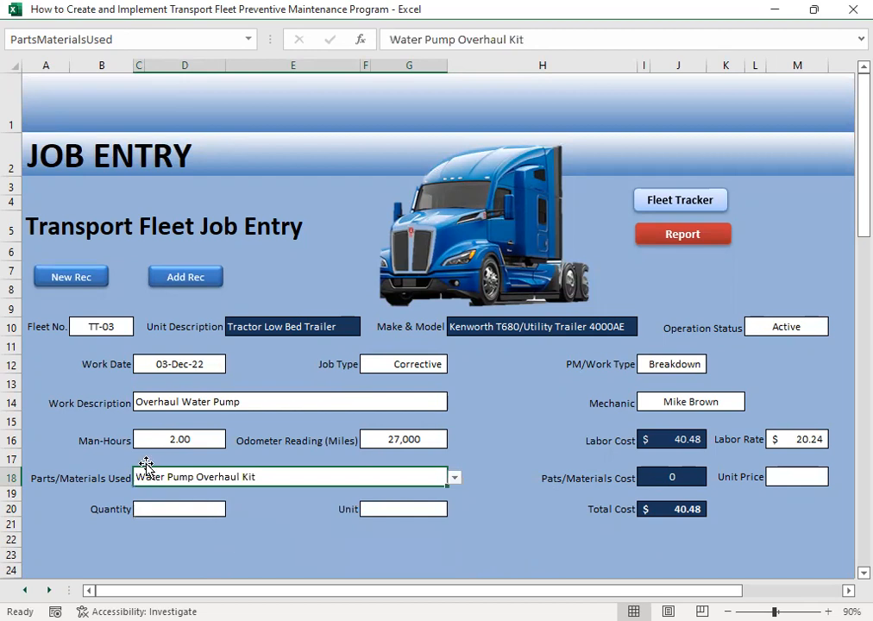
# - Enter a quantity of 1 for the overhaul kit and choose Kit as its unit
pyautogui.click(181, 510)
pyautogui.write('1')
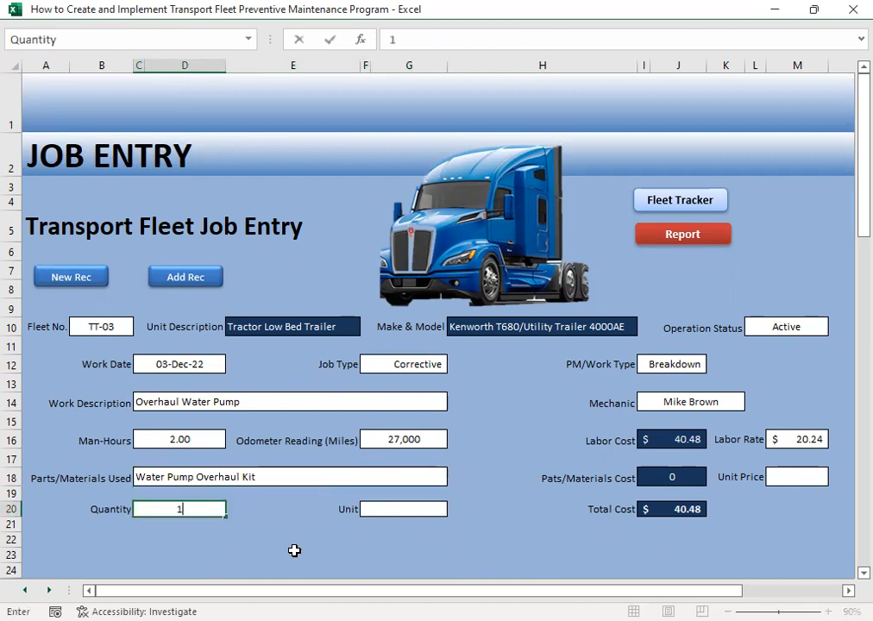
pyautogui.press('Tab')
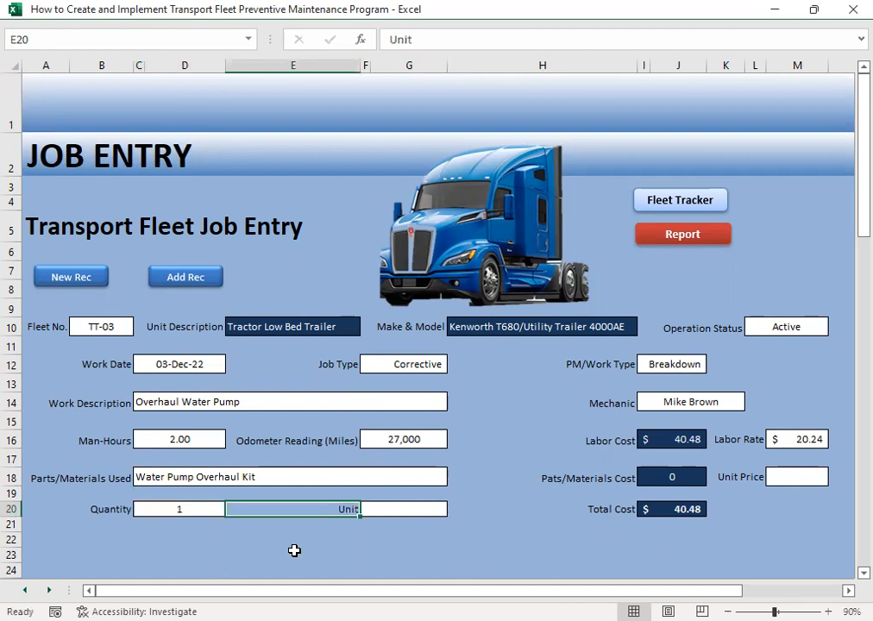
pyautogui.click(390, 513)
pyautogui.click(455, 509)
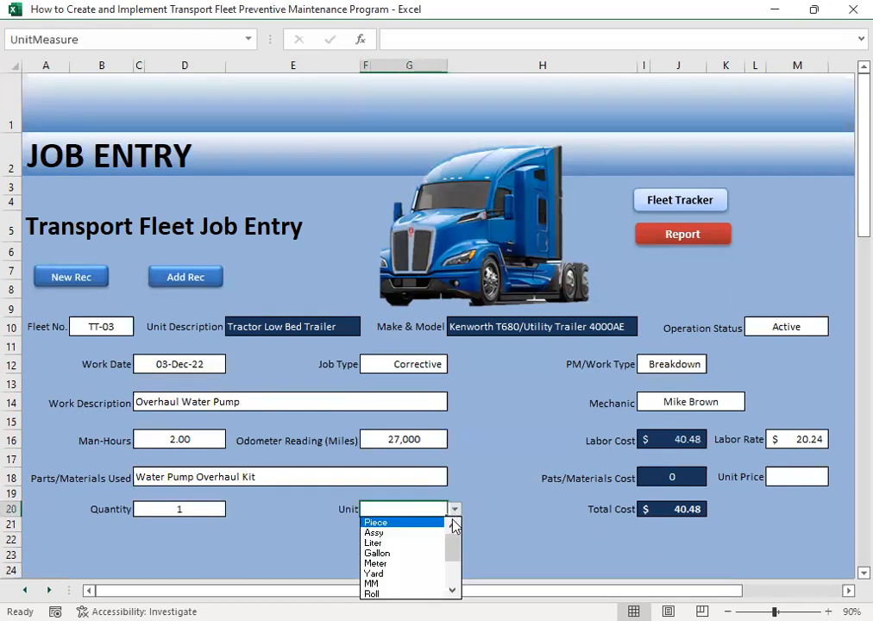
pyautogui.scroll(-3, 407, 593)
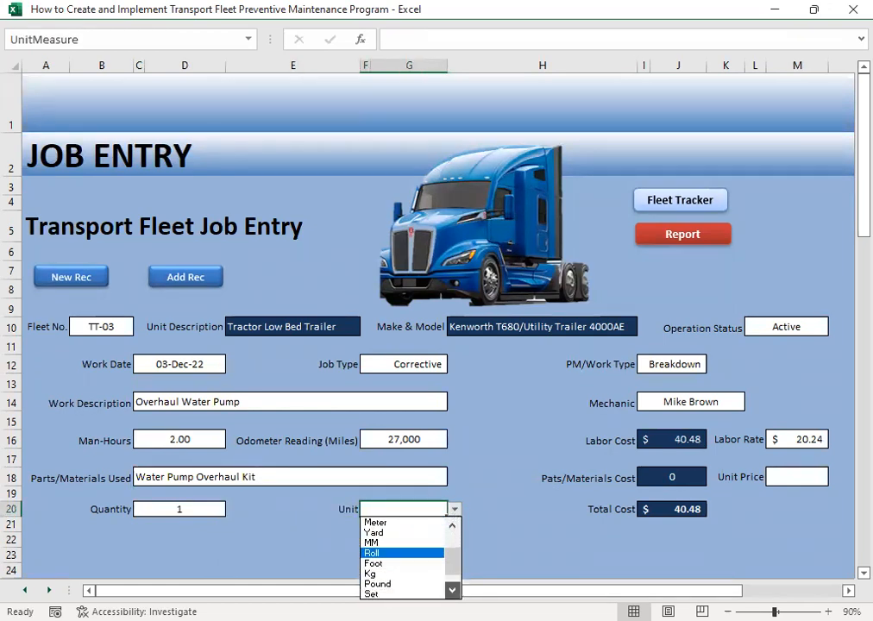
pyautogui.click(407, 587)
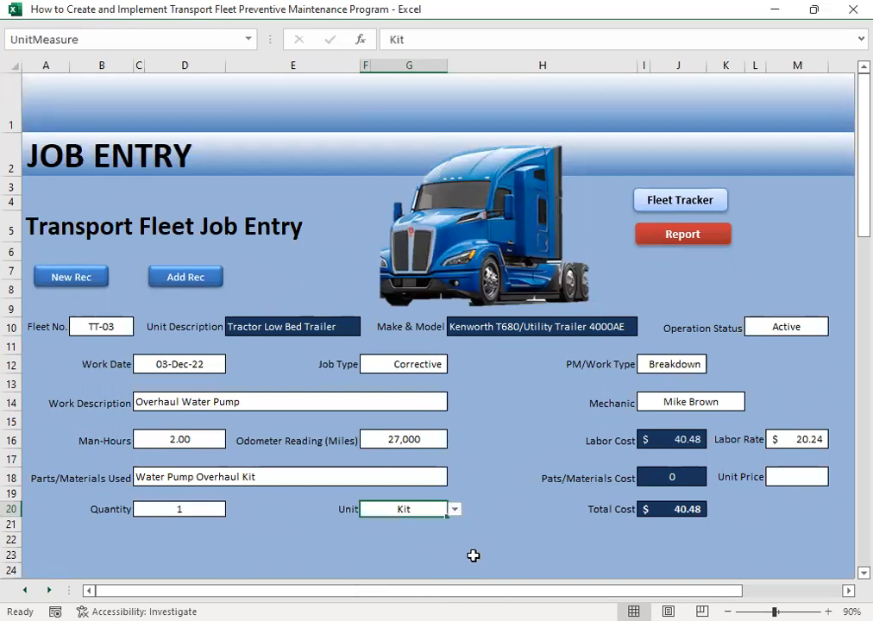
pyautogui.click(473, 556)
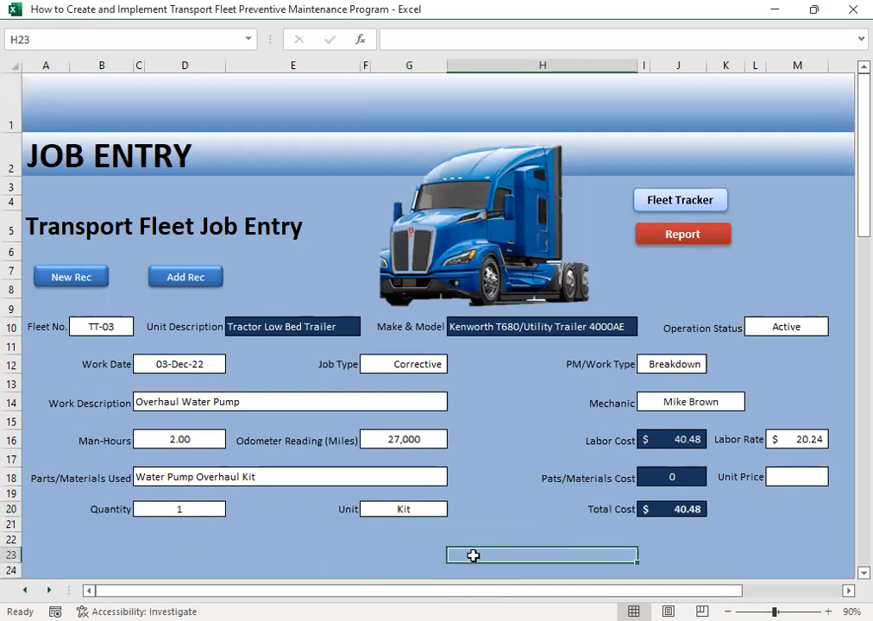
# - Set the unit price of the water pump overhaul kit to 74.25
pyautogui.click(795, 475)
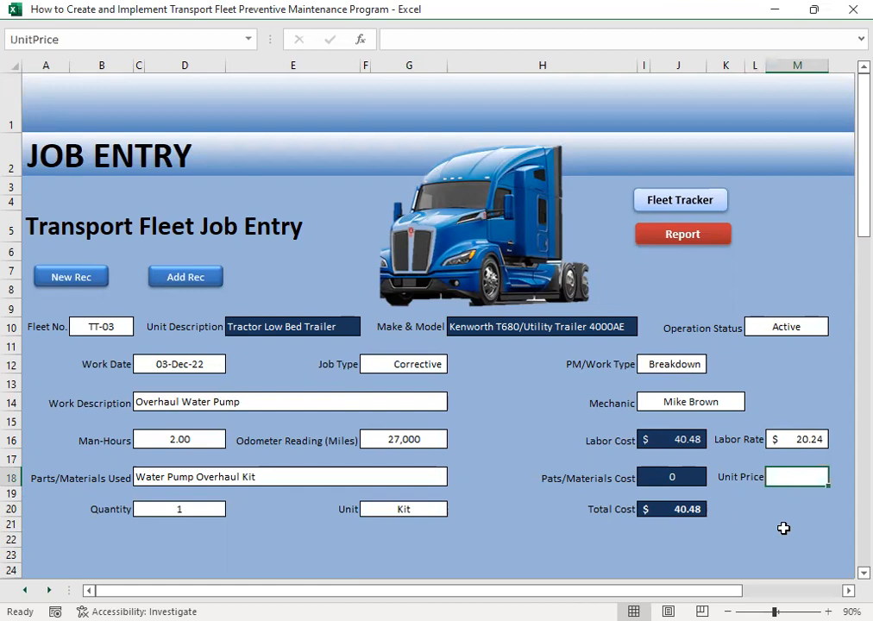
pyautogui.write('74.25')
pyautogui.press('Return')
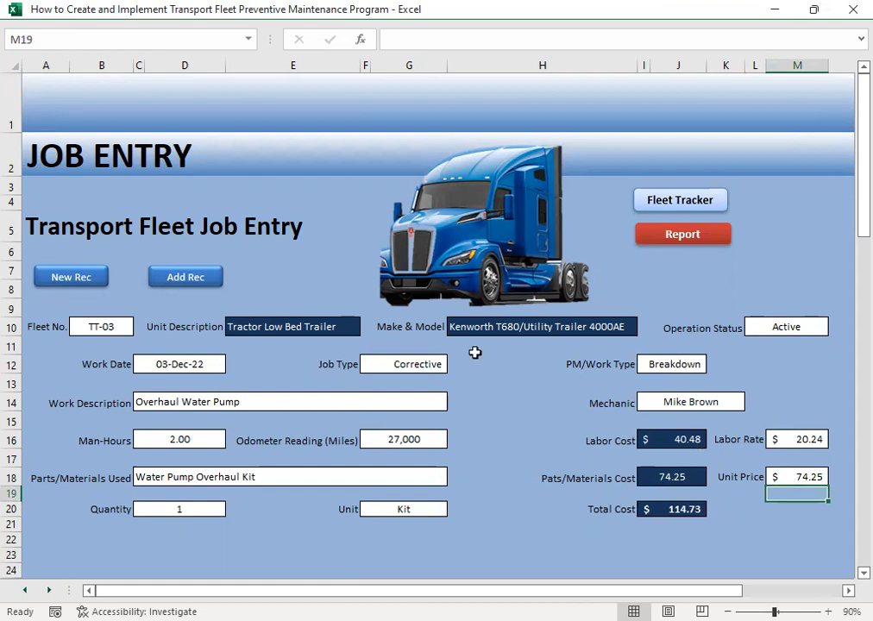
# - Reselect Active as the operation status of TT-03
pyautogui.click(764, 330)
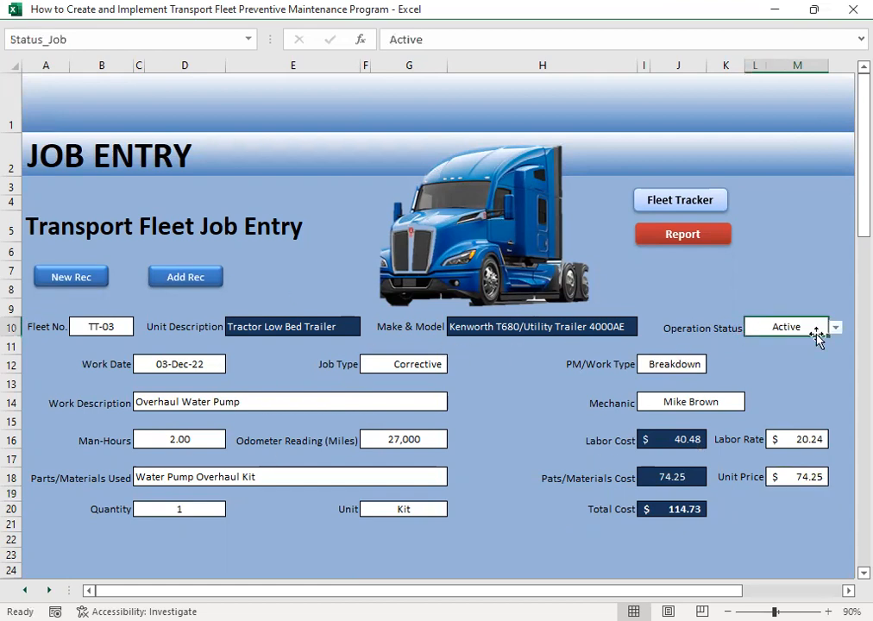
pyautogui.click(835, 328)
pyautogui.click(787, 340)
pyautogui.click(774, 366)
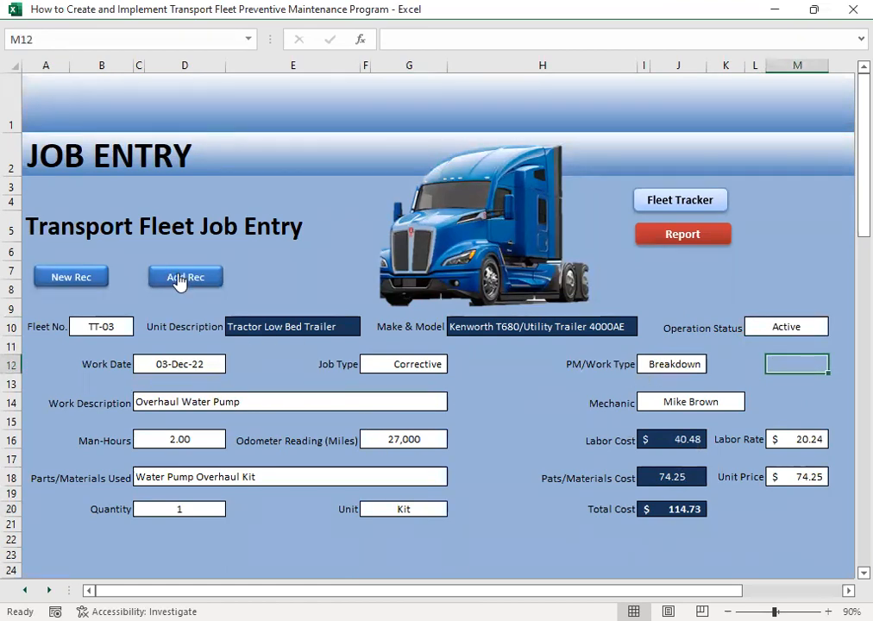
# - Check the TT-03 breakdown record in the Repair & Maintenance Data history and return to the Job Entry form
pyautogui.click(701, 234)
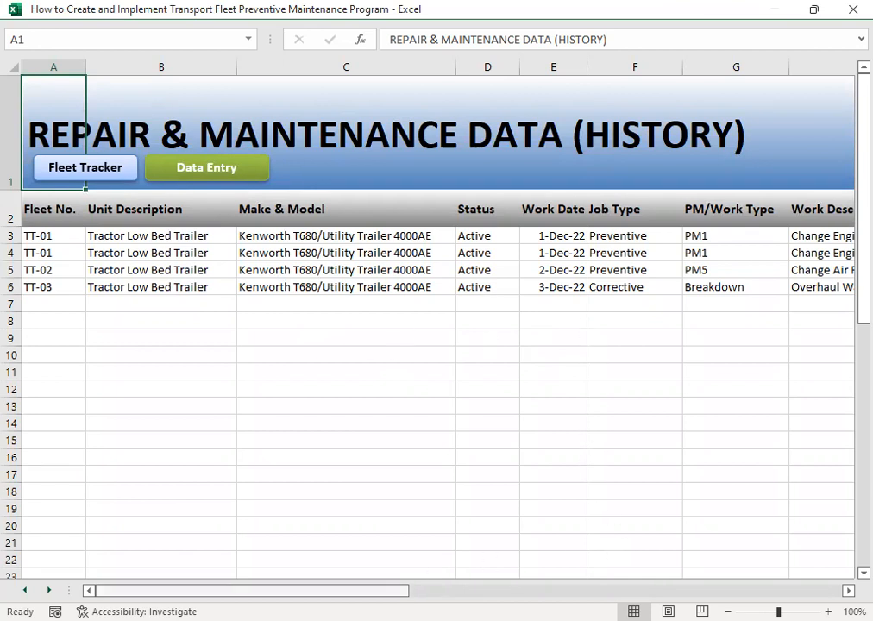
pyautogui.moveTo(247, 590); pyautogui.dragTo(248, 550)
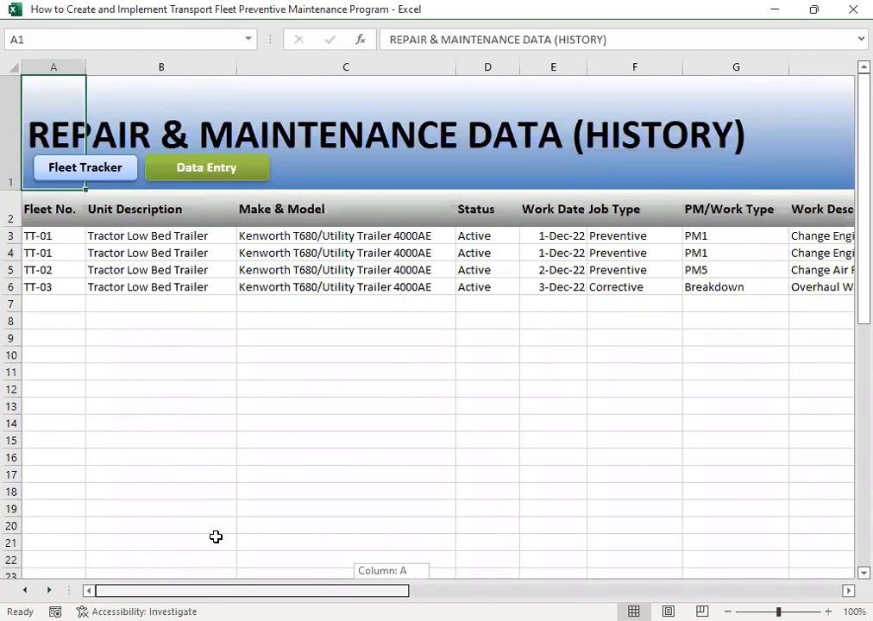
pyautogui.click(190, 166)
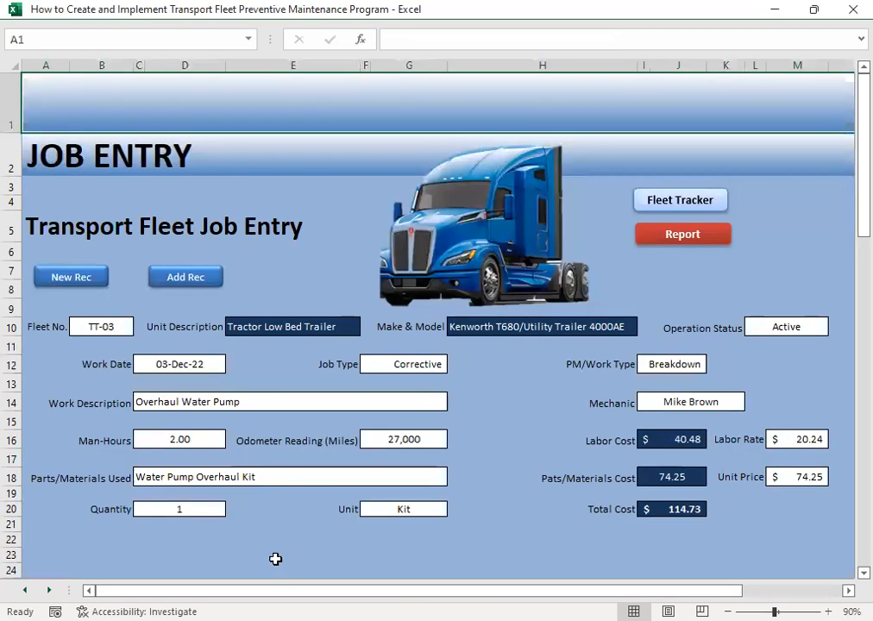
# - Start a new job record for fleet number TT-04 and set its operation status to Active
pyautogui.click(84, 279)
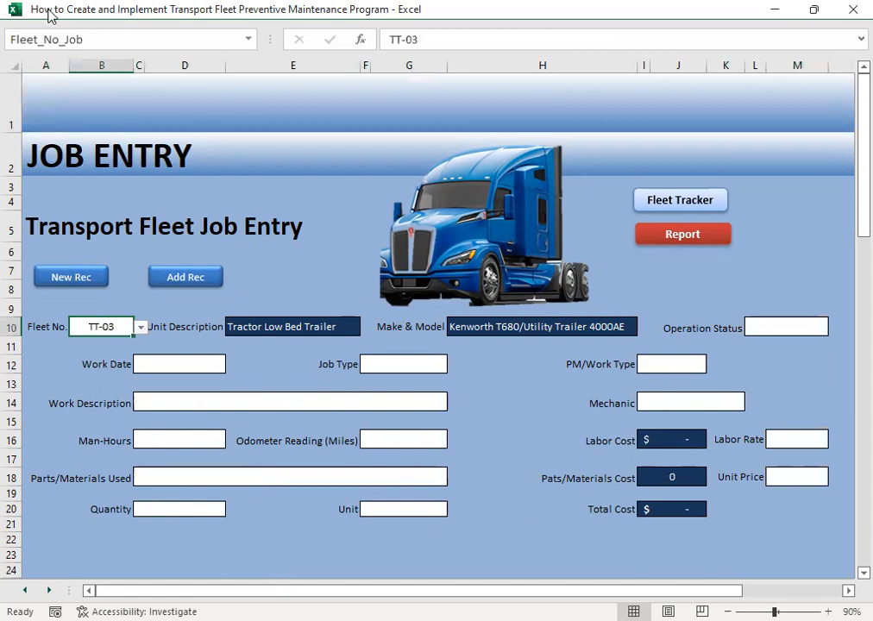
pyautogui.click(141, 328)
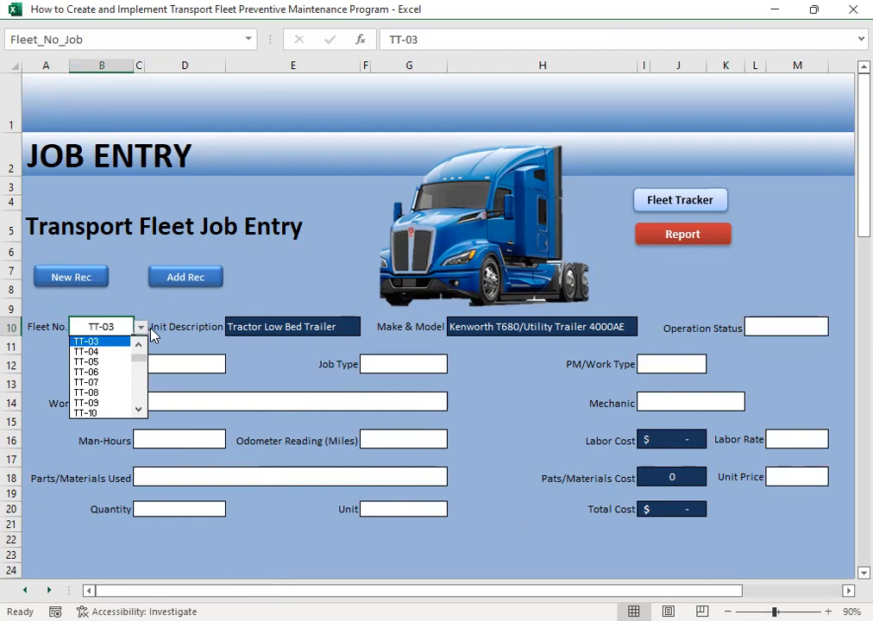
pyautogui.click(114, 354)
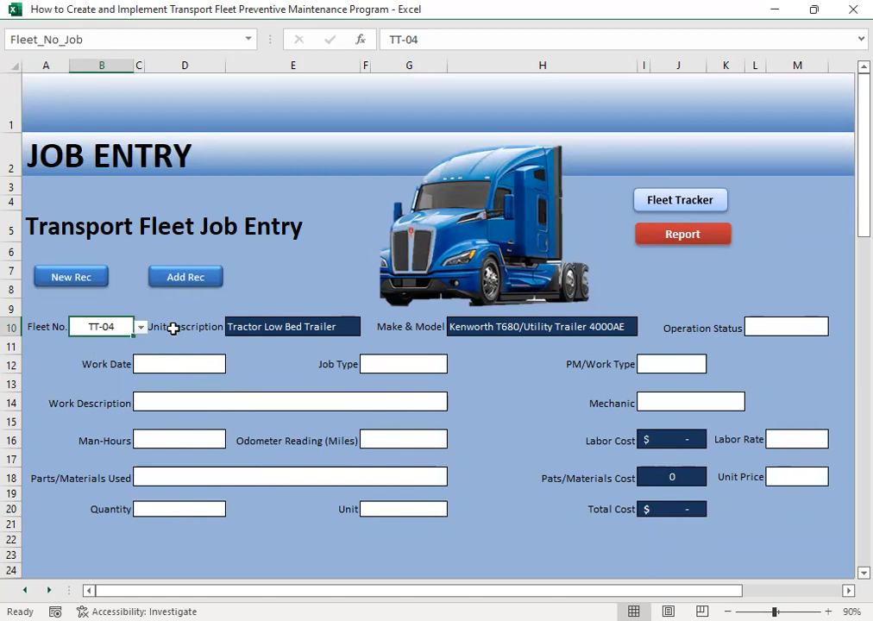
pyautogui.click(770, 327)
pyautogui.click(836, 330)
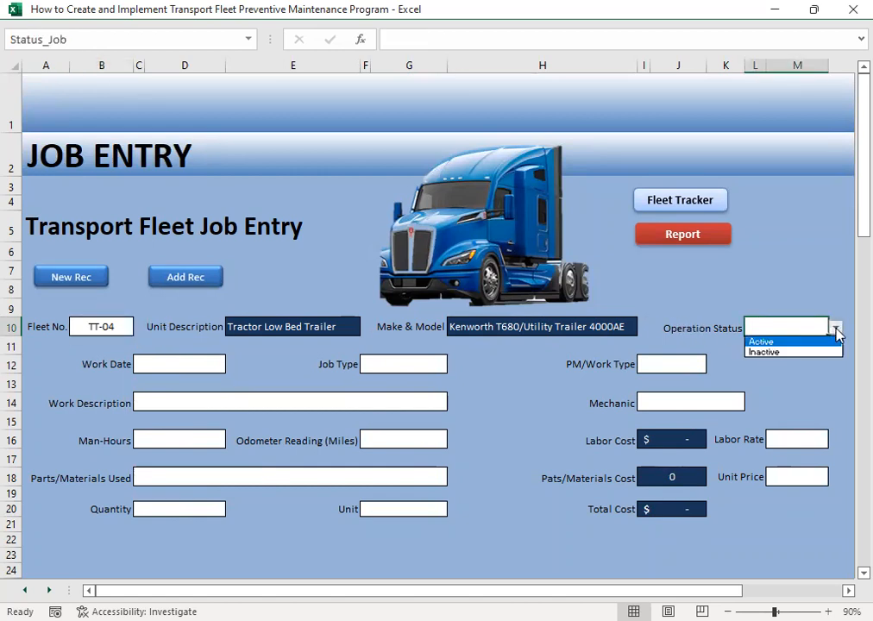
pyautogui.click(785, 342)
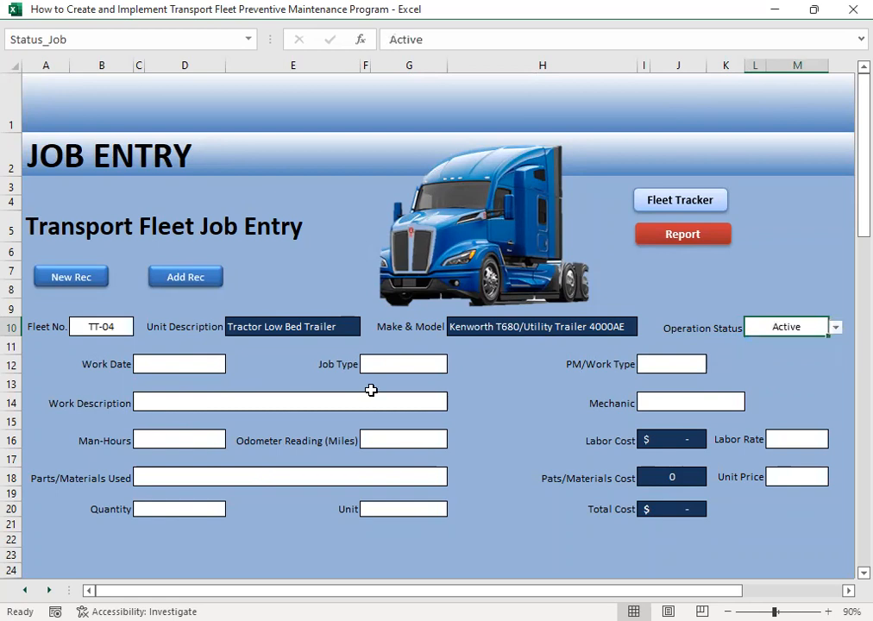
# - Enter 12/4 as the work date of the TT-04 job
pyautogui.click(165, 363)
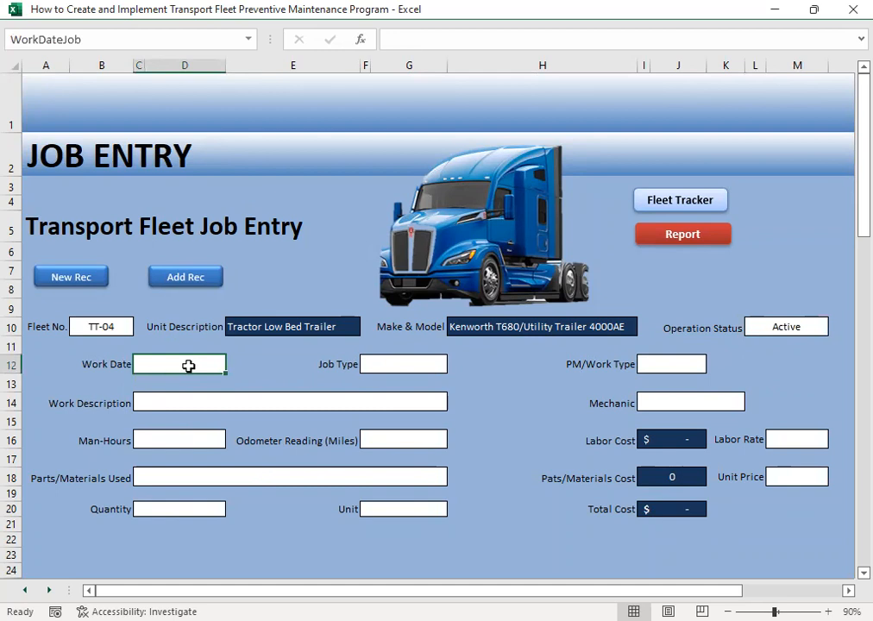
pyautogui.write('12/4')
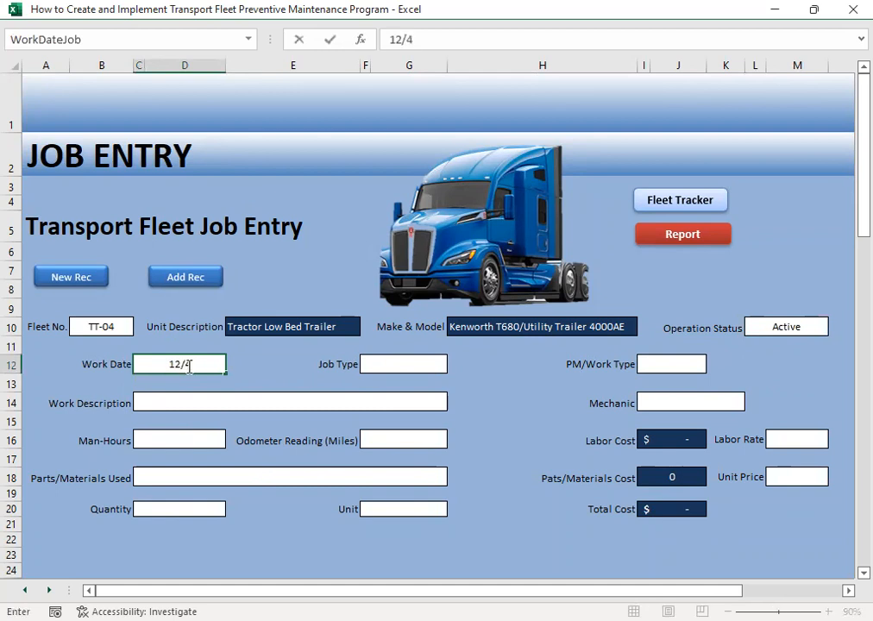
pyautogui.press('Tab')
pyautogui.press('Tab')
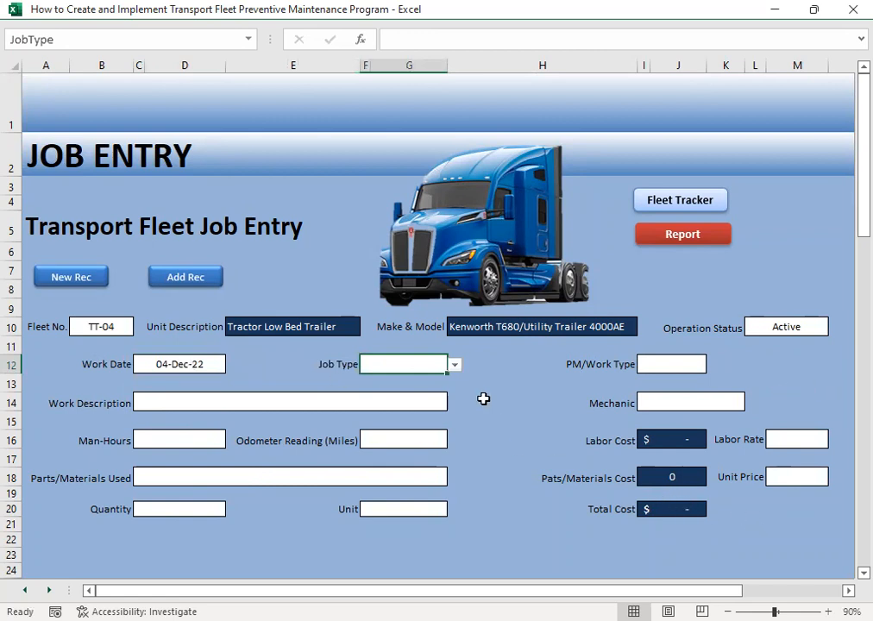
# - Set the job type to Preventive and the PM/Work Type to PM4
pyautogui.click(455, 365)
pyautogui.click(406, 378)
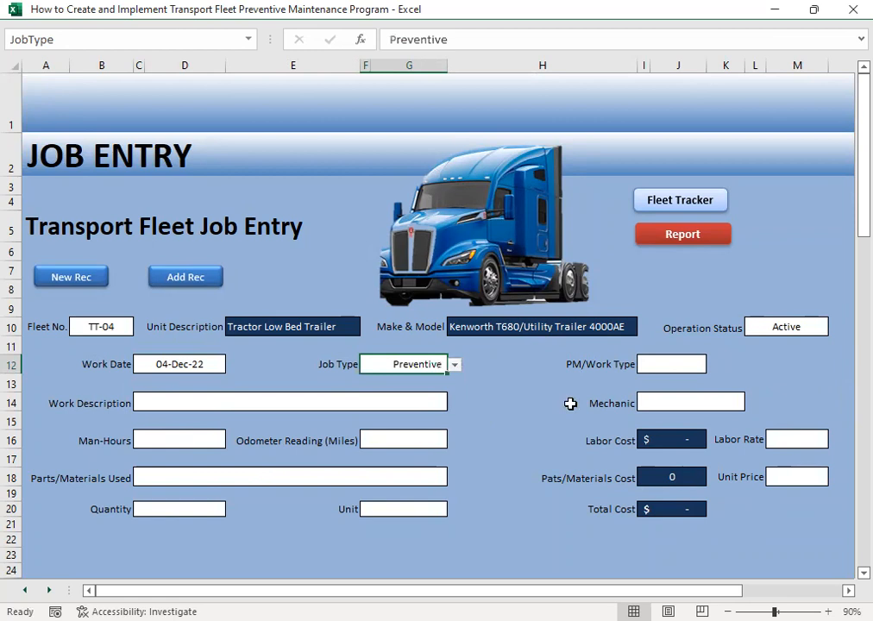
pyautogui.click(682, 362)
pyautogui.click(713, 365)
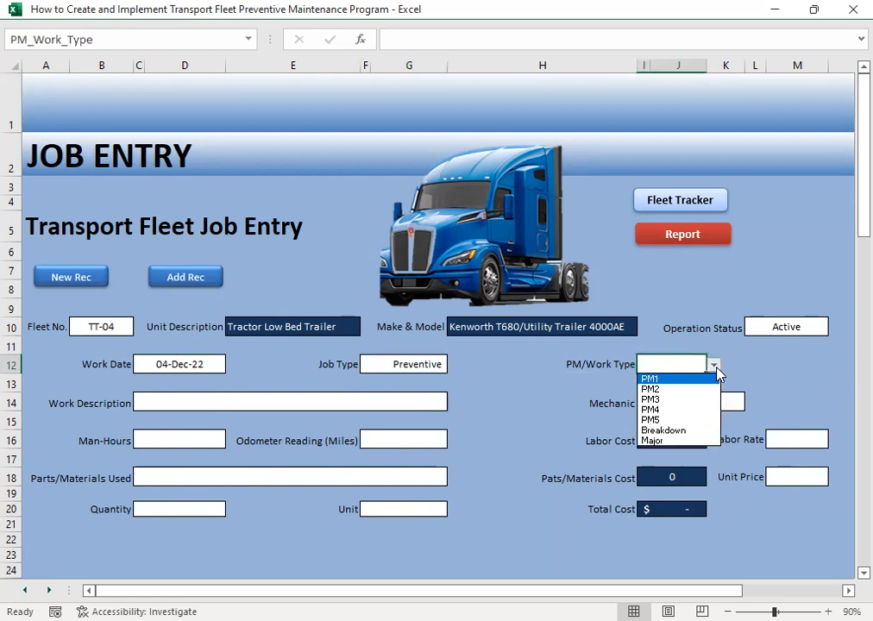
pyautogui.click(669, 410)
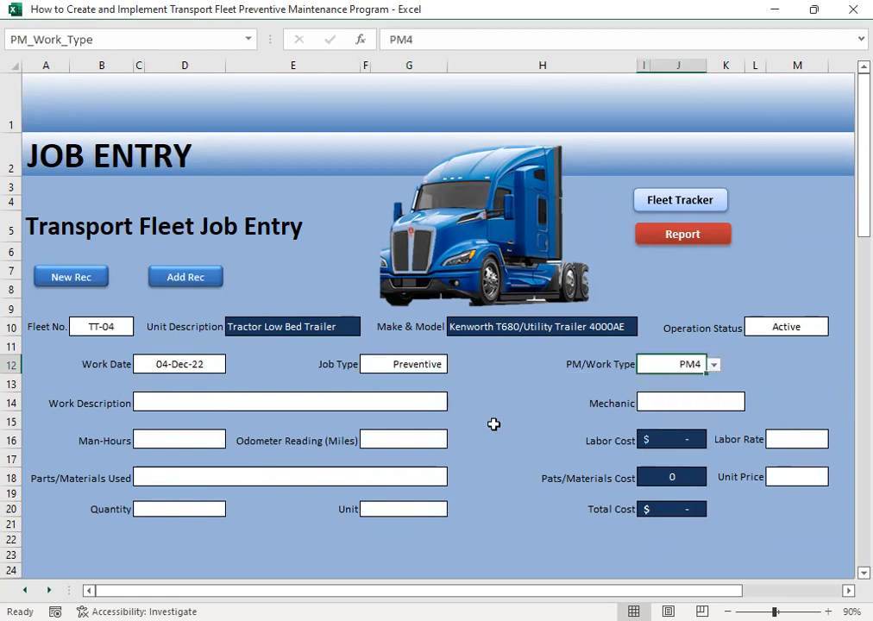
# - Choose Check/Adjust Drive Belts as the work description of the TT-04 job
pyautogui.click(189, 401)
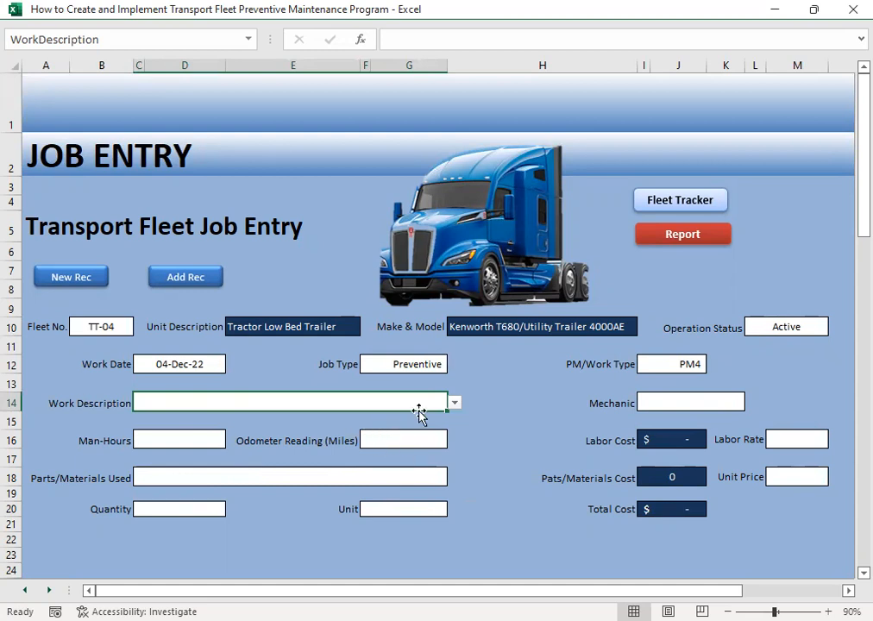
pyautogui.click(455, 402)
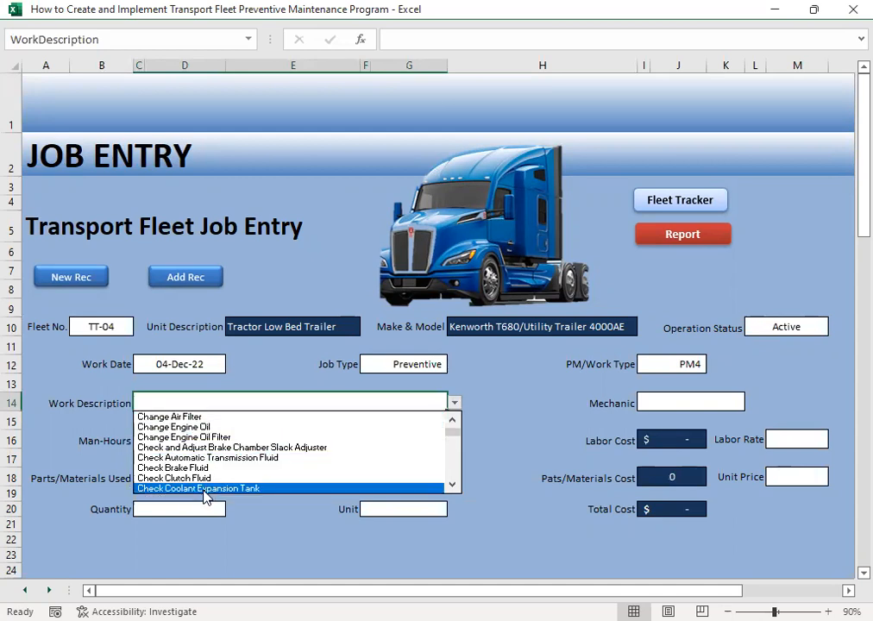
pyautogui.click(451, 485)
pyautogui.click(452, 486)
pyautogui.click(452, 486)
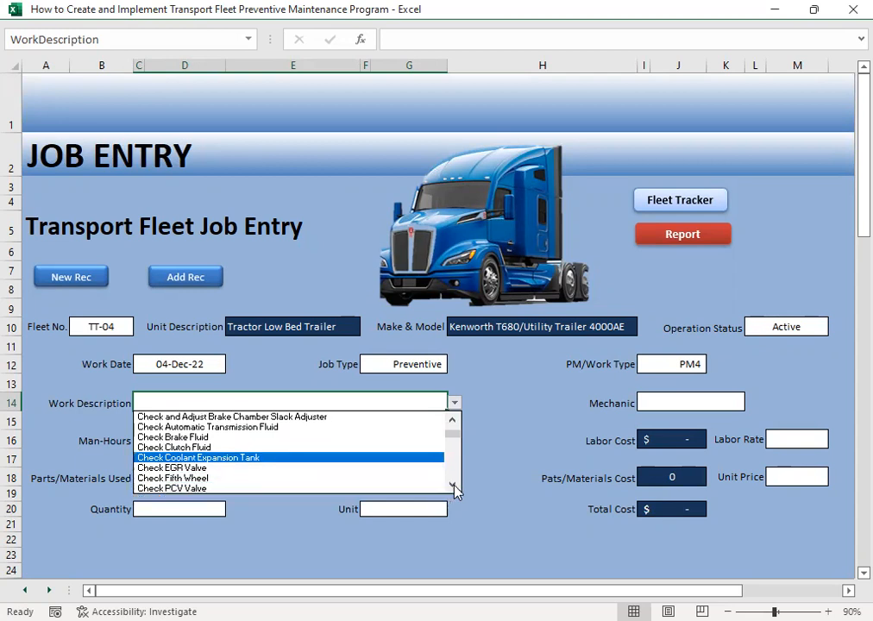
pyautogui.click(454, 483)
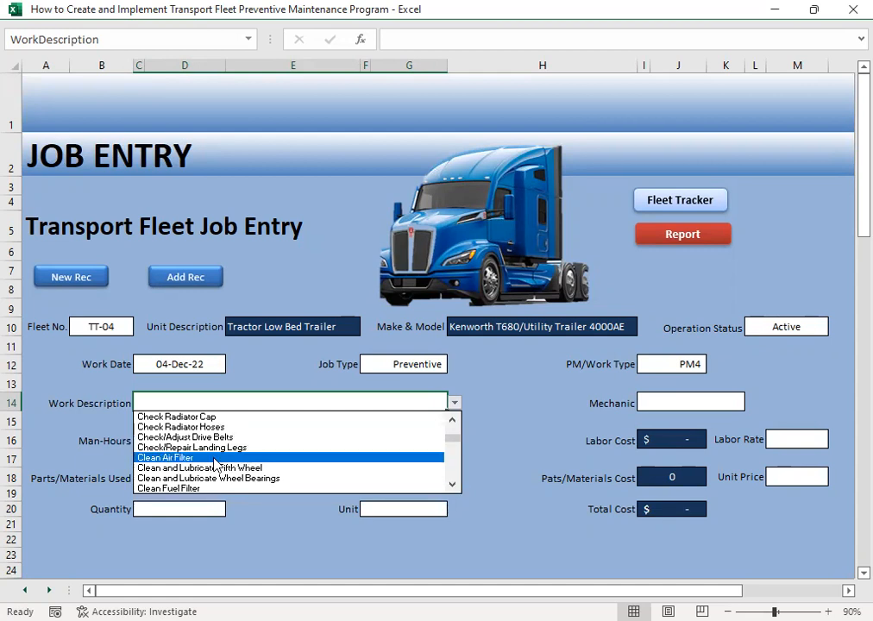
pyautogui.click(215, 438)
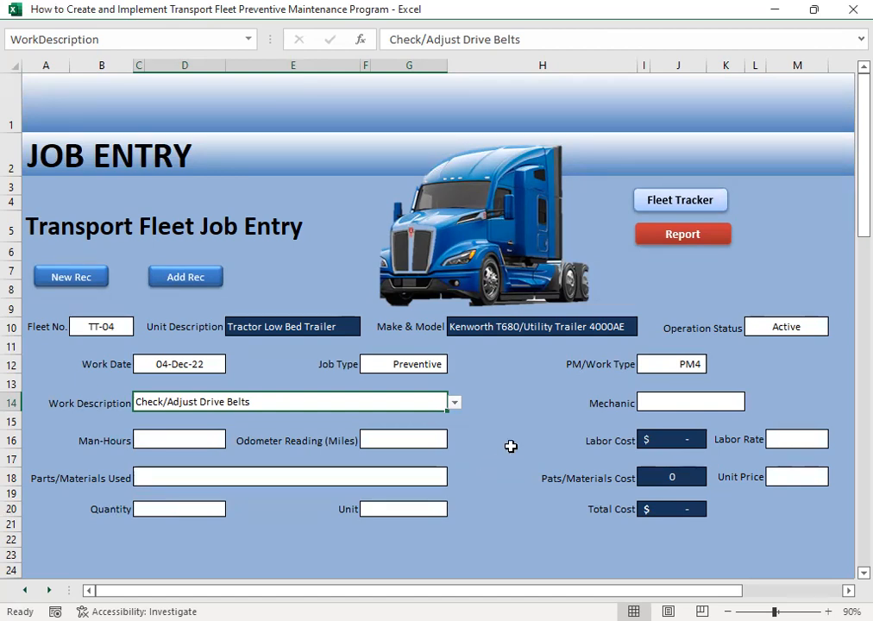
# - Assign the fourth mechanic in the list of choices to the TT-04 job
pyautogui.click(654, 402)
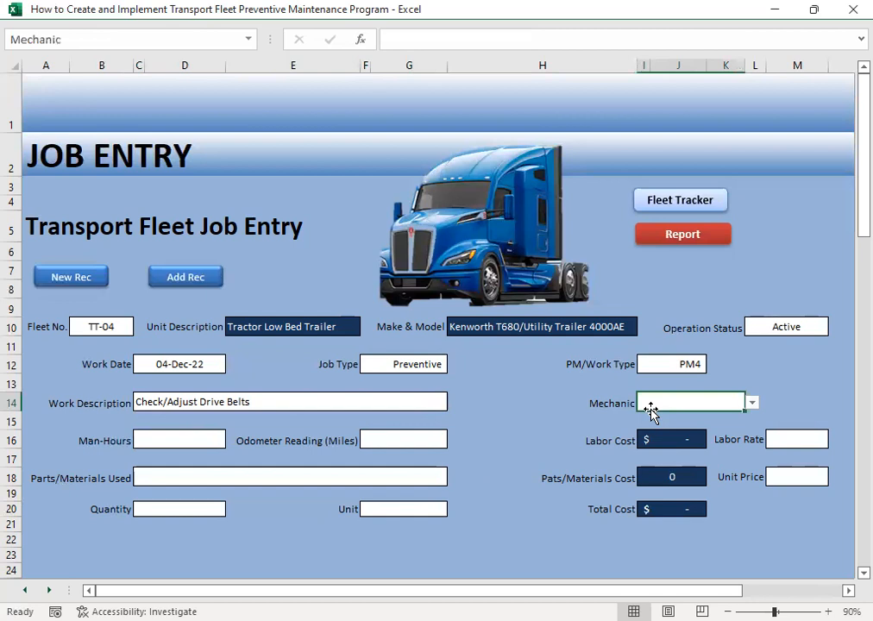
pyautogui.click(753, 403)
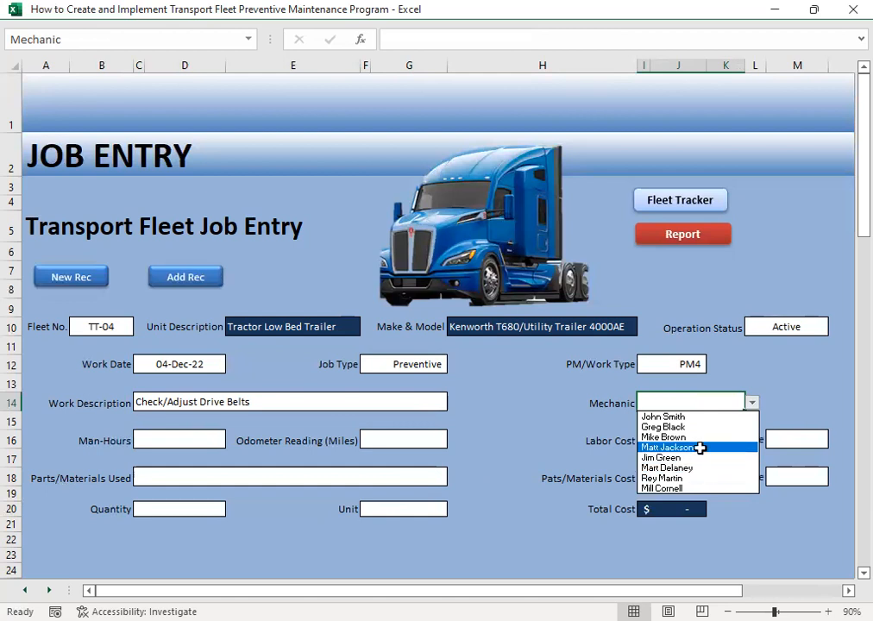
pyautogui.click(699, 448)
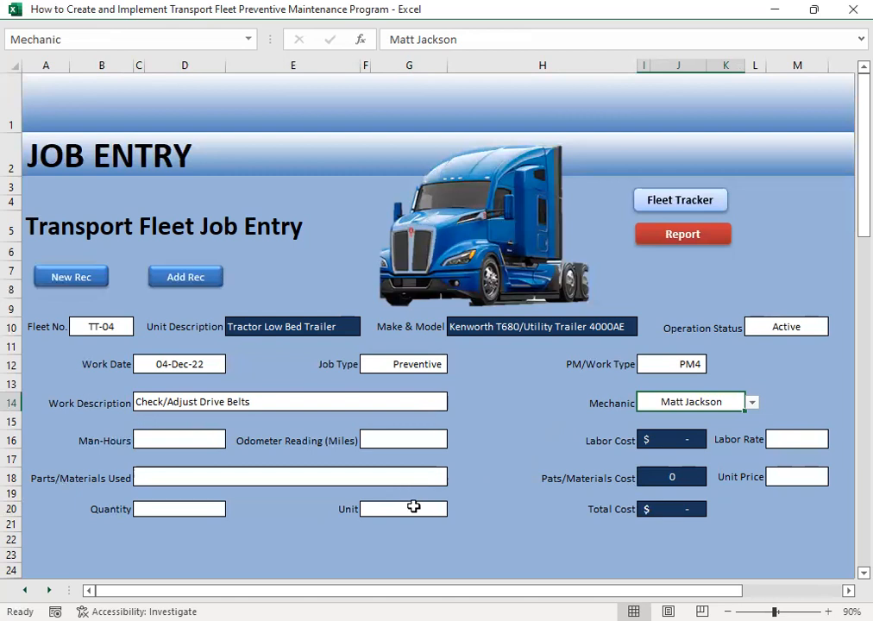
# - Enter 0.5 man-hours and an odometer reading of 28000 miles for the TT-04 job
pyautogui.click(158, 444)
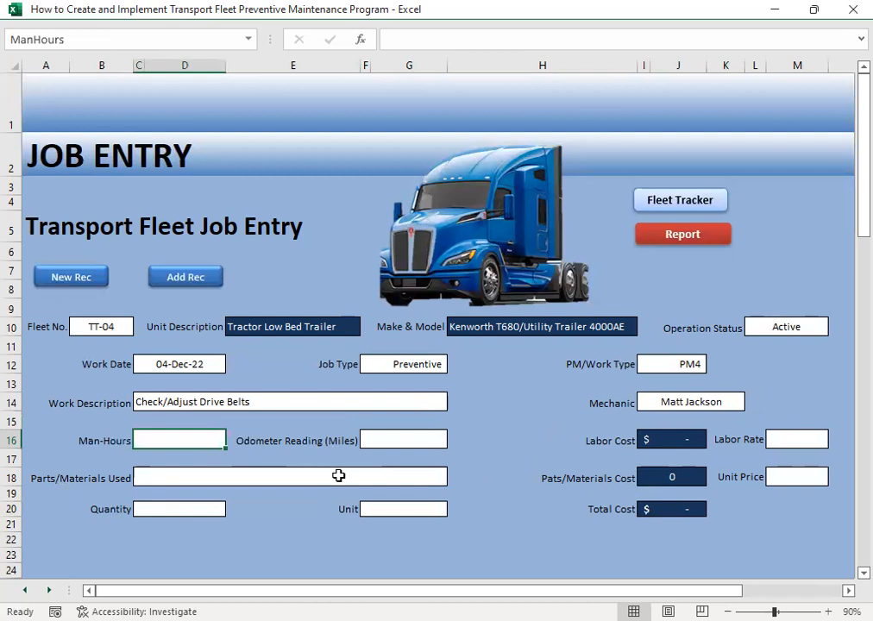
pyautogui.write('.5')
pyautogui.press('Tab')
pyautogui.hotkey('shift', 'Tab')
pyautogui.press('Tab')
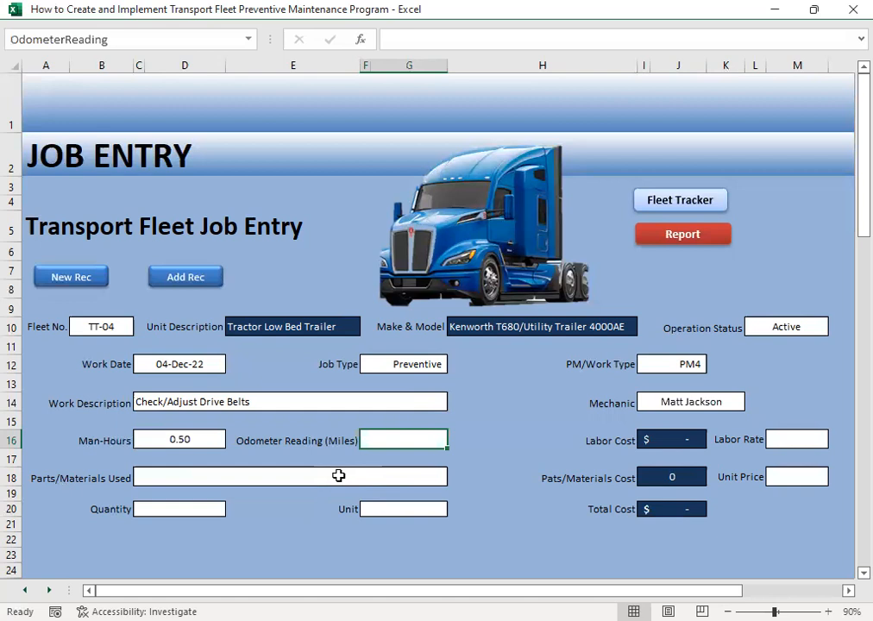
pyautogui.write('28000')
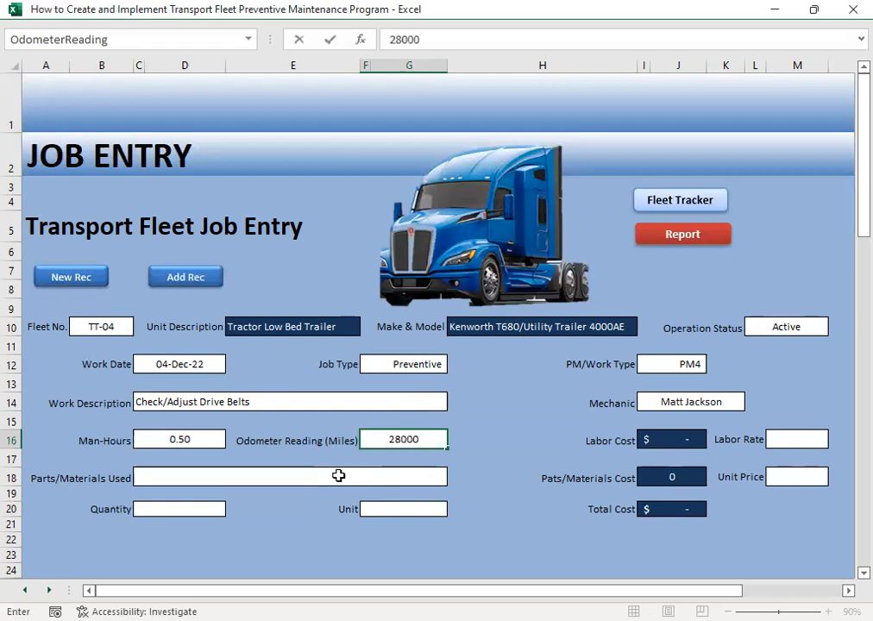
pyautogui.press('Tab')
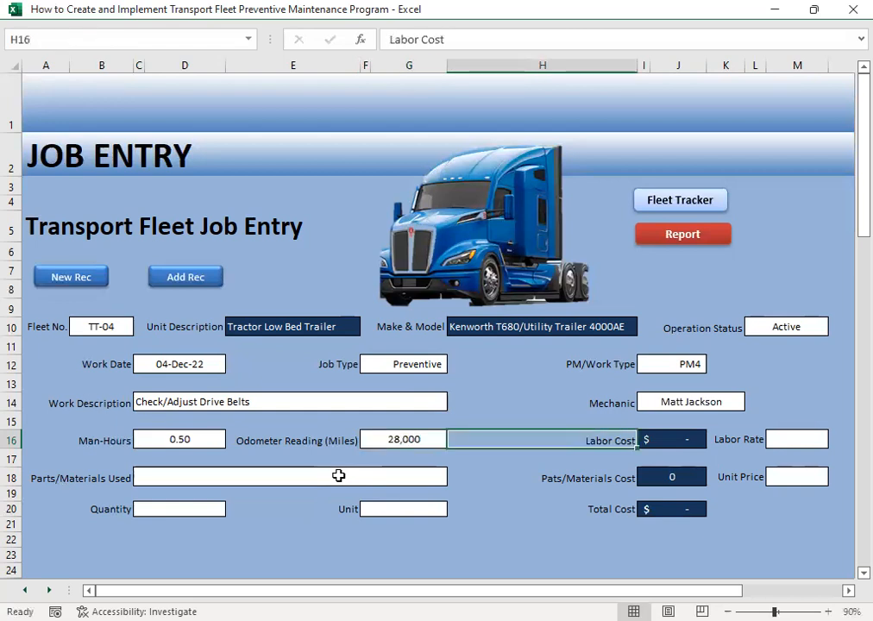
# - Set the labor rate of the TT-04 job to 20.24
pyautogui.press('Tab')
pyautogui.press('Tab')
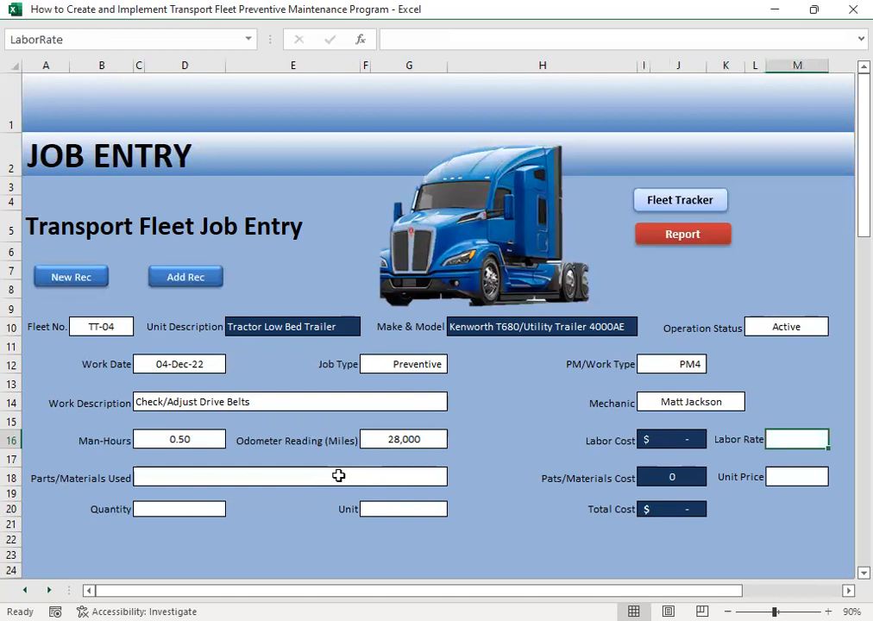
pyautogui.write('20.24')
pyautogui.press('Return')
# - Choose Belt Dressing Spray as the part or material used in the TT-04 job
pyautogui.press('Left')
pyautogui.press('Left')
pyautogui.press('Left')
pyautogui.press('Left')
pyautogui.press('Left')
pyautogui.press('Left')
pyautogui.press('Down')
pyautogui.press('Left')
pyautogui.press('Right')
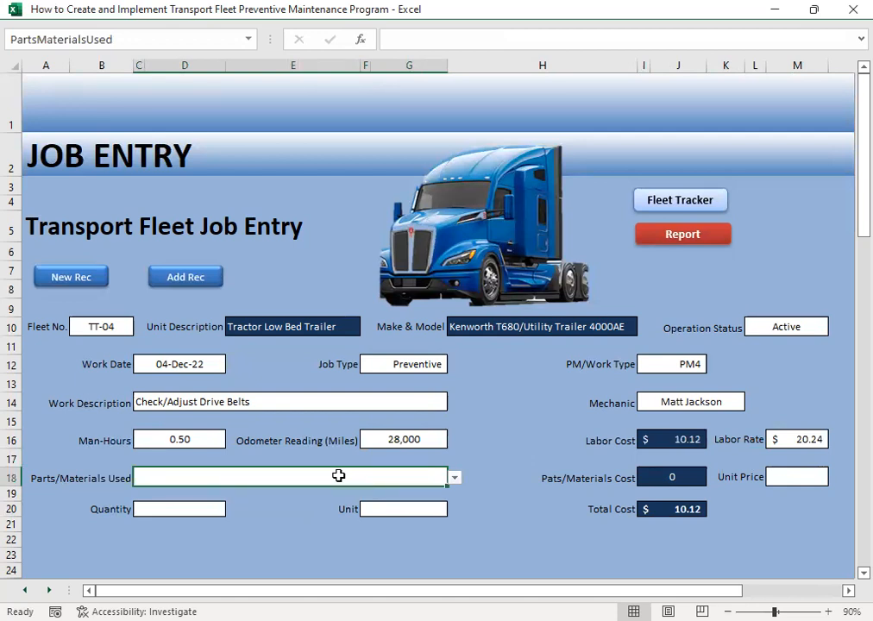
pyautogui.click(454, 479)
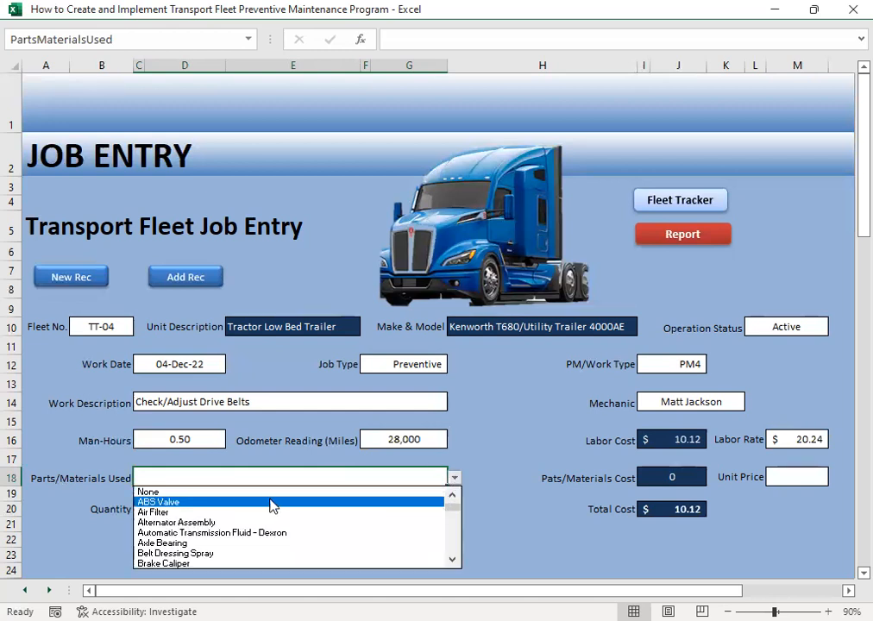
pyautogui.click(177, 553)
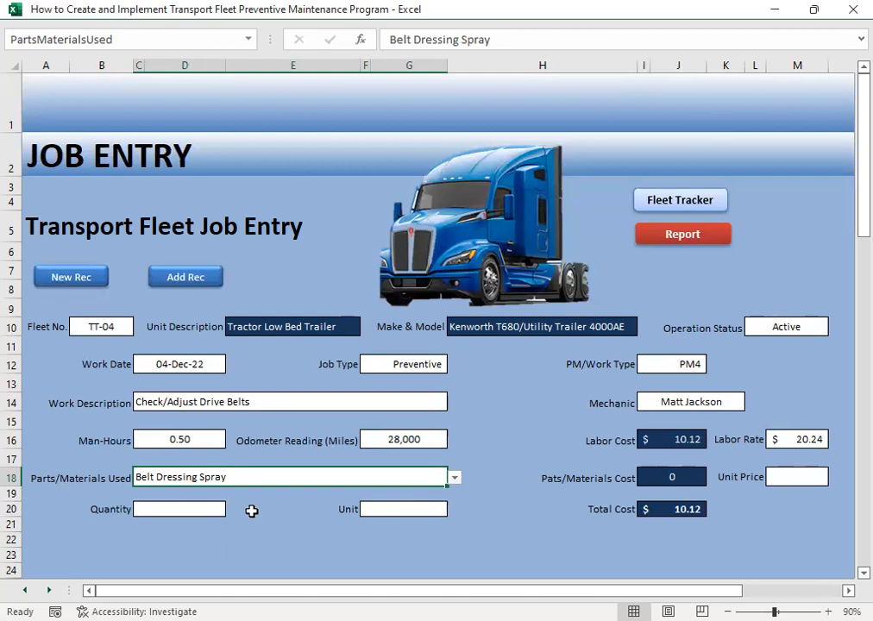
# - Set the belt dressing spray's quantity to 1 and its unit to Can
pyautogui.click(181, 508)
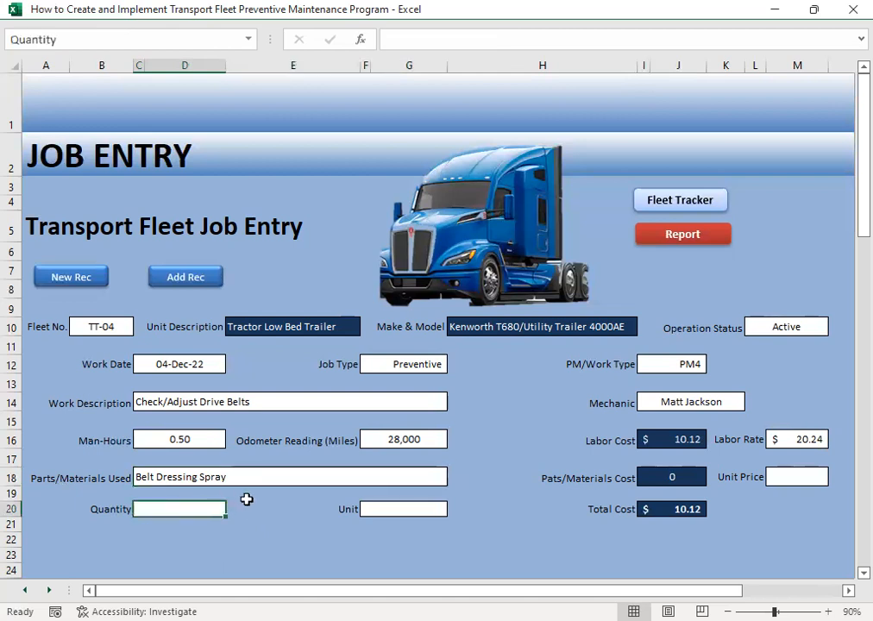
pyautogui.write('1')
pyautogui.press('Tab')
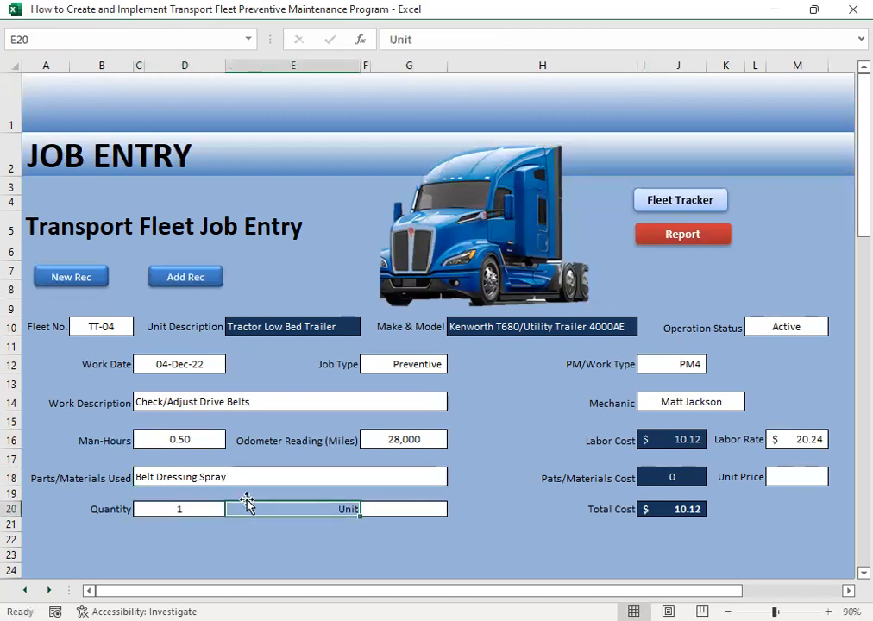
pyautogui.click(423, 511)
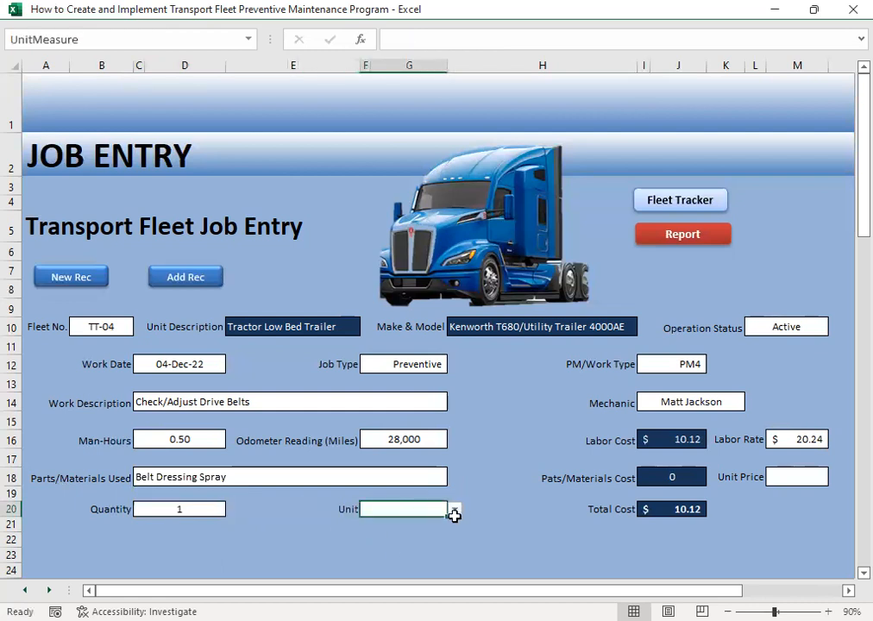
pyautogui.click(454, 510)
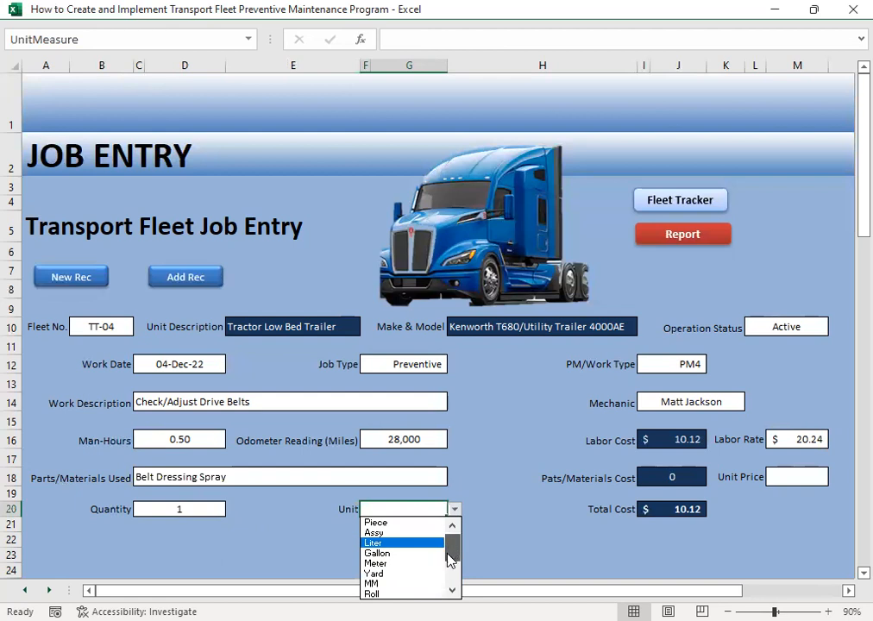
pyautogui.moveTo(450, 551); pyautogui.dragTo(450, 585)
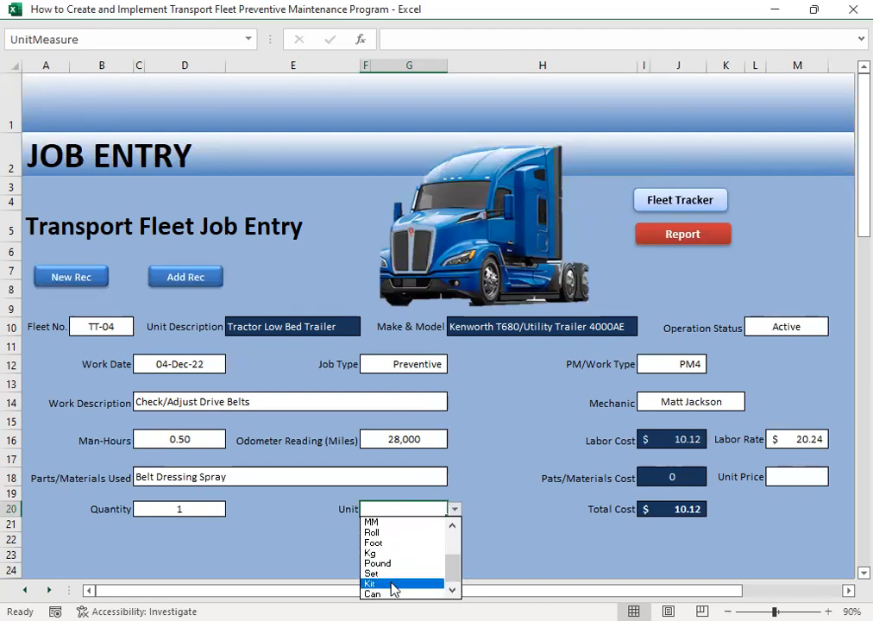
pyautogui.click(384, 593)
pyautogui.click(442, 555)
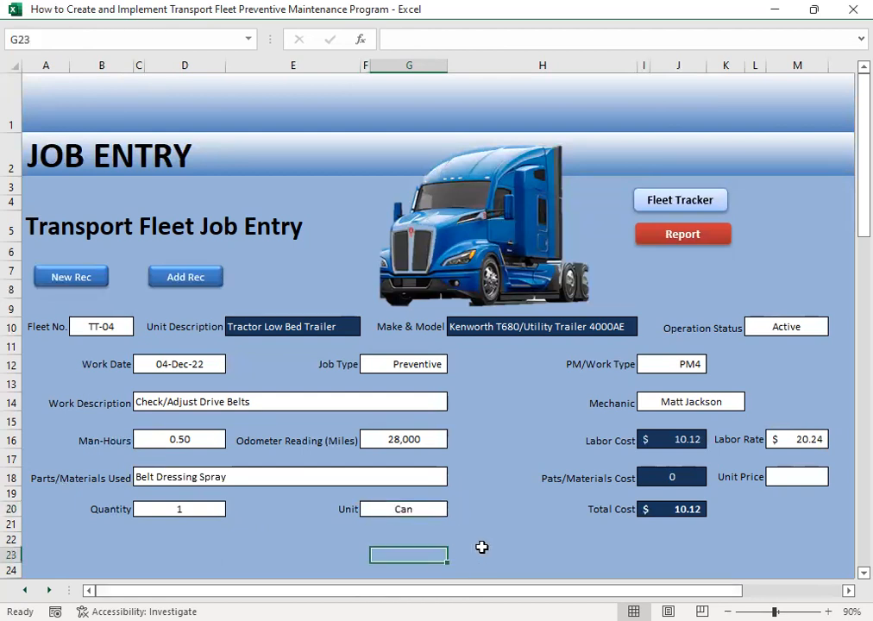
# - Enter 9.63 as the unit price of the belt dressing spray
pyautogui.click(801, 474)
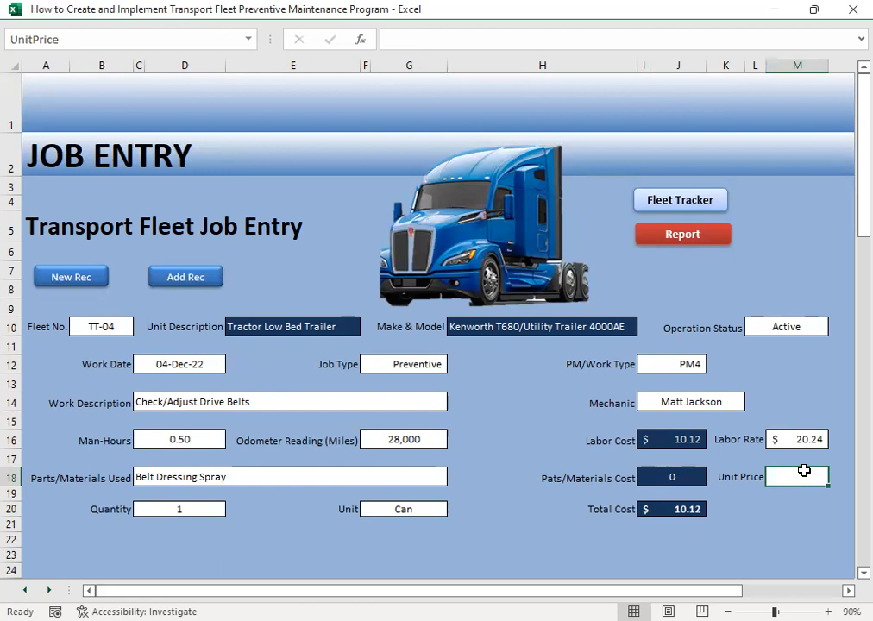
pyautogui.write('9.63')
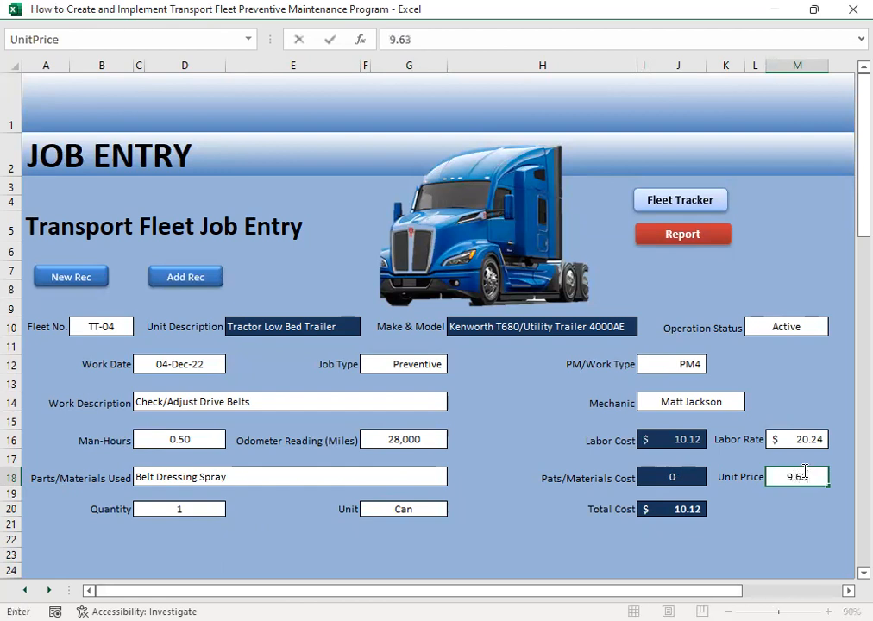
pyautogui.press('Return')
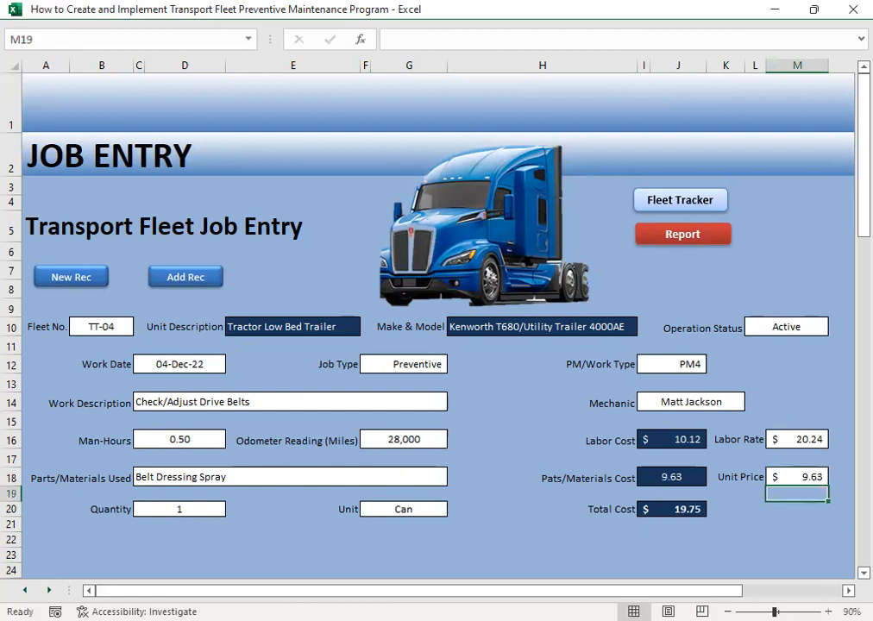
pyautogui.click(183, 552)
pyautogui.click(175, 540)
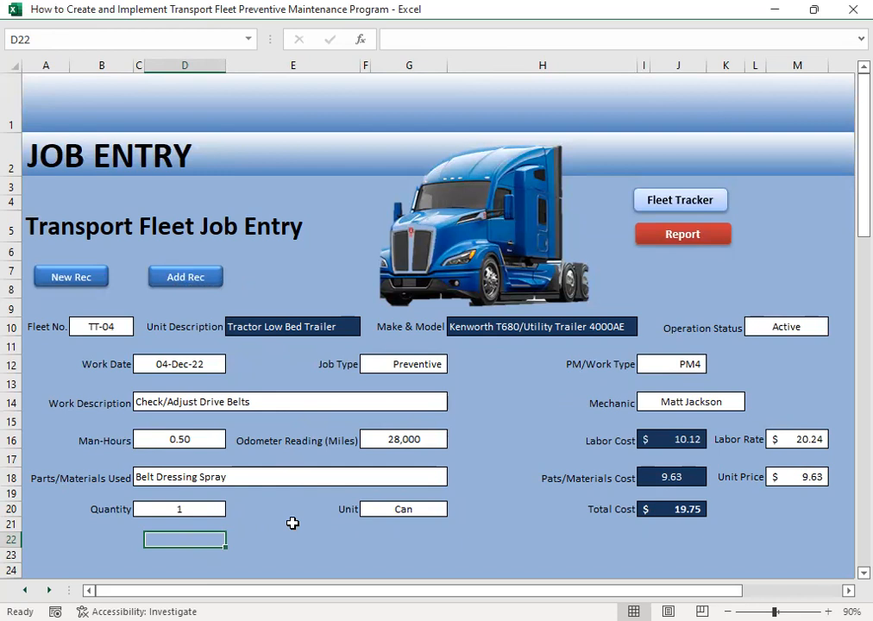
# - Start a new job record for fleet number TT-05 and set its operation status to Active
pyautogui.click(90, 281)
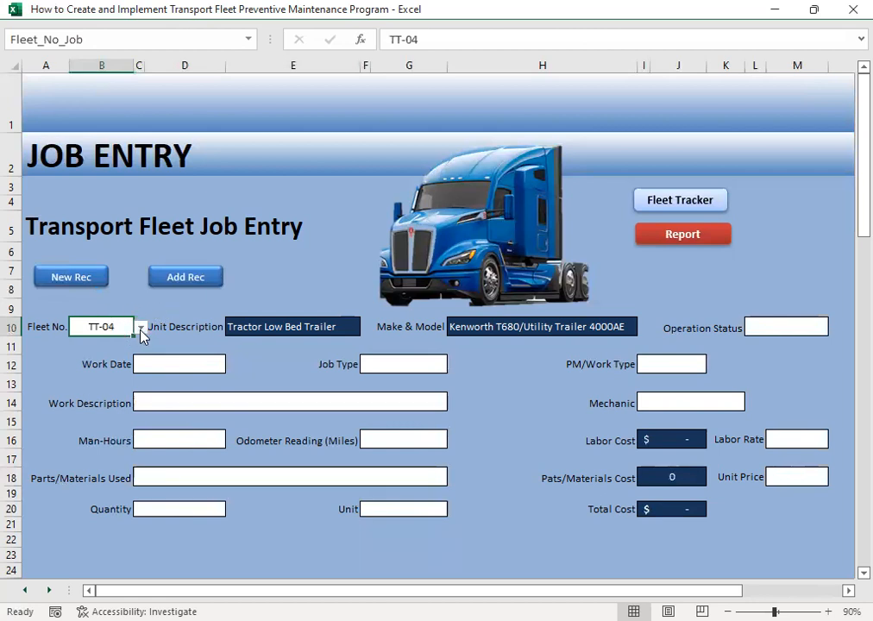
pyautogui.click(140, 328)
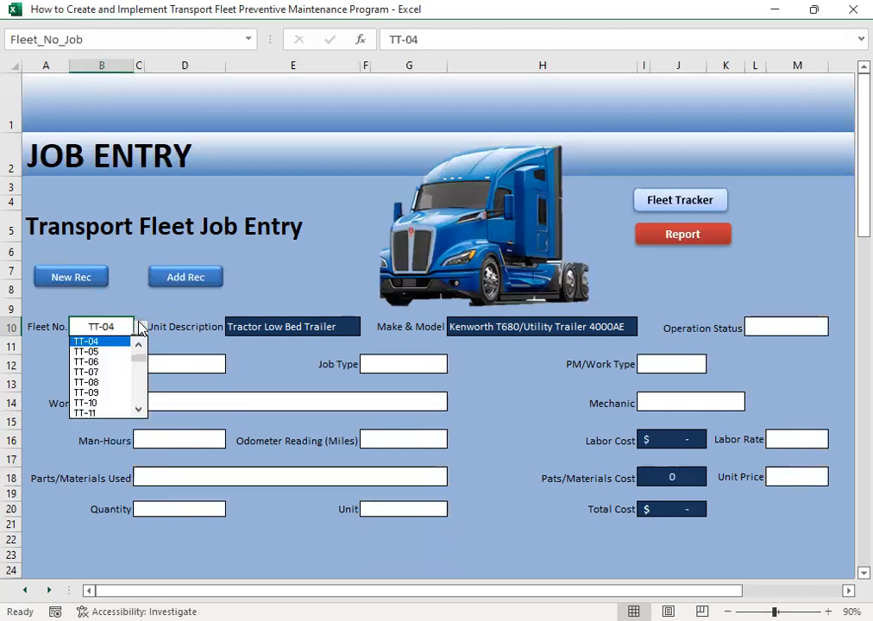
pyautogui.click(86, 353)
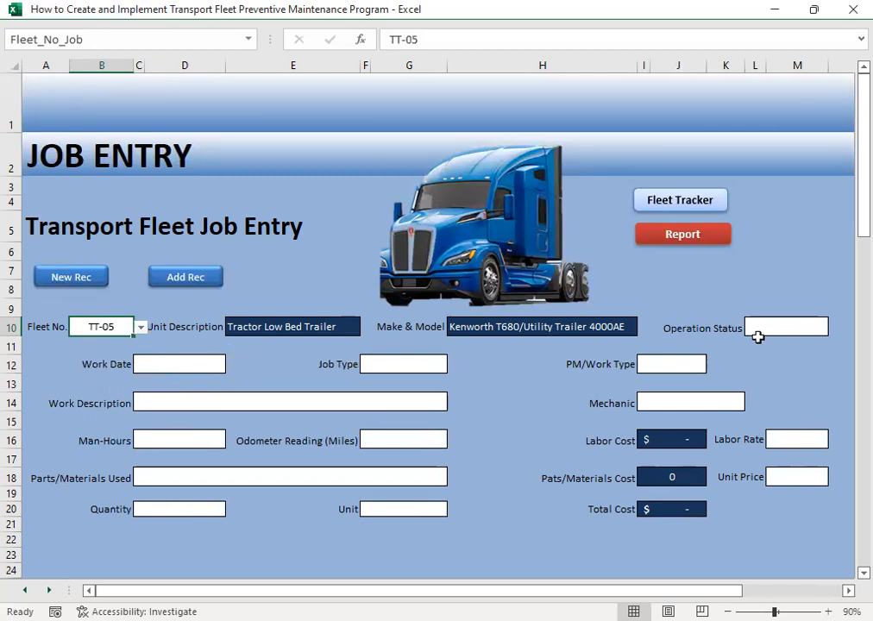
pyautogui.click(821, 332)
pyautogui.click(835, 328)
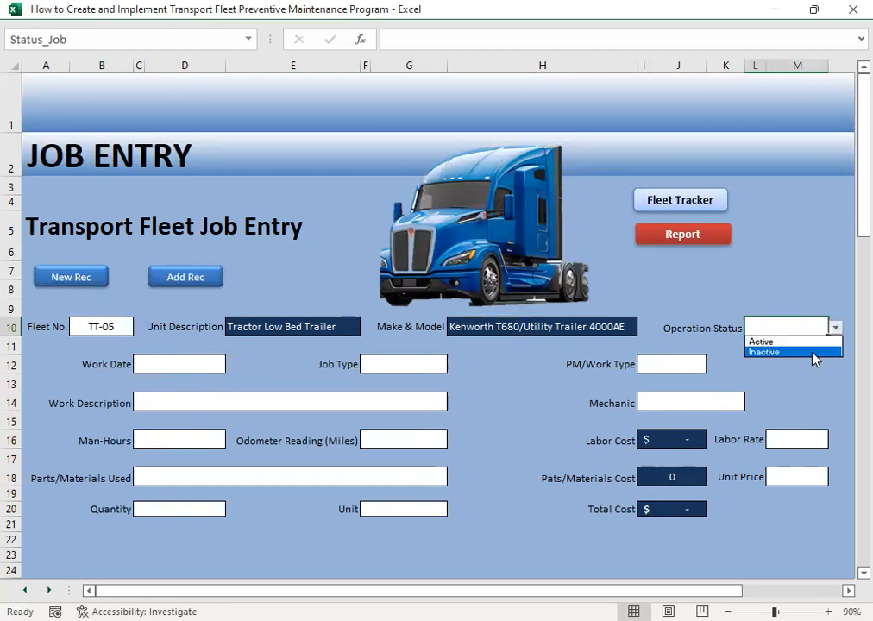
pyautogui.click(767, 341)
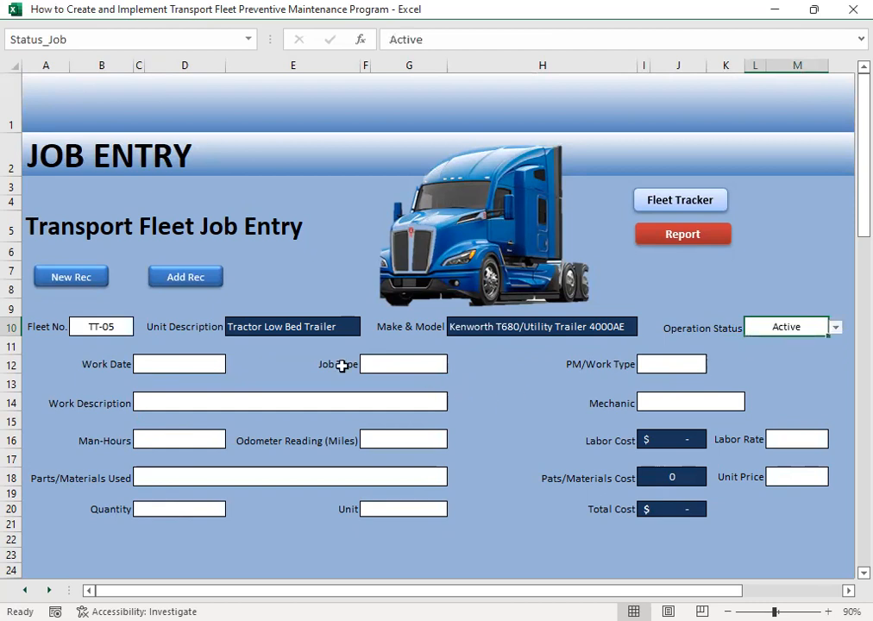
# - Enter 12/5 as the work date of the TT-05 job
pyautogui.click(147, 366)
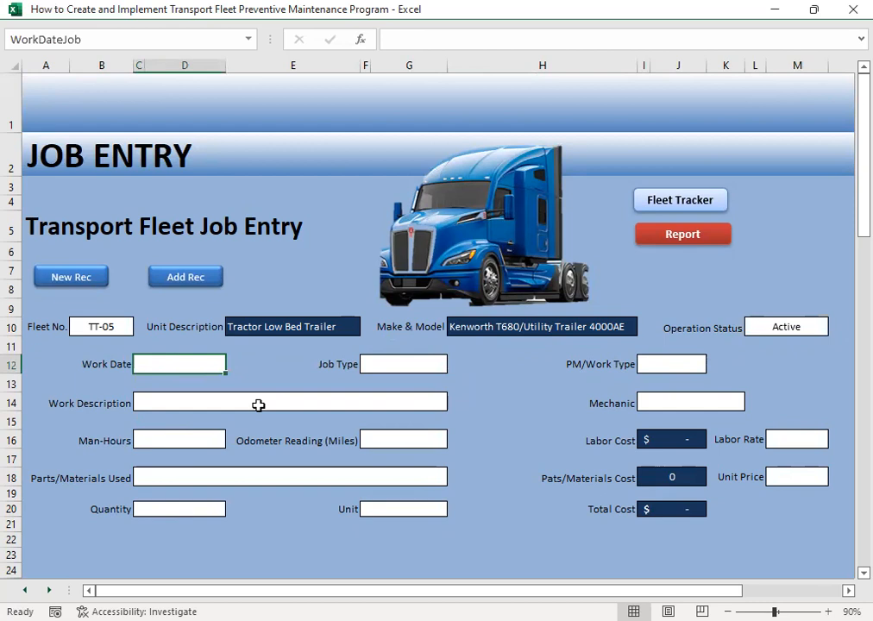
pyautogui.write('12/5')
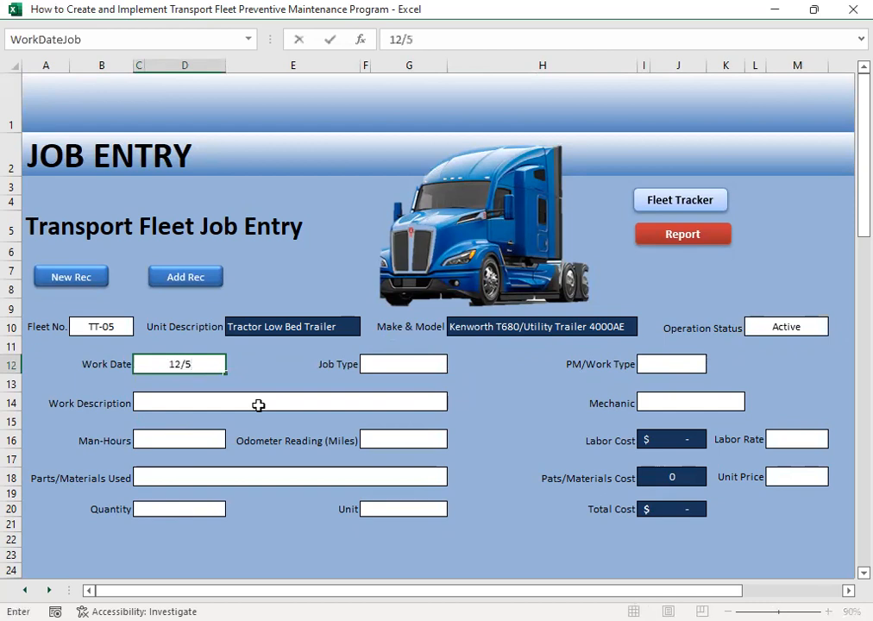
pyautogui.press('Tab')
pyautogui.press('Tab')
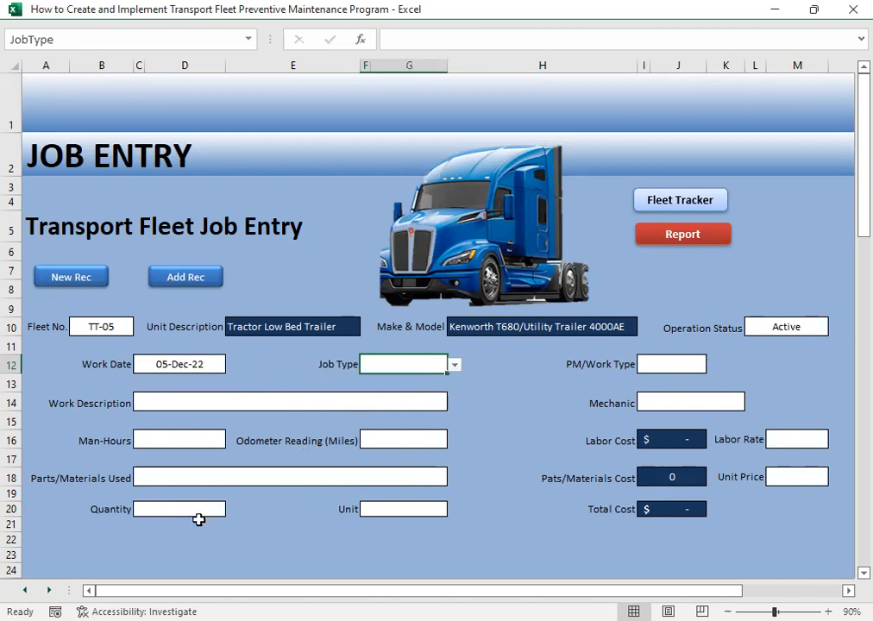
# - Set the TT-05 job's type to Preventive and its PM/Work Type to PM5
pyautogui.click(455, 364)
pyautogui.click(402, 380)
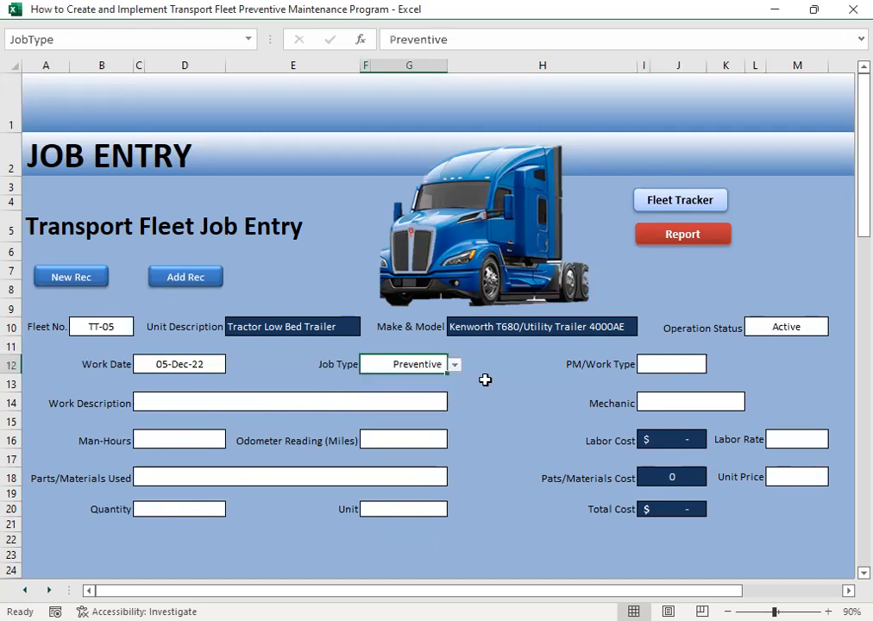
pyautogui.click(483, 383)
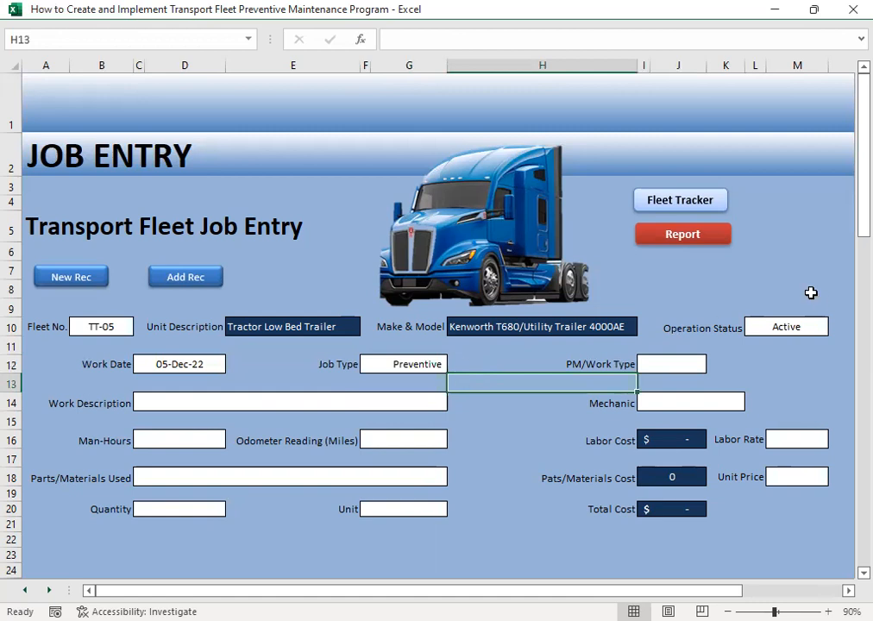
pyautogui.click(647, 364)
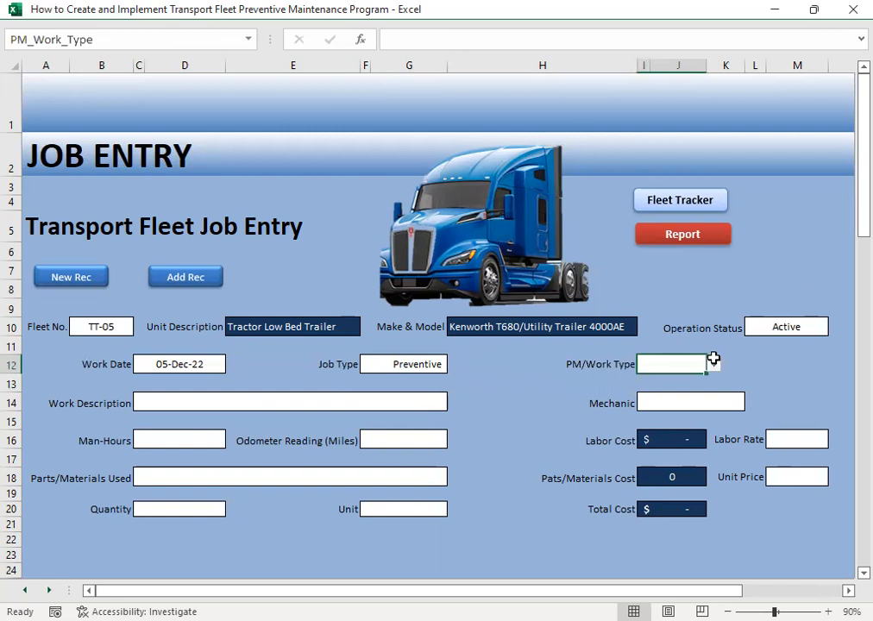
pyautogui.click(714, 365)
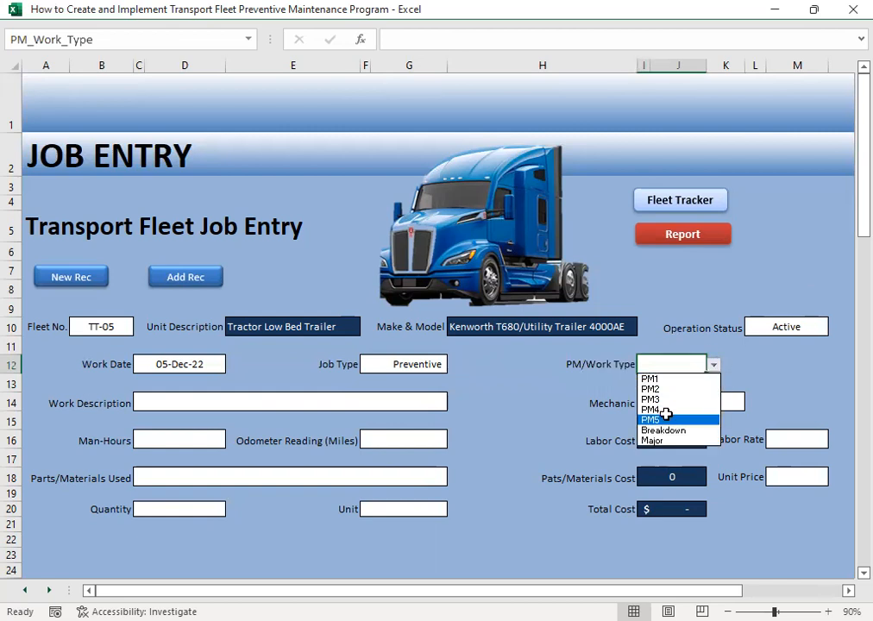
pyautogui.press('Return')
# - Set the TT-05 job's work description to Remove & Replace Radiator Upper Hose
pyautogui.click(285, 403)
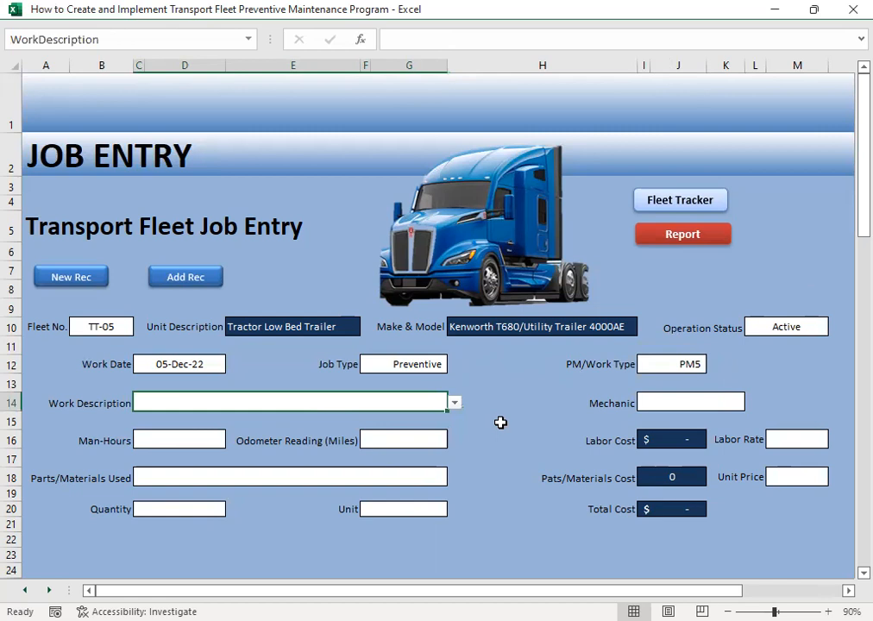
pyautogui.click(454, 402)
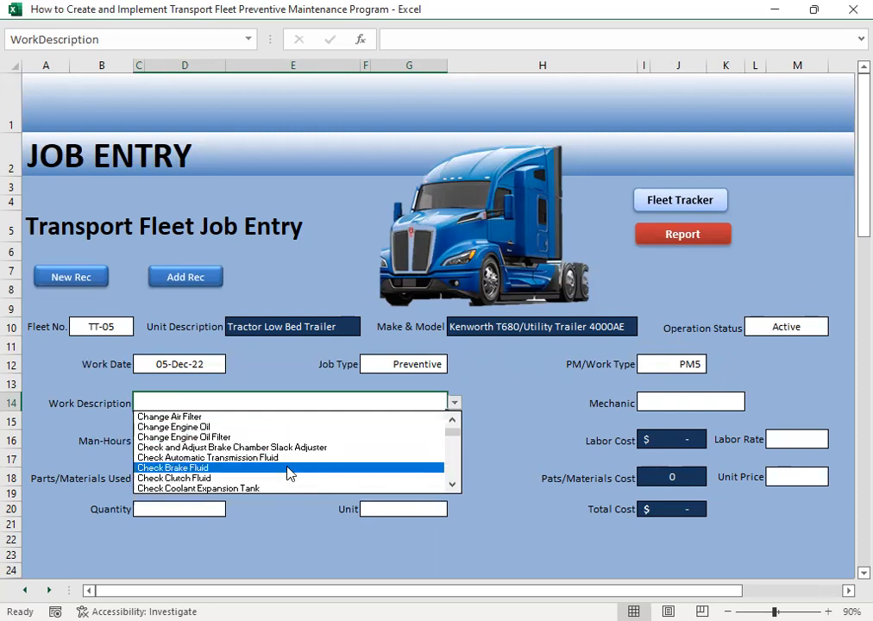
pyautogui.scroll(-3, 454, 489)
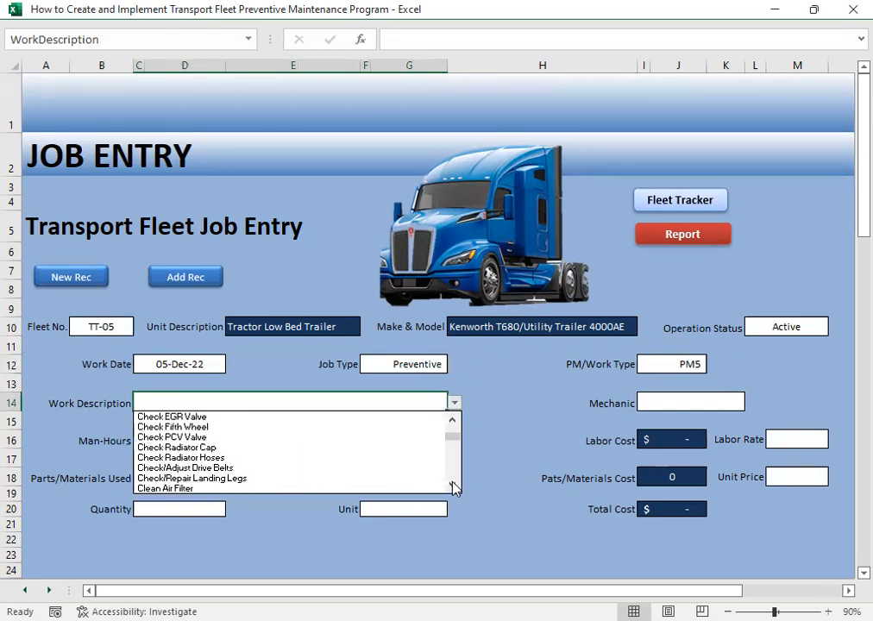
pyautogui.moveTo(454, 488); pyautogui.dragTo(454, 489)
pyautogui.click(454, 488)
pyautogui.click(454, 488)
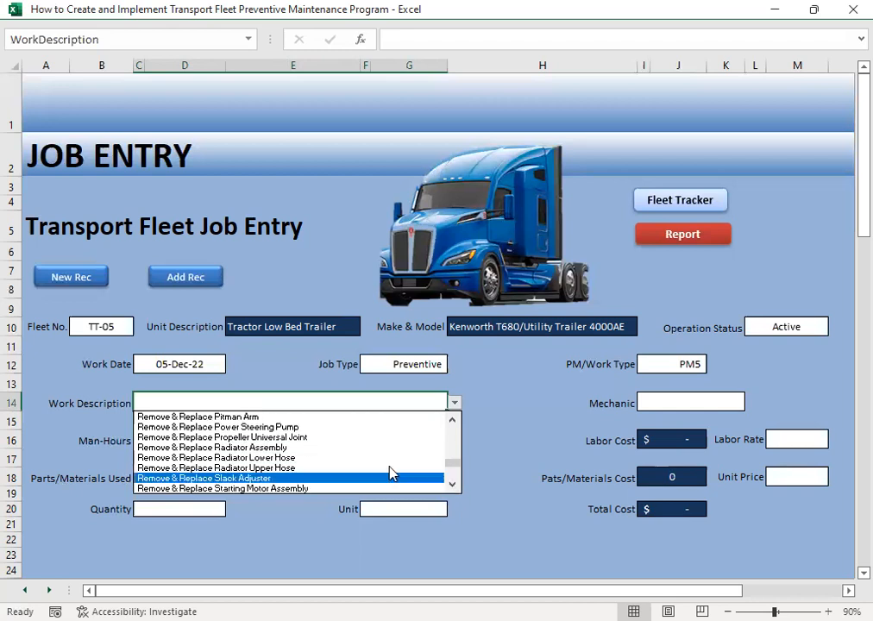
pyautogui.click(273, 468)
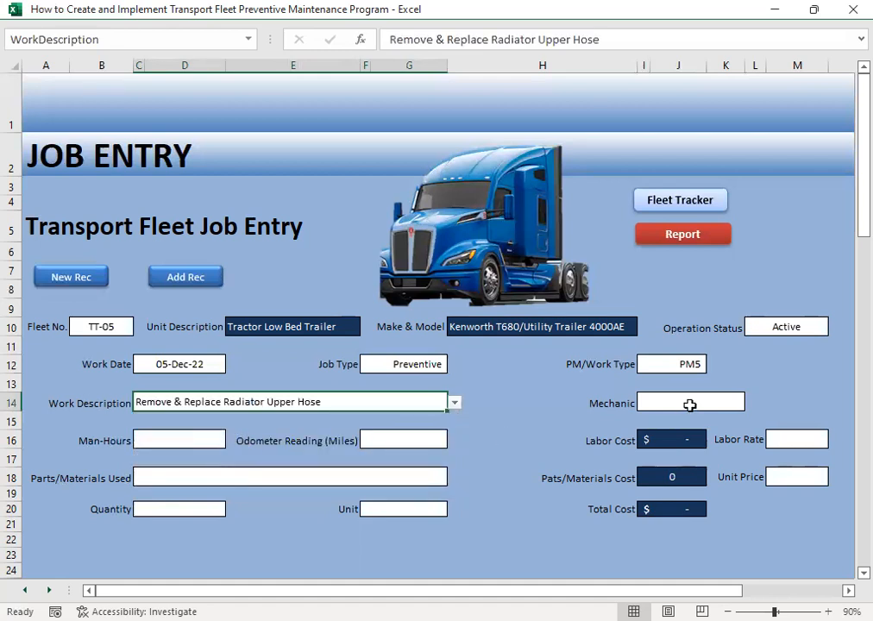
# - Assign the fifth listed mechanic to the TT-05 job
pyautogui.click(647, 403)
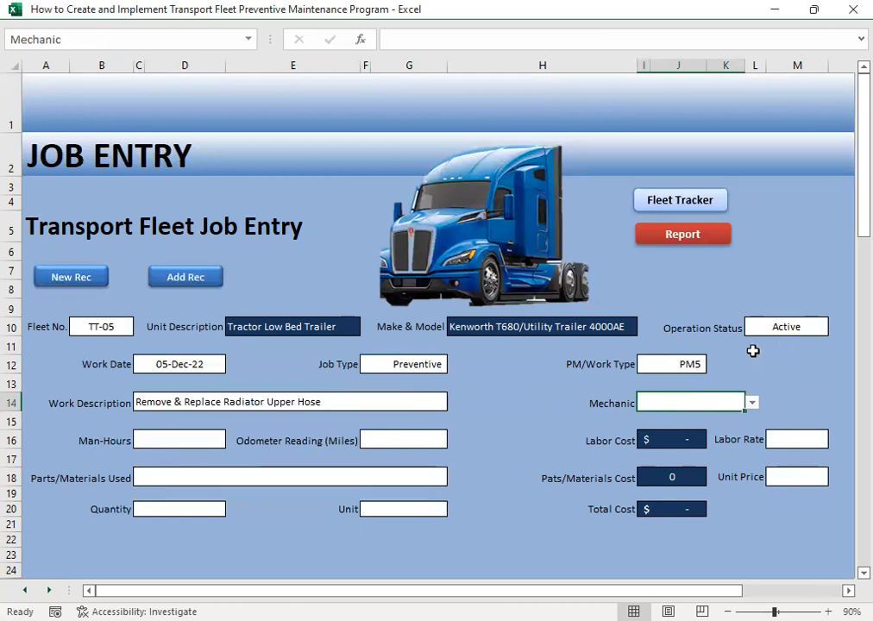
pyautogui.click(753, 402)
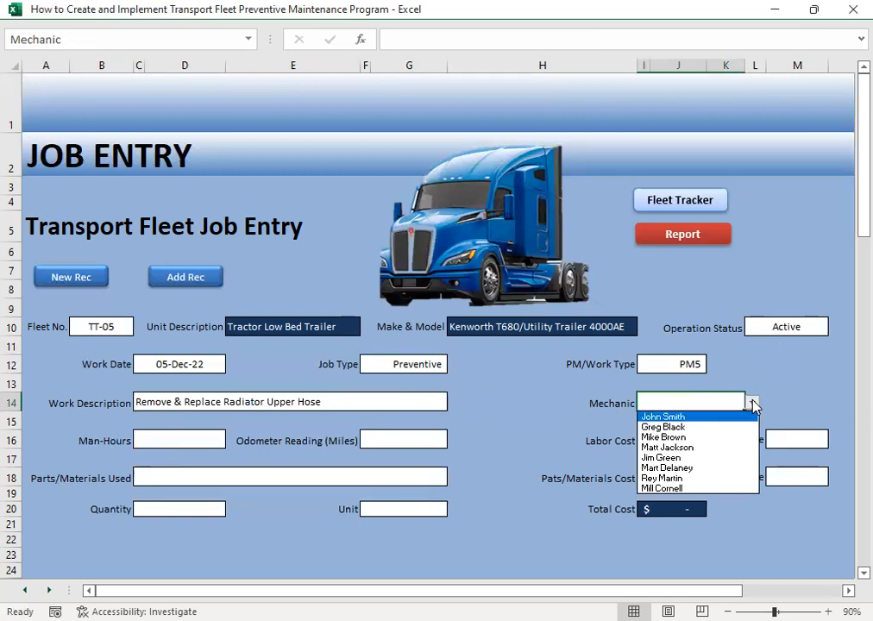
pyautogui.click(684, 458)
# - Enter 0.5 man-hours and an odometer reading of 29000 miles for the radiator upper hose job
pyautogui.click(181, 441)
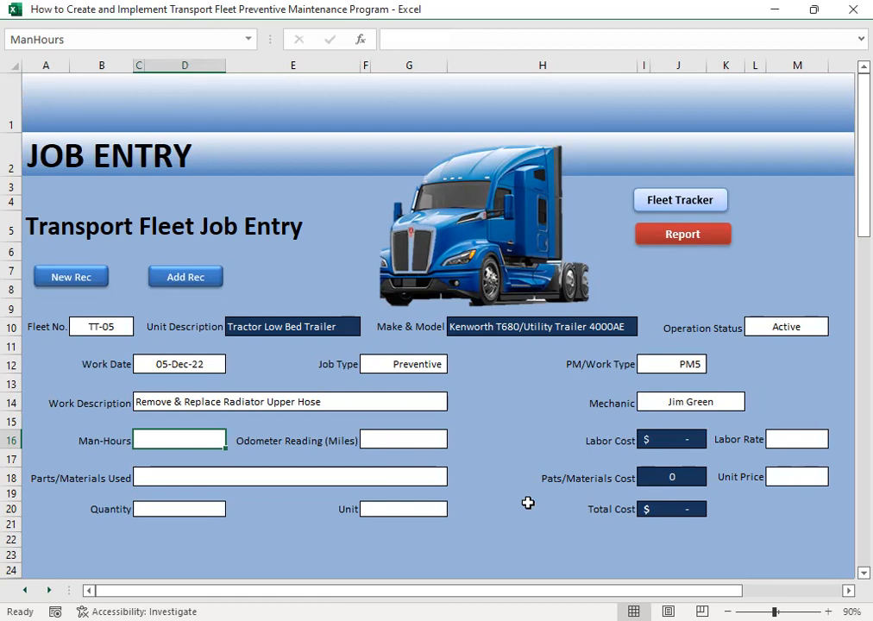
pyautogui.write('0.5')
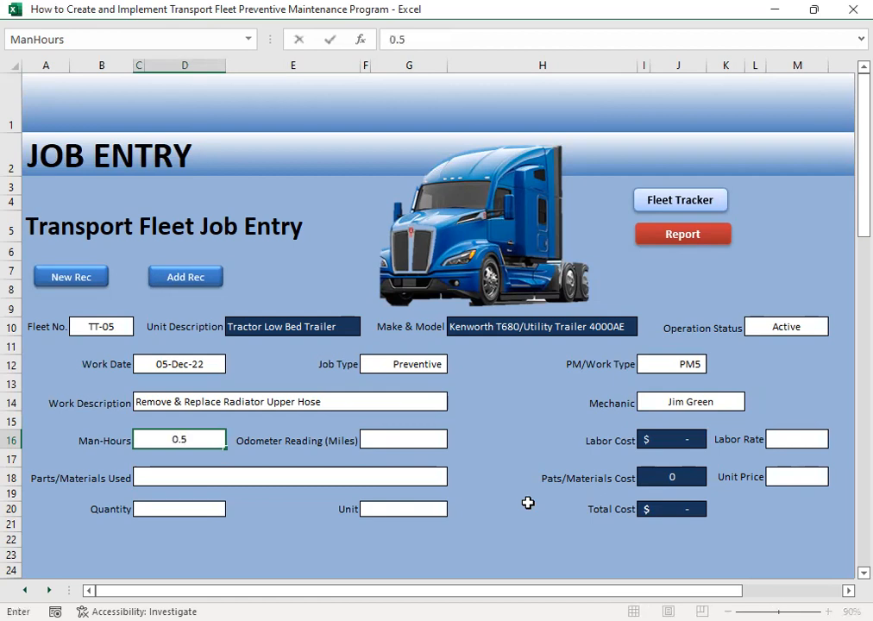
pyautogui.press('Tab')
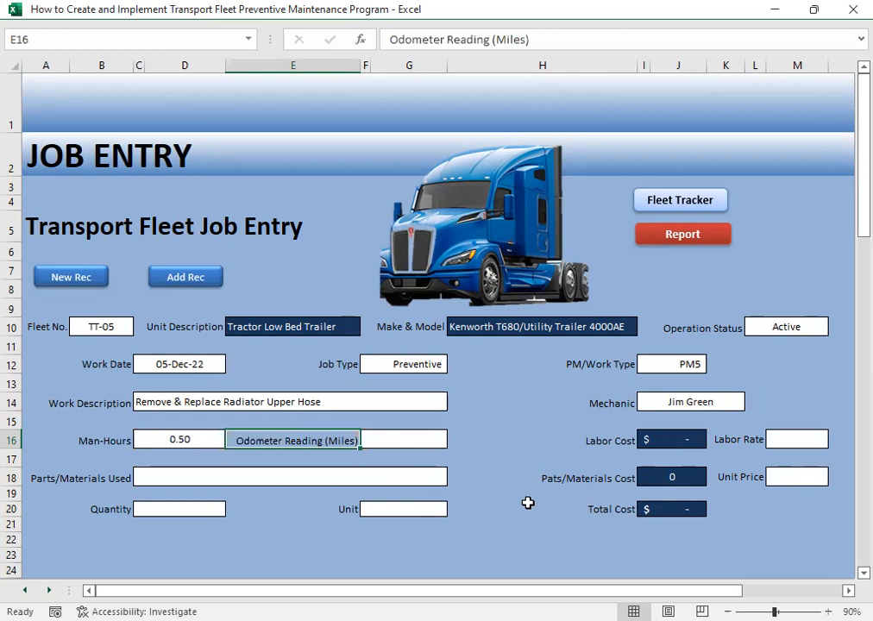
pyautogui.click(401, 441)
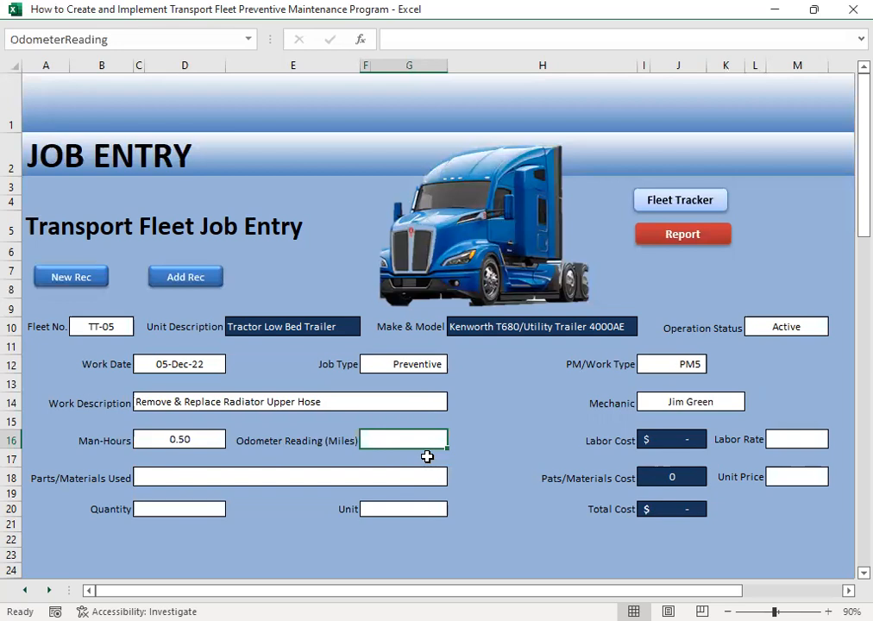
pyautogui.write('29000')
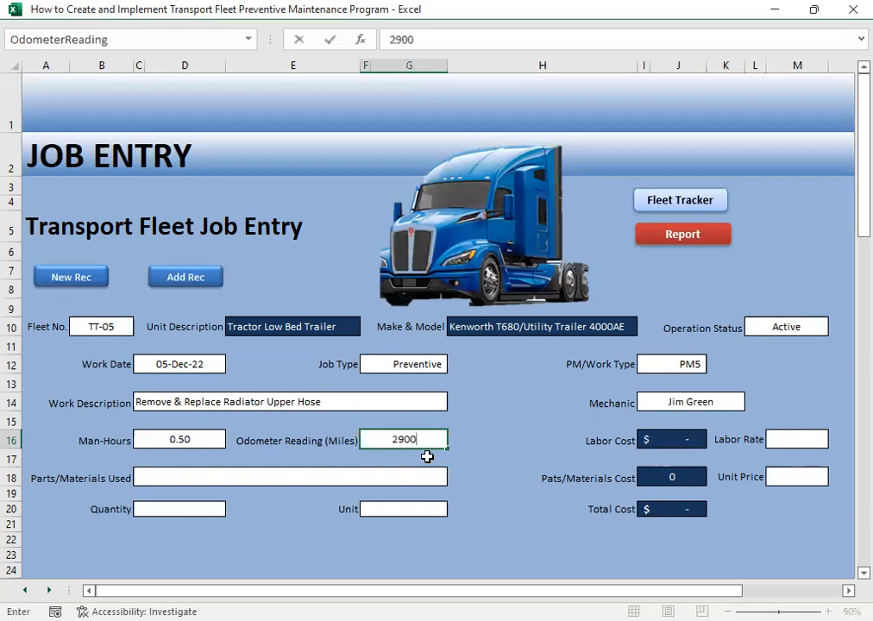
pyautogui.press('Tab')
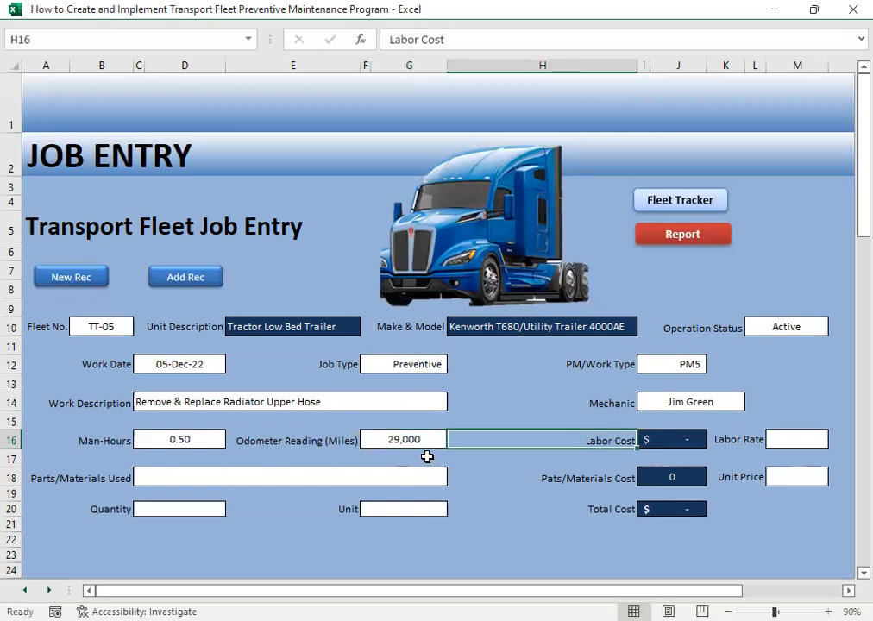
# - Enter 20.24 as the labor rate of the radiator upper hose job
pyautogui.press('Tab')
pyautogui.press('Tab')
pyautogui.write('20.24')
pyautogui.press('Return')
pyautogui.click(427, 456)
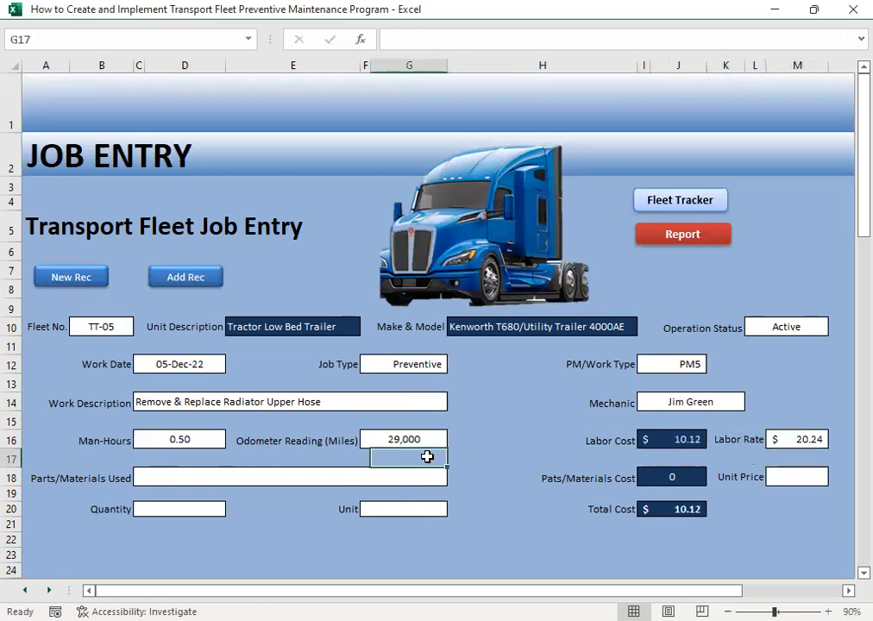
# - Set the parts/materials used on the TT-05 job to Radiator Hose - Upper
pyautogui.click(231, 470)
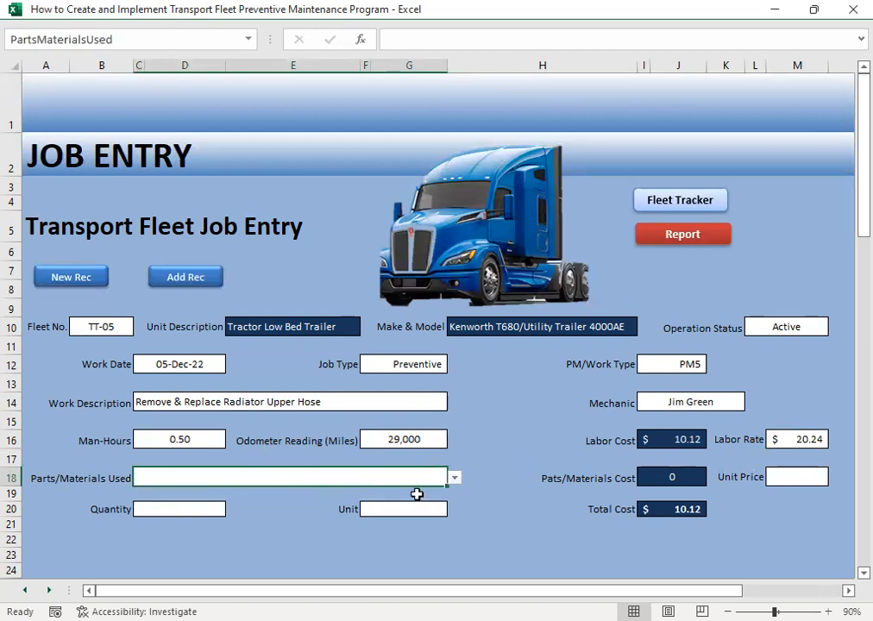
pyautogui.click(455, 478)
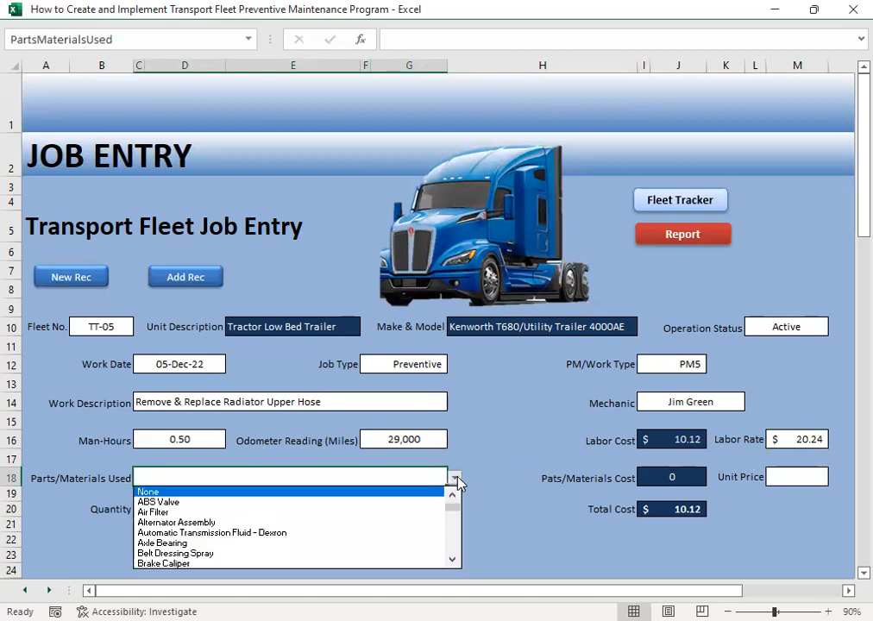
pyautogui.click(454, 559)
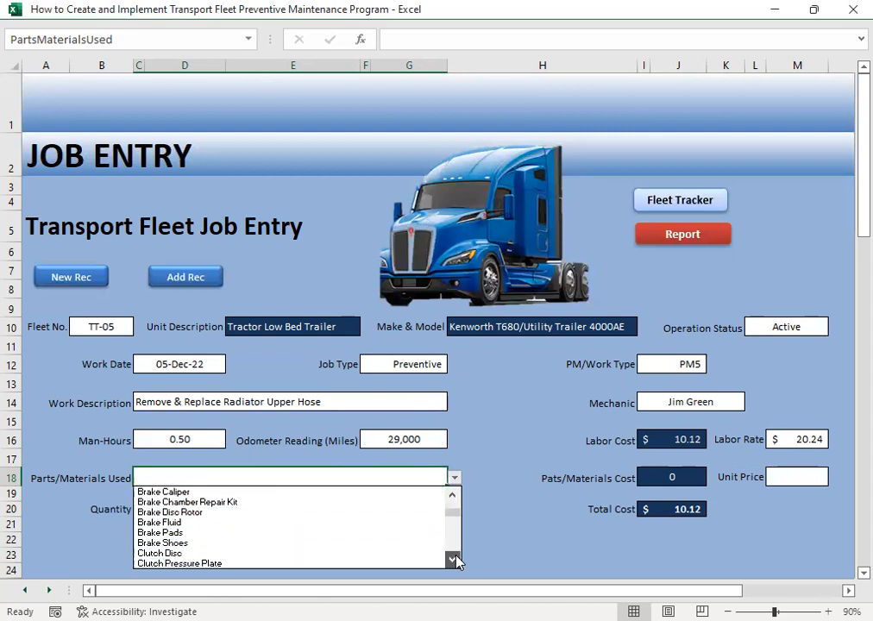
pyautogui.moveTo(456, 556); pyautogui.dragTo(453, 556)
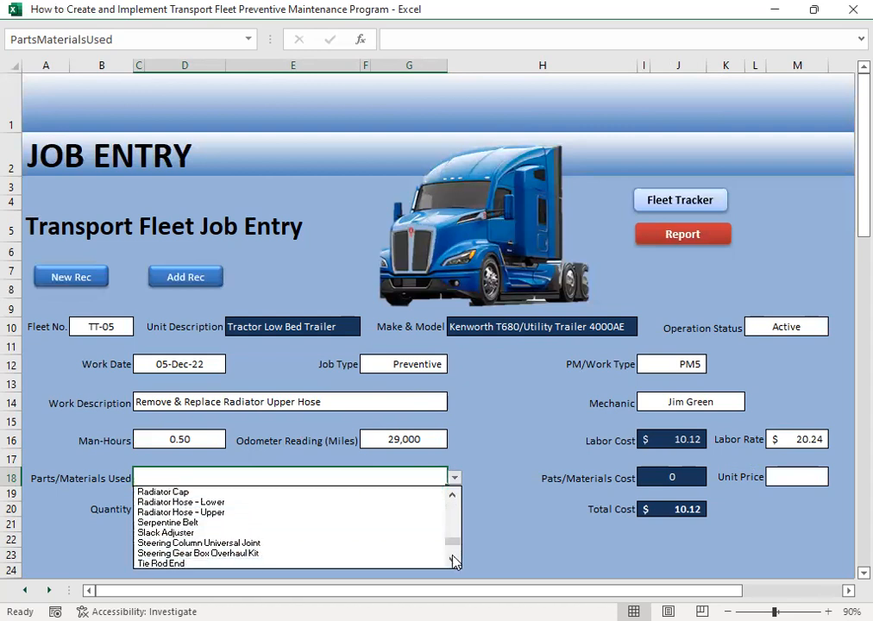
pyautogui.click(233, 513)
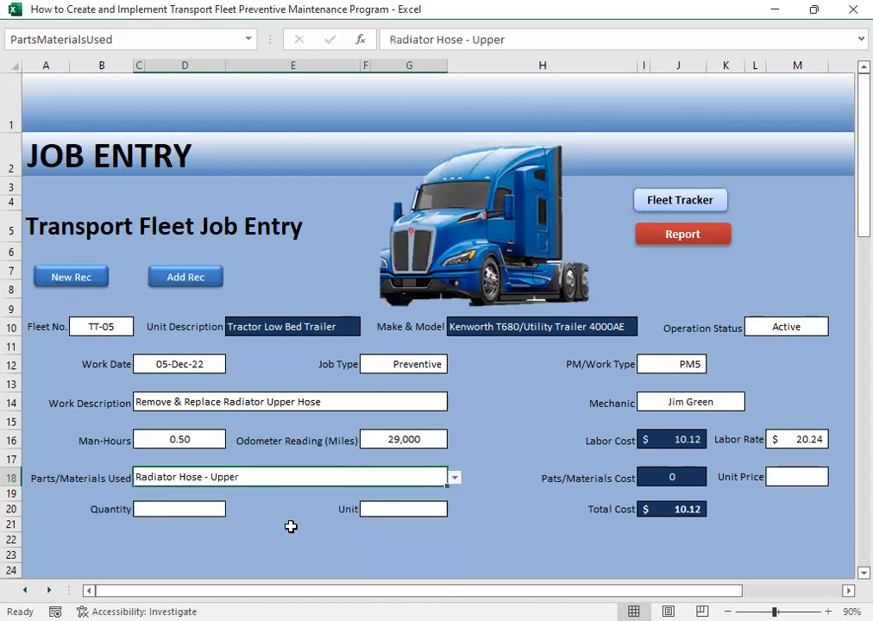
# - Set the upper radiator hose's quantity to 1 and its unit to Piece
pyautogui.click(167, 509)
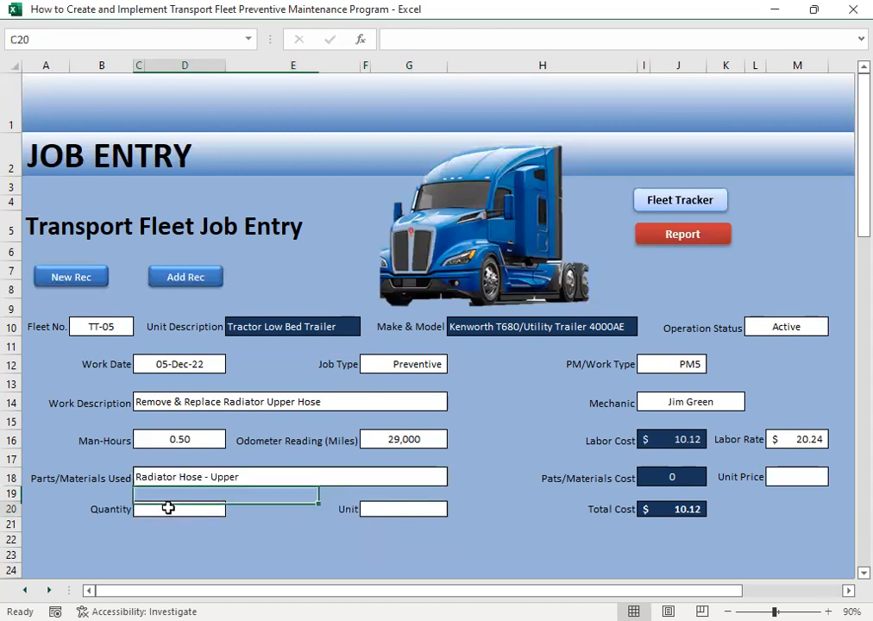
pyautogui.write('1')
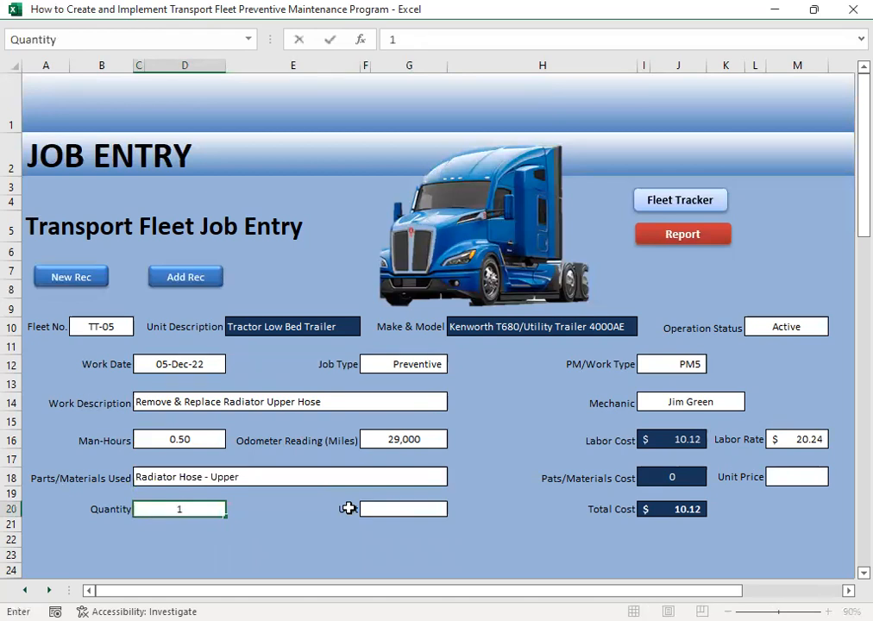
pyautogui.click(349, 509)
pyautogui.click(380, 503)
pyautogui.click(455, 510)
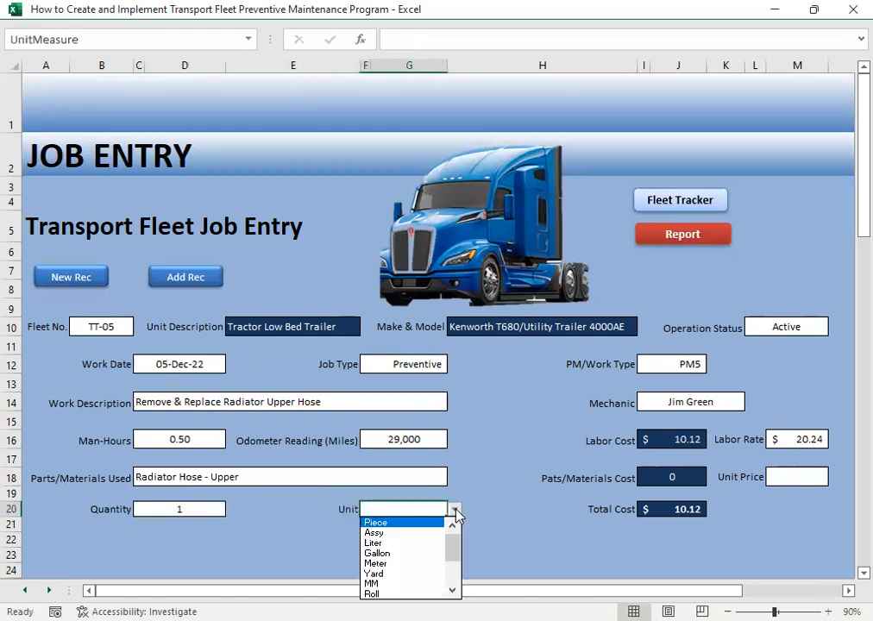
pyautogui.click(394, 523)
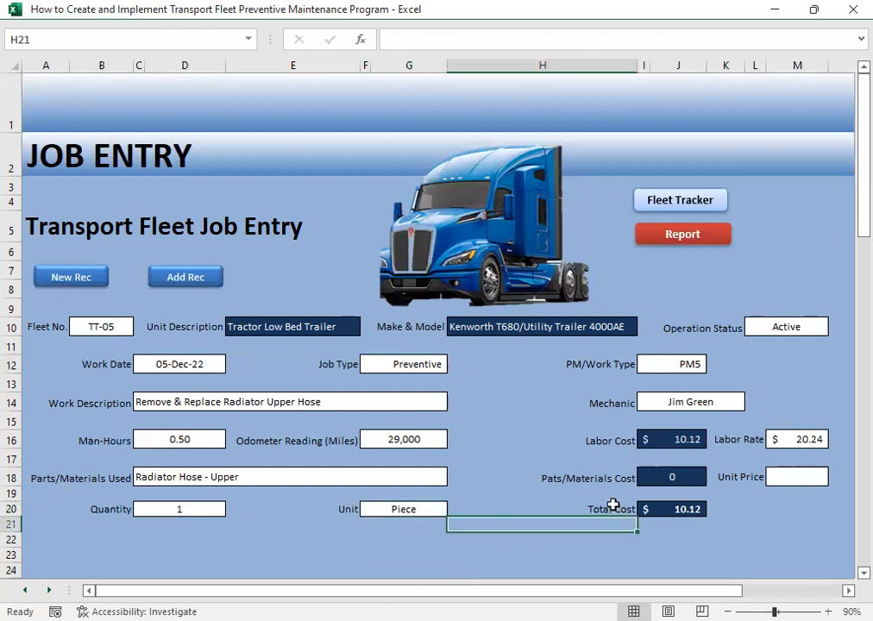
# - Enter 24.49 as the unit price of the upper radiator hose
pyautogui.click(780, 480)
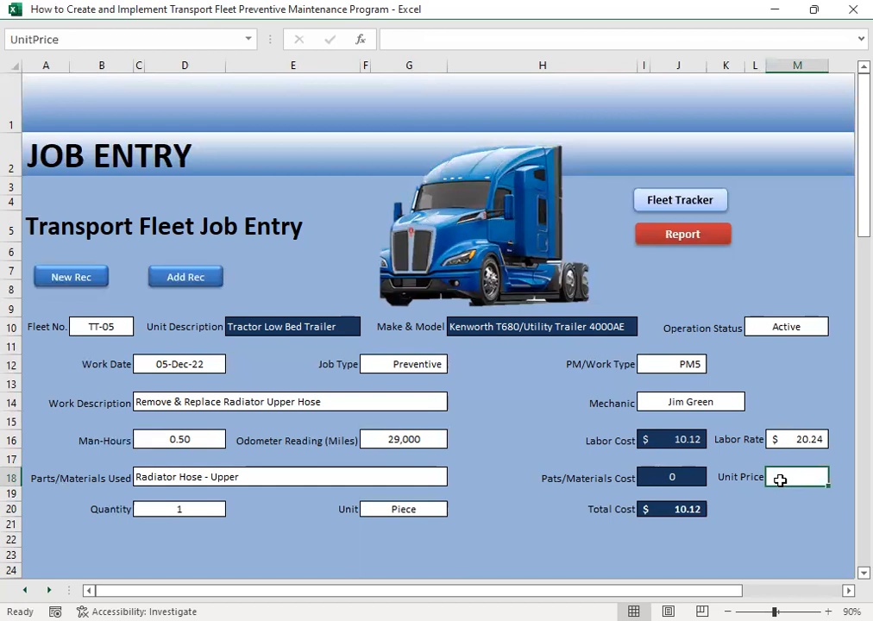
pyautogui.write('2')
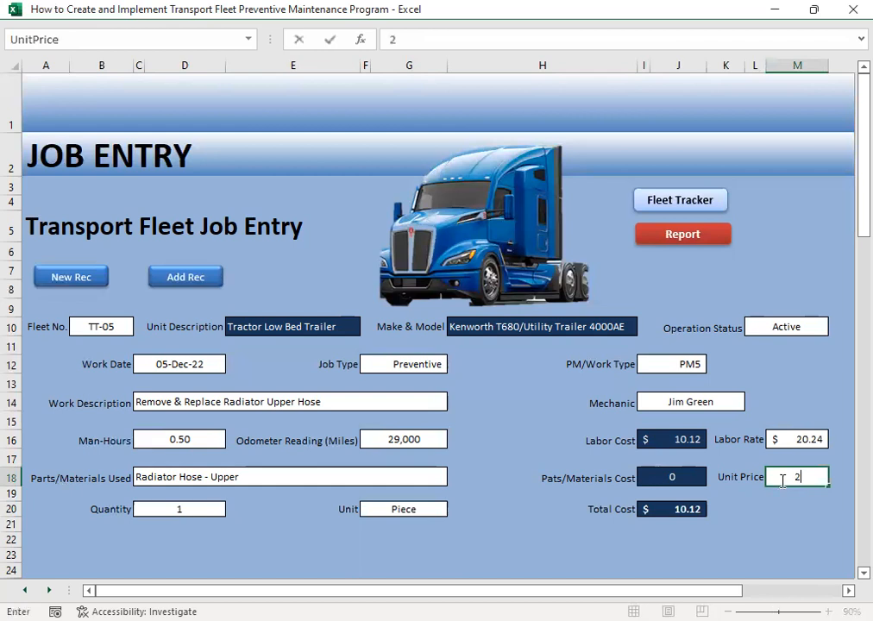
pyautogui.write('4.49')
pyautogui.press('Tab')
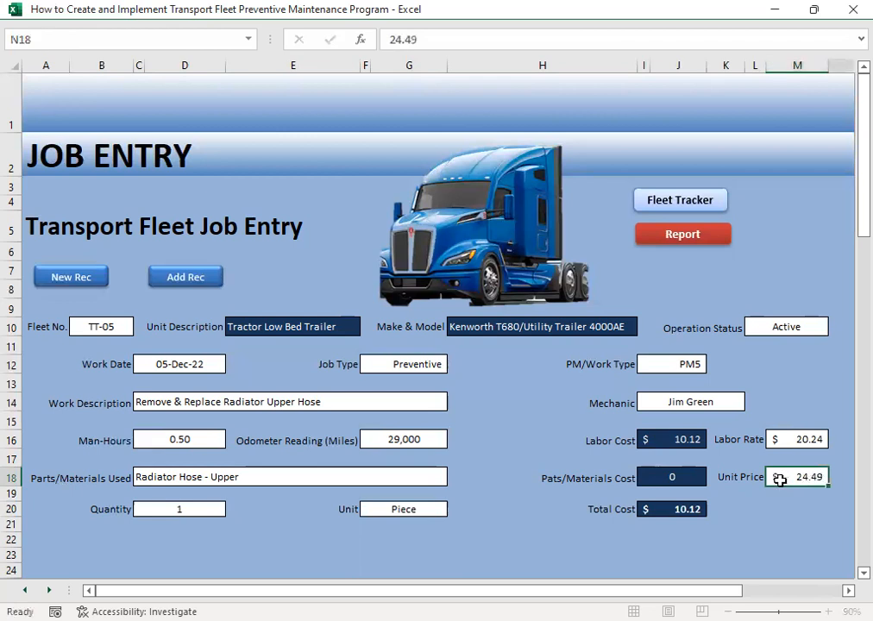
pyautogui.press('Left')
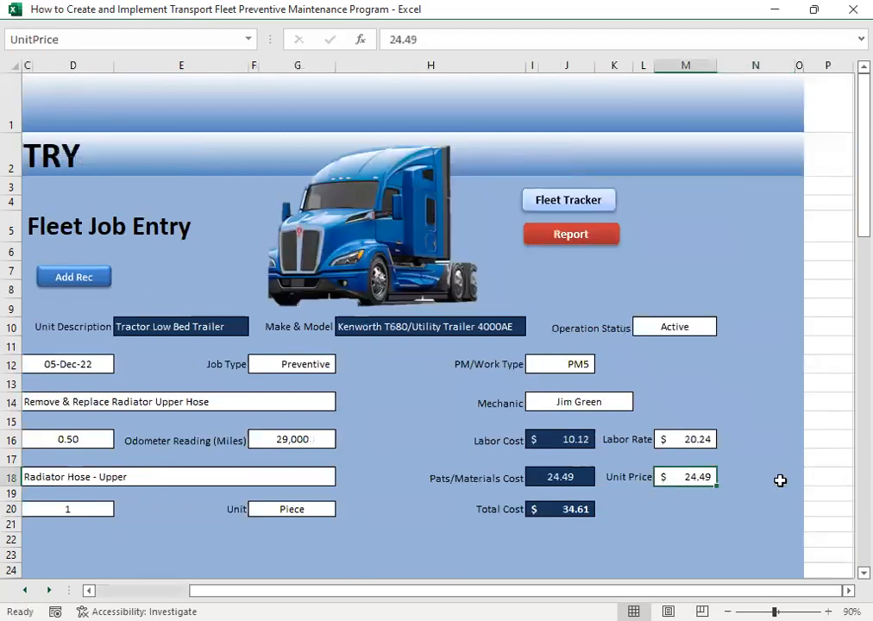
pyautogui.press('Left')
pyautogui.press('Left')
pyautogui.press('Left')
pyautogui.press('Left')
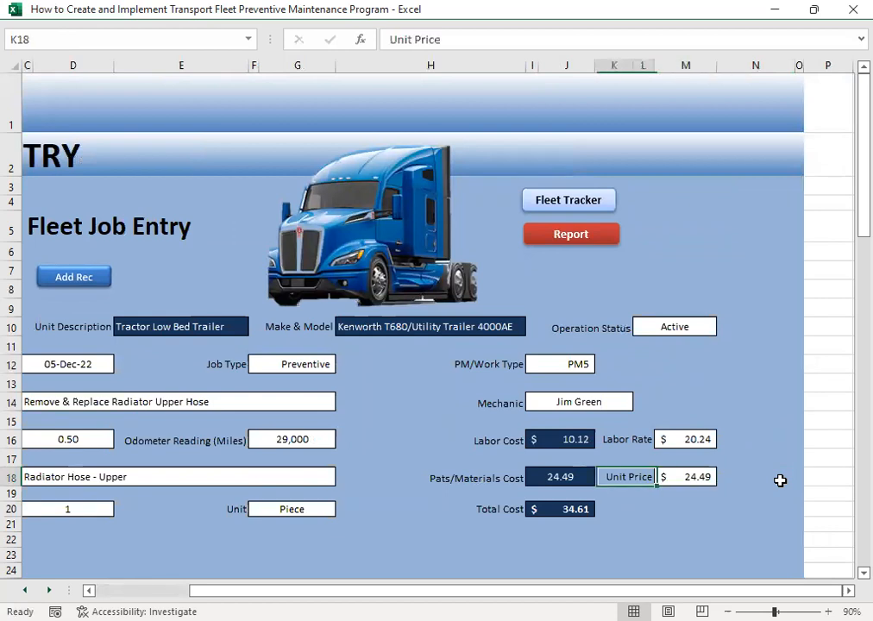
pyautogui.press('Left')
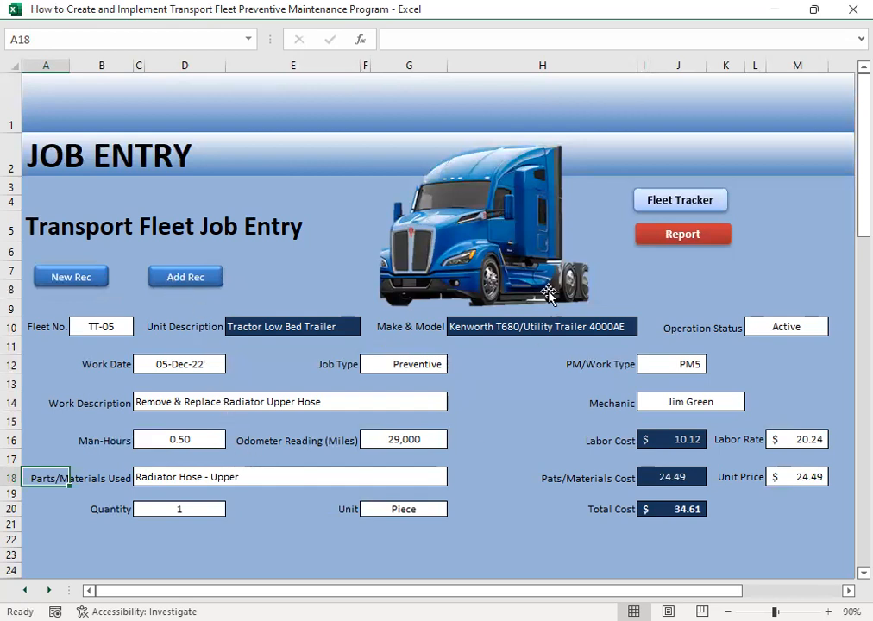
# - Check the TT-05 PM5 record in the repair and maintenance history and return to the job entry form
pyautogui.click(643, 240)
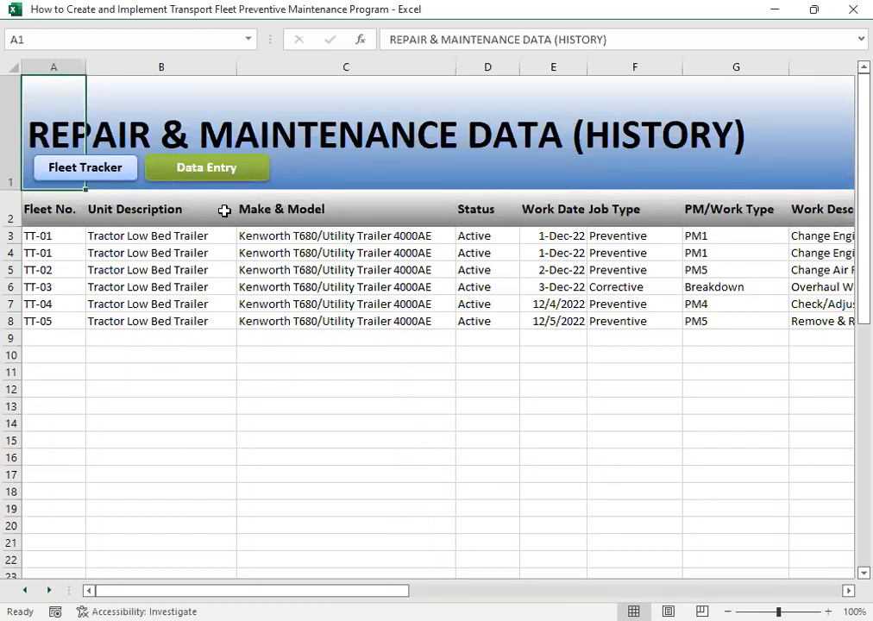
pyautogui.click(206, 167)
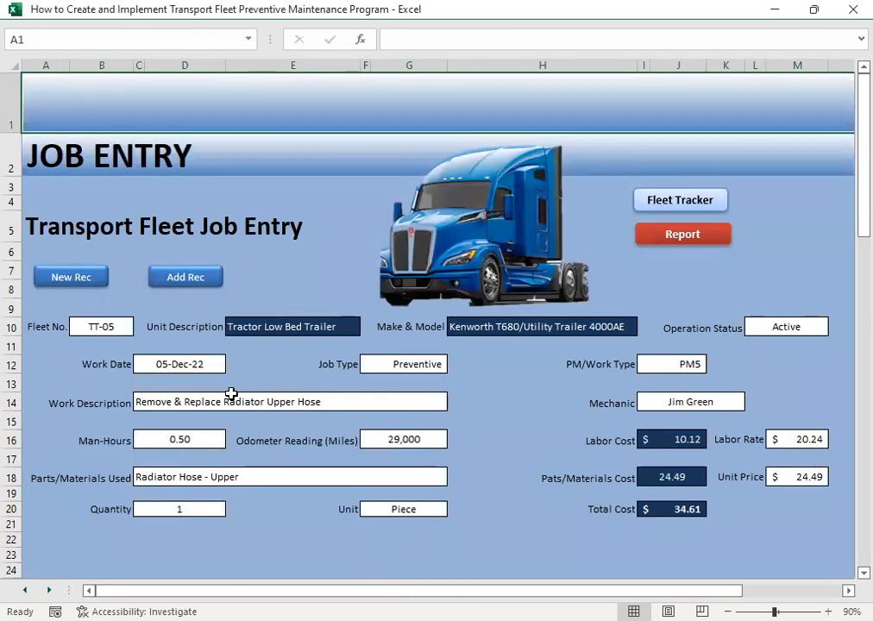
# - Start another job record for fleet number TT-05 and set its operation status to Active
pyautogui.click(69, 277)
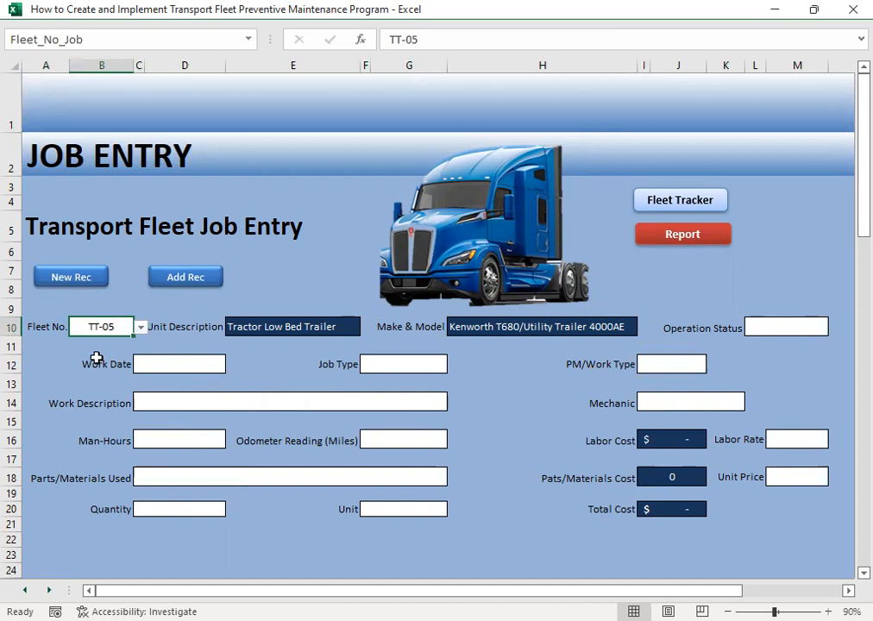
pyautogui.click(140, 328)
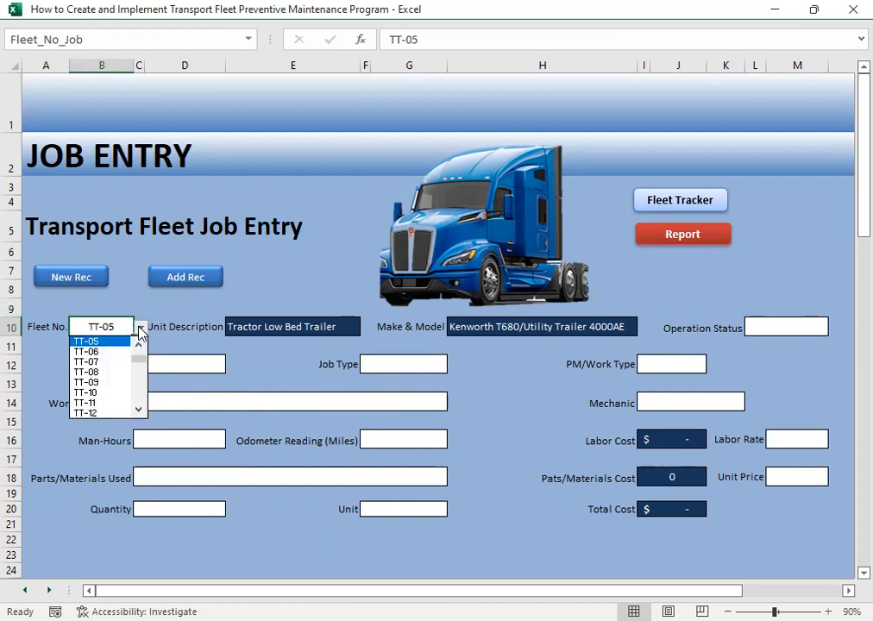
pyautogui.click(111, 340)
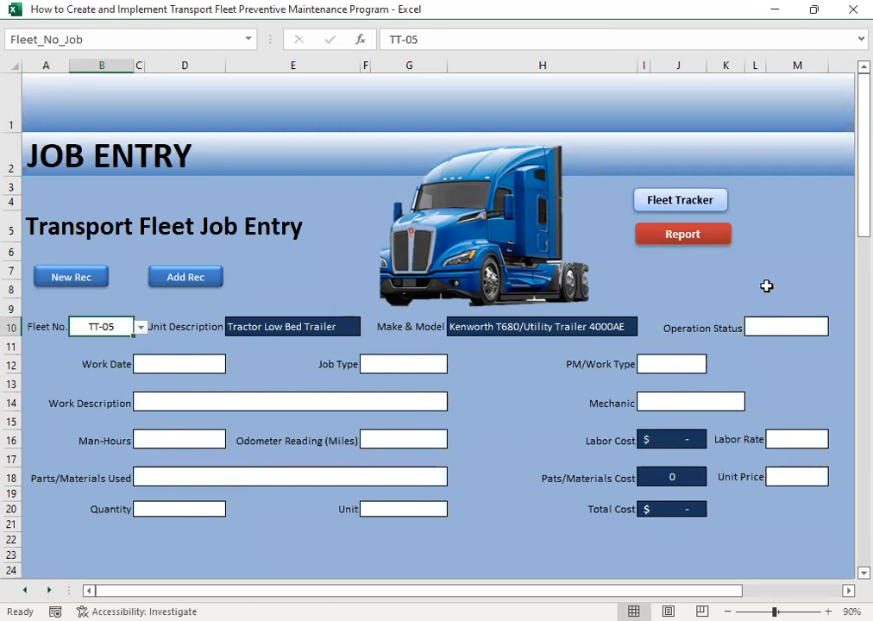
pyautogui.click(756, 327)
pyautogui.click(836, 328)
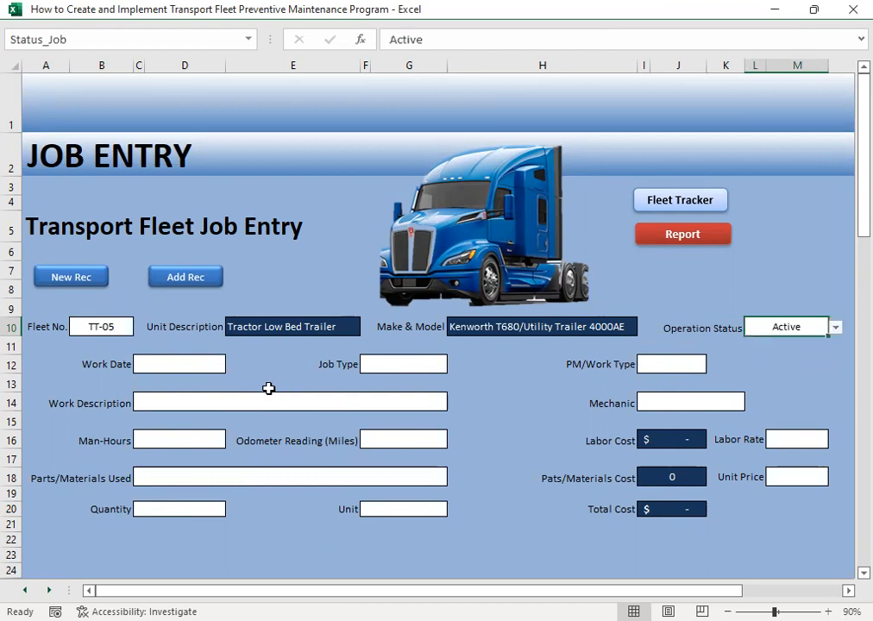
# - Enter 12/5 as the work date of the new TT-05 job record
pyautogui.click(167, 363)
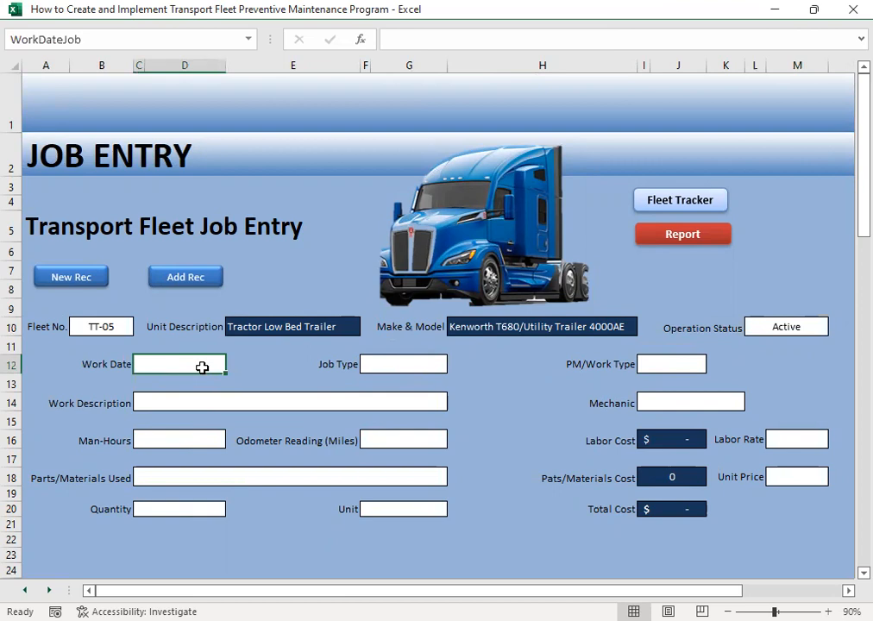
pyautogui.write('12/5')
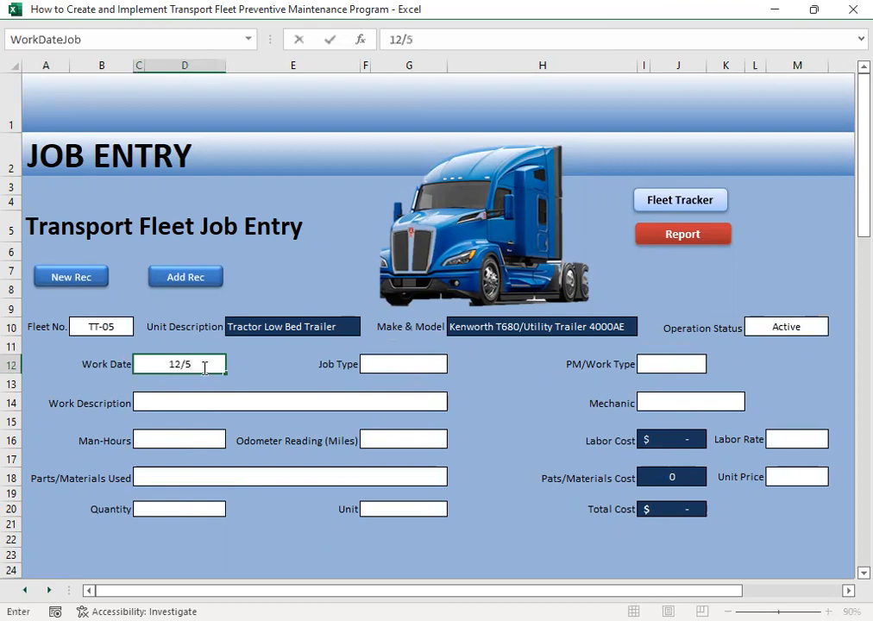
pyautogui.press('Tab')
pyautogui.press('Tab')
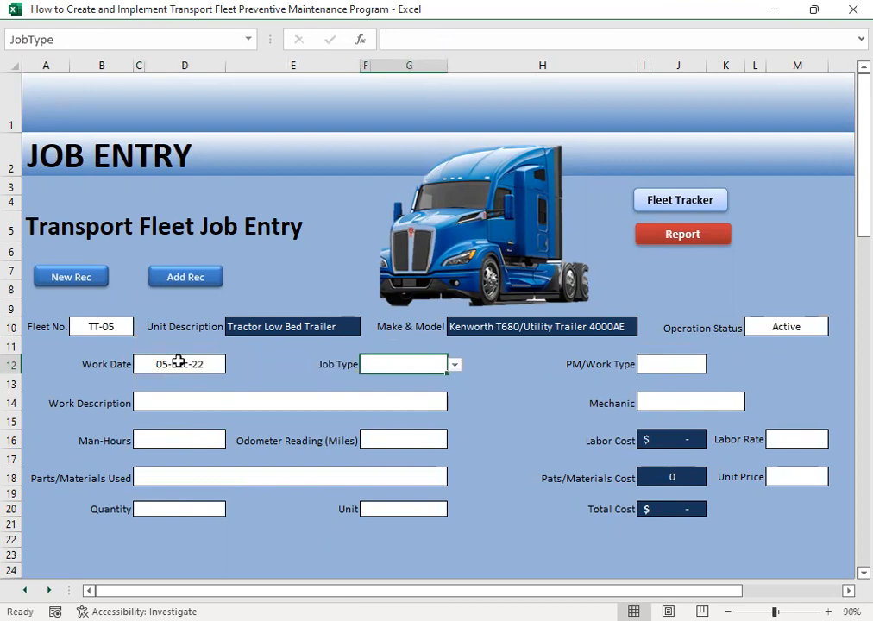
# - Set the TT-05 job's type to Preventive and its PM/work type to PM5
pyautogui.click(455, 366)
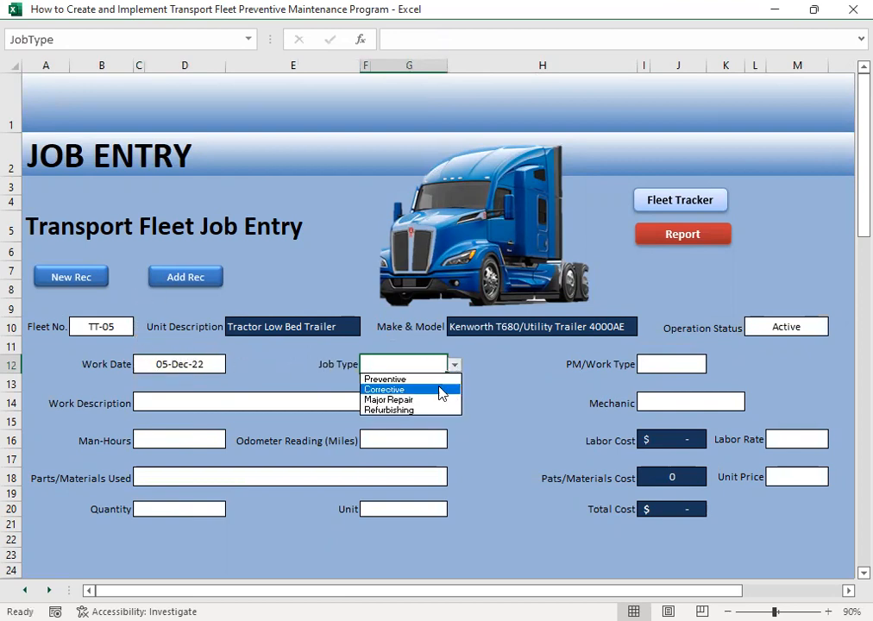
pyautogui.click(405, 380)
pyautogui.click(680, 361)
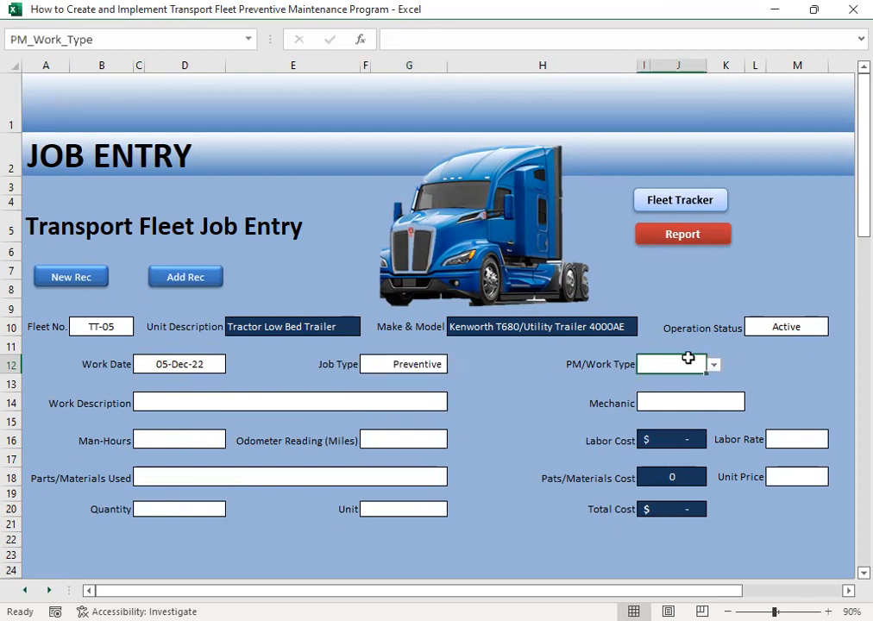
pyautogui.click(711, 365)
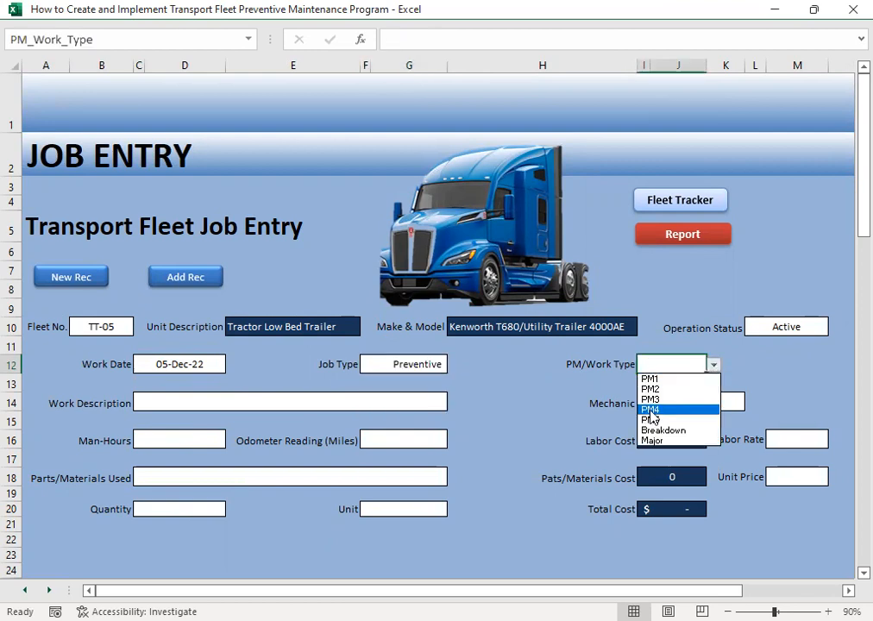
pyautogui.click(657, 422)
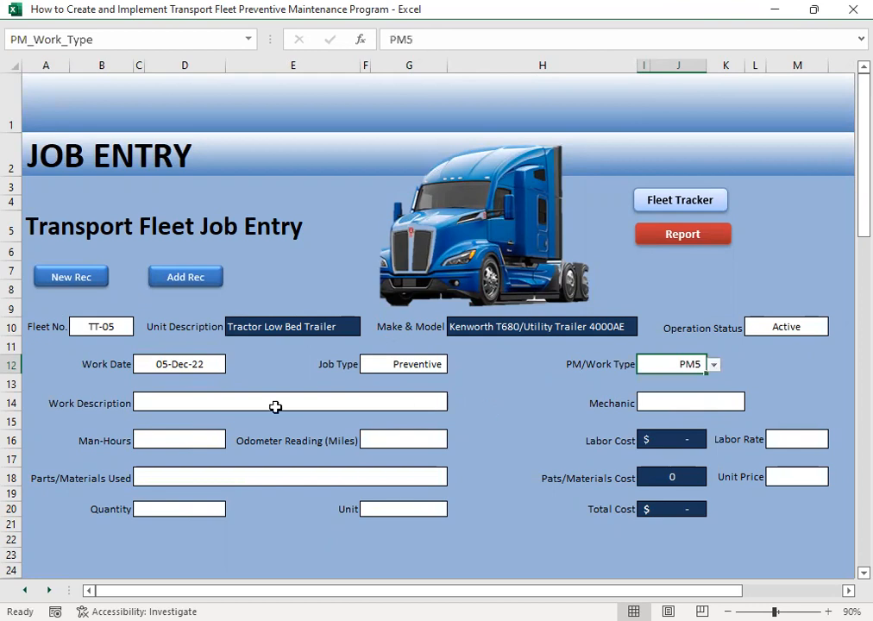
# - Choose Remove & Replace Radiator Lower Hose as the work description of the job
pyautogui.click(152, 409)
pyautogui.click(454, 403)
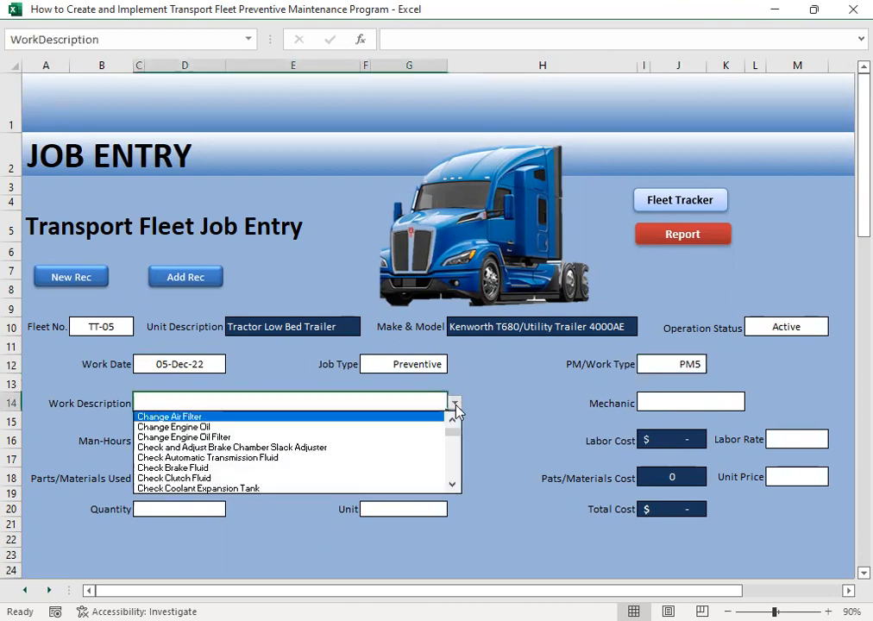
pyautogui.click(452, 484)
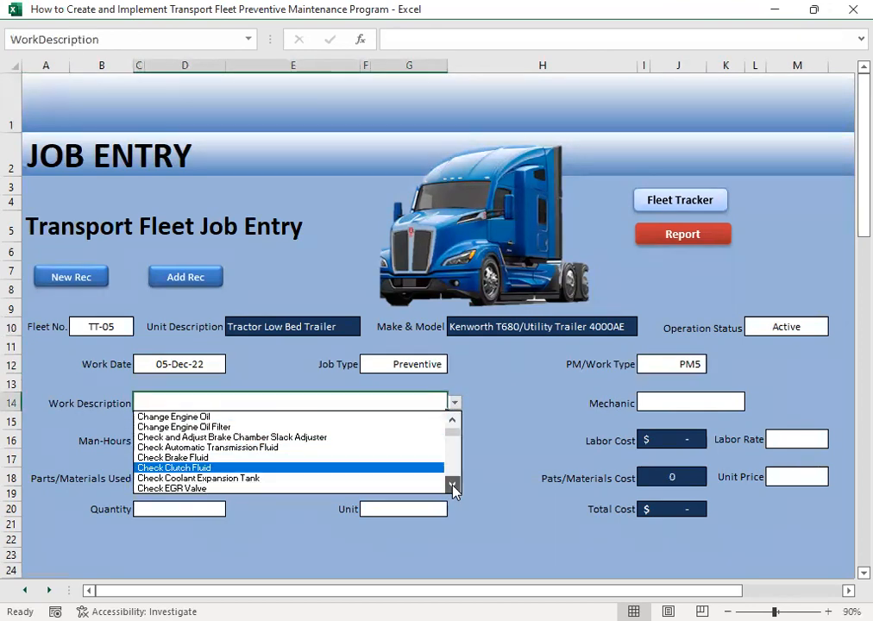
pyautogui.click(453, 485)
pyautogui.click(453, 485)
pyautogui.click(453, 485)
pyautogui.click(453, 486)
pyautogui.click(453, 486)
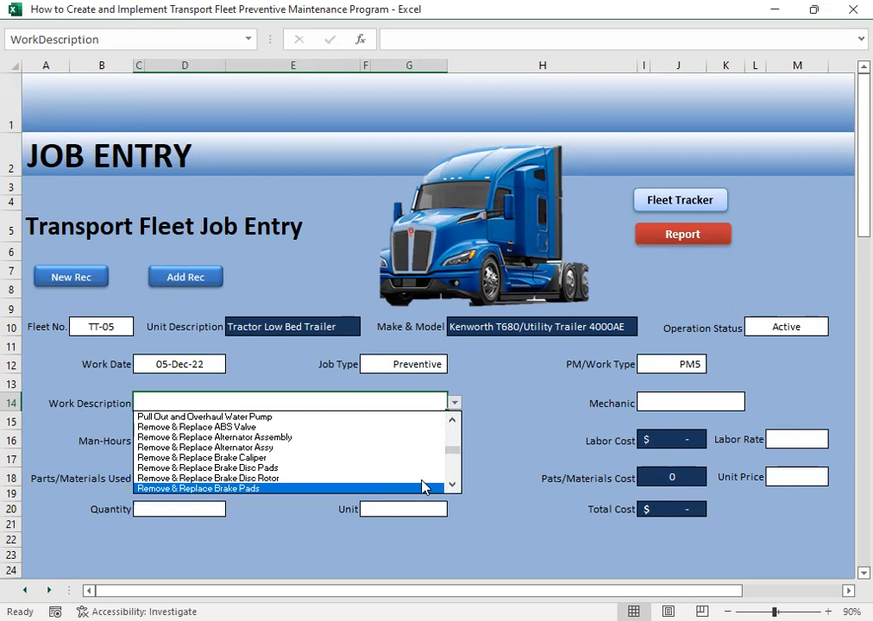
pyautogui.click(452, 485)
pyautogui.click(452, 485)
pyautogui.click(452, 485)
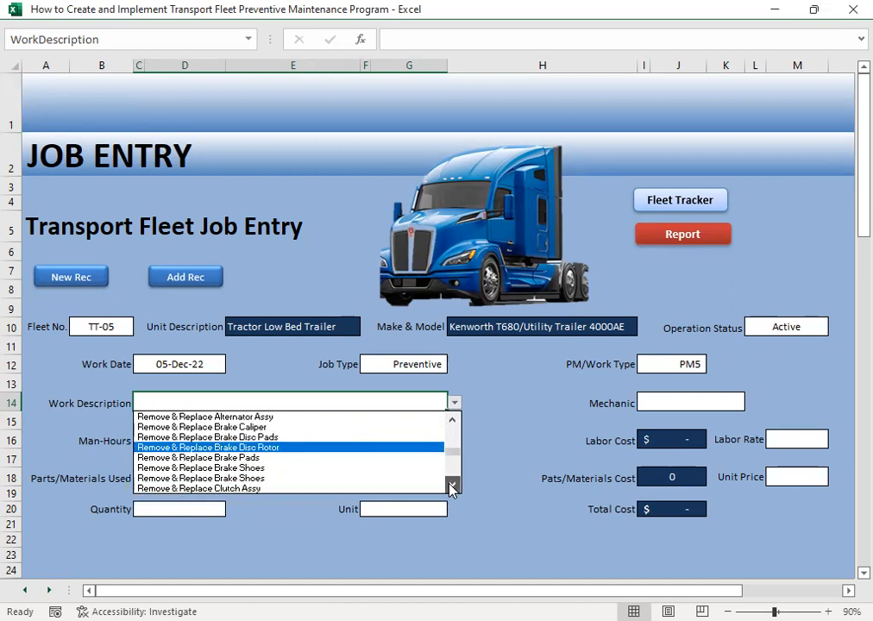
pyautogui.click(453, 485)
pyautogui.click(453, 485)
pyautogui.click(452, 485)
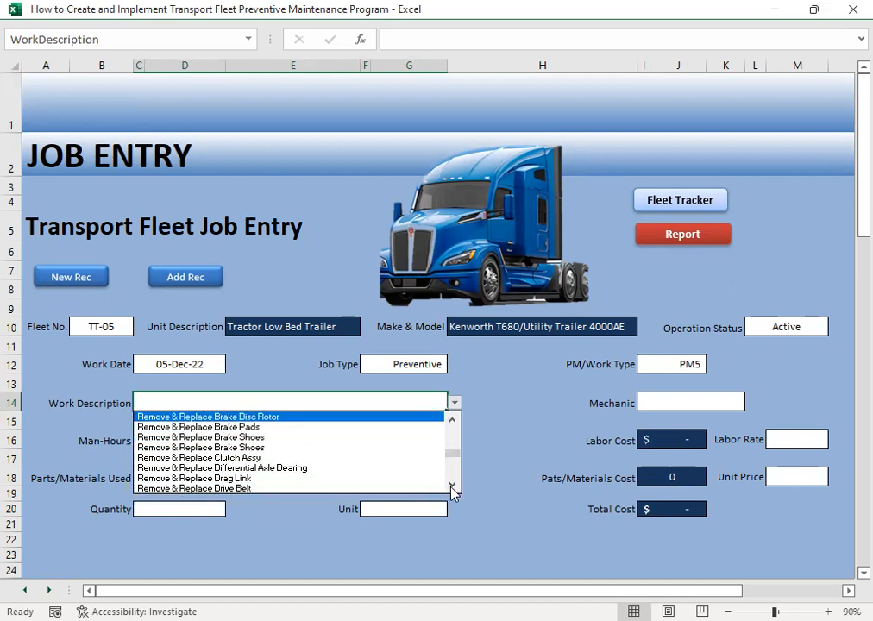
pyautogui.click(453, 486)
pyautogui.click(453, 486)
pyautogui.click(453, 487)
pyautogui.click(453, 486)
pyautogui.click(453, 487)
pyautogui.click(453, 487)
pyautogui.moveTo(453, 487); pyautogui.dragTo(453, 488)
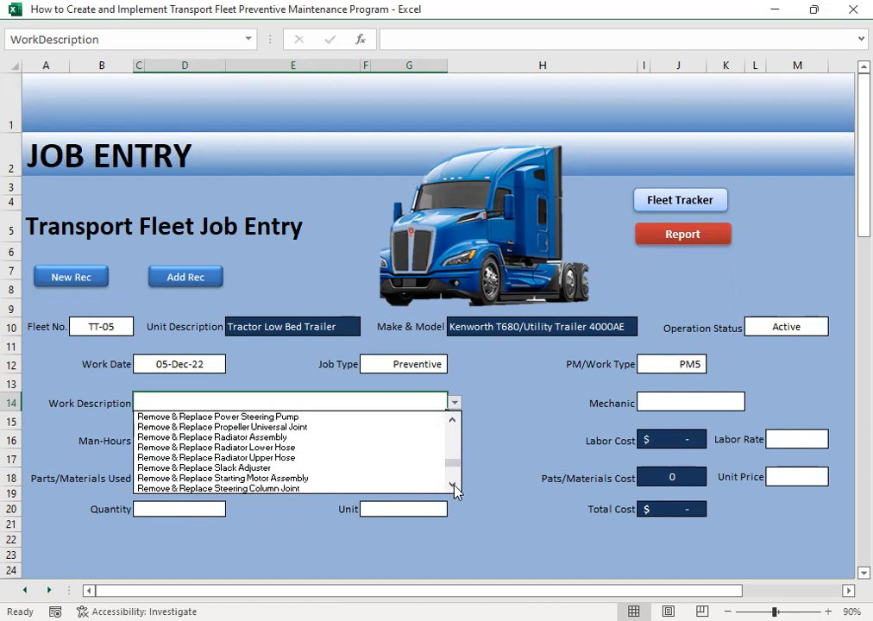
pyautogui.click(256, 447)
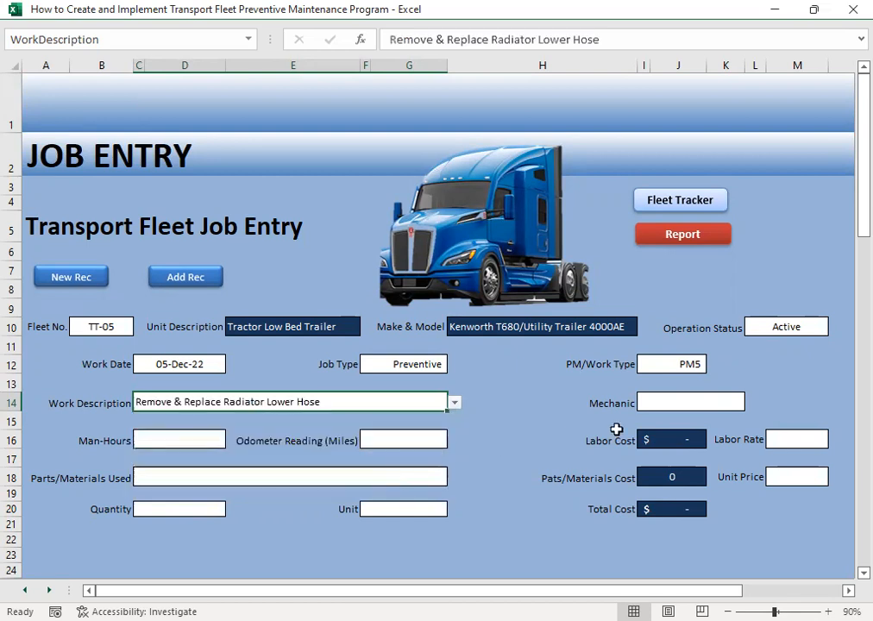
# - Assign the fifth listed mechanic to the lower hose job and enter 0.5 man-hours
pyautogui.click(654, 406)
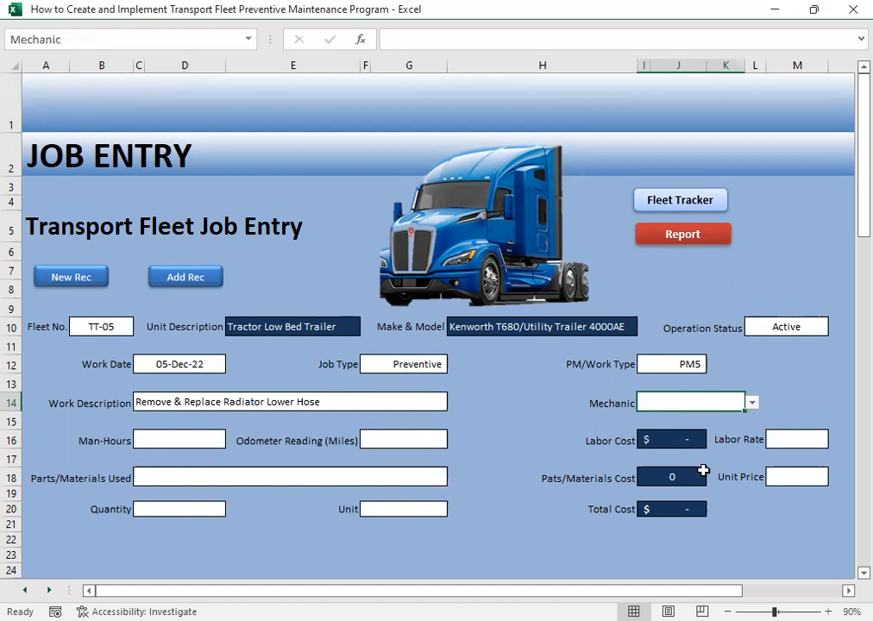
pyautogui.click(752, 403)
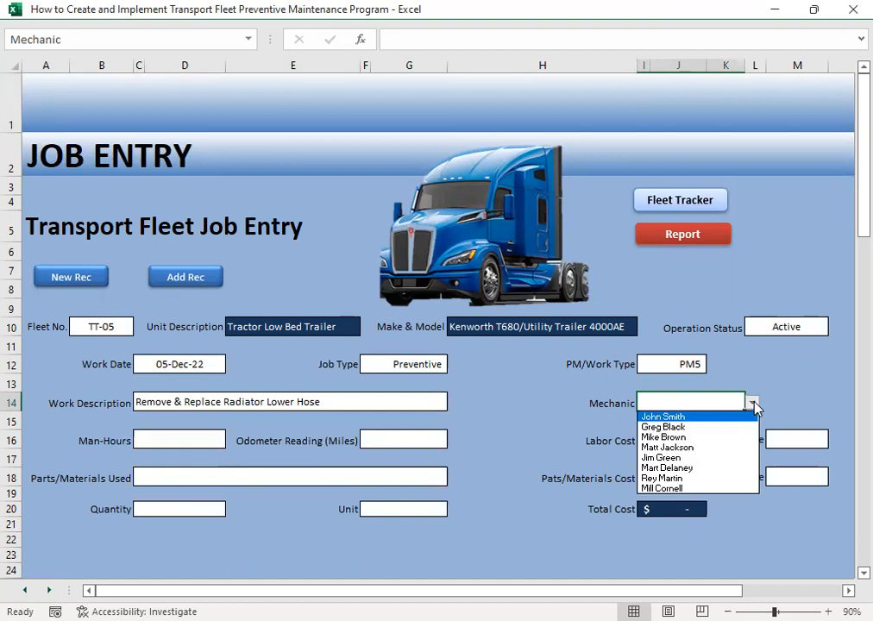
pyautogui.click(666, 458)
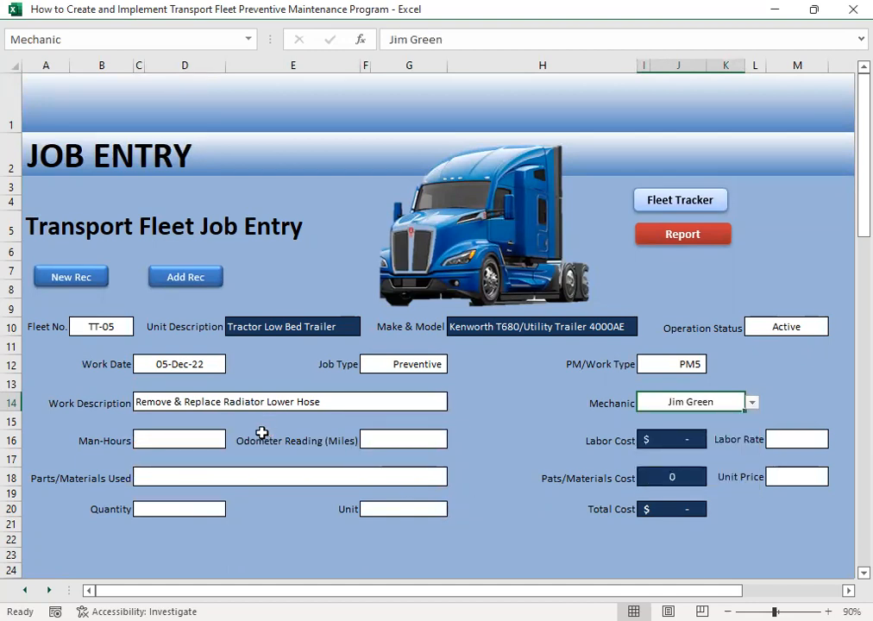
pyautogui.click(175, 438)
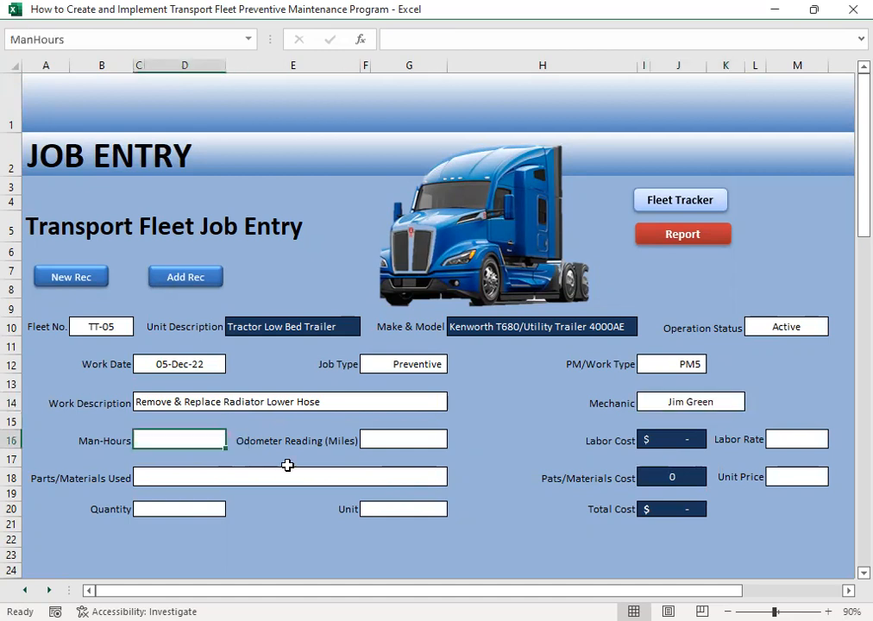
pyautogui.write('.5')
pyautogui.press('Tab')
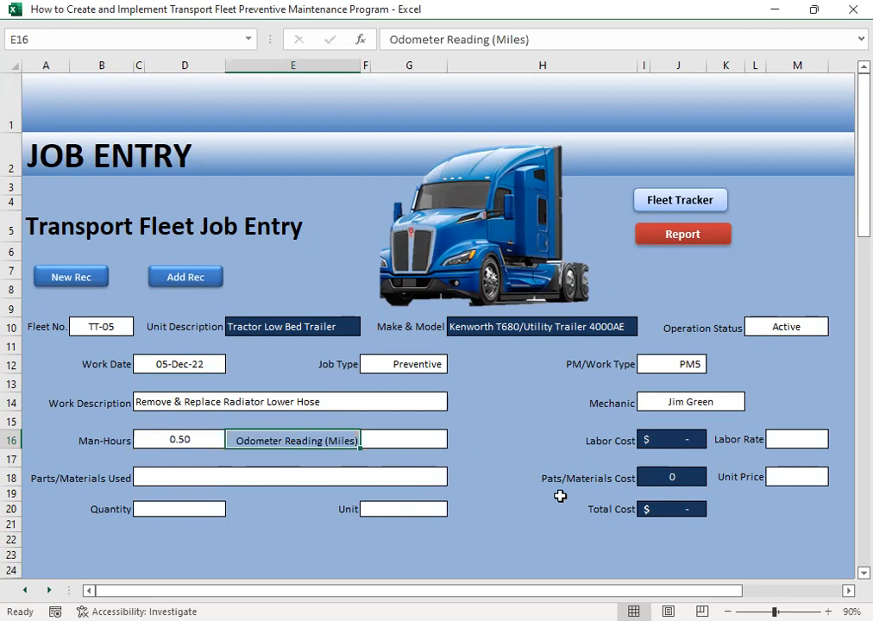
# - Enter an odometer reading of 29000 miles and a labor rate of 20.24 for the job
pyautogui.press('Tab')
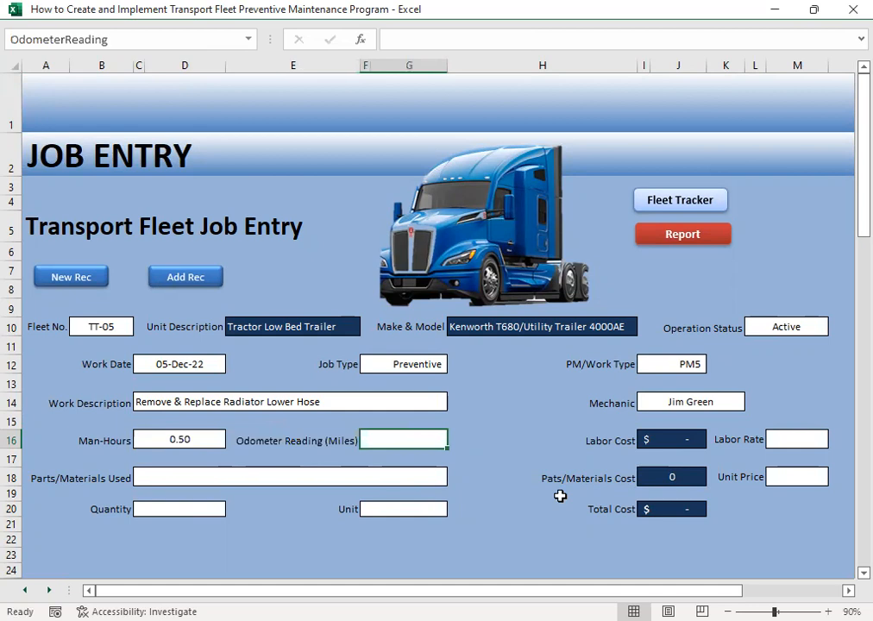
pyautogui.write('29000')
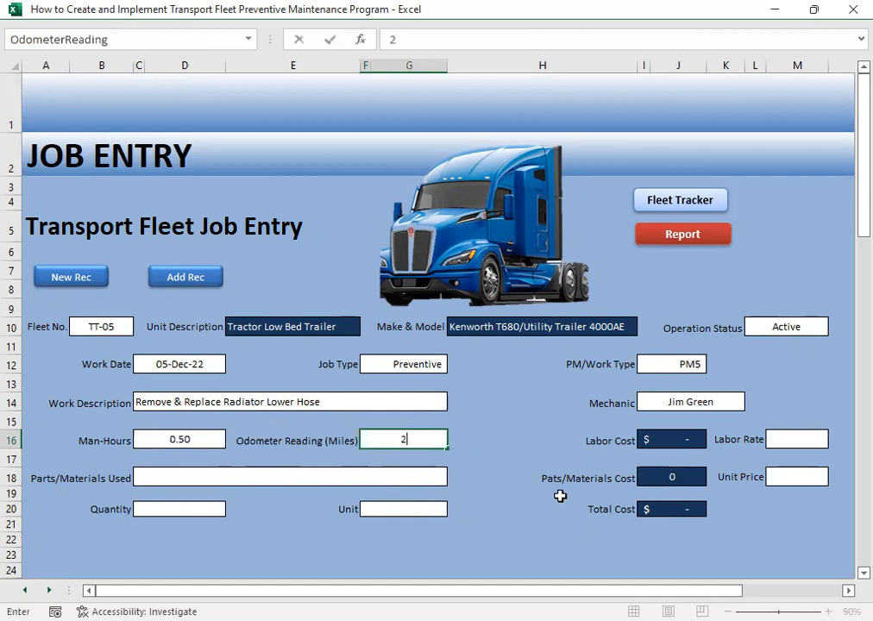
pyautogui.press('Tab')
pyautogui.press('Tab')
pyautogui.press('Tab')
pyautogui.press('Tab')
pyautogui.write('20.24')
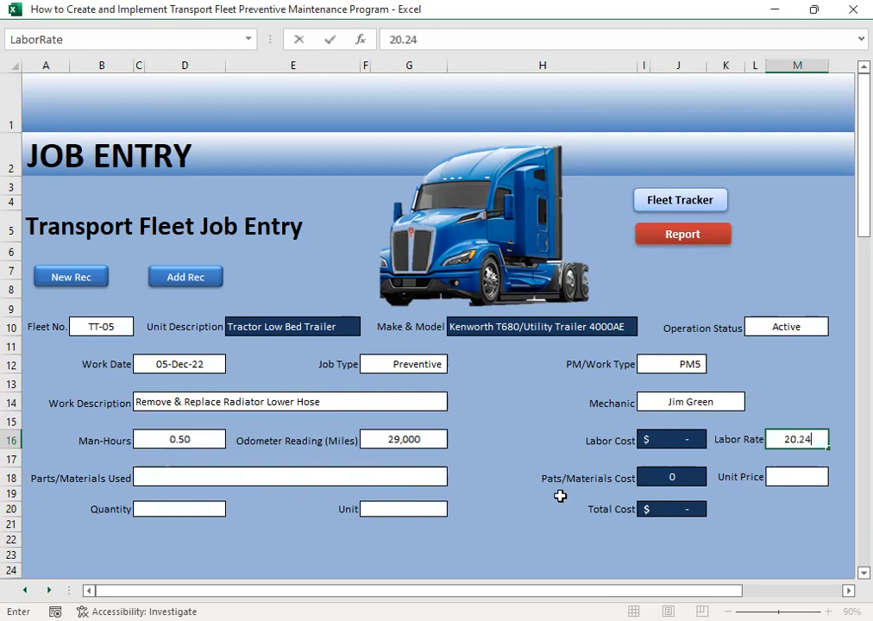
pyautogui.press('Return')
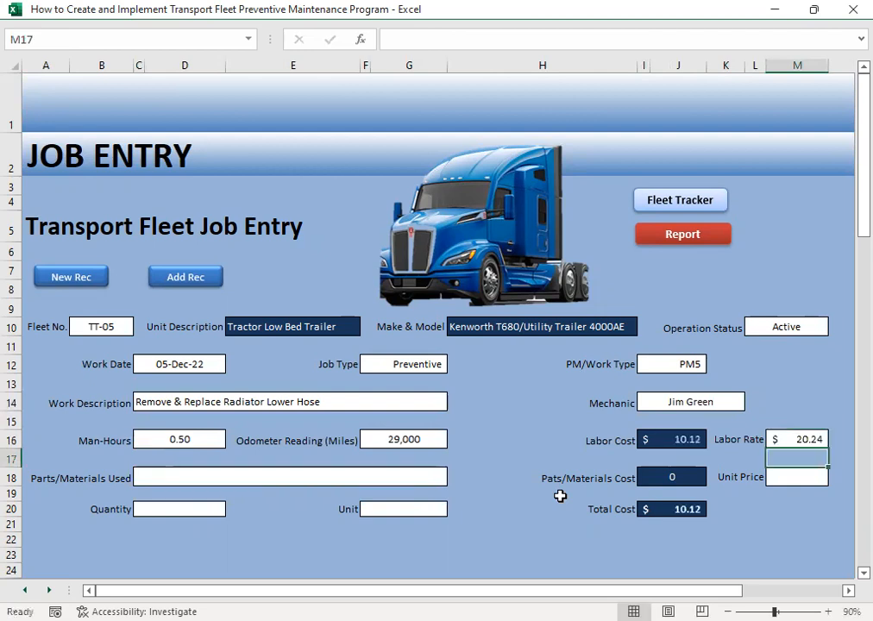
# - Choose Radiator Hose - Lower as the part used for the job
pyautogui.click(158, 481)
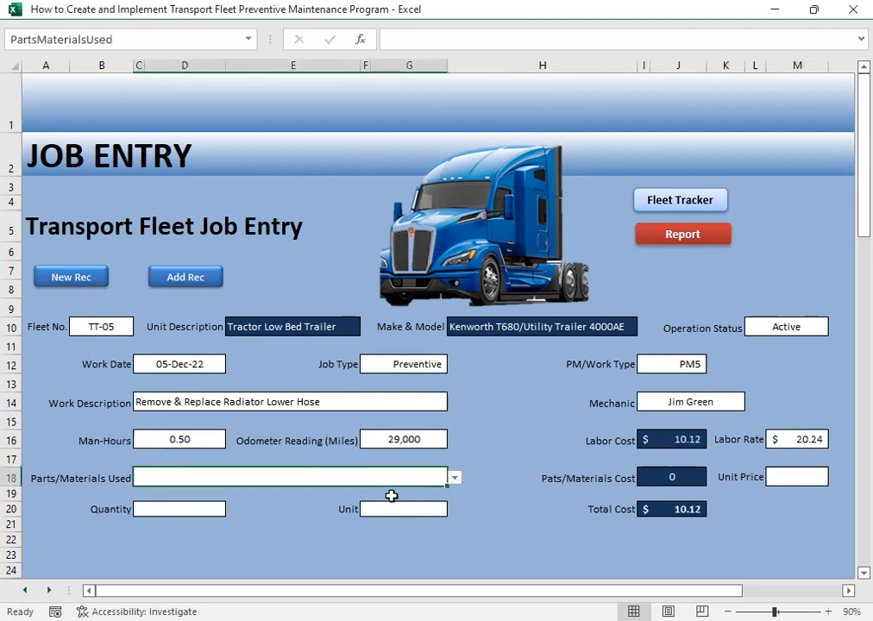
pyautogui.click(458, 479)
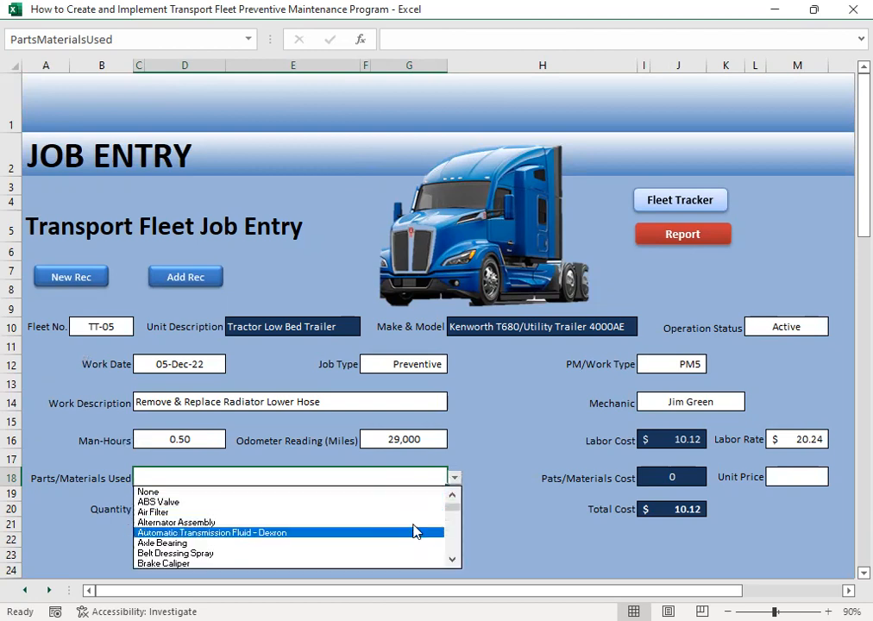
pyautogui.moveTo(453, 510); pyautogui.dragTo(457, 549)
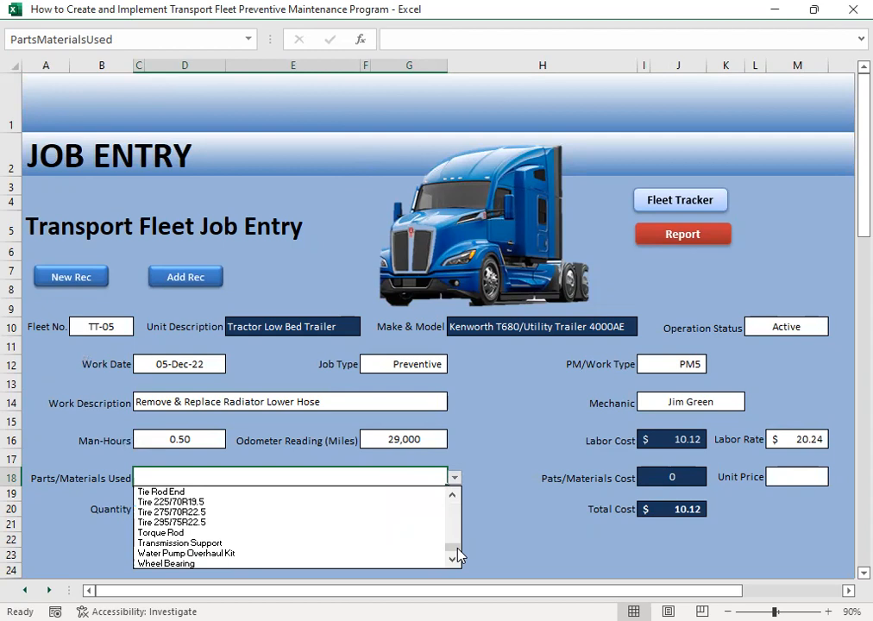
pyautogui.click(450, 497)
pyautogui.click(451, 496)
pyautogui.click(450, 496)
pyautogui.click(450, 496)
pyautogui.click(450, 496)
pyautogui.click(451, 497)
pyautogui.click(451, 496)
pyautogui.click(451, 496)
pyautogui.click(451, 496)
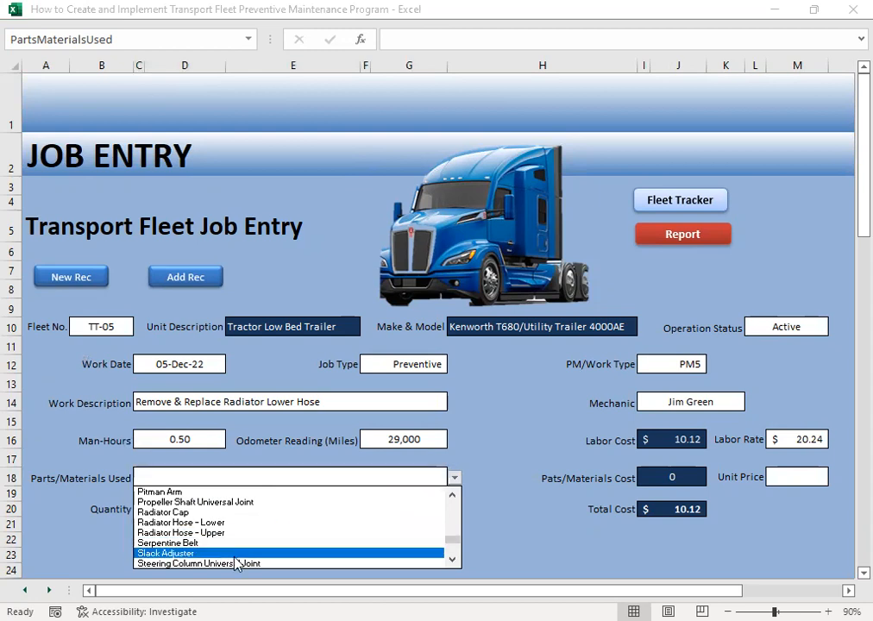
pyautogui.click(420, 523)
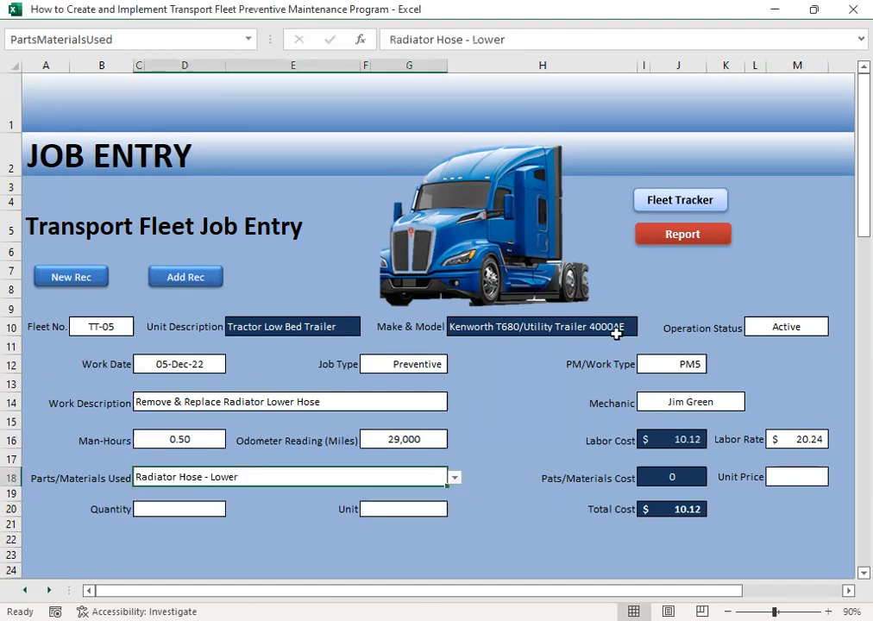
# - Enter 23.87 as the unit price of the lower radiator hose
pyautogui.click(799, 477)
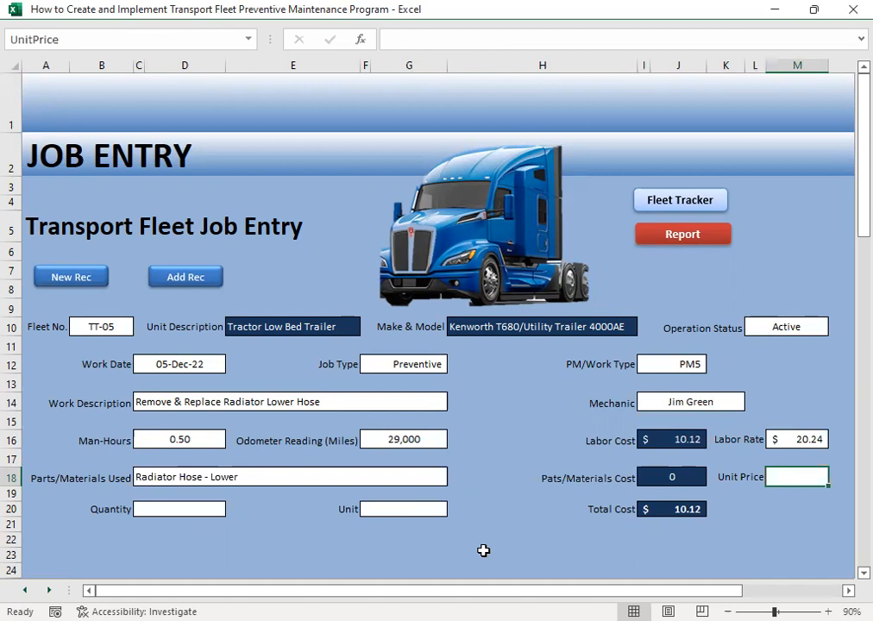
pyautogui.write('3.')
pyautogui.press('BackSpace')
pyautogui.press('BackSpace')
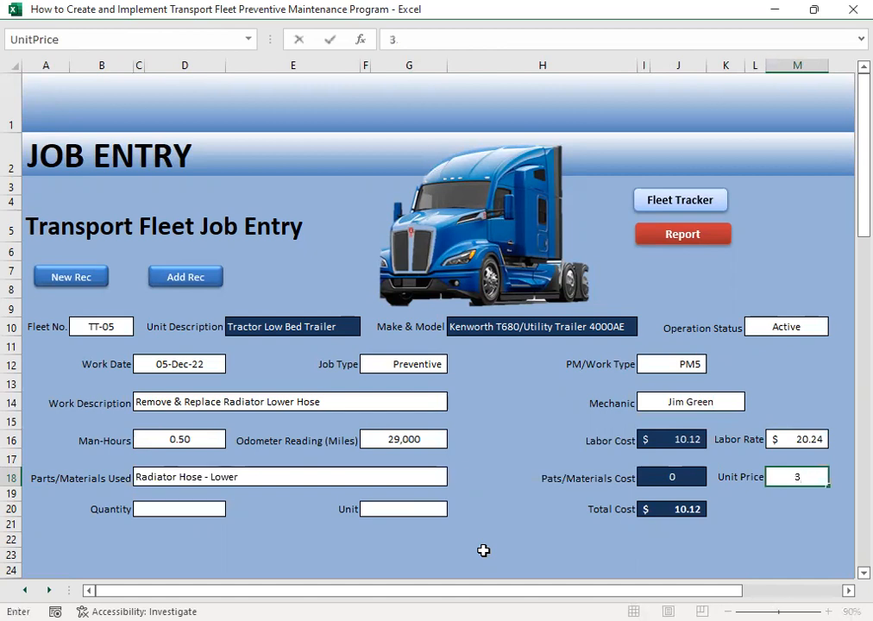
pyautogui.write('23.87')
pyautogui.press('Return')
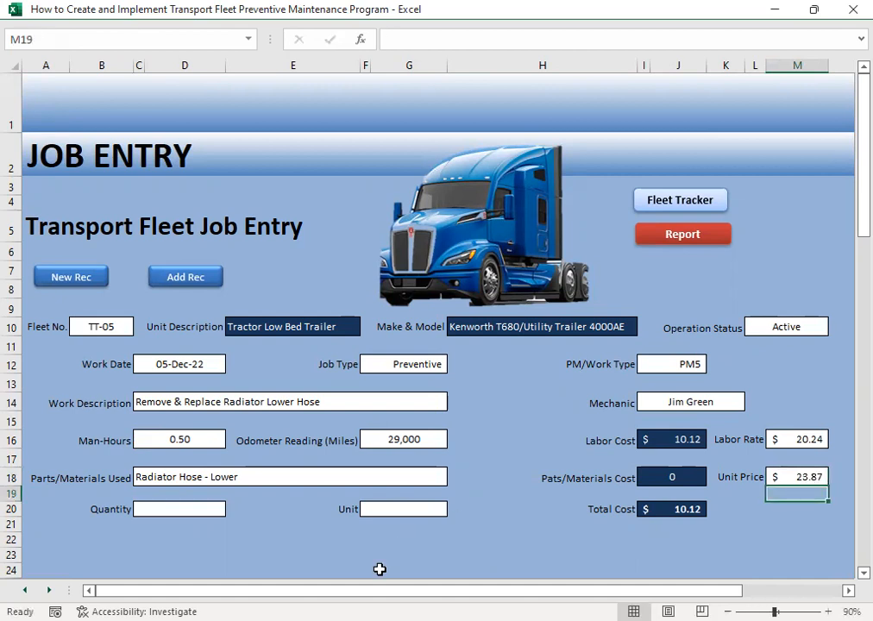
# - Set the lower radiator hose's quantity to 1 and its unit to Piece
pyautogui.click(170, 509)
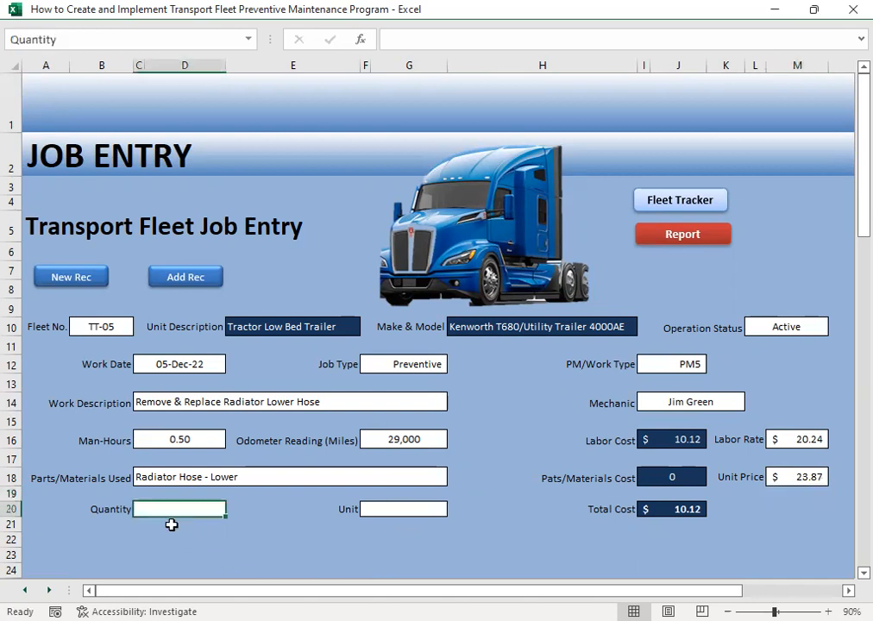
pyautogui.write('1')
pyautogui.press('Tab')
pyautogui.press('Tab')
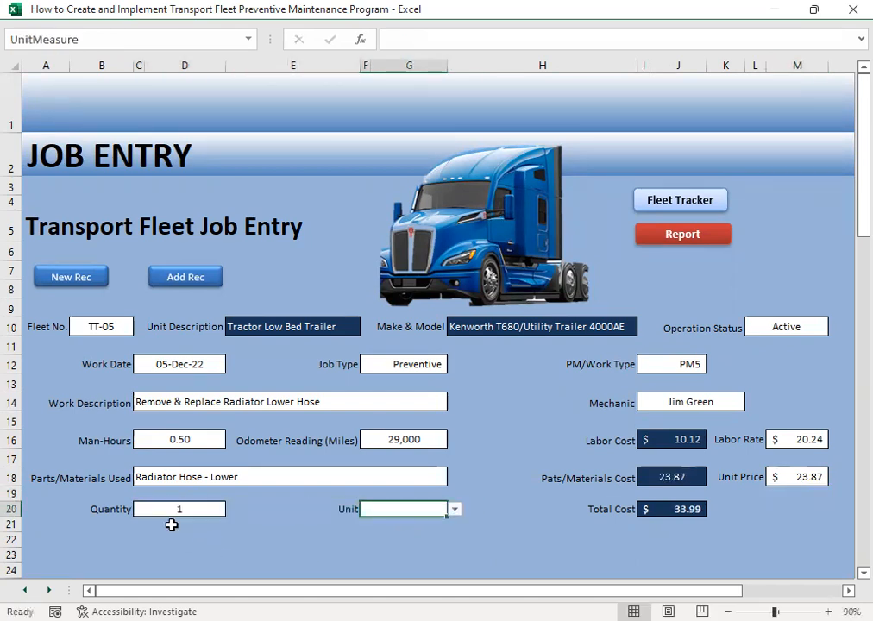
pyautogui.click(455, 510)
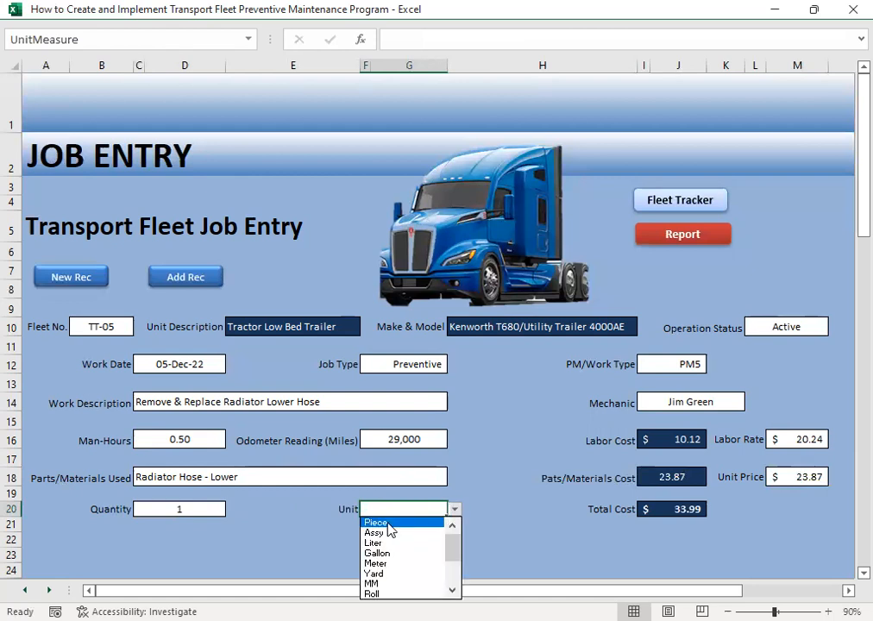
pyautogui.click(377, 521)
pyautogui.click(488, 510)
pyautogui.click(303, 542)
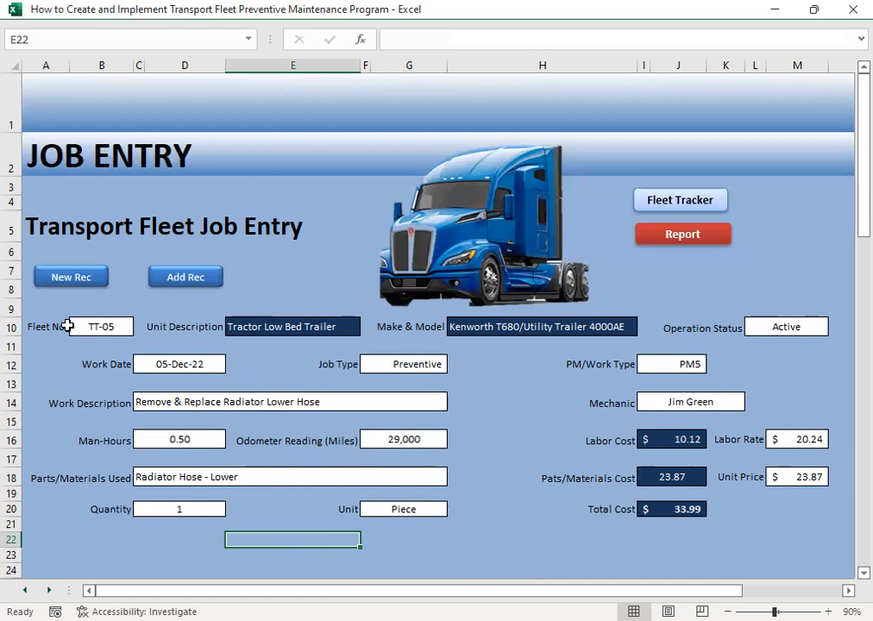
# - Start a new job record and select TT-06 as the fleet number
pyautogui.click(76, 280)
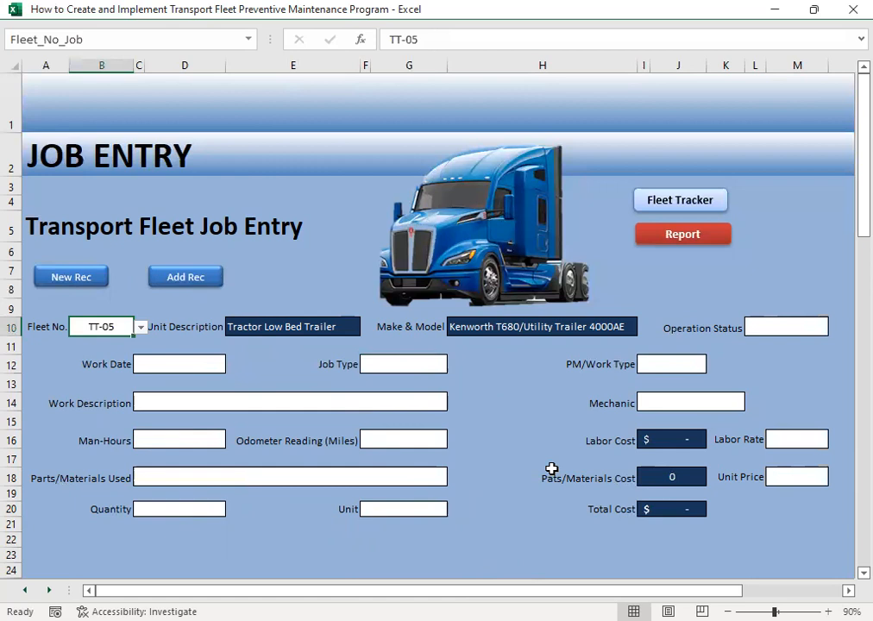
pyautogui.click(140, 327)
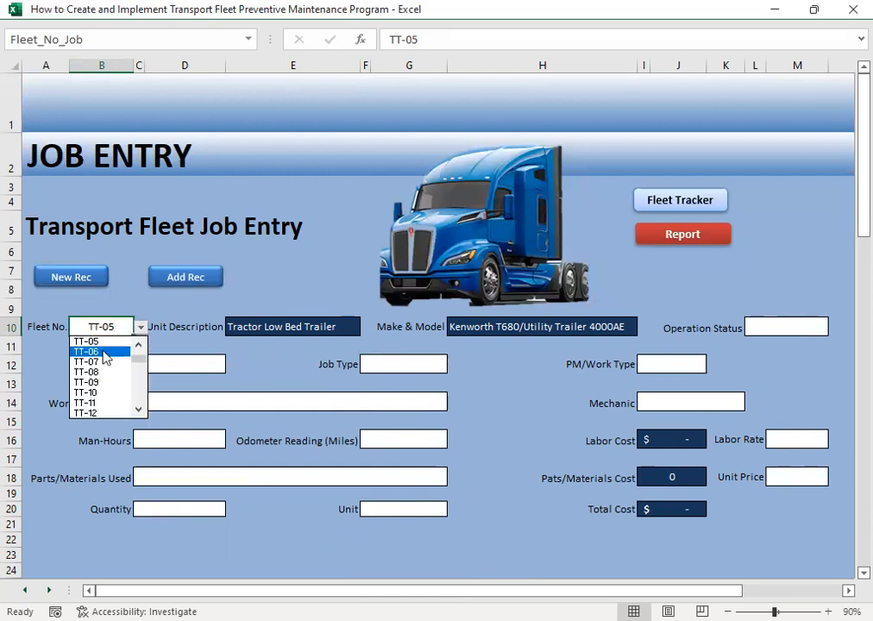
pyautogui.click(105, 352)
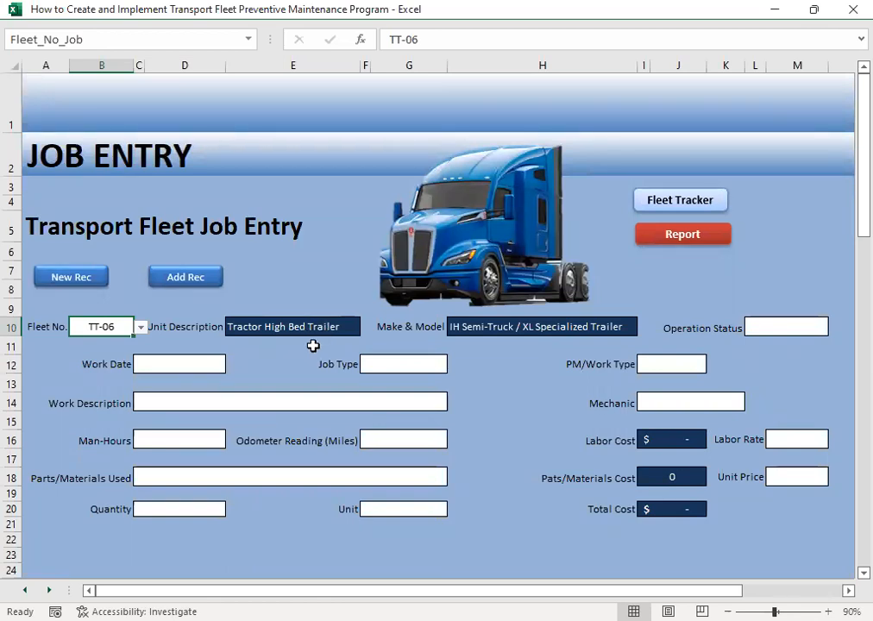
pyautogui.click(139, 328)
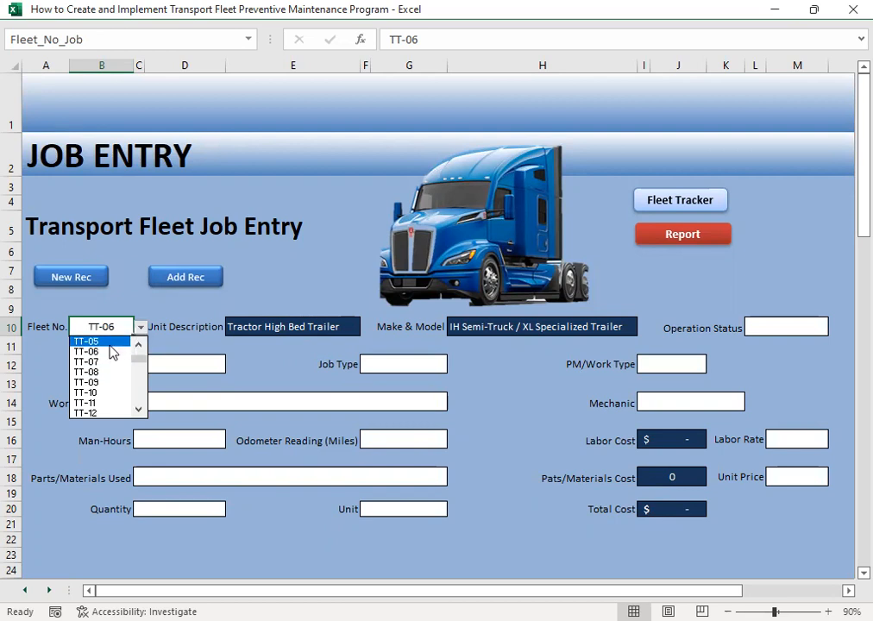
pyautogui.click(110, 342)
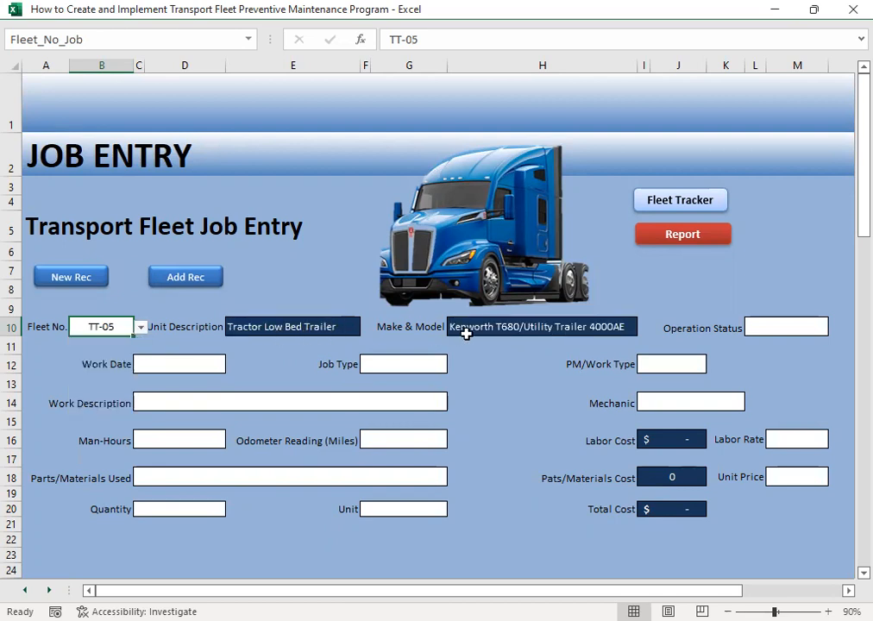
pyautogui.click(140, 327)
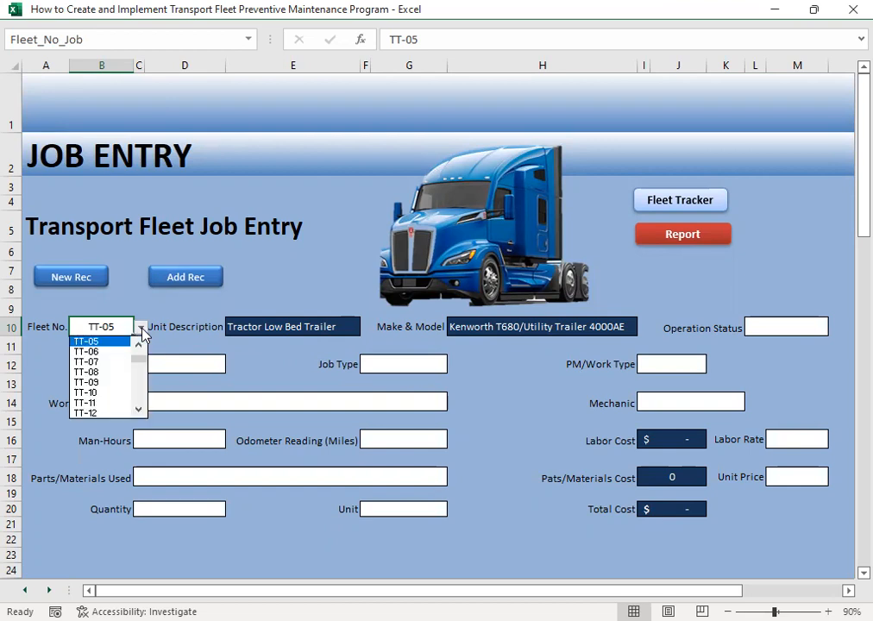
pyautogui.click(102, 353)
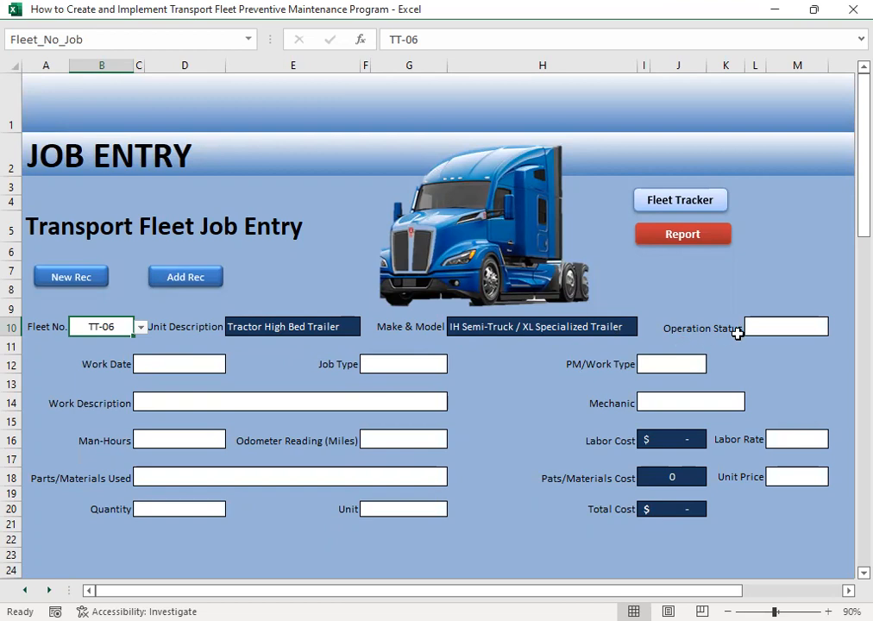
# - Set TT-06's operation status to Active and enter 12/6 as the work date
pyautogui.click(781, 329)
pyautogui.click(835, 328)
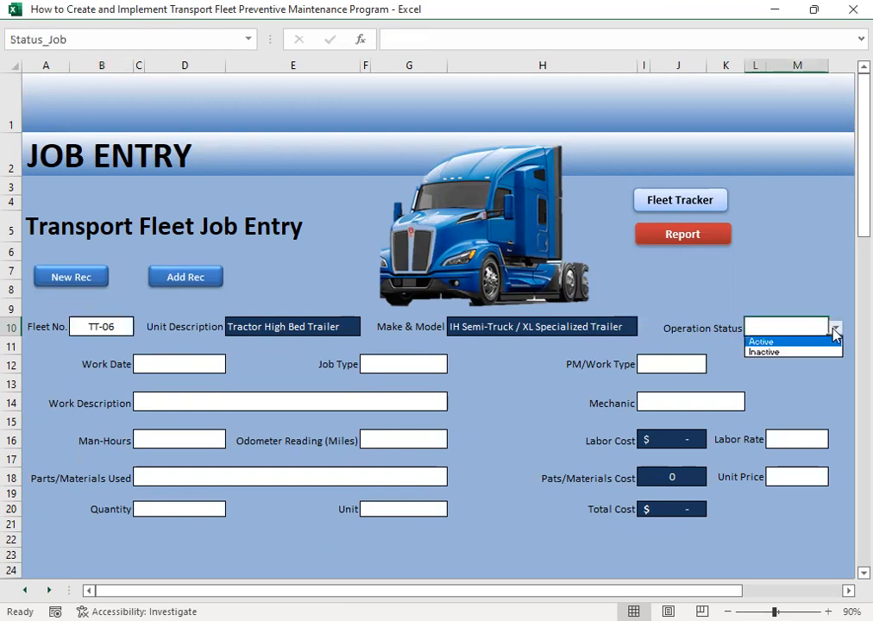
pyautogui.click(760, 342)
pyautogui.click(194, 367)
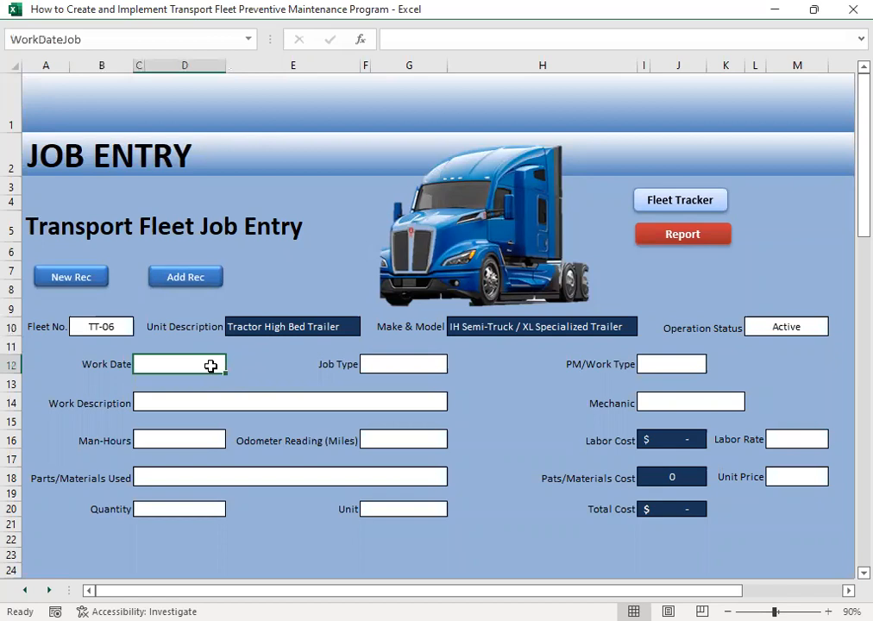
pyautogui.write('12/6')
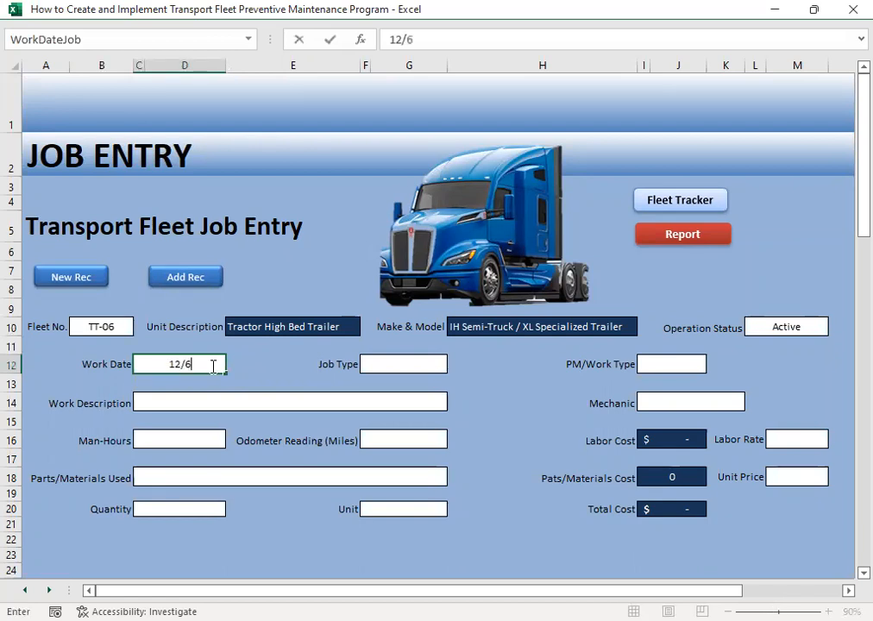
pyautogui.press('Tab')
pyautogui.press('Tab')
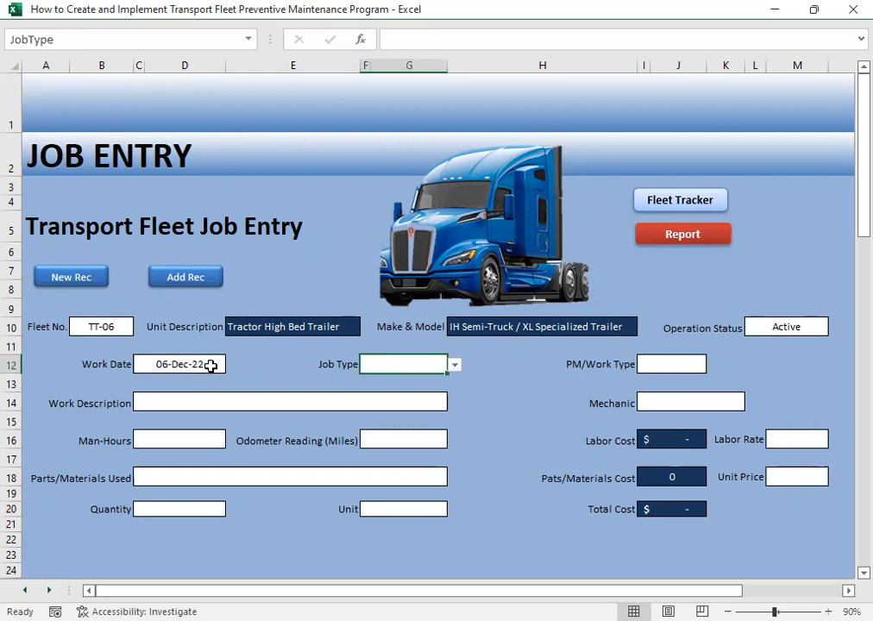
# - Classify the job with job type Corrective and PM/work type Breakdown
pyautogui.click(455, 364)
pyautogui.click(409, 390)
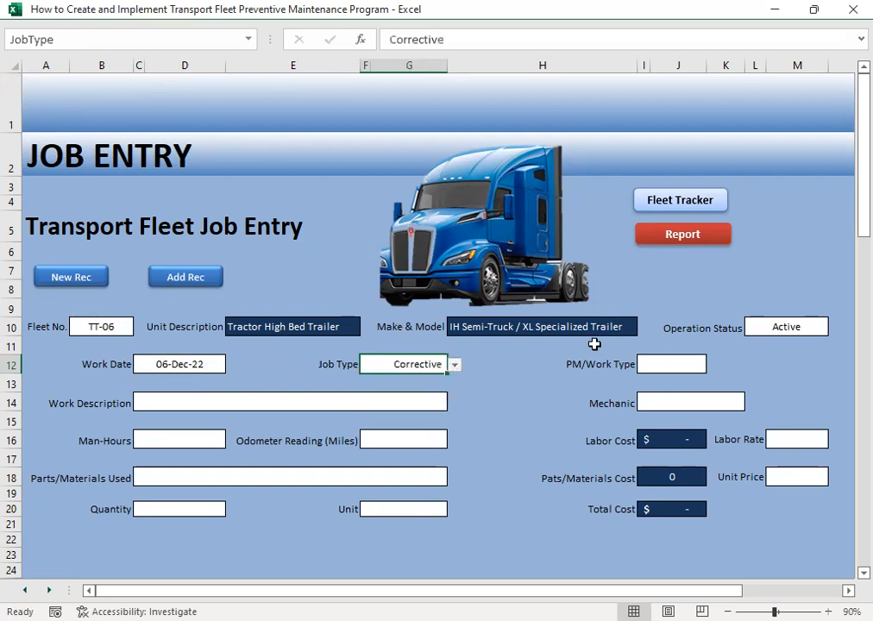
pyautogui.click(663, 363)
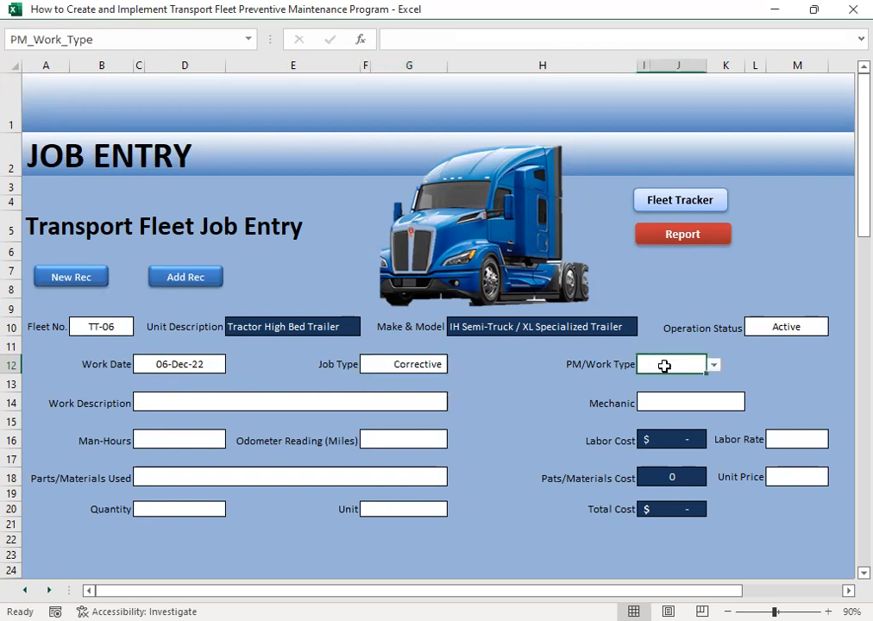
pyautogui.click(714, 366)
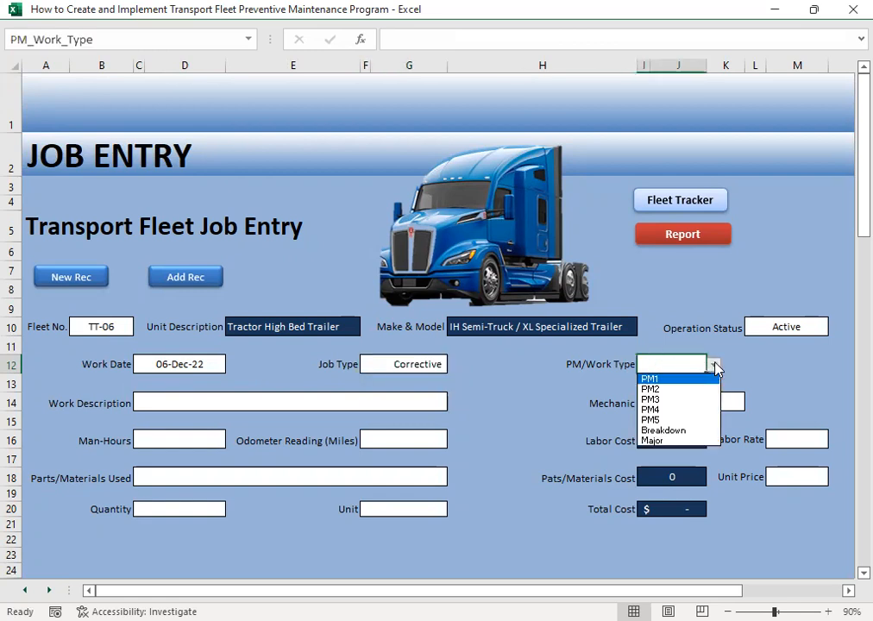
pyautogui.click(686, 431)
# - Choose Remove & Replace ABS Valve as the work description
pyautogui.click(207, 403)
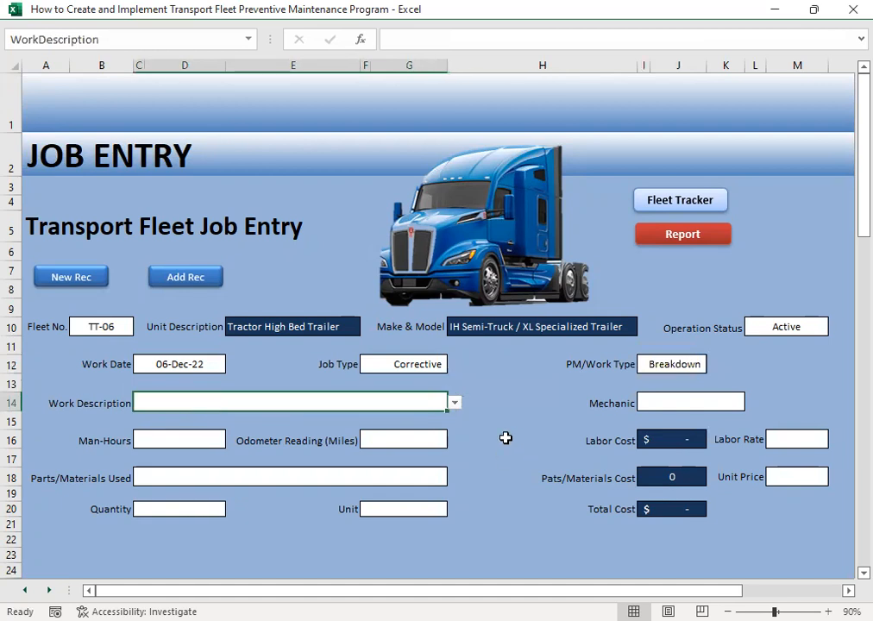
pyautogui.click(455, 403)
pyautogui.moveTo(450, 432)
pyautogui.mouseDown()
pyautogui.moveTo(451, 460)
pyautogui.moveTo(452, 452)
pyautogui.mouseUp()
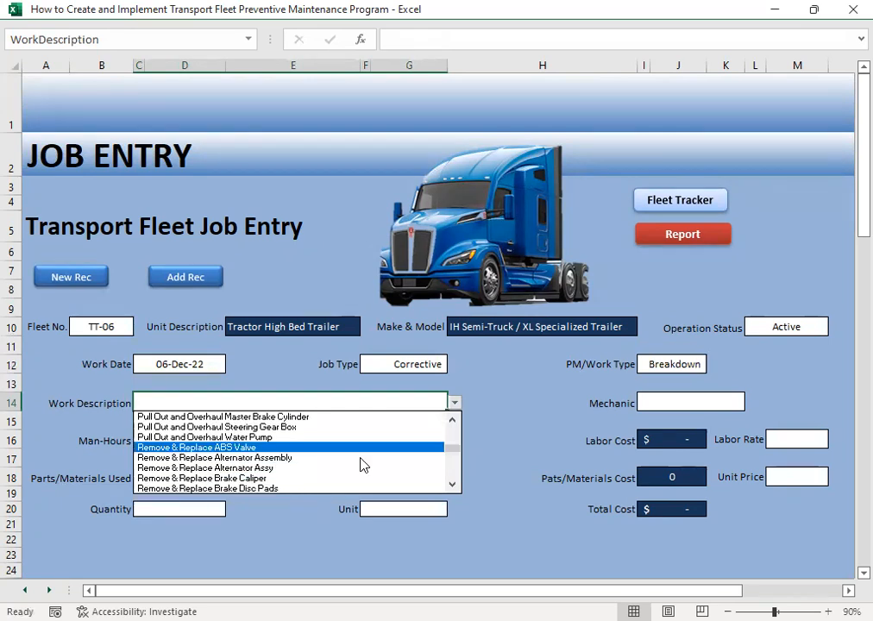
pyautogui.click(439, 446)
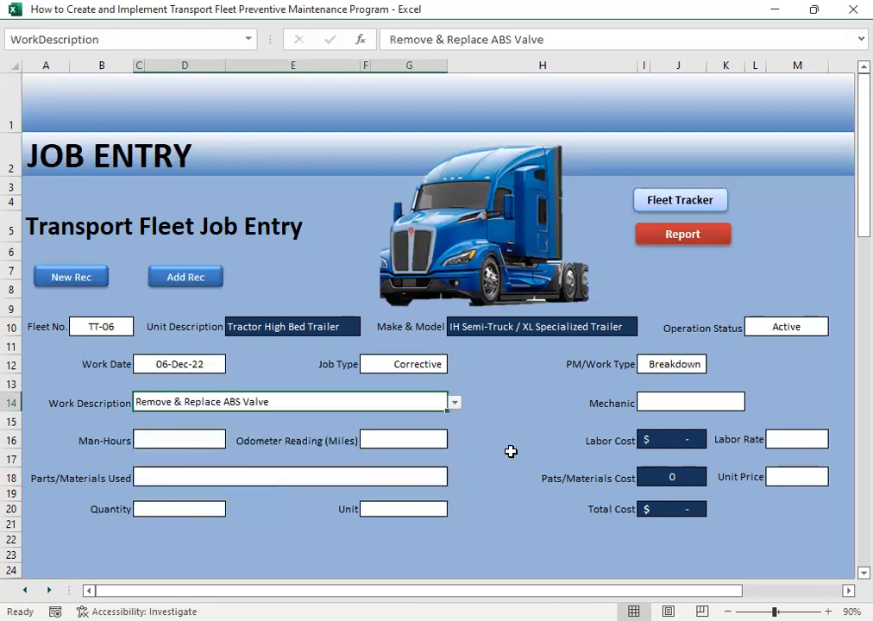
# - Assign the sixth mechanic in the list to the ABS valve job
pyautogui.click(662, 403)
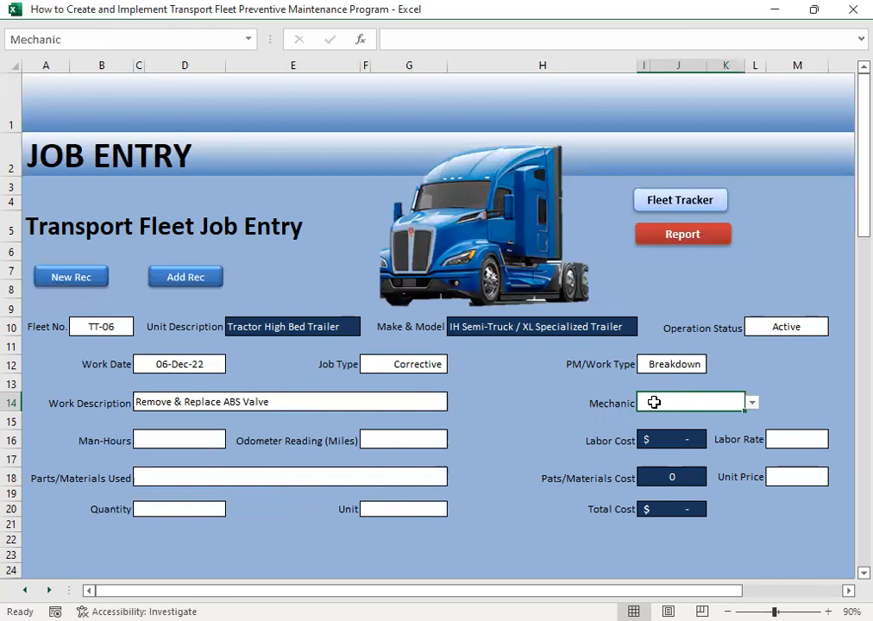
pyautogui.click(753, 403)
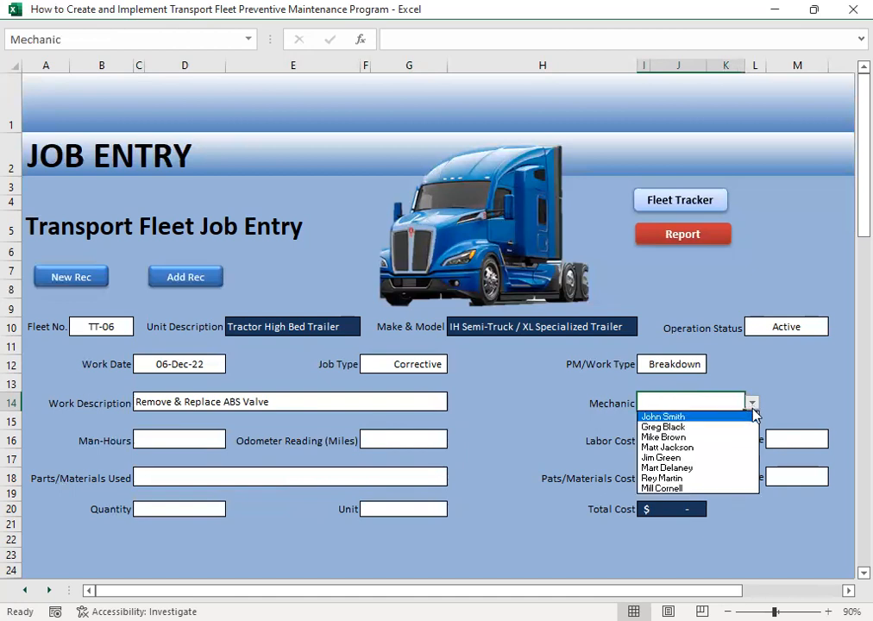
pyautogui.click(670, 468)
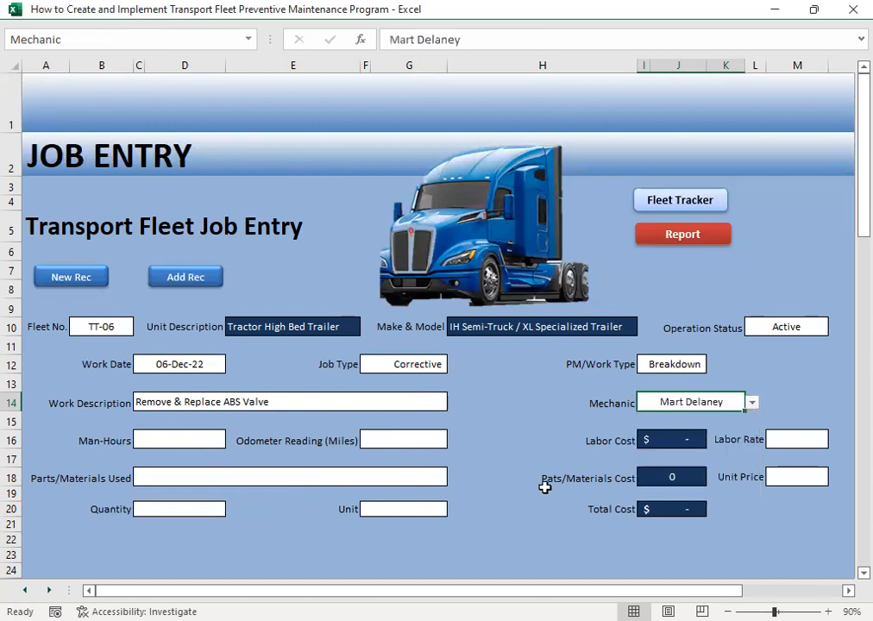
# - Enter 2 man-hours and an odometer reading of 30000 miles for the job
pyautogui.click(162, 439)
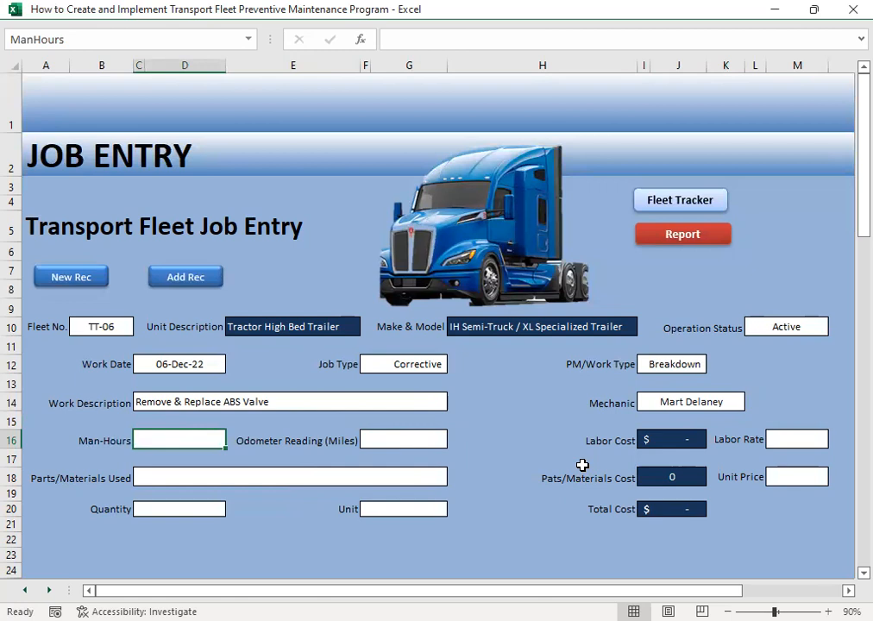
pyautogui.write('2')
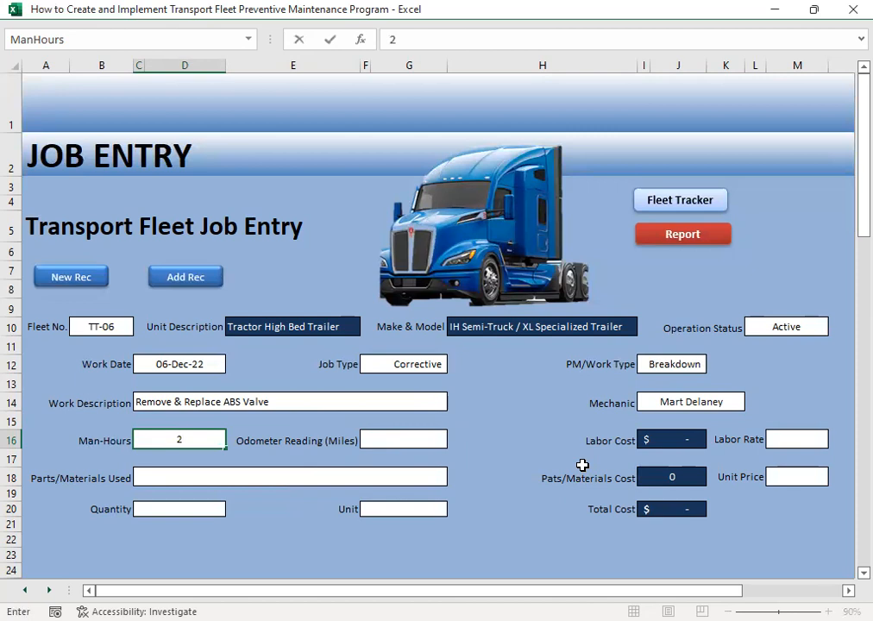
pyautogui.press('Tab')
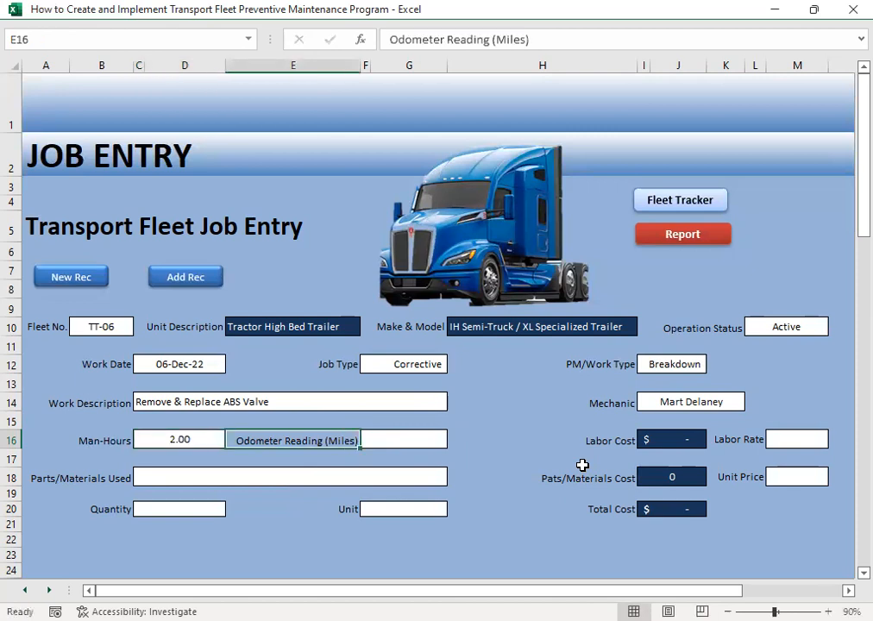
pyautogui.press('Tab')
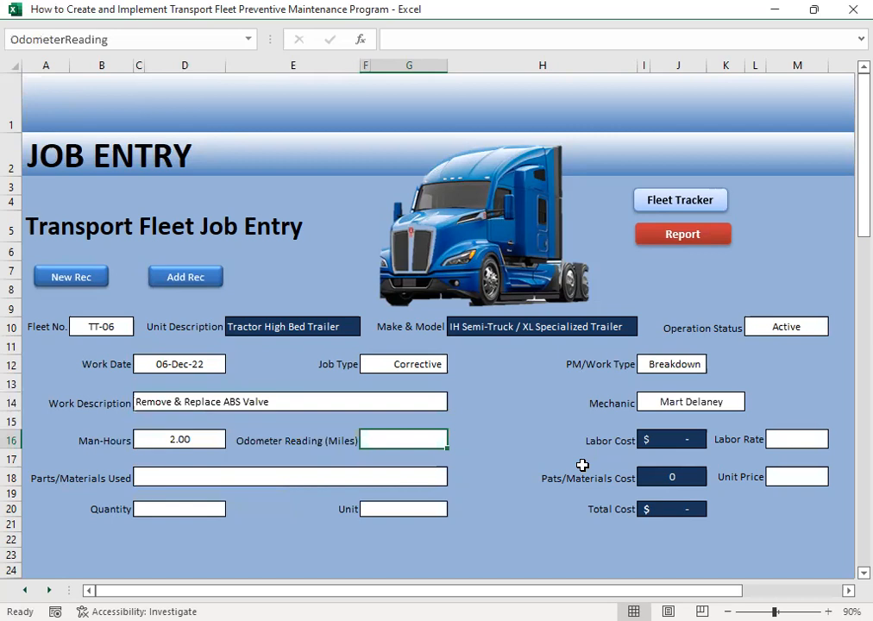
pyautogui.write('30000')
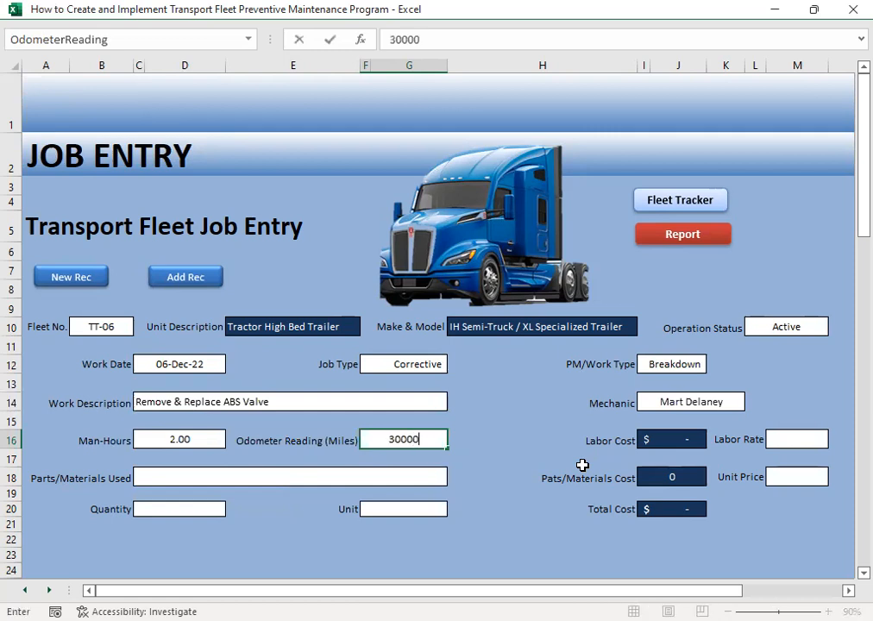
pyautogui.press('Tab')
pyautogui.press('Tab')
pyautogui.press('Tab')
pyautogui.press('Tab')
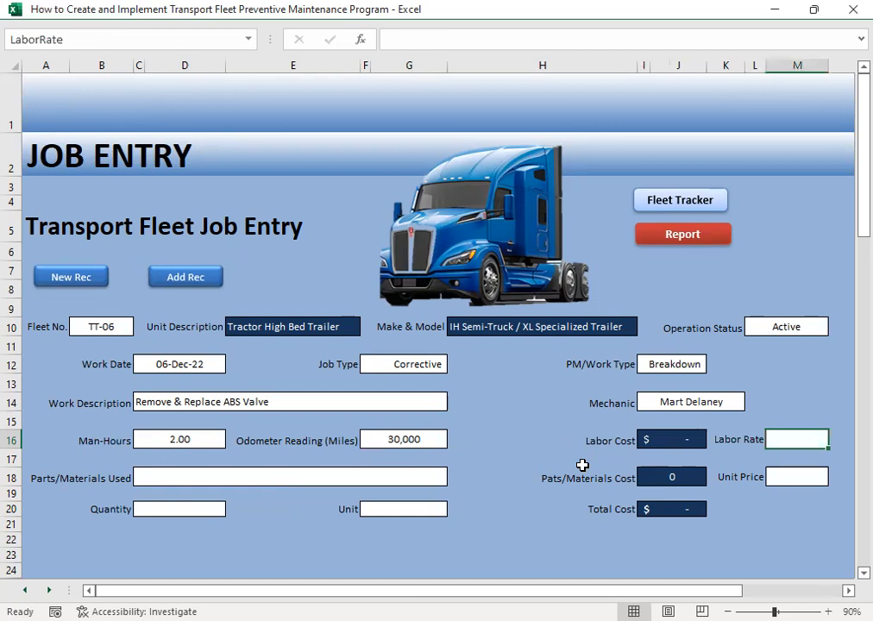
# - Set the labor rate of the ABS valve job to 20.24
pyautogui.write('20.24')
pyautogui.press('Return')
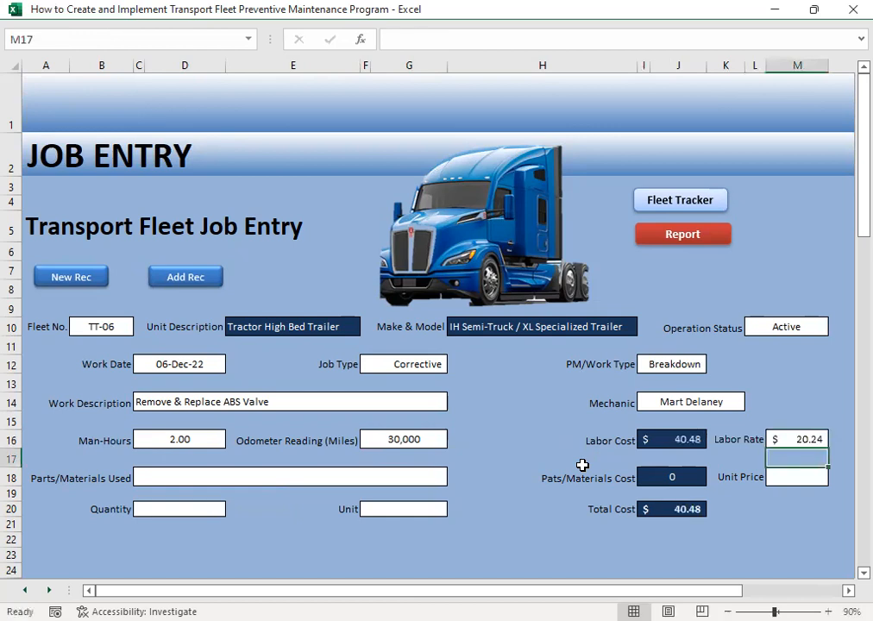
# - Choose ABS Valve as the part used for the job
pyautogui.click(178, 479)
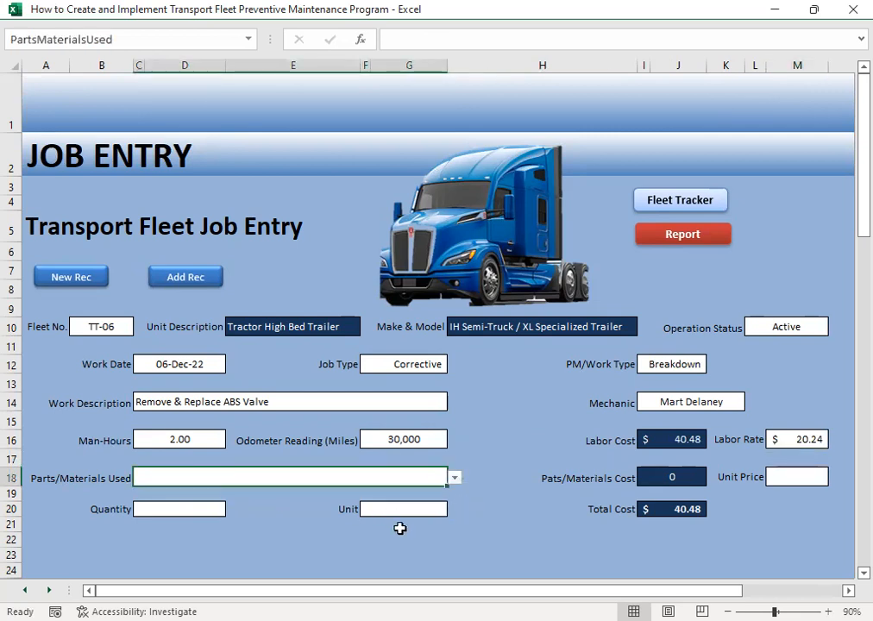
pyautogui.click(455, 477)
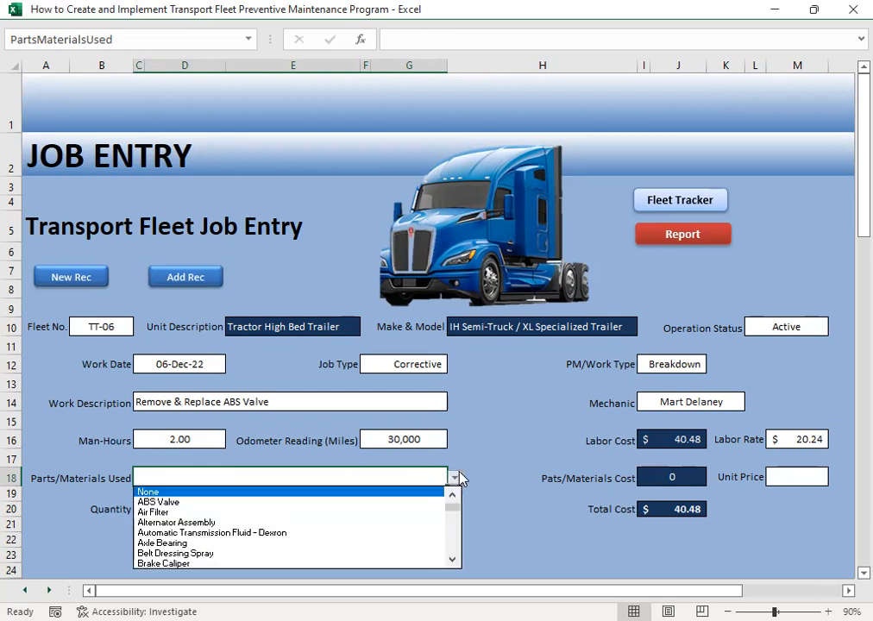
pyautogui.moveTo(458, 514); pyautogui.dragTo(454, 488)
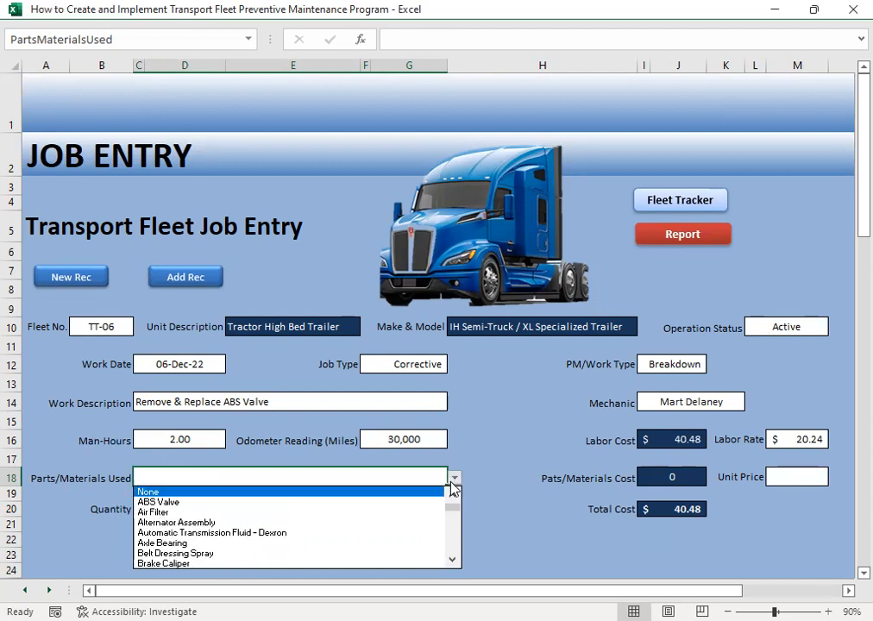
pyautogui.click(231, 502)
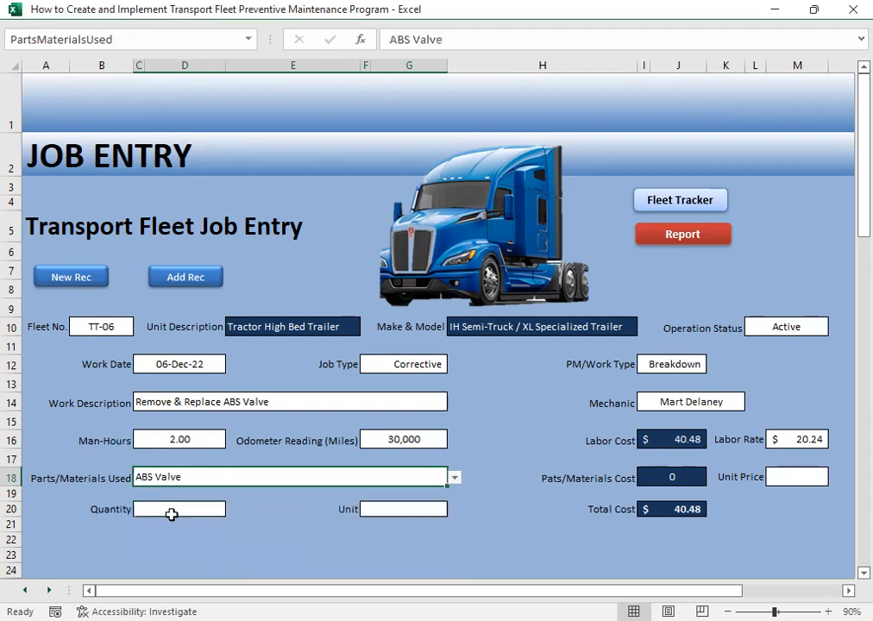
# - Set the ABS valve's quantity to 1 and its unit to Assy
pyautogui.click(172, 512)
pyautogui.write('1')
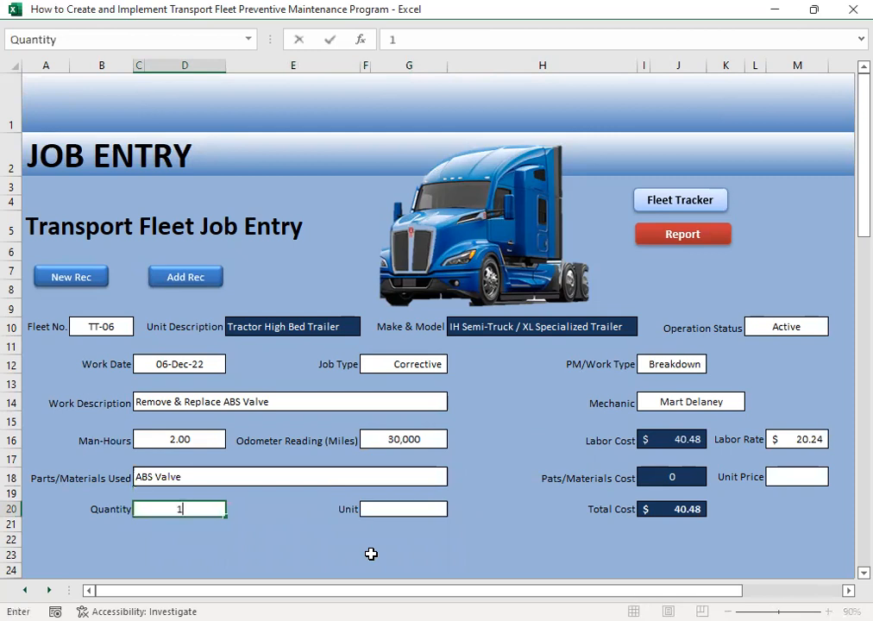
pyautogui.click(301, 526)
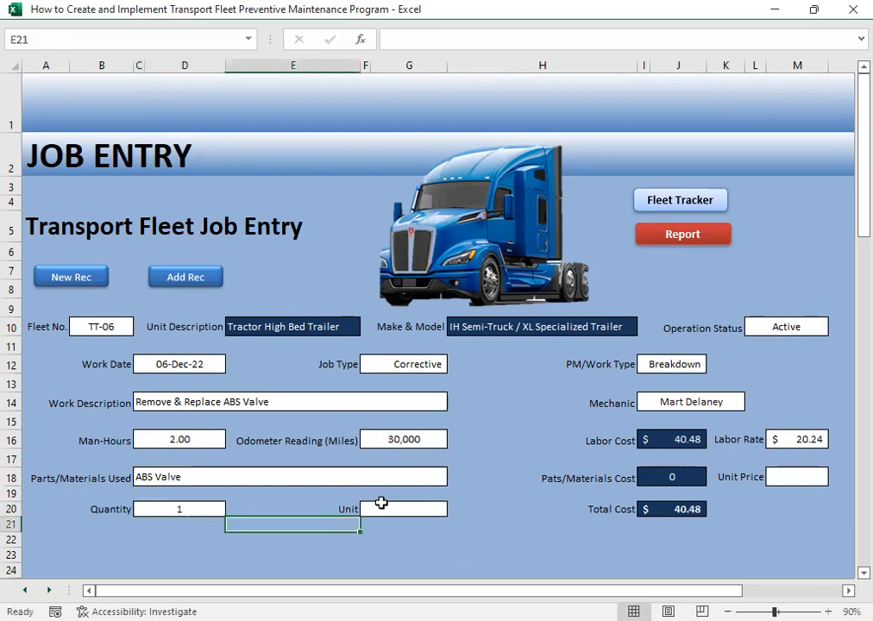
pyautogui.click(425, 504)
pyautogui.click(452, 510)
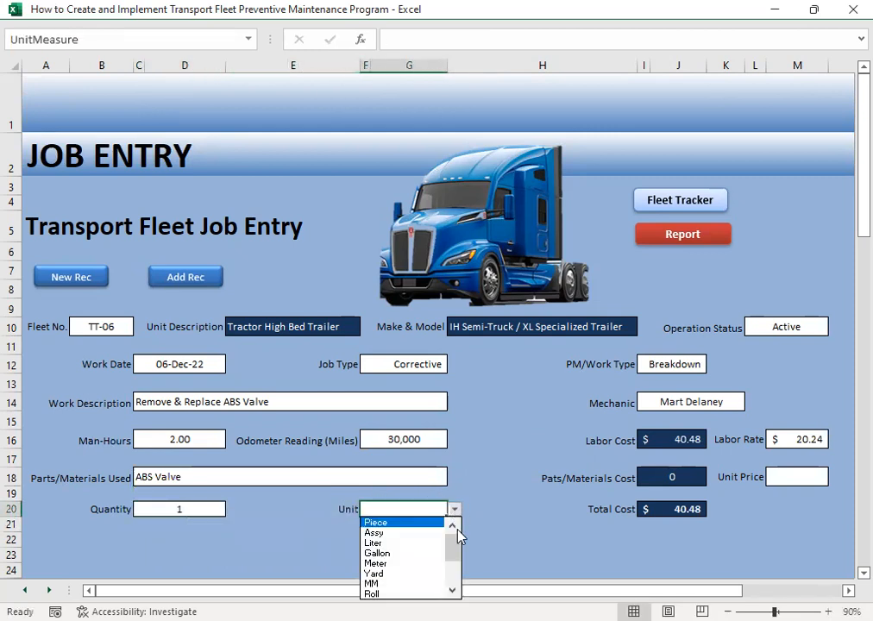
pyautogui.click(408, 534)
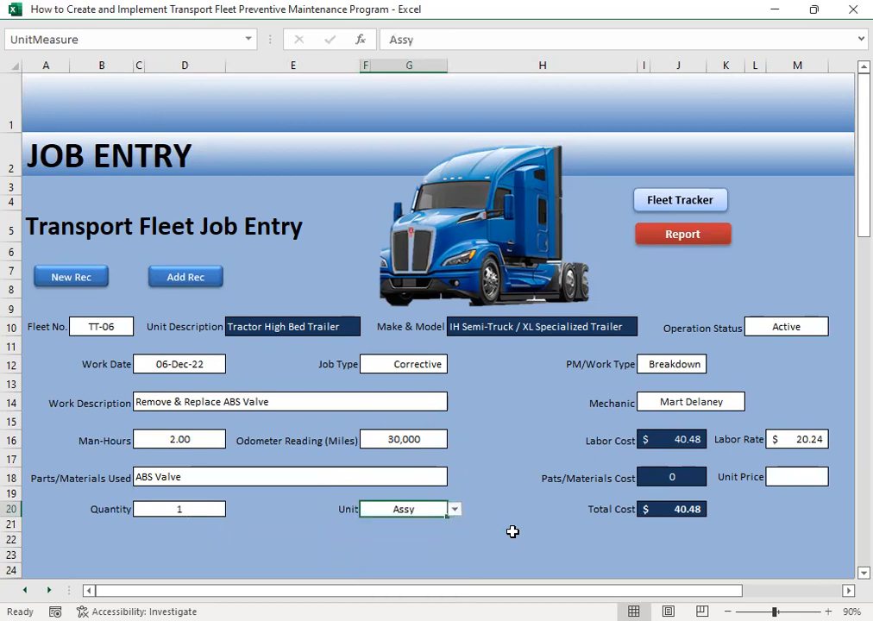
# - Set the unit price of the ABS valve to 335.60
pyautogui.click(806, 476)
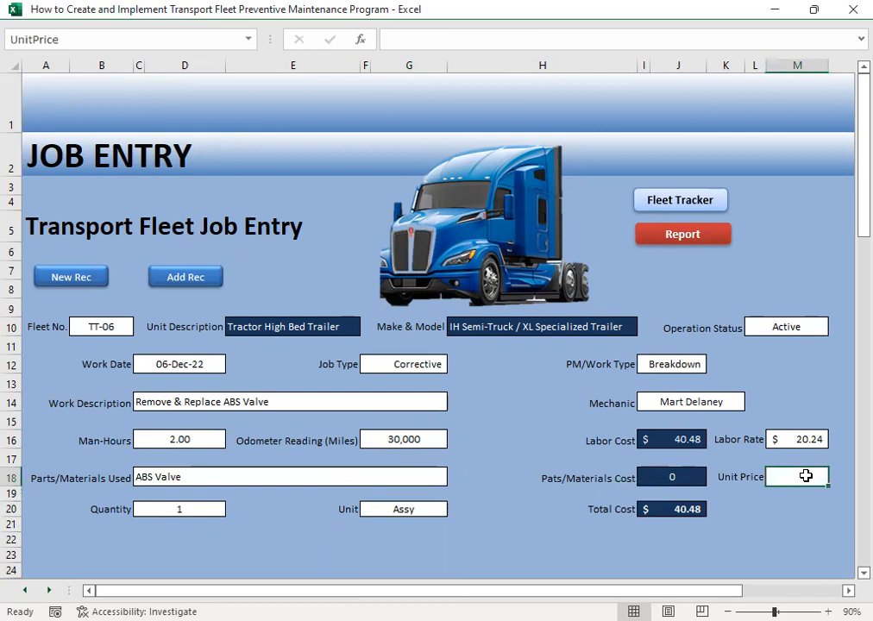
pyautogui.write('33')
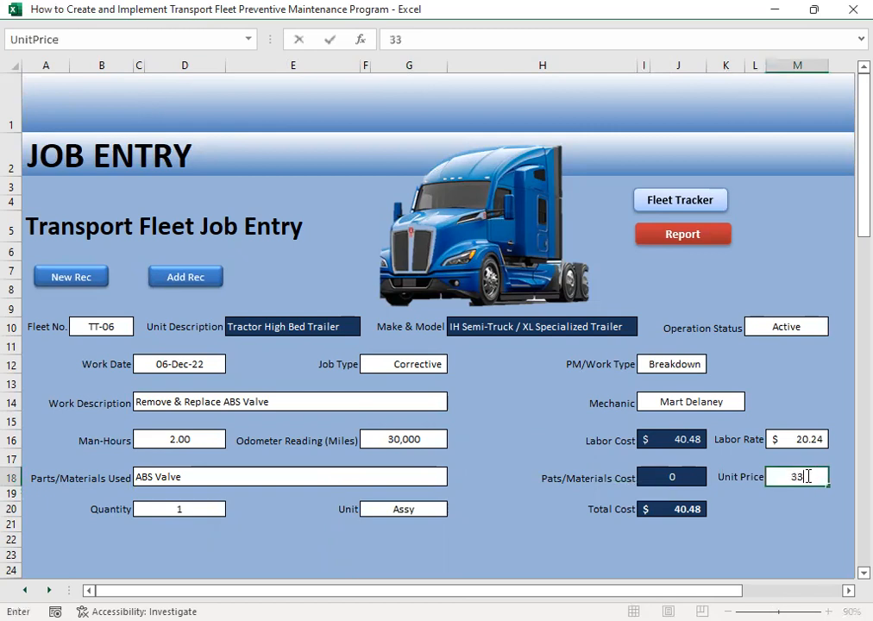
pyautogui.write('5.6')
pyautogui.press('Return')
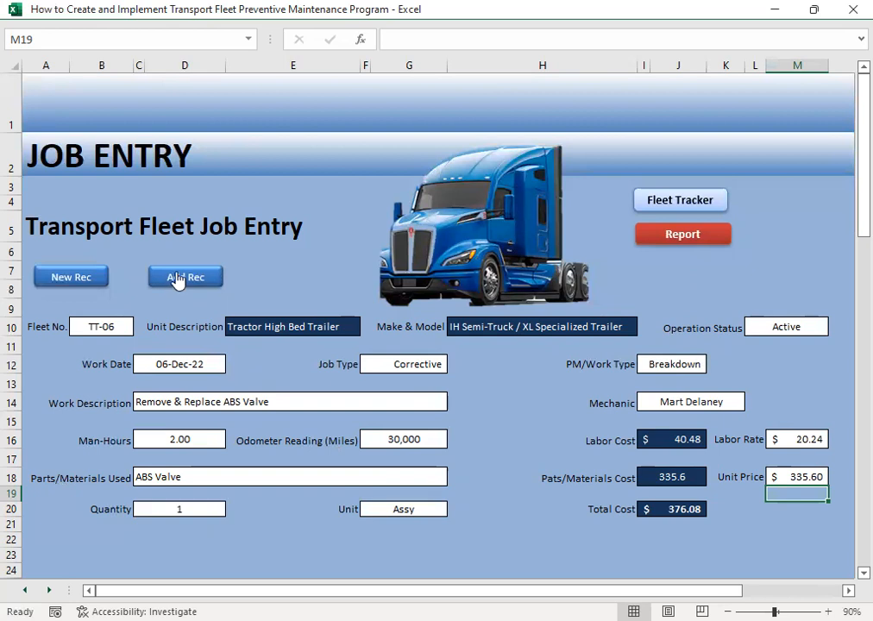
# - Start a new job record for fleet number TT-07 and set its operation status to Active
pyautogui.click(80, 285)
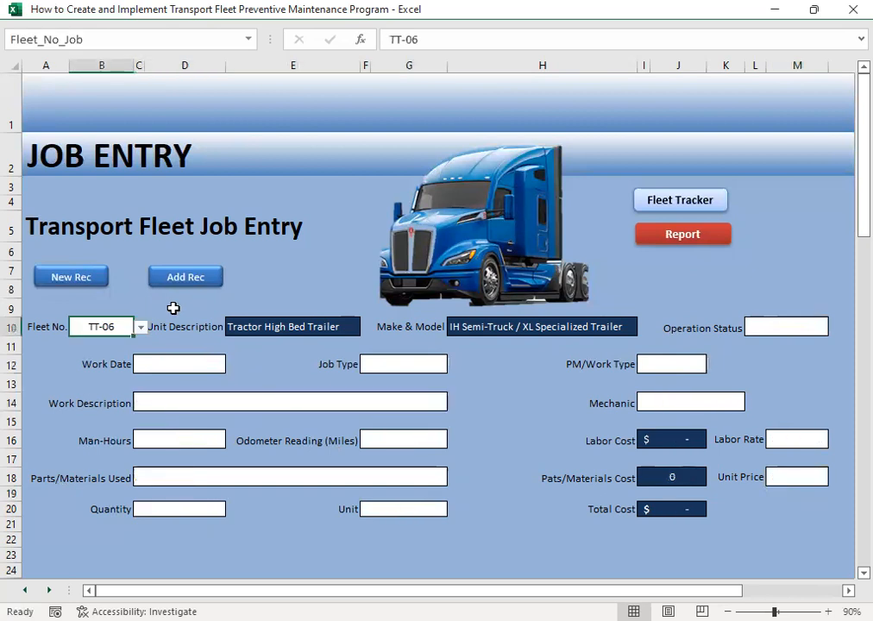
pyautogui.click(141, 327)
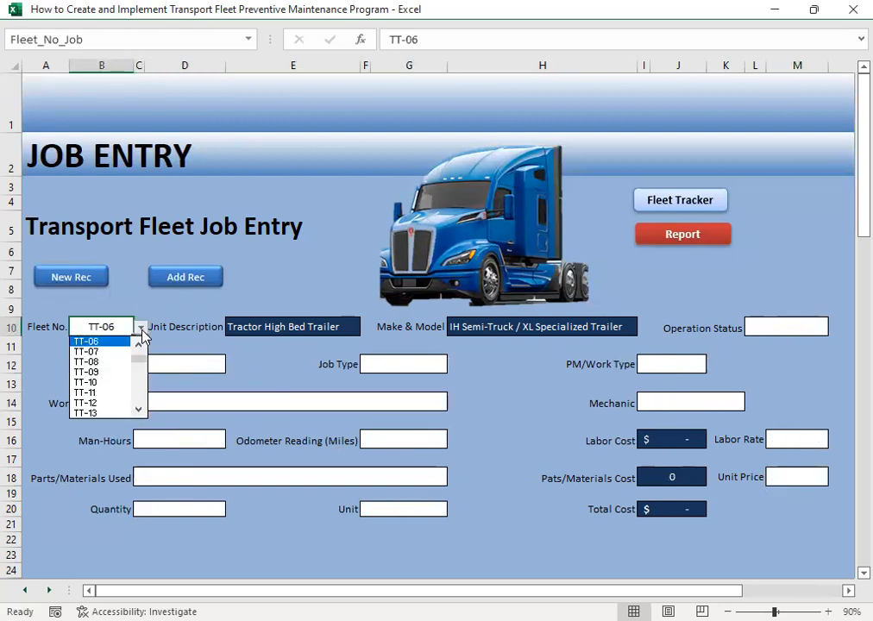
pyautogui.click(95, 353)
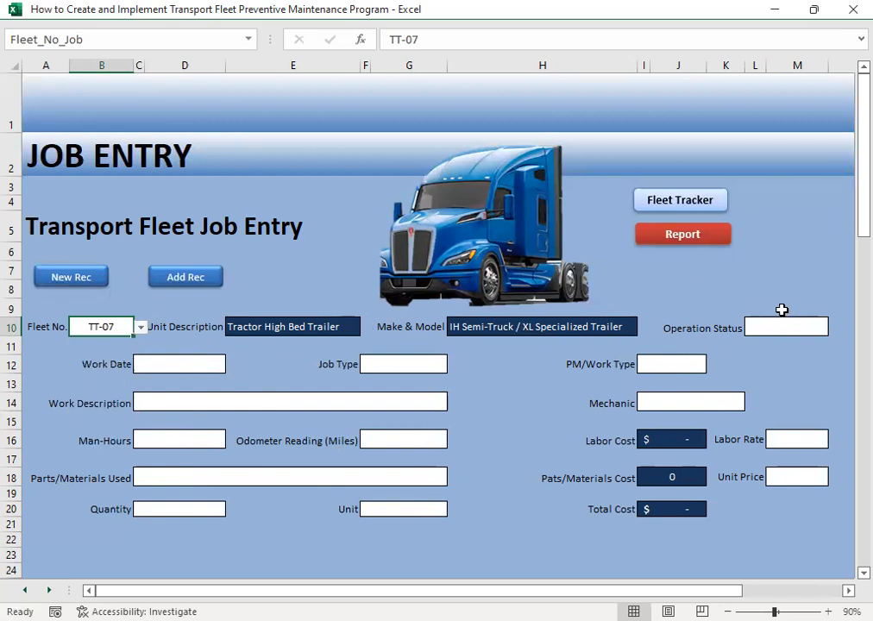
pyautogui.click(761, 329)
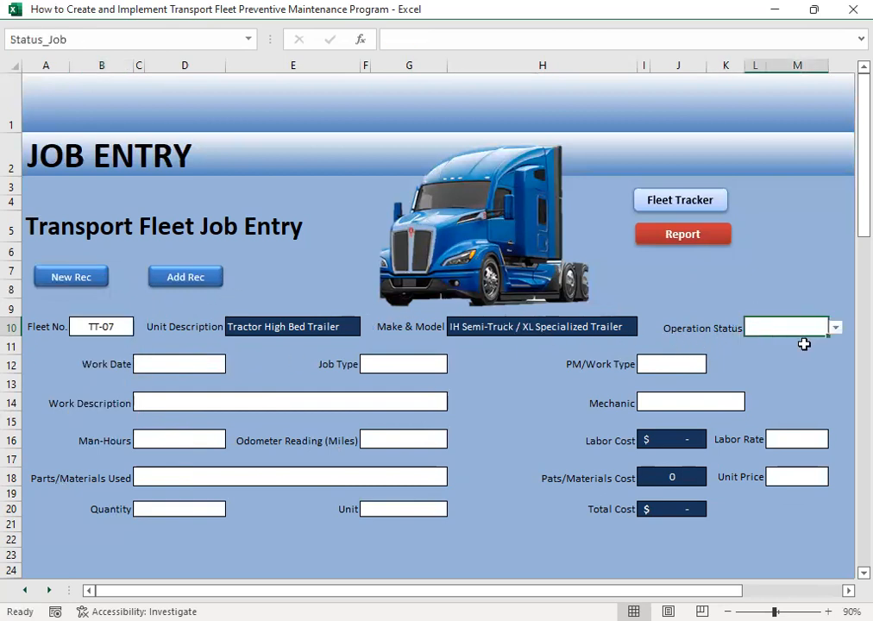
pyautogui.click(837, 335)
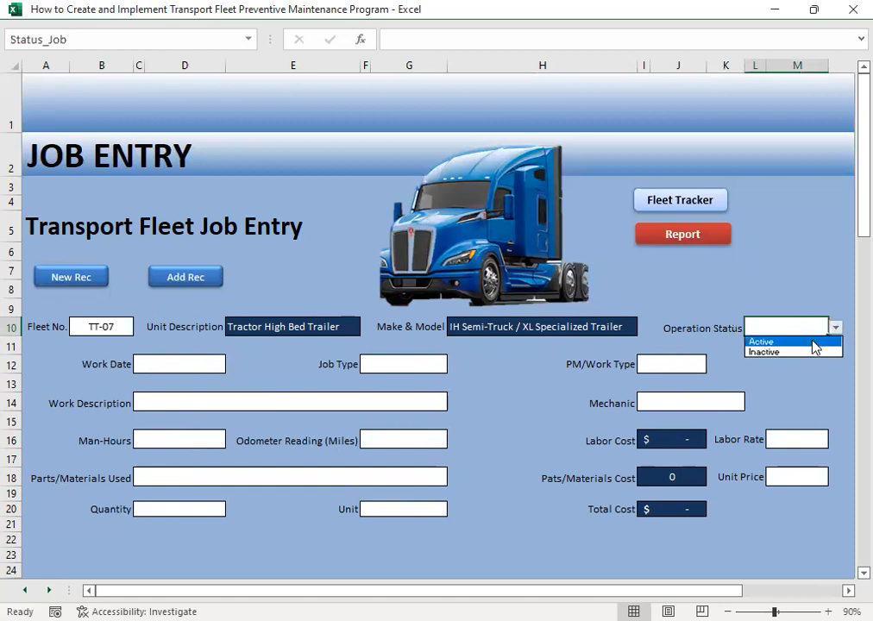
pyautogui.click(818, 342)
# - Set the work date of the TT-07 job to 07-Dec-22
pyautogui.click(201, 368)
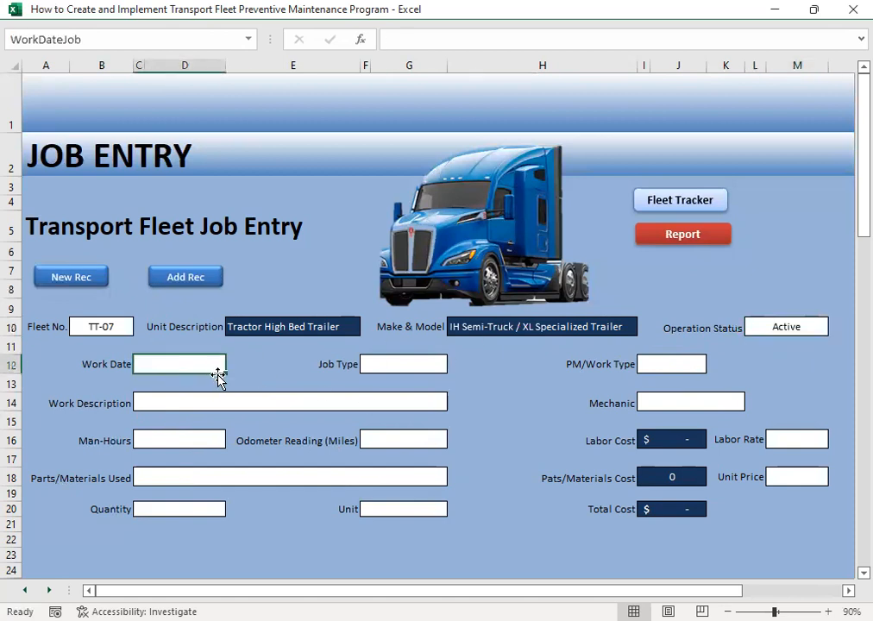
pyautogui.write('12/7')
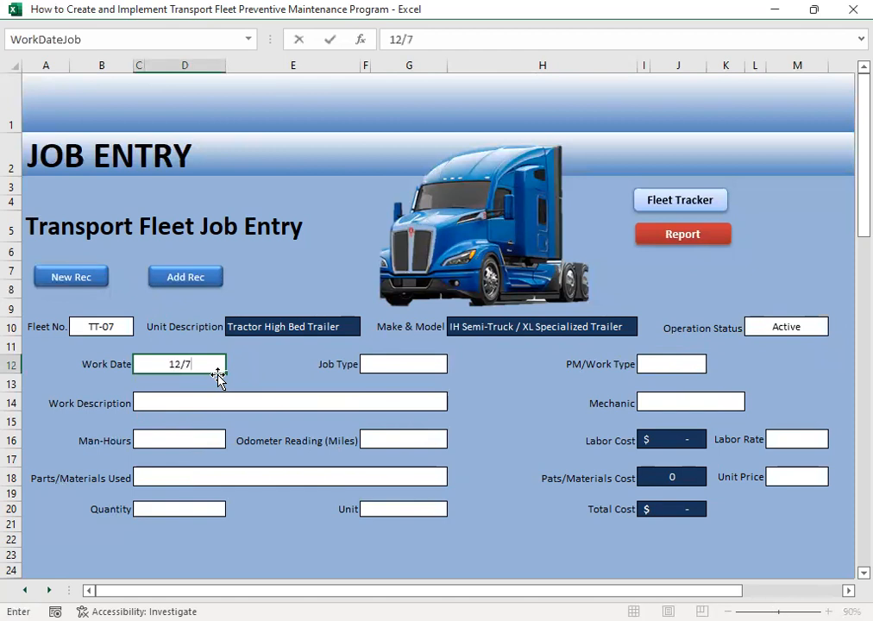
pyautogui.press('Tab')
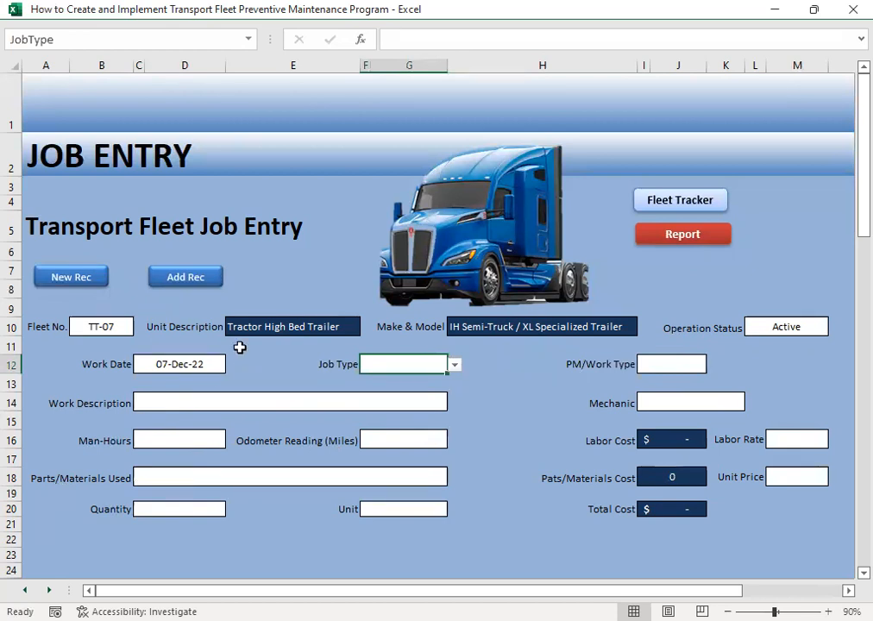
# - Classify the TT-07 job as Corrective with Breakdown as its work type
pyautogui.click(456, 366)
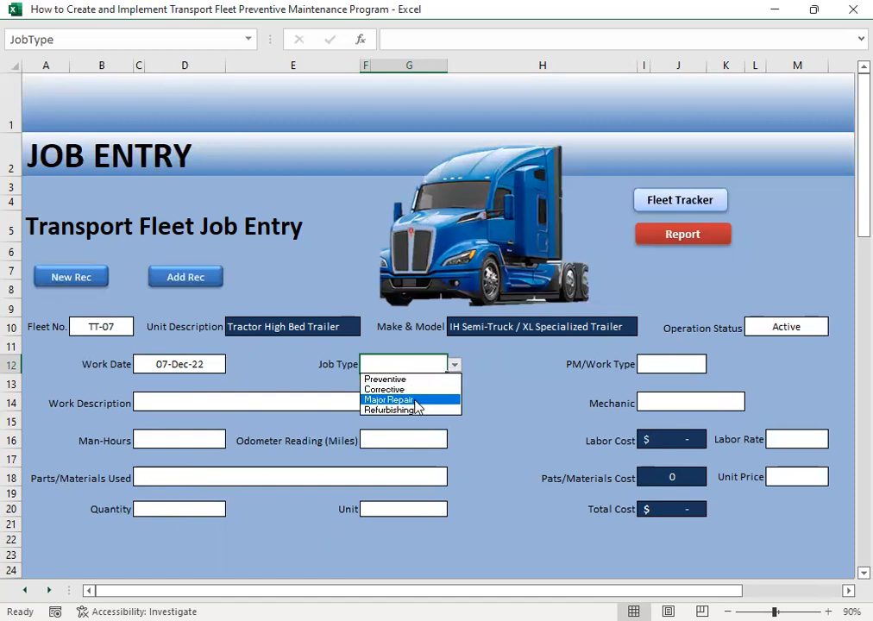
pyautogui.click(408, 389)
pyautogui.click(657, 373)
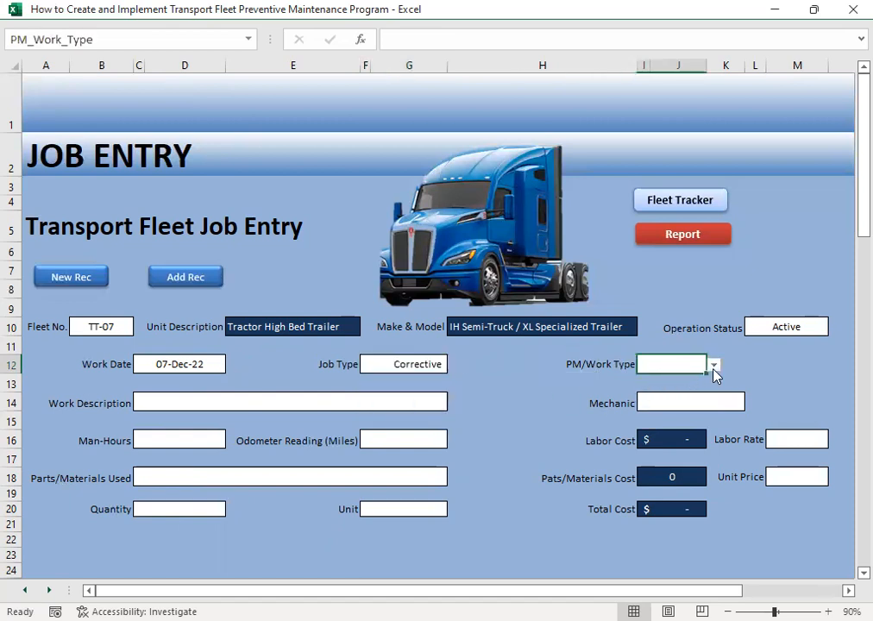
pyautogui.click(713, 366)
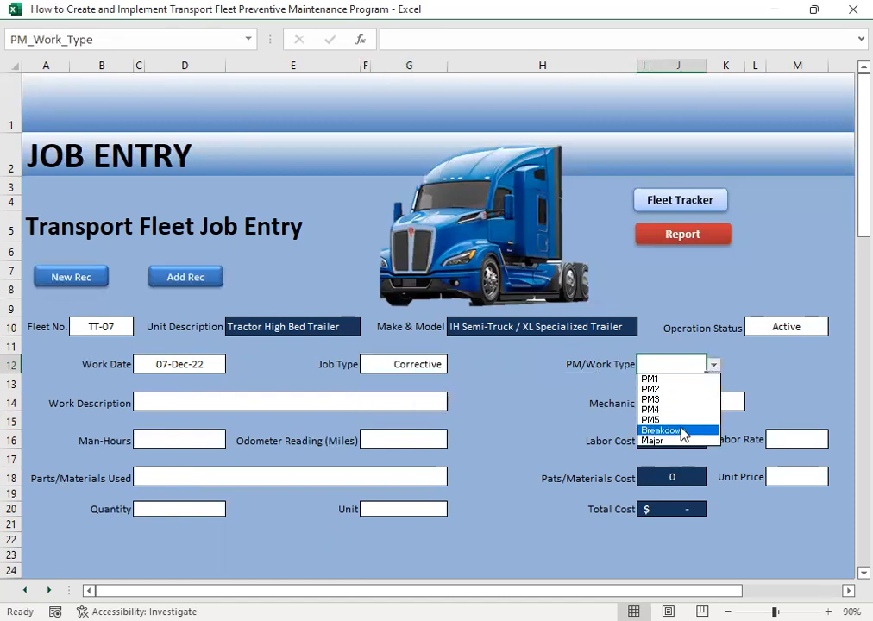
pyautogui.click(684, 431)
# - Choose Remove & Replace Torque Rod as the work description
pyautogui.click(366, 409)
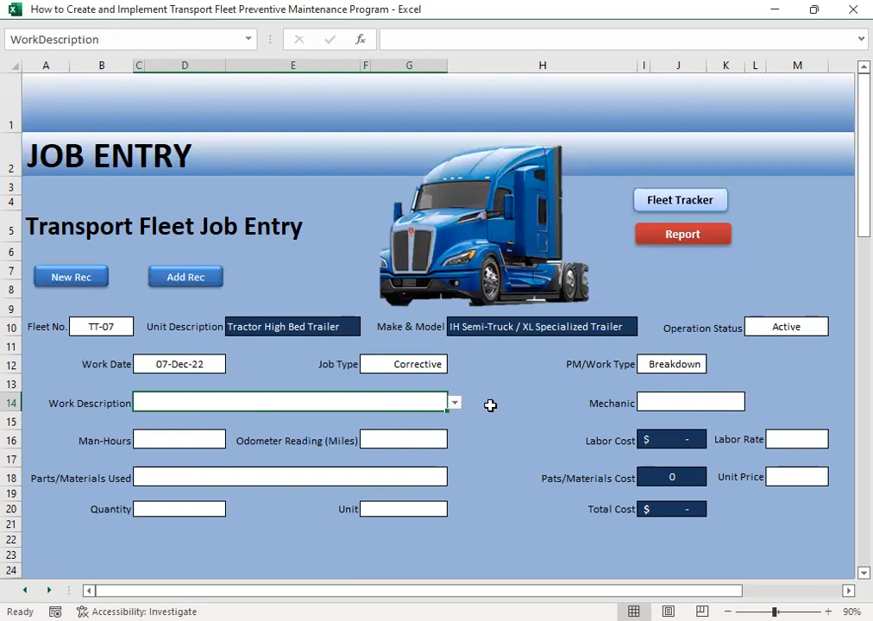
pyautogui.click(454, 403)
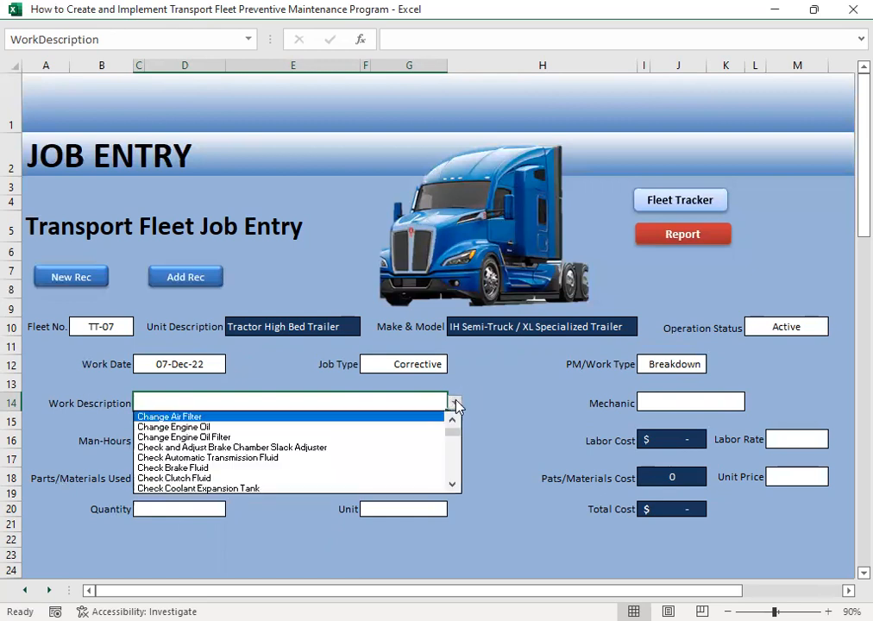
pyautogui.moveTo(459, 434); pyautogui.dragTo(458, 473)
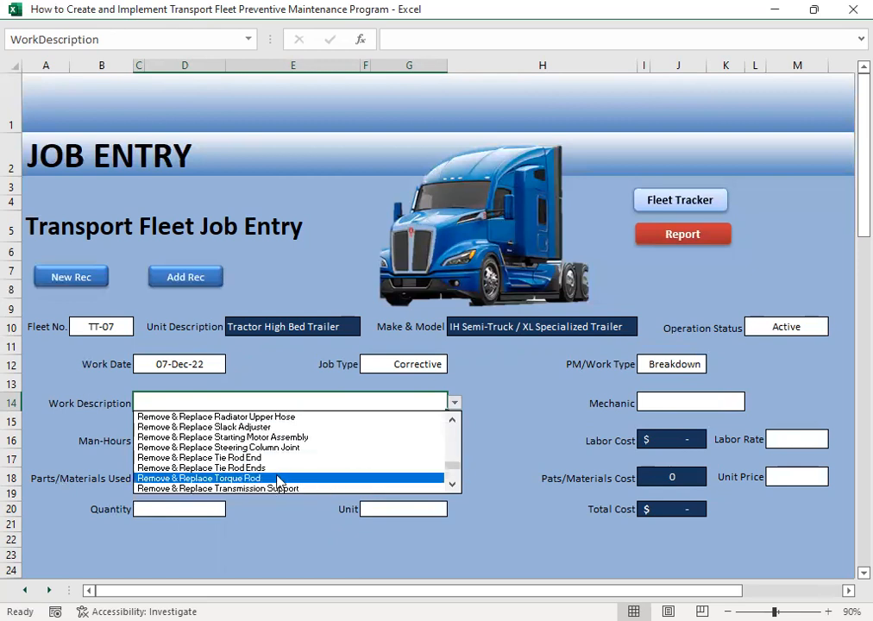
pyautogui.click(345, 479)
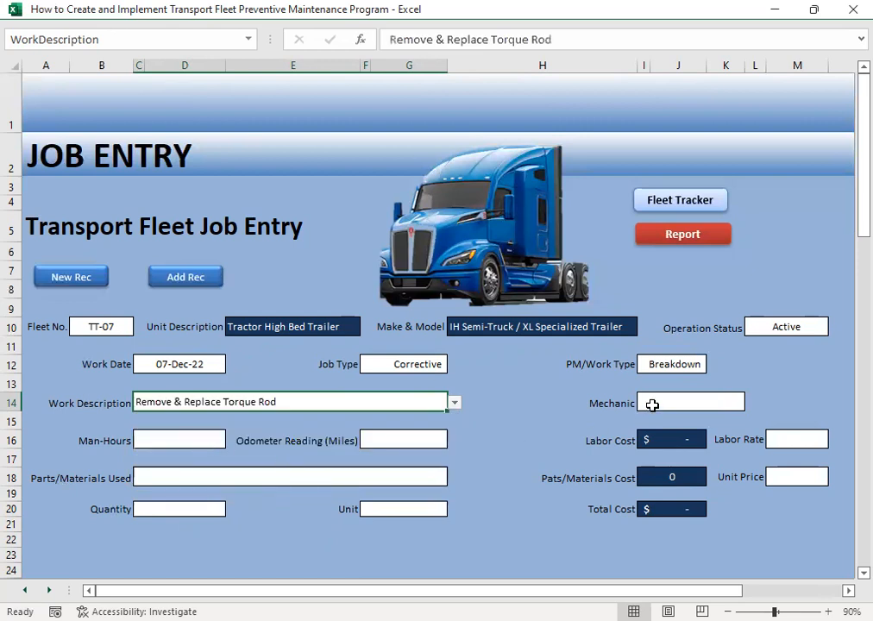
# - Assign the seventh mechanic on the list to the torque rod job
pyautogui.click(661, 405)
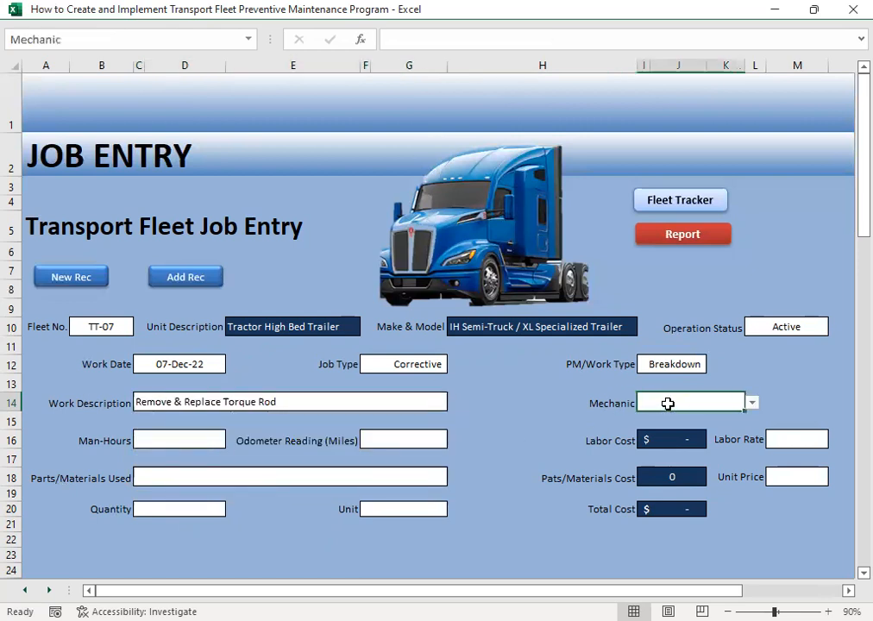
pyautogui.click(752, 403)
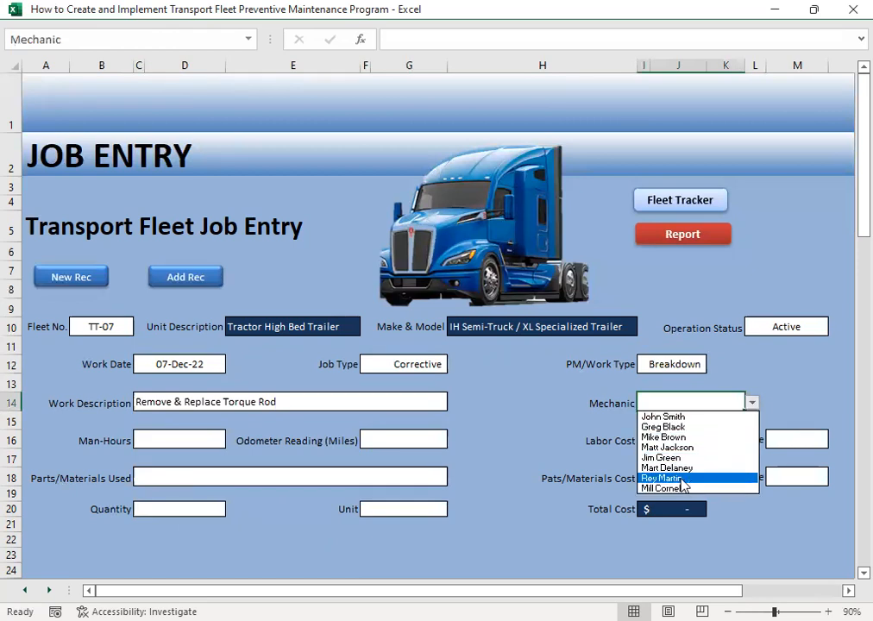
pyautogui.click(663, 478)
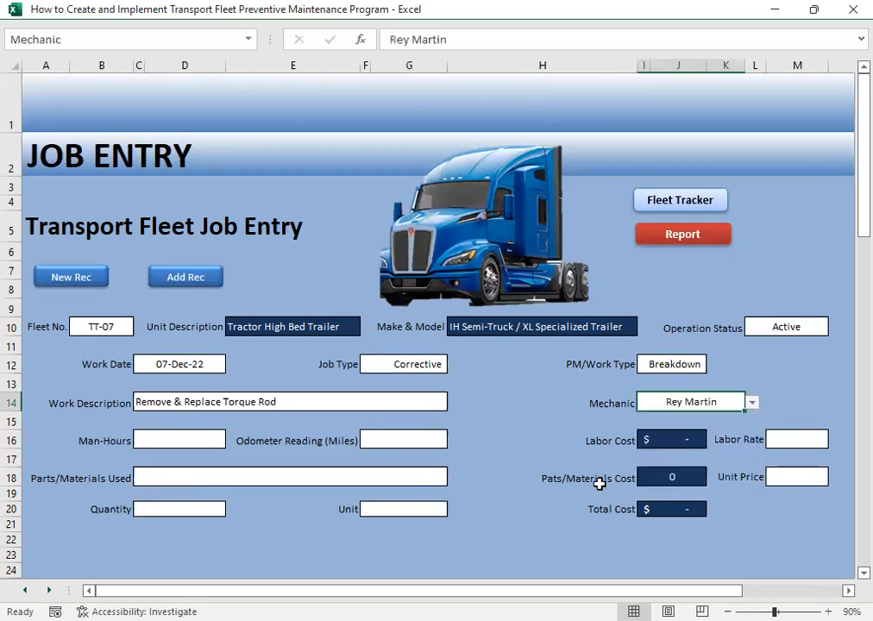
# - Enter 2 man-hours and an odometer reading of 31000 miles for the torque rod job
pyautogui.click(160, 423)
pyautogui.click(189, 444)
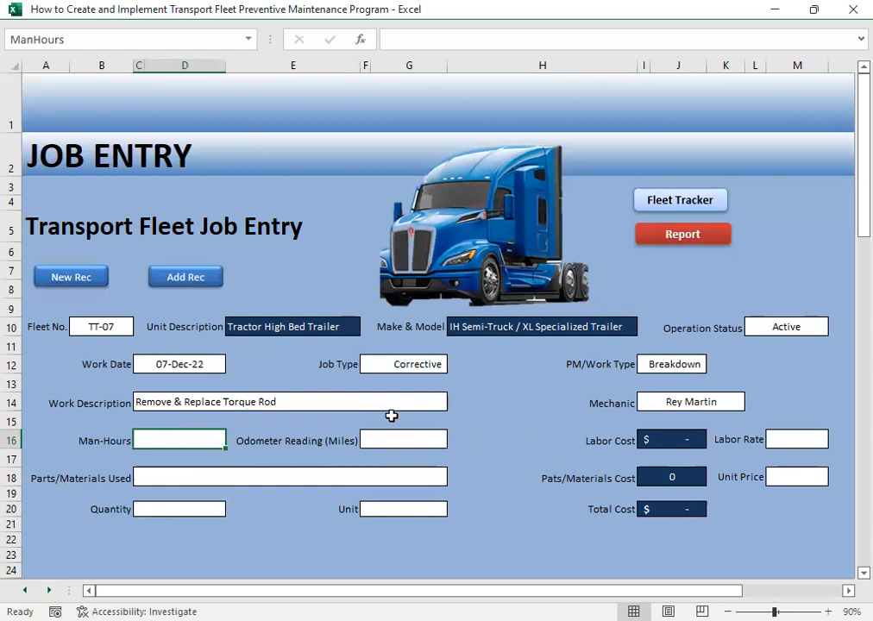
pyautogui.write('2')
pyautogui.press('Tab')
pyautogui.press('Tab')
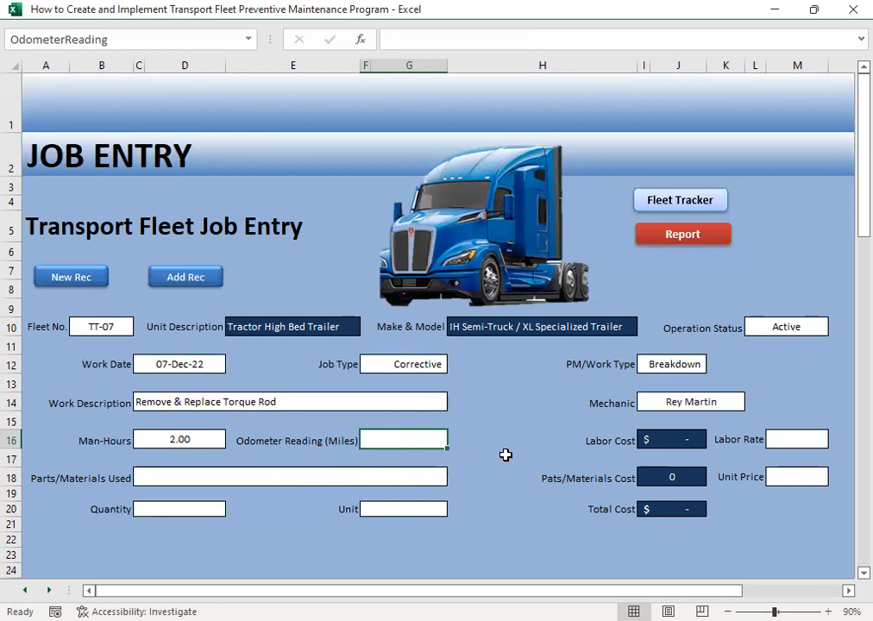
pyautogui.write('31000')
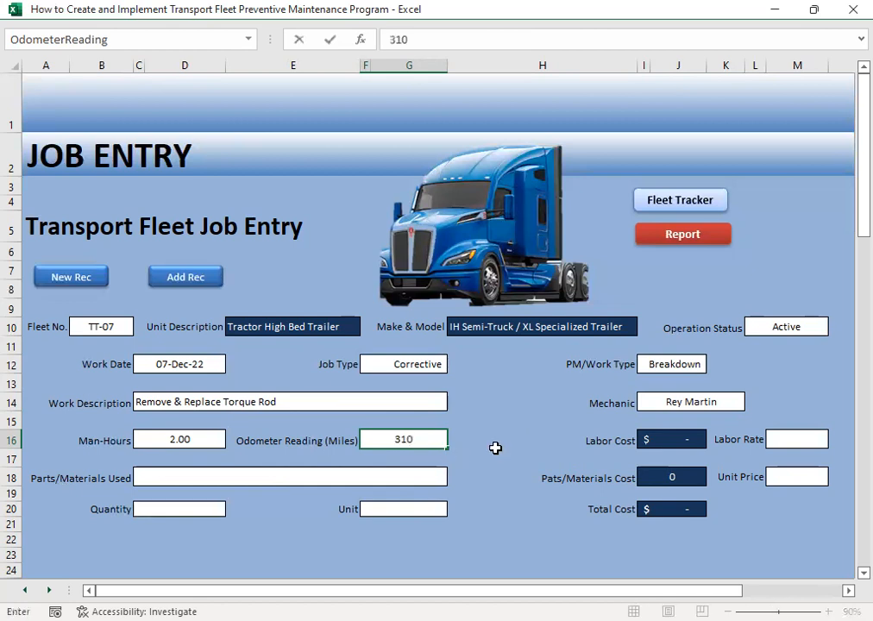
pyautogui.press('Tab')
pyautogui.press('Tab')
pyautogui.press('Tab')
pyautogui.press('Tab')
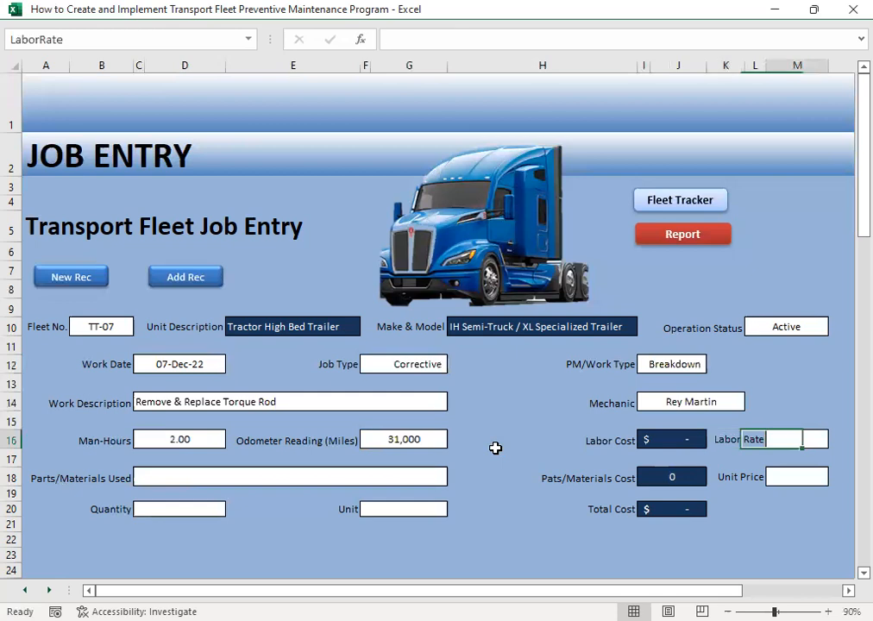
# - Set the labor rate of the torque rod job to 20.24
pyautogui.write('20.24')
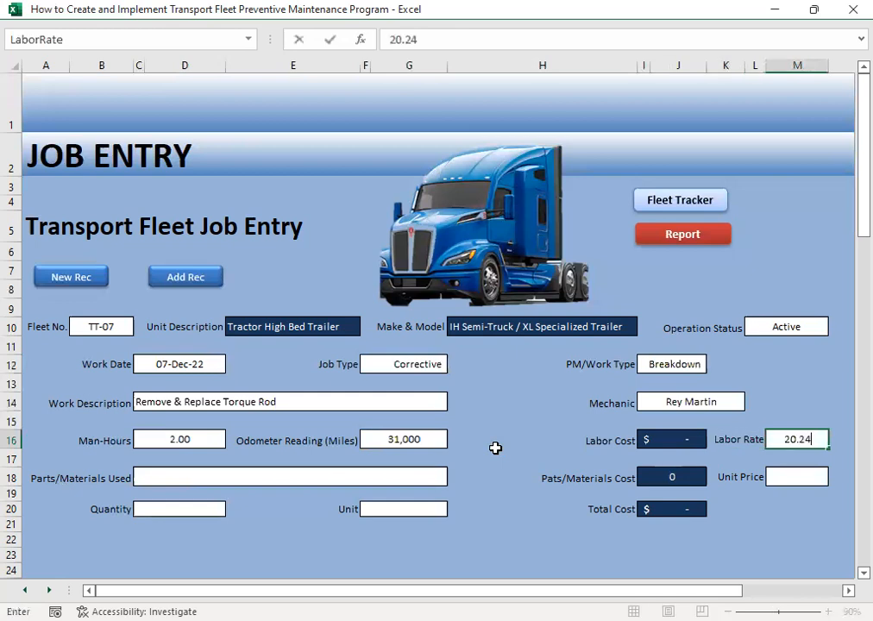
pyautogui.press('Return')
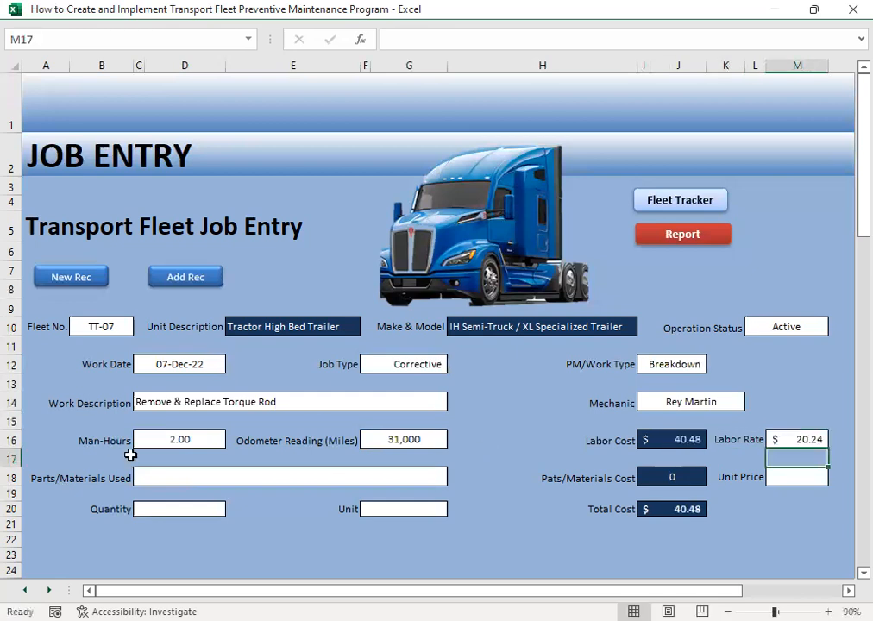
# - Choose Torque Rod as the part used for the job
pyautogui.click(212, 481)
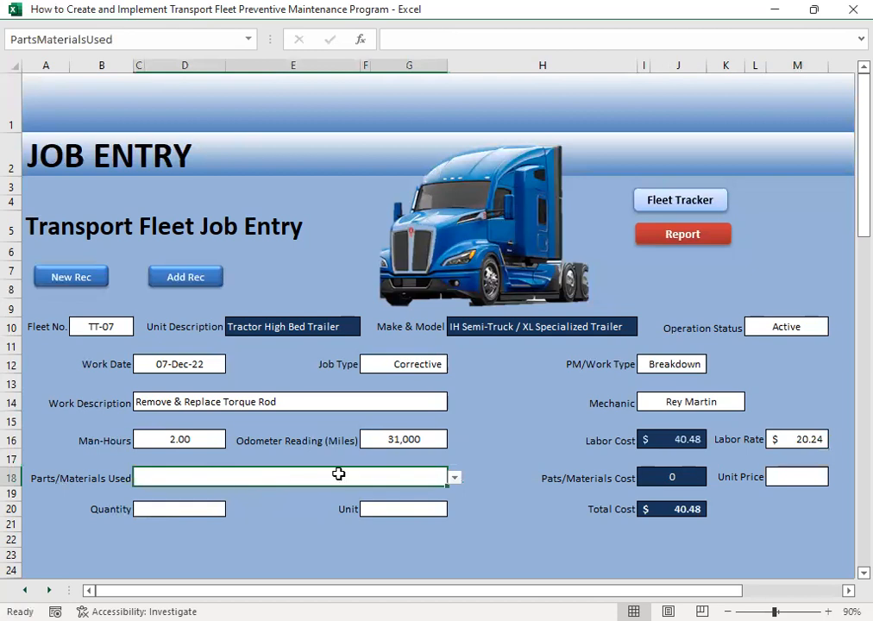
pyautogui.click(454, 476)
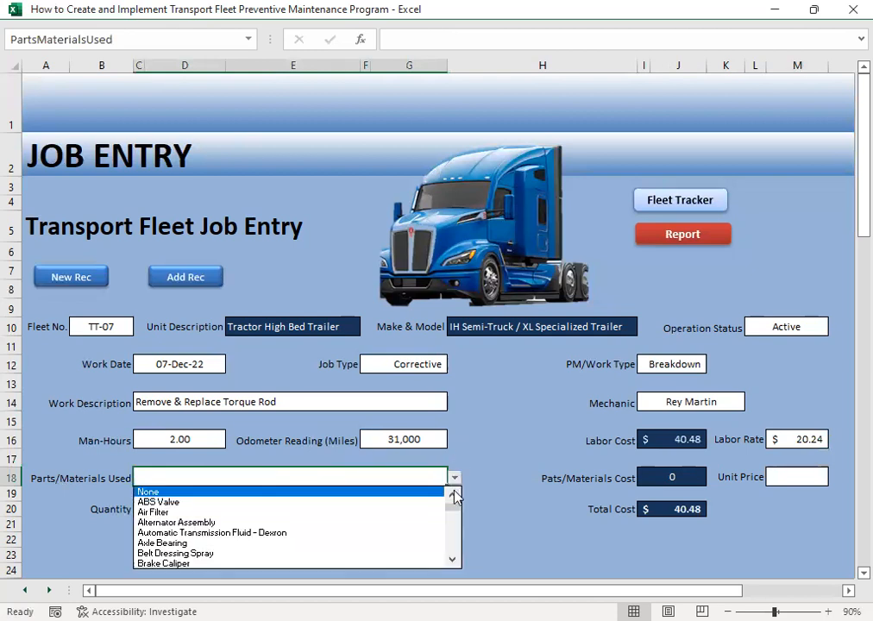
pyautogui.moveTo(455, 511); pyautogui.dragTo(453, 547)
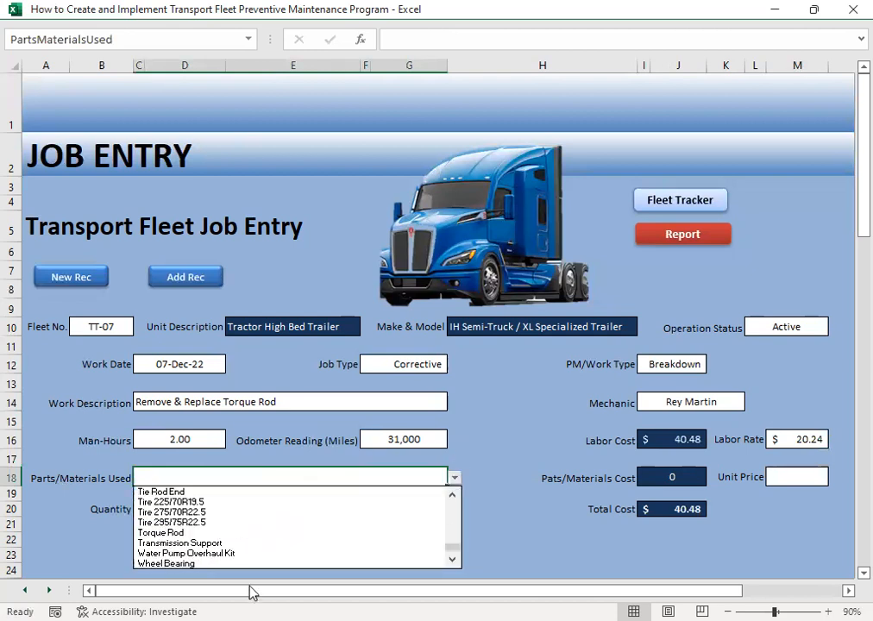
pyautogui.click(173, 532)
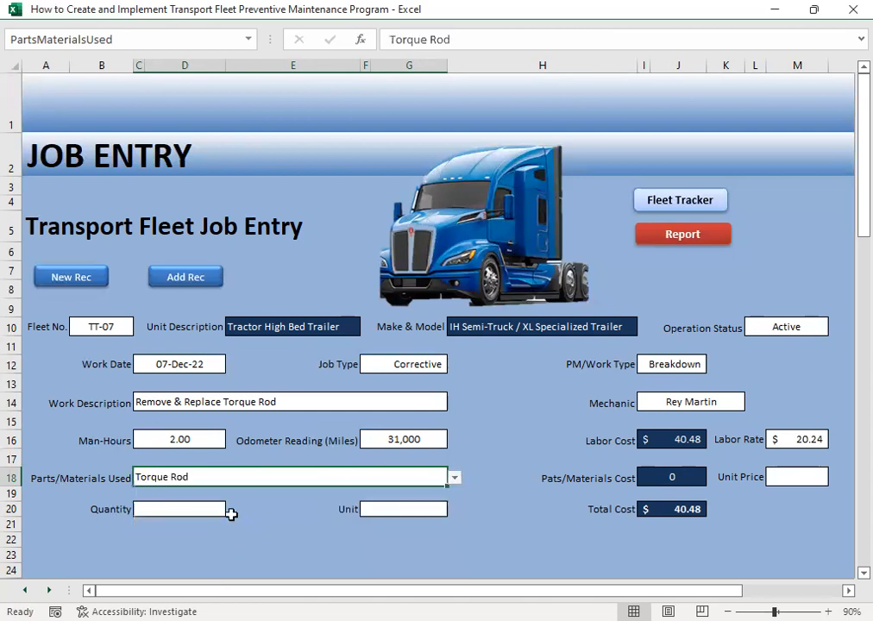
# - Enter a quantity of 2 torque rods and choose Set as the unit of measure
pyautogui.click(178, 510)
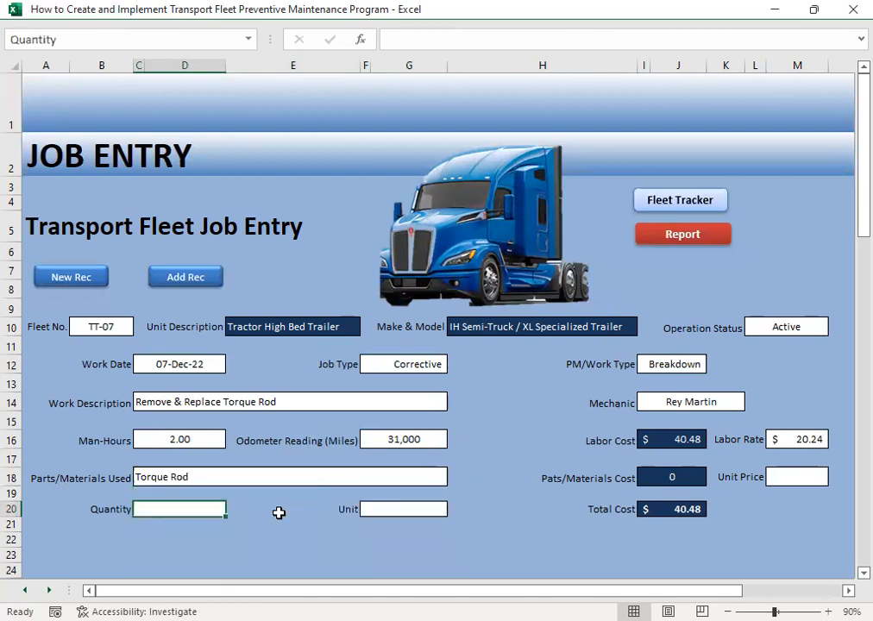
pyautogui.write('2')
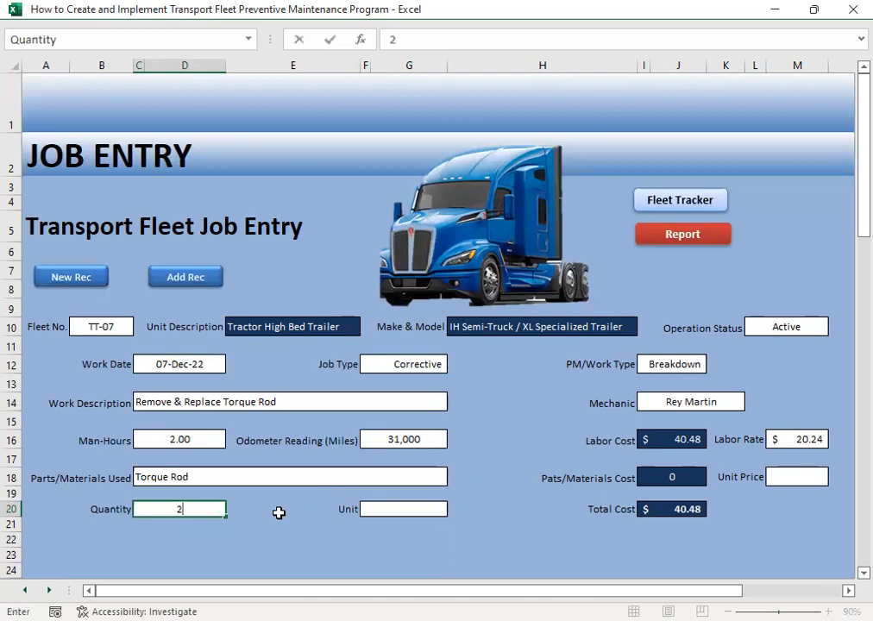
pyautogui.press('Tab')
pyautogui.press('Tab')
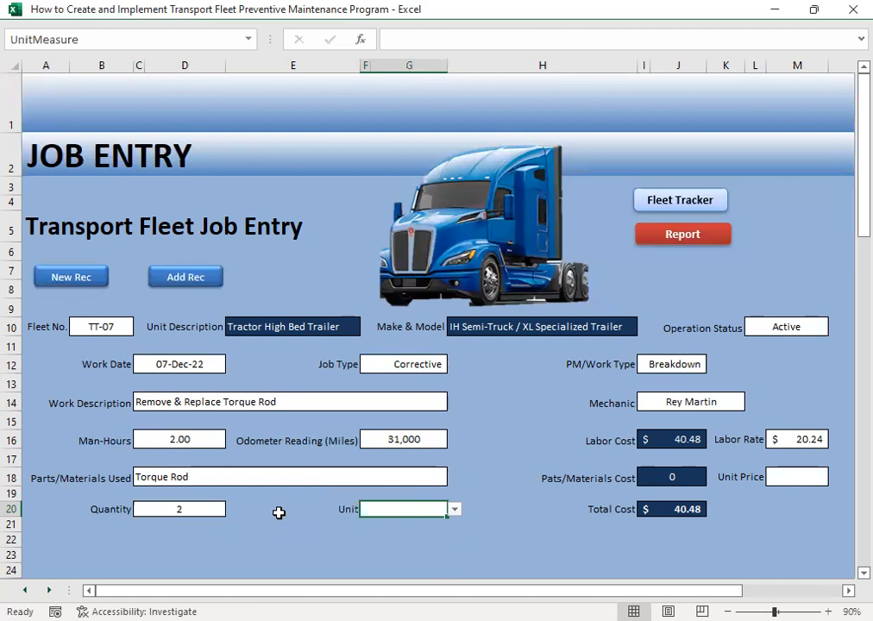
pyautogui.click(455, 511)
pyautogui.scroll(-2, 431, 570)
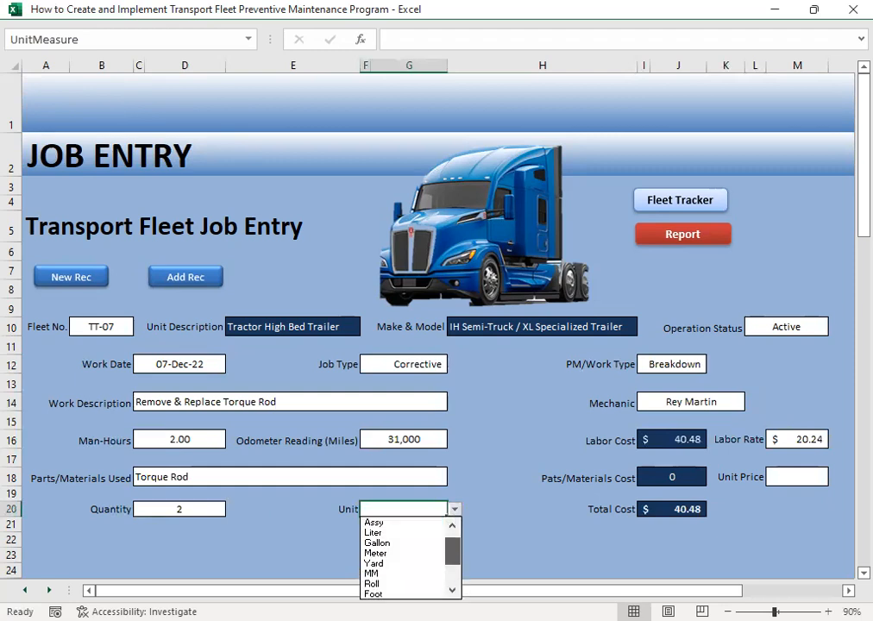
pyautogui.click(398, 575)
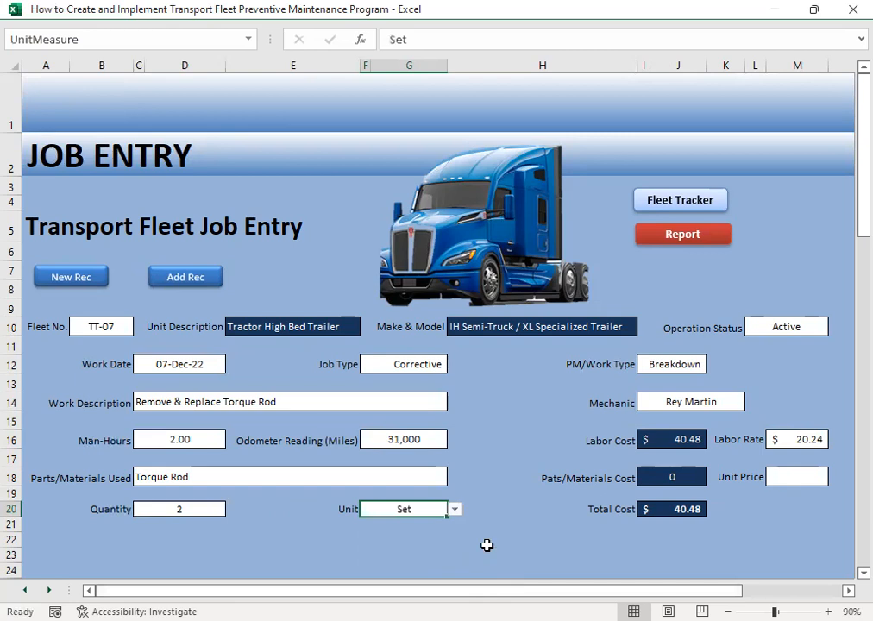
# - Set the torque rod's unit price to 119.32 and add the finished job to the maintenance records
pyautogui.click(810, 484)
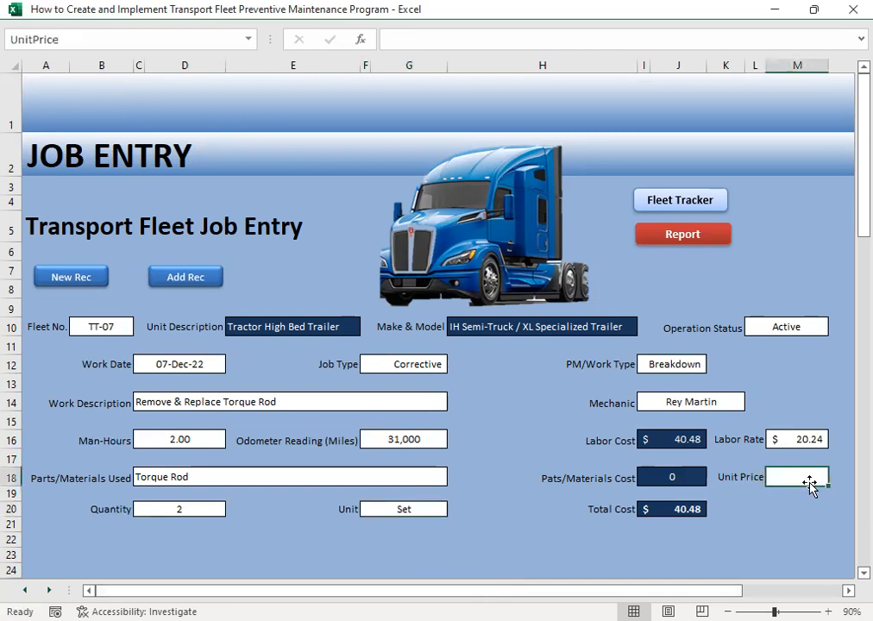
pyautogui.write('11')
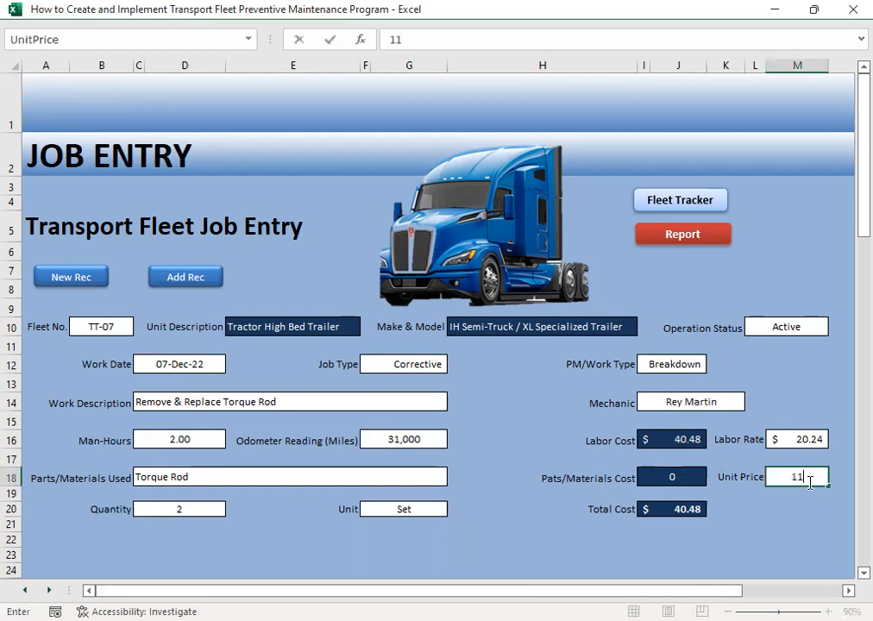
pyautogui.write('9.32')
pyautogui.press('Return')
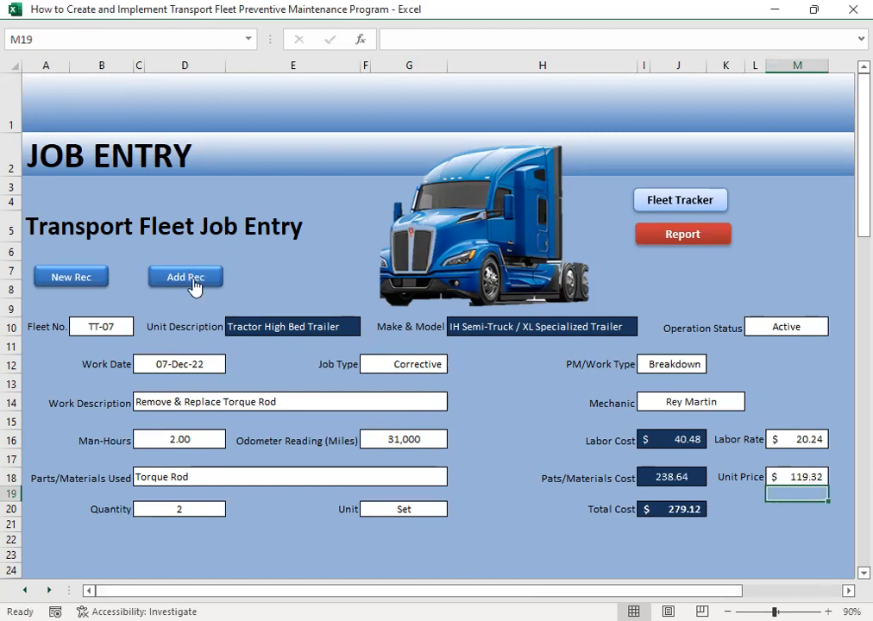
# - Open the repair and maintenance history and check the recorded jobs from TT-01 through TT-07
pyautogui.click(667, 230)
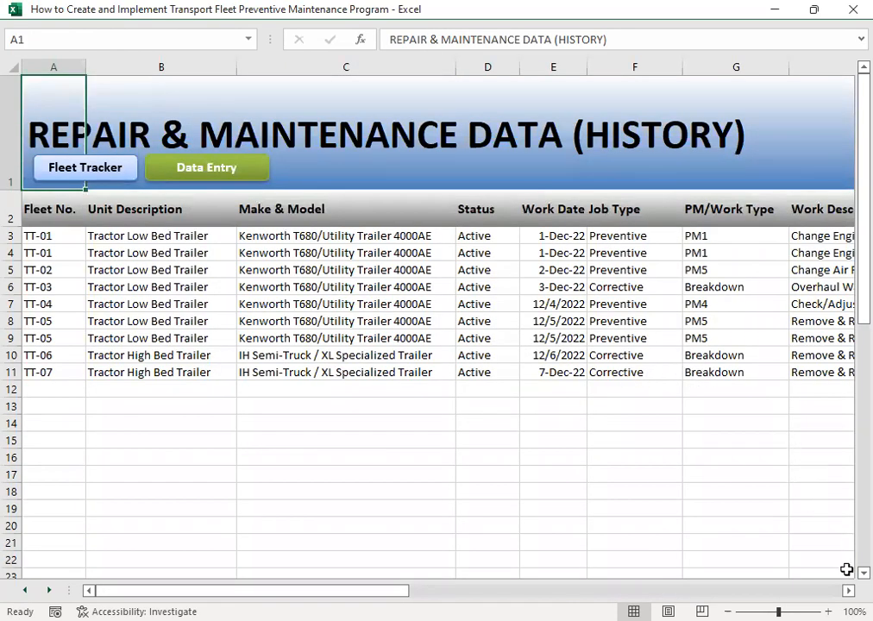
pyautogui.hscroll(2, 670, 466)
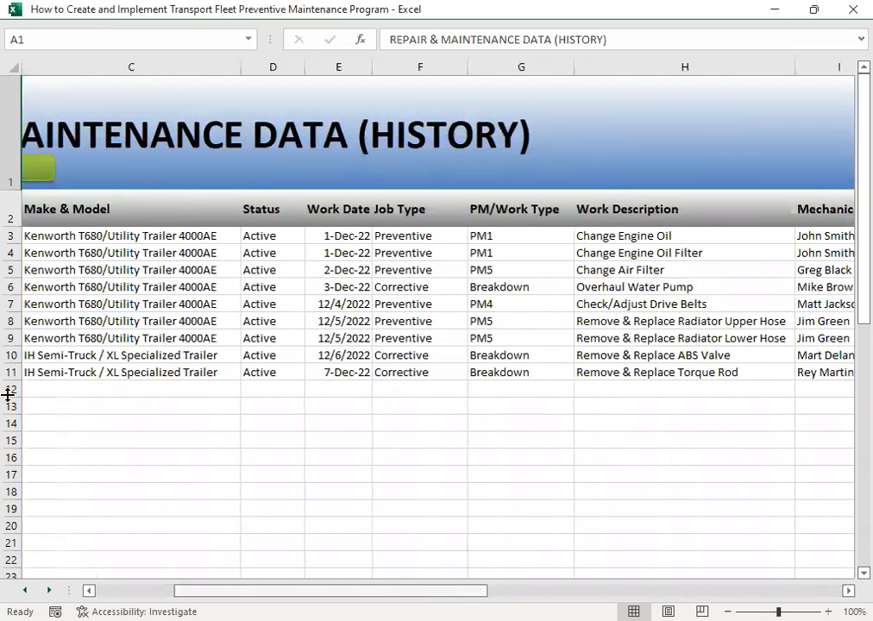
pyautogui.hscroll(-2, 7, 394)
pyautogui.moveTo(41, 240); pyautogui.dragTo(41, 372)
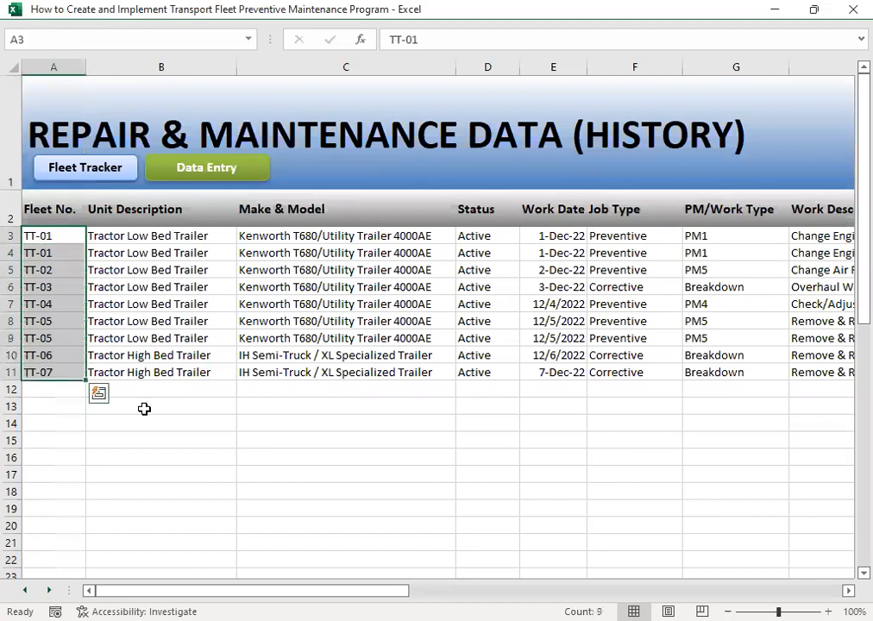
pyautogui.click(56, 393)
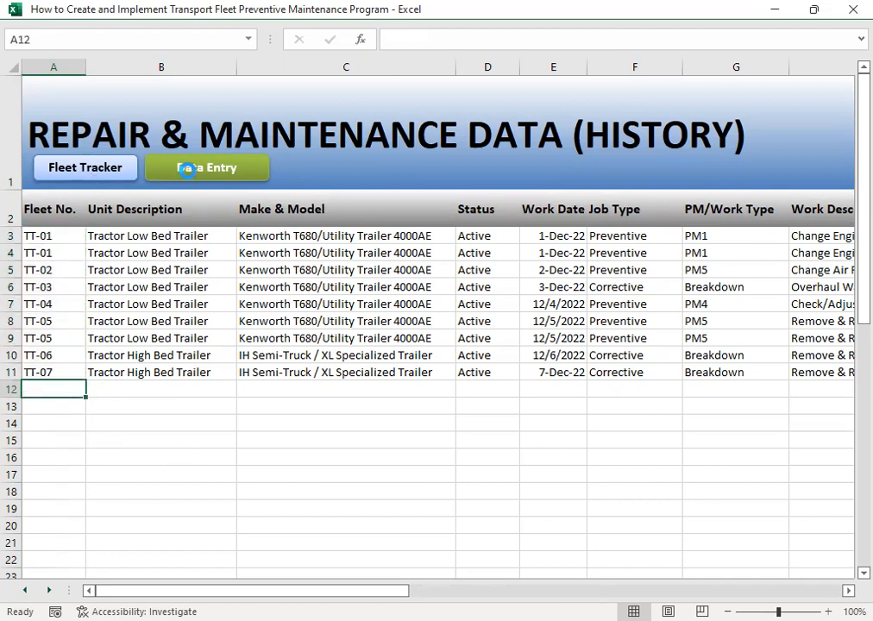
# - Return to the job entry form and start a new record for fleet number TT-08
pyautogui.click(181, 167)
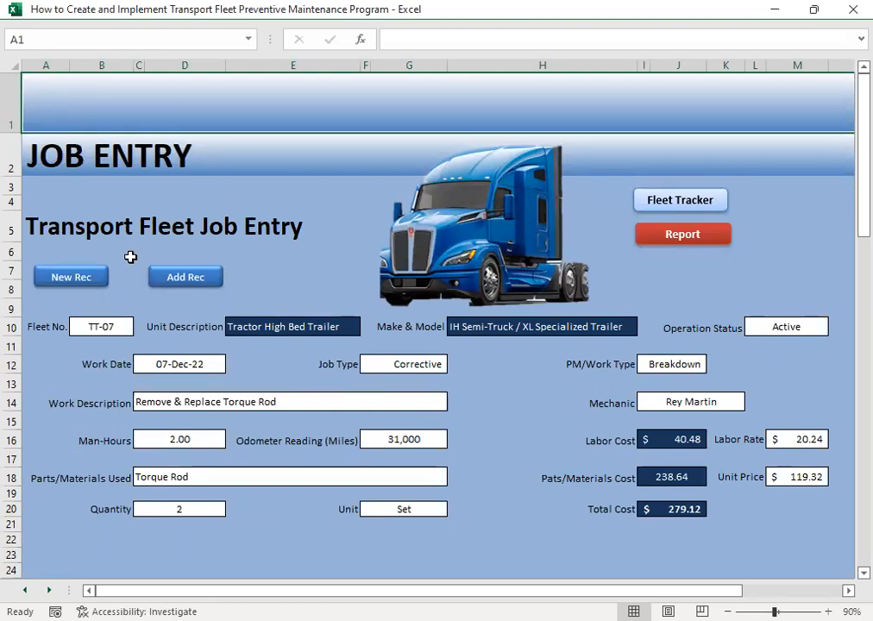
pyautogui.click(86, 278)
pyautogui.click(121, 326)
pyautogui.click(139, 327)
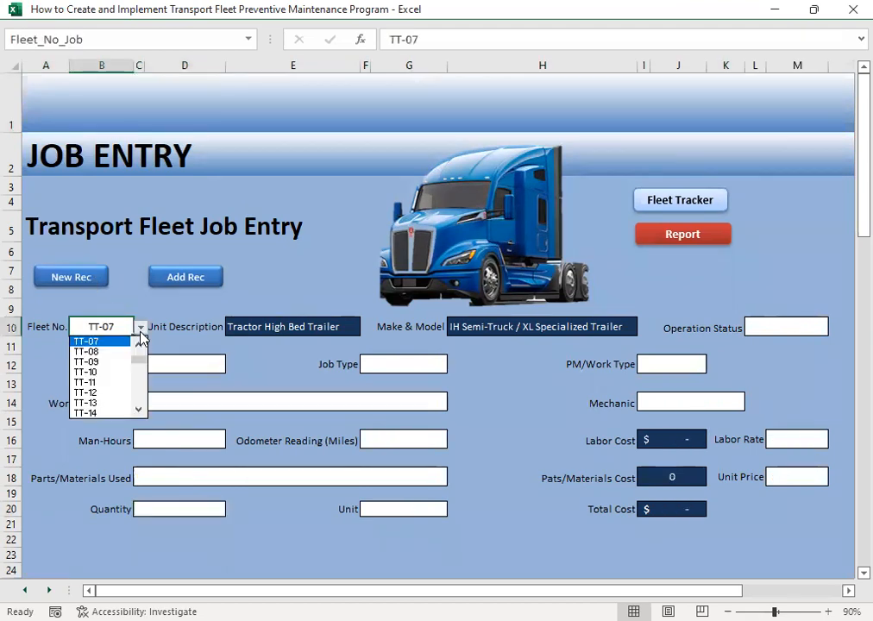
pyautogui.click(107, 352)
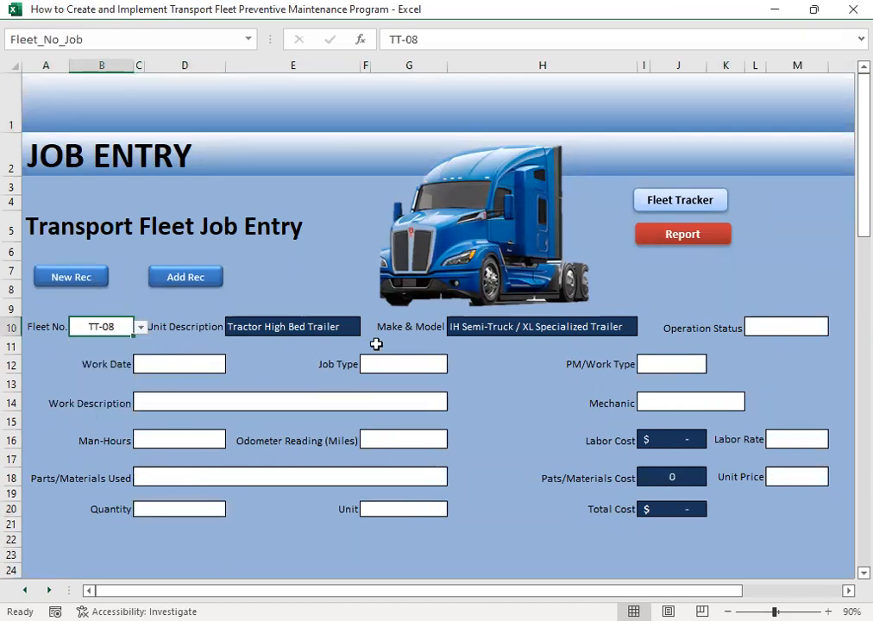
# - Set TT-08's operation status to Active and enter 12/8 as the work date
pyautogui.click(779, 321)
pyautogui.click(836, 327)
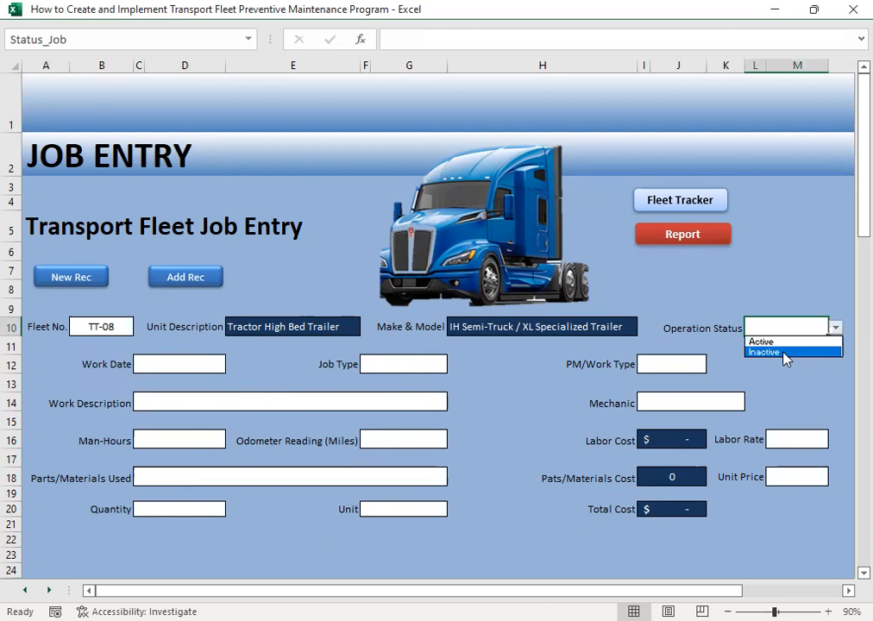
pyautogui.click(772, 340)
pyautogui.click(158, 367)
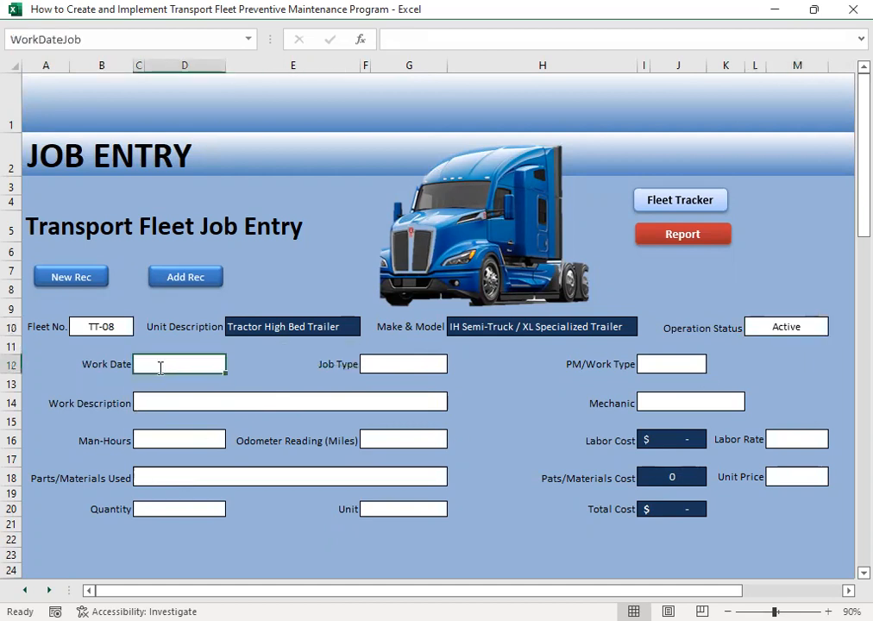
pyautogui.write('12/8')
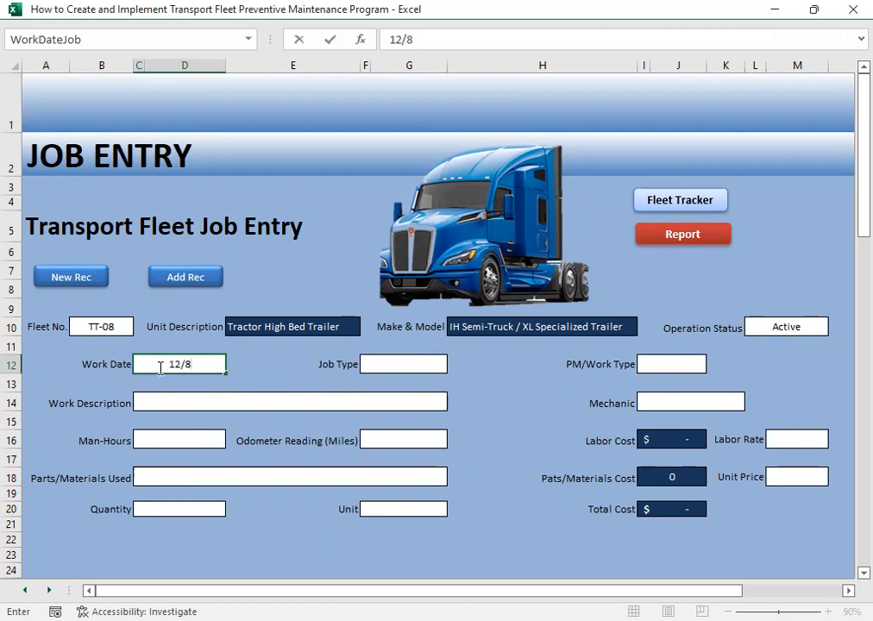
pyautogui.press('Tab')
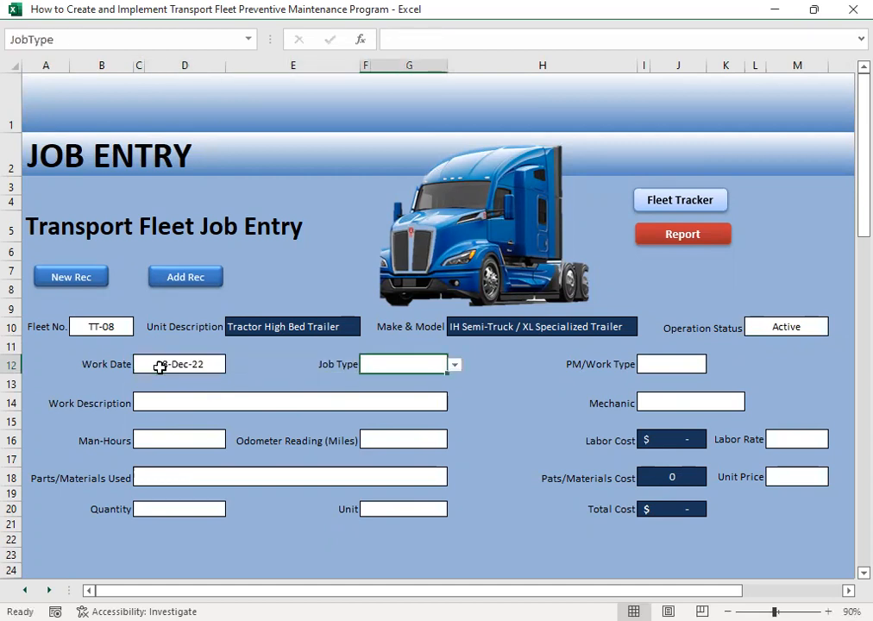
# - Classify the TT-08 job as Corrective with the work type Breakdown
pyautogui.click(456, 368)
pyautogui.click(407, 390)
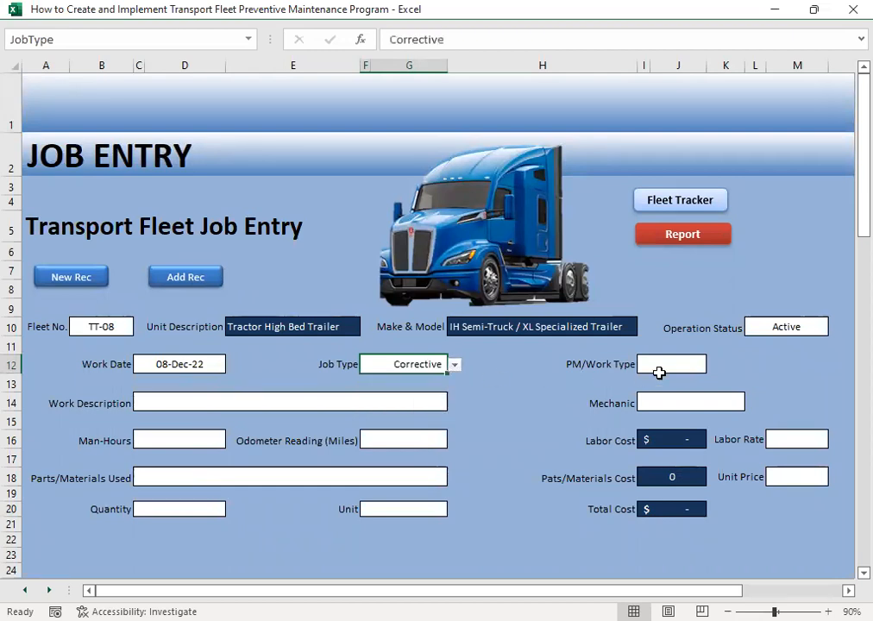
pyautogui.click(658, 364)
pyautogui.click(714, 366)
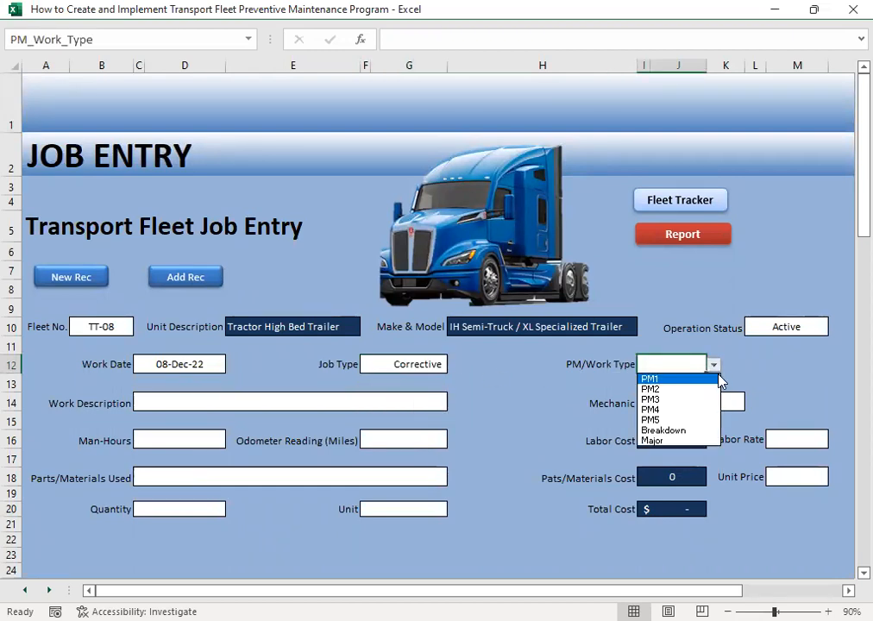
pyautogui.click(681, 430)
# - Choose Remove & Replace Brake Disc Rotor as the work description for the TT-08 job
pyautogui.click(267, 405)
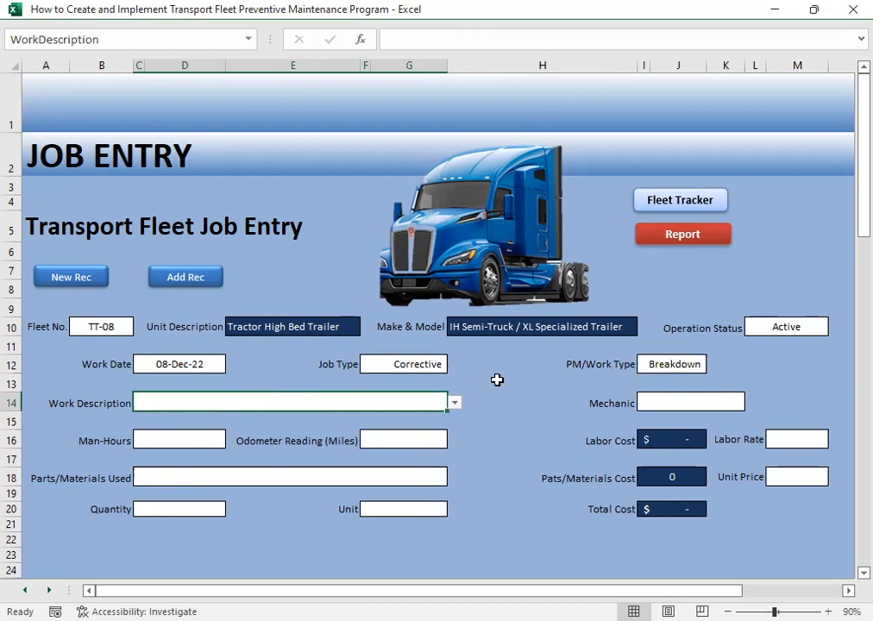
pyautogui.click(454, 403)
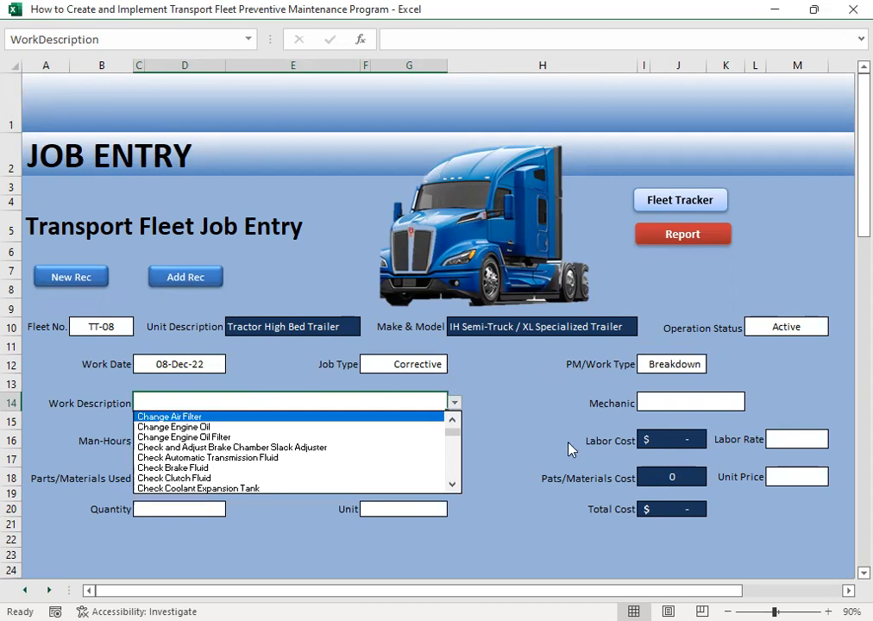
pyautogui.moveTo(457, 484); pyautogui.dragTo(456, 484)
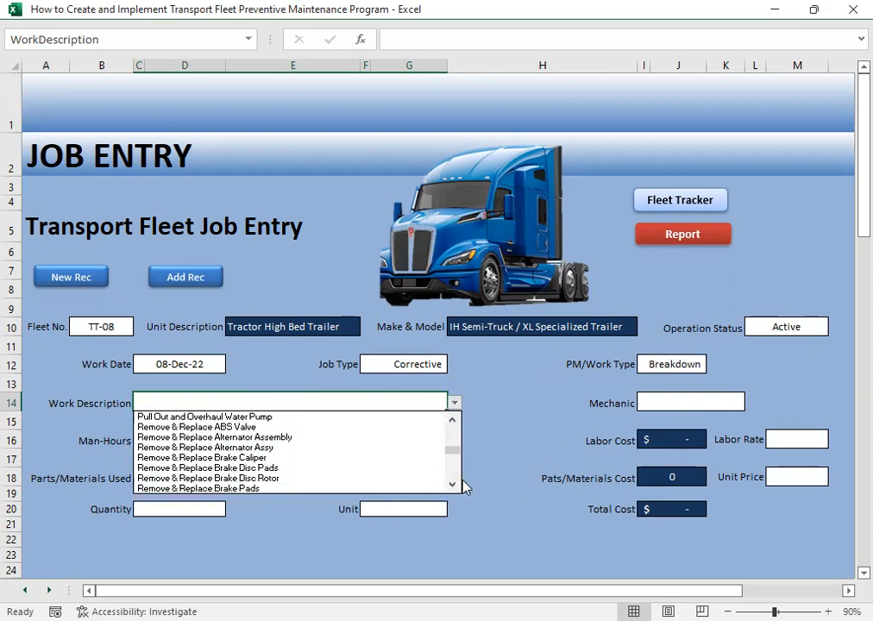
pyautogui.click(264, 478)
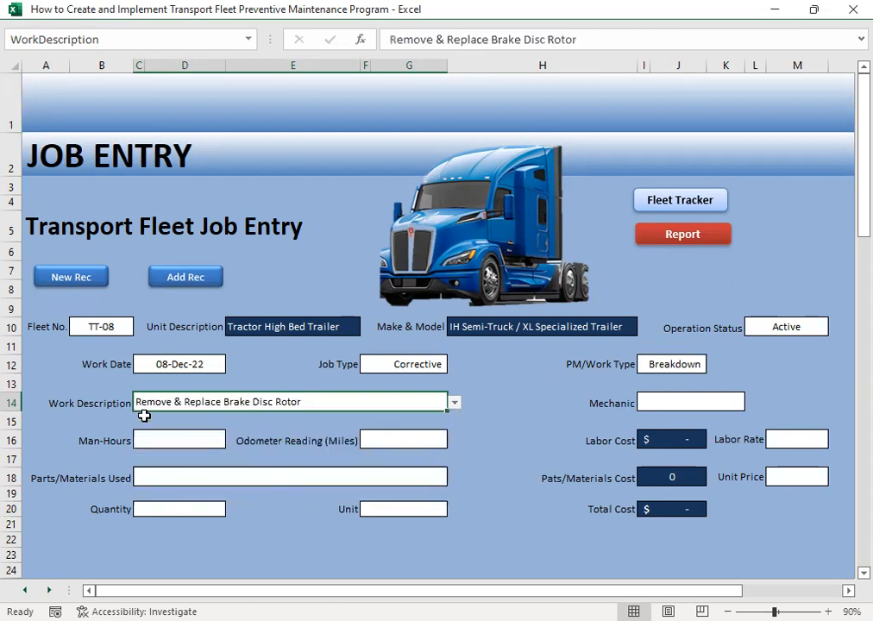
# - Assign the eighth mechanic on the list to the brake disc rotor job
pyautogui.click(677, 404)
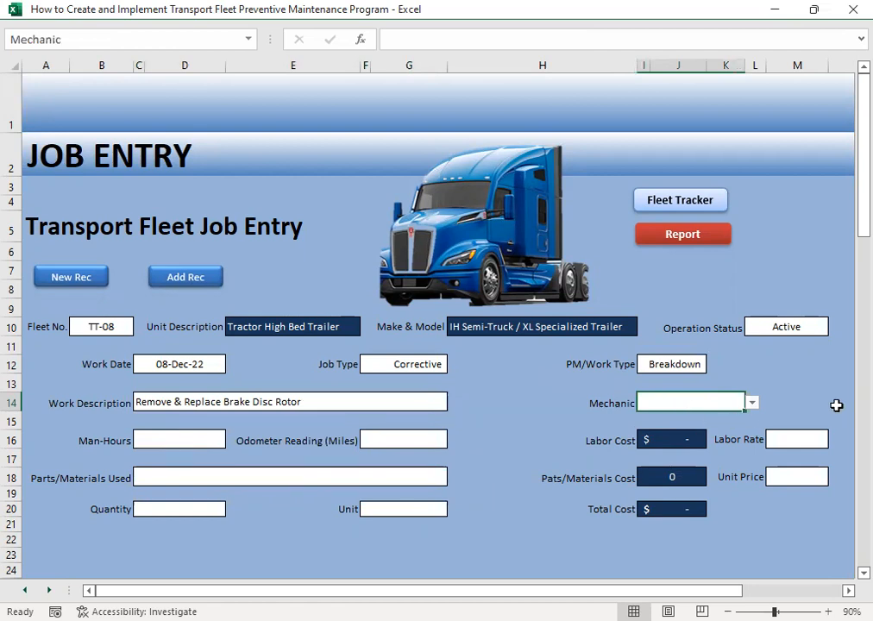
pyautogui.click(752, 403)
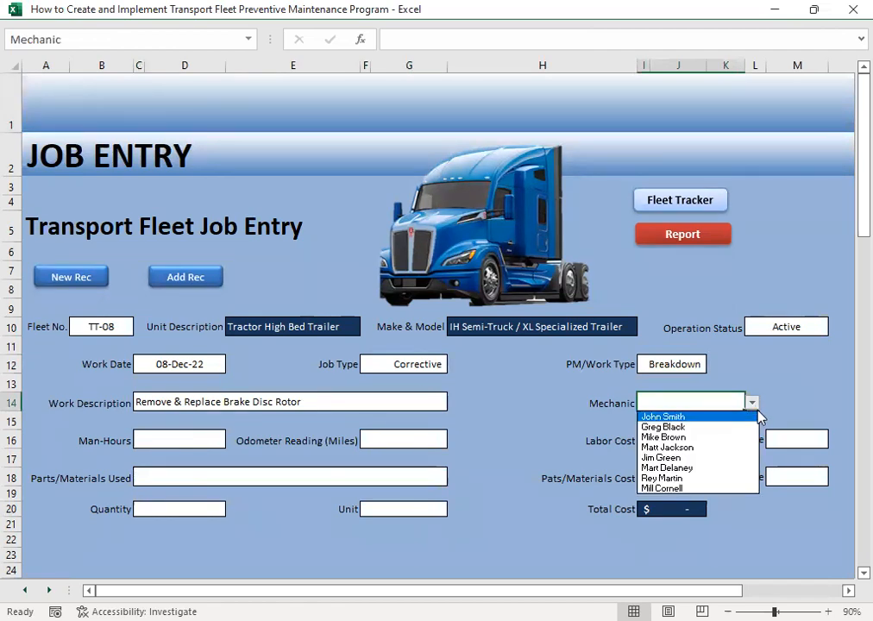
pyautogui.click(672, 487)
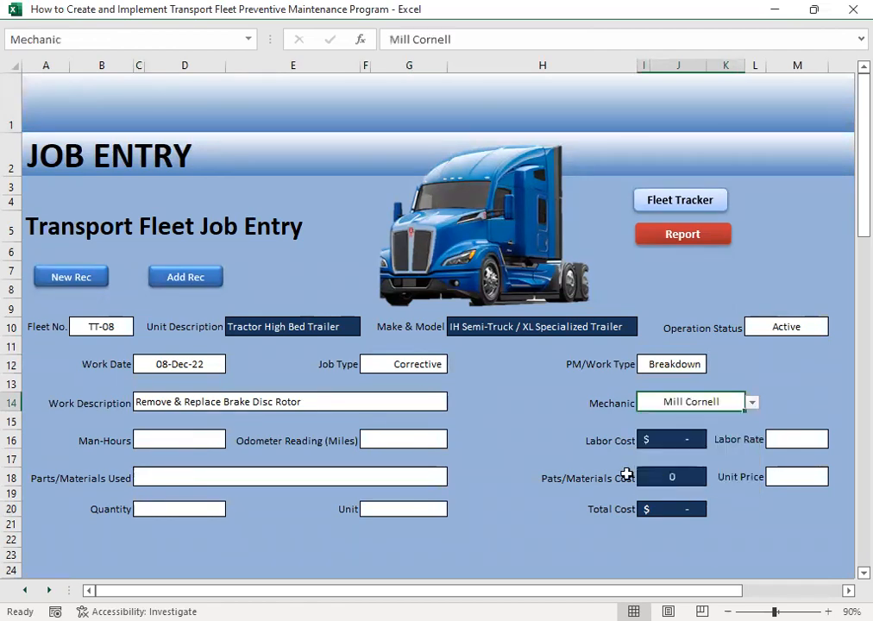
# - Enter 3 man-hours and an odometer reading of 32000 miles for the brake disc rotor job
pyautogui.click(160, 443)
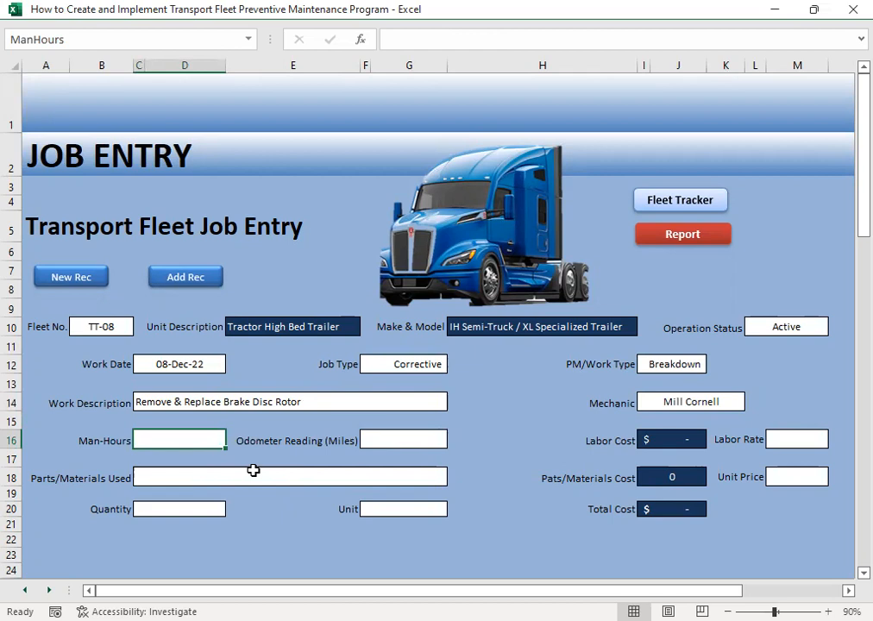
pyautogui.write('3')
pyautogui.press('Tab')
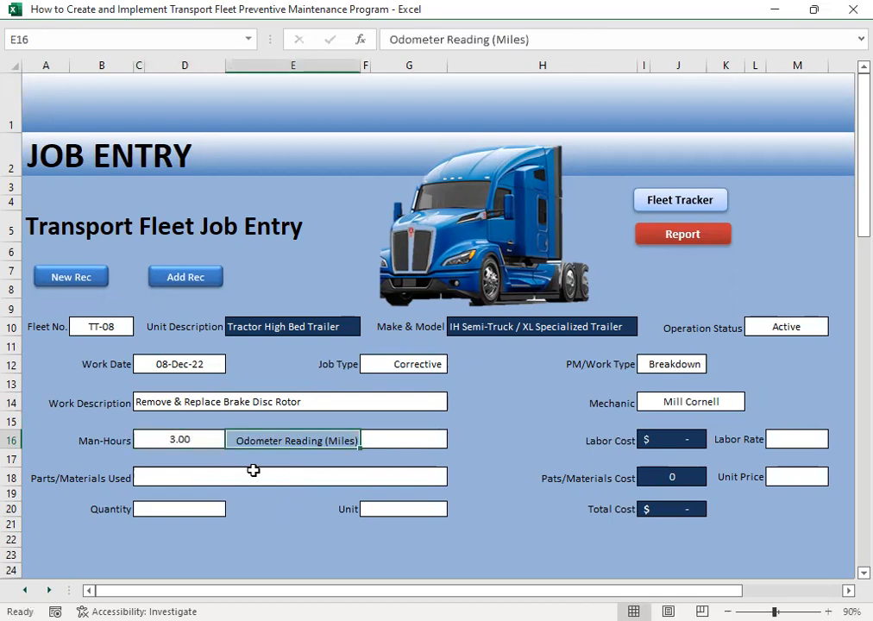
pyautogui.click(392, 437)
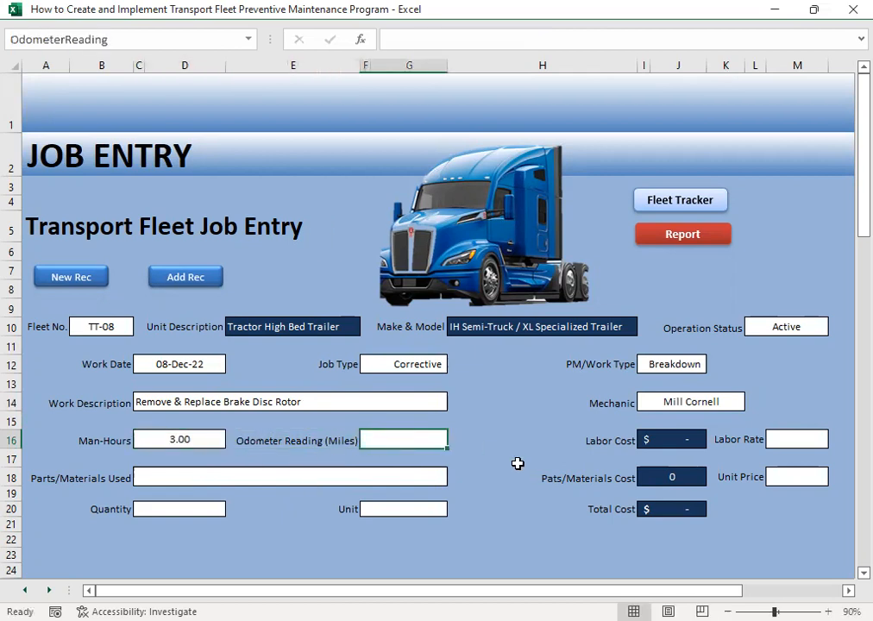
pyautogui.write('32000')
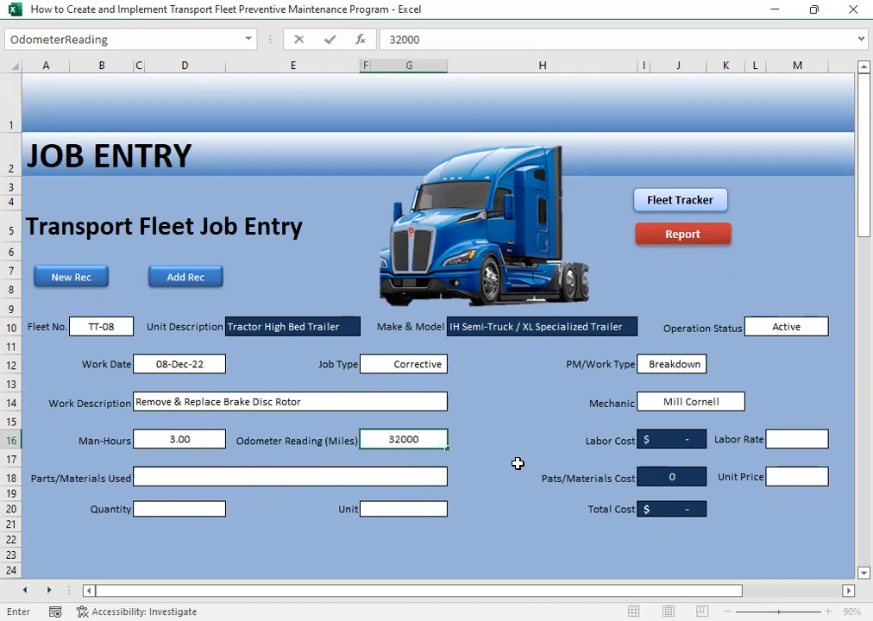
pyautogui.press('Tab')
pyautogui.press('Tab')
pyautogui.press('Tab')
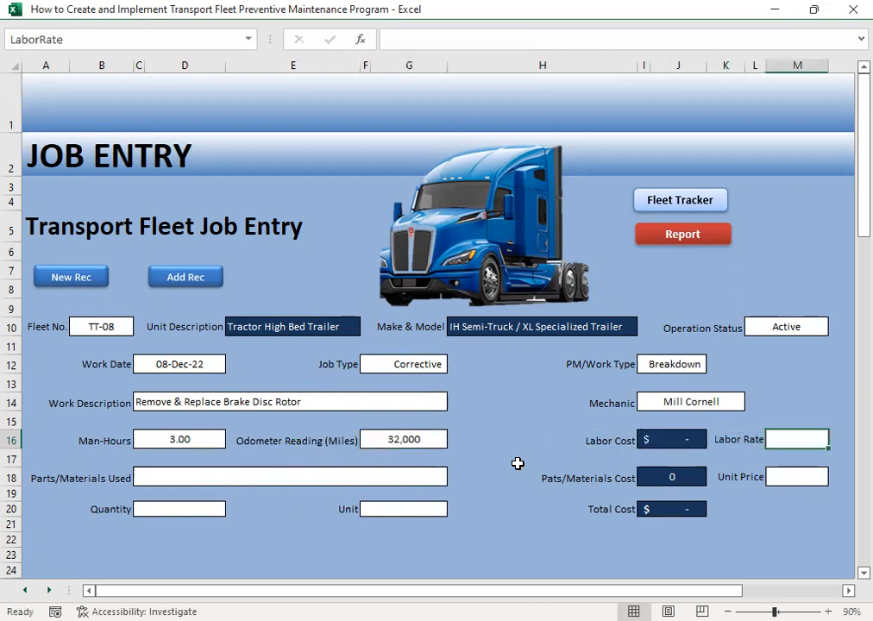
# - Set the labor rate of the brake disc rotor job to 20.24
pyautogui.write('20.24')
pyautogui.press('Return')
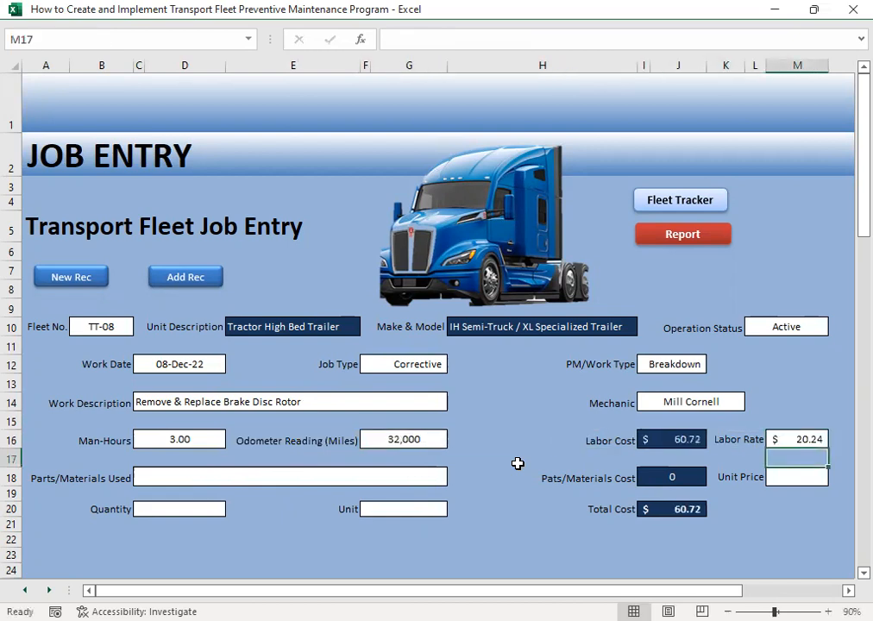
# - Choose Brake Disc Rotor as the part used for the TT-08 job
pyautogui.click(163, 482)
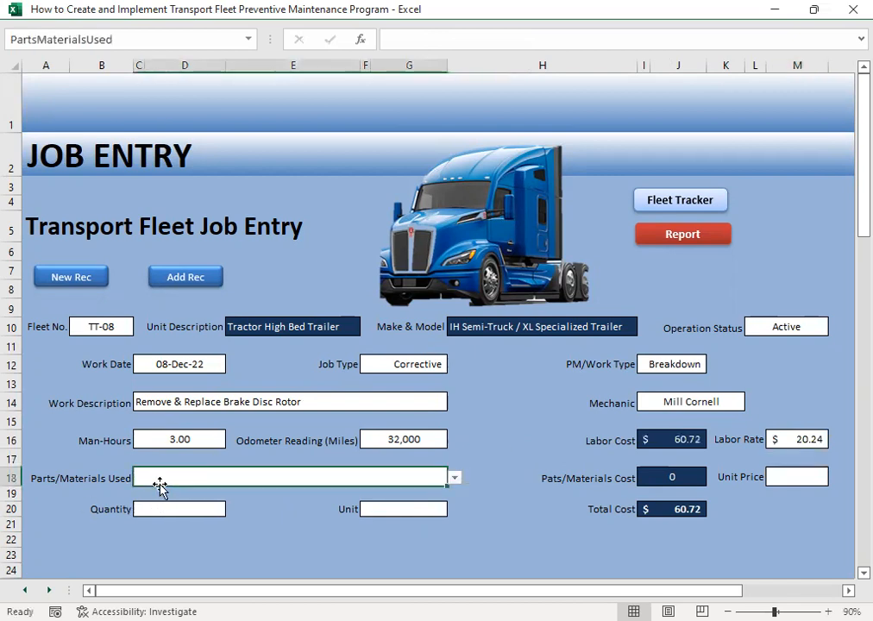
pyautogui.click(455, 478)
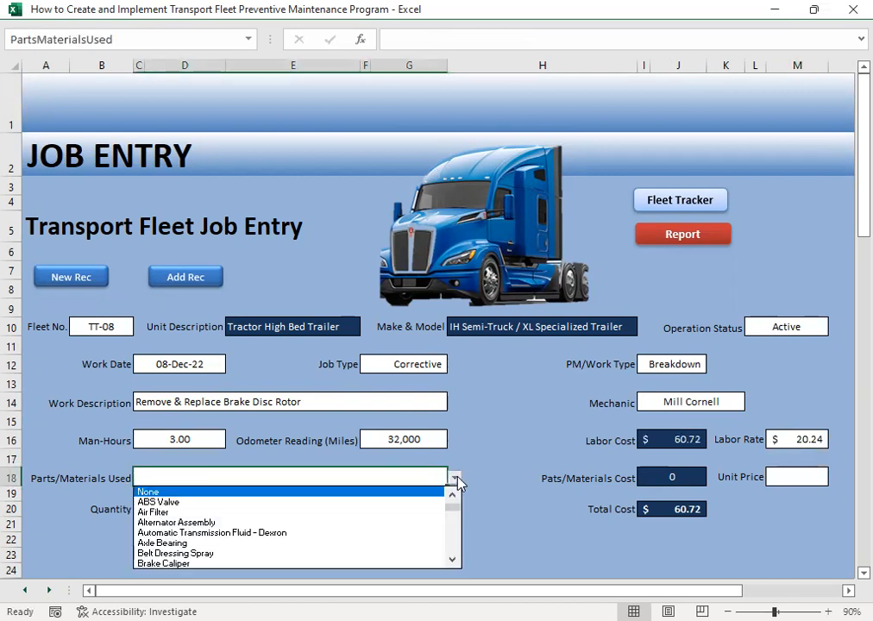
pyautogui.click(452, 560)
pyautogui.click(452, 560)
pyautogui.click(452, 560)
pyautogui.click(452, 560)
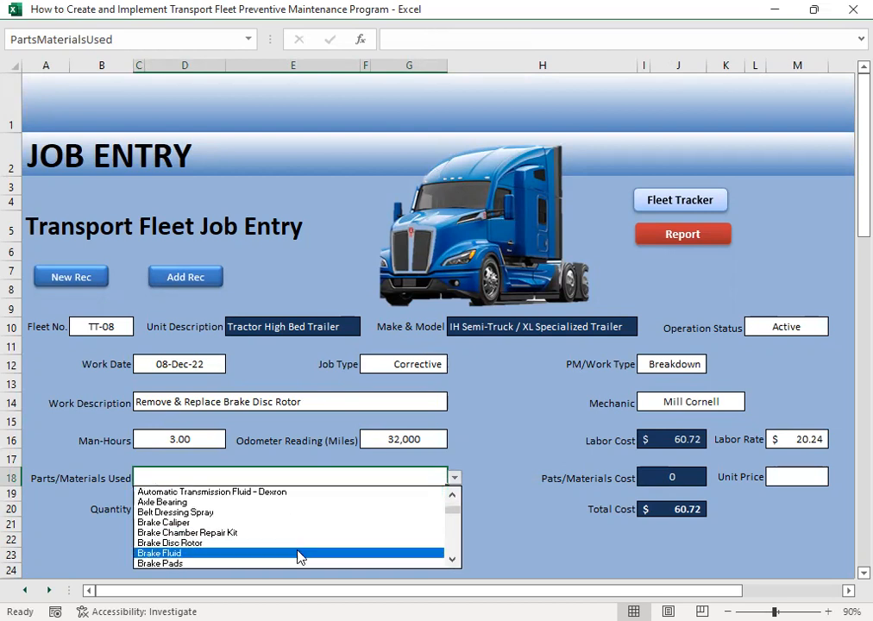
pyautogui.click(182, 544)
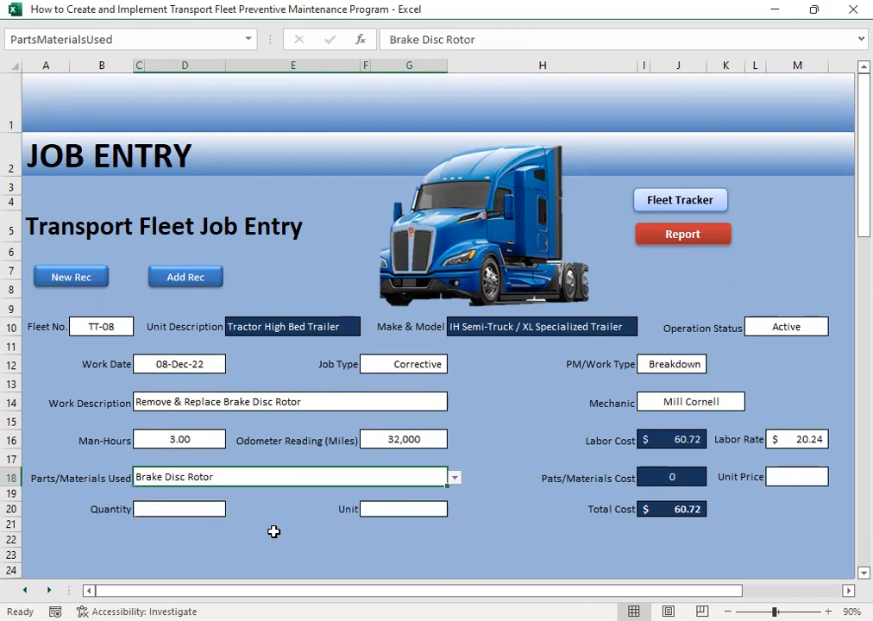
# - Set the unit price of the brake disc rotor to 432.21
pyautogui.click(778, 477)
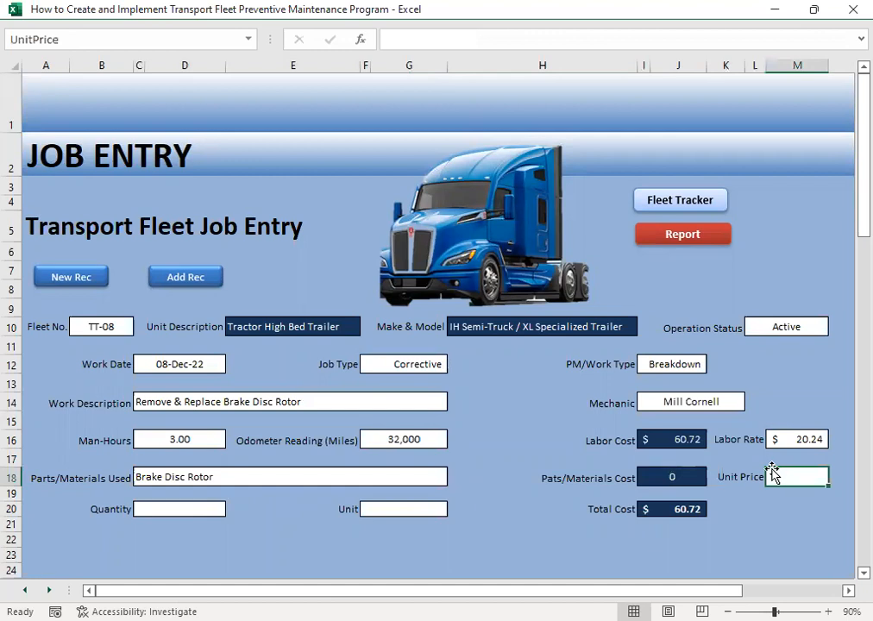
pyautogui.write('4')
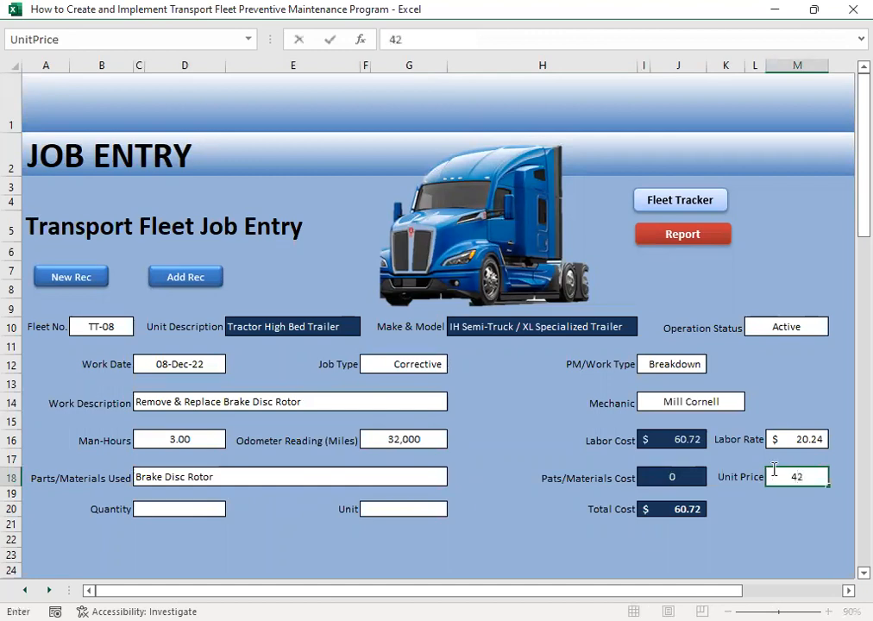
pyautogui.write('32.21')
pyautogui.press('Return')
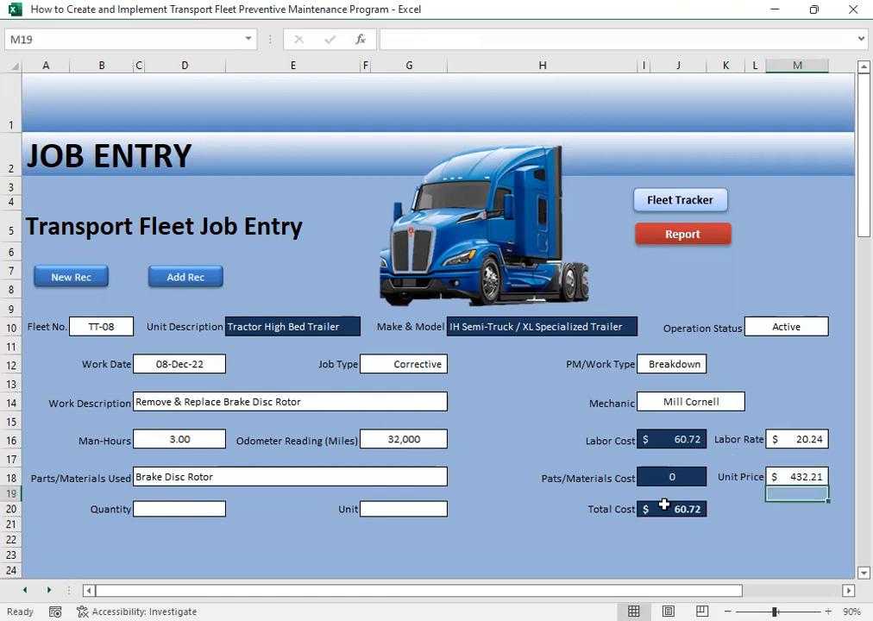
# - Enter a quantity of 2 for the brake disc rotor and choose Assy as its unit
pyautogui.click(191, 523)
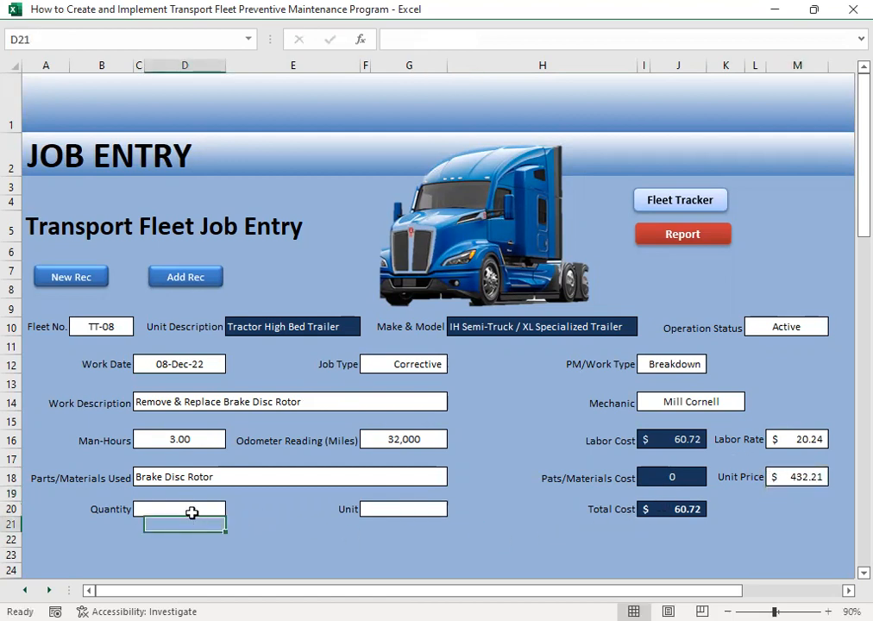
pyautogui.click(194, 511)
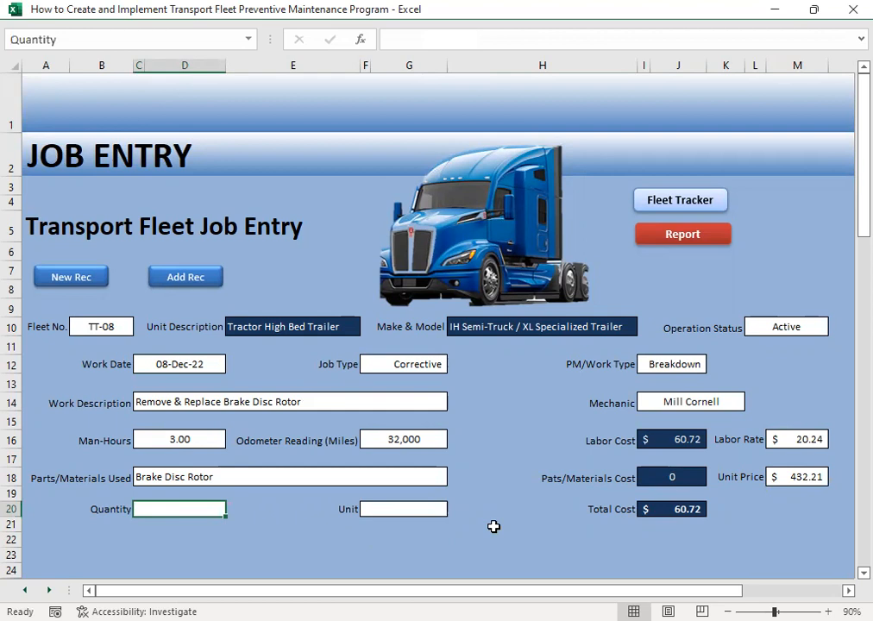
pyautogui.write('2')
pyautogui.press('Tab')
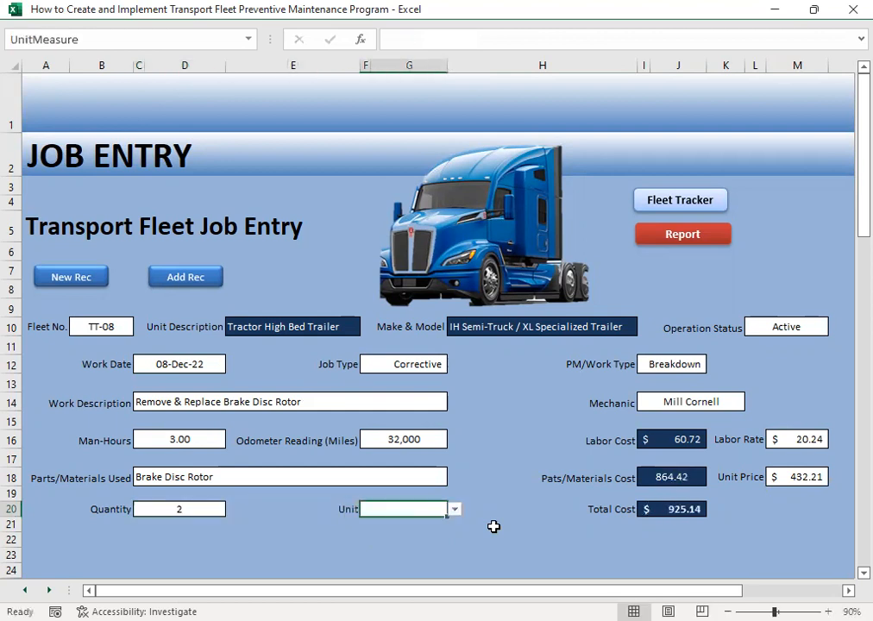
pyautogui.click(455, 510)
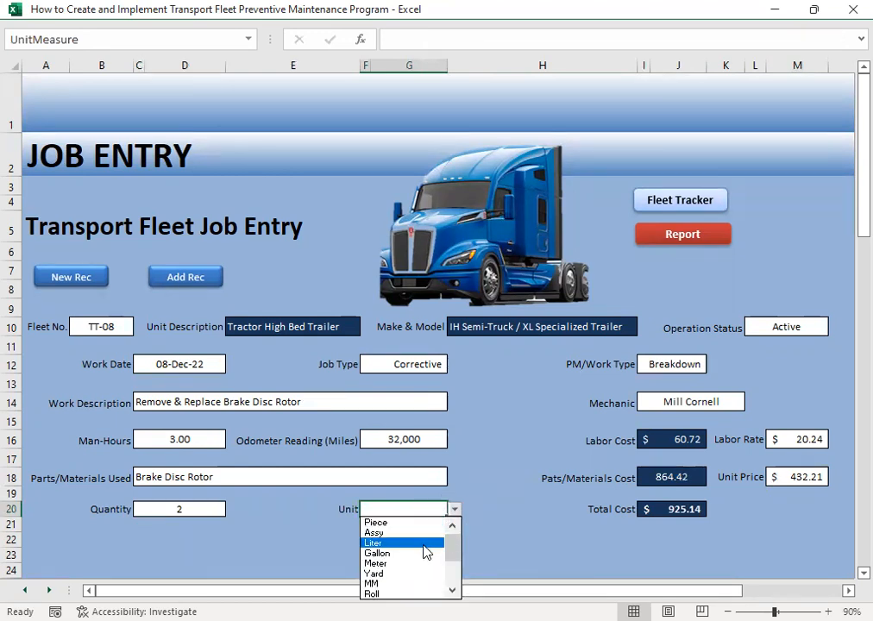
pyautogui.press('Down')
pyautogui.press('Down')
pyautogui.press('Down')
pyautogui.press('Down')
pyautogui.press('Down')
pyautogui.press('Down')
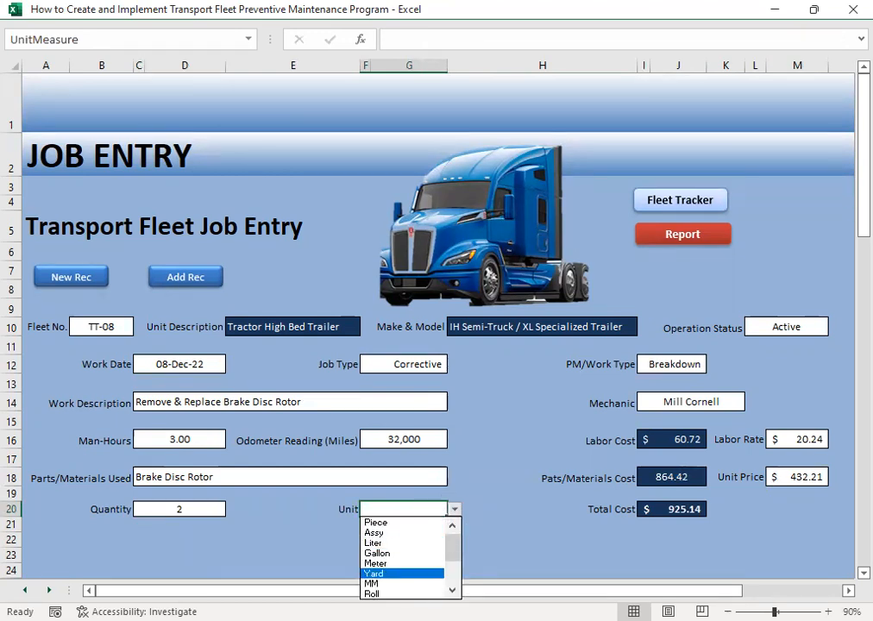
pyautogui.click(404, 533)
pyautogui.click(495, 546)
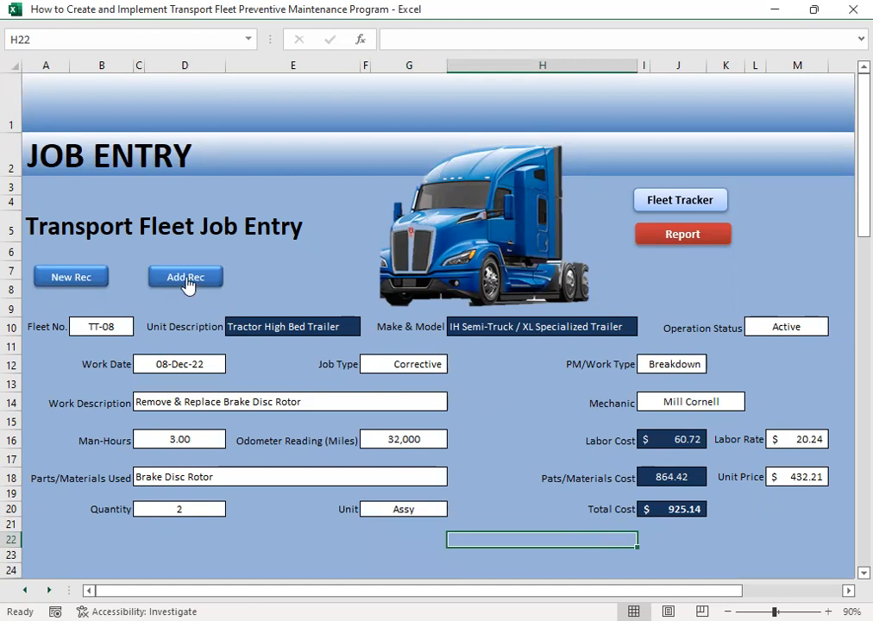
# - Start a new job record for fleet number TT-09 with the operation status Active
pyautogui.click(79, 277)
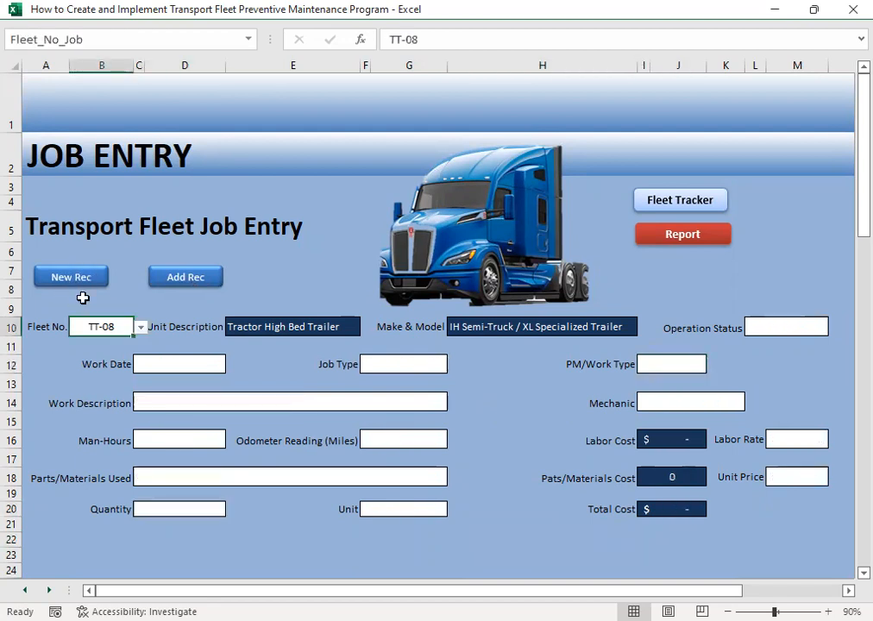
pyautogui.click(140, 328)
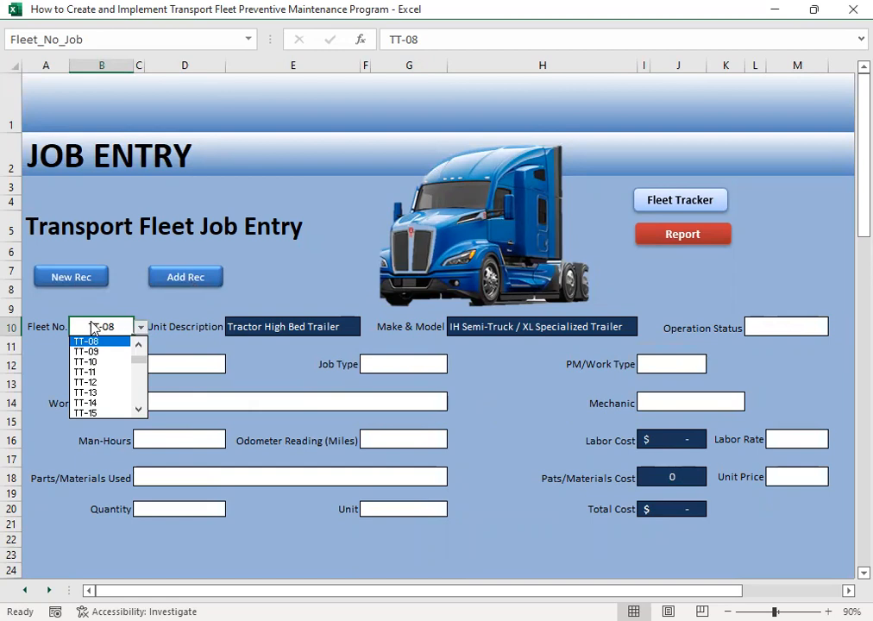
pyautogui.click(104, 353)
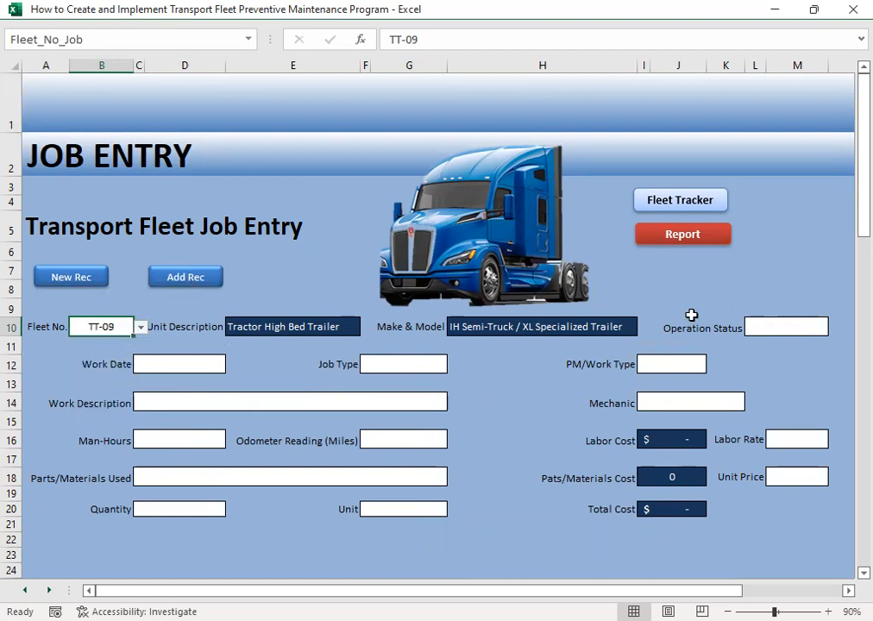
pyautogui.click(782, 331)
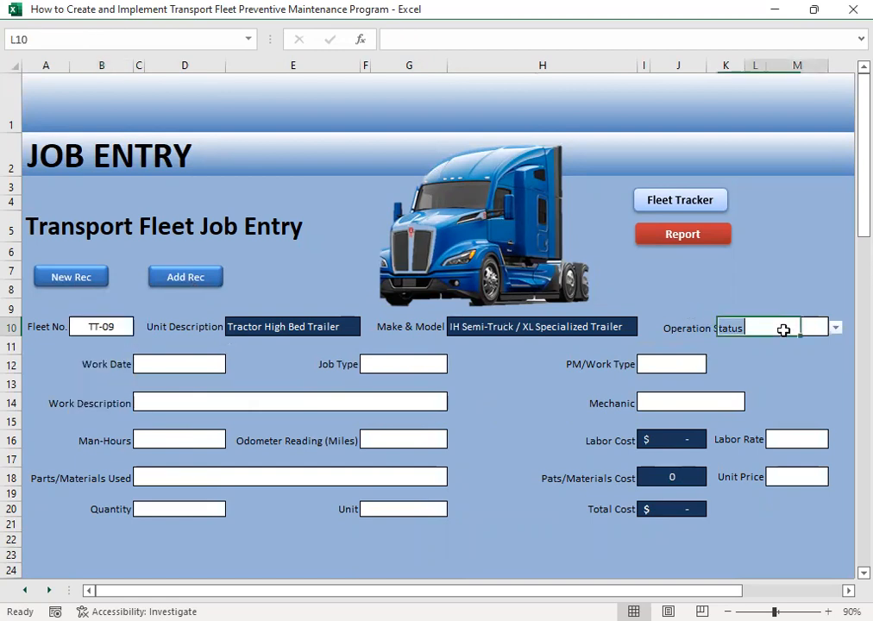
pyautogui.click(835, 328)
pyautogui.click(801, 343)
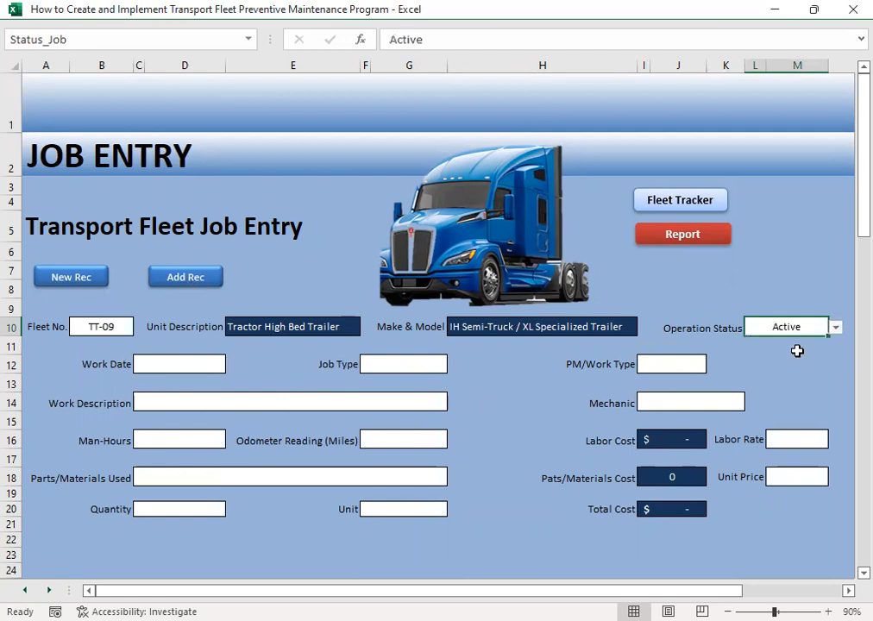
# - Date the TT-09 job 12/9 and classify it as Corrective with the work type Breakdown
pyautogui.click(174, 369)
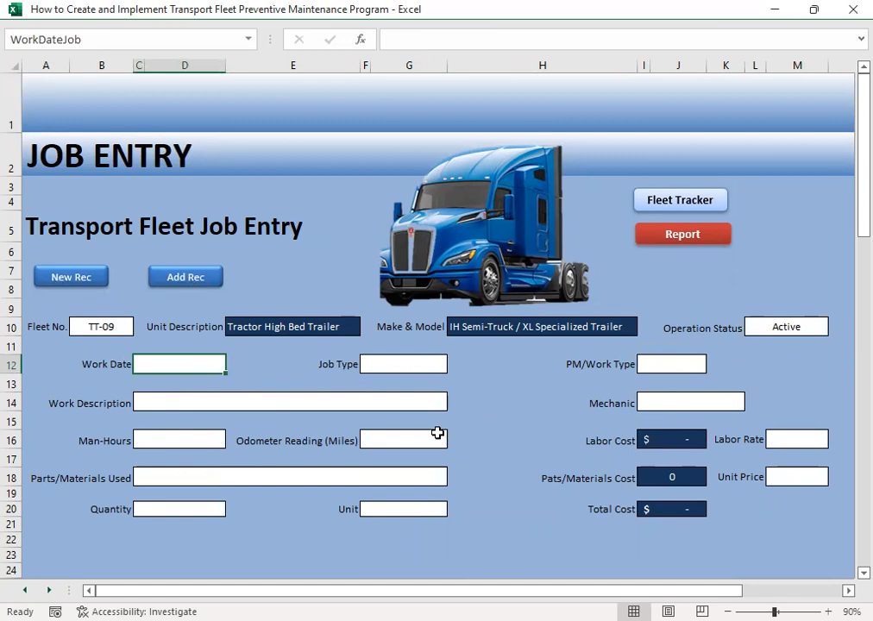
pyautogui.write('12/9')
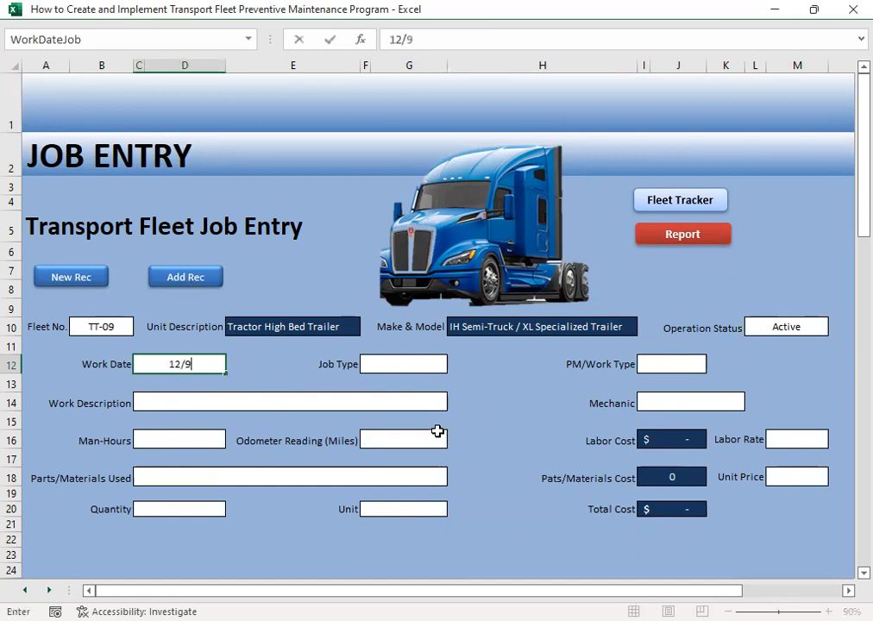
pyautogui.press('Tab')
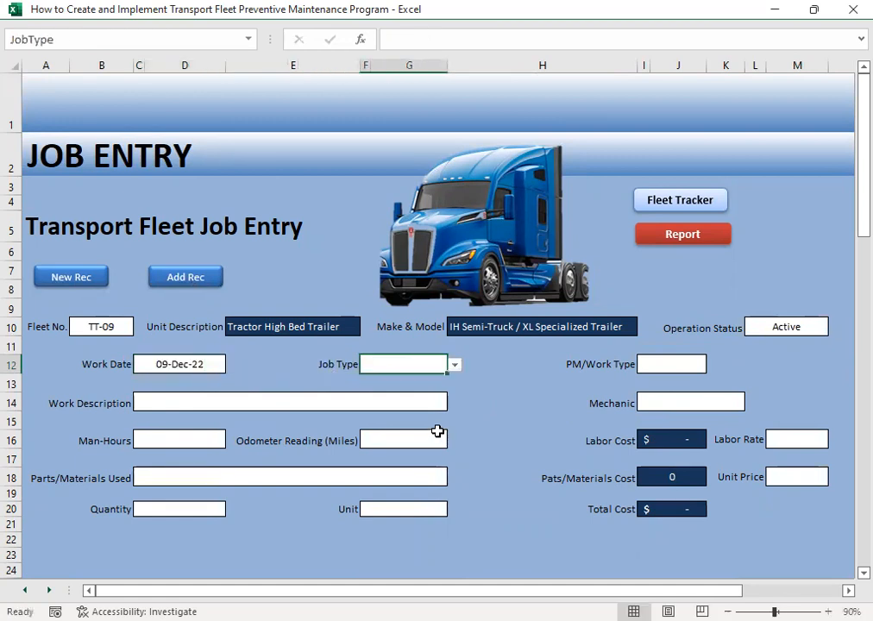
pyautogui.click(453, 366)
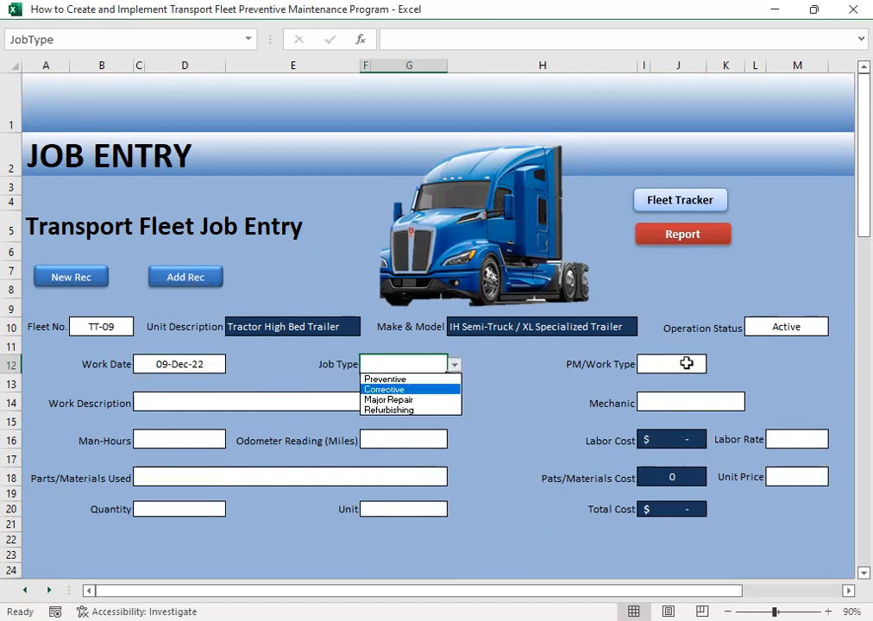
pyautogui.press('Tab')
pyautogui.click(713, 365)
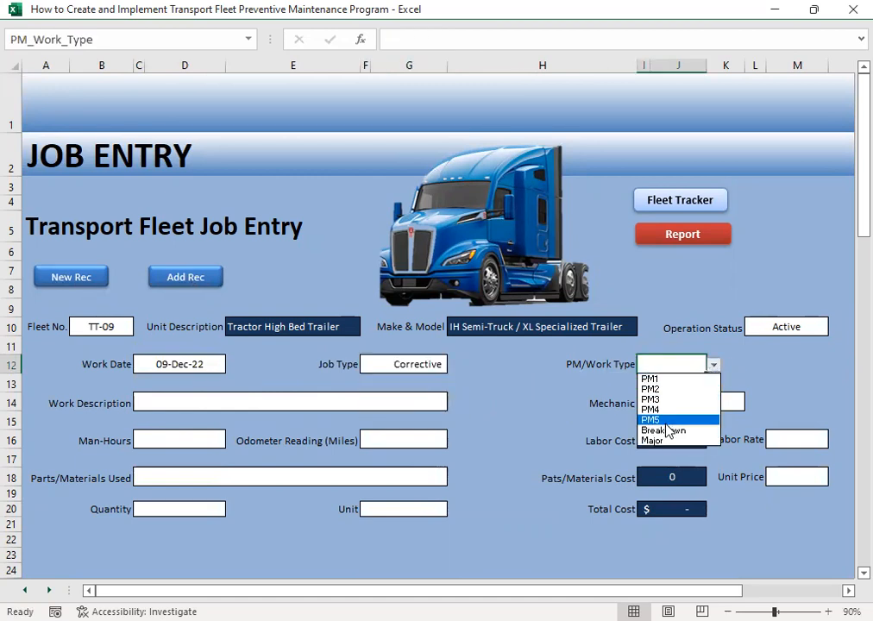
pyautogui.click(667, 430)
# - Choose Remove & Replace Slack Adjuster as the work description for the TT-09 job
pyautogui.click(156, 407)
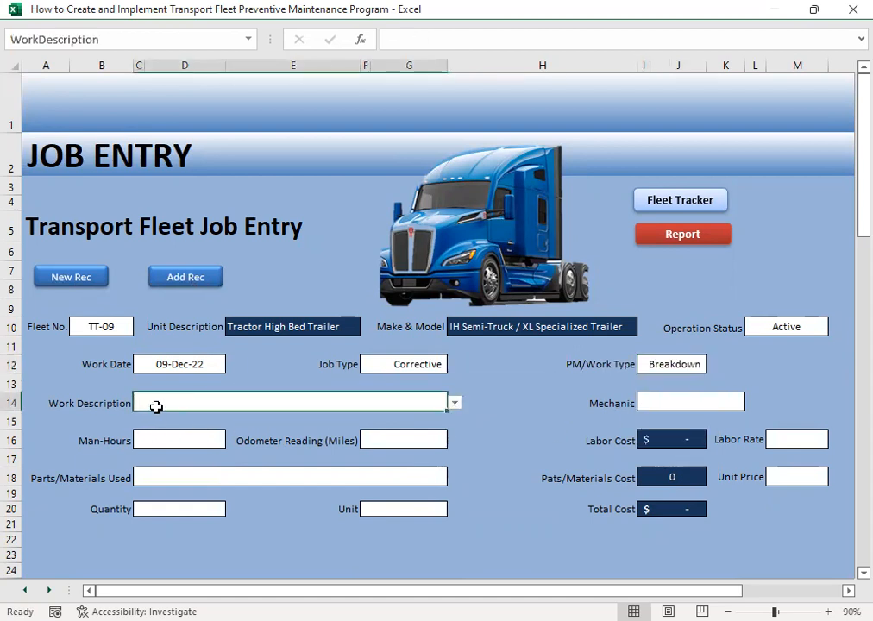
pyautogui.click(457, 405)
pyautogui.scroll(-5, 457, 458)
pyautogui.scroll(-10, 457, 457)
pyautogui.scroll(2, 455, 471)
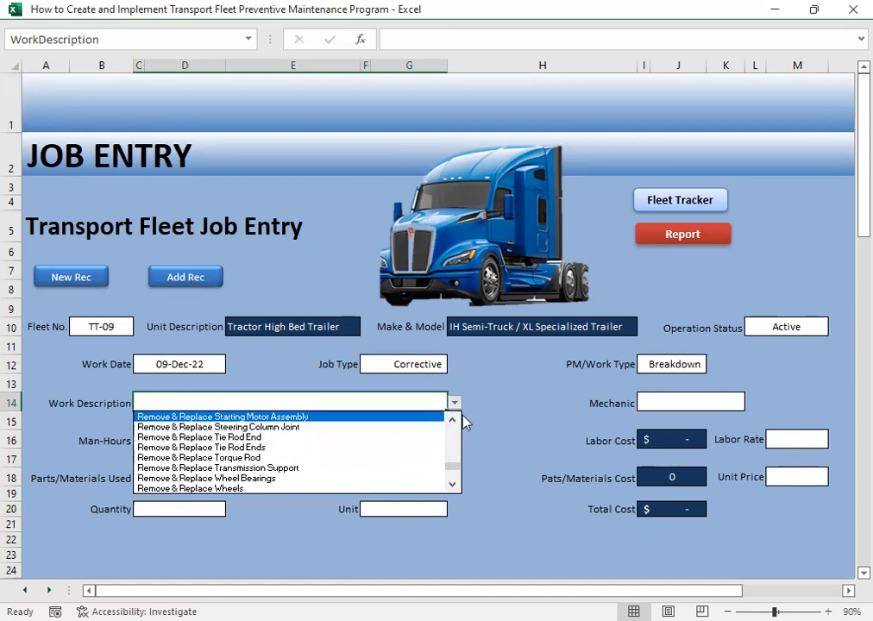
pyautogui.scroll(3, 452, 418)
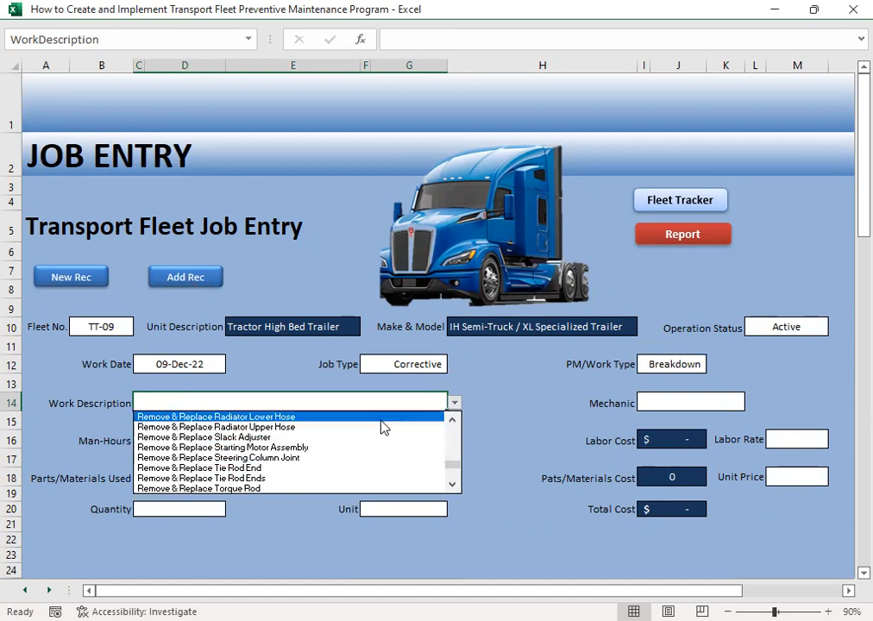
pyautogui.click(280, 437)
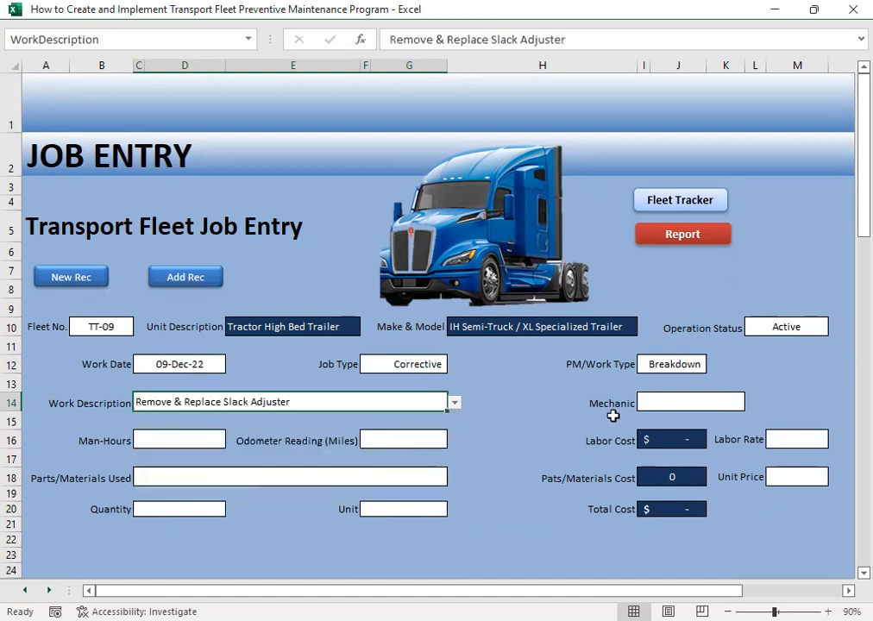
# - Assign the first mechanic on the list to the slack adjuster job
pyautogui.click(675, 400)
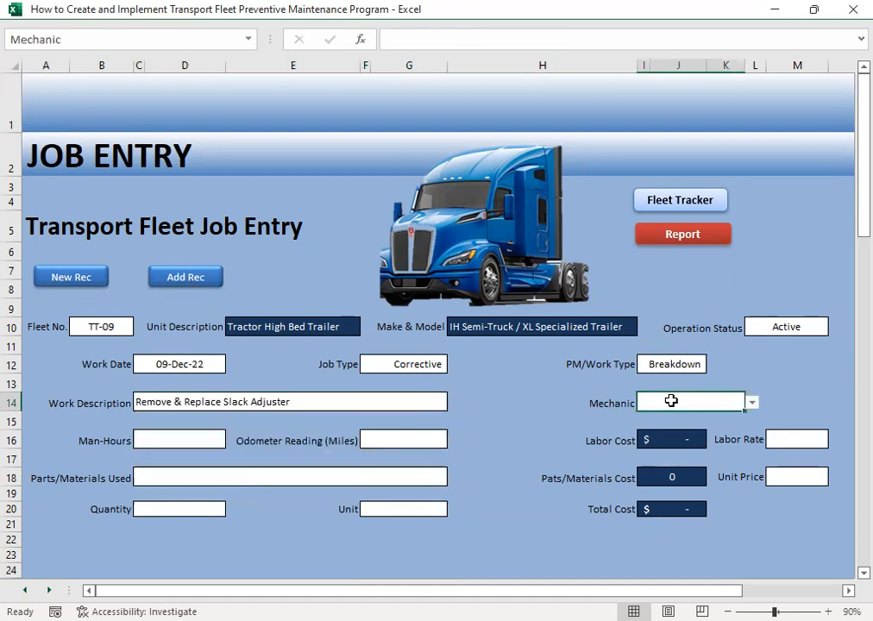
pyautogui.click(753, 403)
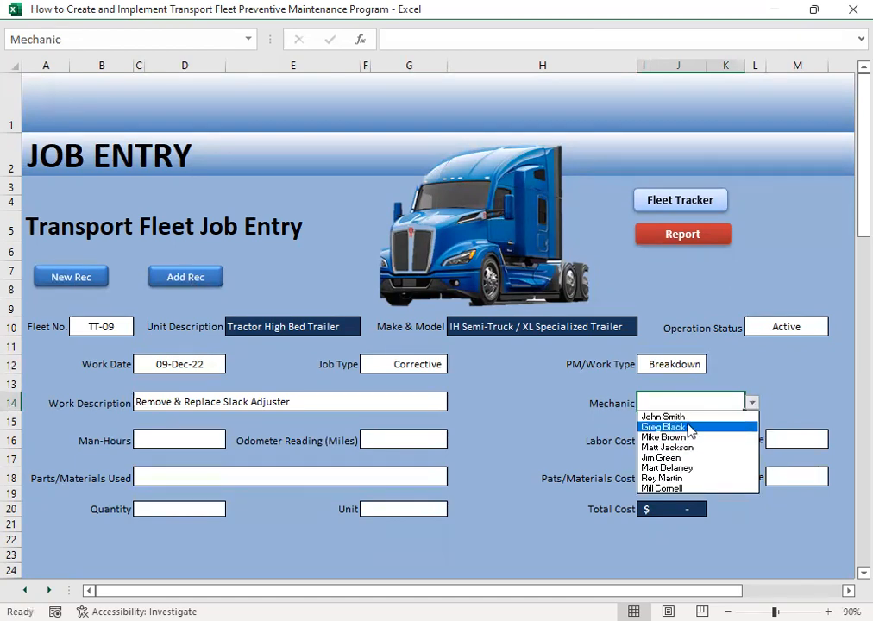
pyautogui.click(691, 416)
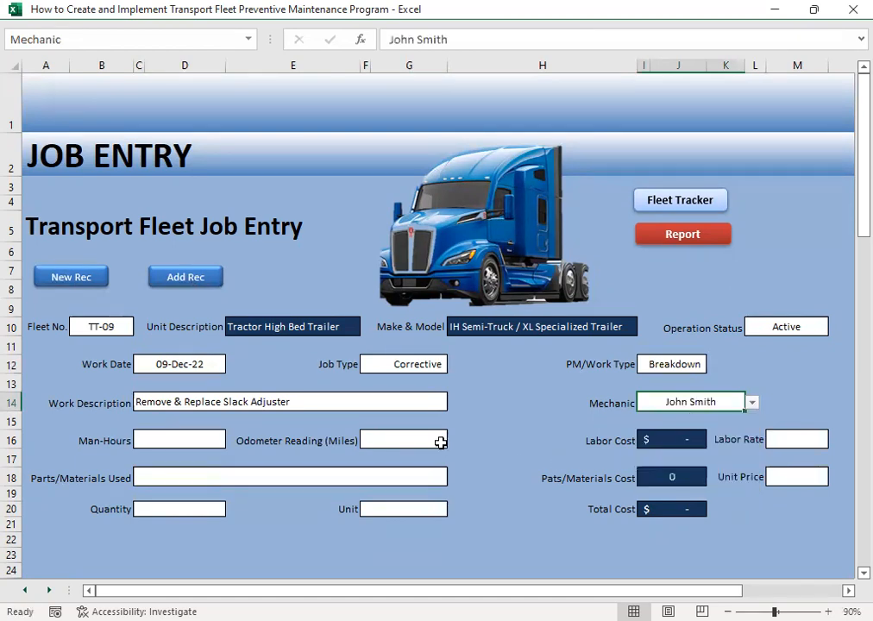
# - Enter 4 man-hours and an odometer reading of 33000 miles for the slack adjuster job
pyautogui.click(149, 441)
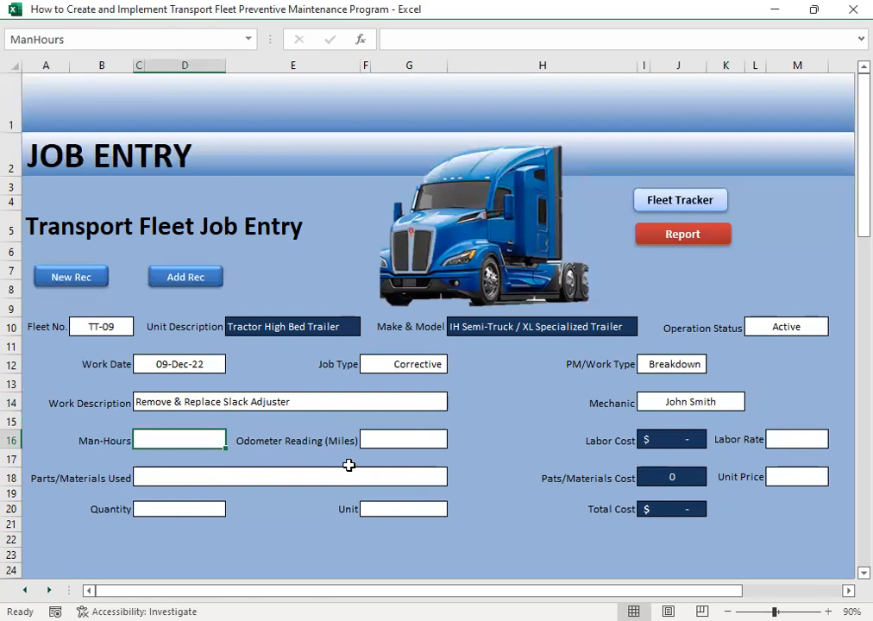
pyautogui.write('4')
pyautogui.press('Tab')
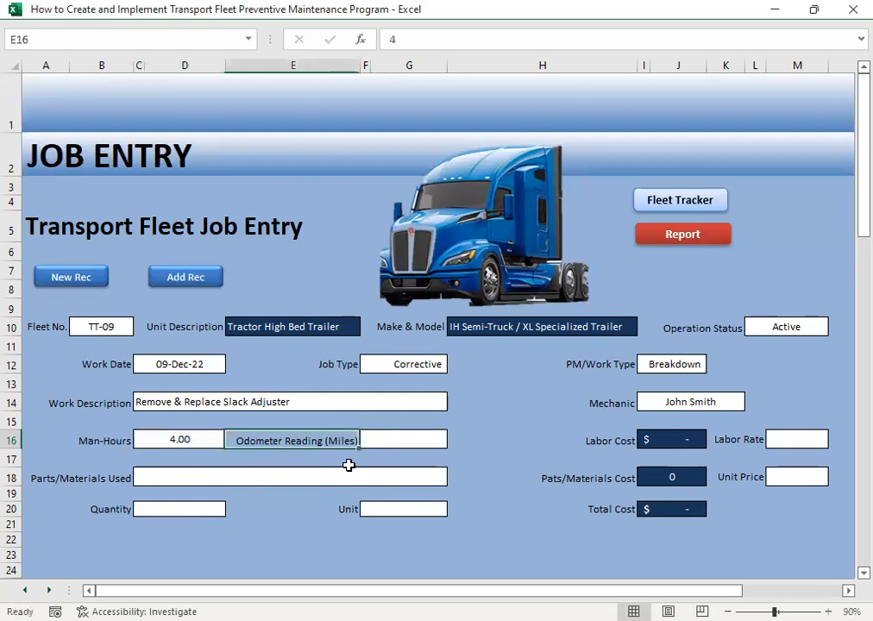
pyautogui.press('Tab')
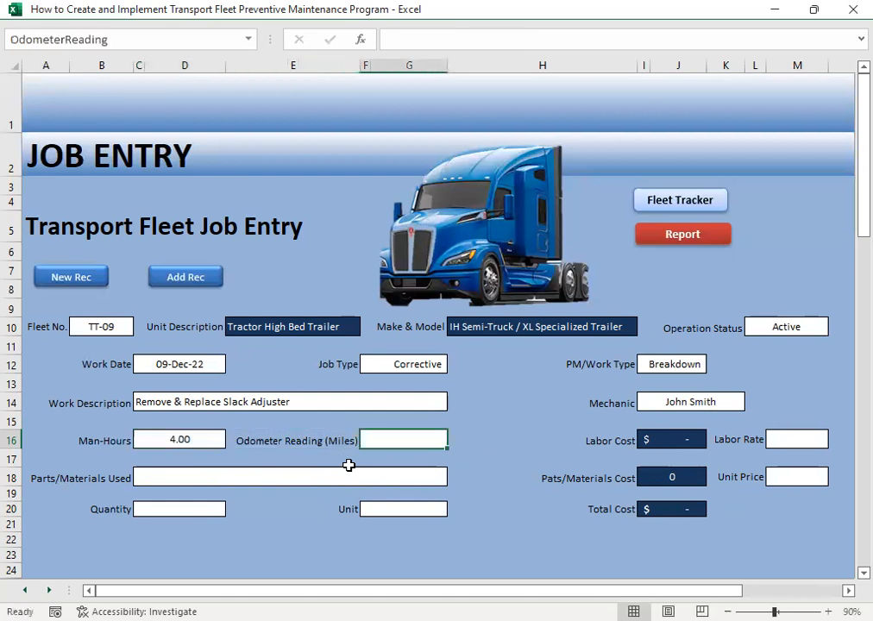
pyautogui.write('33000')
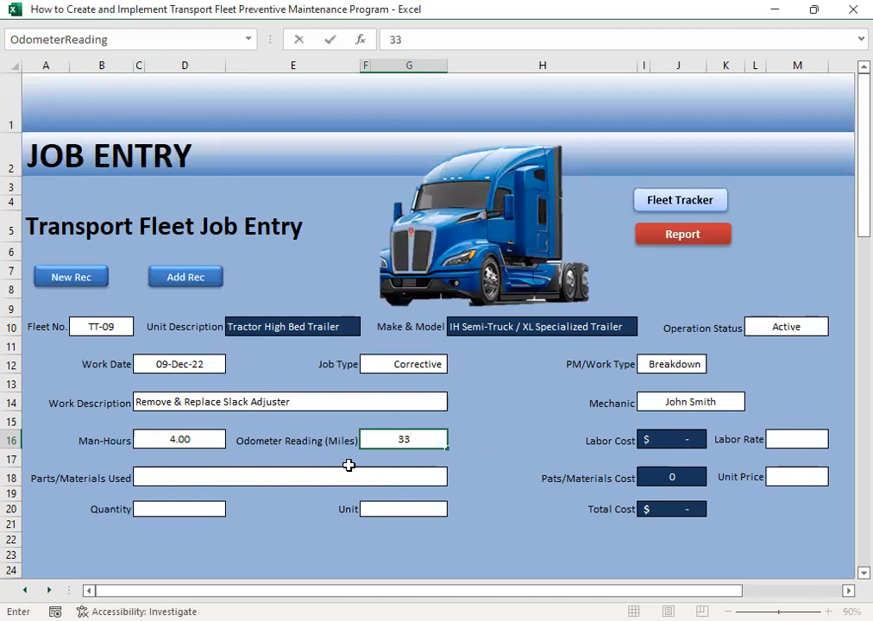
pyautogui.press('Tab')
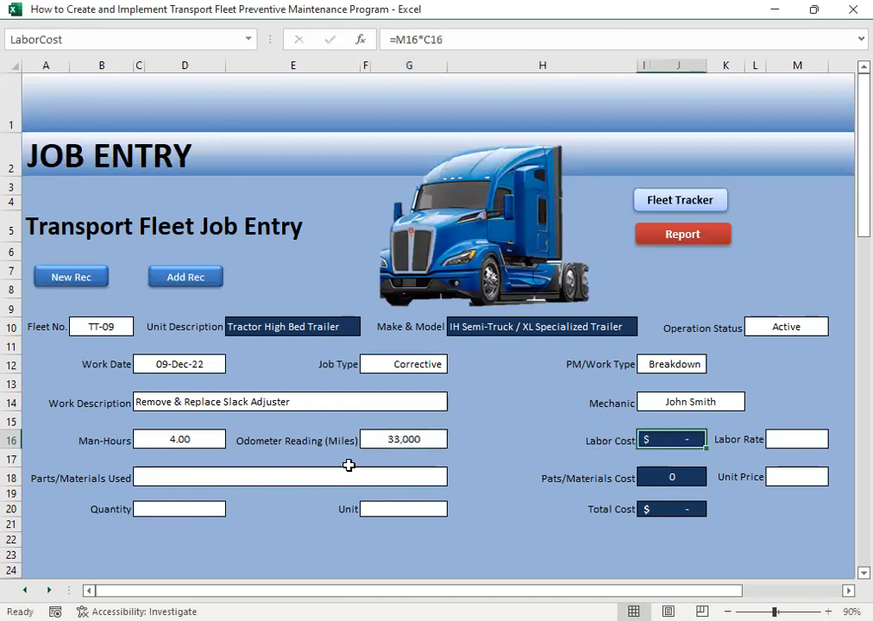
# - Set the labor rate for the slack adjuster job to 20.24
pyautogui.press('Tab')
pyautogui.write('20.24')
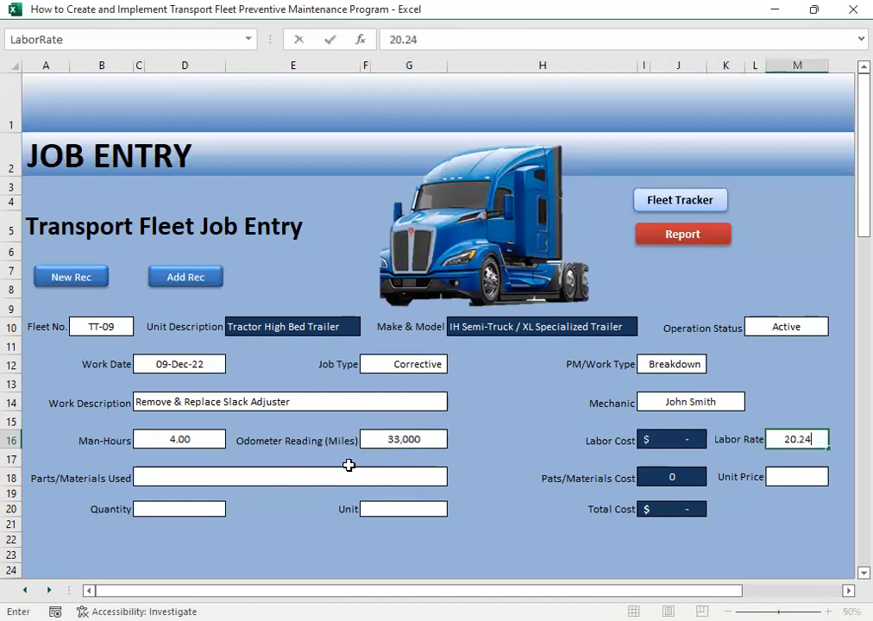
pyautogui.press('Return')
# - Choose Slack Adjuster as the part used for the TT-09 job
pyautogui.press('Left')
pyautogui.press('Left')
pyautogui.press('Left')
pyautogui.press('Left')
pyautogui.press('Left')
pyautogui.press('Down')
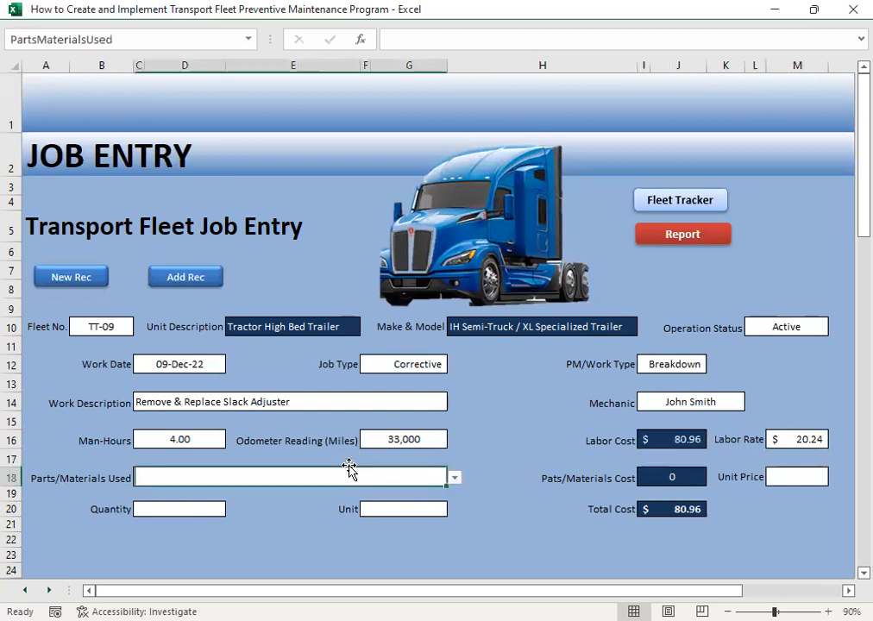
pyautogui.press('Left')
pyautogui.press('Right')
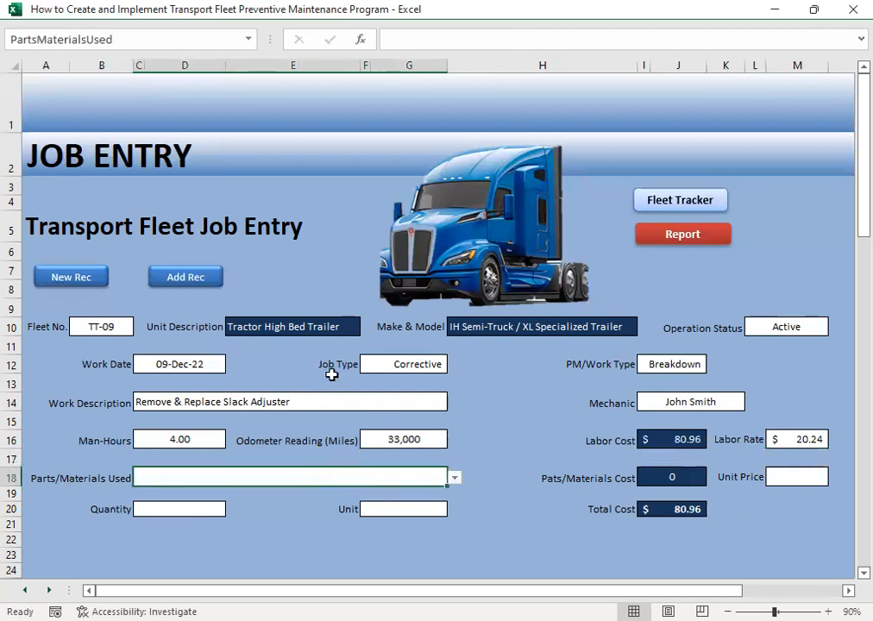
pyautogui.click(454, 478)
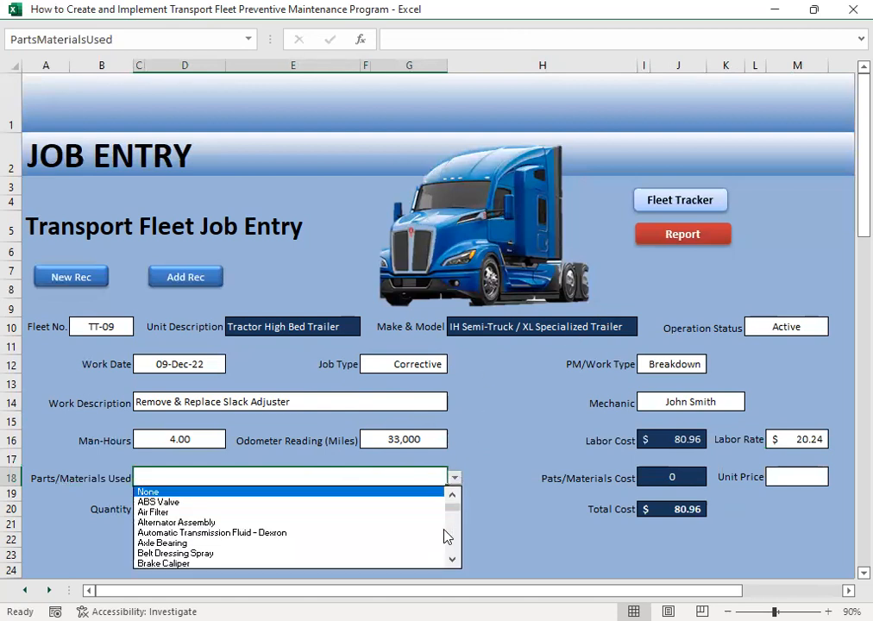
pyautogui.scroll(-10, 452, 517)
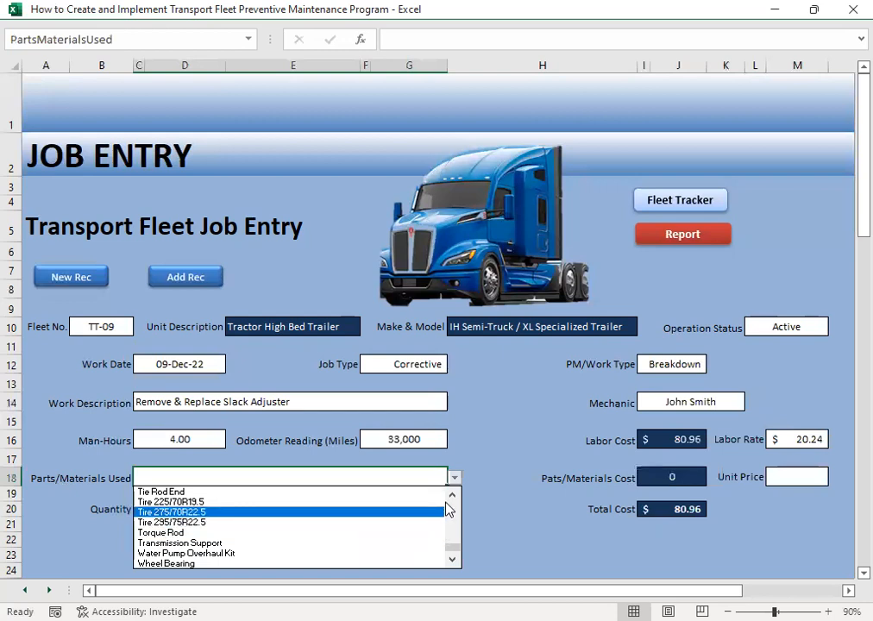
pyautogui.scroll(3, 453, 498)
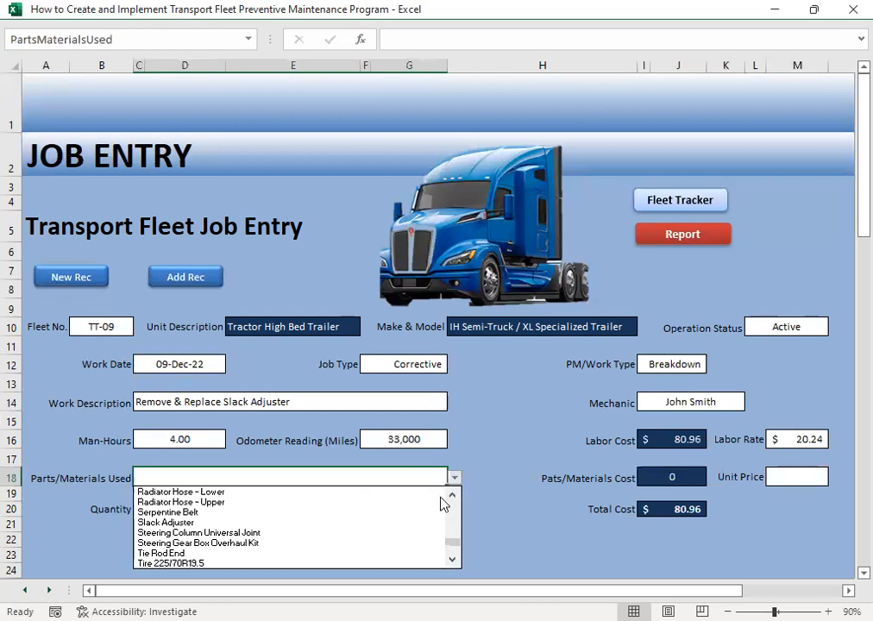
pyautogui.click(191, 523)
# - Enter a unit price of 139.67 and a quantity of 2 for the slack adjuster part
pyautogui.click(788, 474)
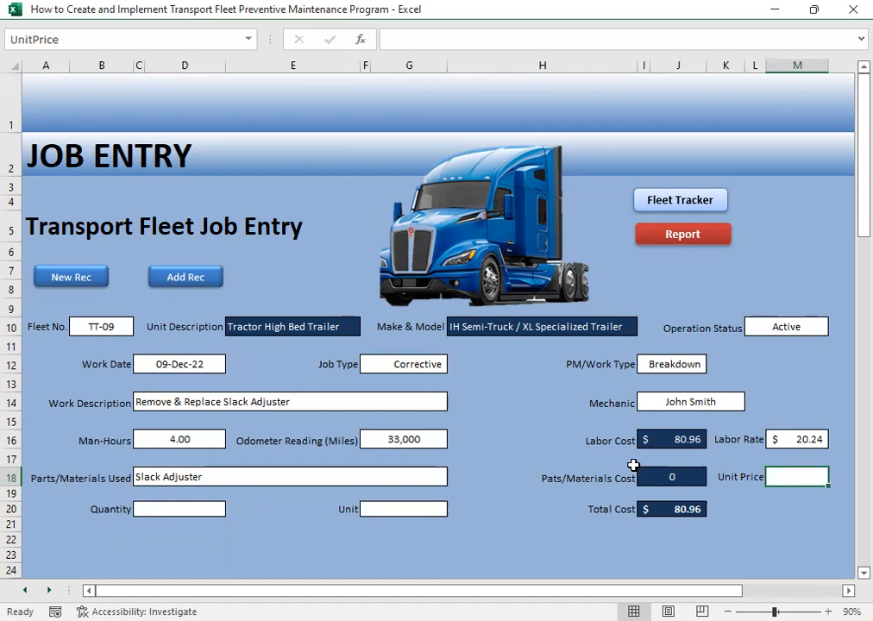
pyautogui.write('139.67')
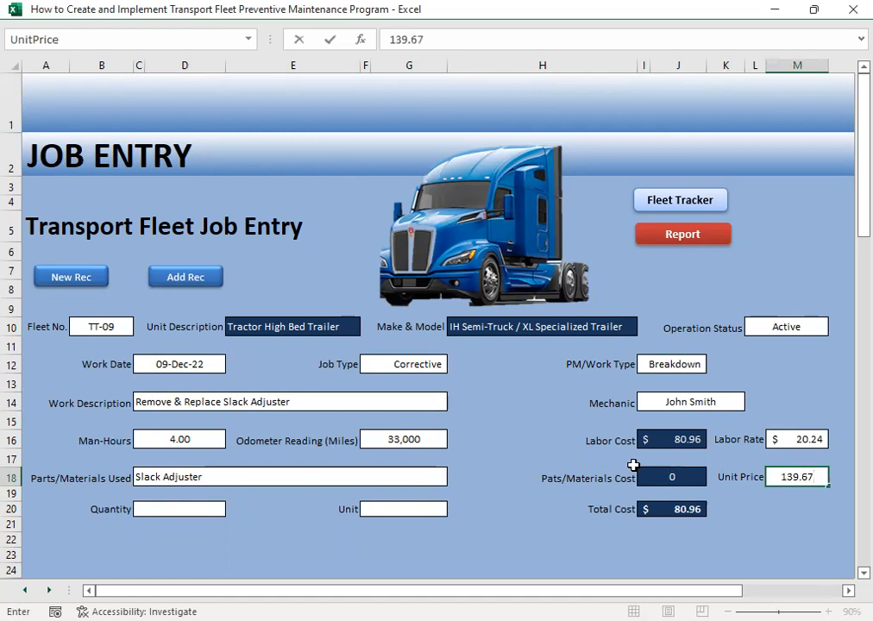
pyautogui.press('Return')
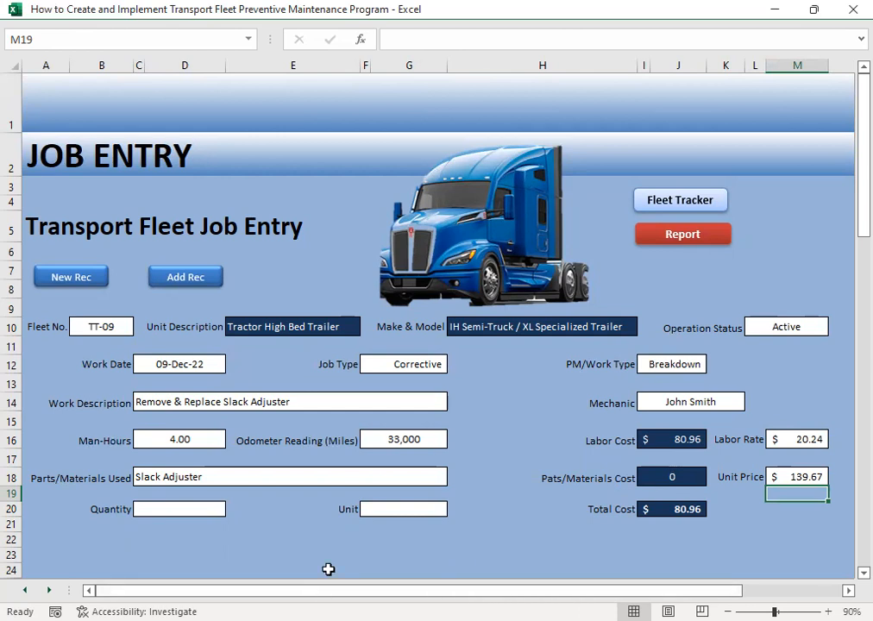
pyautogui.click(178, 510)
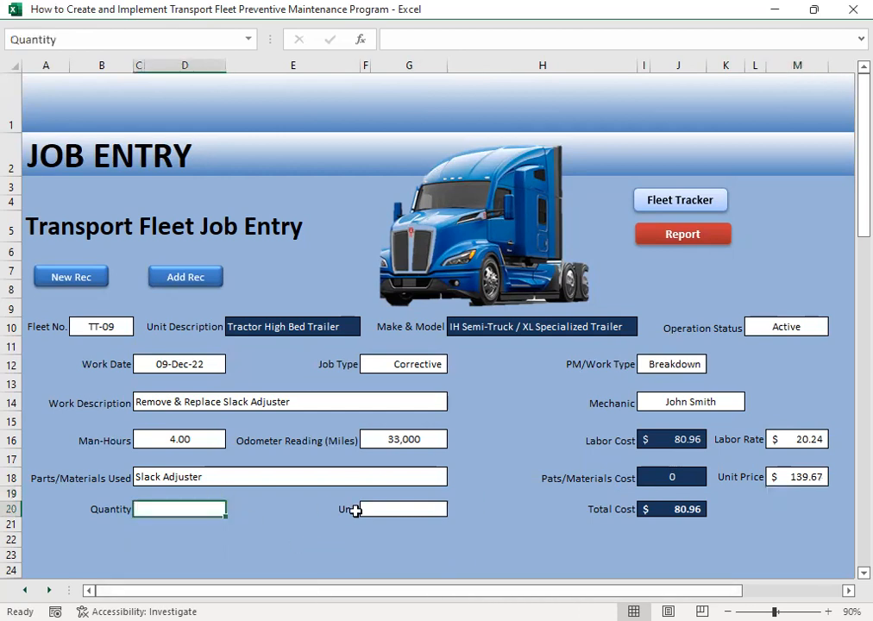
pyautogui.write('2')
pyautogui.press('Tab')
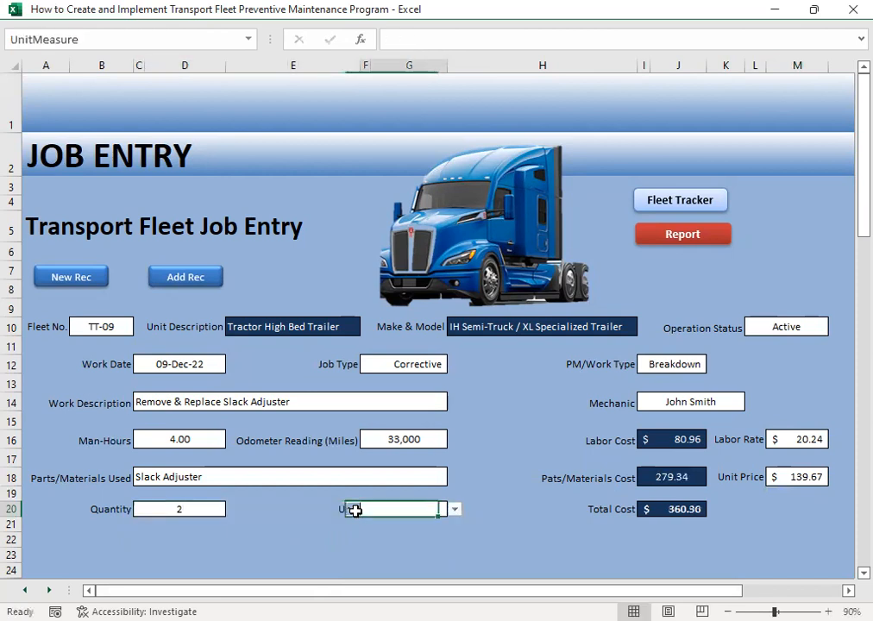
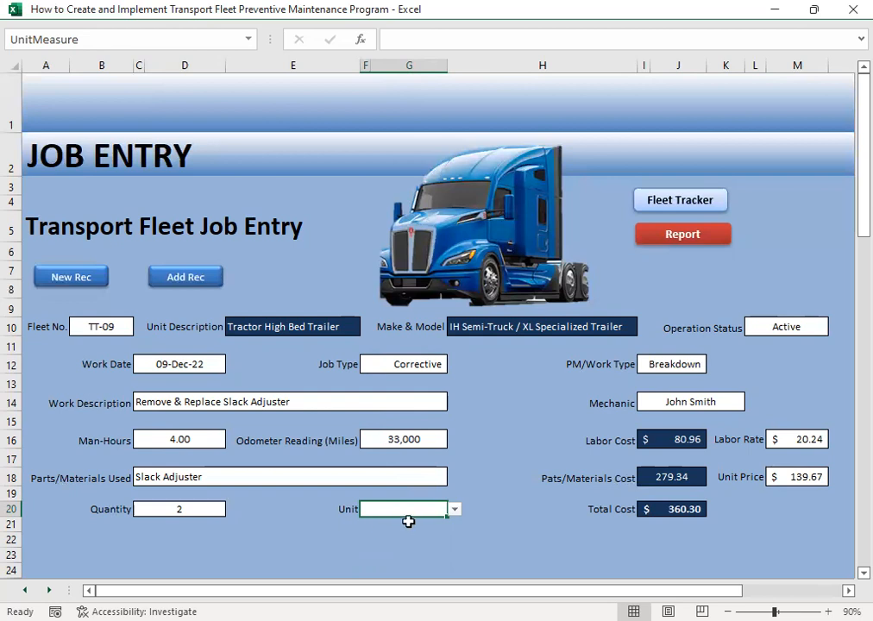
# - Choose Set as the unit of measure for the TT-09 slack adjuster part
pyautogui.click(455, 513)
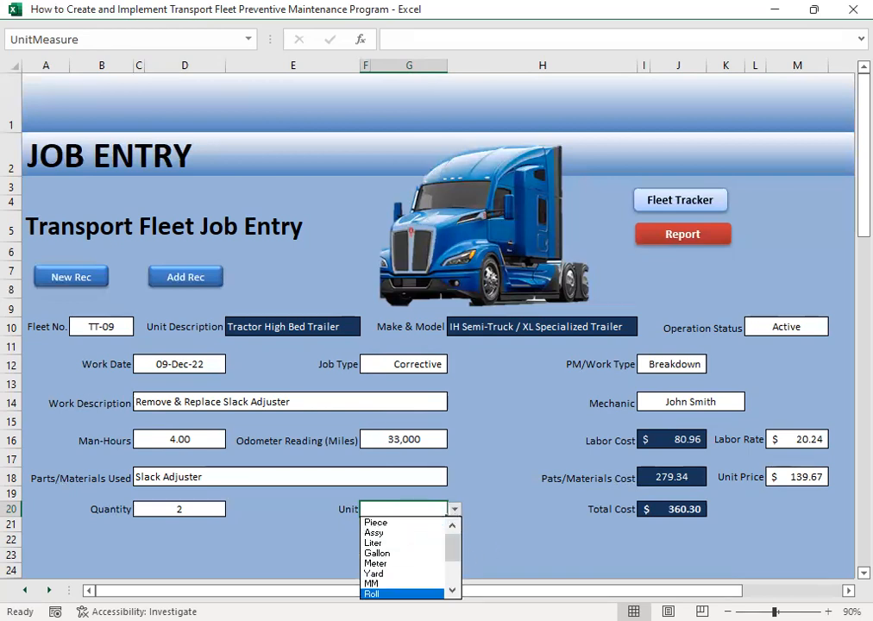
pyautogui.scroll(-3, 406, 556)
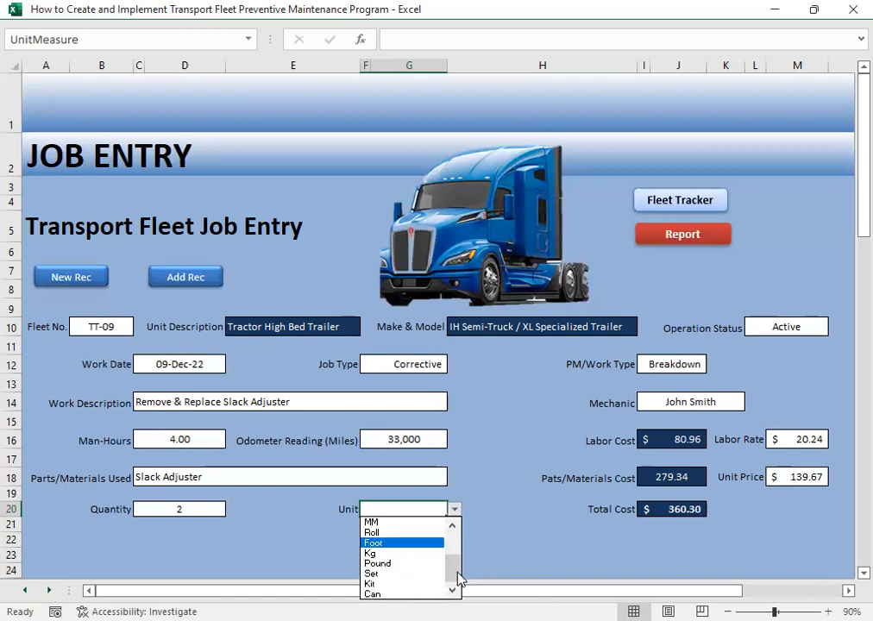
pyautogui.click(411, 575)
pyautogui.click(563, 553)
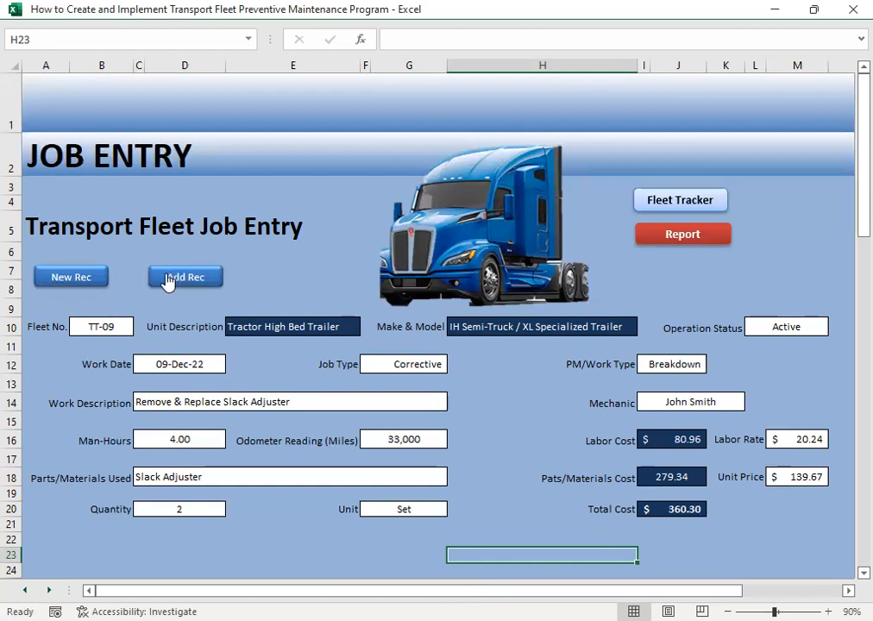
# - Start a new job record for fleet number TT-10 and set its operation status to Active
pyautogui.click(76, 277)
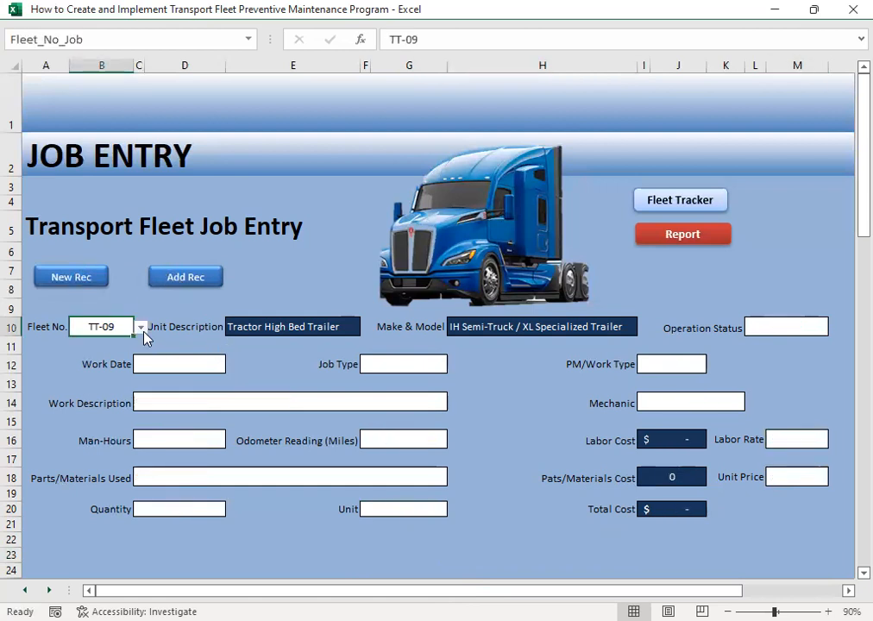
pyautogui.click(140, 328)
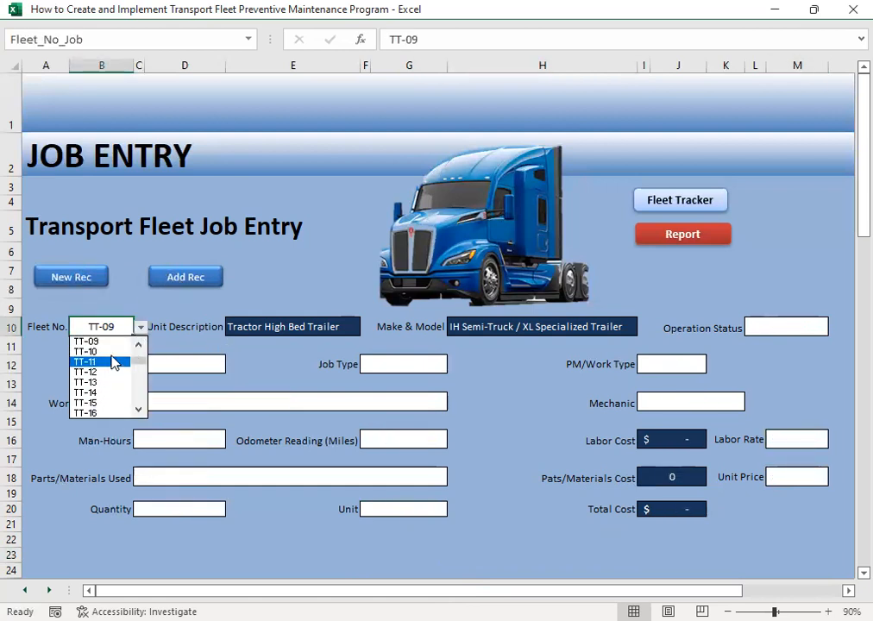
pyautogui.click(116, 352)
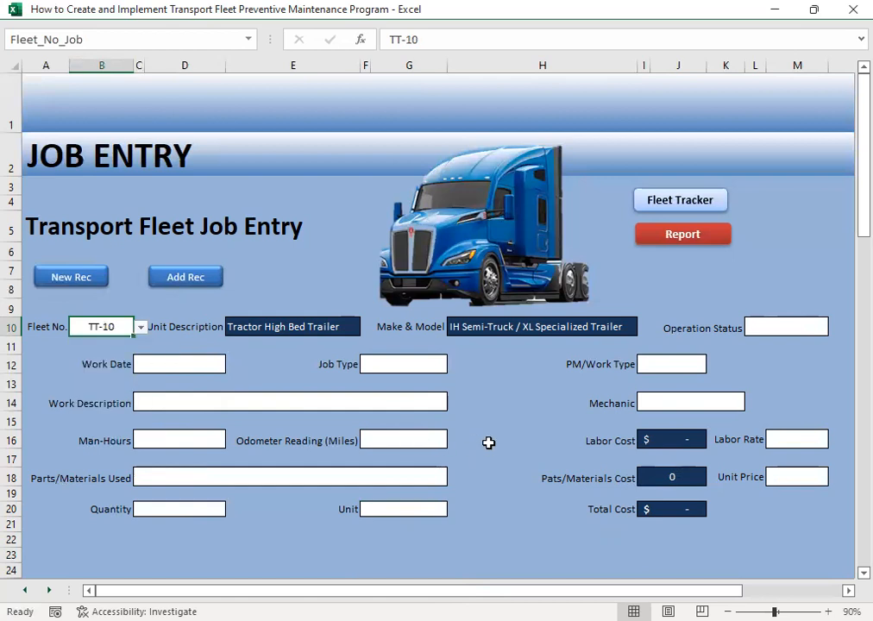
pyautogui.click(758, 326)
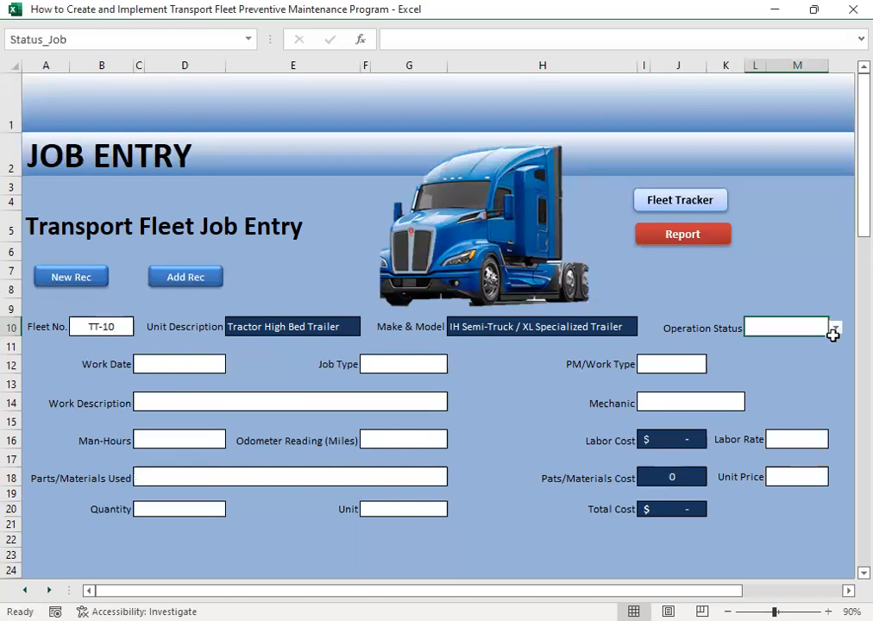
pyautogui.click(837, 329)
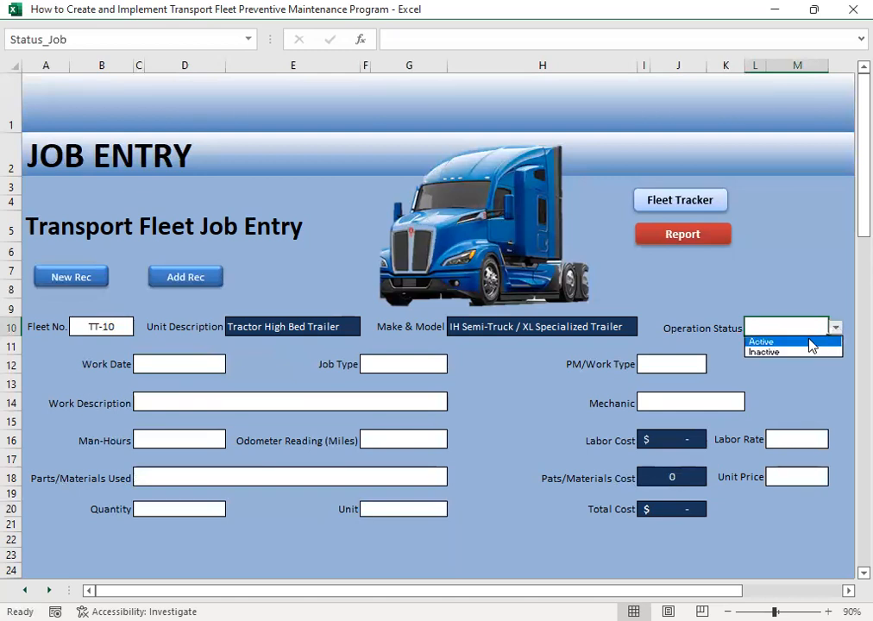
pyautogui.click(761, 342)
# - Enter 12/10 as the work date of the TT-10 job
pyautogui.click(161, 364)
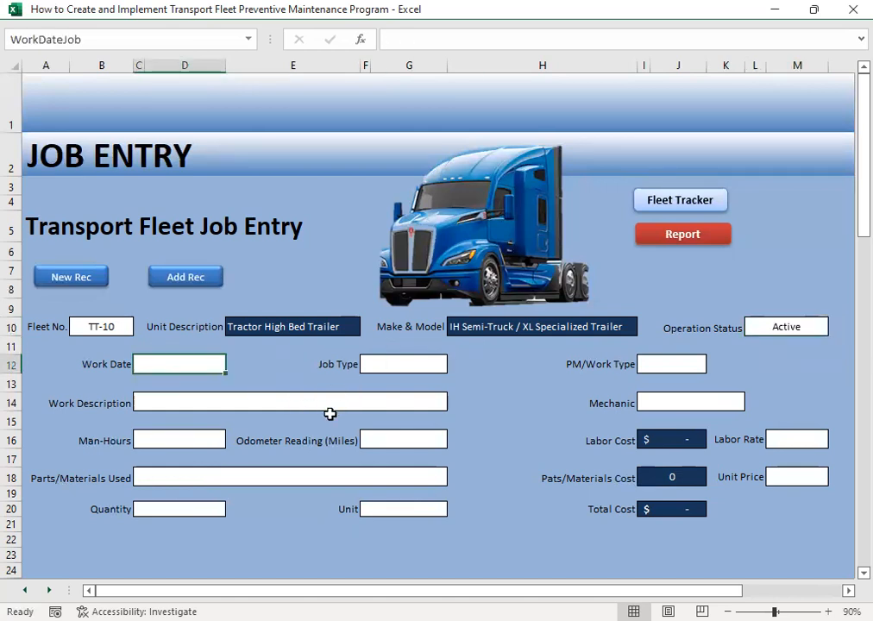
pyautogui.write('12/10')
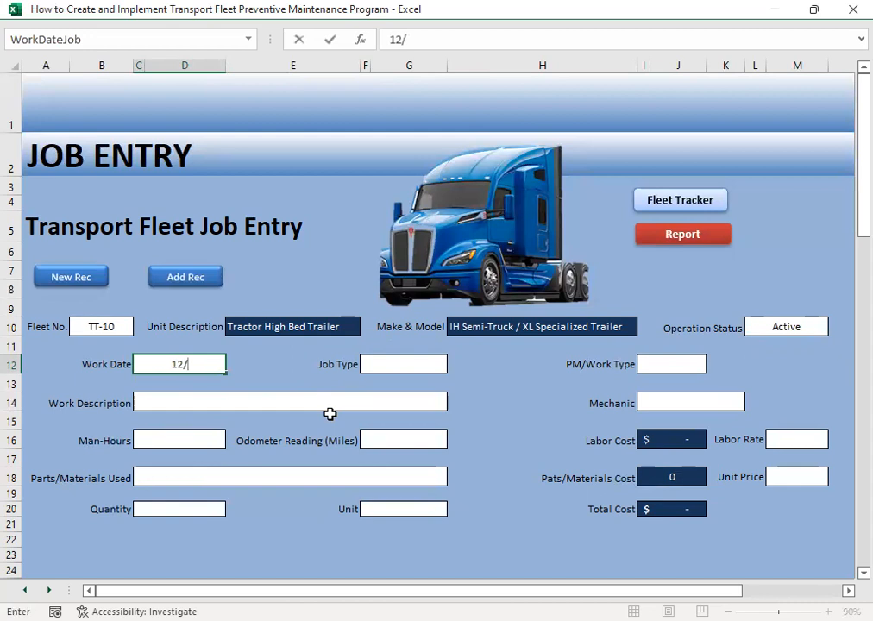
pyautogui.press('Tab')
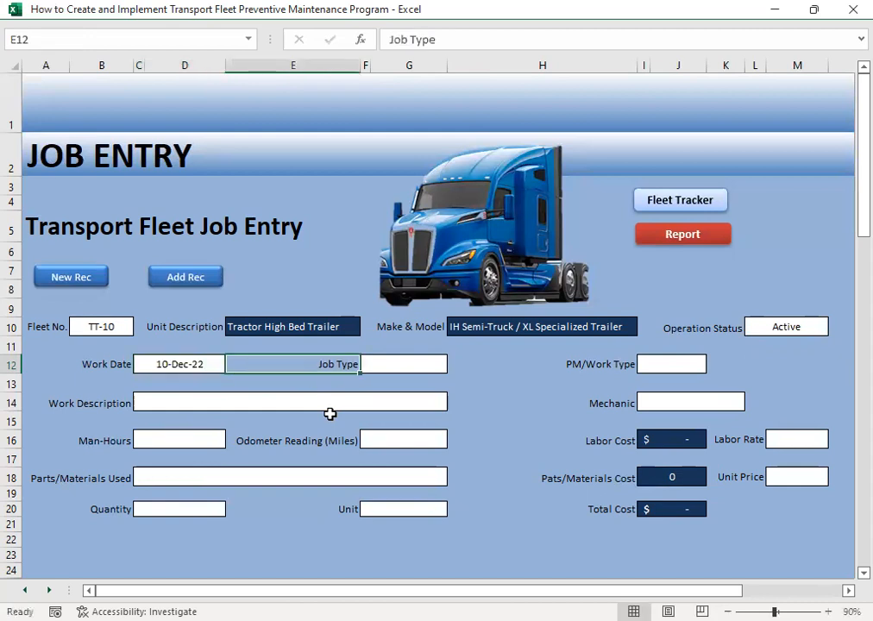
# - Classify the TT-10 job as Corrective with Breakdown as the PM/work type
pyautogui.press('Tab')
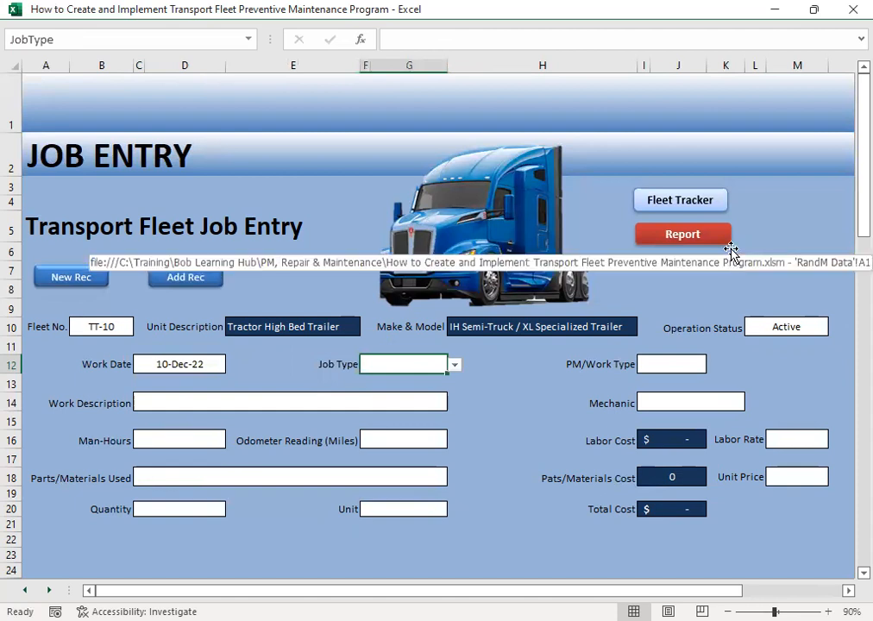
pyautogui.click(454, 365)
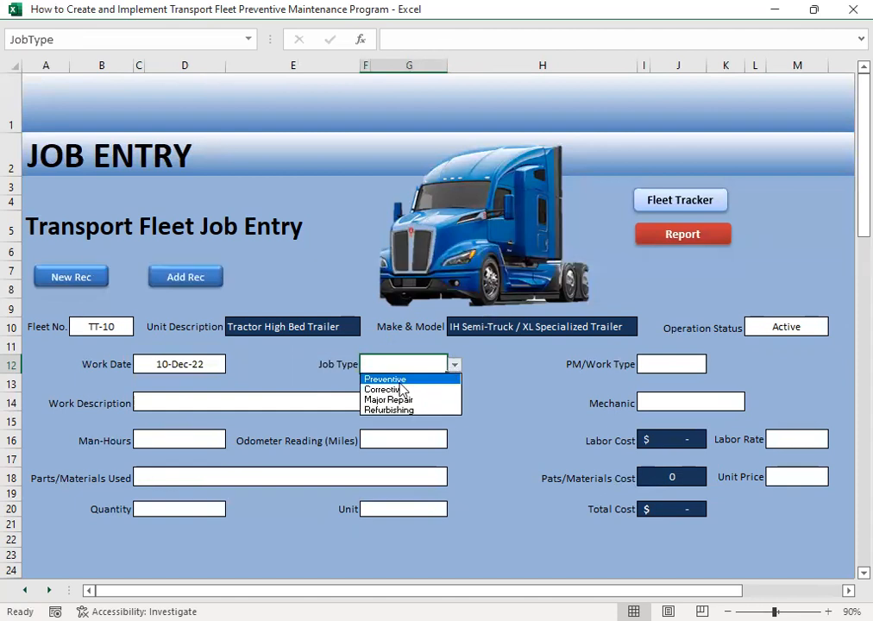
pyautogui.click(457, 392)
pyautogui.click(690, 365)
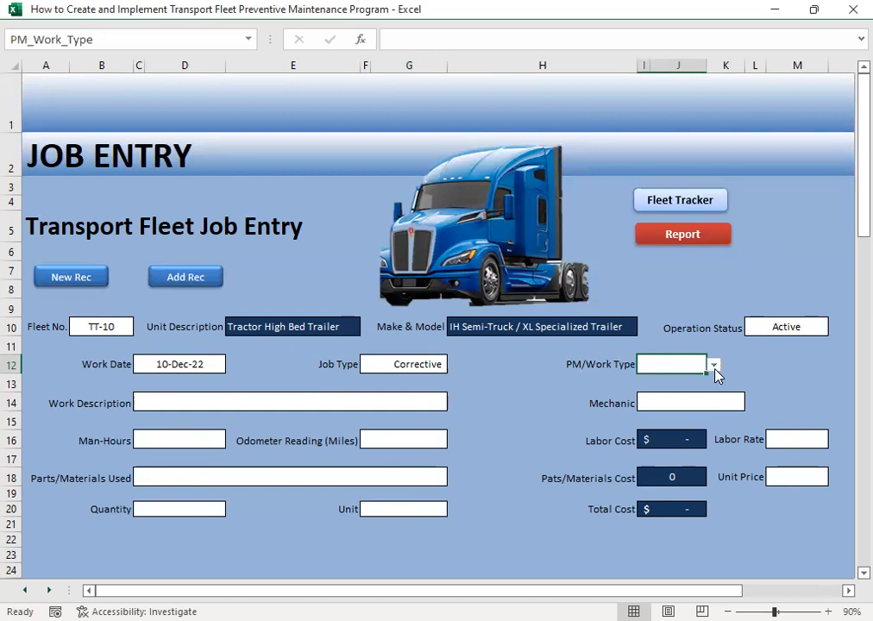
pyautogui.click(714, 365)
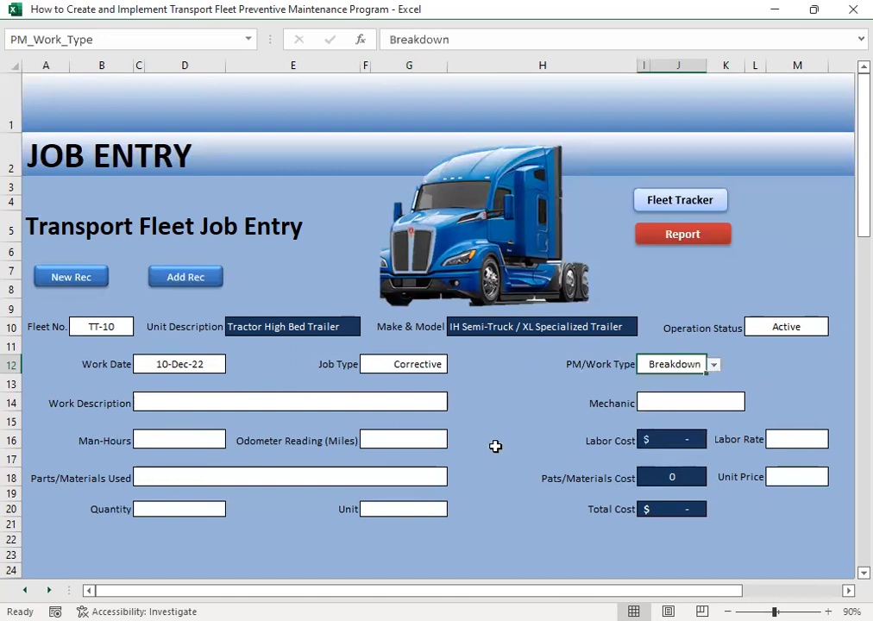
# - Enter an odometer reading of 34000 miles for the TT-10 job
pyautogui.click(168, 400)
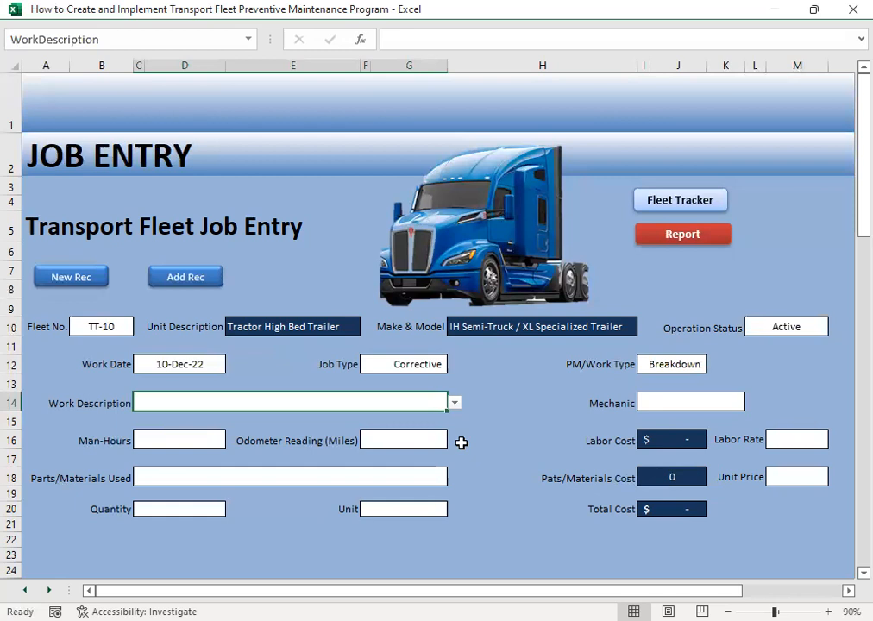
pyautogui.click(383, 444)
pyautogui.click(390, 441)
pyautogui.write('2')
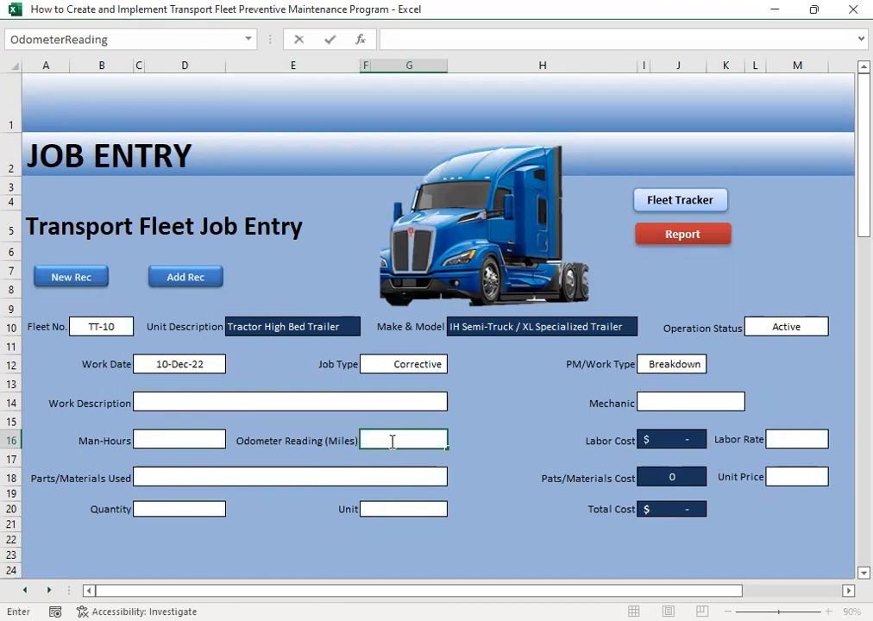
pyautogui.write('4000')
pyautogui.press('Tab')
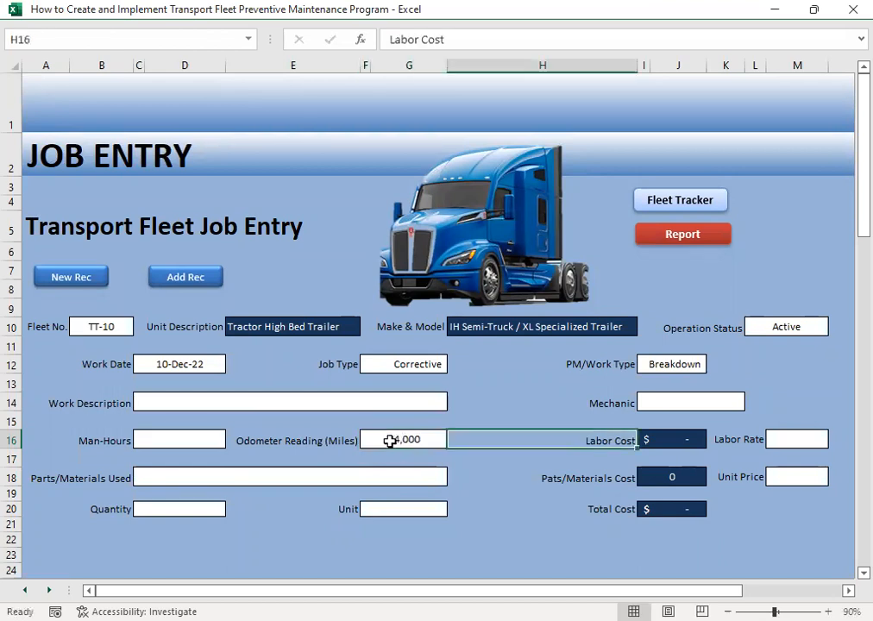
# - Choose Remove & Replace Alternator Assy as the work description for the TT-10 job
pyautogui.click(159, 400)
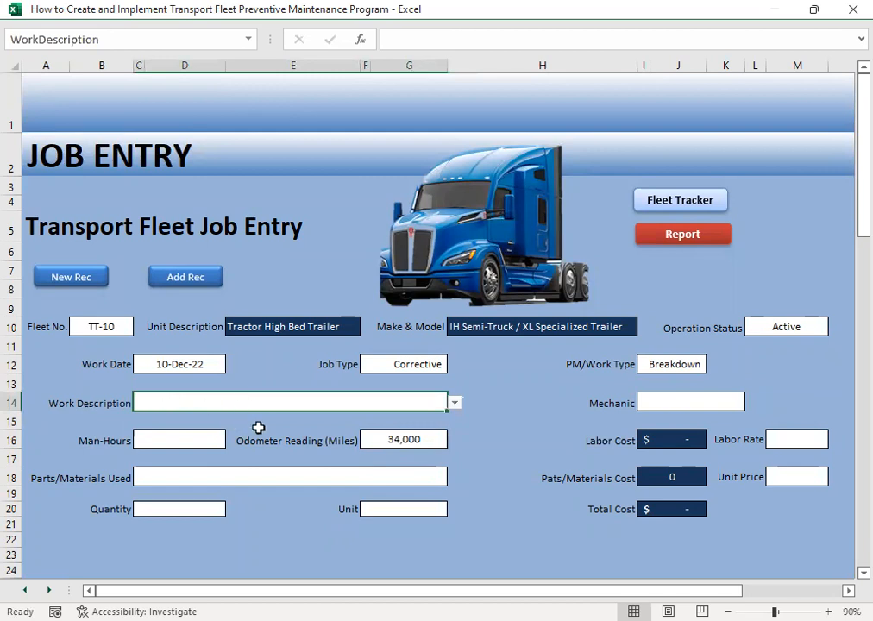
pyautogui.click(459, 403)
pyautogui.moveTo(455, 436); pyautogui.dragTo(457, 458)
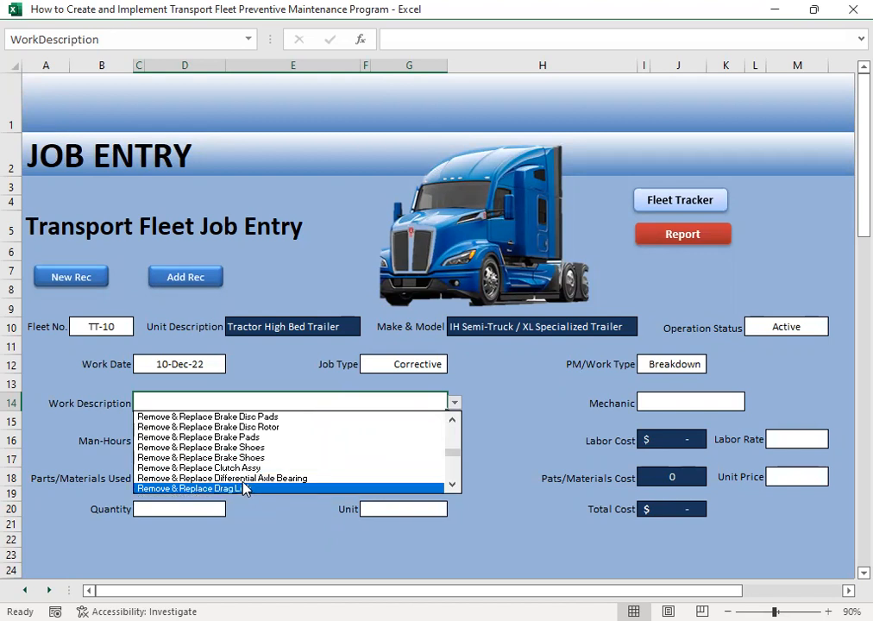
pyautogui.click(453, 421)
pyautogui.click(452, 421)
pyautogui.click(452, 422)
pyautogui.click(453, 421)
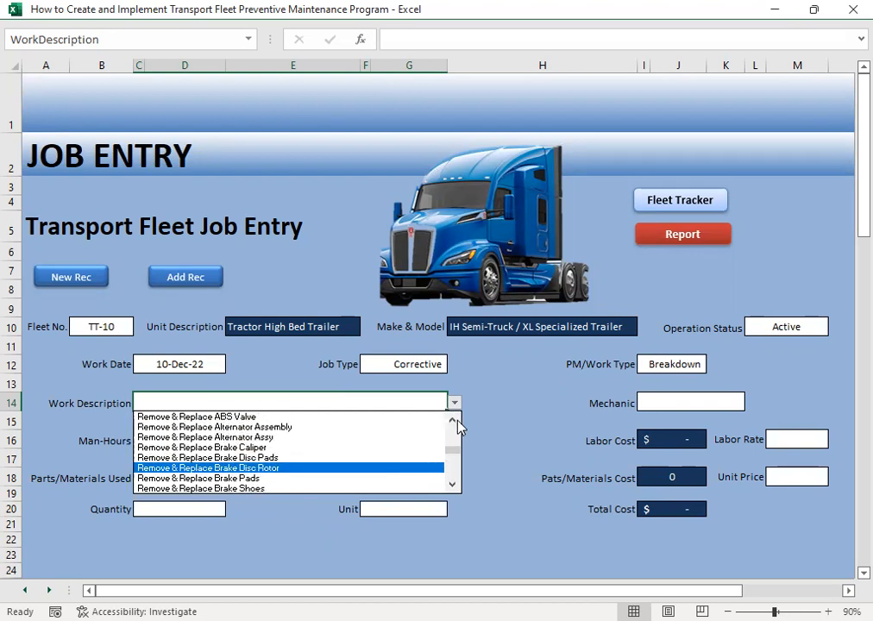
pyautogui.click(274, 437)
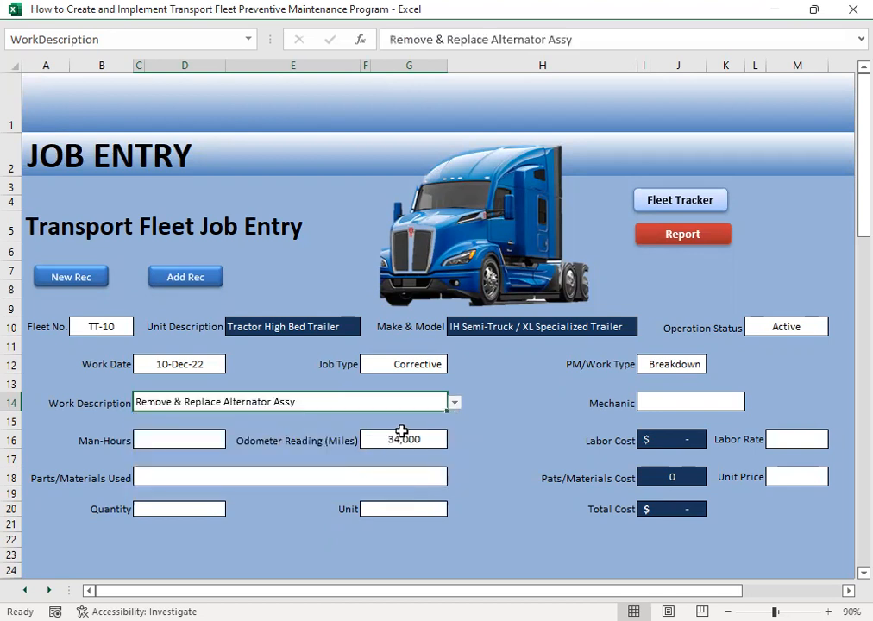
# - Assign the second mechanic in the list to the alternator job
pyautogui.click(654, 401)
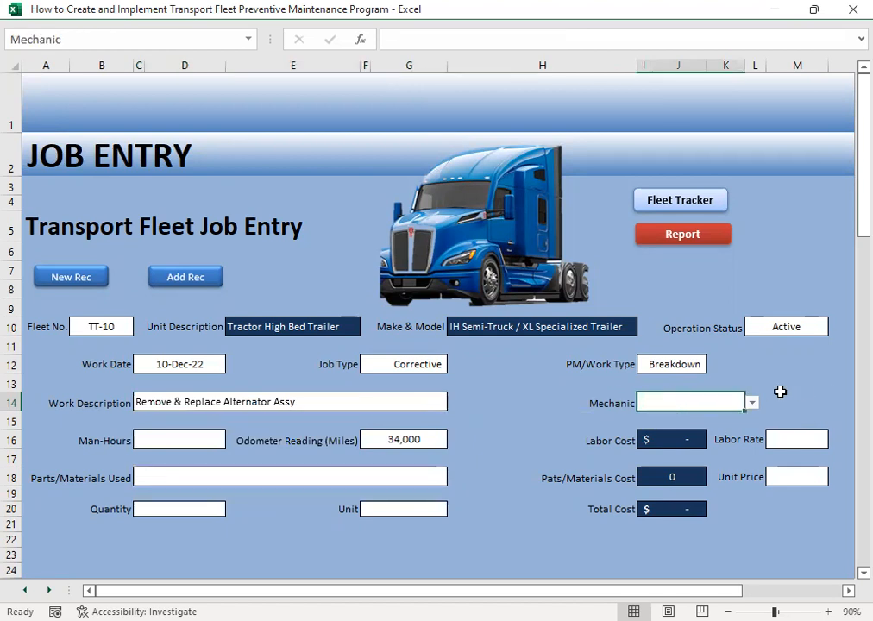
pyautogui.click(752, 403)
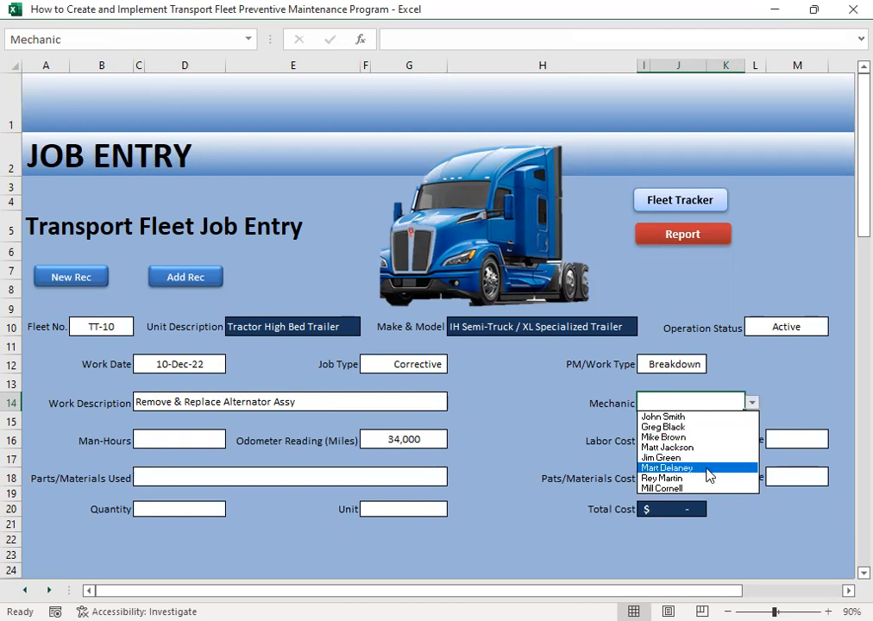
pyautogui.click(683, 427)
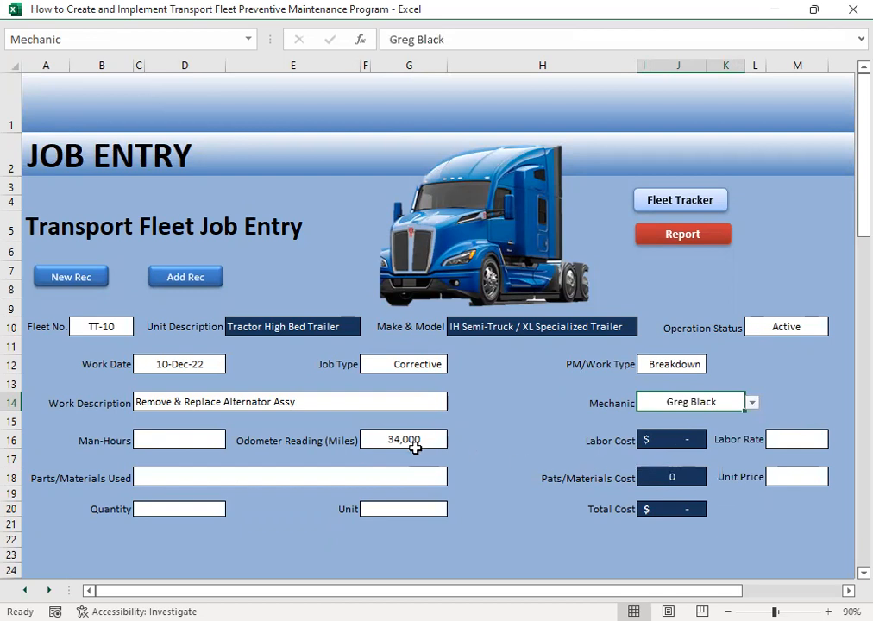
# - Enter 1.5 man-hours for the alternator replacement job
pyautogui.click(182, 442)
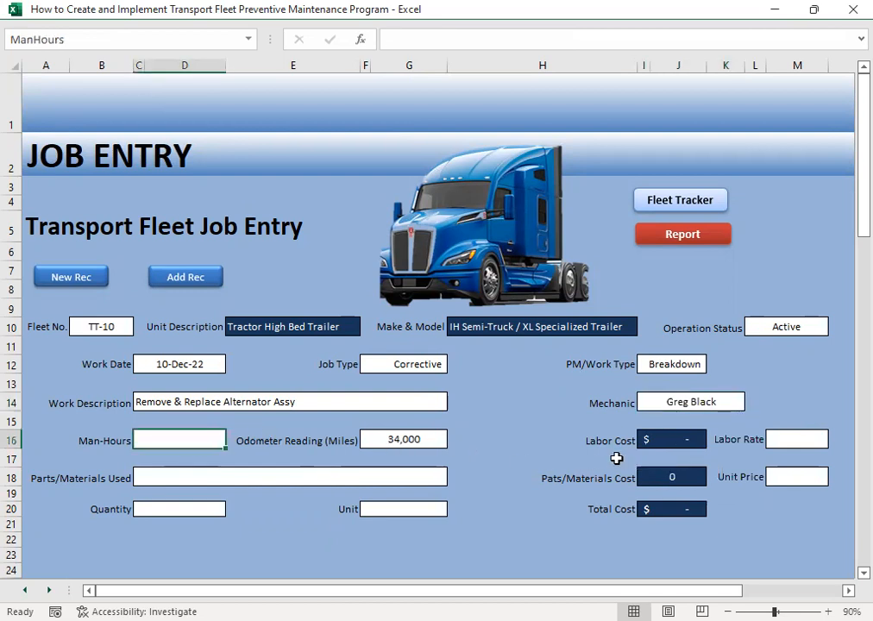
pyautogui.write('1')
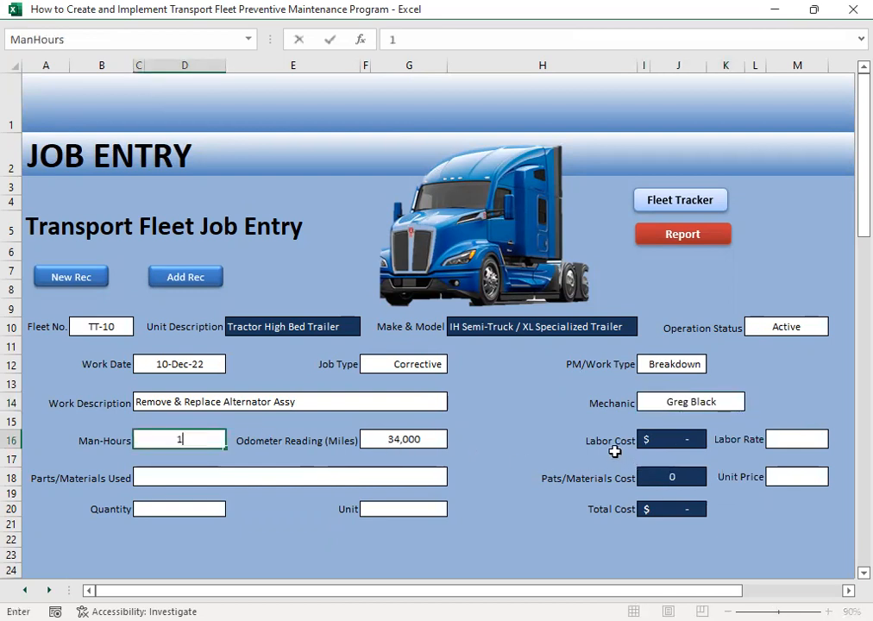
pyautogui.write('.5')
pyautogui.press('Tab')
pyautogui.press('Tab')
pyautogui.press('Tab')
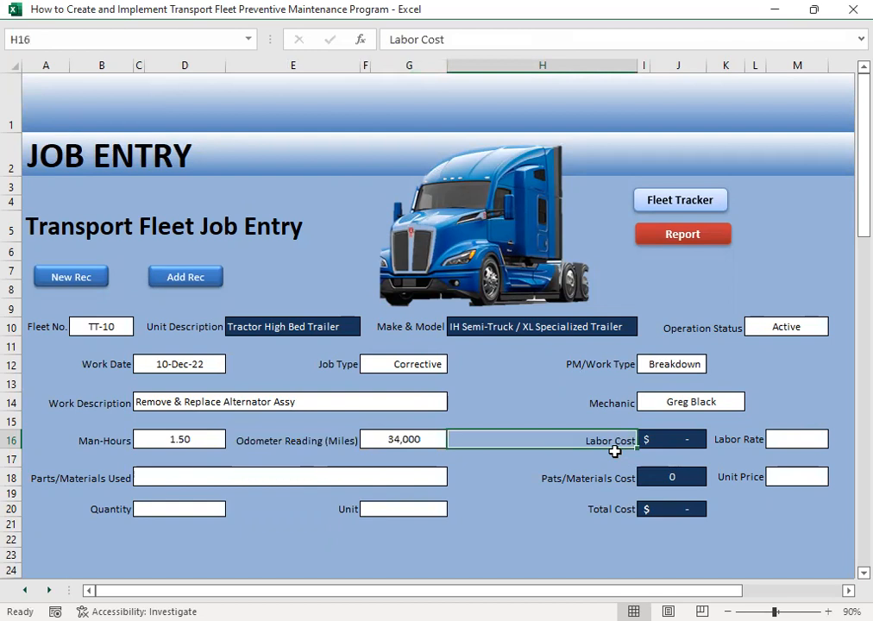
# - Set the labor rate for the alternator job to 20.24
pyautogui.press('Tab')
pyautogui.press('Tab')
pyautogui.press('Tab')
pyautogui.press('Tab')
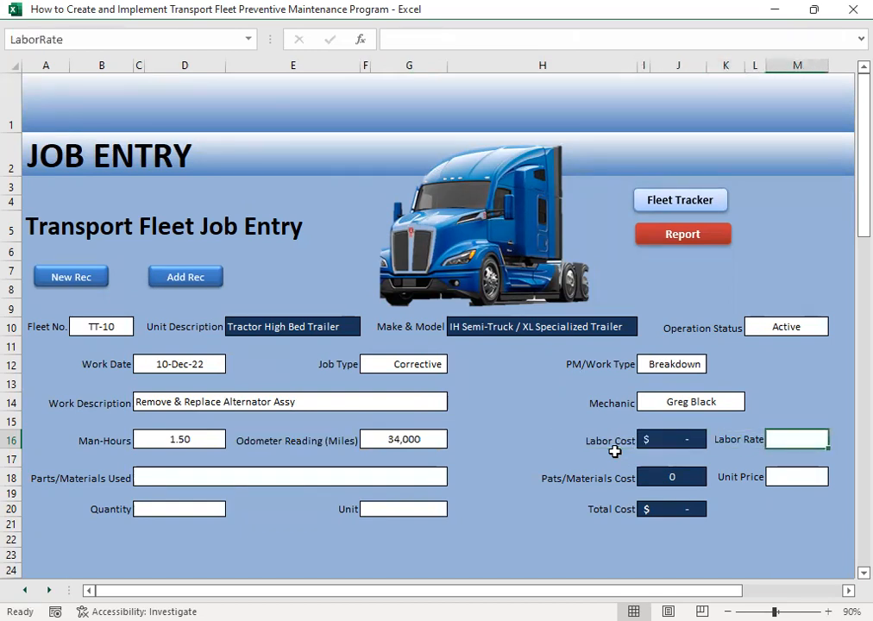
pyautogui.write('20.24')
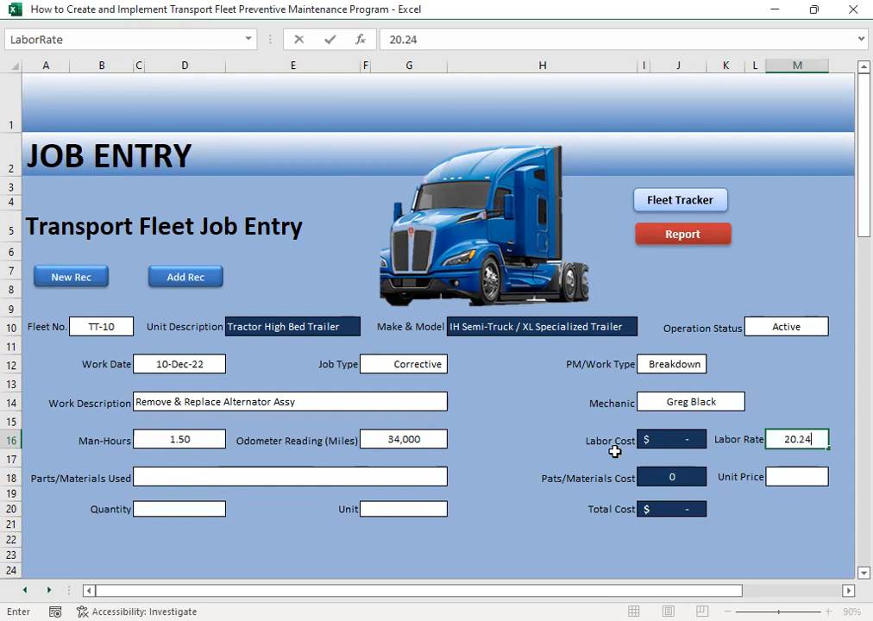
pyautogui.press('Return')
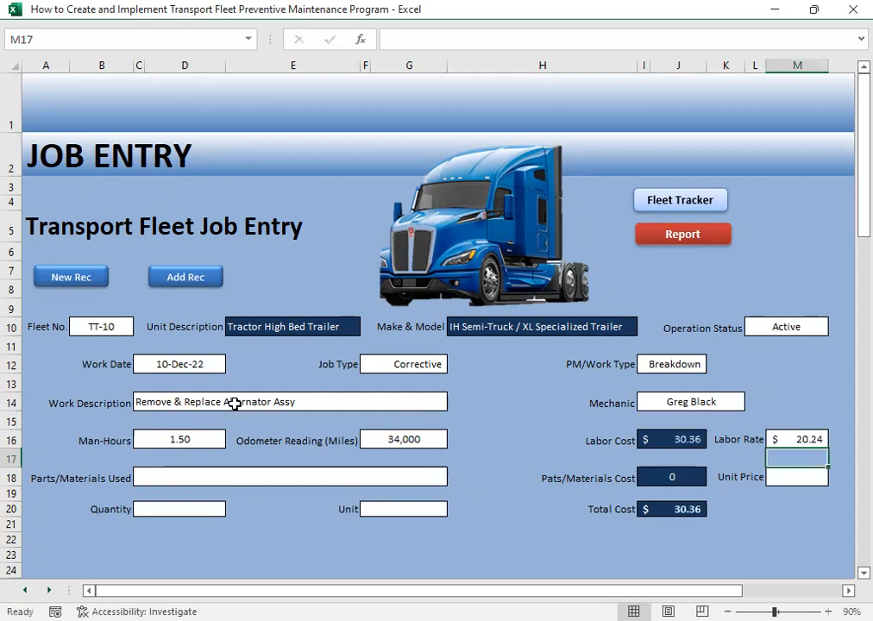
# - Choose Alternator Assembly as the part used for the TT-10 job
pyautogui.click(143, 472)
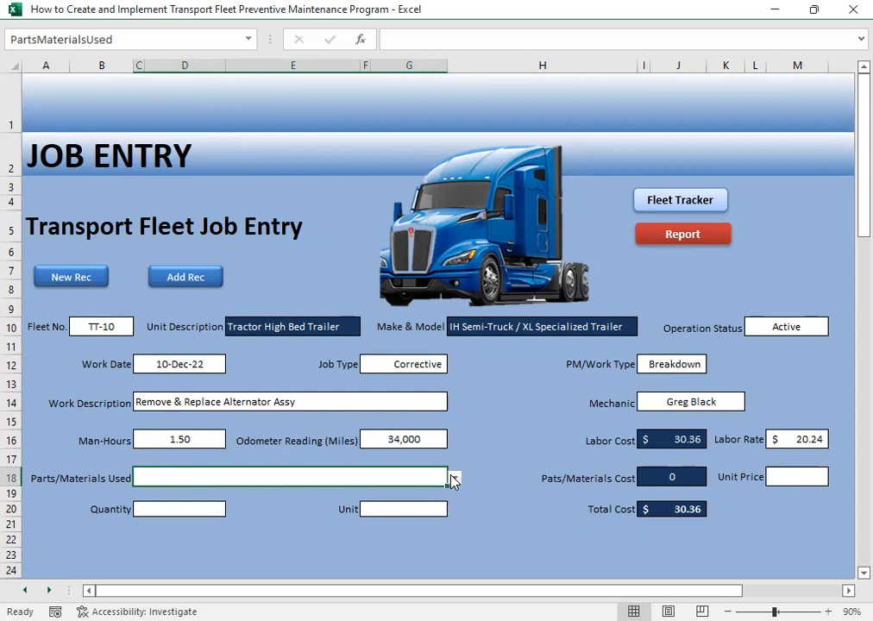
pyautogui.click(454, 477)
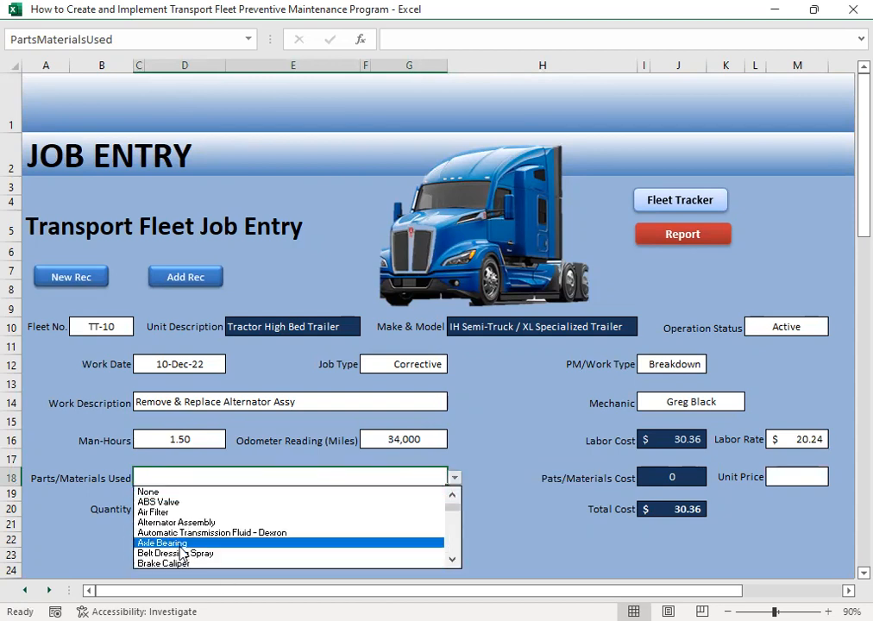
pyautogui.click(164, 522)
pyautogui.click(200, 509)
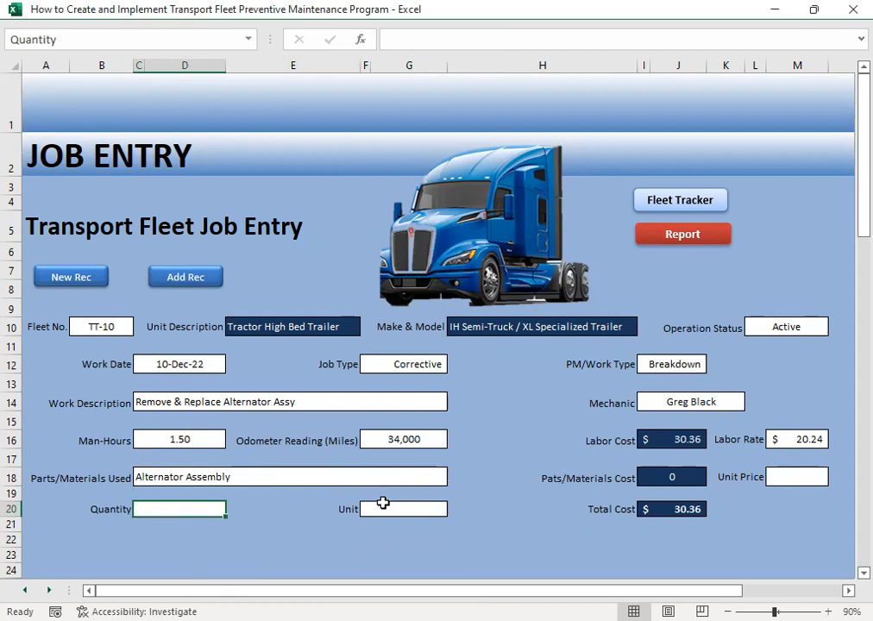
pyautogui.write('439')
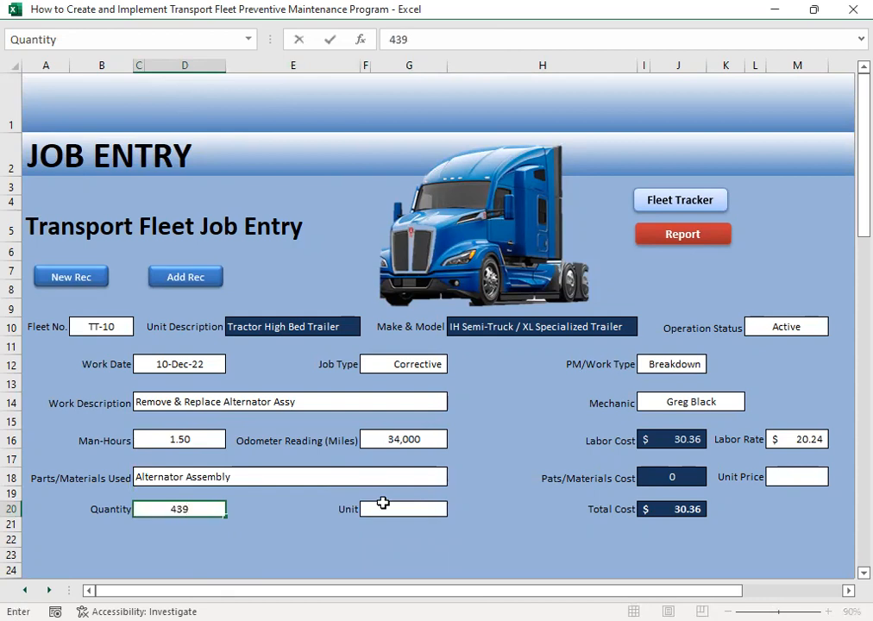
pyautogui.write('.84')
pyautogui.press('Tab')
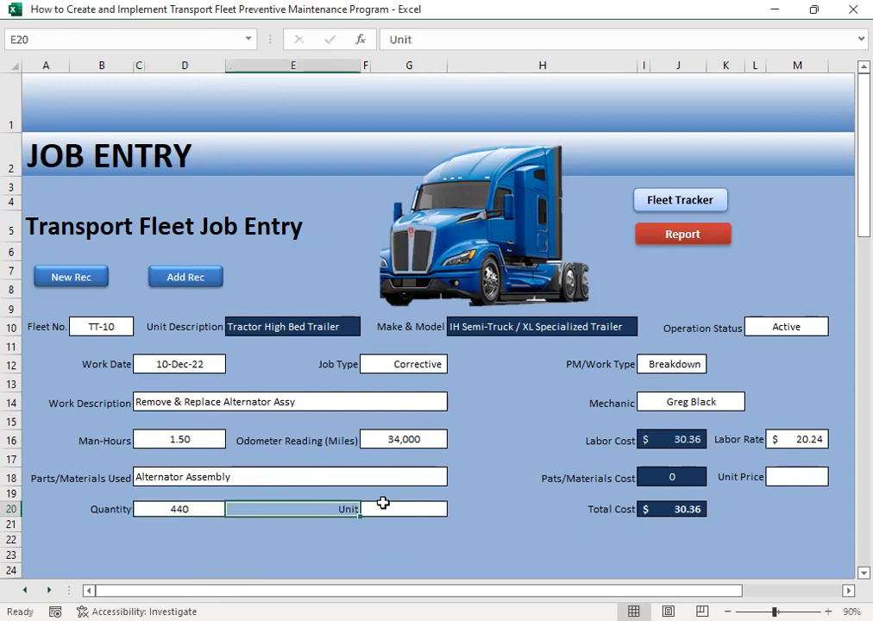
# - Set the quantity of the alternator assembly used on the TT-10 job to 1
pyautogui.hotkey('shift', 'Tab')
pyautogui.write('1')
pyautogui.press('Tab')
pyautogui.press('Tab')
# - Set the alternator assembly's unit price to 439.84 in the TT-10 job entry
pyautogui.press('Tab')
pyautogui.press('Tab')
pyautogui.press('Up')
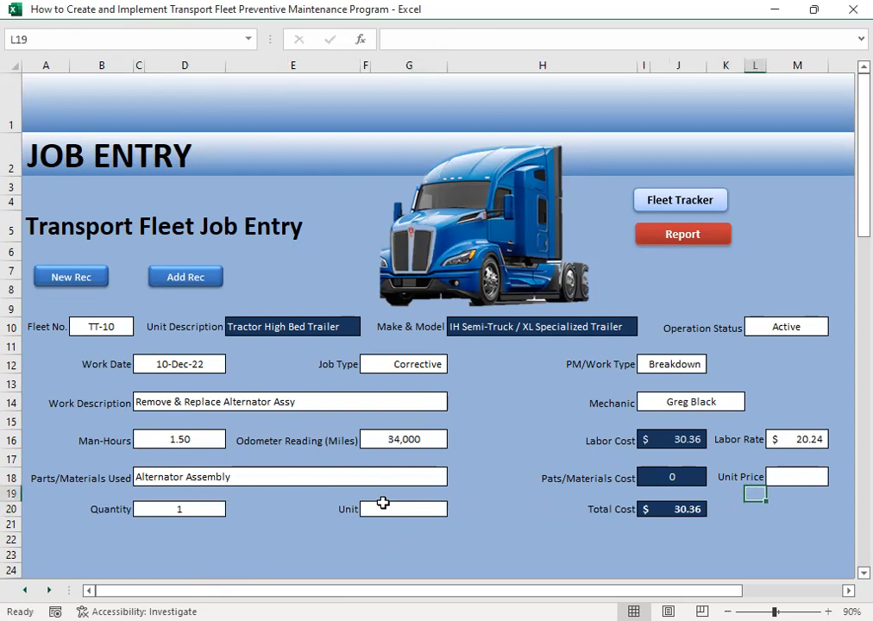
pyautogui.press('Up')
pyautogui.press('Tab')
pyautogui.write('439.')
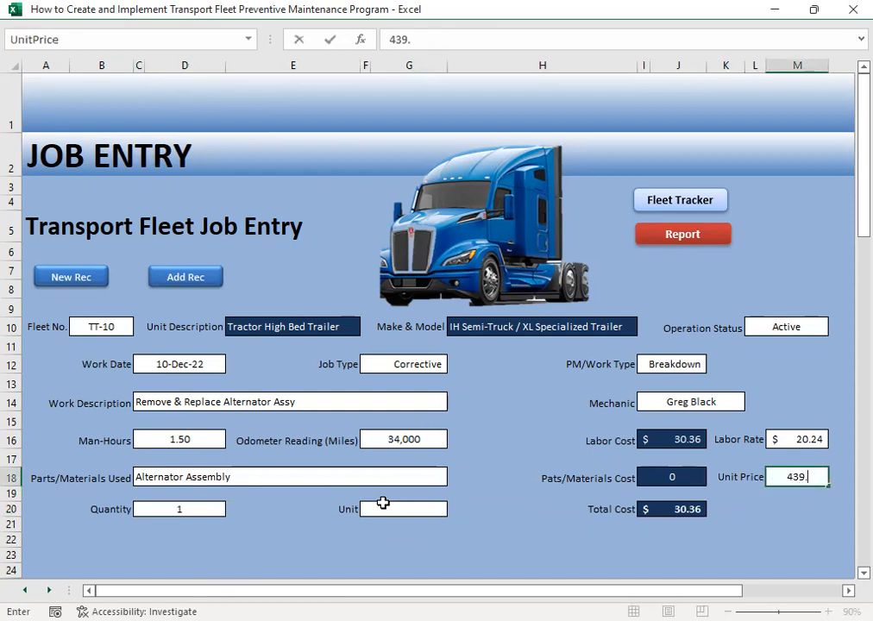
pyautogui.write('84')
pyautogui.press('Return')
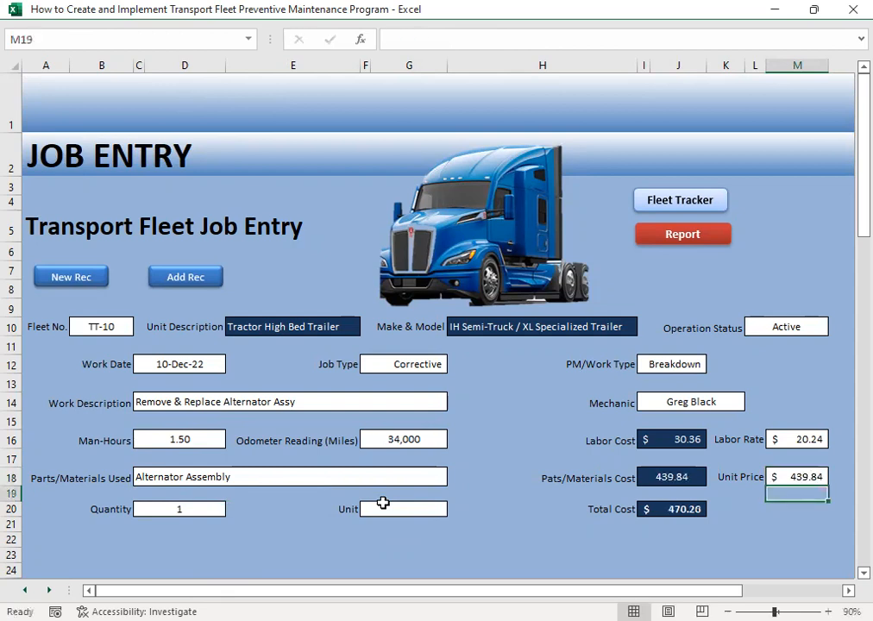
# - Choose Assy as the unit of measure for the alternator part
pyautogui.click(421, 513)
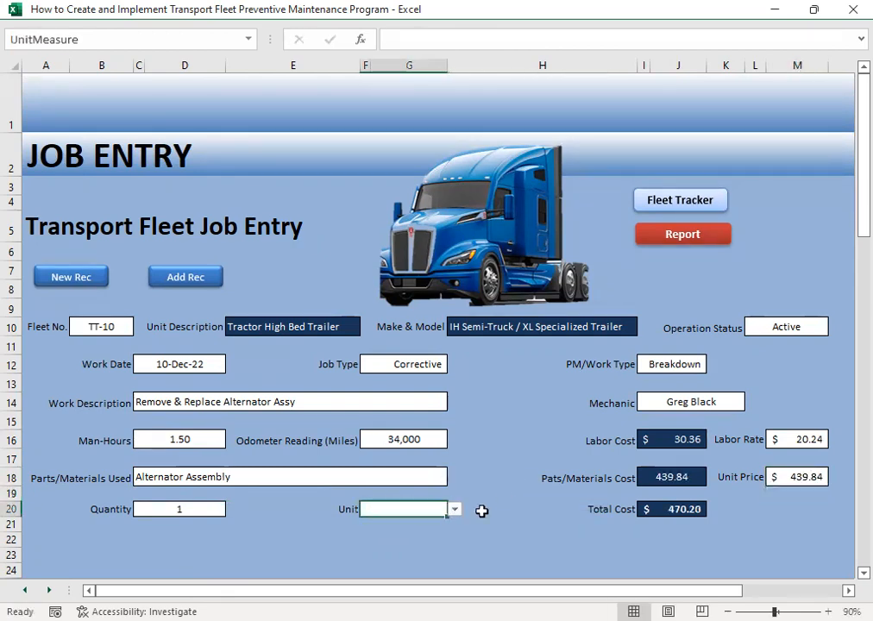
pyautogui.click(454, 510)
pyautogui.click(416, 534)
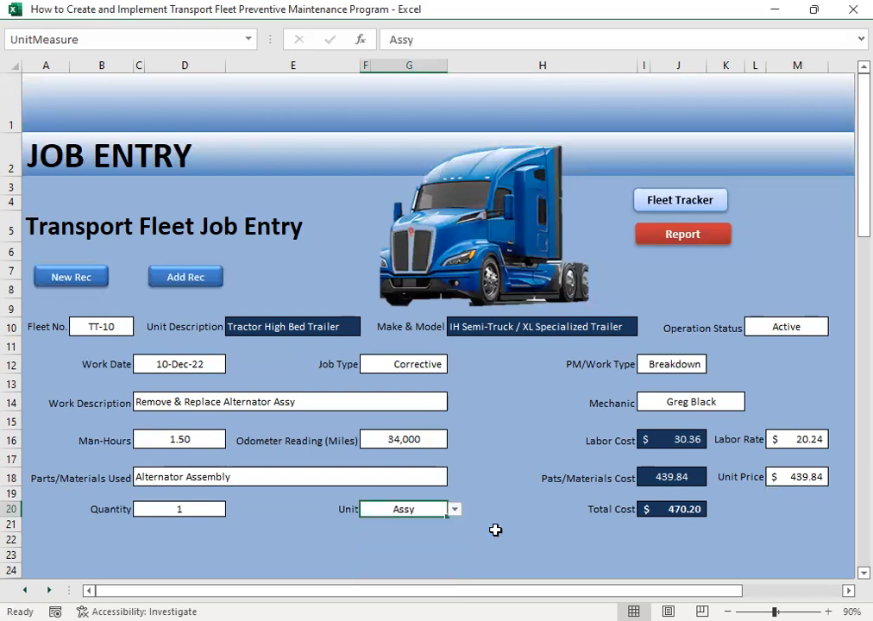
pyautogui.click(483, 524)
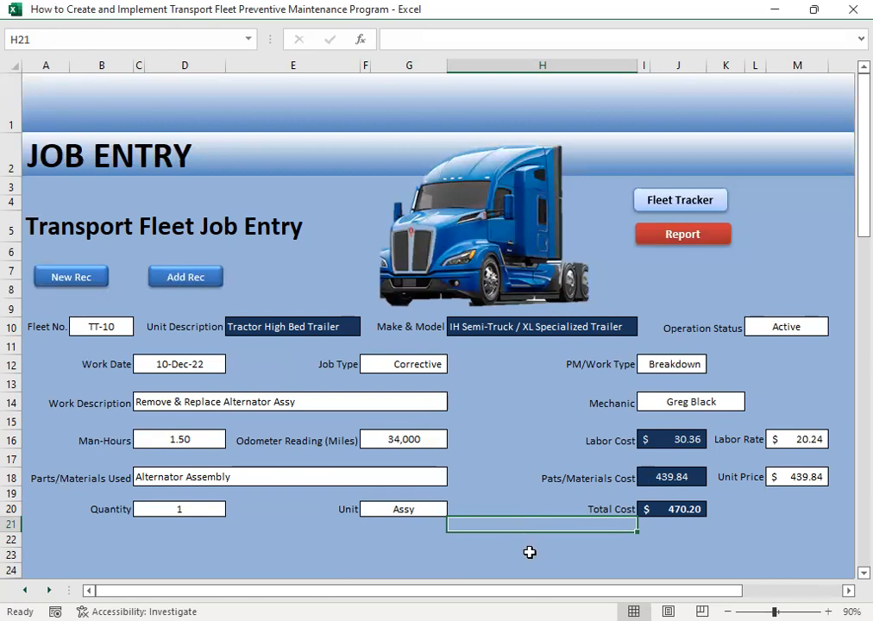
pyautogui.click(344, 514)
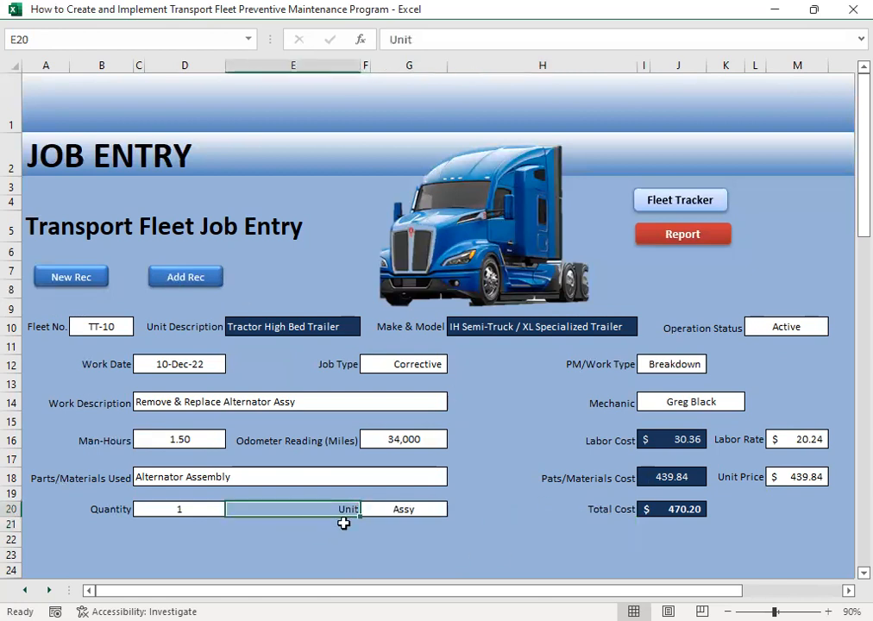
# - Add the completed TT-10 job record and check the macro assigned to the Add Rec shape, leaving the assignment as it is
pyautogui.keyDown('ctrl'); pyautogui.click(174, 279); pyautogui.keyUp('ctrl')
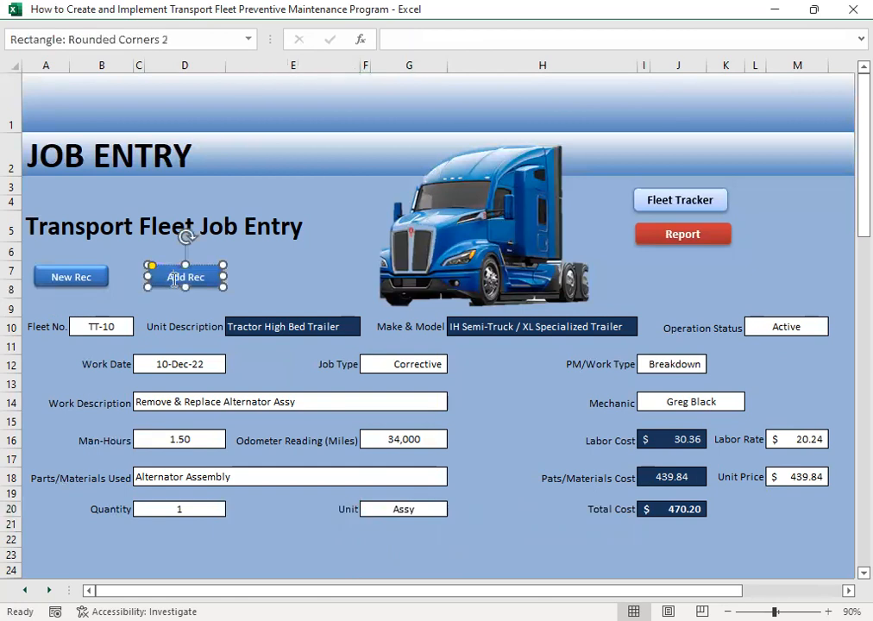
pyautogui.rightClick(177, 283)
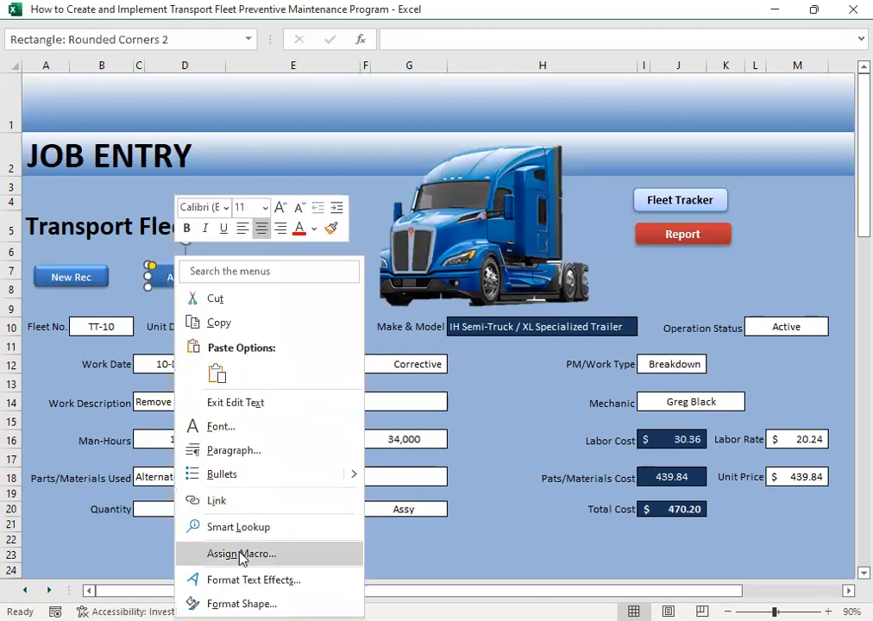
pyautogui.click(241, 554)
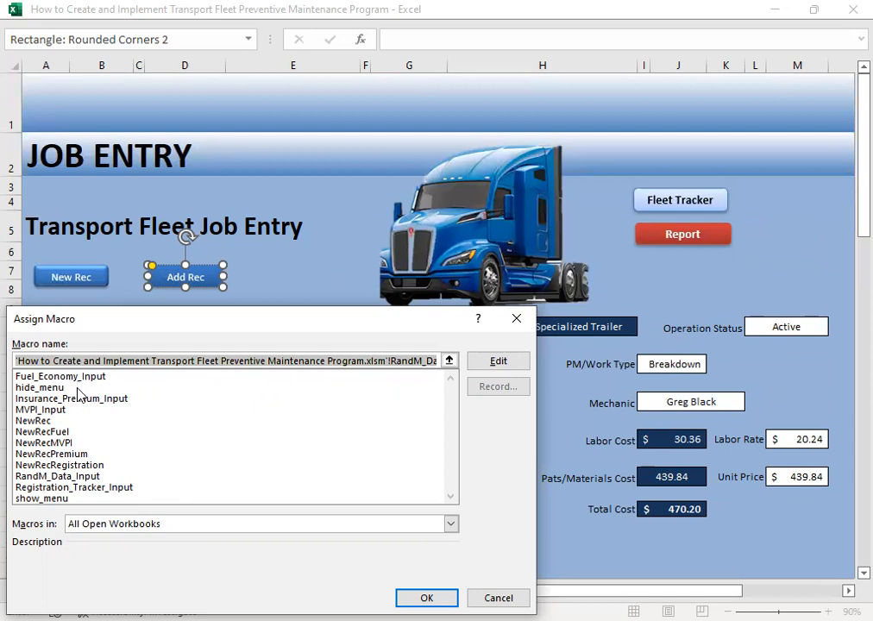
pyautogui.click(65, 478)
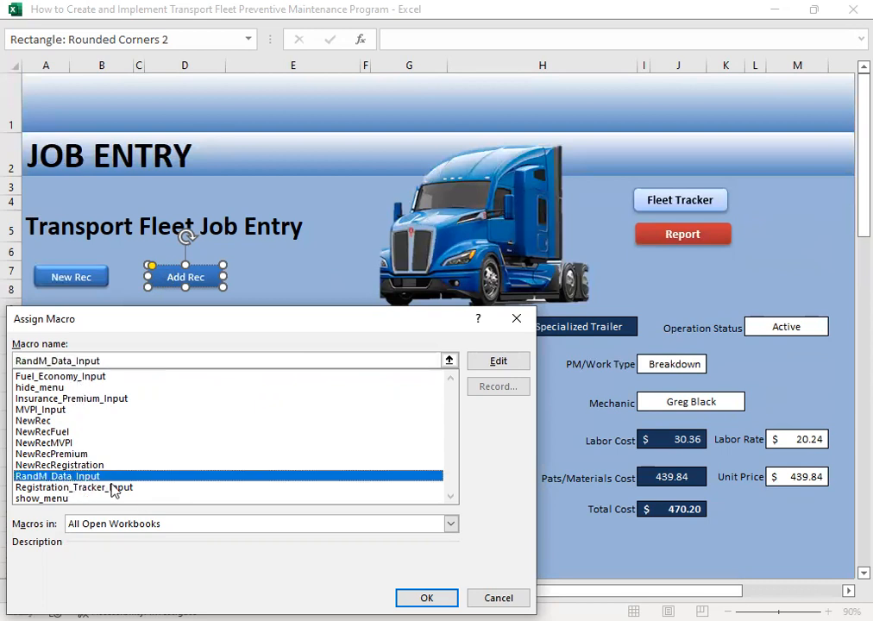
pyautogui.click(499, 599)
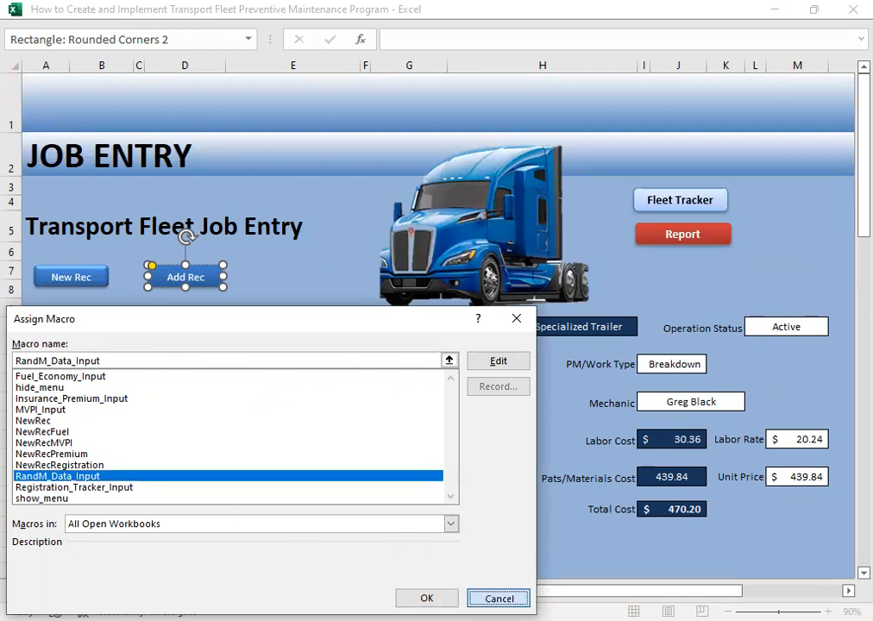
pyautogui.click(277, 270)
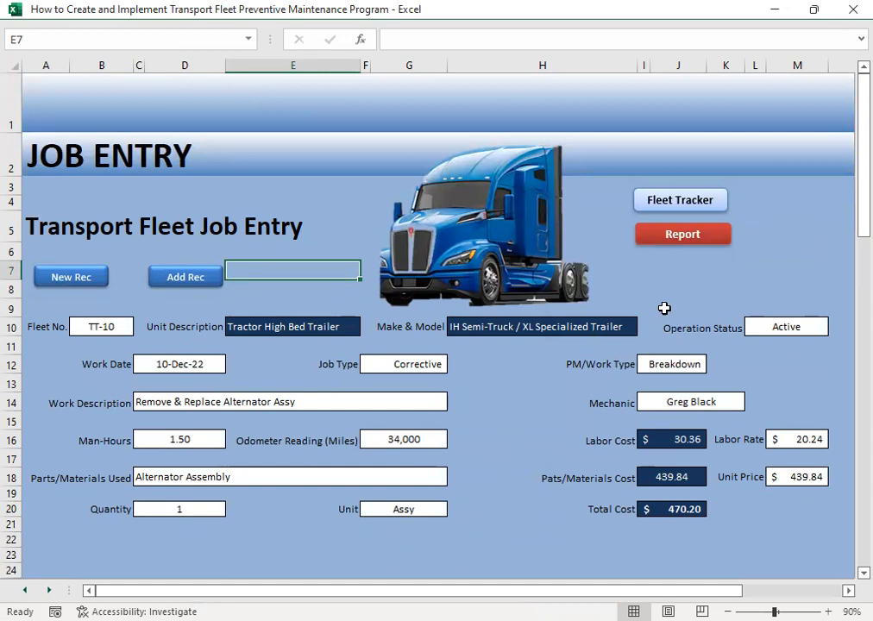
# - Open the repair and maintenance history and review the fleet numbers and total costs of all recorded jobs
pyautogui.click(676, 233)
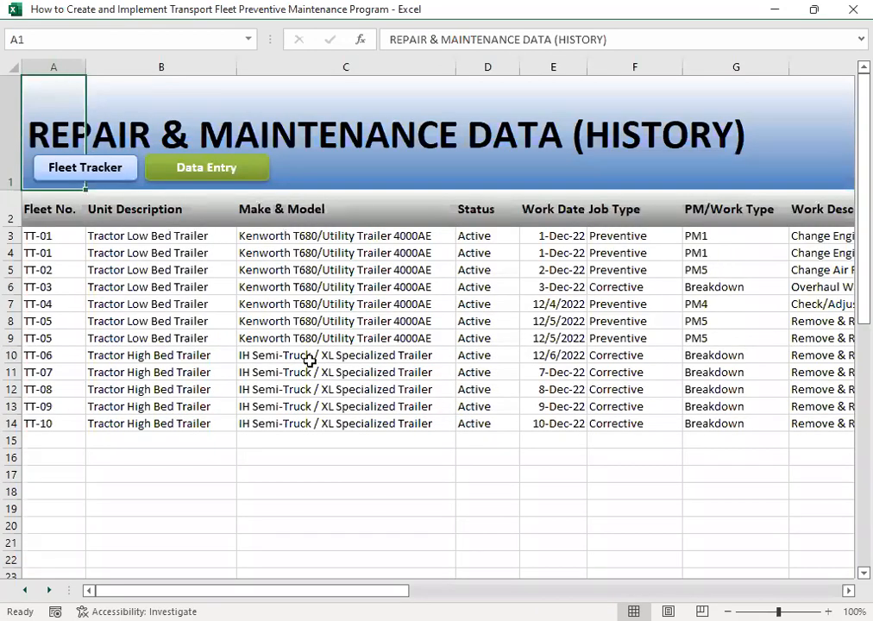
pyautogui.moveTo(35, 235); pyautogui.dragTo(47, 423)
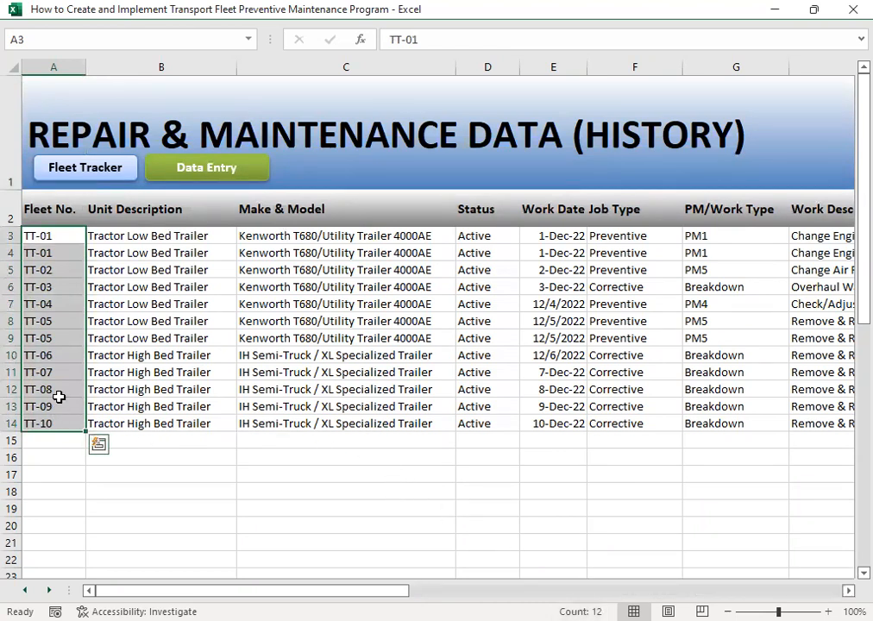
pyautogui.click(53, 237)
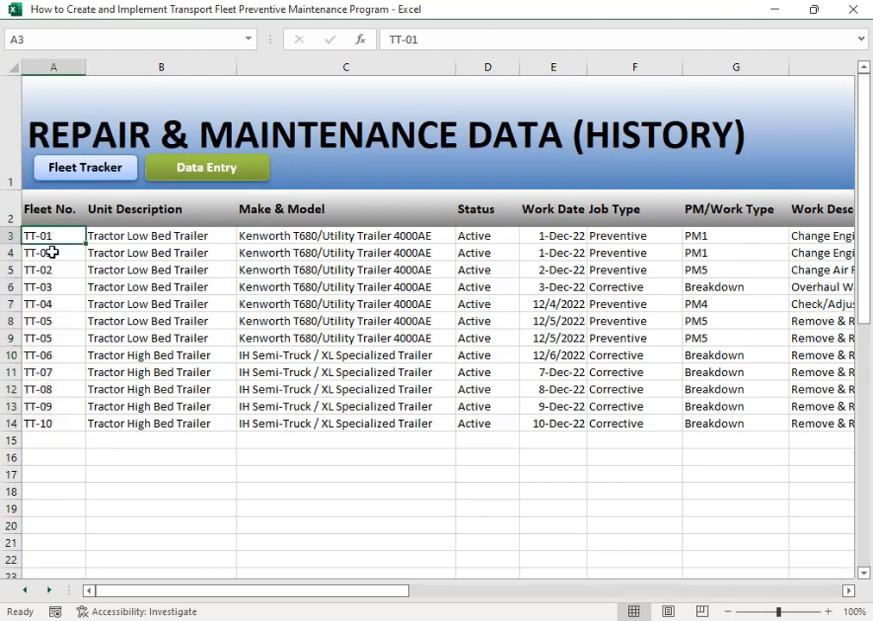
pyautogui.click(54, 253)
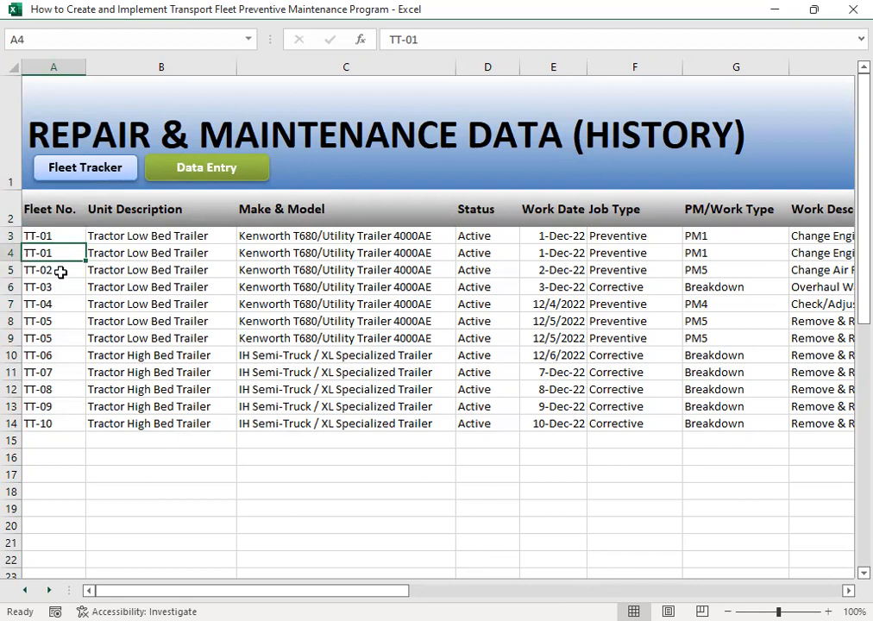
pyautogui.click(57, 321)
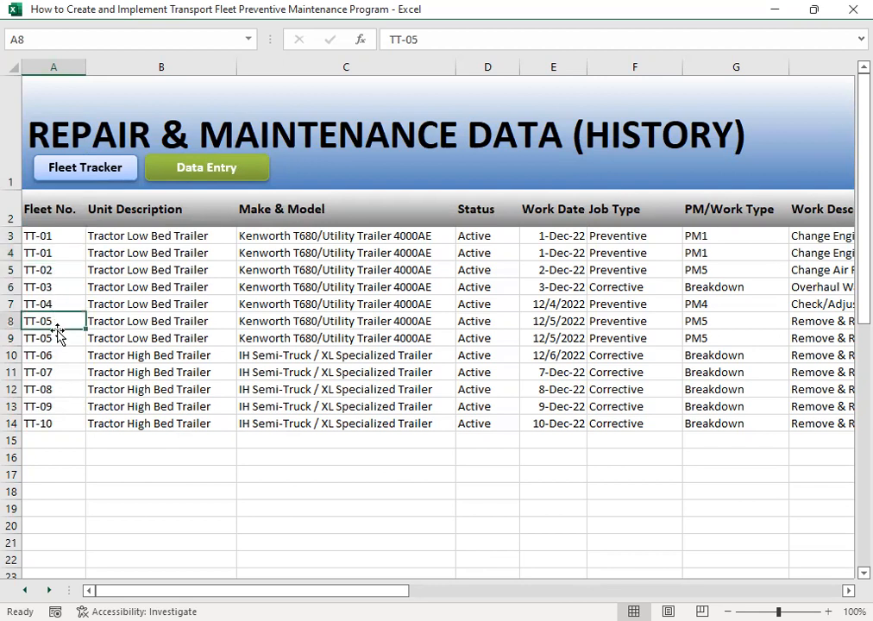
pyautogui.click(60, 338)
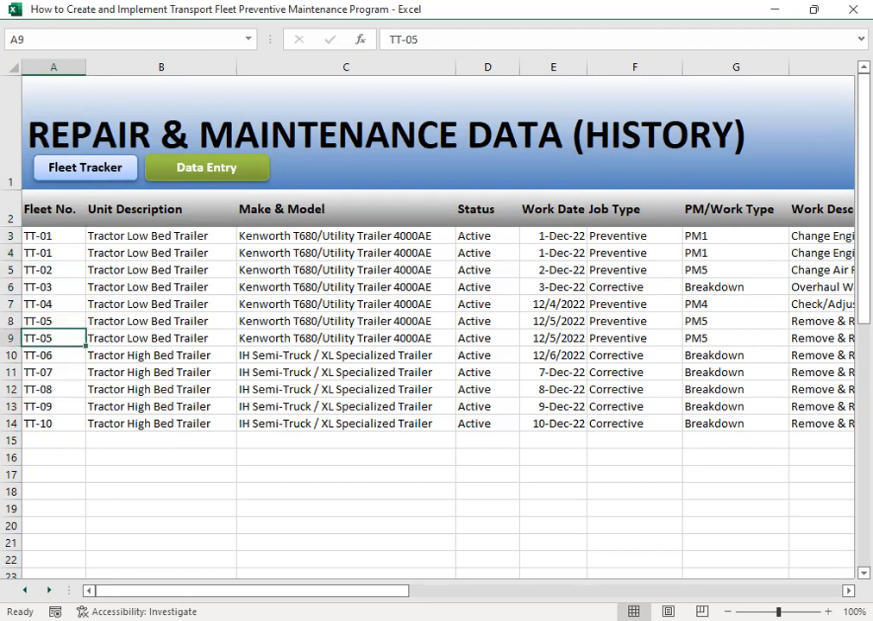
pyautogui.moveTo(41, 233); pyautogui.dragTo(65, 418)
pyautogui.click(161, 439)
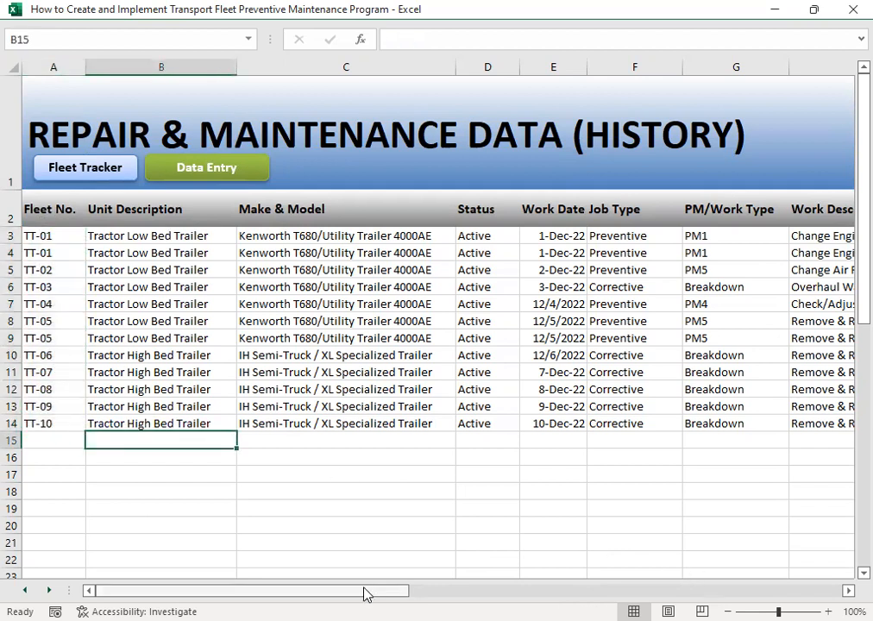
pyautogui.moveTo(259, 590); pyautogui.dragTo(848, 577)
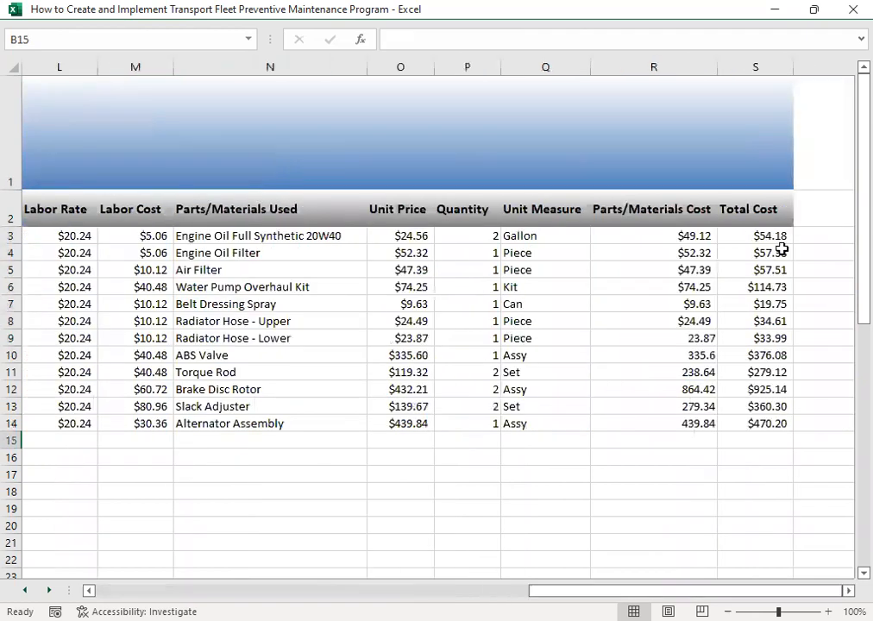
pyautogui.moveTo(774, 230); pyautogui.dragTo(774, 425)
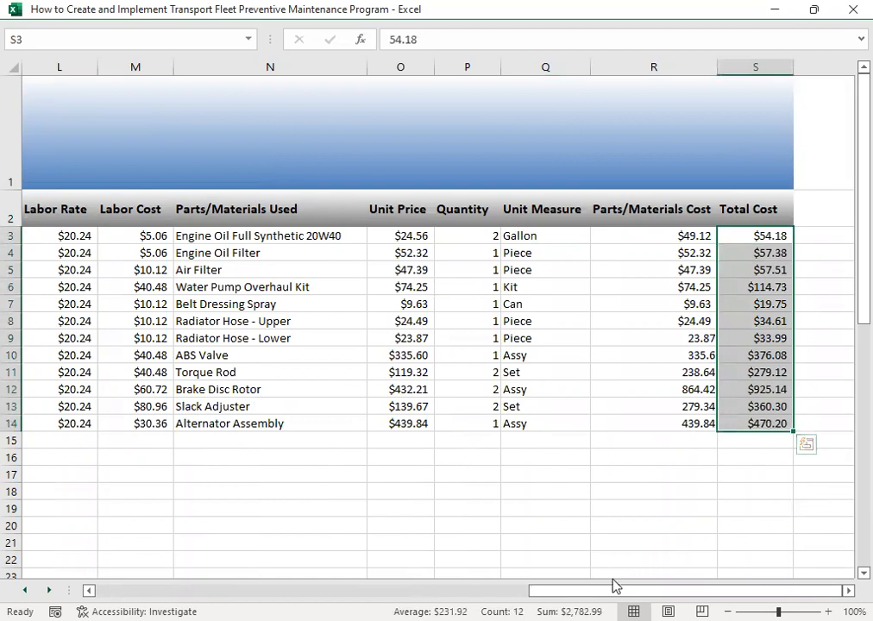
# - Format all recorded work dates, E3 to E14, with the 14-Mar-12 date type
pyautogui.moveTo(682, 590); pyautogui.dragTo(250, 590)
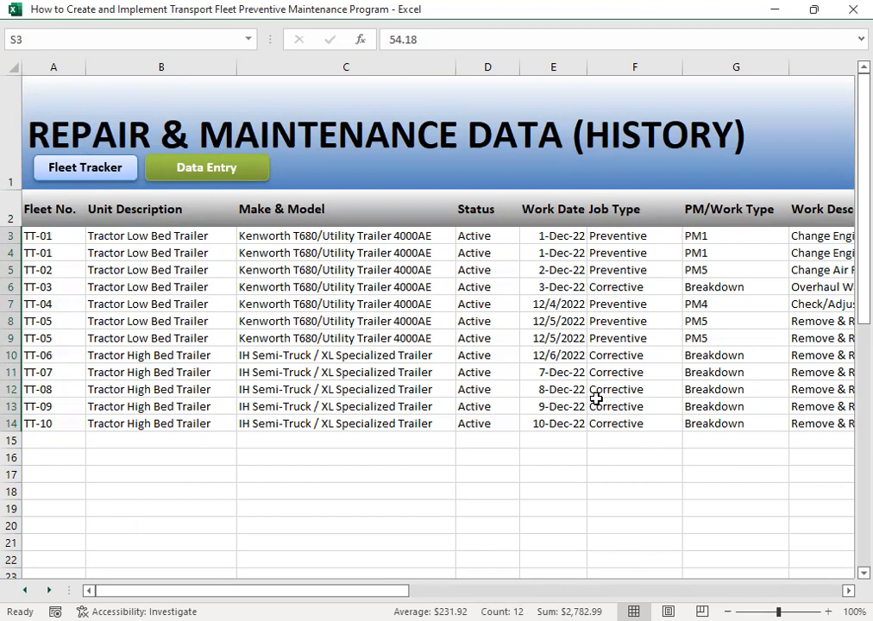
pyautogui.moveTo(552, 239); pyautogui.dragTo(544, 419)
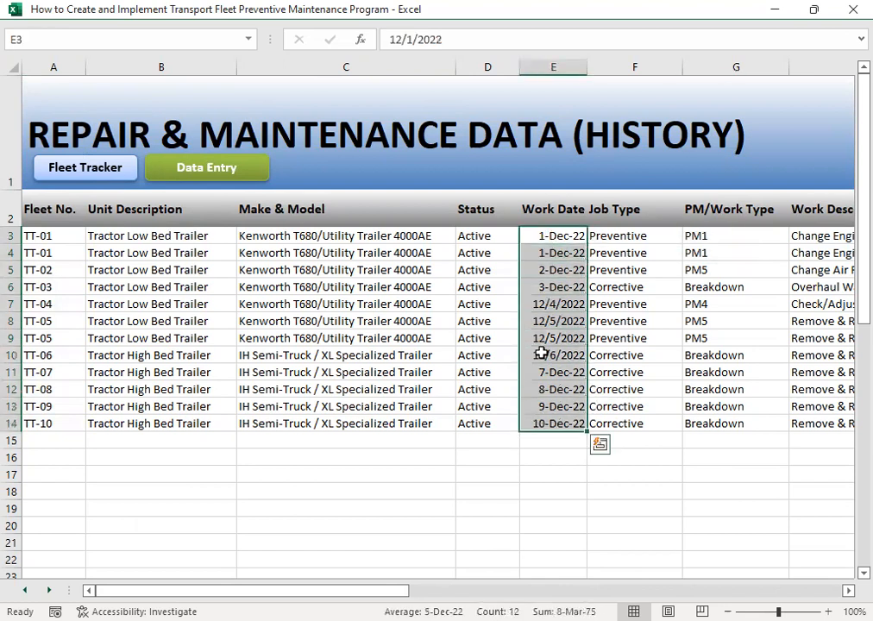
pyautogui.rightClick(547, 355)
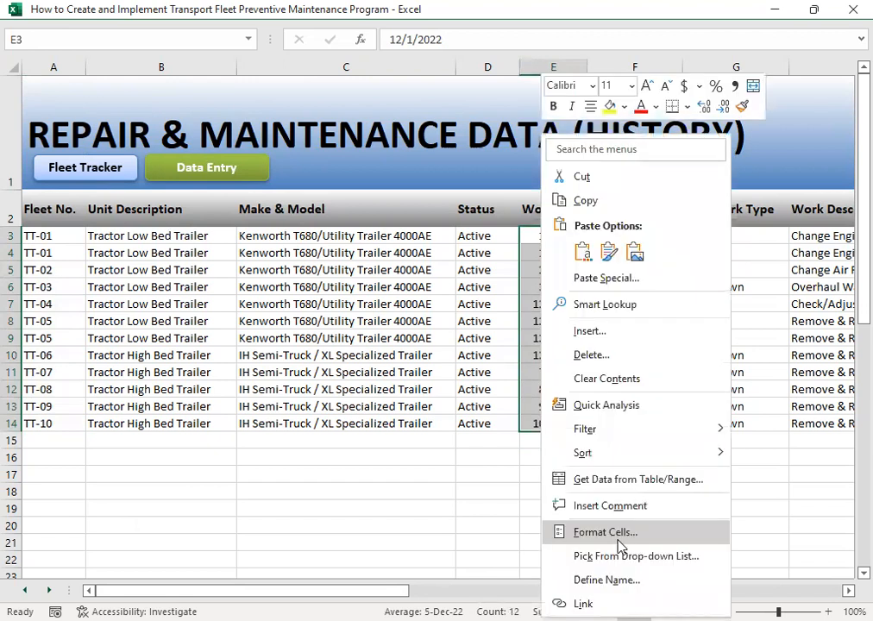
pyautogui.press('Escape')
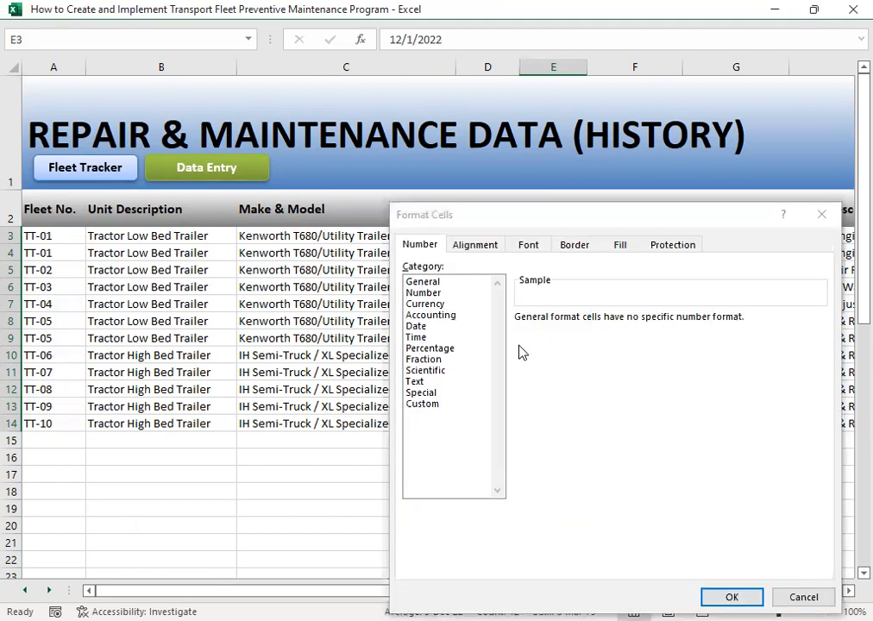
pyautogui.click(441, 328)
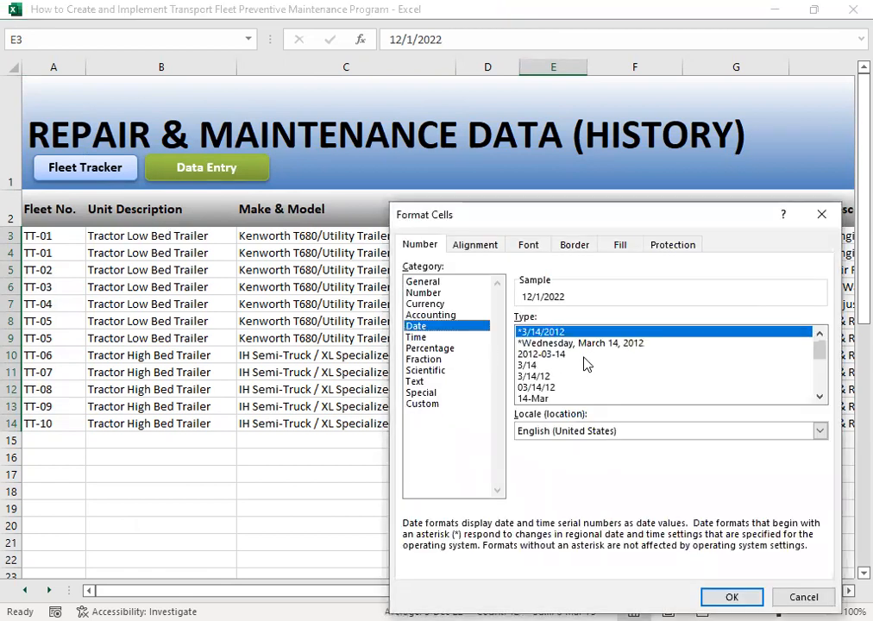
pyautogui.click(819, 397)
pyautogui.click(820, 397)
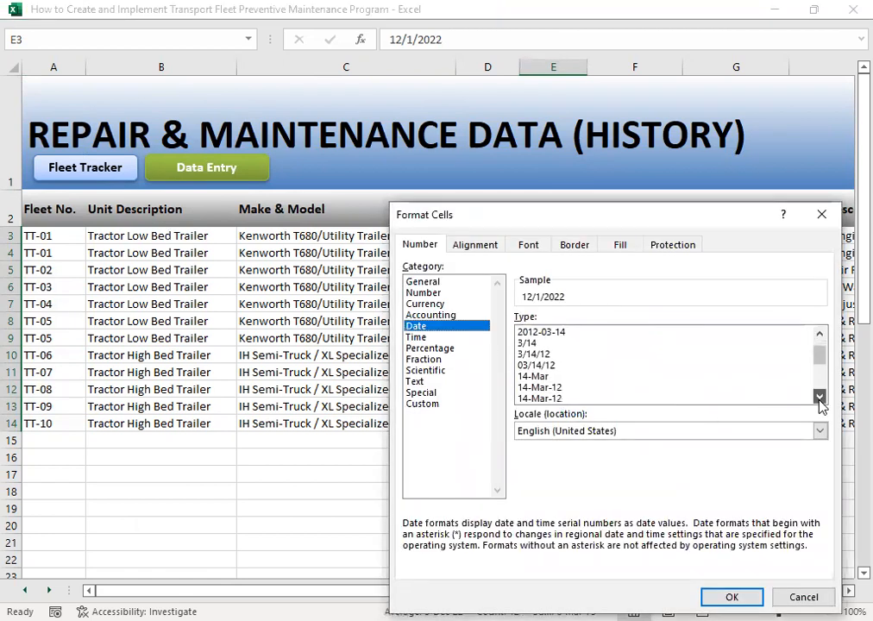
pyautogui.click(566, 388)
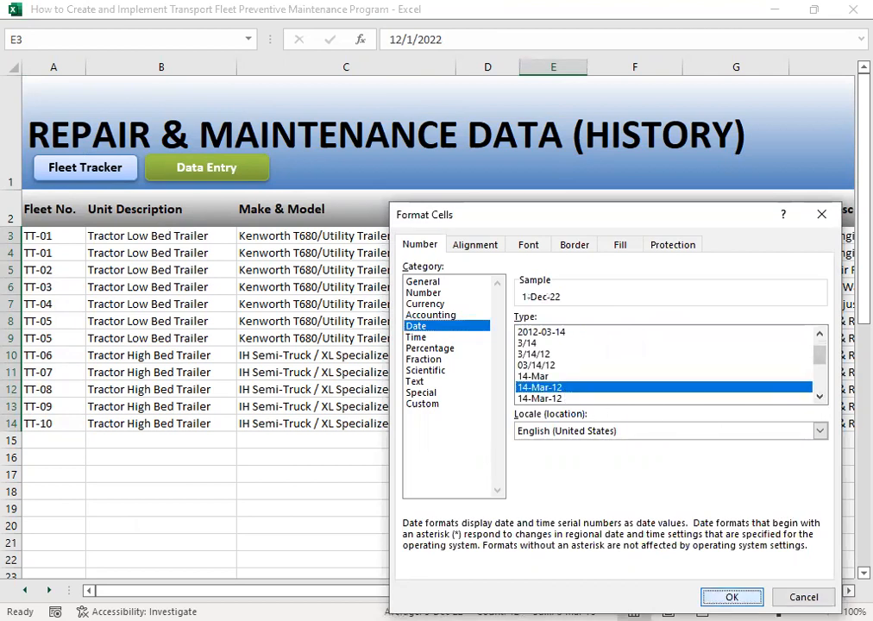
pyautogui.press('Return')
pyautogui.click(569, 521)
pyautogui.moveTo(555, 239); pyautogui.dragTo(542, 423)
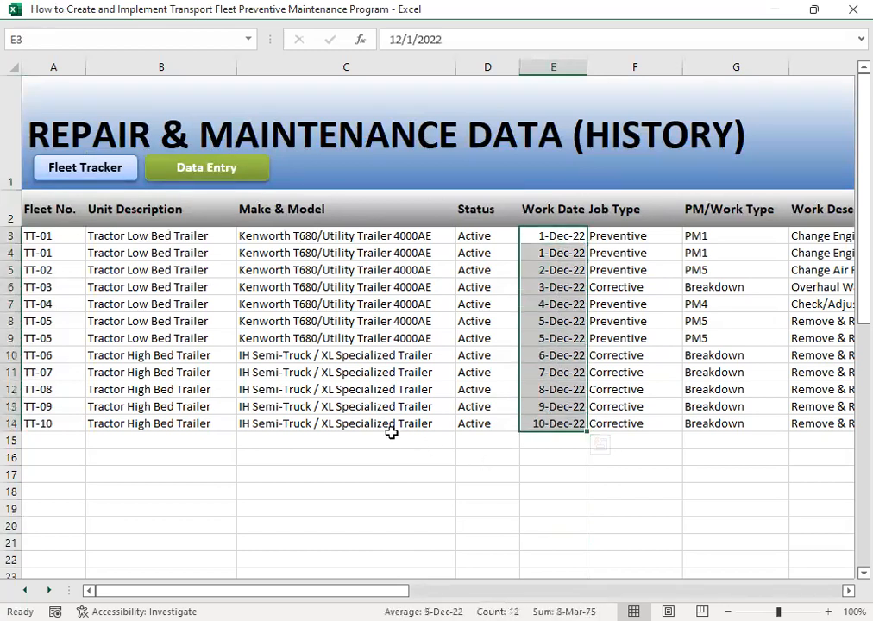
pyautogui.click(391, 434)
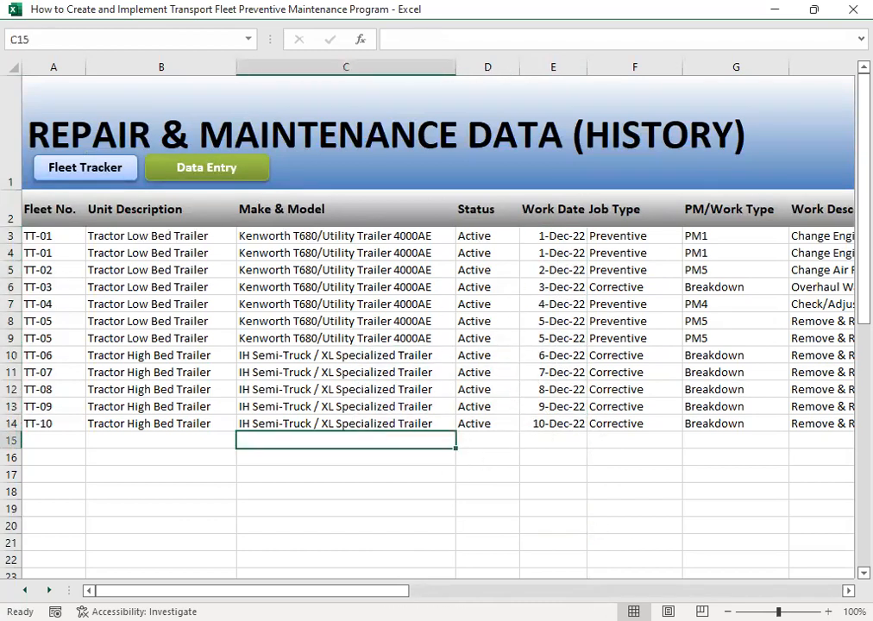
# - Review the PM/Work Type entries of the recorded jobs, including the water pump, drive belt and radiator hose jobs
pyautogui.moveTo(259, 591); pyautogui.dragTo(376, 591)
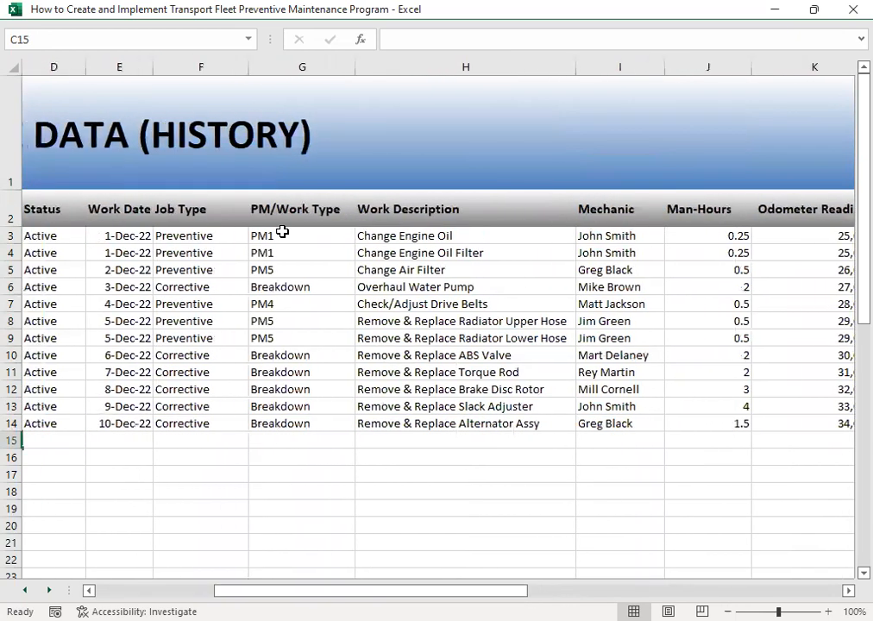
pyautogui.click(295, 290)
pyautogui.click(287, 306)
pyautogui.click(291, 325)
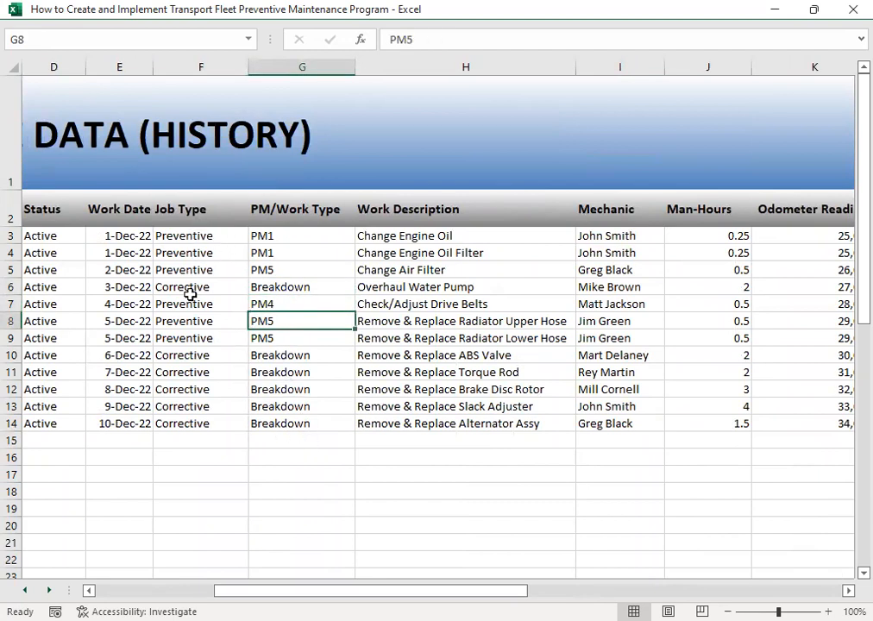
# - Go through the work descriptions one by one, from the engine oil change in H3 to the alternator replacement in H14
pyautogui.click(448, 237)
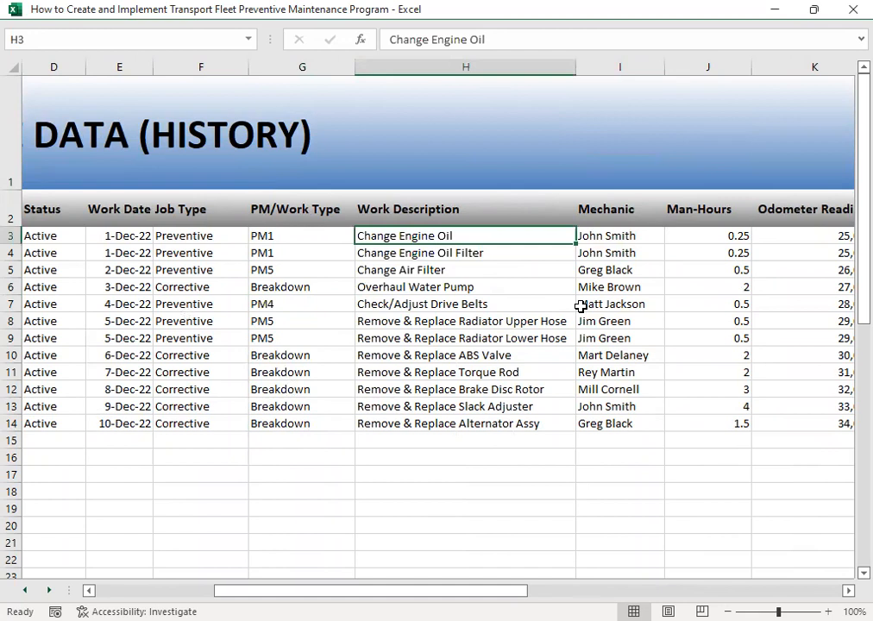
pyautogui.press('Down')
pyautogui.press('Down')
pyautogui.press('Down')
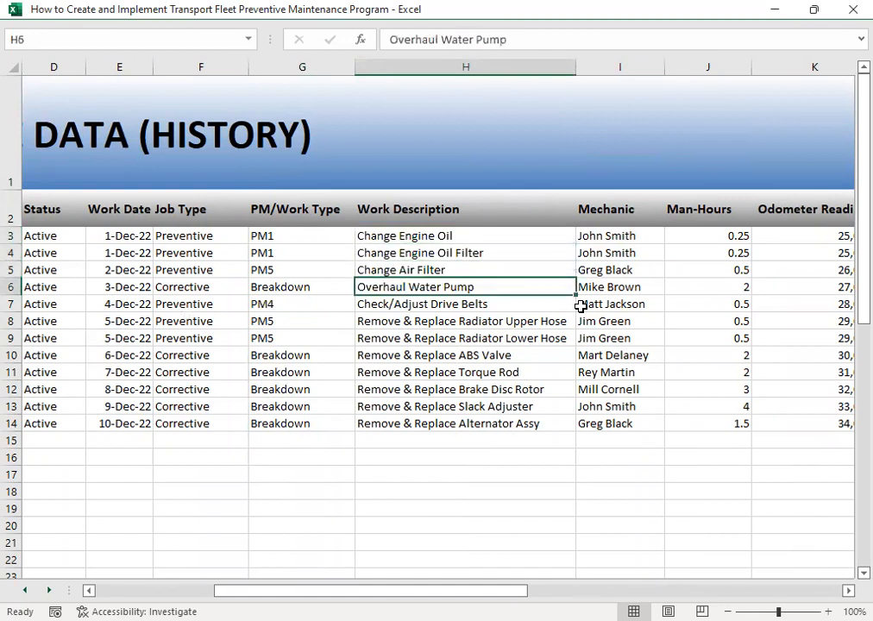
pyautogui.press('Down')
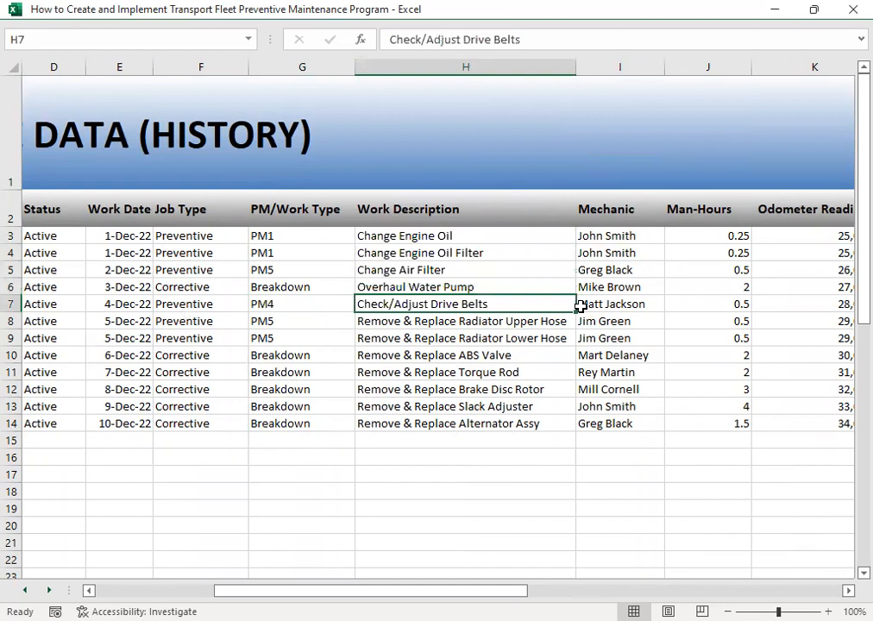
pyautogui.press('Down')
pyautogui.press('Down')
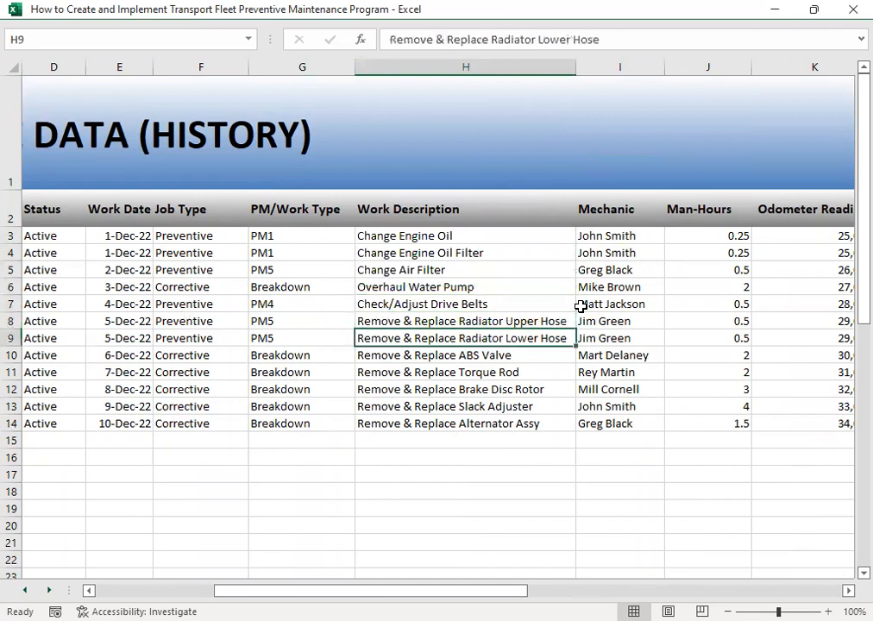
pyautogui.press('Down')
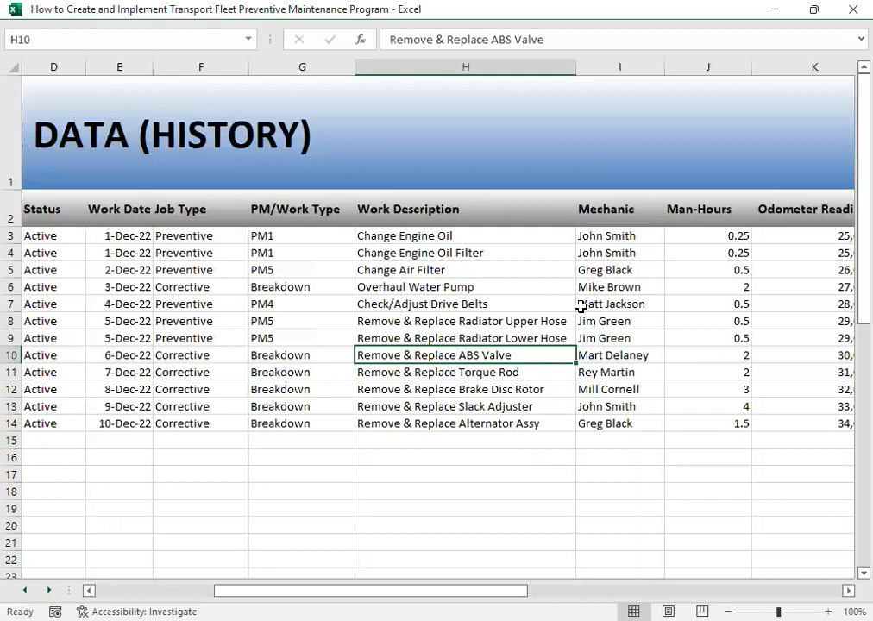
pyautogui.press('Down')
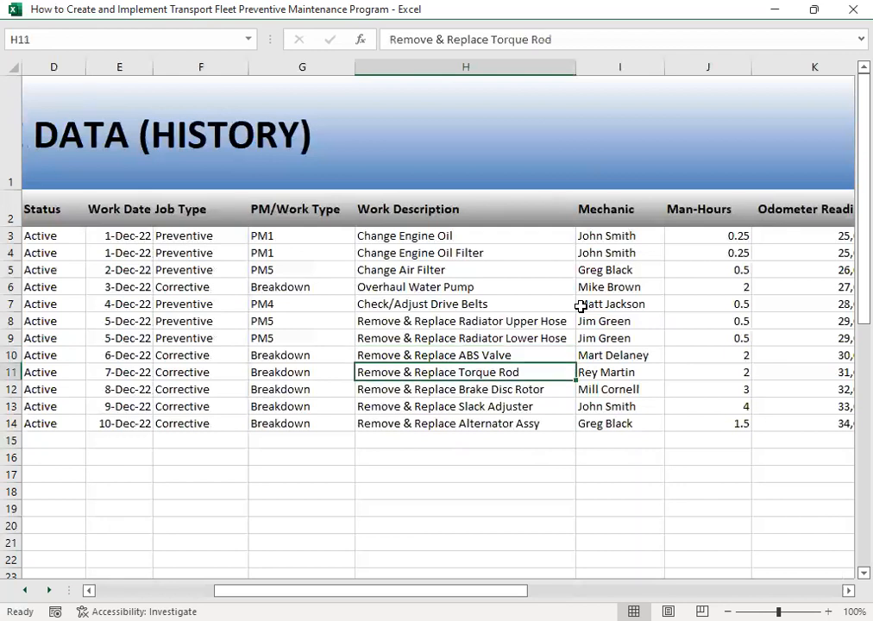
pyautogui.press('Down')
pyautogui.press('Down')
pyautogui.press('Down')
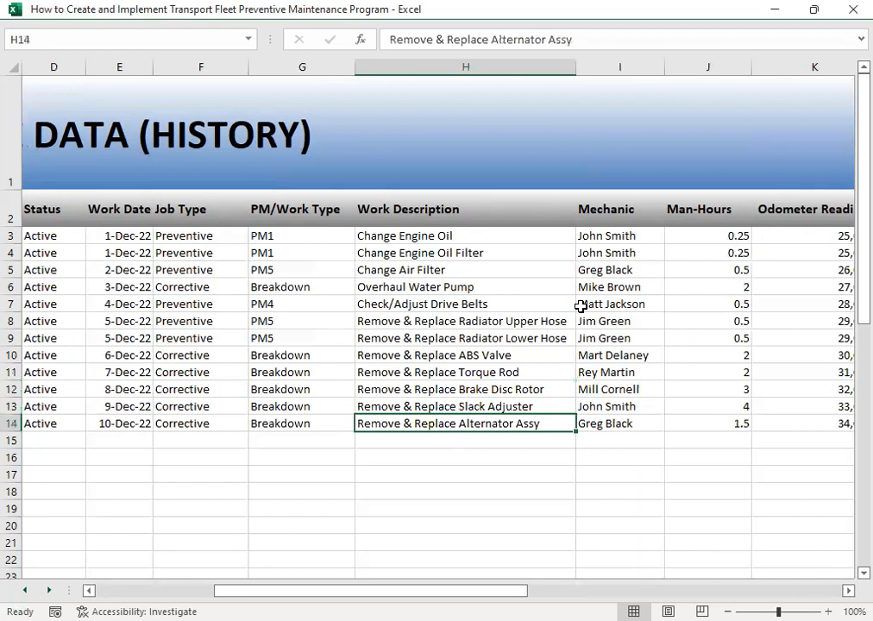
# - Examine the Mechanic column to see which mechanics are assigned to more than one recorded job
pyautogui.press('Right')
pyautogui.press('Up')
pyautogui.hotkey('ctrl', 'Up')
pyautogui.press('Down')
pyautogui.press('Down')
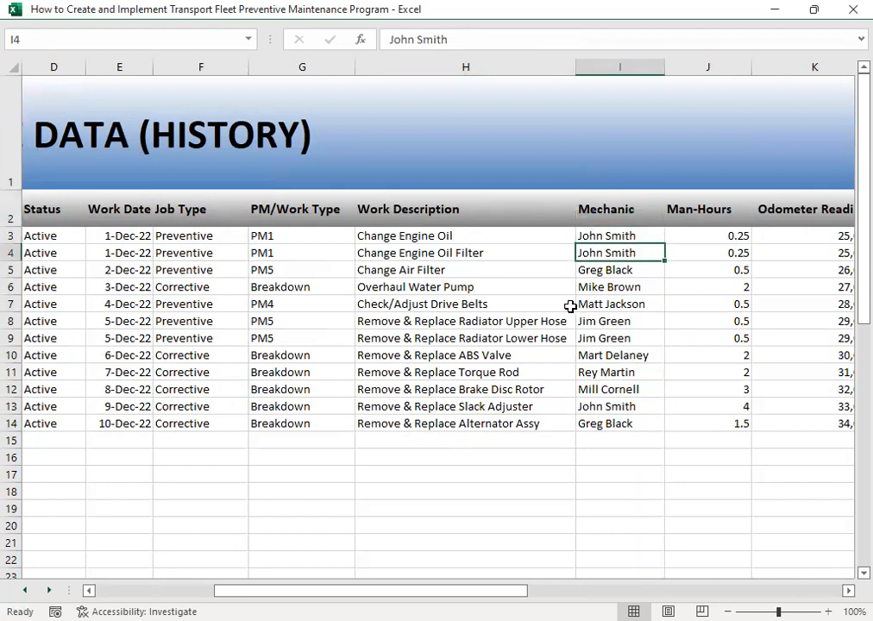
pyautogui.moveTo(629, 235); pyautogui.dragTo(629, 255)
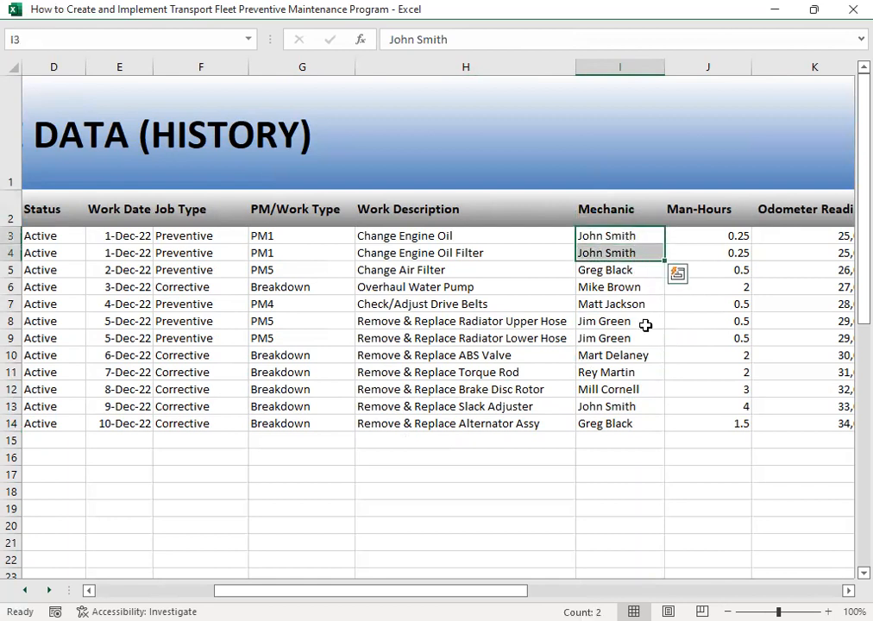
pyautogui.click(626, 406)
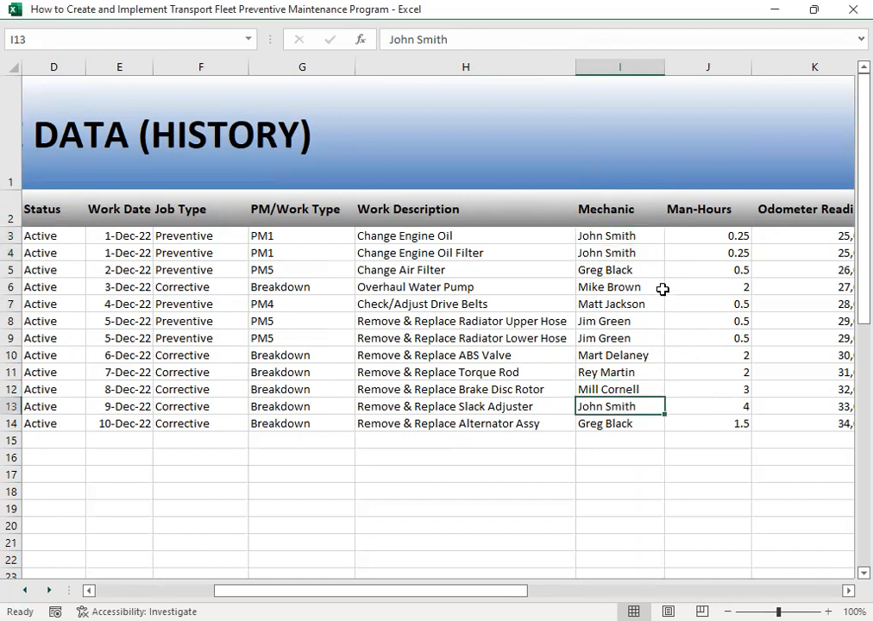
pyautogui.click(623, 272)
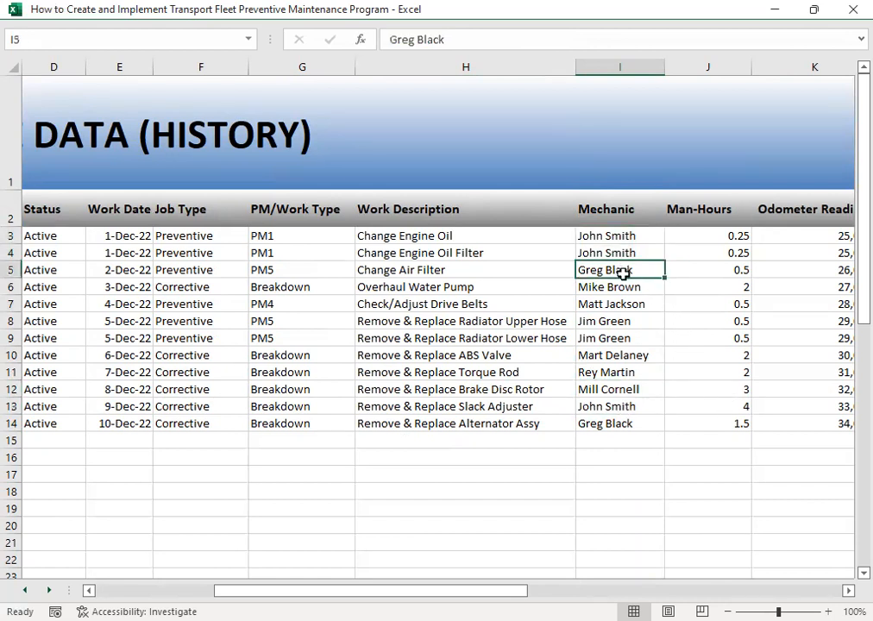
pyautogui.click(621, 423)
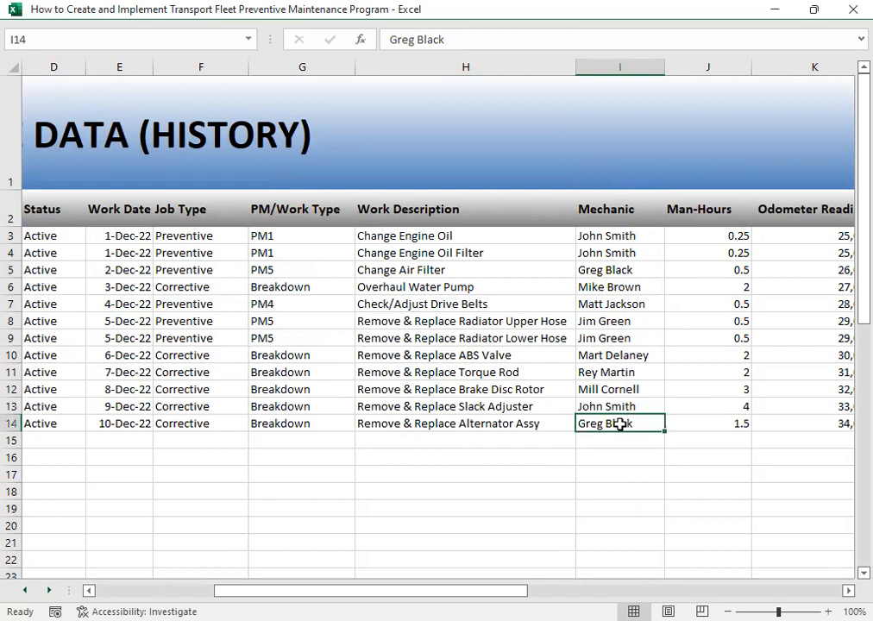
pyautogui.click(623, 286)
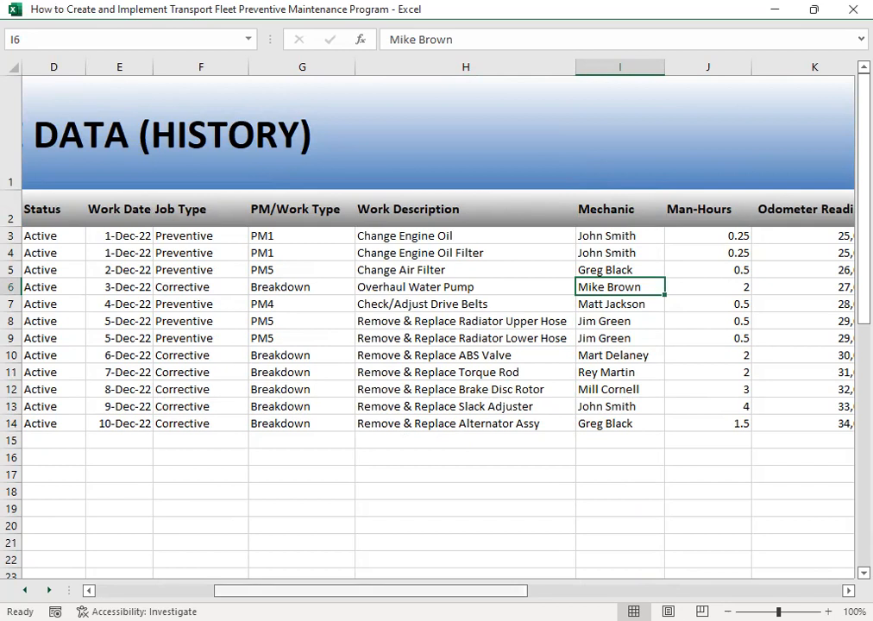
# - Compare the man-hours in J3 to J14 with the work description and mechanic of each job
pyautogui.moveTo(383, 590); pyautogui.dragTo(502, 591)
pyautogui.moveTo(209, 269); pyautogui.dragTo(216, 372)
pyautogui.moveTo(384, 268); pyautogui.dragTo(383, 345)
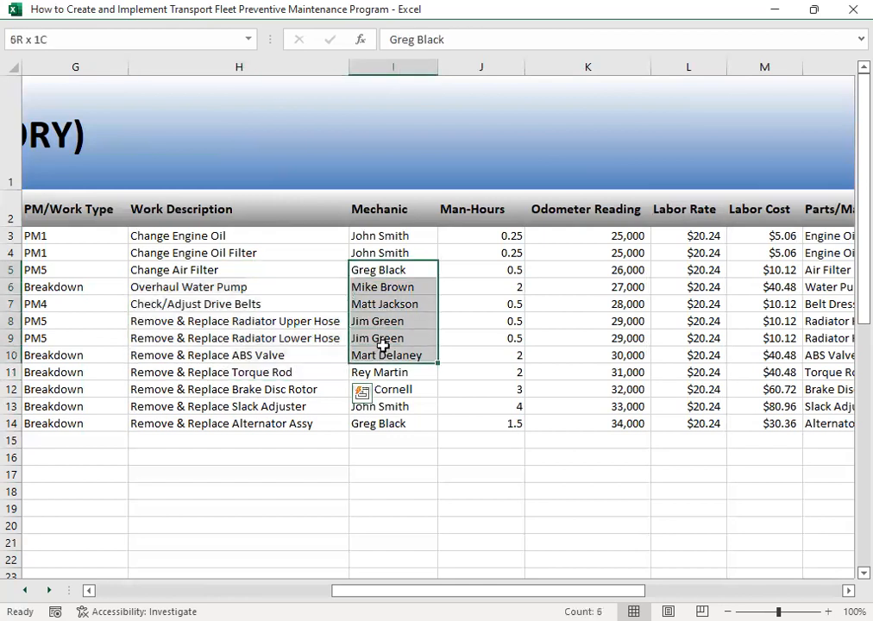
pyautogui.click(477, 300)
pyautogui.click(492, 236)
pyautogui.moveTo(492, 236); pyautogui.dragTo(488, 440)
pyautogui.click(528, 452)
pyautogui.click(497, 441)
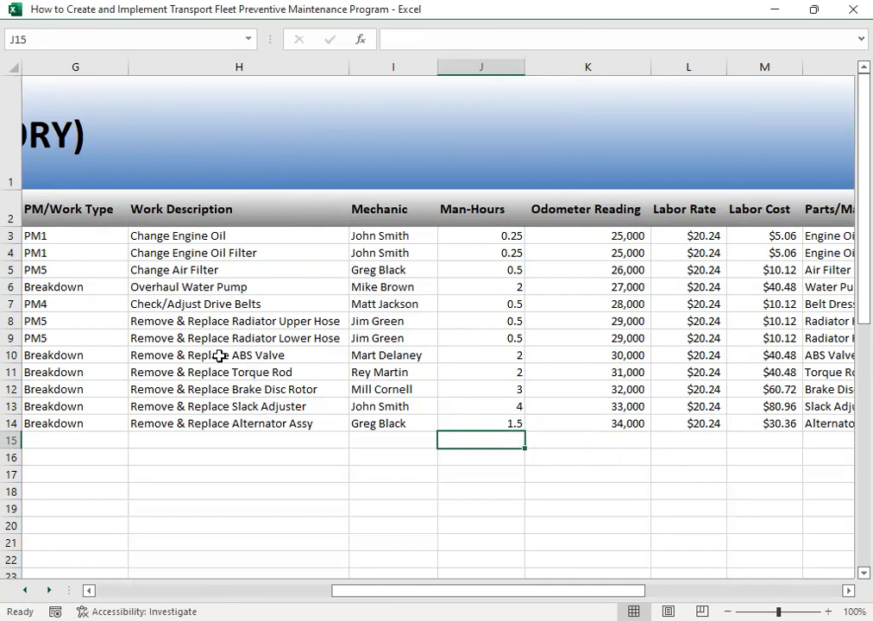
pyautogui.click(222, 423)
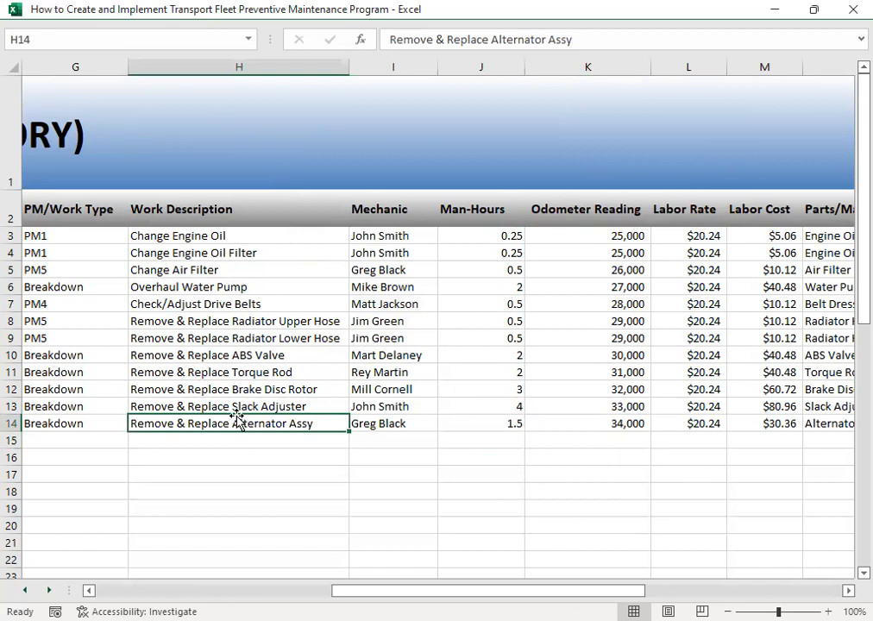
pyautogui.click(240, 289)
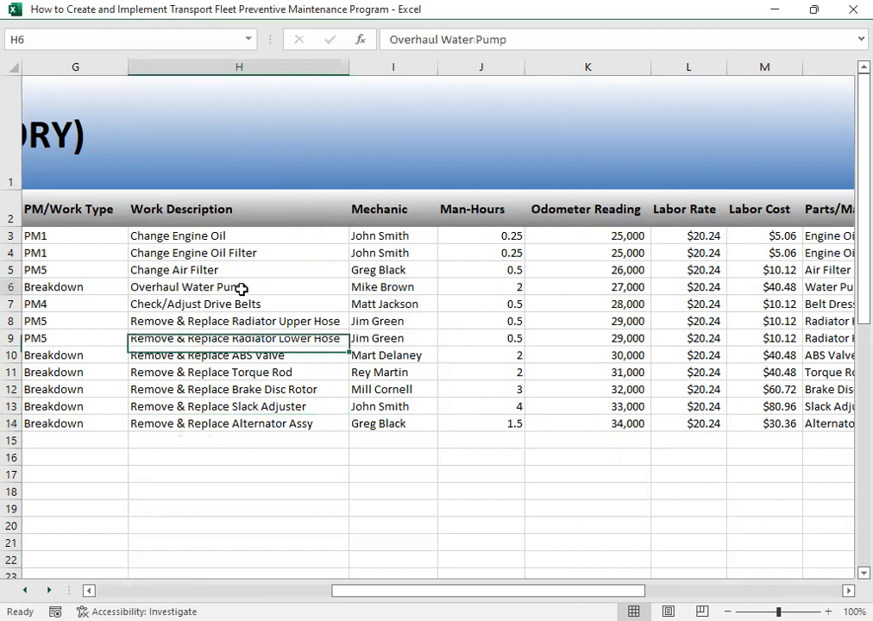
pyautogui.moveTo(486, 235); pyautogui.dragTo(510, 419)
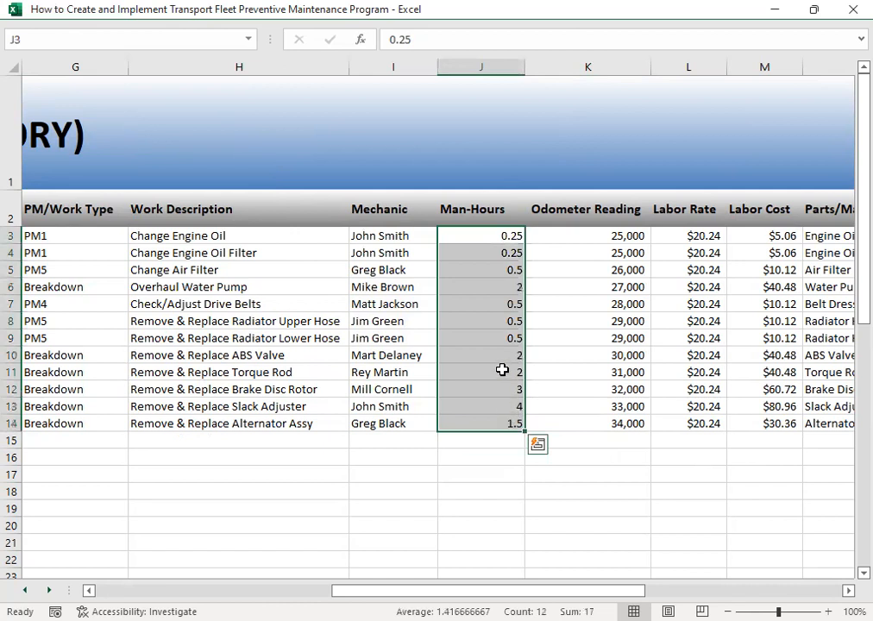
# - Review the odometer readings and the labor rate applied to the recorded jobs down to row 14
pyautogui.click(573, 358)
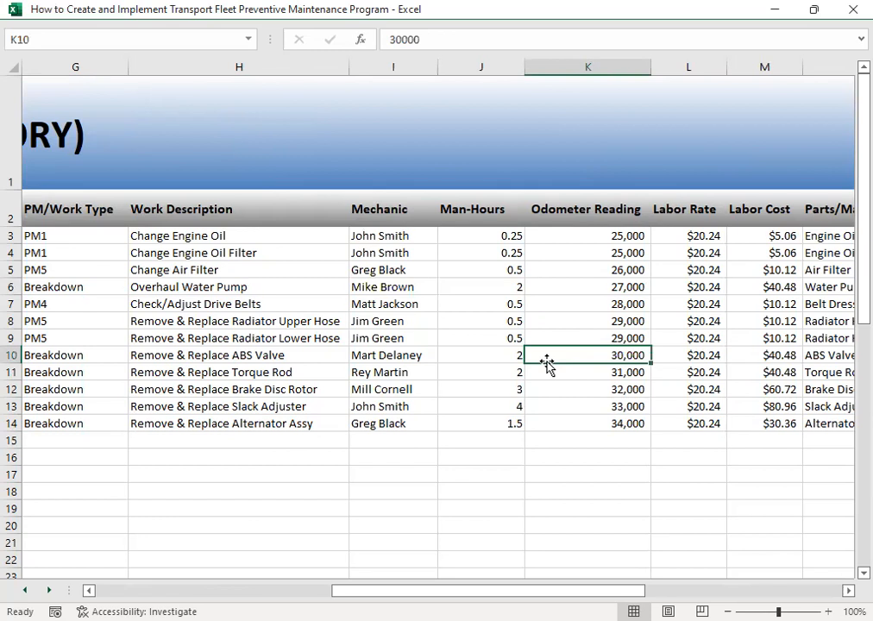
pyautogui.press('Right')
pyautogui.press('Right')
pyautogui.press('Right')
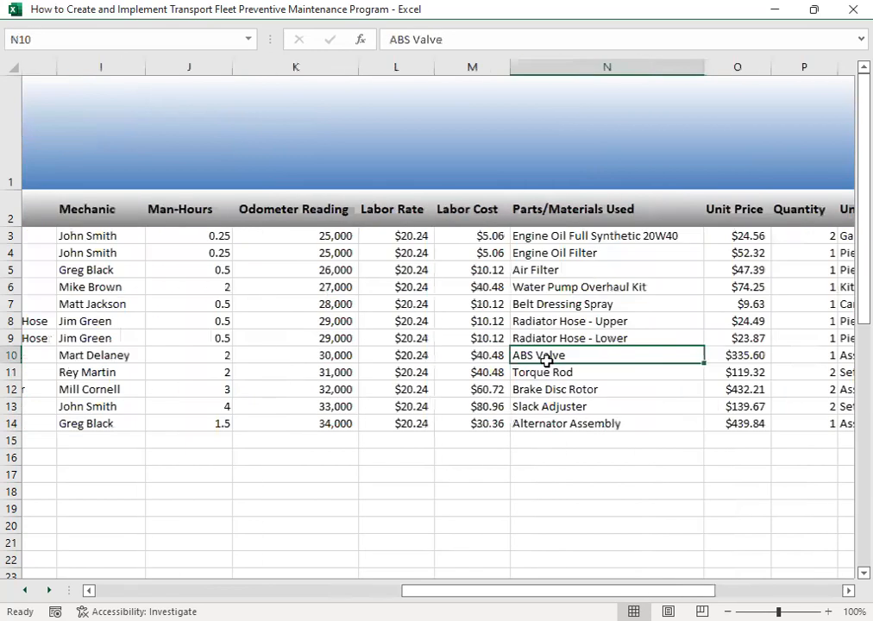
pyautogui.press('Left')
pyautogui.press('Left')
pyautogui.press('Up')
pyautogui.press('Up')
pyautogui.press('Up')
pyautogui.press('Up')
pyautogui.press('Up')
pyautogui.press('Up')
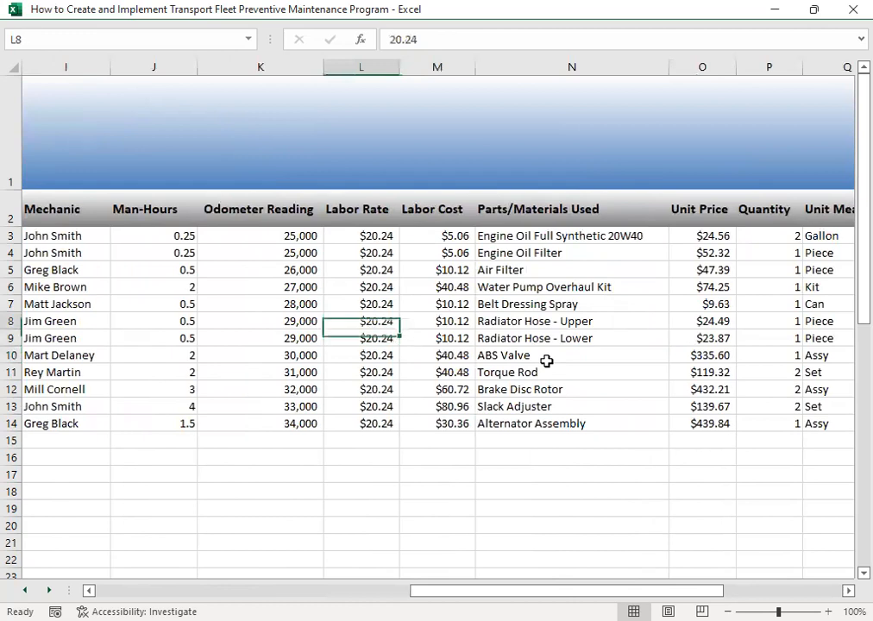
pyautogui.press('Down')
pyautogui.press('Down')
pyautogui.press('Down')
pyautogui.press('Down')
pyautogui.press('Down')
pyautogui.press('Down')
pyautogui.press('Down')
pyautogui.press('Down')
pyautogui.press('Down')
pyautogui.press('Down')
pyautogui.press('Down')
pyautogui.press('Up')
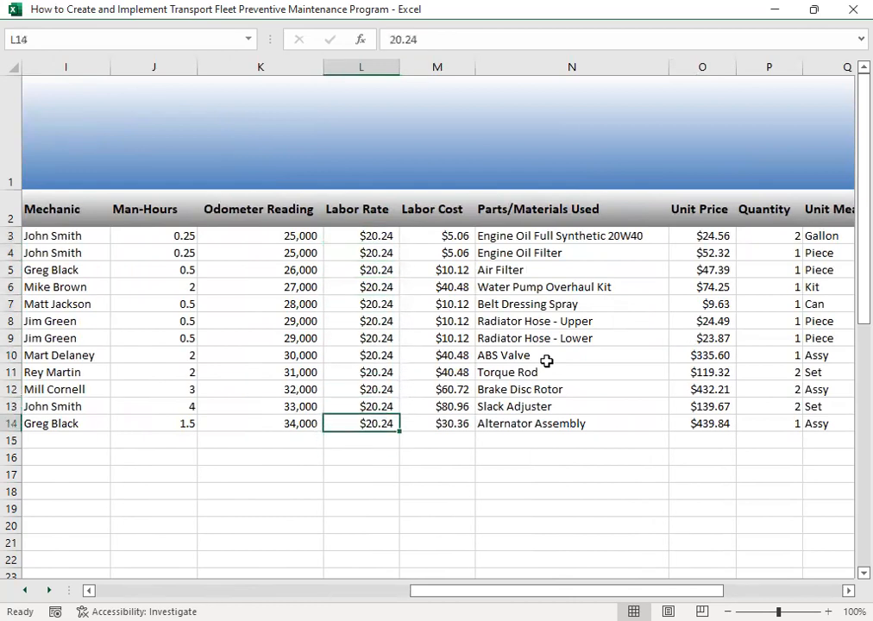
# - Examine the labor costs alongside the labor rates and the parts and materials used for the recorded jobs
pyautogui.press('Right')
pyautogui.press('Right')
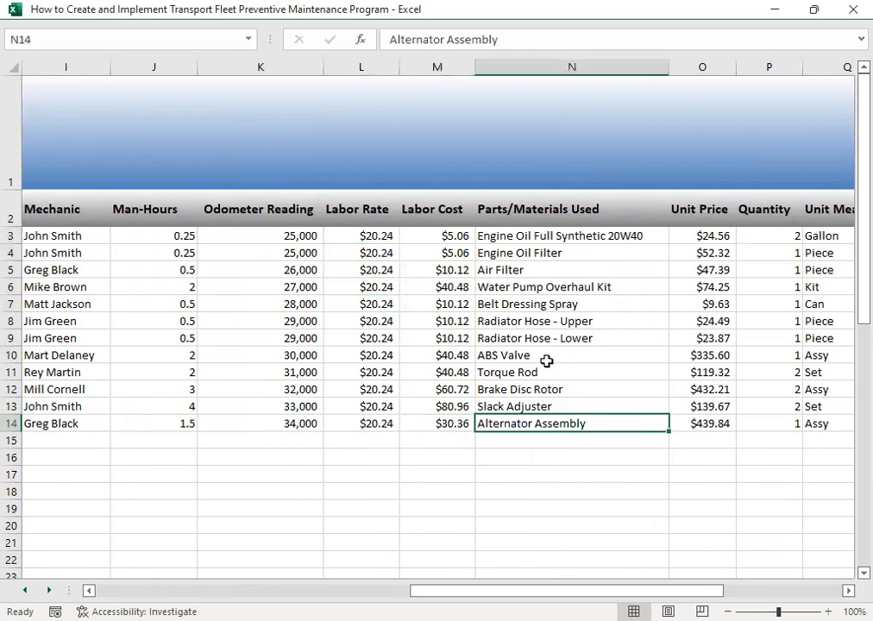
pyautogui.press('Left')
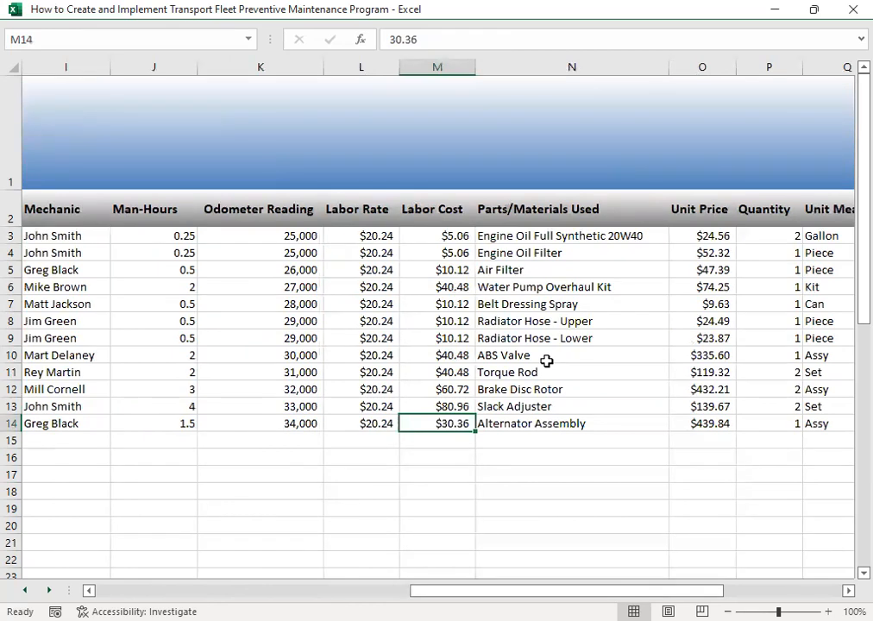
pyautogui.press('Up')
pyautogui.press('Up')
pyautogui.press('Up')
pyautogui.press('Up')
pyautogui.press('Up')
pyautogui.press('Left')
pyautogui.press('Left')
pyautogui.press('Left')
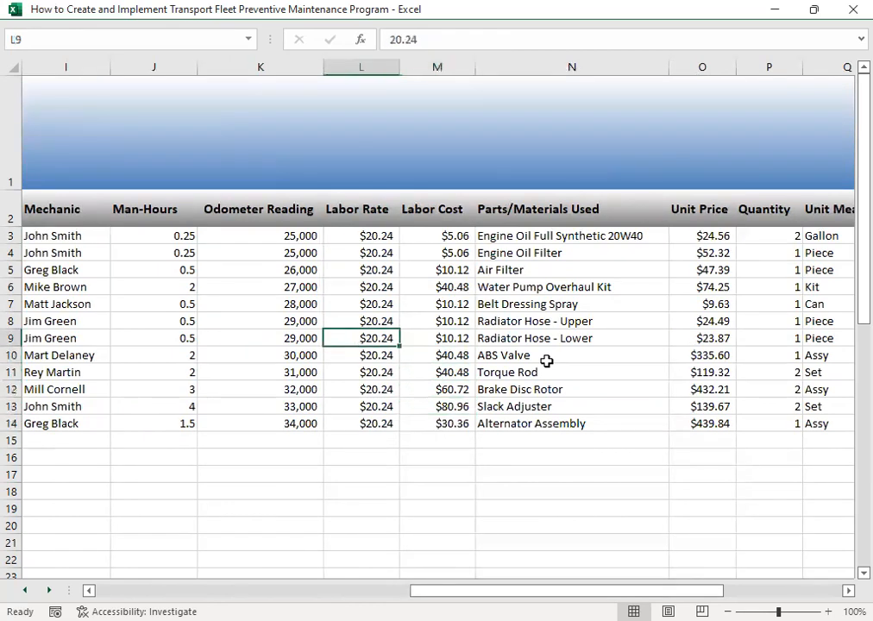
pyautogui.press('Right')
pyautogui.press('Right')
pyautogui.press('Right')
pyautogui.press('Right')
pyautogui.press('Right')
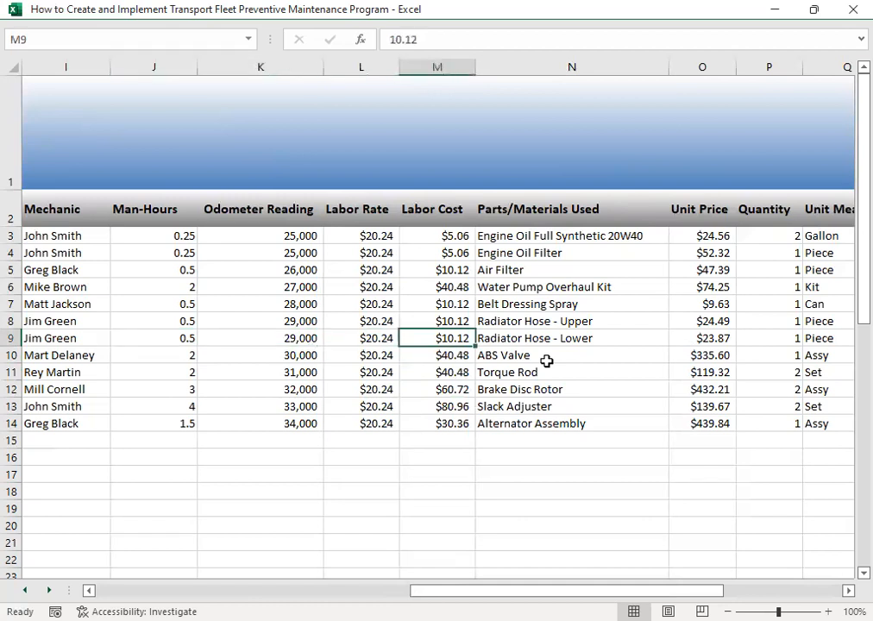
pyautogui.press('Left')
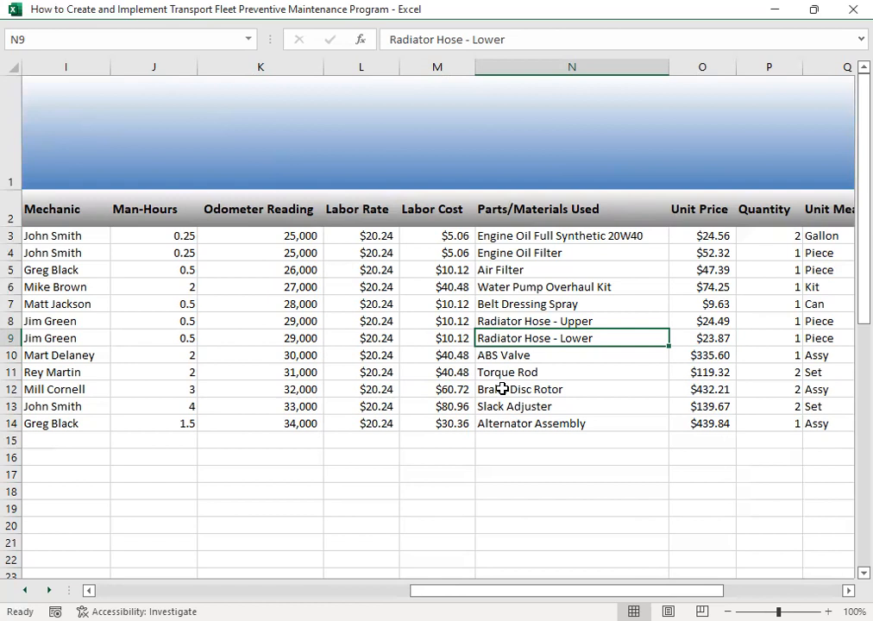
# - Check the unit price, quantity and unit measure of the parts, using the lower radiator hose record in row 9
pyautogui.press('Right')
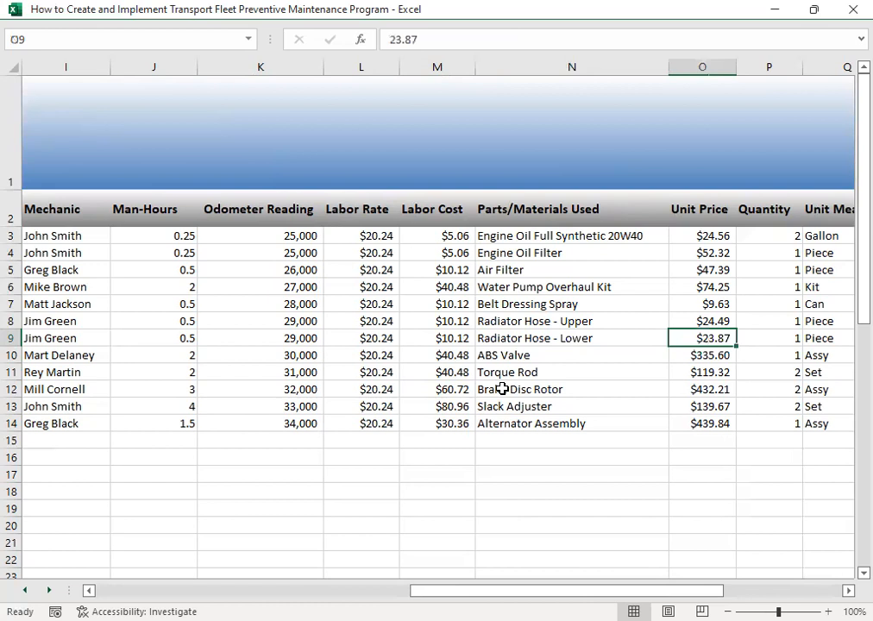
pyautogui.press('Right')
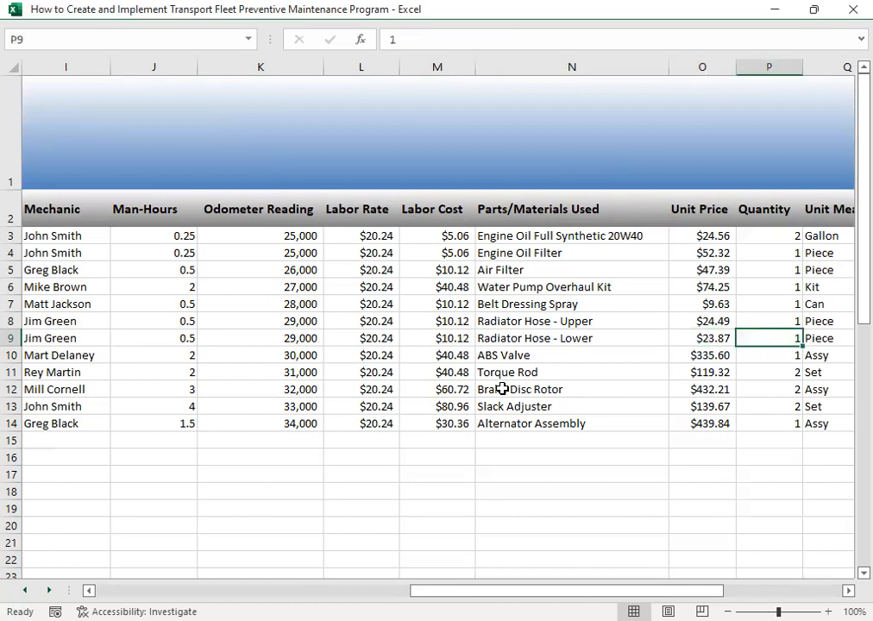
pyautogui.press('Right')
pyautogui.press('Left')
pyautogui.press('Left')
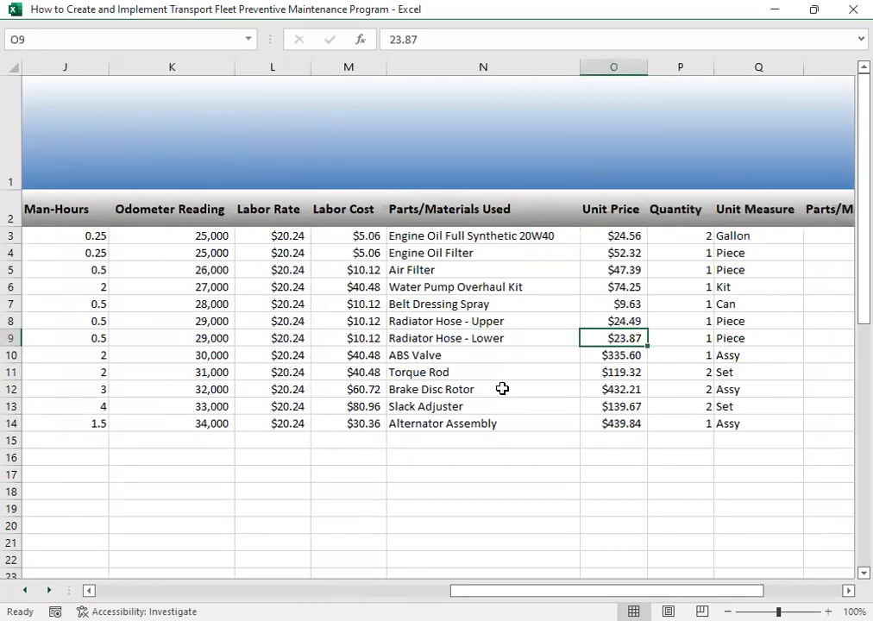
pyautogui.press('Right')
pyautogui.press('Right')
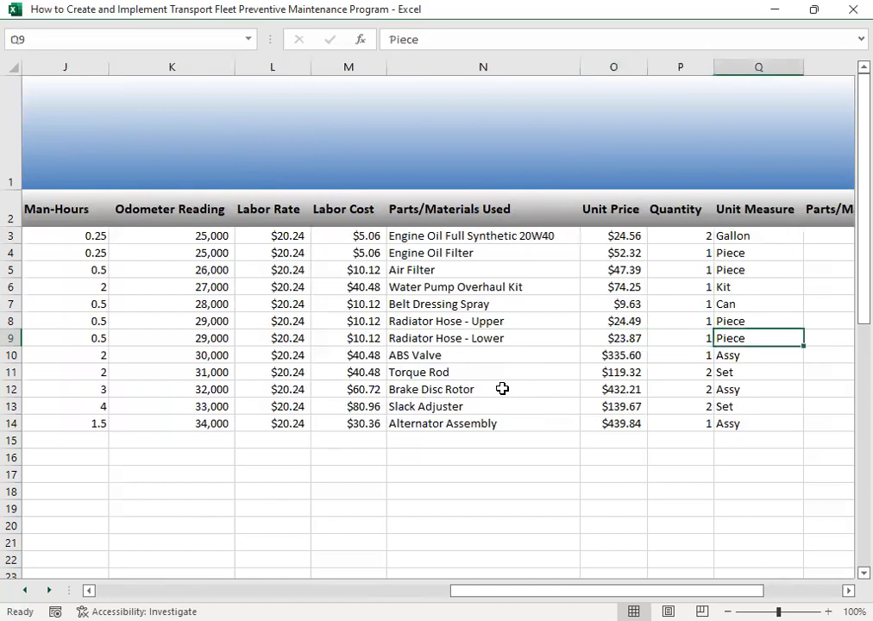
# - Review the parts/materials cost and total cost columns at the end of the maintenance history
pyautogui.press('Right')
pyautogui.press('Right')
pyautogui.press('Right')
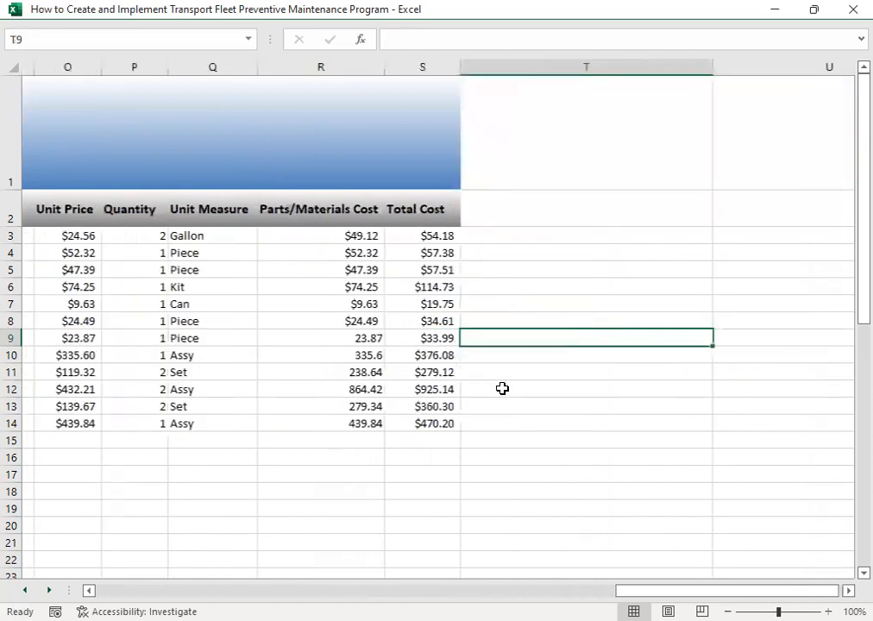
pyautogui.press('Left')
pyautogui.press('Left')
pyautogui.press('Left')
pyautogui.press('Left')
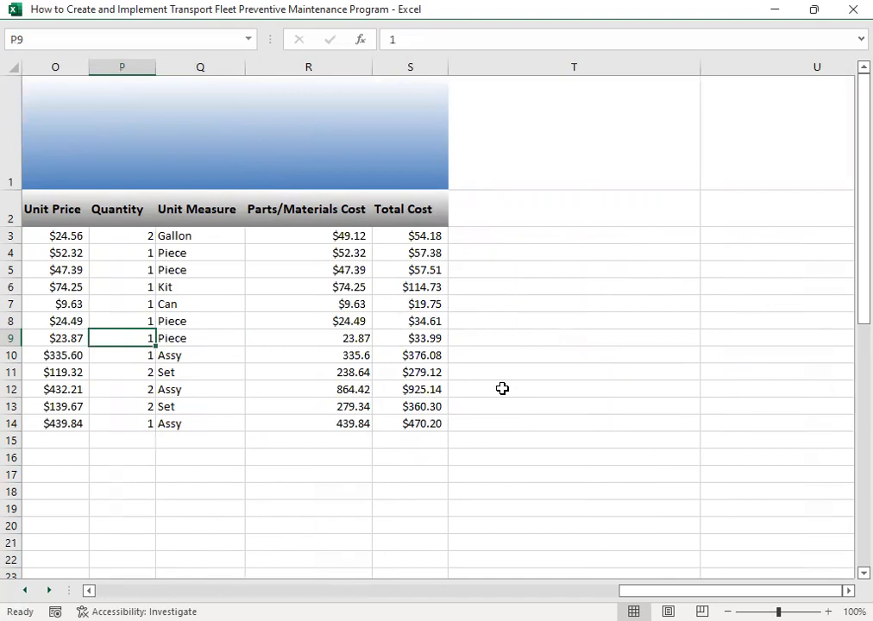
# - Examine the row 9 lower radiator hose record from the labor rate through to the parts/materials cost and total cost
pyautogui.press('Right')
pyautogui.press('Right')
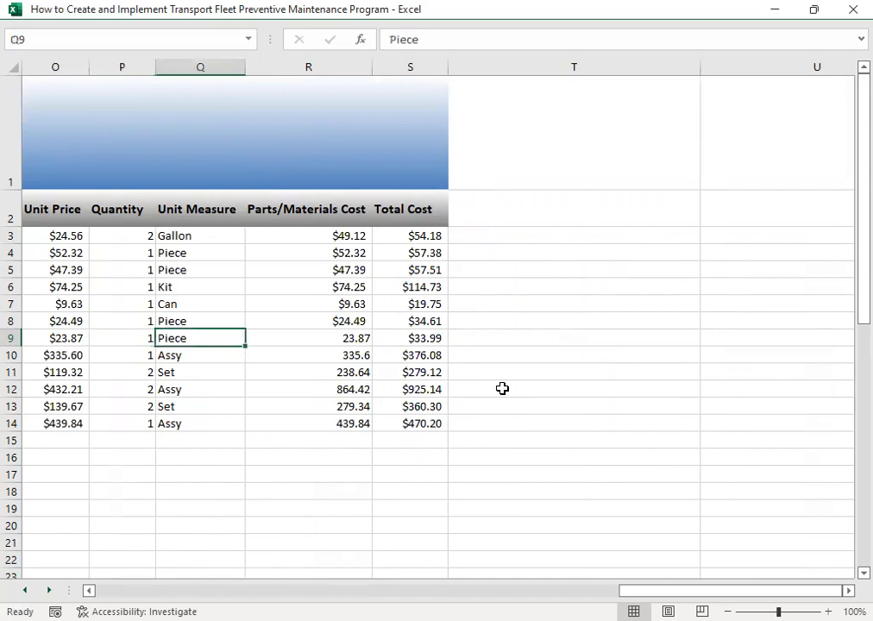
pyautogui.press('Right')
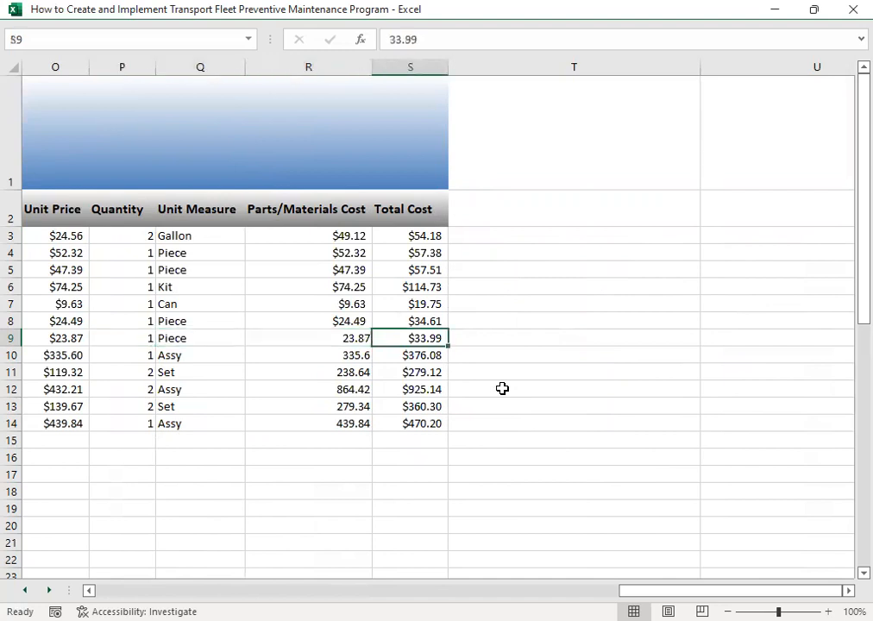
pyautogui.press('Left')
pyautogui.press('Left')
pyautogui.press('Left')
pyautogui.press('Left')
pyautogui.press('Left')
pyautogui.press('Left')
pyautogui.press('Left')
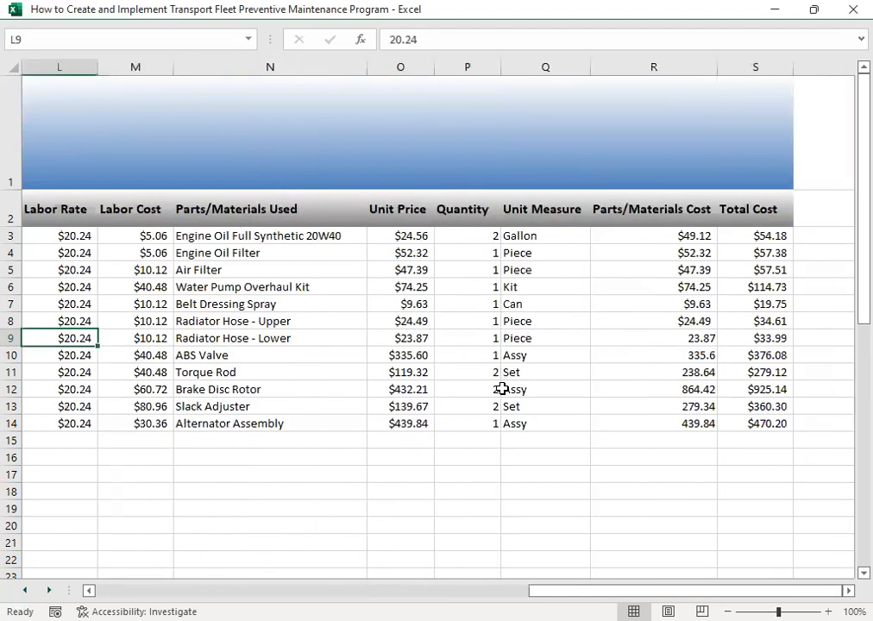
pyautogui.press('Right')
pyautogui.press('Right')
pyautogui.press('Right')
pyautogui.press('Right')
pyautogui.press('Right')
pyautogui.press('Right')
pyautogui.press('Right')
pyautogui.press('Right')
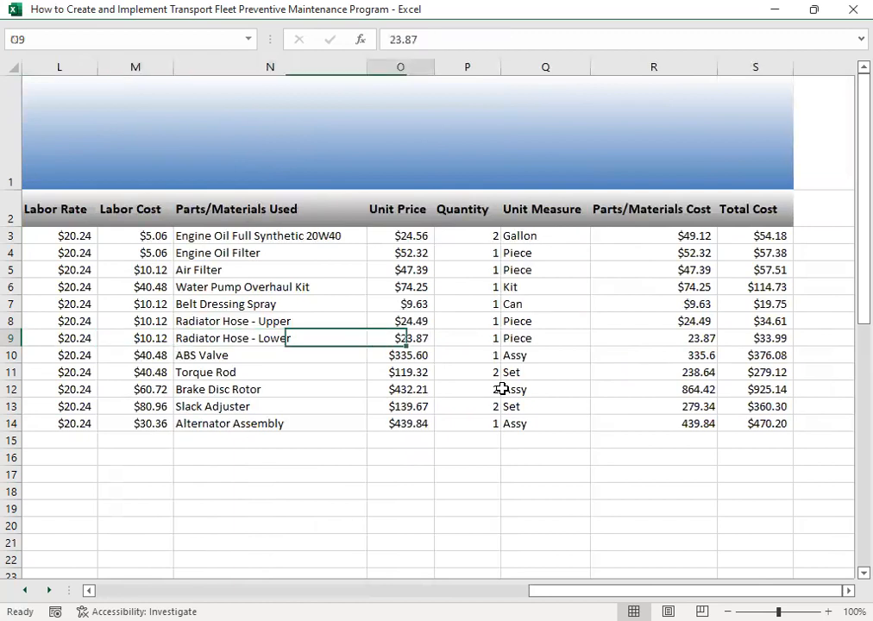
pyautogui.press('Left')
pyautogui.press('Left')
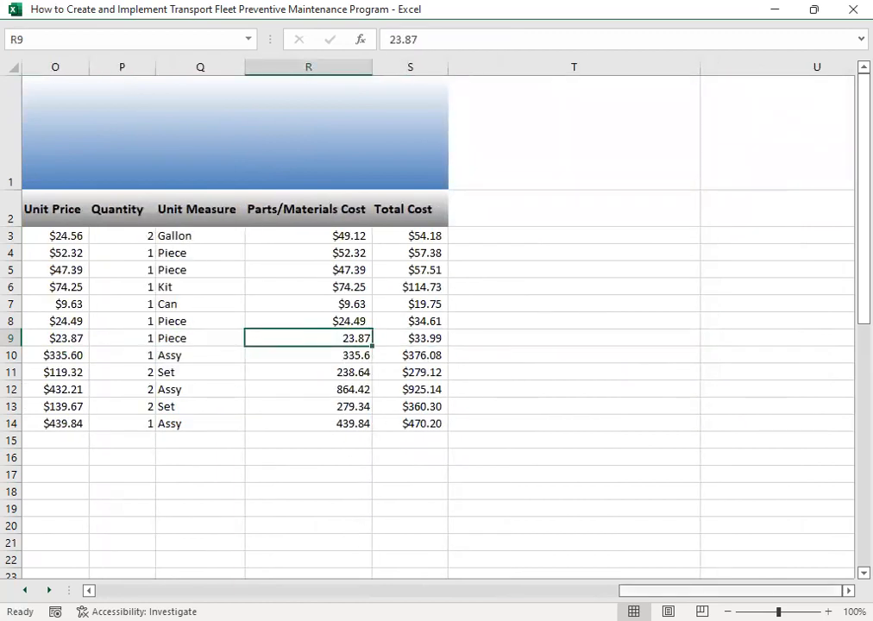
# - Go back to the start of the maintenance history and check the fleet number and unit description entries
pyautogui.moveTo(717, 591); pyautogui.dragTo(193, 591)
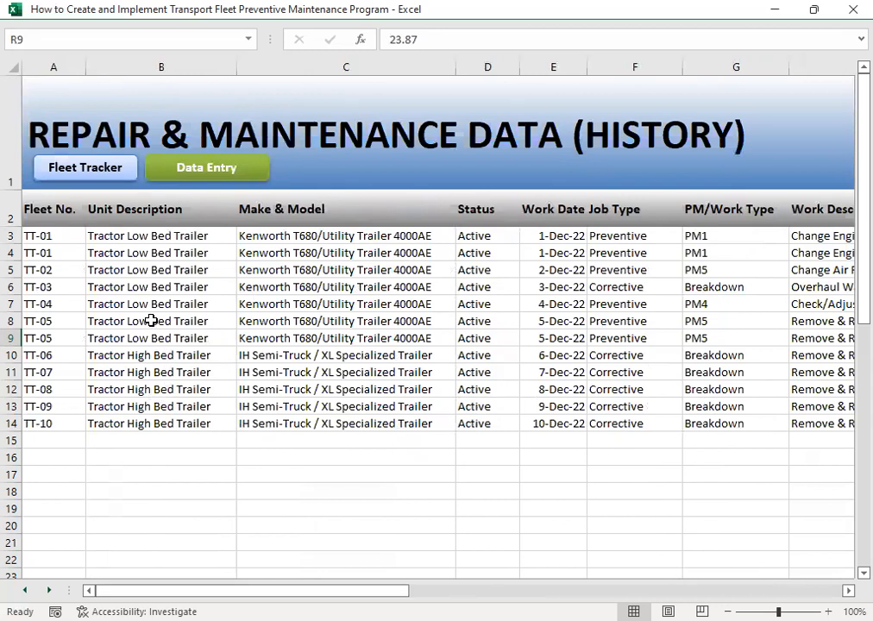
pyautogui.click(122, 305)
pyautogui.click(50, 237)
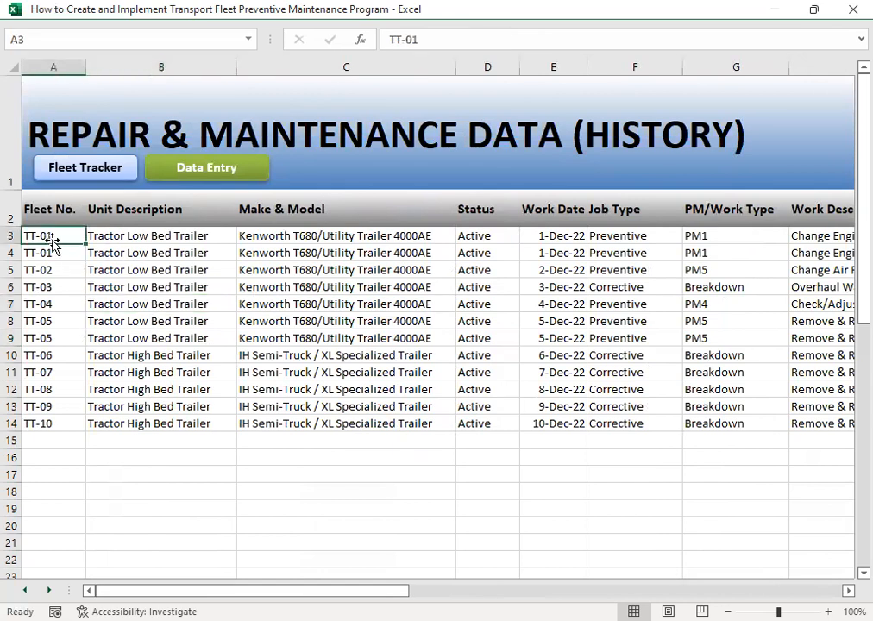
pyautogui.click(182, 290)
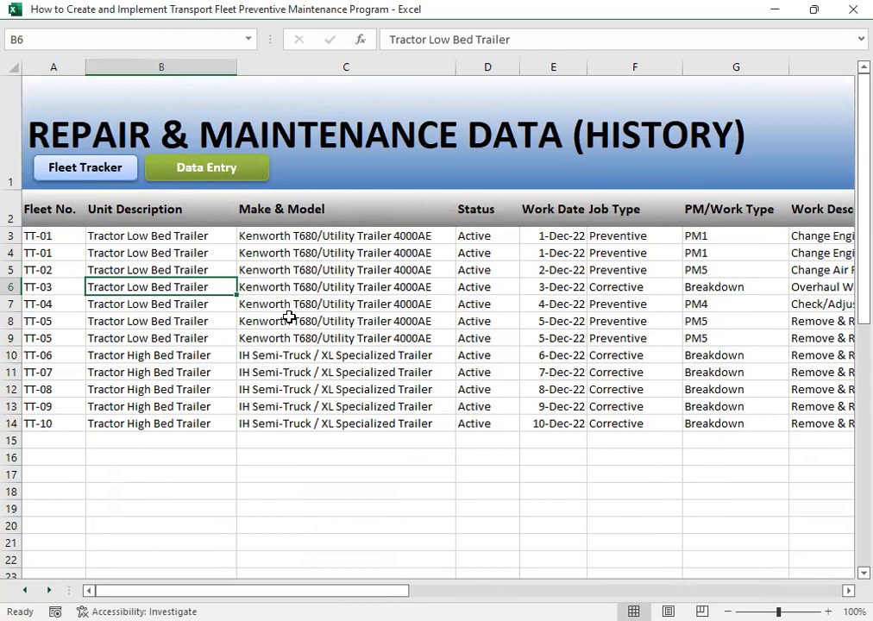
# - Review the TT-03 water pump overhaul record in row 6, from make and model through odometer reading to parts quantity
pyautogui.press('Right')
pyautogui.press('Right')
pyautogui.press('Right')
pyautogui.press('Right')
pyautogui.press('Right')
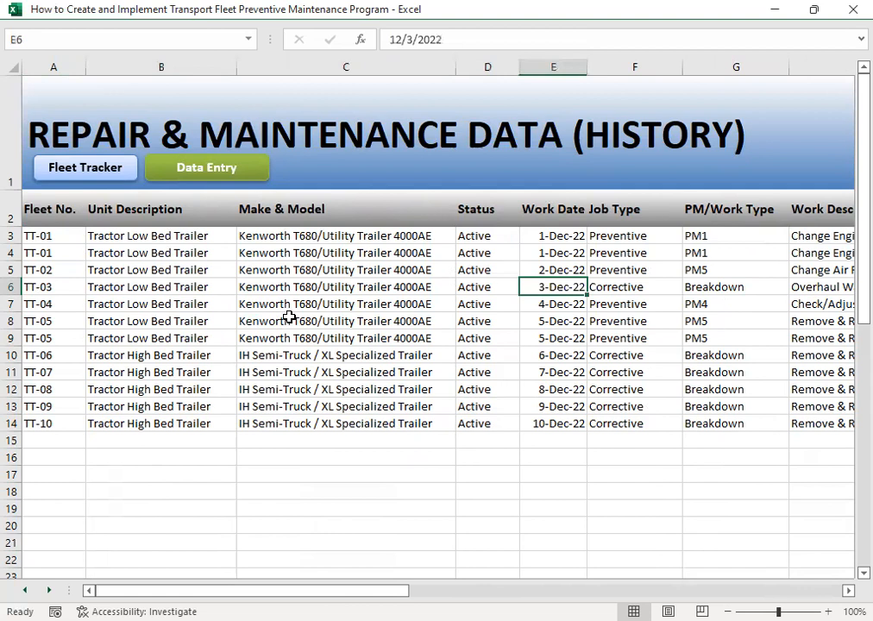
pyautogui.press('Left')
pyautogui.press('Left')
pyautogui.press('Right')
pyautogui.press('Right')
pyautogui.press('Right')
pyautogui.press('Right')
pyautogui.press('Right')
pyautogui.press('Right')
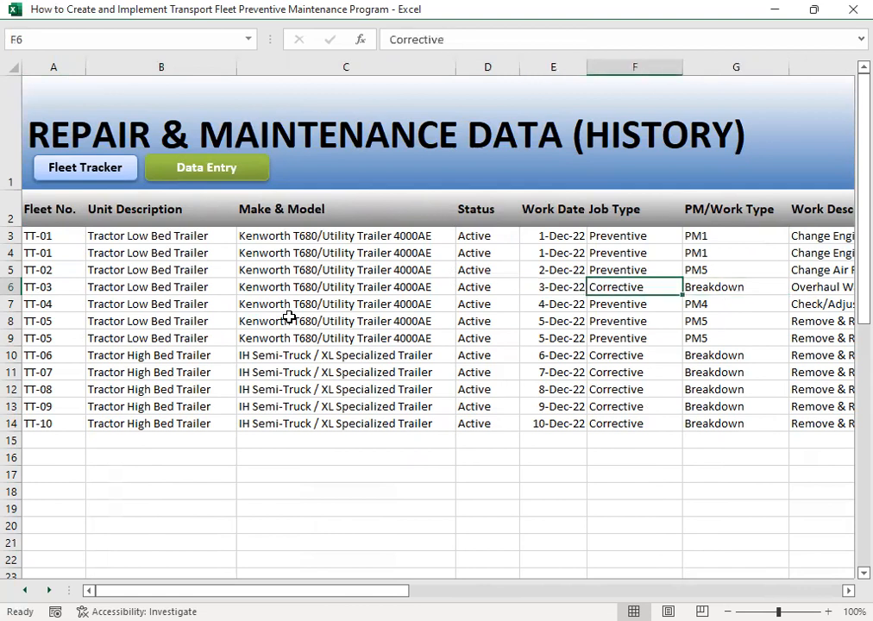
pyautogui.press('Right')
pyautogui.press('Left')
pyautogui.press('Left')
pyautogui.press('Left')
pyautogui.press('Left')
pyautogui.press('Left')
pyautogui.press('Left')
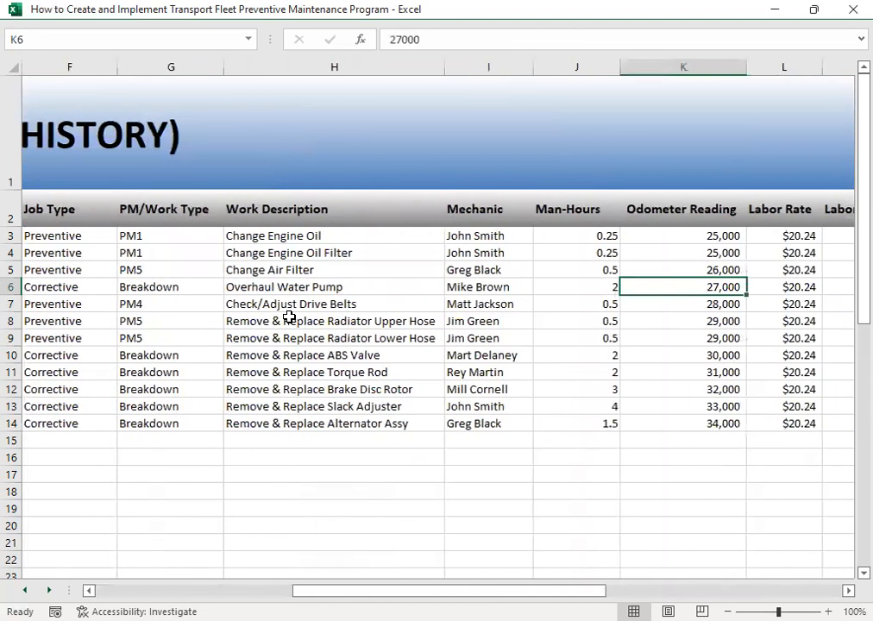
pyautogui.press('Right')
pyautogui.press('Right')
pyautogui.press('Right')
pyautogui.press('Right')
pyautogui.press('Right')
pyautogui.press('Right')
pyautogui.press('Right')
pyautogui.press('Right')
pyautogui.press('Right')
pyautogui.press('Right')
pyautogui.press('Right')
pyautogui.press('Right')
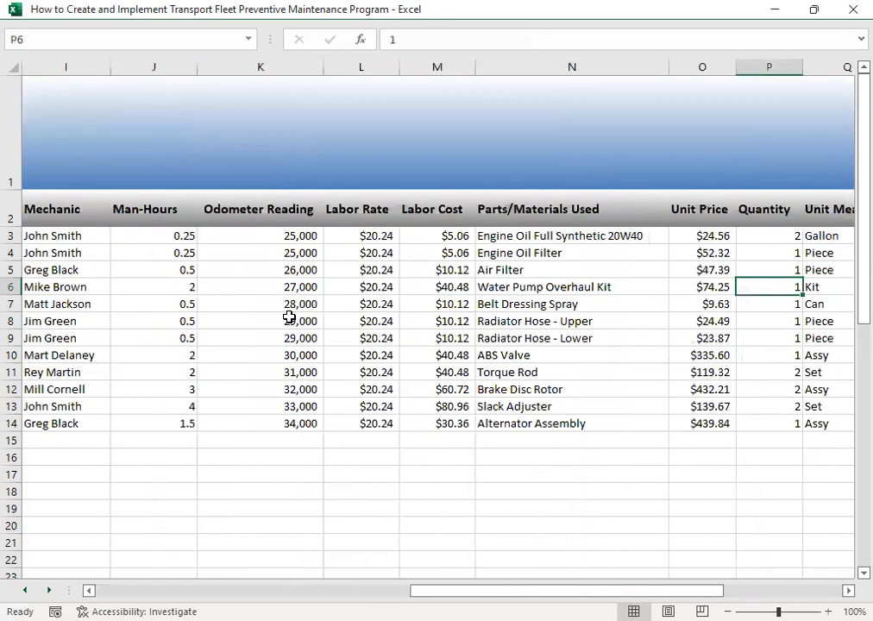
pyautogui.press('Left')
pyautogui.press('Left')
pyautogui.press('Left')
pyautogui.press('Home')
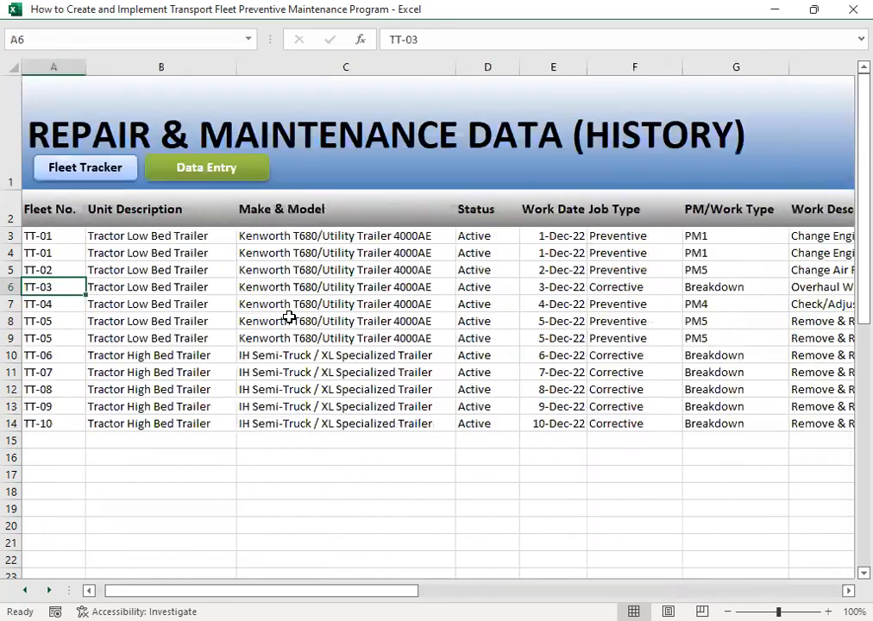
# - Review the TT-05 lower radiator hose record in row 9, including its job type, mechanic, man-hours and labor rate
pyautogui.press('Down')
pyautogui.press('Down')
pyautogui.press('Down')
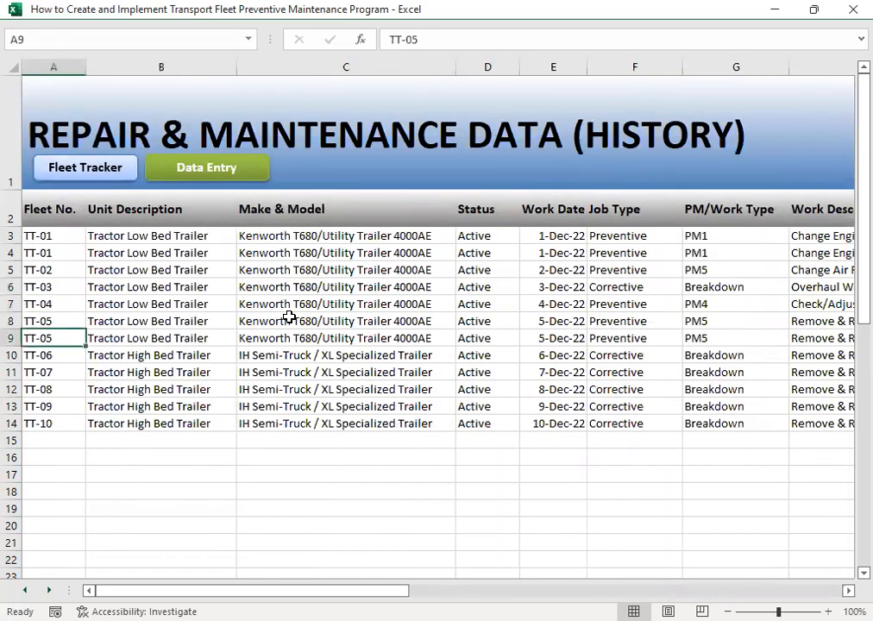
pyautogui.press('Right')
pyautogui.press('Right')
pyautogui.press('Right')
pyautogui.press('Right')
pyautogui.press('Right')
pyautogui.press('Right')
pyautogui.press('Right')
pyautogui.press('Right')
pyautogui.press('Right')
pyautogui.press('Right')
pyautogui.press('Right')
pyautogui.press('Right')
pyautogui.press('Right')
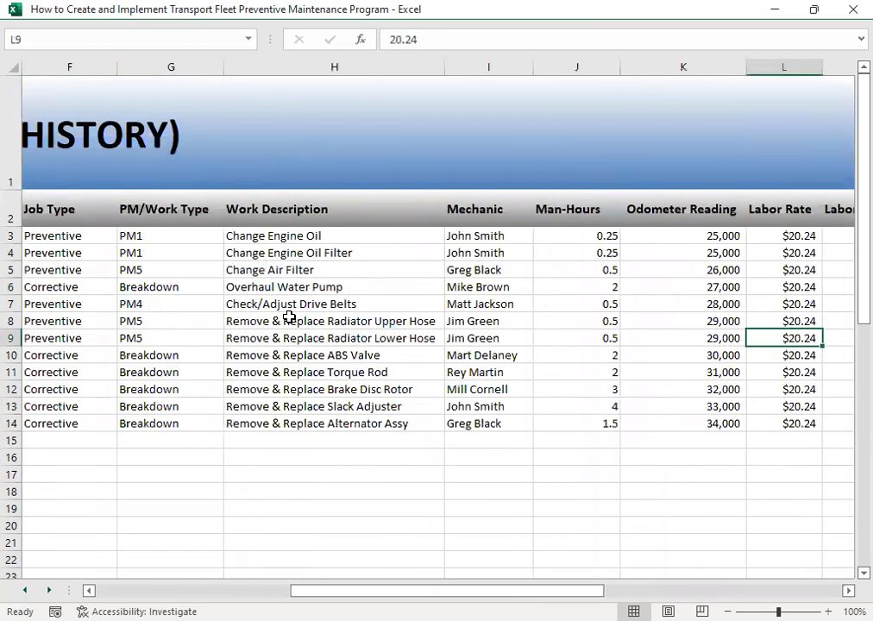
pyautogui.press('Right')
pyautogui.press('Right')
pyautogui.press('Right')
pyautogui.press('Right')
pyautogui.press('Right')
pyautogui.press('Right')
# - Return to the start of the maintenance history and open the Transport Fleet Management Monitoring System main menu
pyautogui.press('Left')
pyautogui.press('Left')
pyautogui.press('Left')
pyautogui.press('Left')
pyautogui.press('Left')
pyautogui.press('Left')
pyautogui.press('Left')
pyautogui.press('Left')
pyautogui.press('Left')
pyautogui.press('Left')
pyautogui.press('Left')
pyautogui.press('Left')
pyautogui.press('Left')
pyautogui.press('Left')
pyautogui.press('Left')
pyautogui.press('Left')
pyautogui.press('Left')
pyautogui.press('Left')
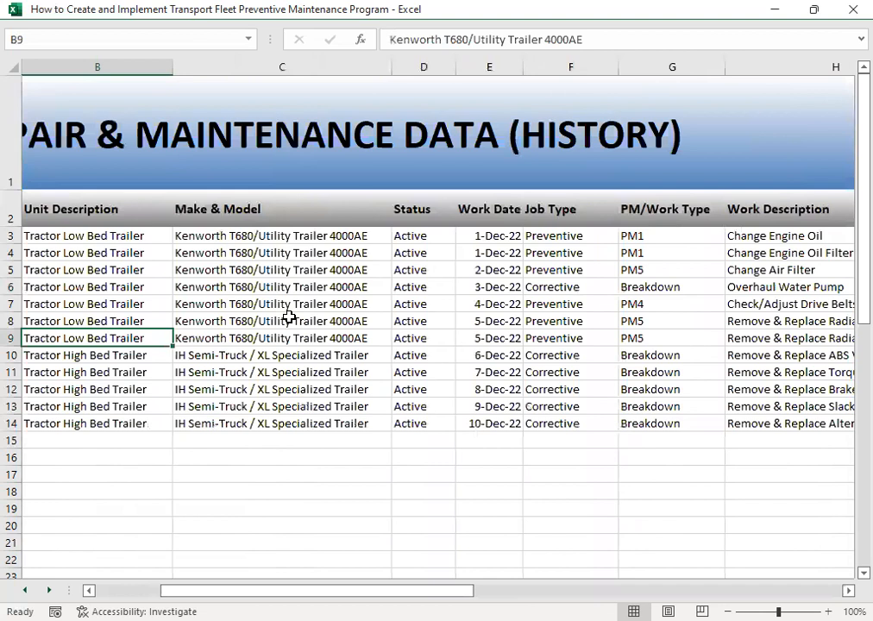
pyautogui.press('Left')
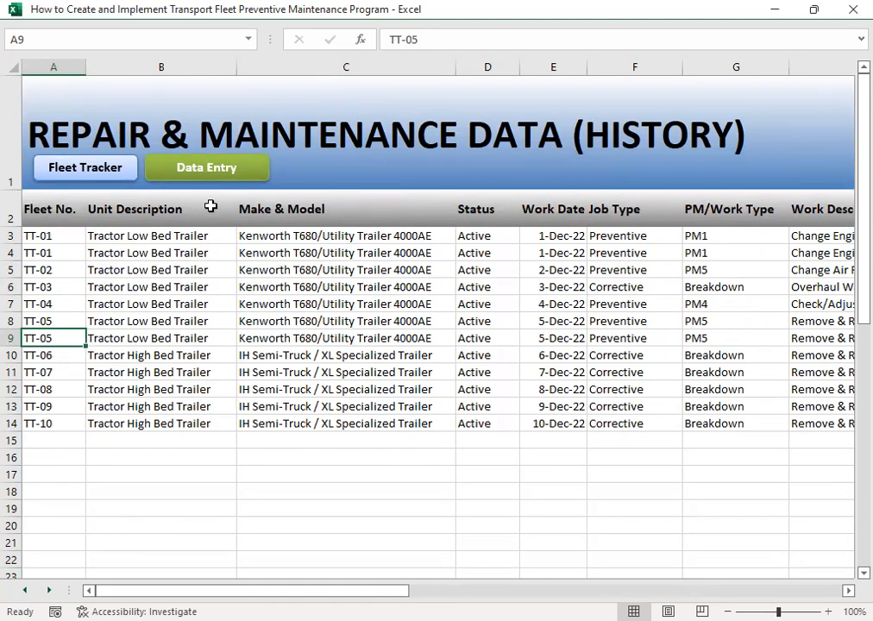
pyautogui.click(97, 164)
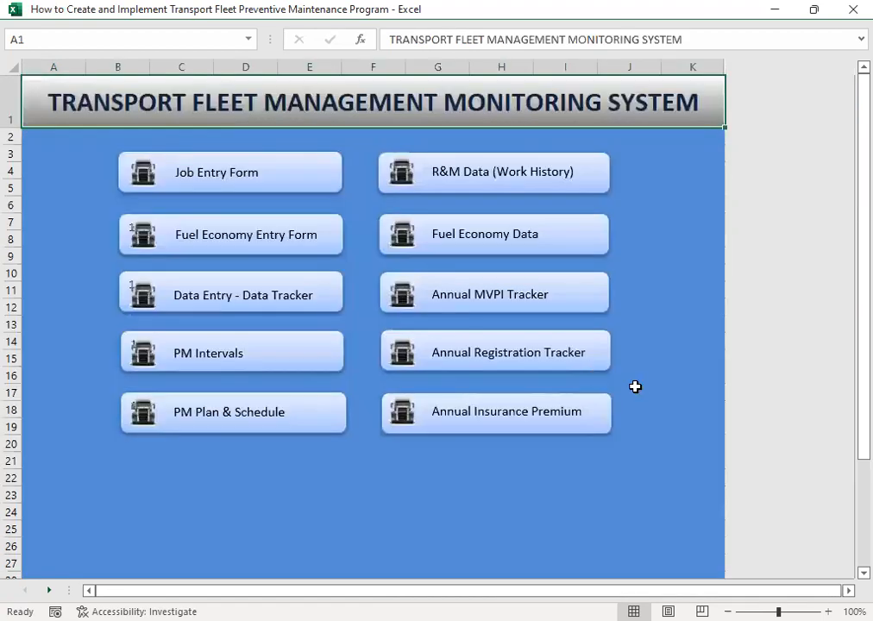